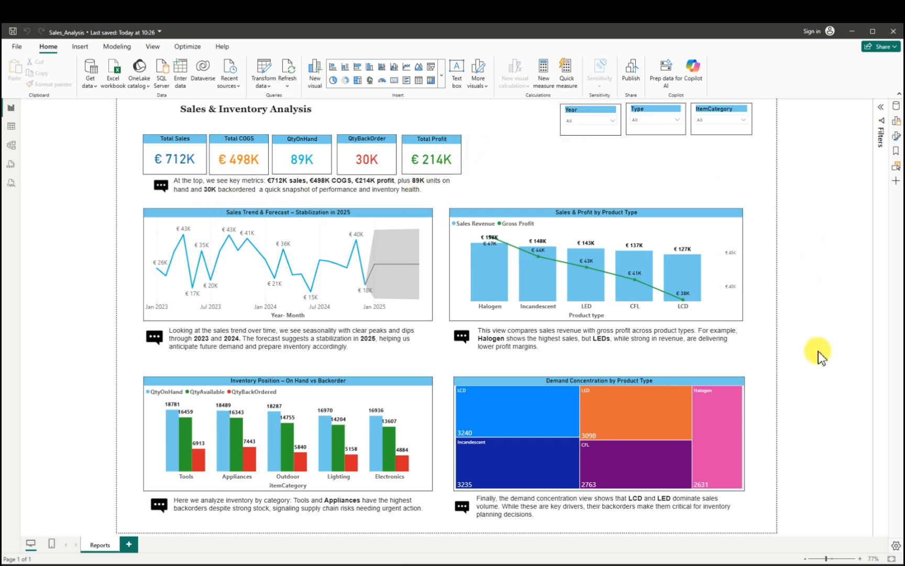
- Switch to the empty Iventory Analysis report
{"action": "mouse_move", "coordinate": [602, 562]}
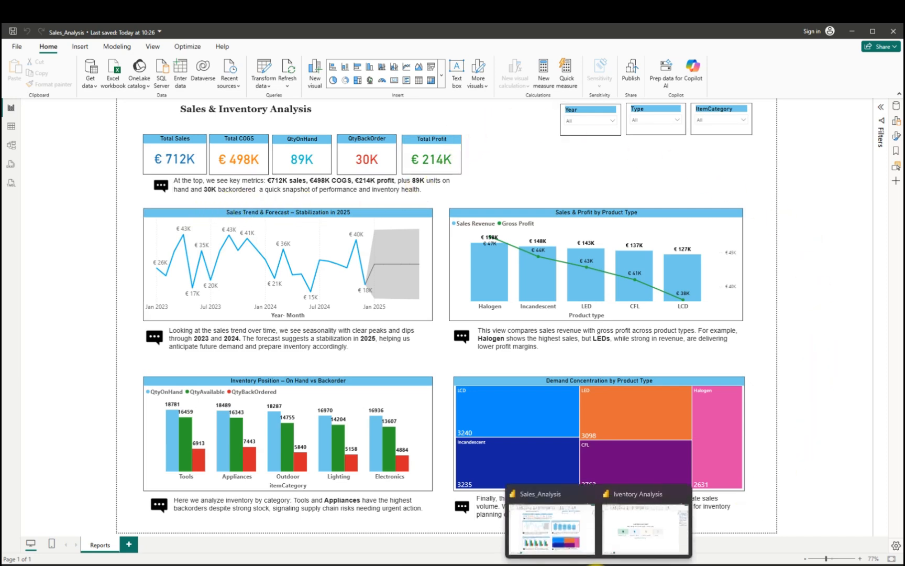
{"action": "left_click", "coordinate": [621, 543]}
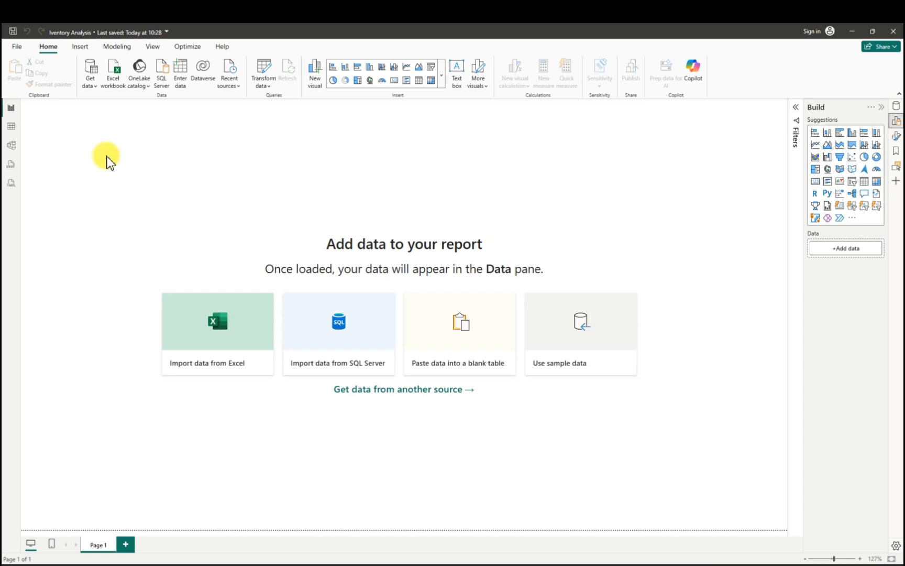
{"action": "left_click", "coordinate": [19, 47]}
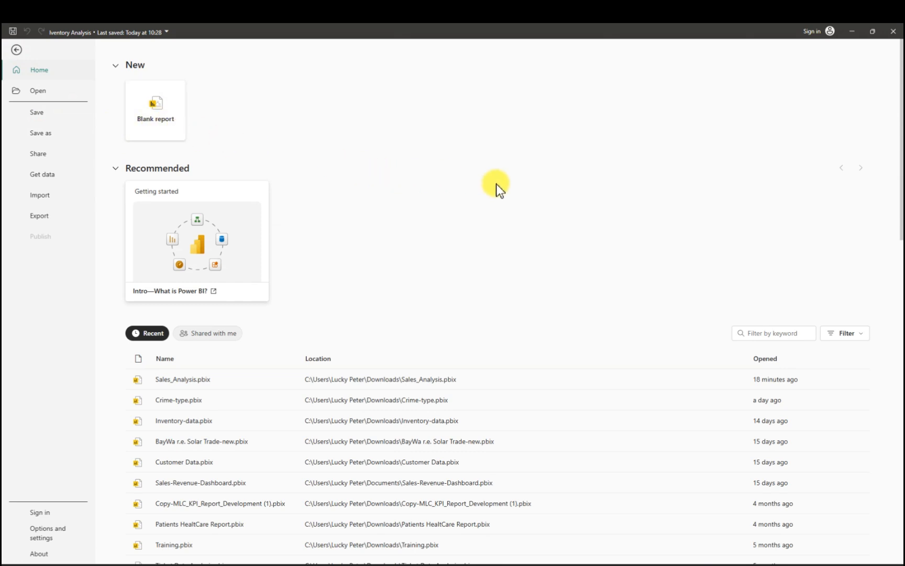
{"action": "left_click", "coordinate": [16, 50]}
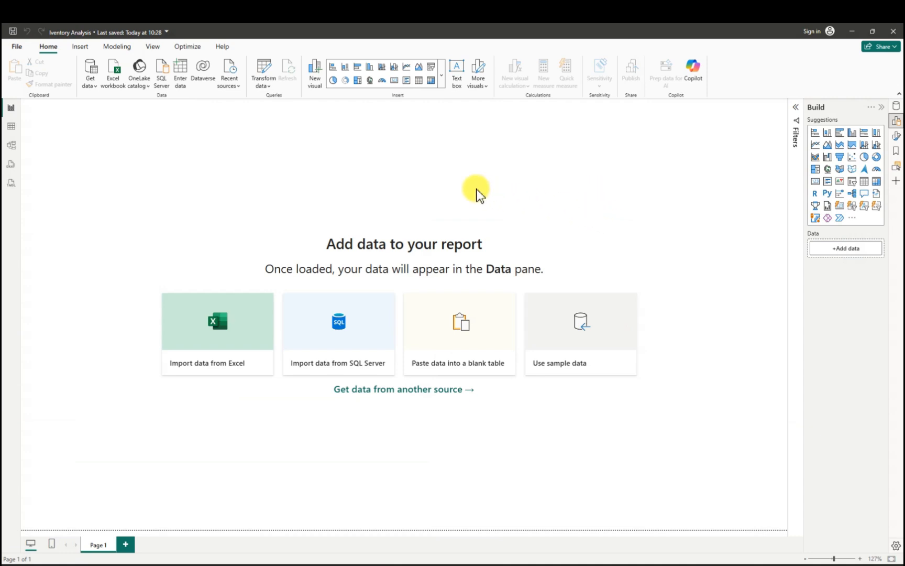
- Connect to the inventory Excel workbook in the Downloads folder, select its Sheet1 and preview the data
{"action": "left_click", "coordinate": [90, 82]}
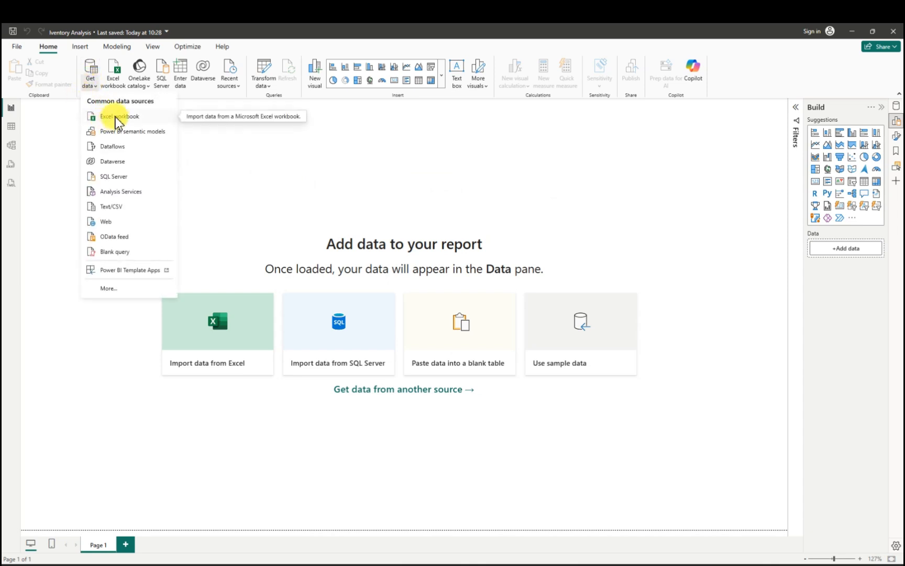
{"action": "left_click", "coordinate": [116, 118]}
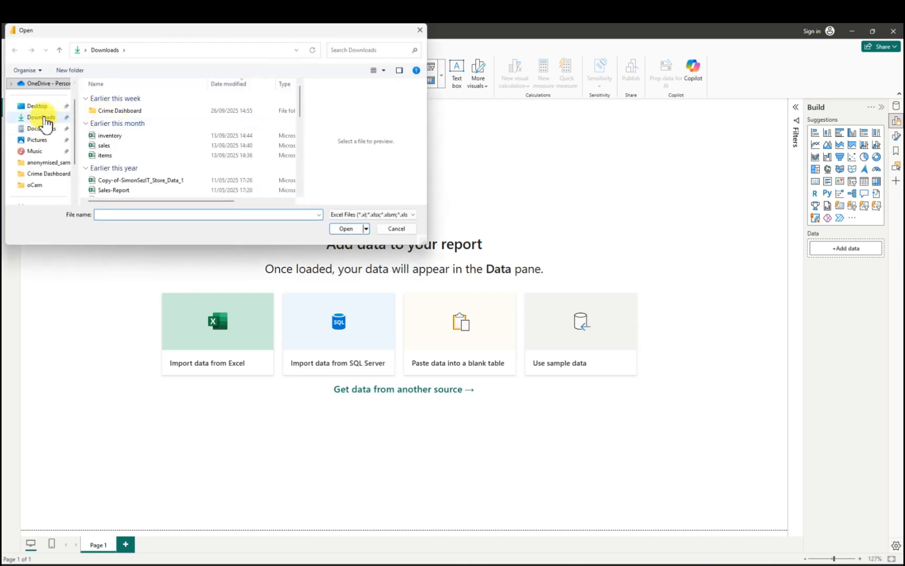
{"action": "left_click", "coordinate": [43, 118]}
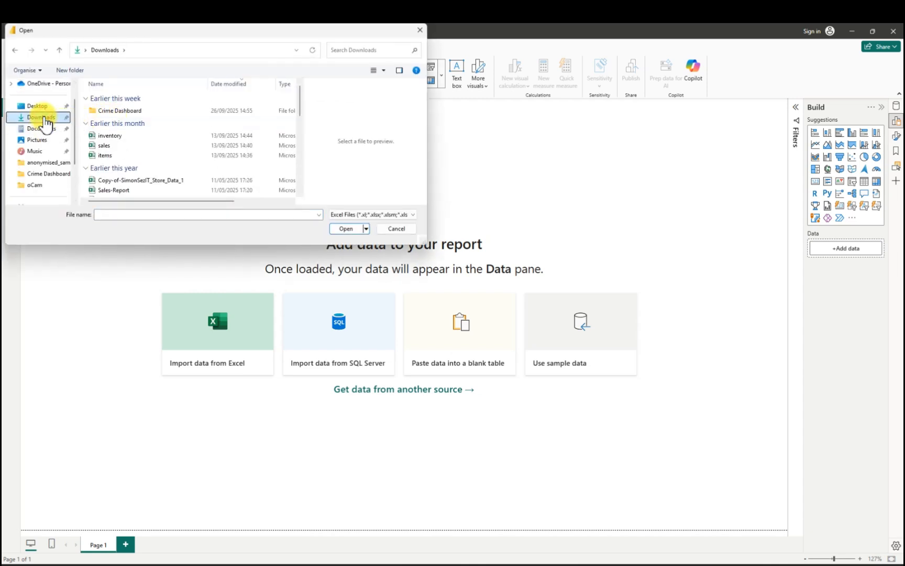
{"action": "left_click", "coordinate": [111, 136]}
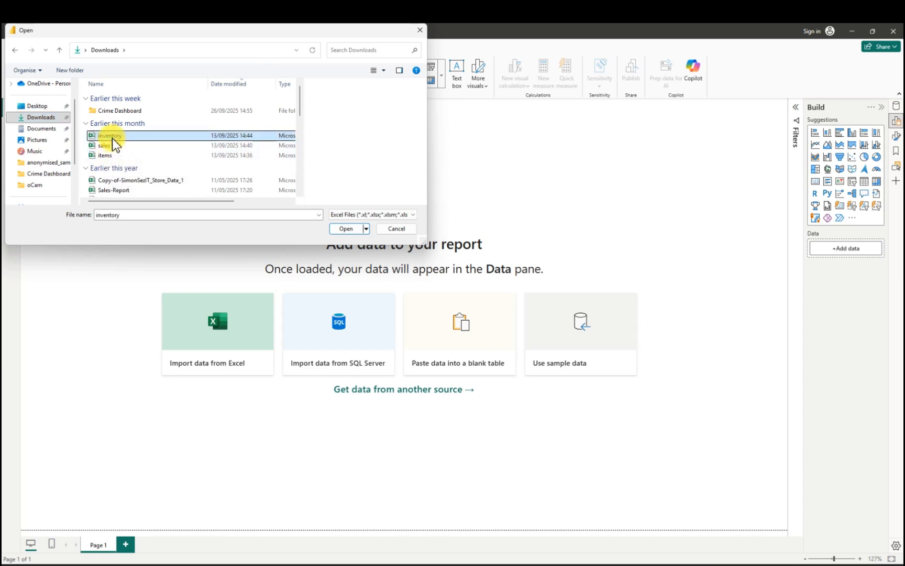
{"action": "left_click", "coordinate": [339, 229]}
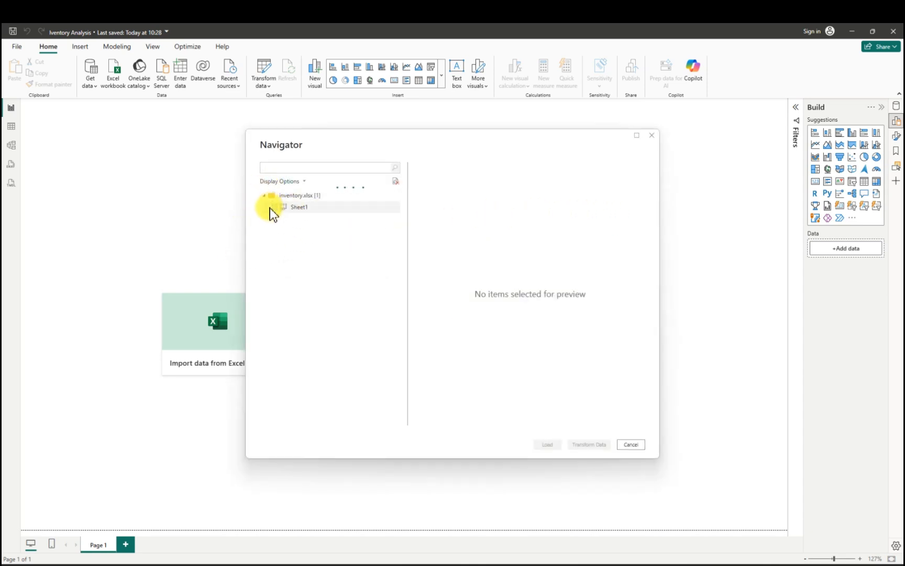
{"action": "left_click", "coordinate": [275, 207]}
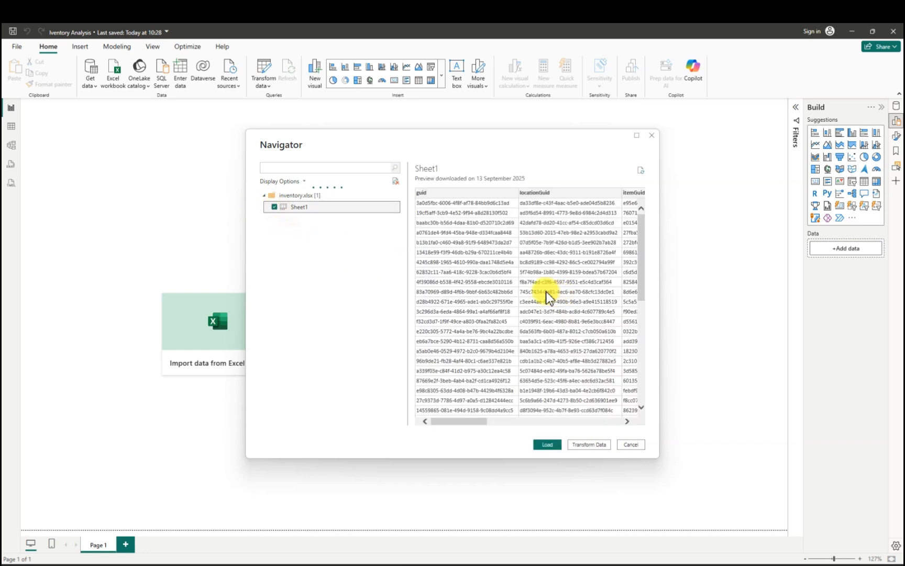
{"action": "left_click_drag", "start_coordinate": [468, 423], "coordinate": [446, 410]}
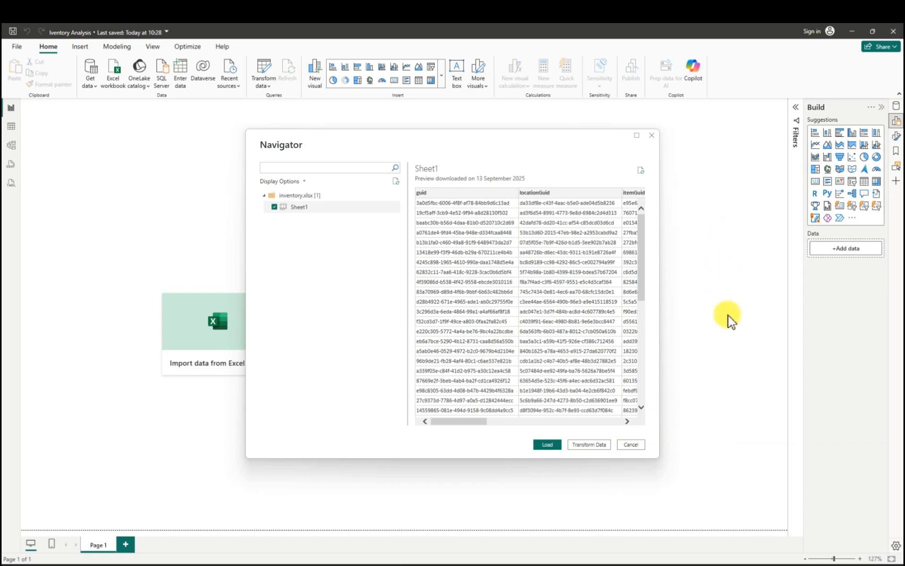
- Look up which tables the finished Sales_Analysis report uses, and return to the Iventory Analysis report
{"action": "mouse_move", "coordinate": [608, 559]}
{"action": "left_click", "coordinate": [584, 521]}
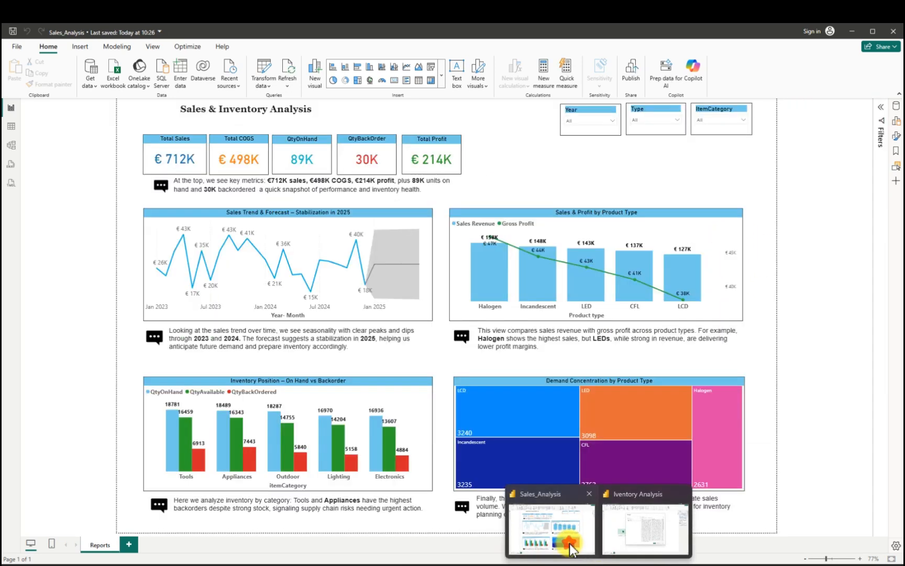
{"action": "left_click", "coordinate": [895, 106]}
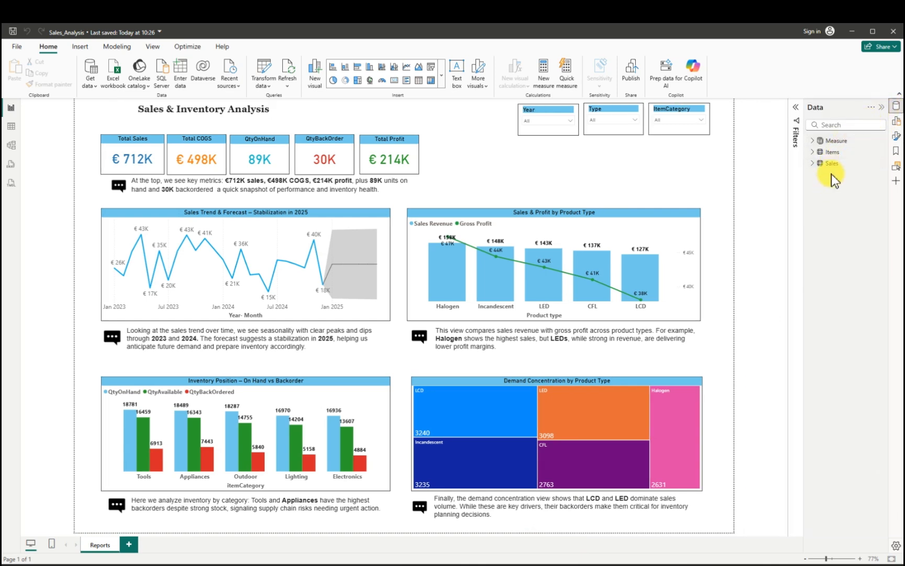
{"action": "left_click", "coordinate": [881, 108]}
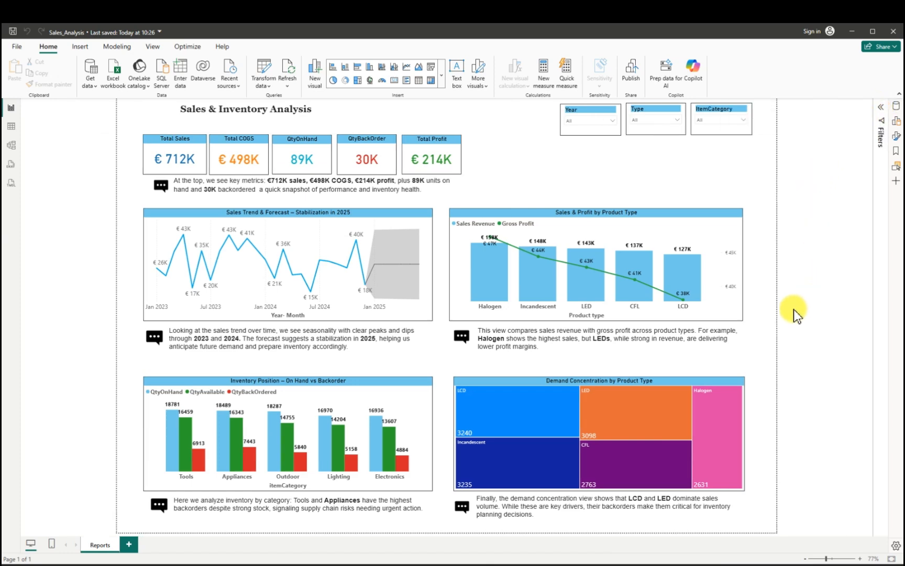
{"action": "mouse_move", "coordinate": [623, 559]}
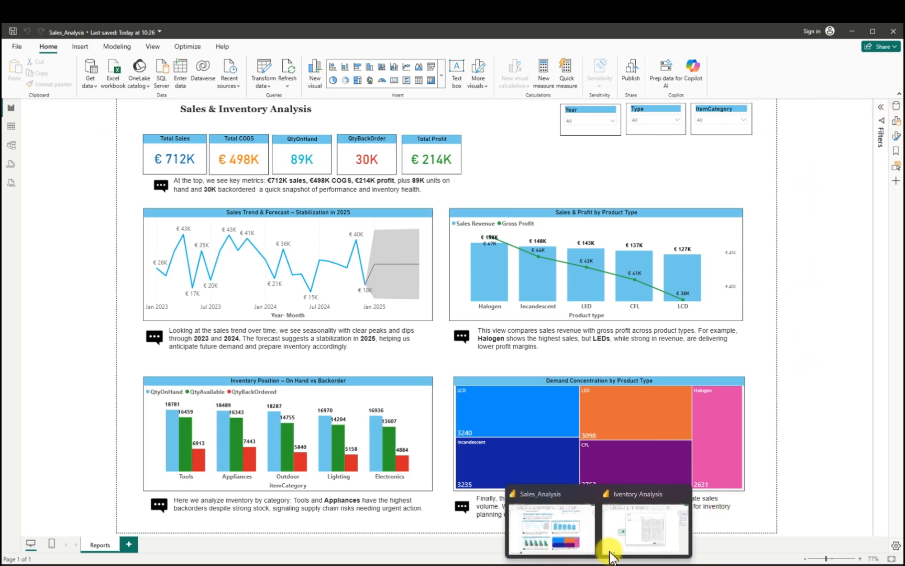
{"action": "left_click", "coordinate": [629, 534]}
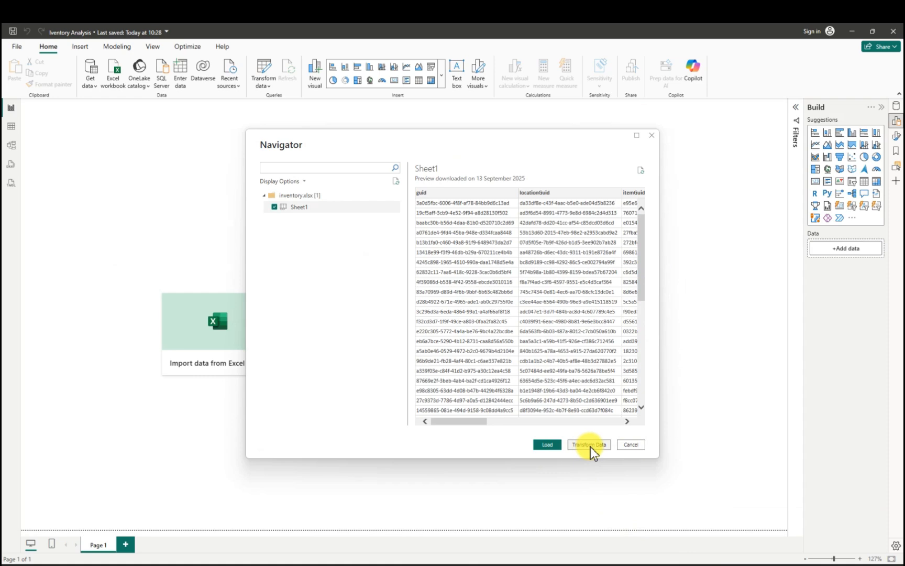
- Open the inventory workbook's Sheet1 in Power Query Editor for transformation instead of loading it directly
{"action": "mouse_move", "coordinate": [468, 421]}
{"action": "left_mouse_down"}
{"action": "mouse_move", "coordinate": [632, 419]}
{"action": "mouse_move", "coordinate": [462, 419]}
{"action": "left_mouse_up"}
{"action": "left_click", "coordinate": [596, 445]}
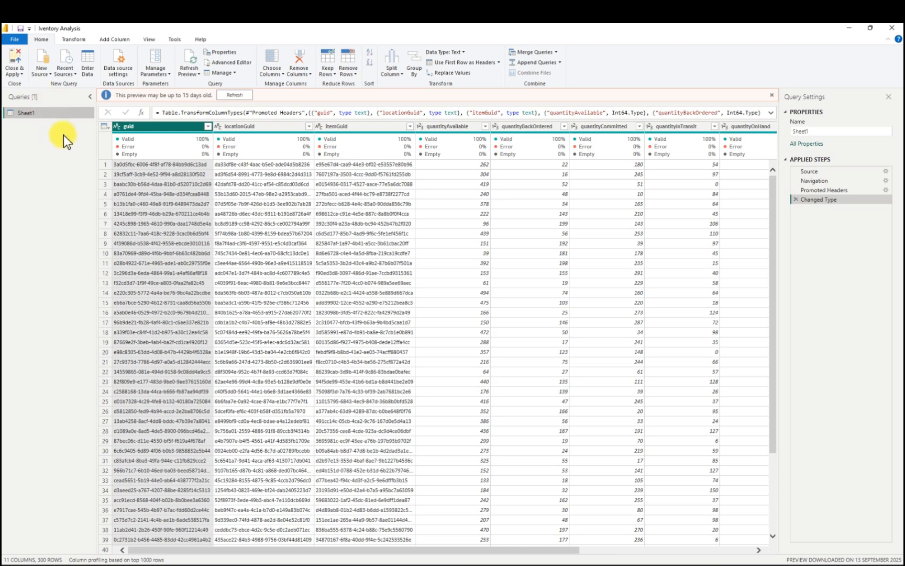
{"action": "left_click", "coordinate": [43, 56]}
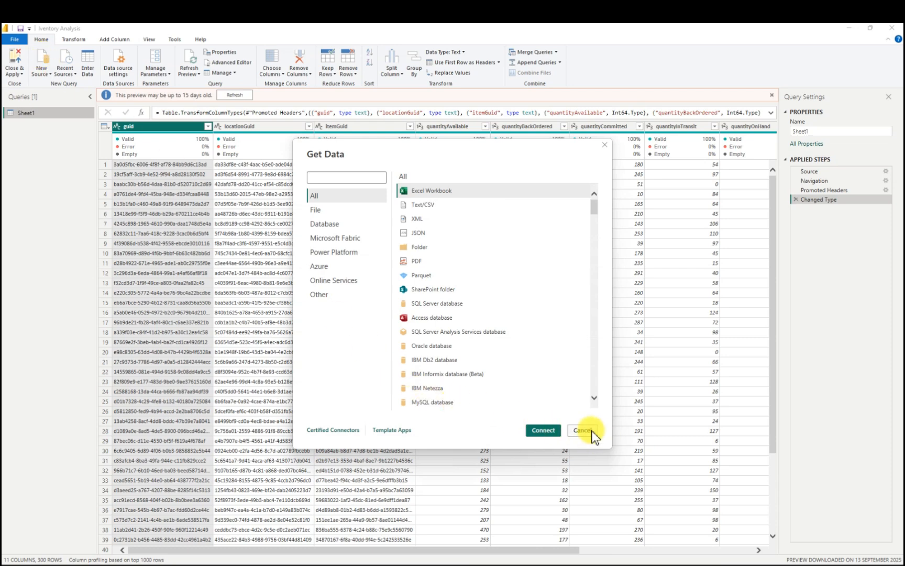
{"action": "left_click", "coordinate": [591, 430]}
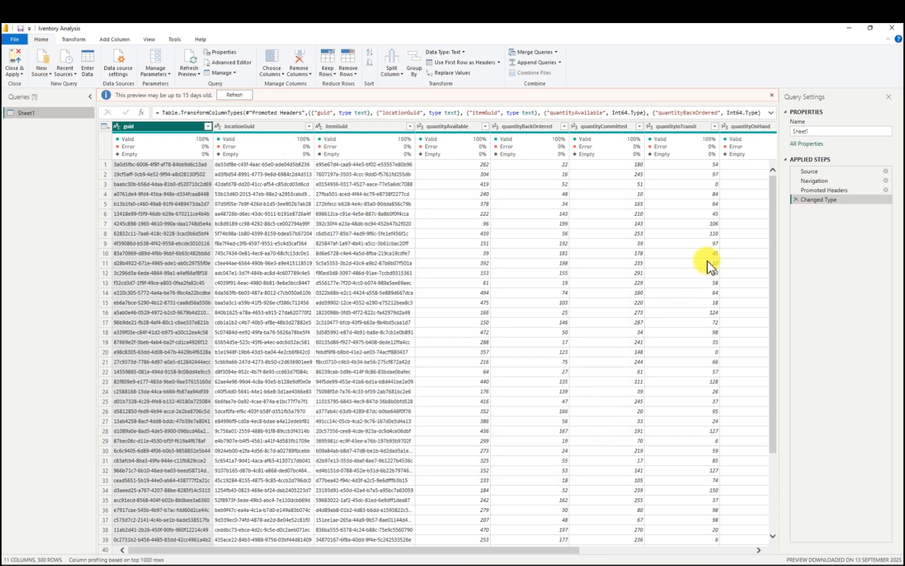
- Dismiss the preview age notice and rename the Sheet1 query as Inventory
{"action": "left_click", "coordinate": [825, 132]}
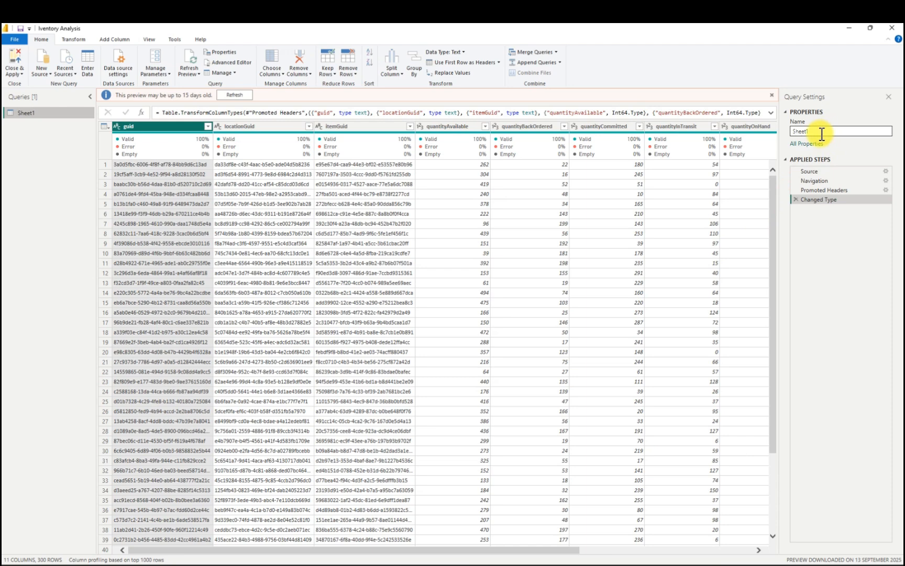
{"action": "left_click", "coordinate": [822, 131]}
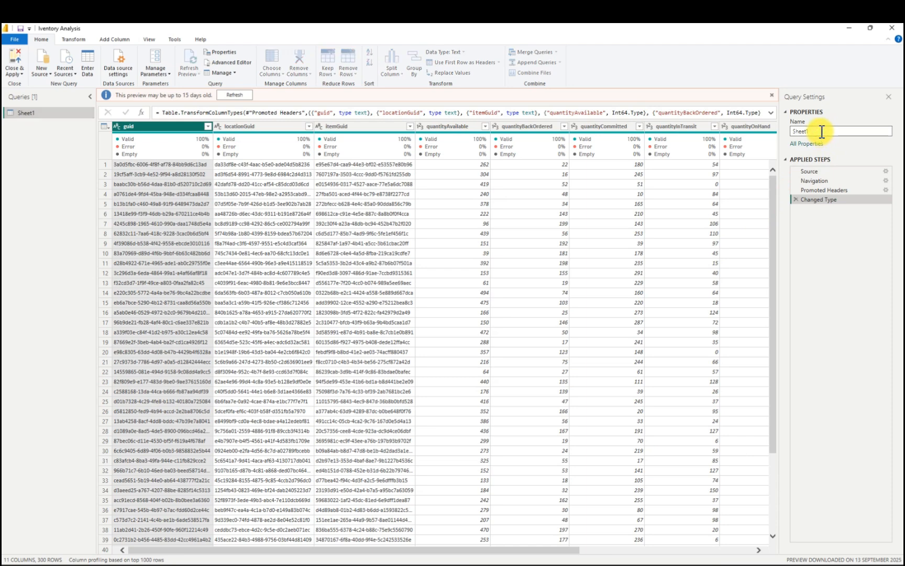
{"action": "left_click", "coordinate": [772, 95]}
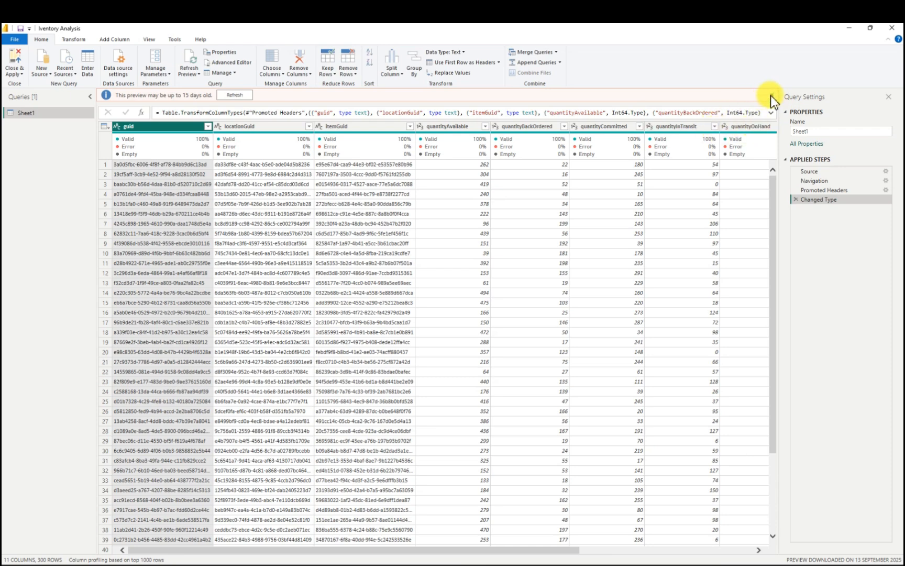
{"action": "left_click", "coordinate": [771, 96]}
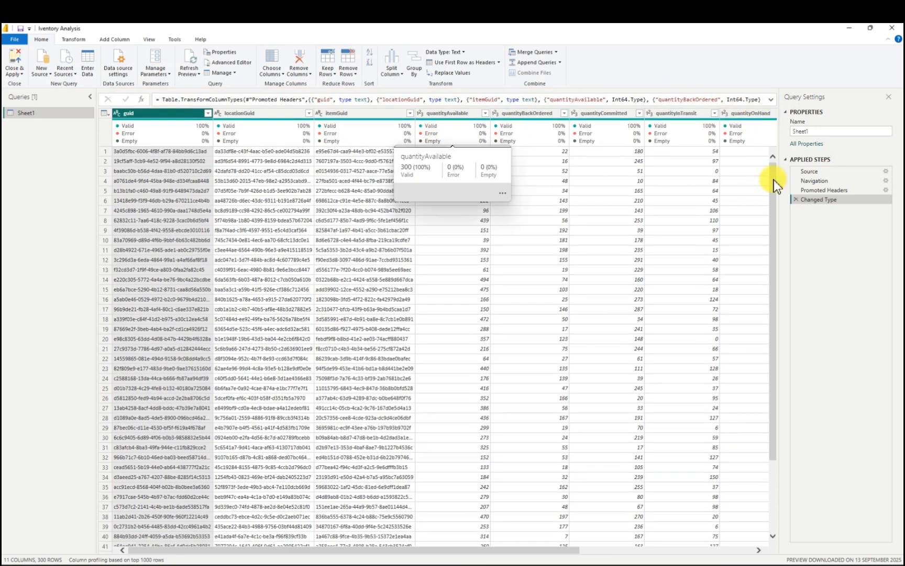
{"action": "left_click", "coordinate": [817, 130]}
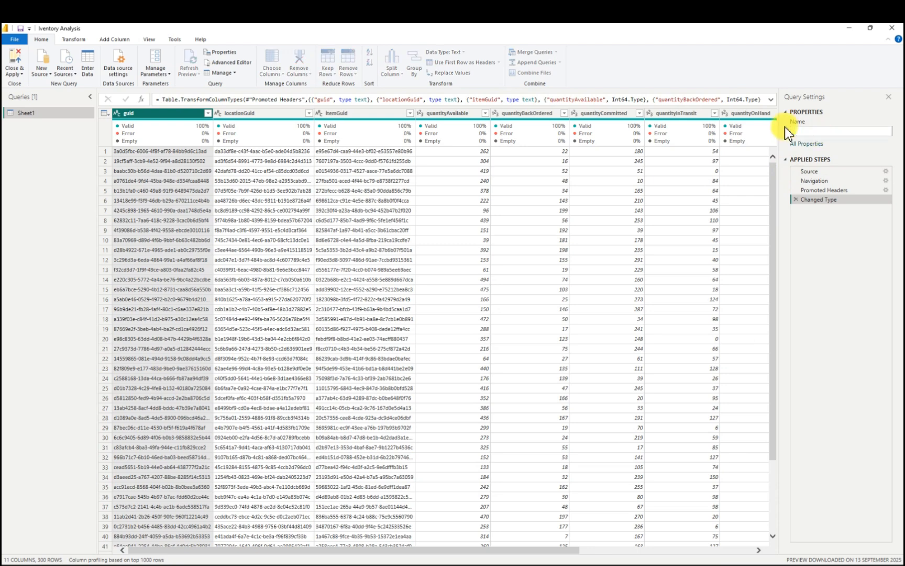
{"action": "type", "text": "Inventory"}
{"action": "key", "text": "Return"}
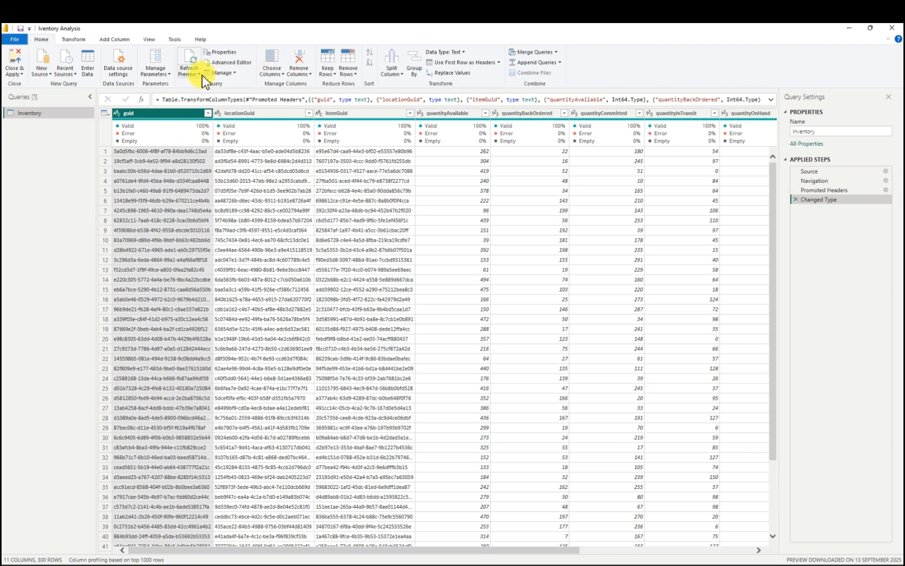
- Add Sheet1 of the sales Excel workbook from Downloads as a new query
{"action": "left_click", "coordinate": [42, 59]}
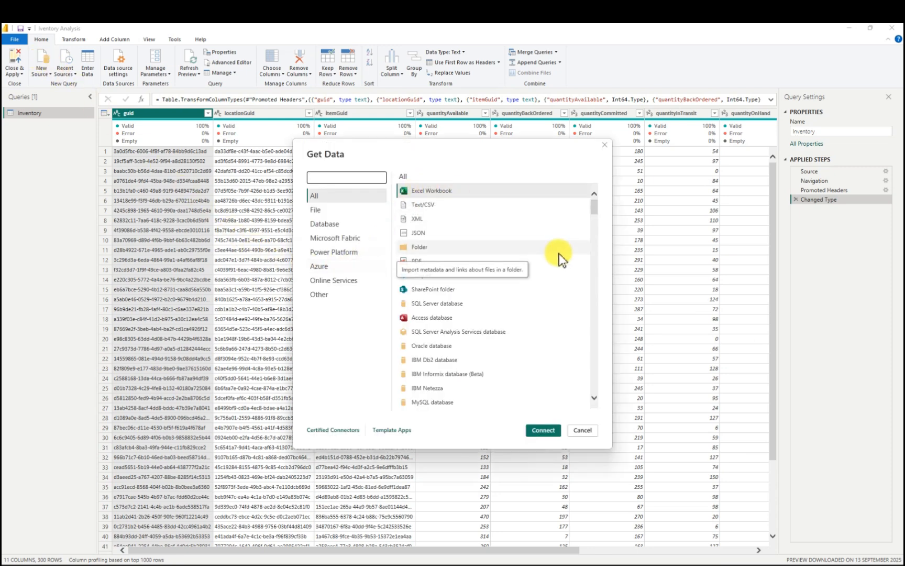
{"action": "left_click", "coordinate": [543, 430]}
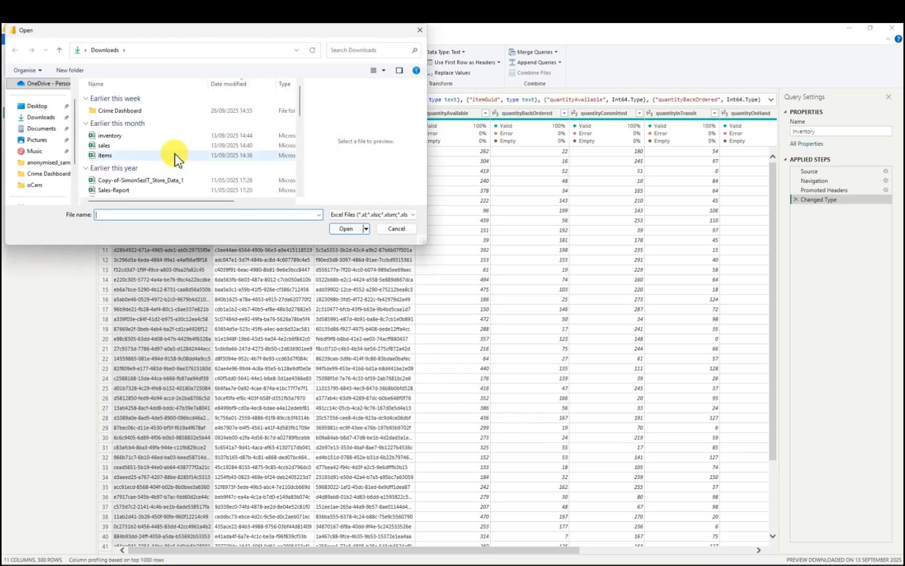
{"action": "left_click", "coordinate": [109, 145]}
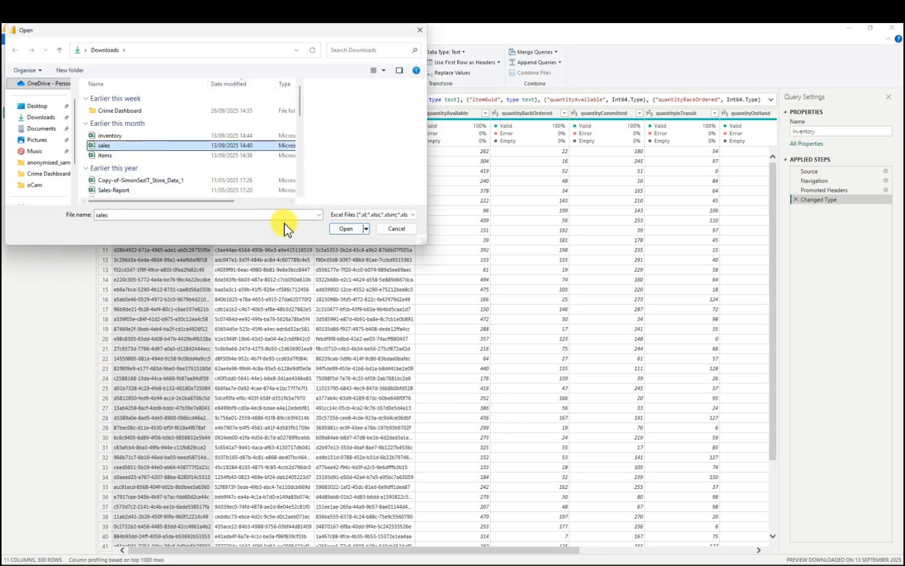
{"action": "left_click", "coordinate": [346, 229]}
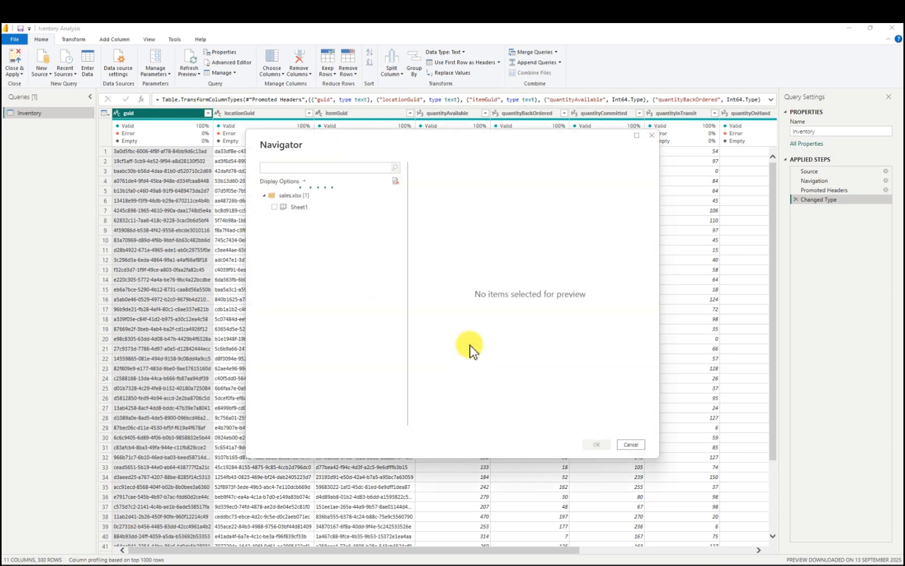
{"action": "left_click", "coordinate": [273, 206]}
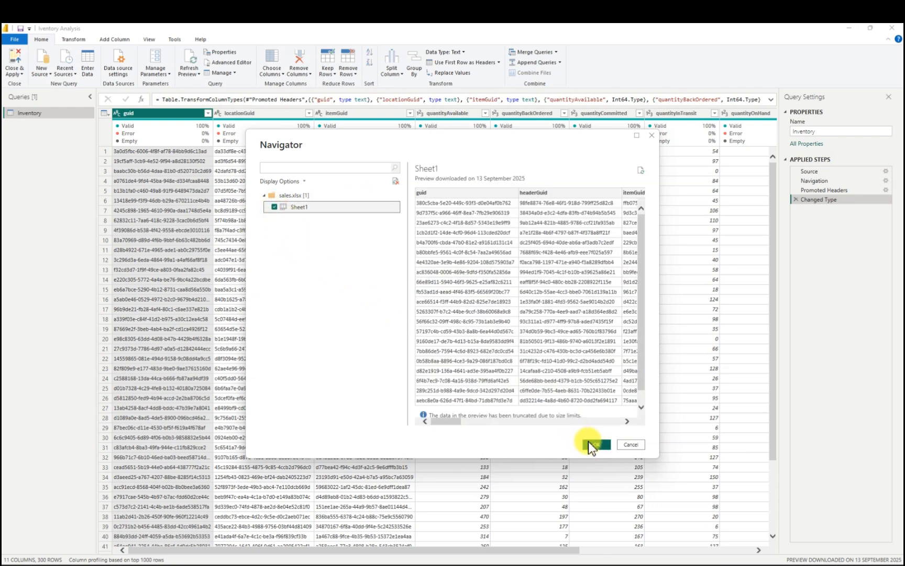
{"action": "left_click", "coordinate": [596, 445]}
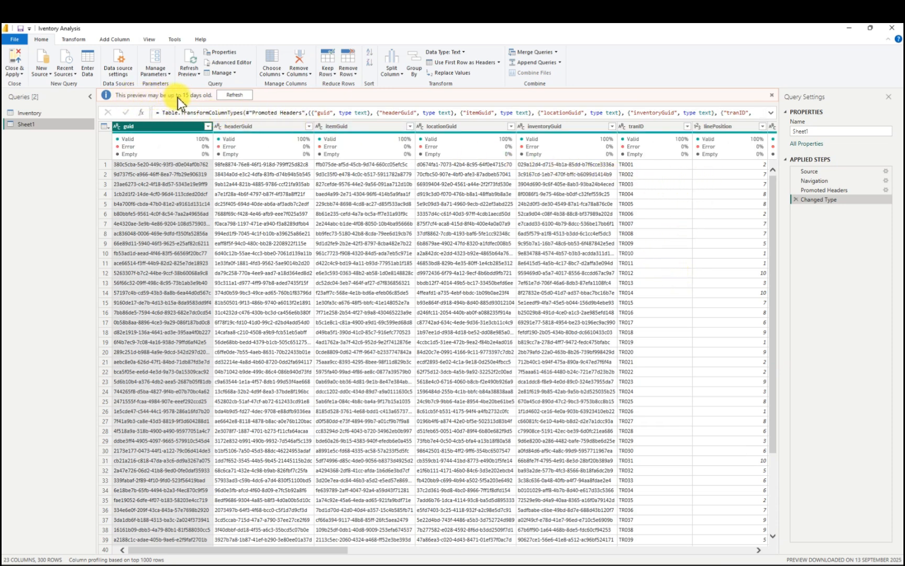
- Dismiss the preview age notice and rename the newly imported sales sheet's query as Sales
{"action": "left_click", "coordinate": [771, 97]}
{"action": "left_click", "coordinate": [815, 131]}
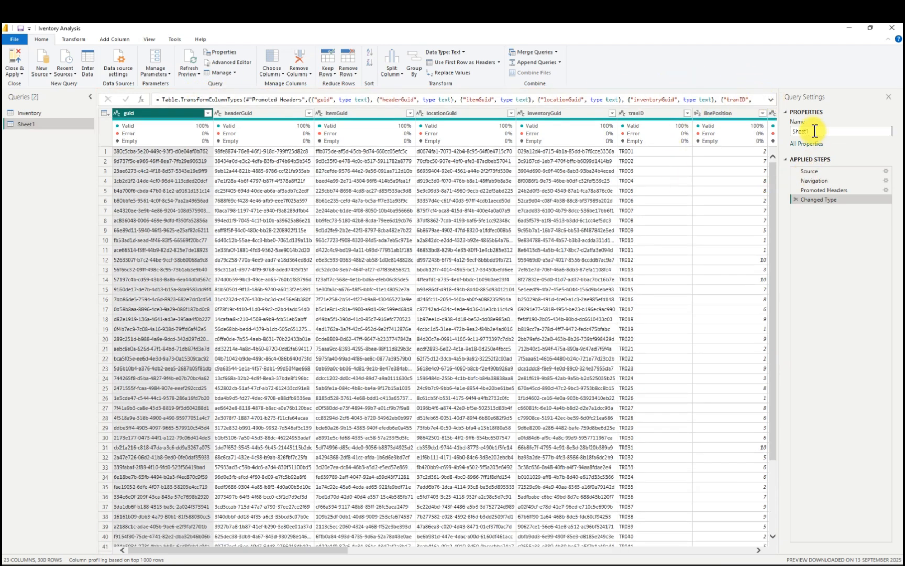
{"action": "left_click_drag", "start_coordinate": [810, 131], "coordinate": [781, 131]}
{"action": "key", "text": "BackSpace"}
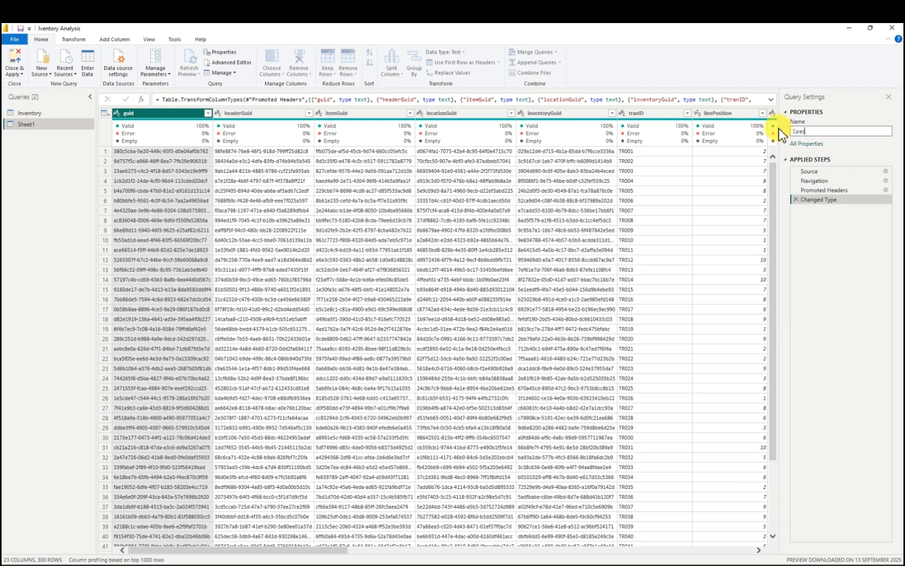
{"action": "key", "text": "Return"}
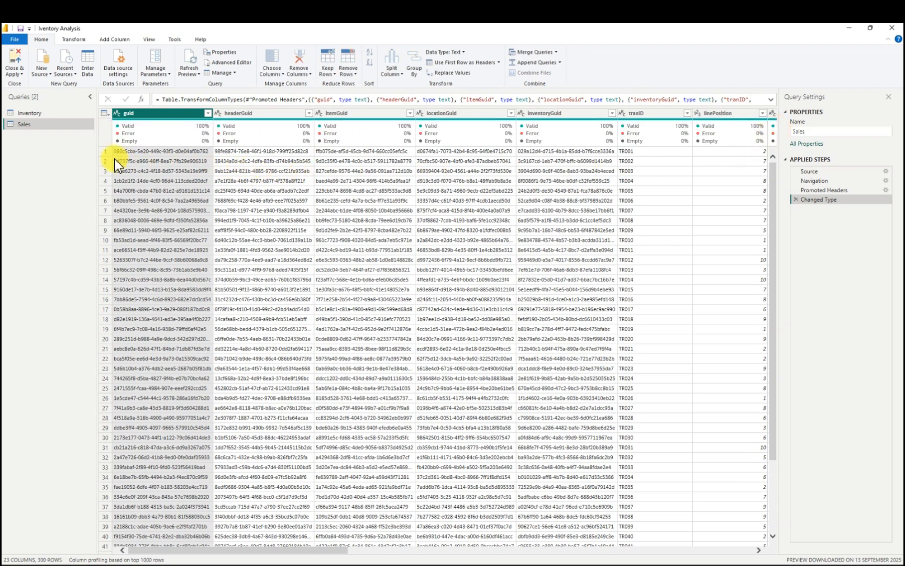
- Add Sheet1 of the items Excel workbook from Downloads as a new query
{"action": "left_click", "coordinate": [40, 58]}
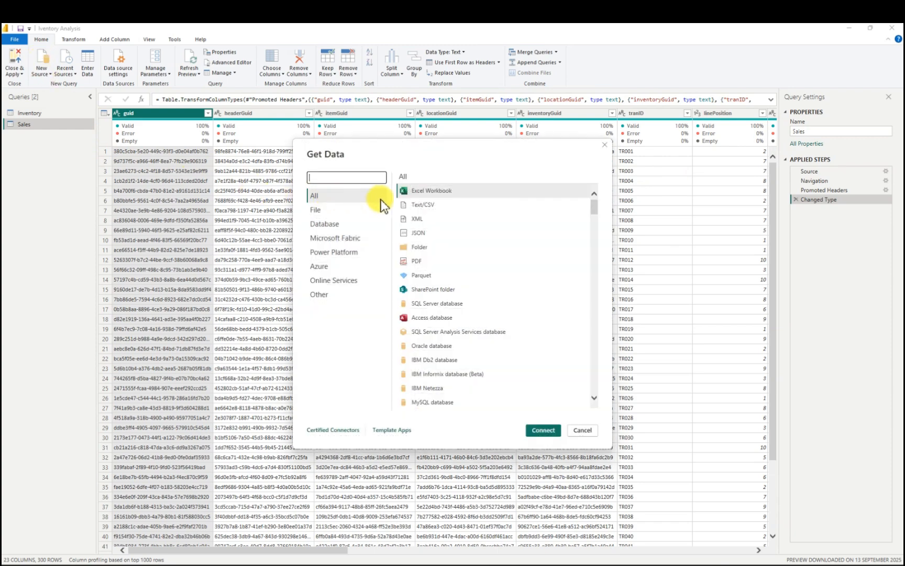
{"action": "left_click", "coordinate": [552, 431]}
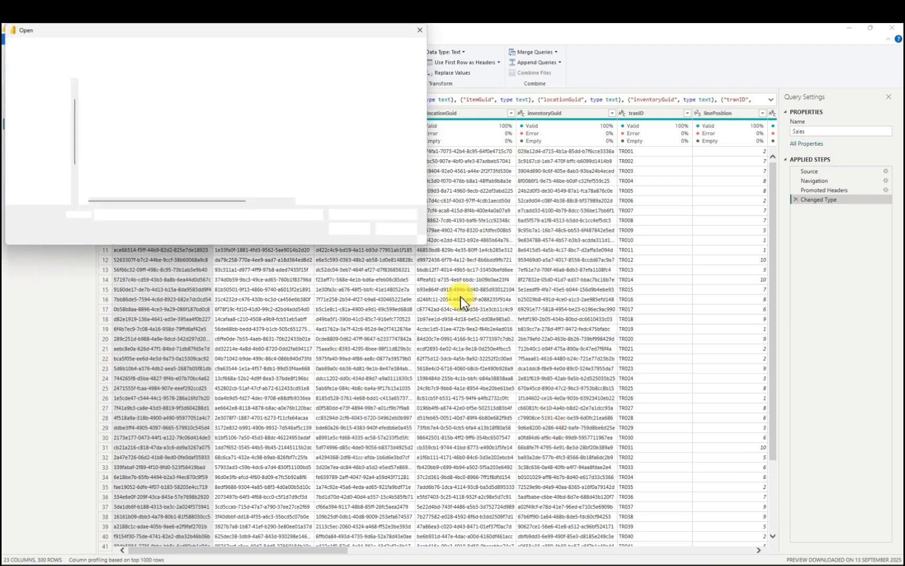
{"action": "left_click", "coordinate": [106, 156]}
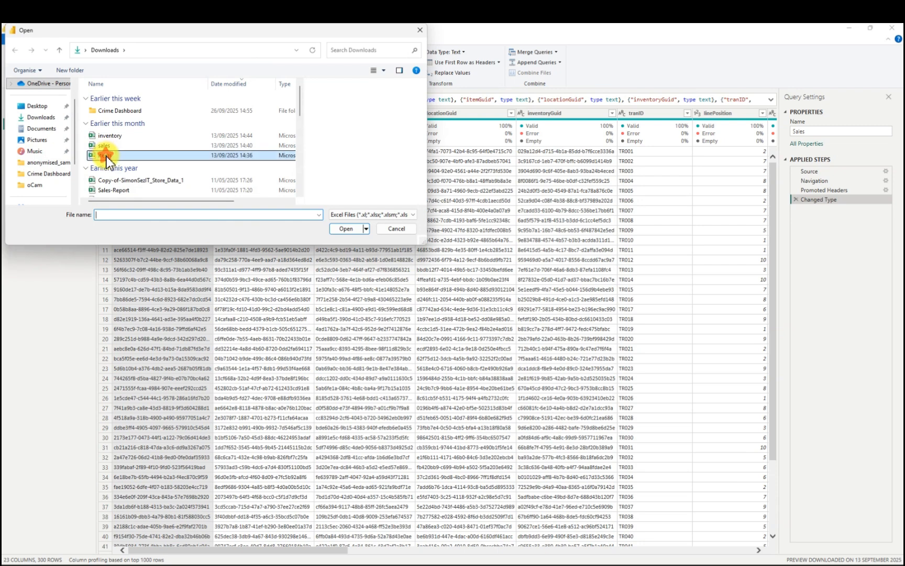
{"action": "left_click", "coordinate": [346, 229]}
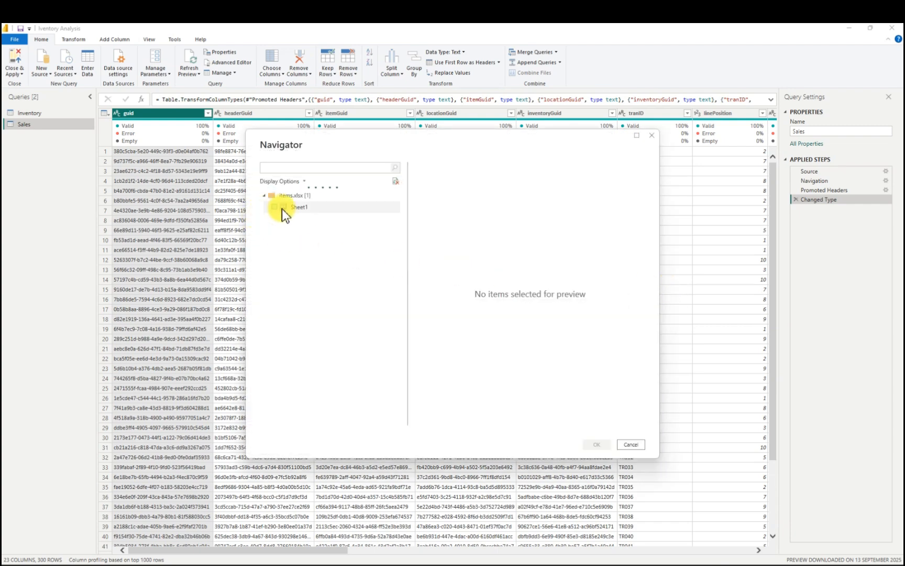
{"action": "left_click", "coordinate": [275, 208]}
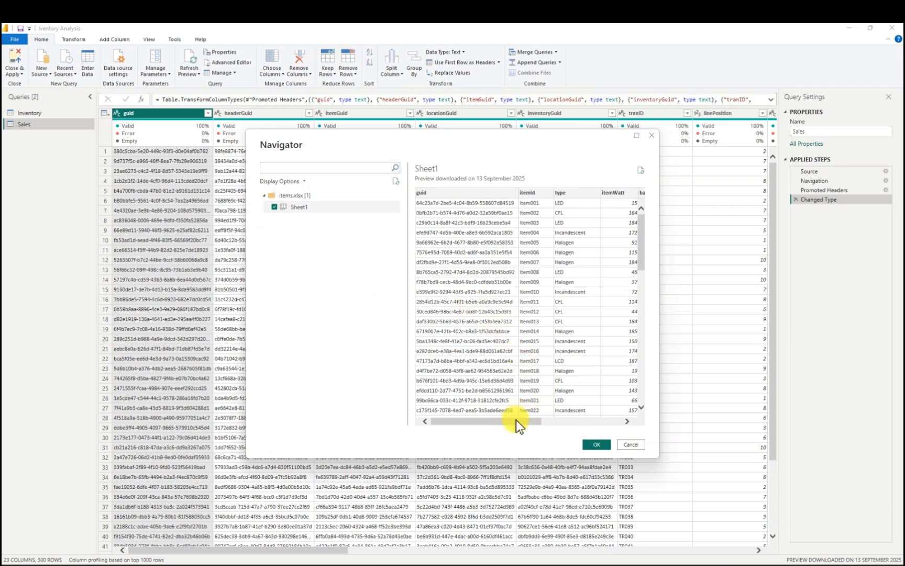
{"action": "left_click_drag", "start_coordinate": [517, 422], "coordinate": [599, 418]}
{"action": "left_click", "coordinate": [597, 444]}
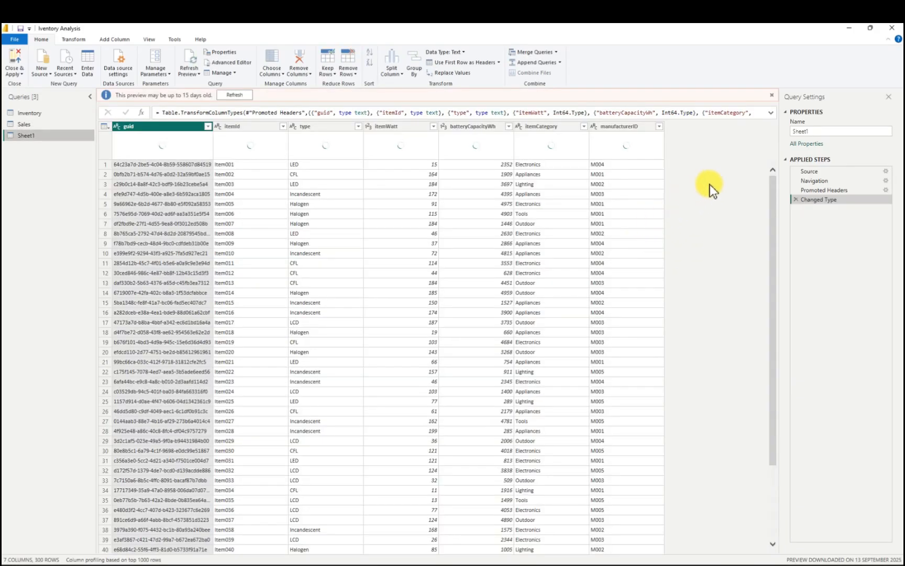
- Dismiss the preview age notice and rename the imported items sheet's query as Items
{"action": "left_click", "coordinate": [771, 95]}
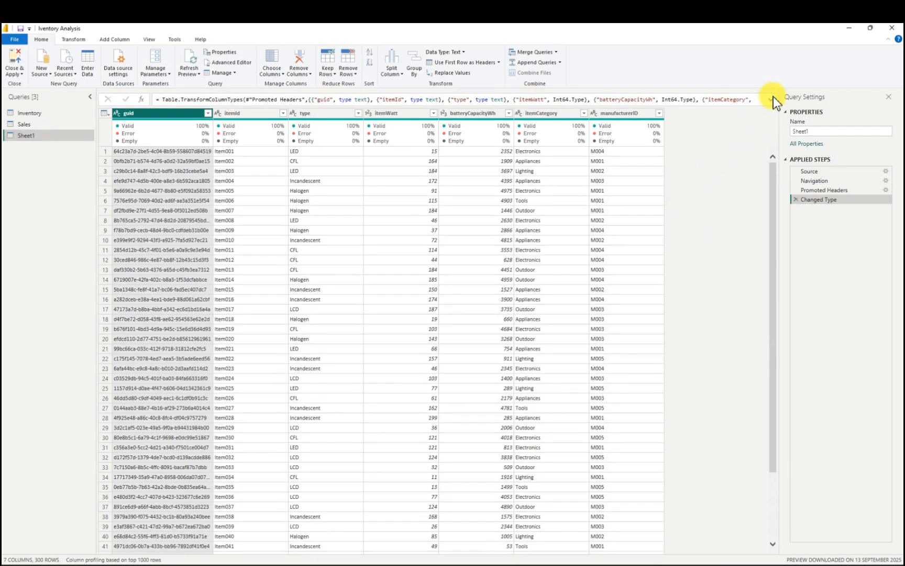
{"action": "double_click", "coordinate": [818, 131]}
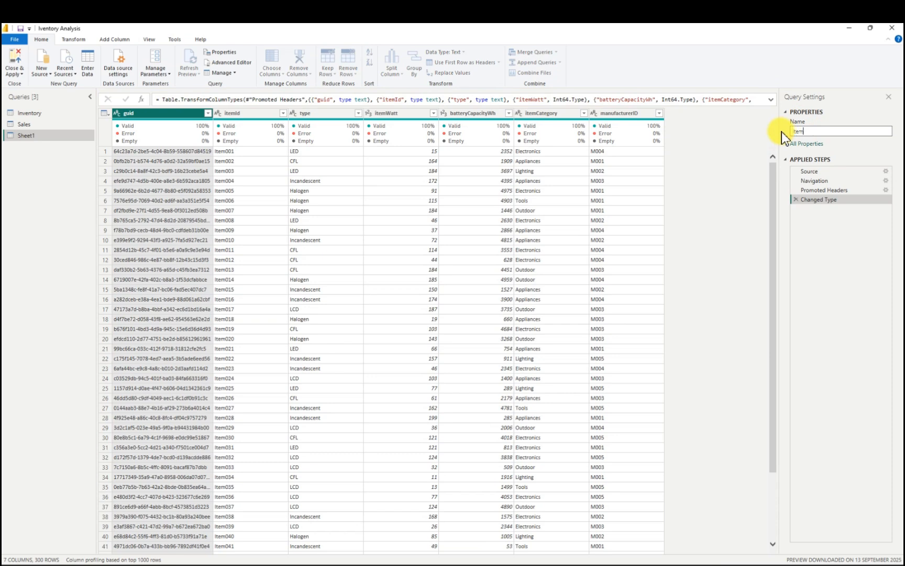
{"action": "key", "text": "Return"}
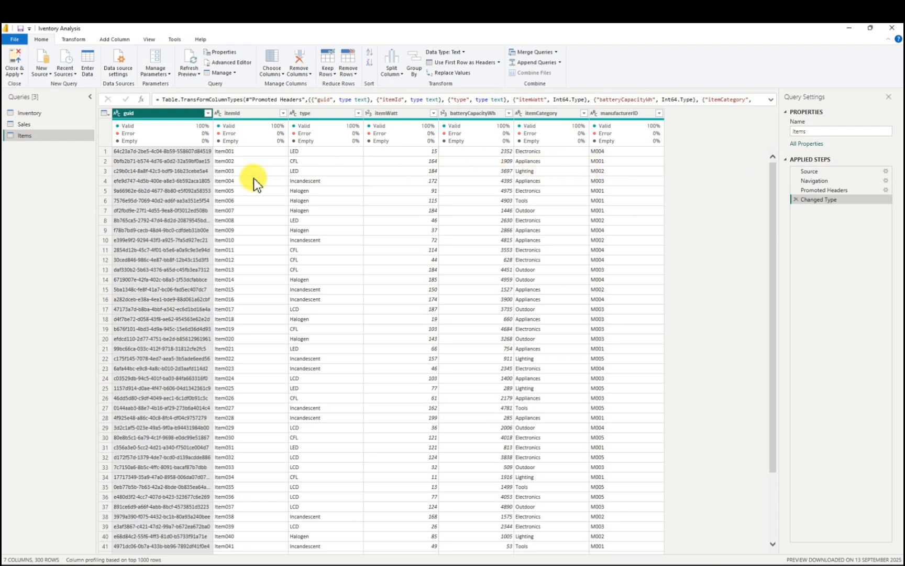
- Remove the guid and batteryCapacityWh columns from the Items query
{"action": "right_click", "coordinate": [170, 113]}
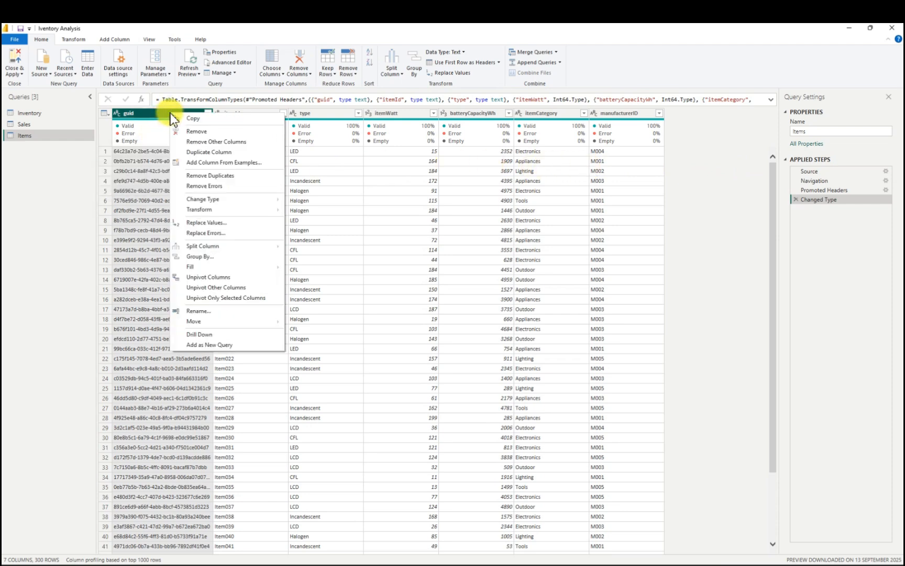
{"action": "left_click", "coordinate": [197, 131]}
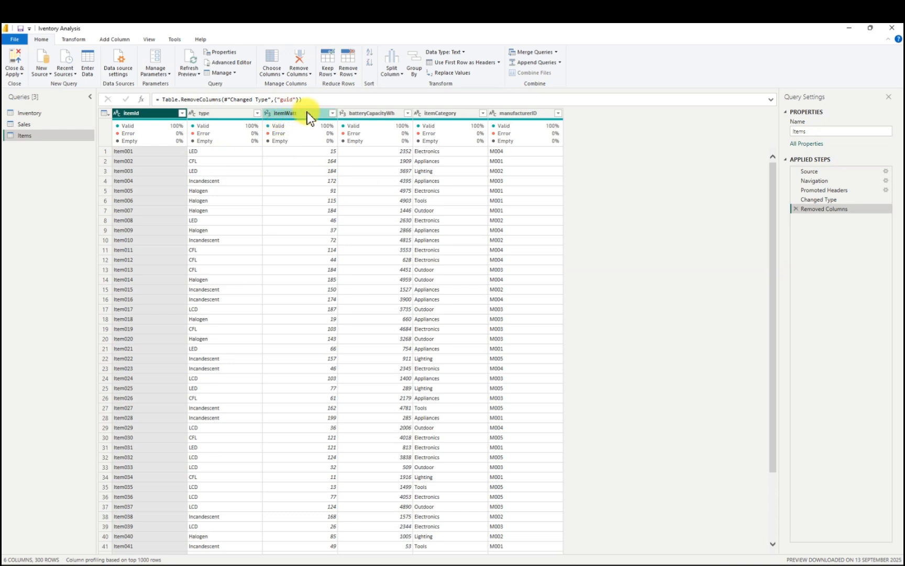
{"action": "right_click", "coordinate": [384, 113]}
{"action": "left_click", "coordinate": [412, 133]}
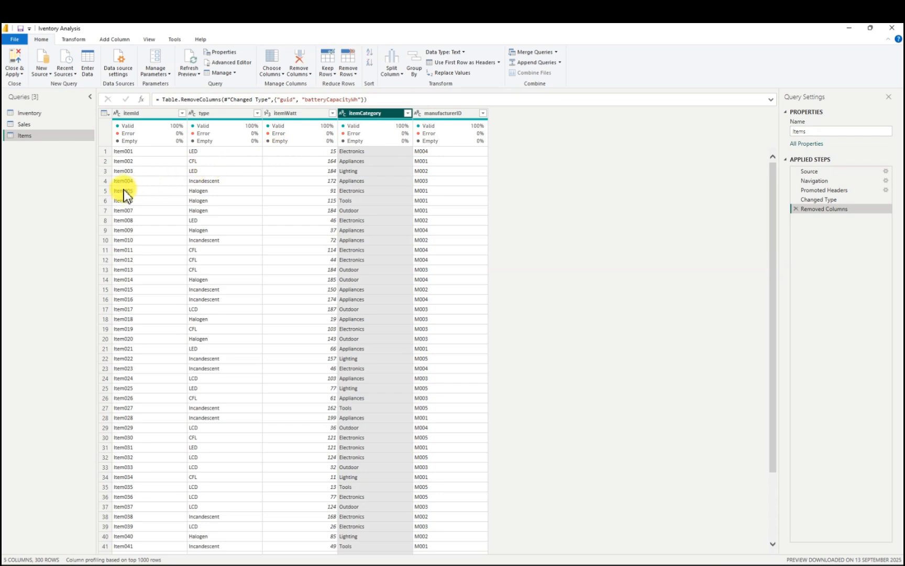
- Check the Sales query and delete the Removed Columns step from the Items query
{"action": "left_click", "coordinate": [37, 124]}
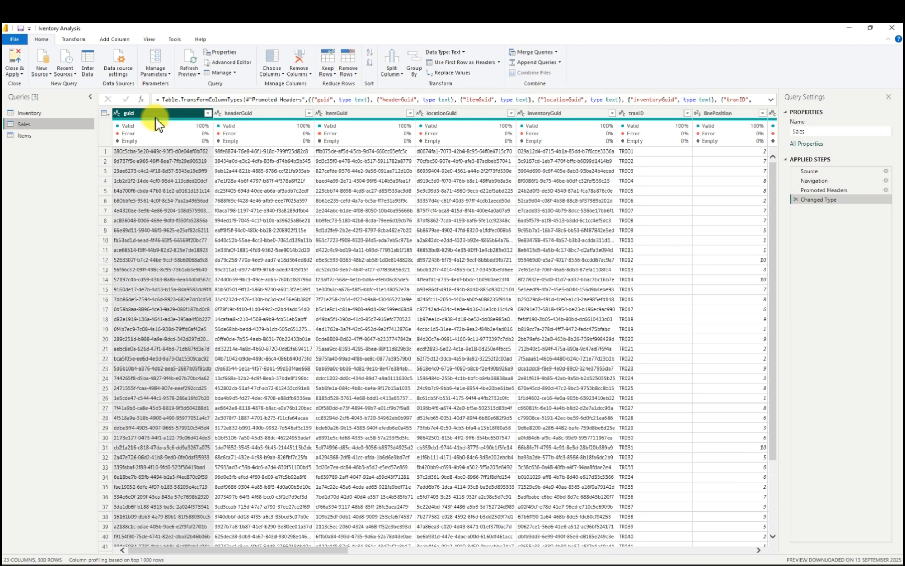
{"action": "left_click", "coordinate": [31, 140]}
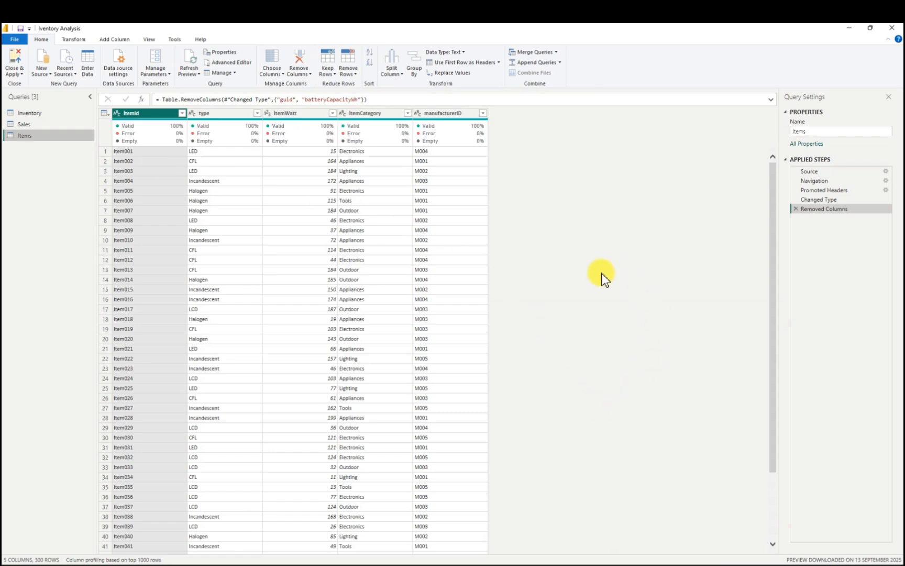
{"action": "left_click", "coordinate": [796, 209]}
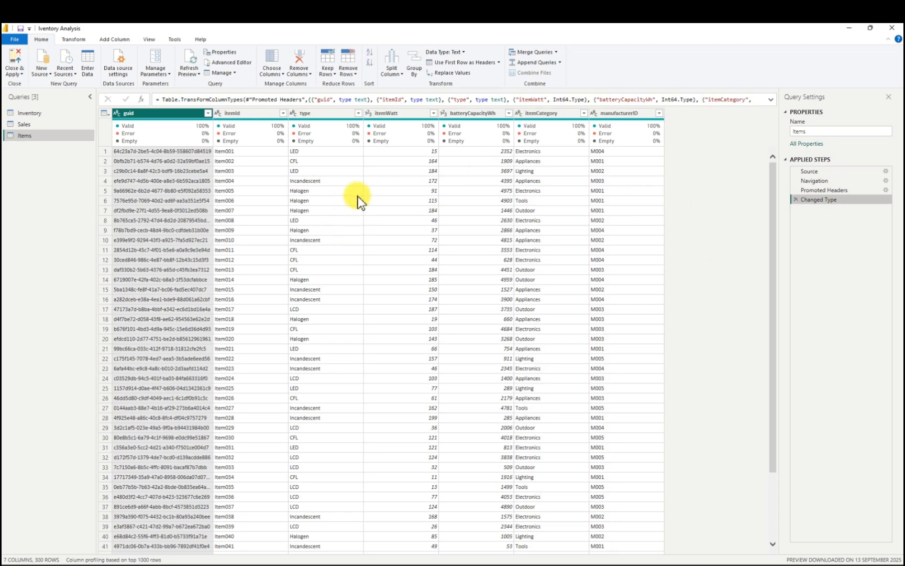
- Apply the queries to the report and arrange the model diagram with Items between and below Inventory and Sales
{"action": "left_click", "coordinate": [14, 56]}
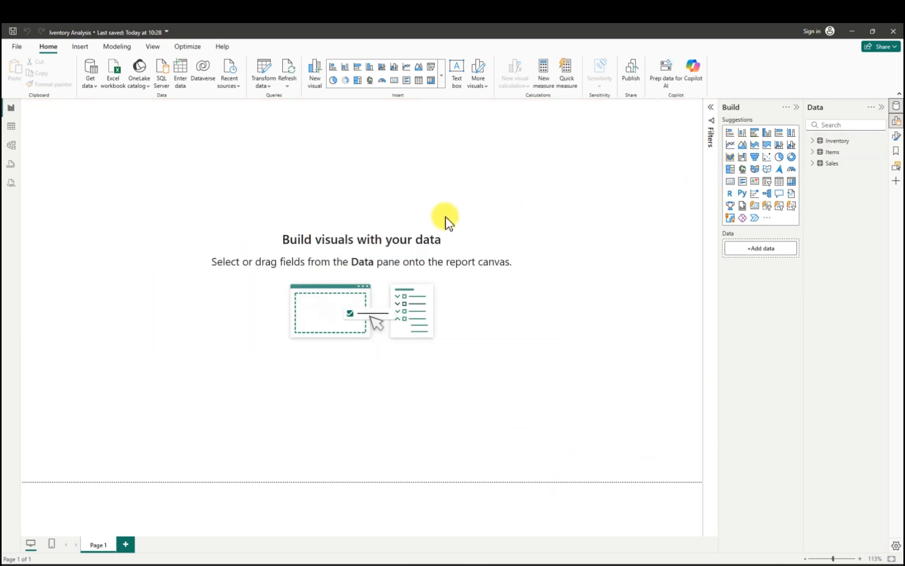
{"action": "left_click", "coordinate": [12, 143]}
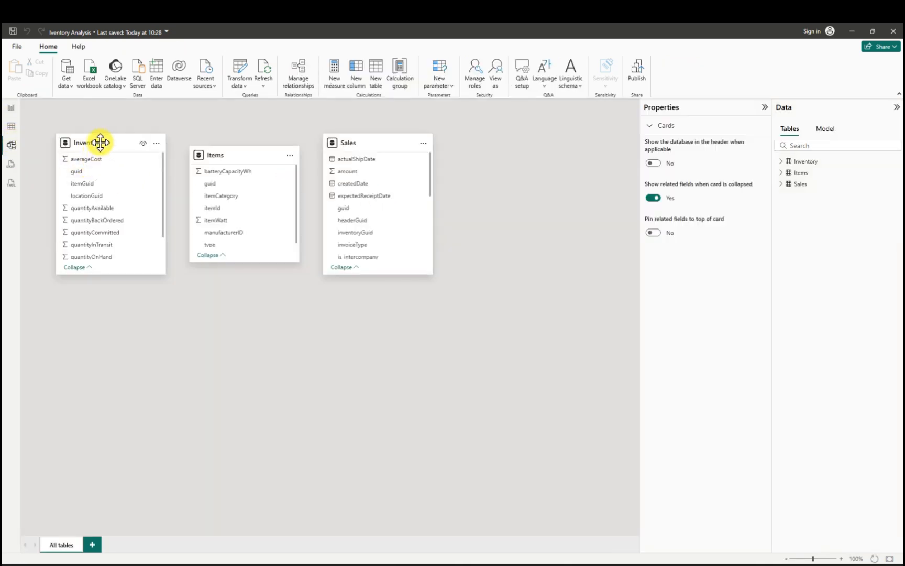
{"action": "left_click_drag", "start_coordinate": [97, 143], "coordinate": [71, 215]}
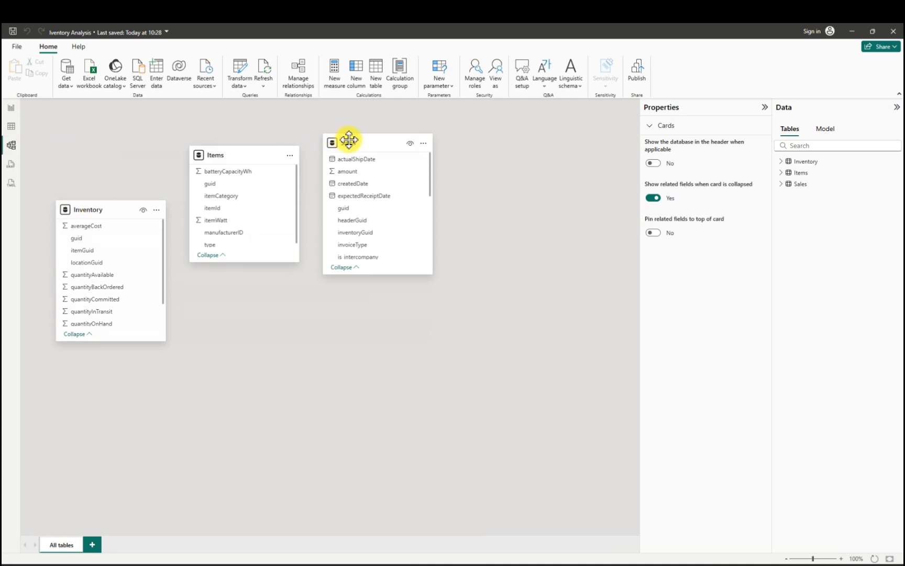
{"action": "left_click_drag", "start_coordinate": [366, 146], "coordinate": [471, 213]}
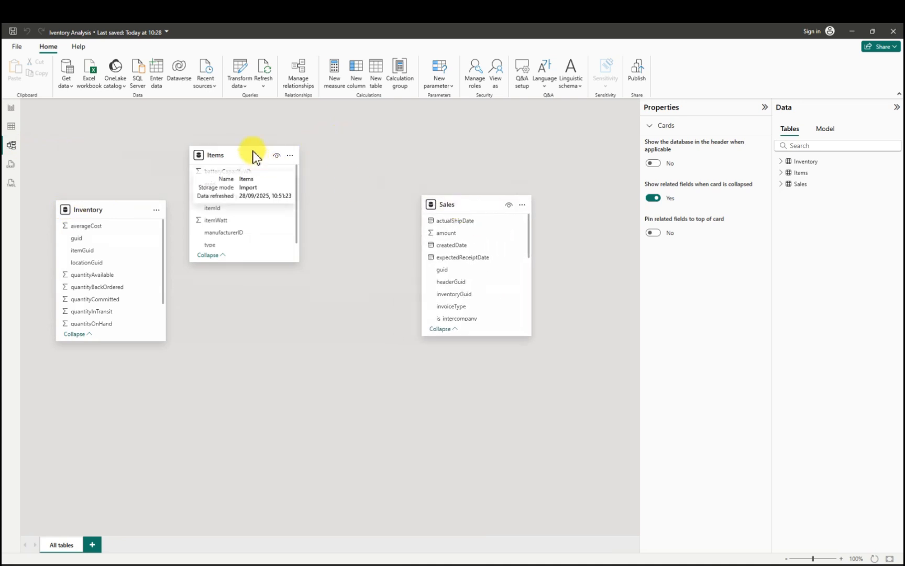
{"action": "left_click_drag", "start_coordinate": [253, 155], "coordinate": [299, 275]}
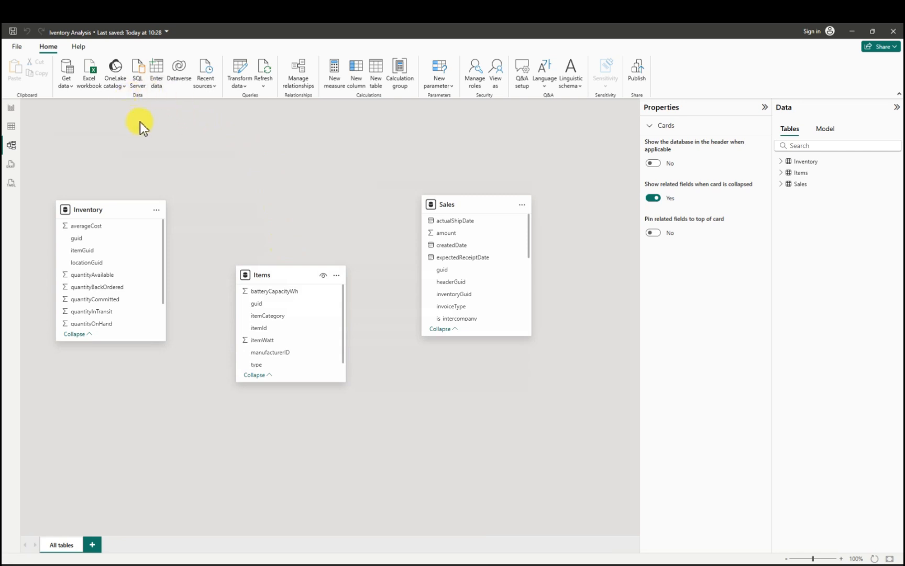
- Reopen Power Query Editor and remove the guid, locationGuid and itemGuid columns from the Inventory query
{"action": "left_click", "coordinate": [238, 72]}
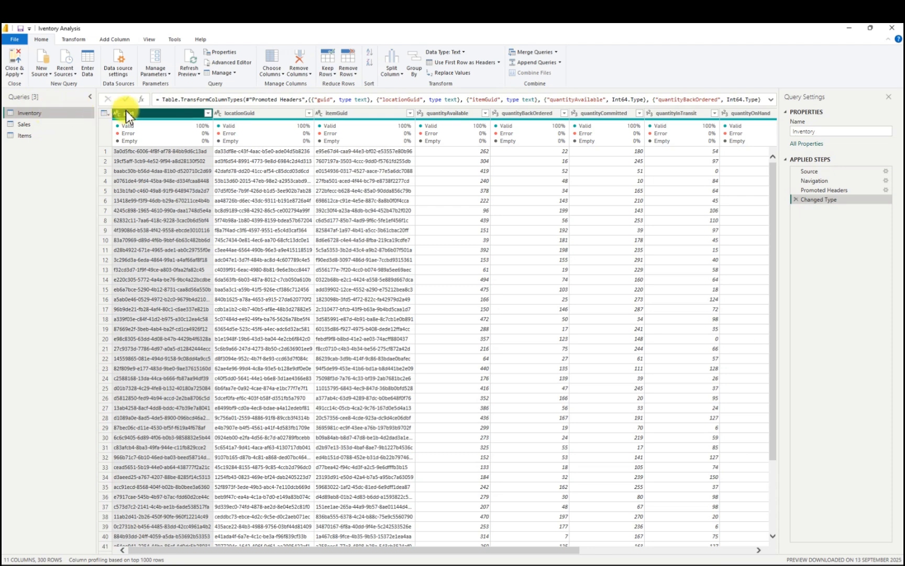
{"action": "right_click", "coordinate": [156, 114]}
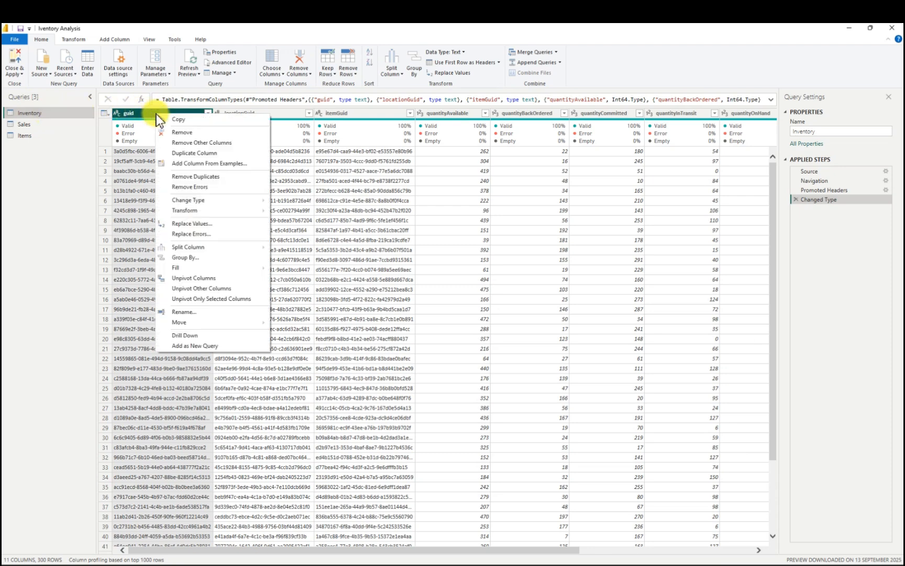
{"action": "left_click", "coordinate": [188, 132]}
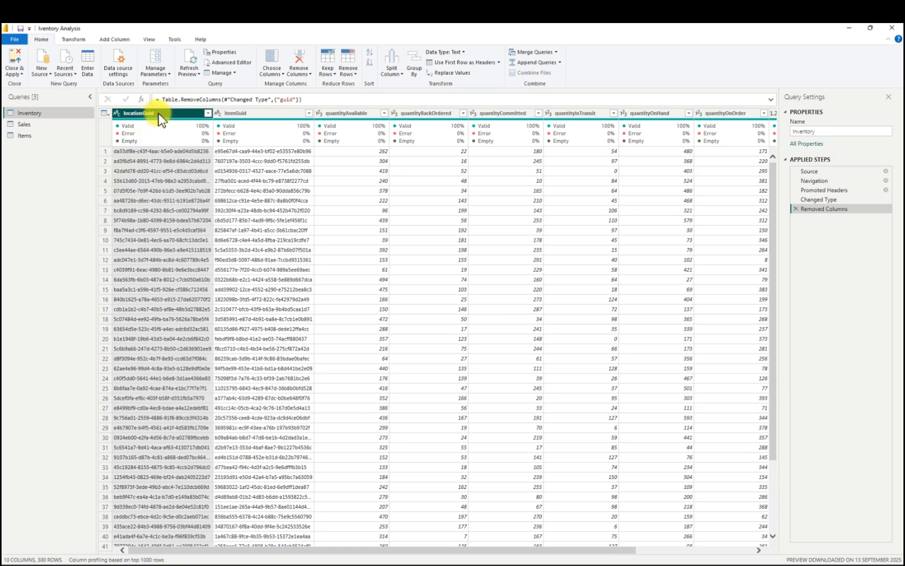
{"action": "left_click", "coordinate": [159, 113]}
{"action": "right_click", "coordinate": [158, 113]}
{"action": "left_click", "coordinate": [181, 131]}
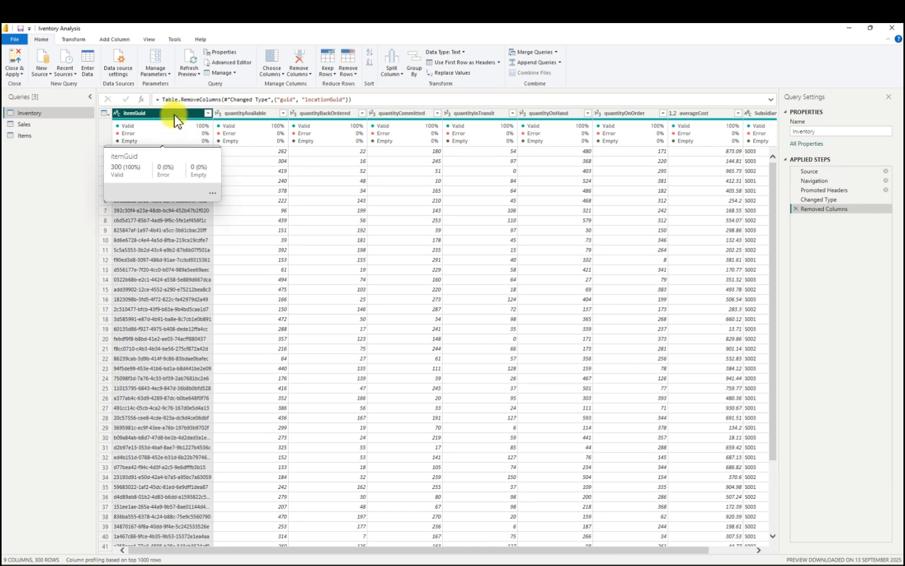
{"action": "right_click", "coordinate": [175, 113]}
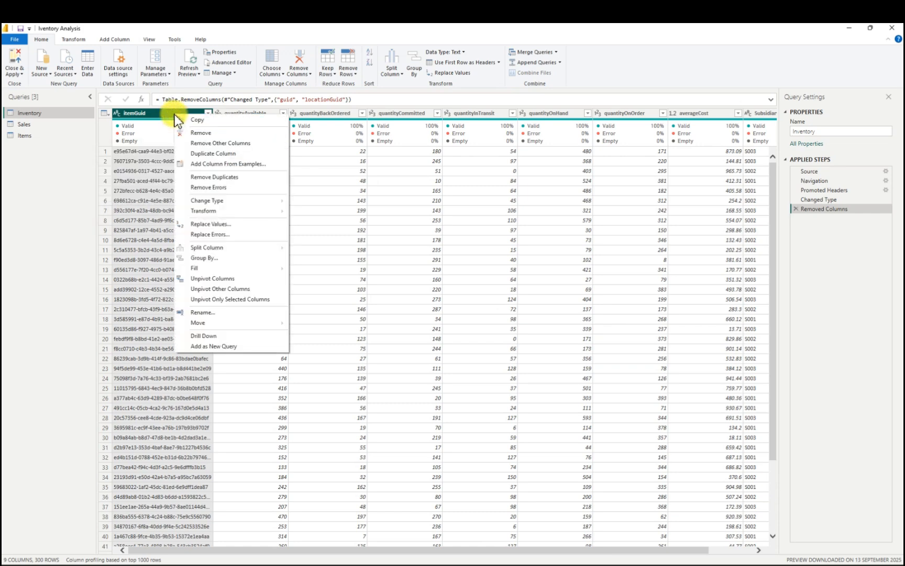
{"action": "left_click", "coordinate": [199, 134]}
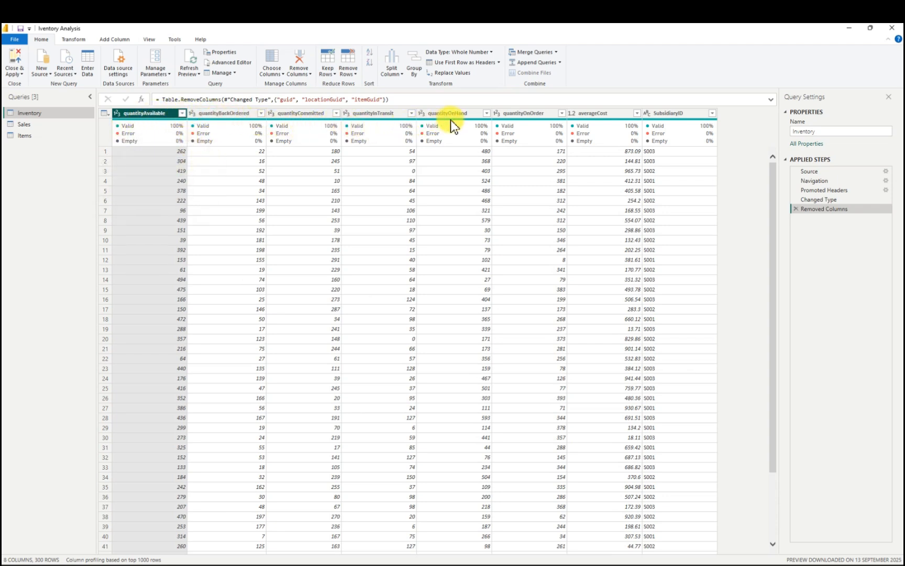
- Open the Sales query for column cleanup
{"action": "mouse_move", "coordinate": [597, 119]}
{"action": "left_click", "coordinate": [43, 128]}
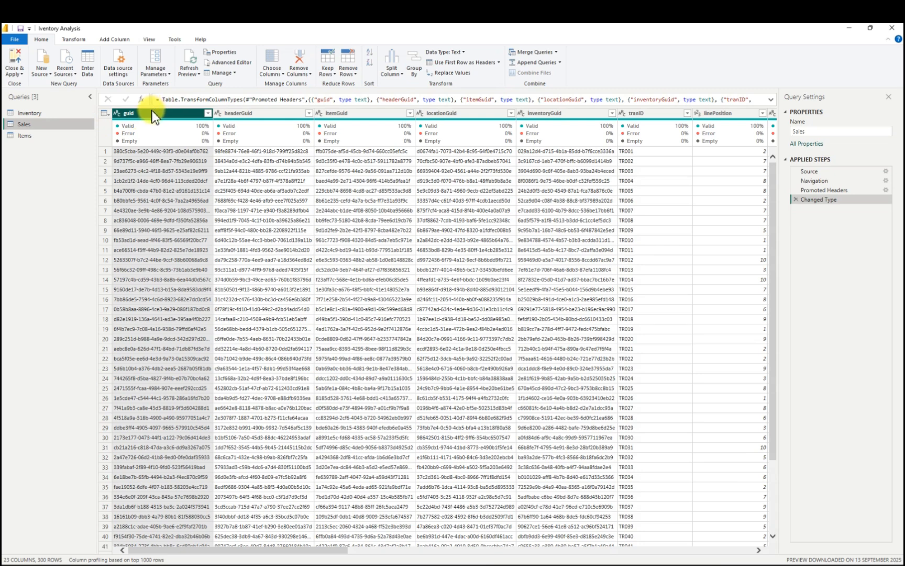
{"action": "left_click", "coordinate": [152, 111], "text": "ctrl"}
{"action": "left_click", "coordinate": [174, 116], "text": "ctrl"}
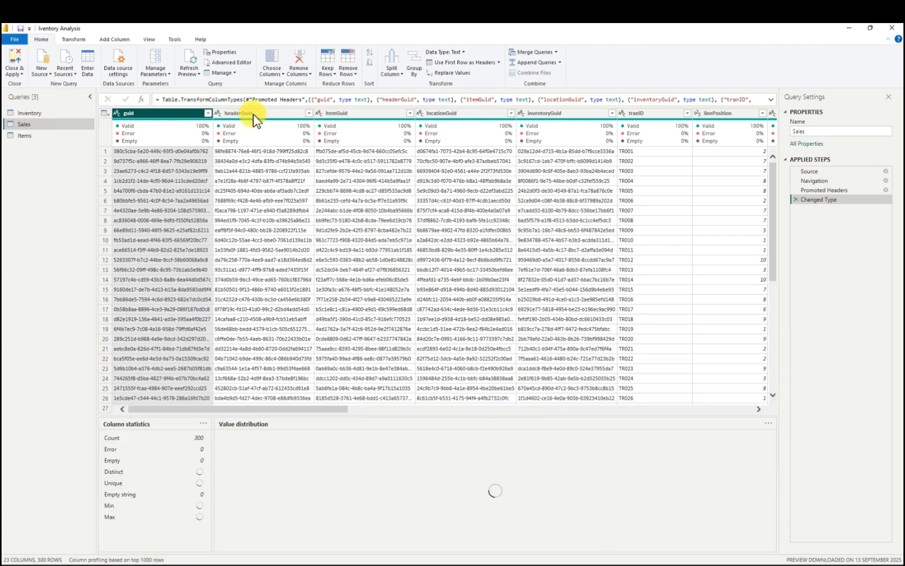
{"action": "left_click", "coordinate": [337, 114], "text": "ctrl"}
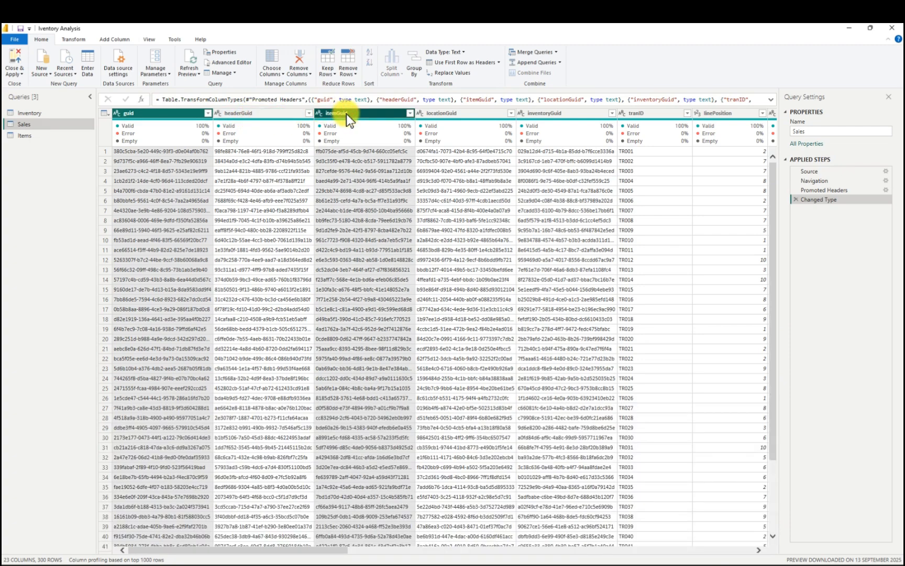
{"action": "left_click", "coordinate": [464, 115], "text": "ctrl"}
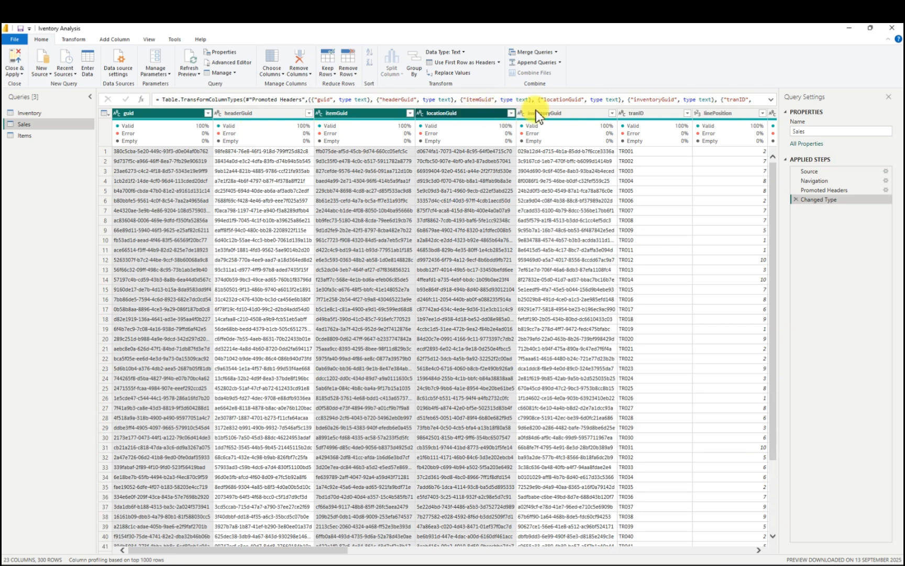
{"action": "left_click", "coordinate": [561, 112], "text": "ctrl"}
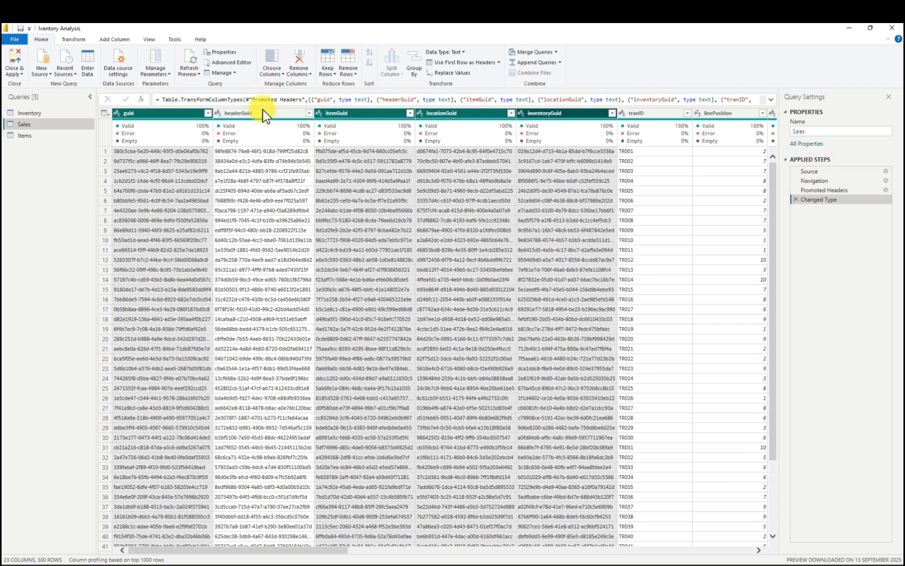
{"action": "left_click", "coordinate": [284, 76]}
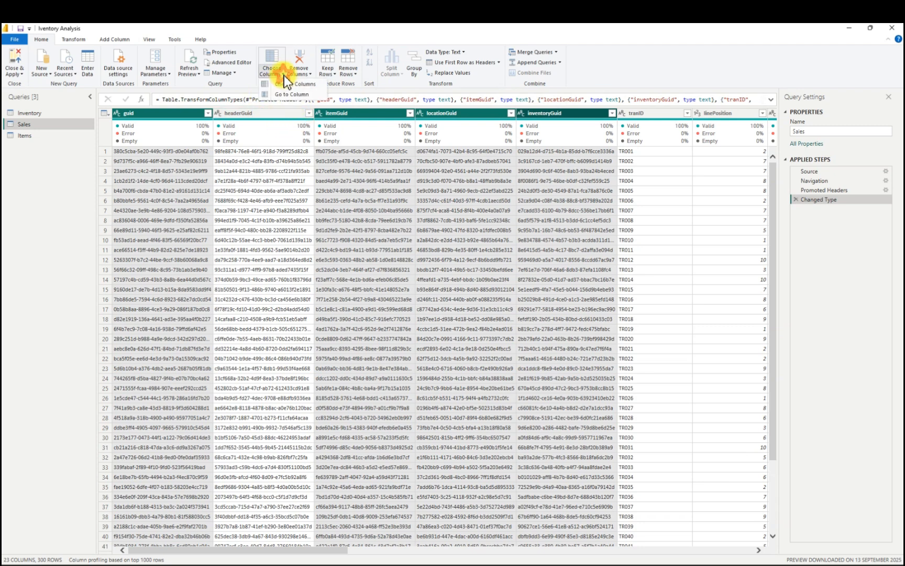
{"action": "left_click", "coordinate": [356, 74]}
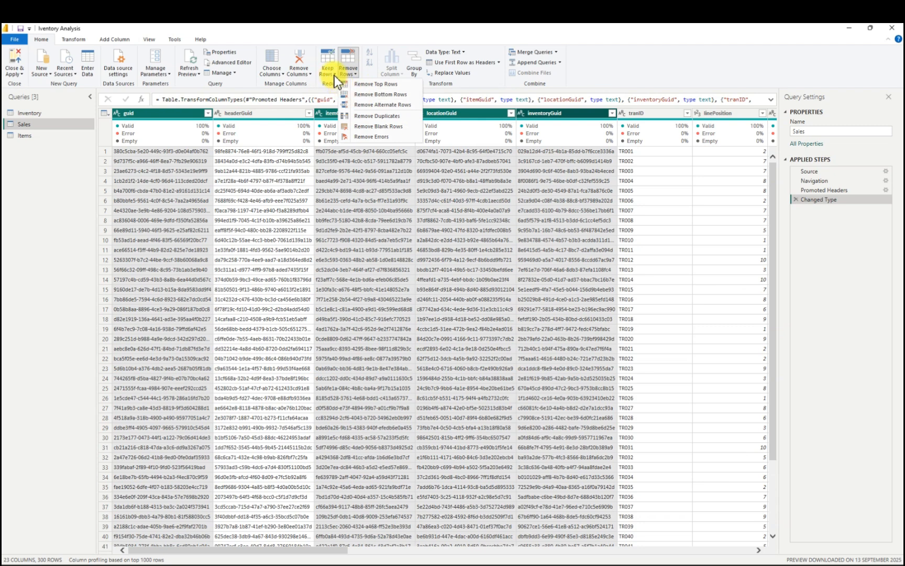
{"action": "left_click", "coordinate": [334, 76]}
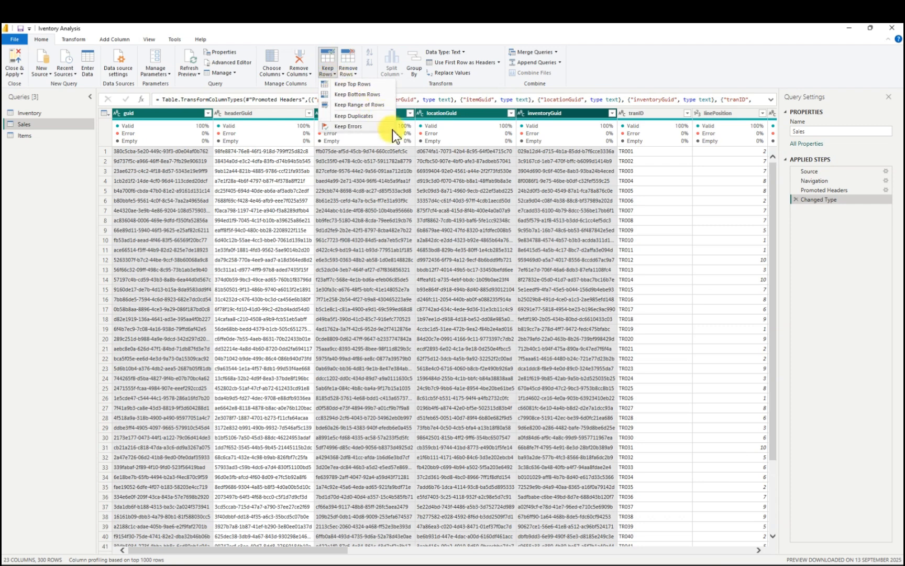
{"action": "right_click", "coordinate": [460, 119]}
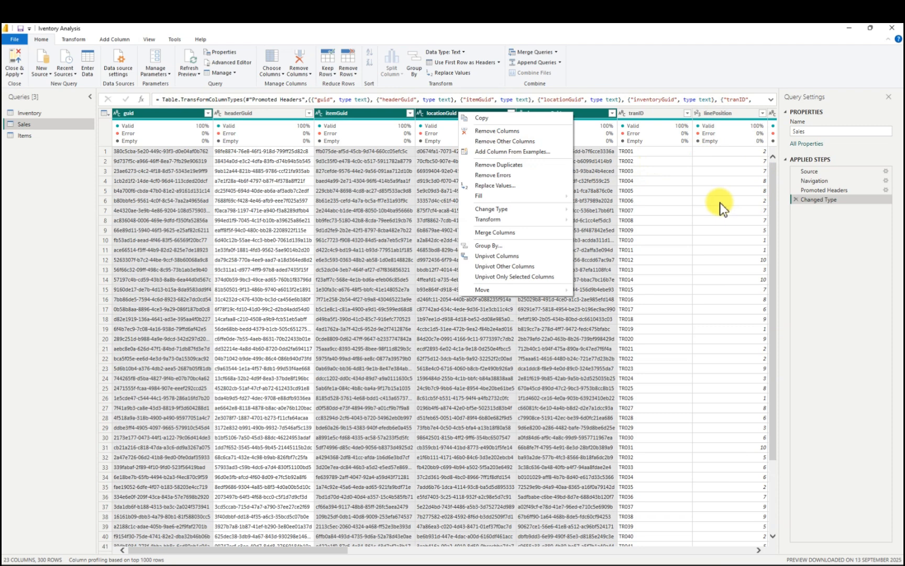
- Remove the guid, headerGuid, itemGuid, locationGuid and inventoryGuid columns from the Sales query
{"action": "left_click", "coordinate": [164, 112]}
{"action": "left_click", "coordinate": [165, 111]}
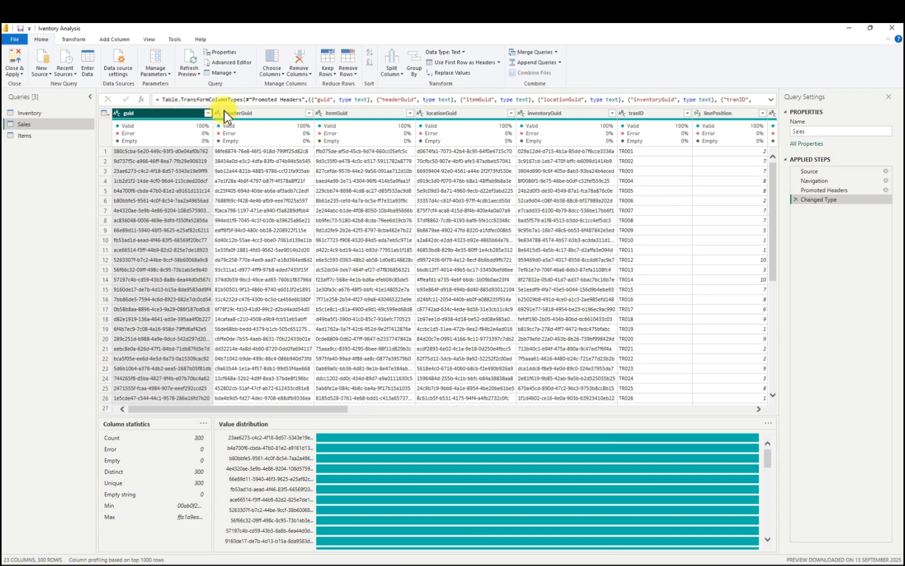
{"action": "left_click", "coordinate": [238, 112], "text": "ctrl"}
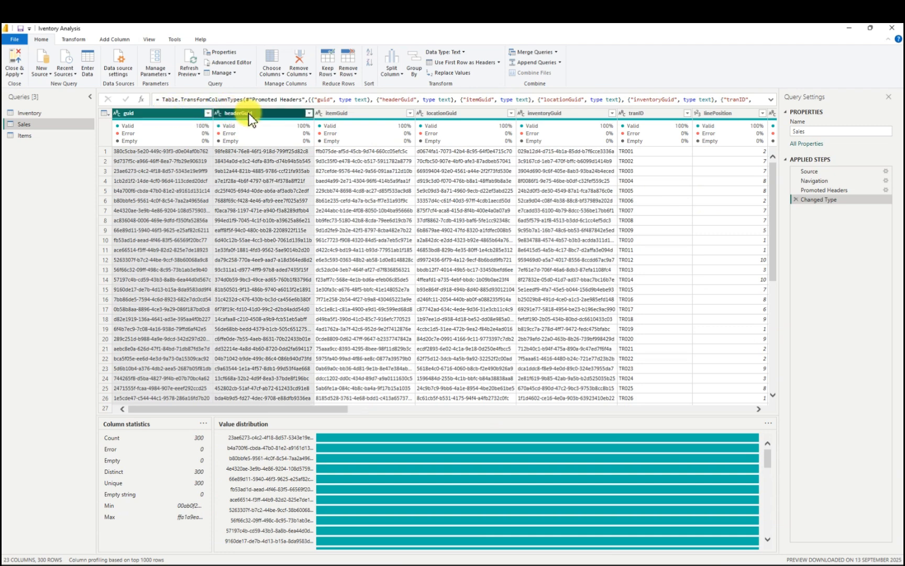
{"action": "left_click", "coordinate": [349, 112], "text": "ctrl"}
{"action": "left_click", "coordinate": [448, 112], "text": "ctrl"}
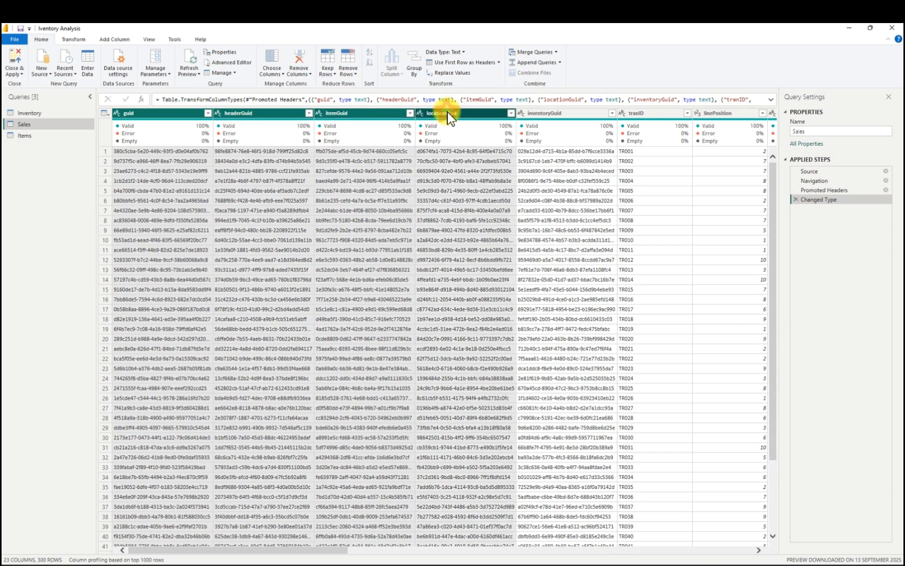
{"action": "left_click", "coordinate": [557, 111], "text": "ctrl"}
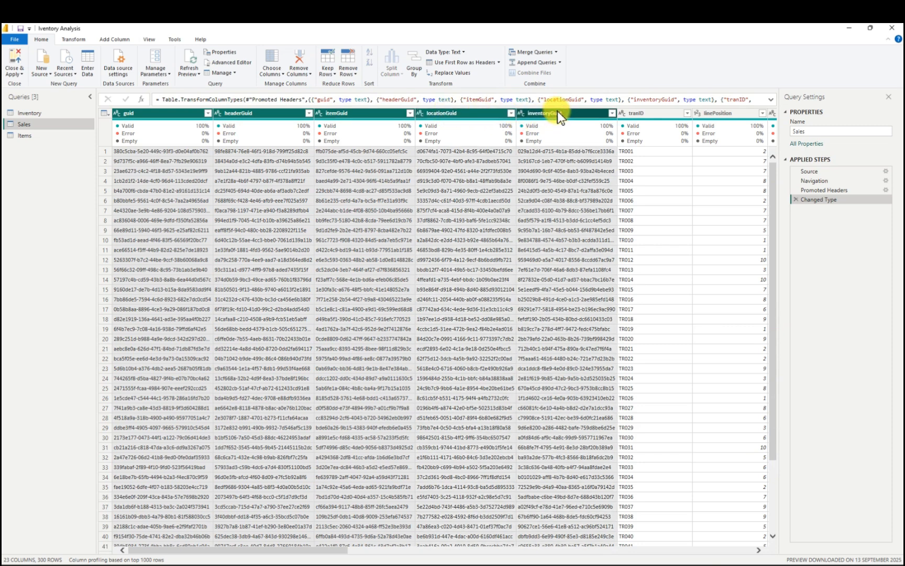
{"action": "right_click", "coordinate": [560, 111]}
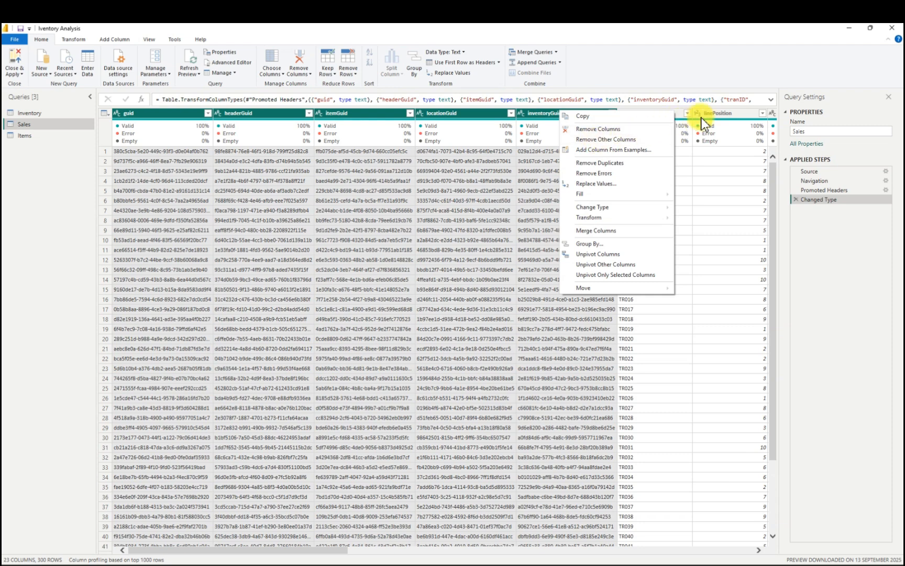
{"action": "left_click", "coordinate": [600, 129]}
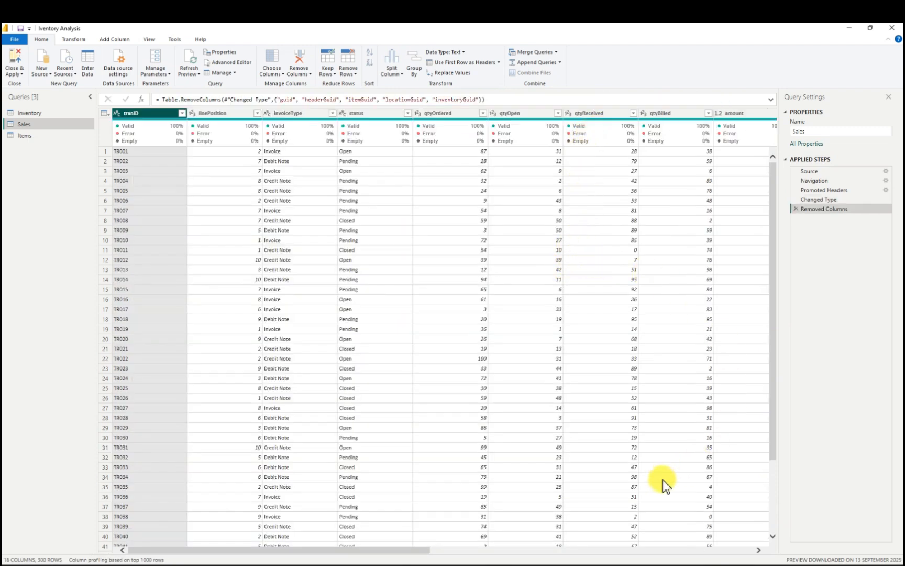
- Change the data type of createdDate, tranDate, actualShipDate, shipDate and expectedReceiptDate in the Sales query to Date
{"action": "left_click_drag", "start_coordinate": [503, 551], "coordinate": [716, 552]}
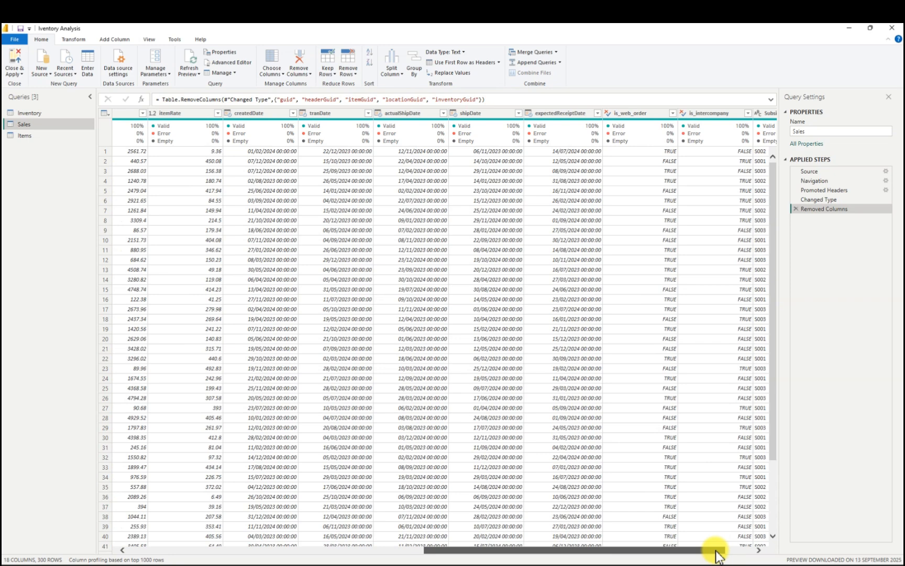
{"action": "left_click_drag", "start_coordinate": [718, 555], "coordinate": [674, 554]}
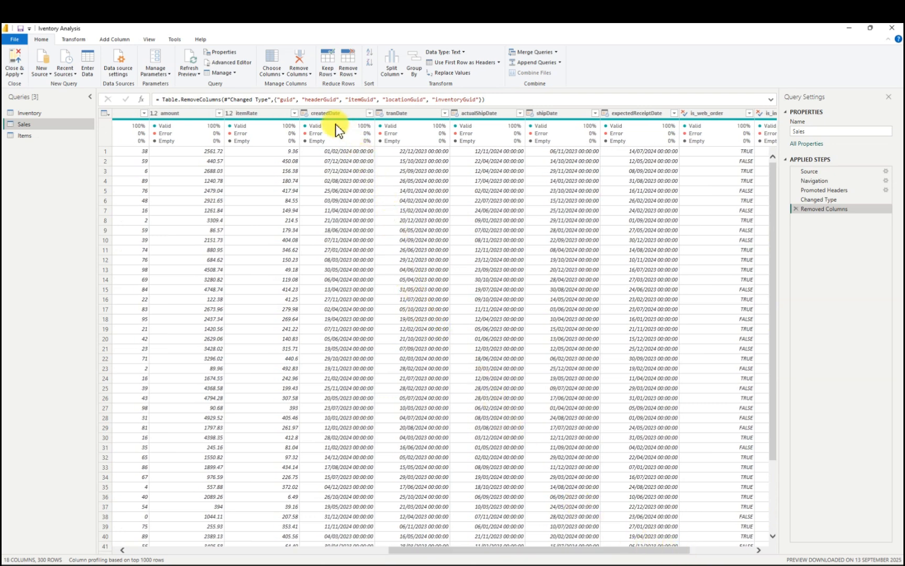
{"action": "left_click", "coordinate": [304, 114]}
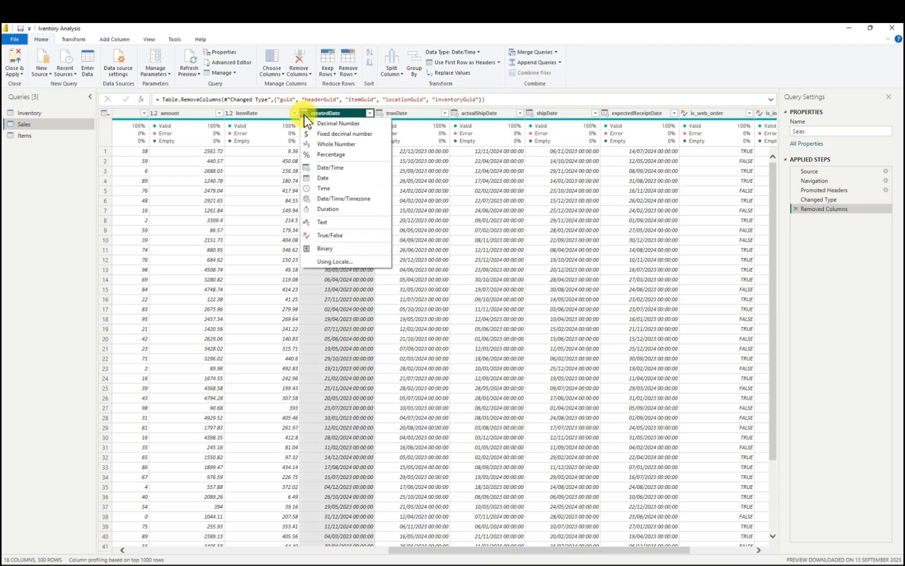
{"action": "left_click", "coordinate": [323, 179]}
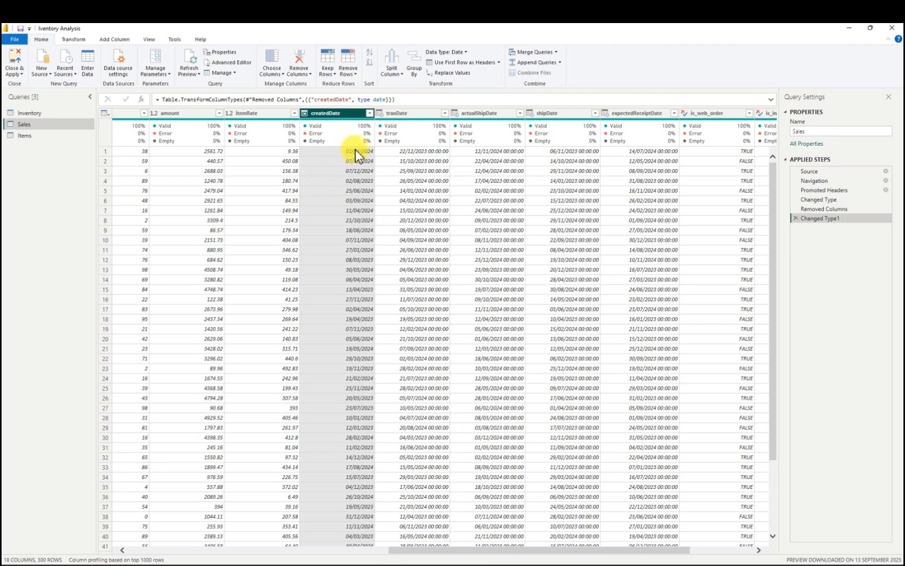
{"action": "left_click", "coordinate": [380, 114]}
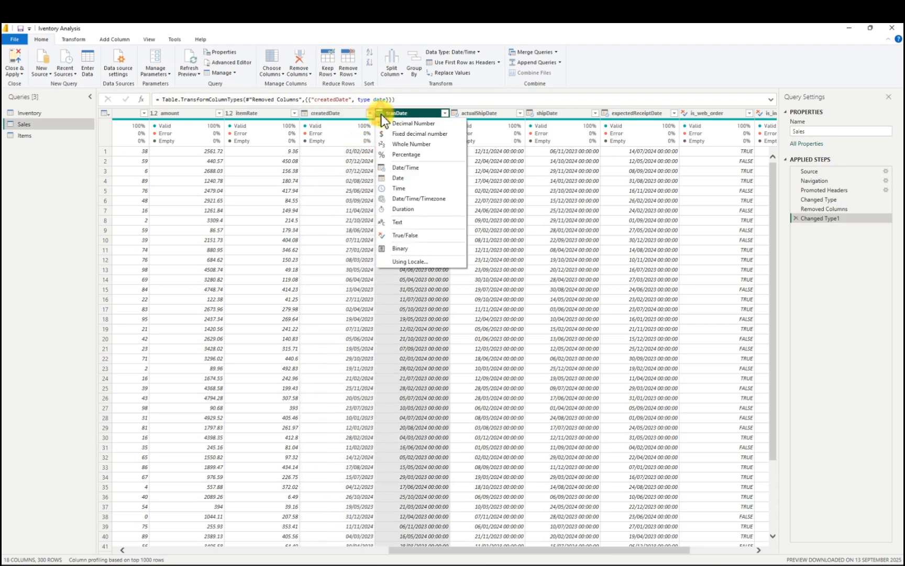
{"action": "left_click", "coordinate": [404, 179]}
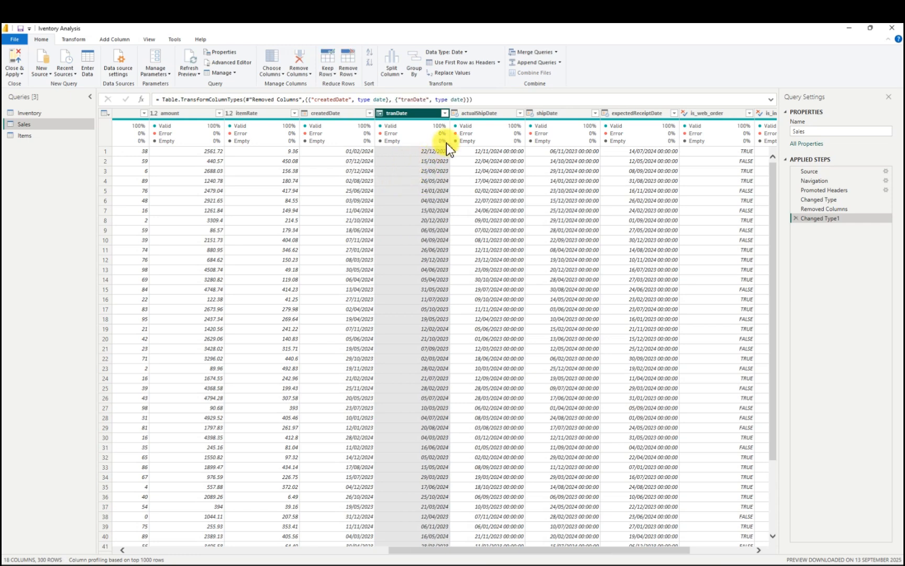
{"action": "left_click", "coordinate": [454, 114]}
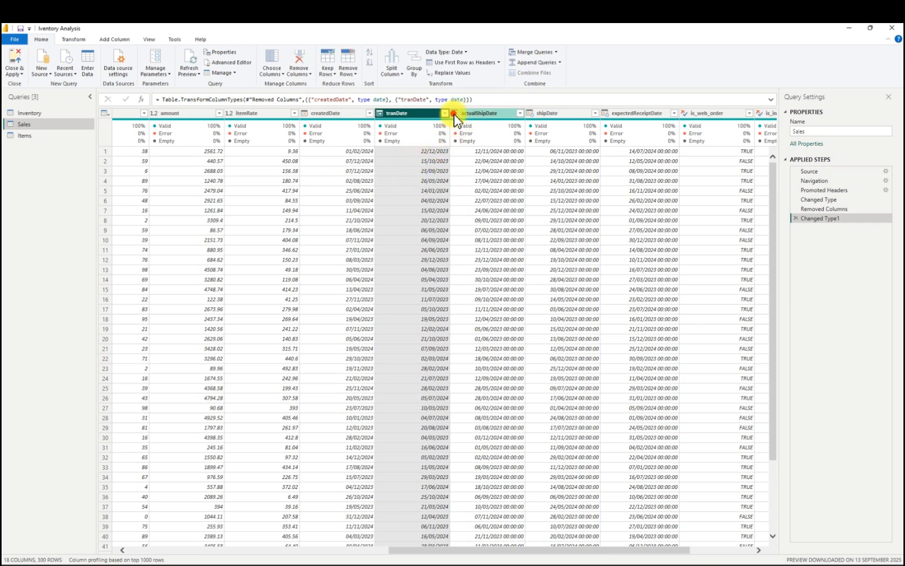
{"action": "left_click", "coordinate": [470, 180]}
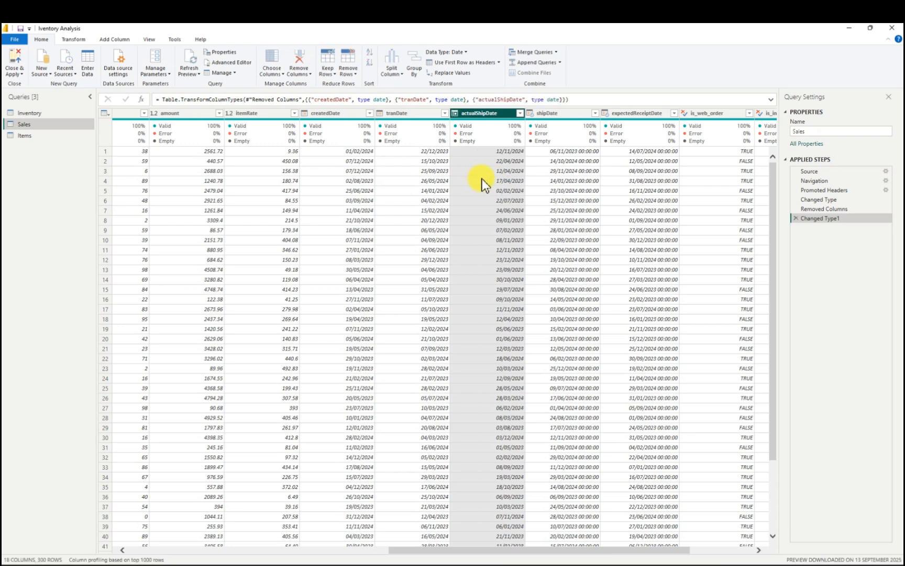
{"action": "left_click", "coordinate": [529, 113]}
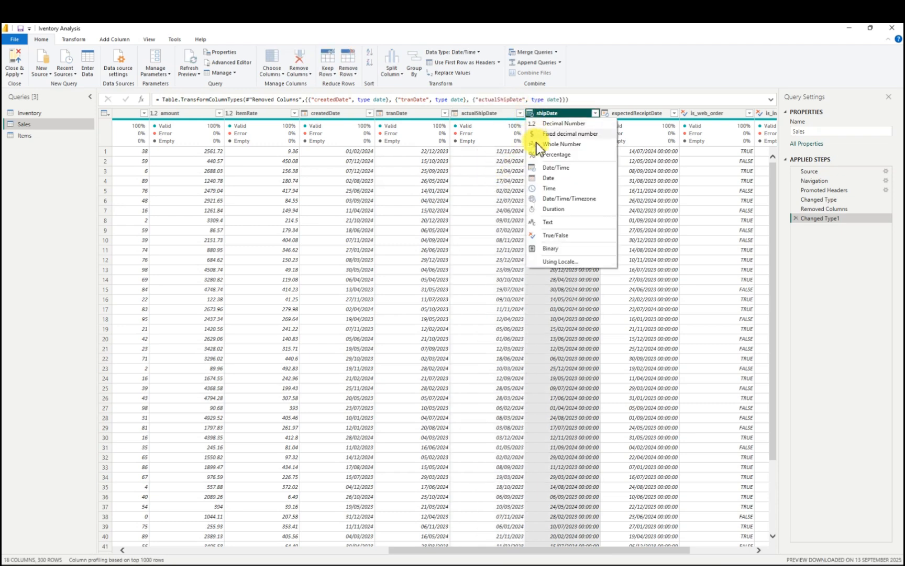
{"action": "left_click", "coordinate": [545, 180]}
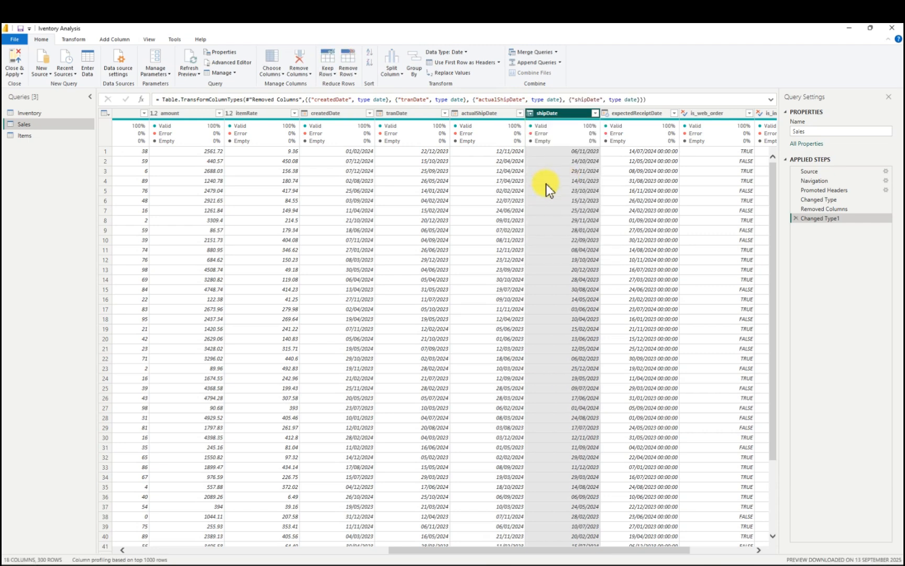
{"action": "left_click", "coordinate": [605, 114]}
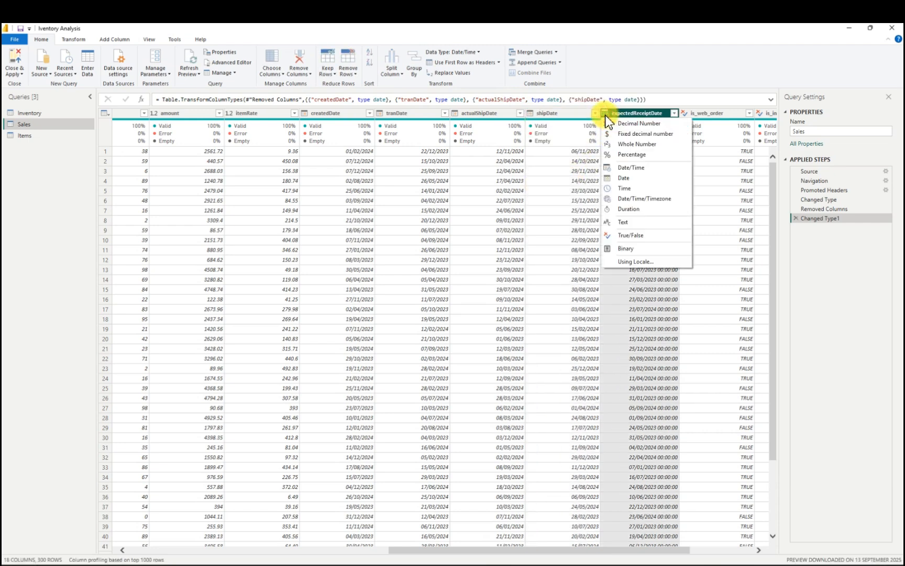
{"action": "left_click", "coordinate": [624, 179]}
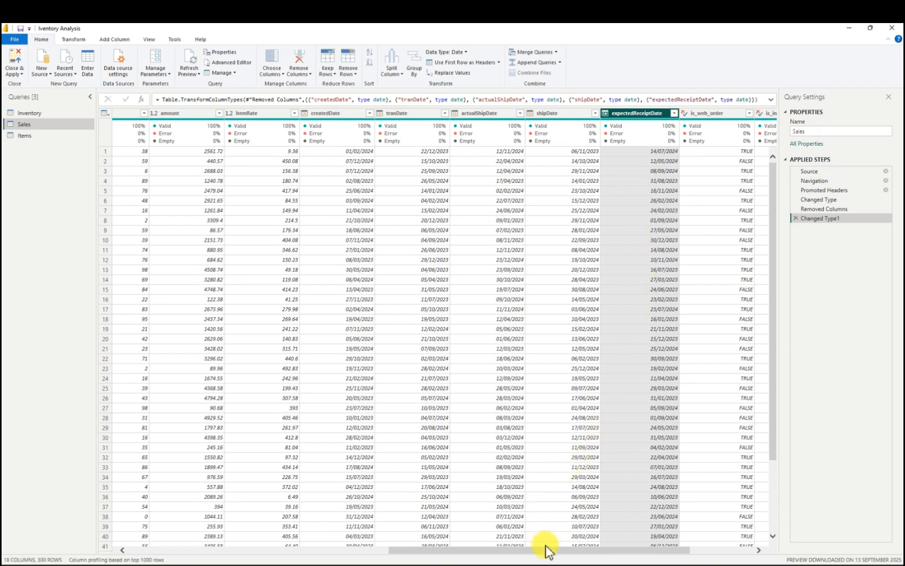
- Remove the is_web_order and is_intercompany columns from the Sales query
{"action": "left_click_drag", "start_coordinate": [547, 550], "coordinate": [596, 550]}
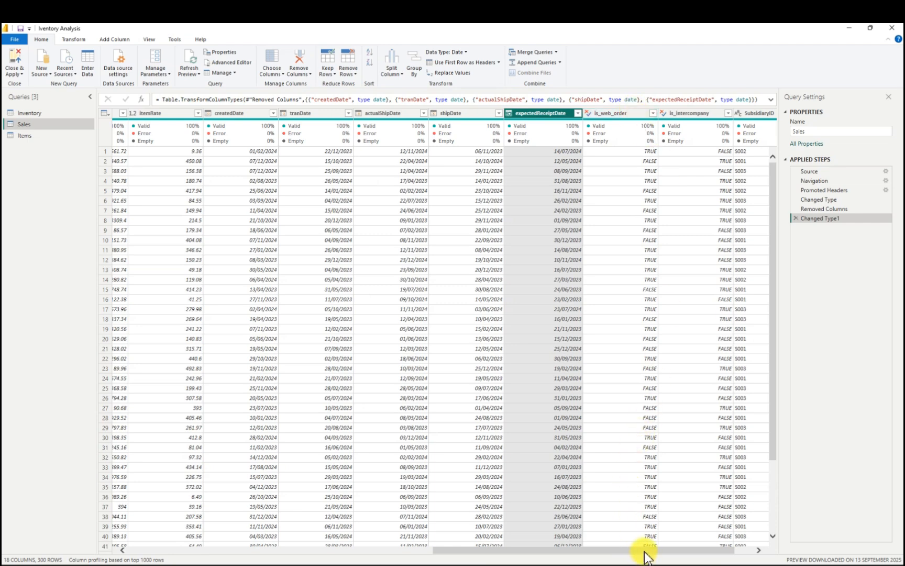
{"action": "left_click_drag", "start_coordinate": [643, 551], "coordinate": [674, 550]}
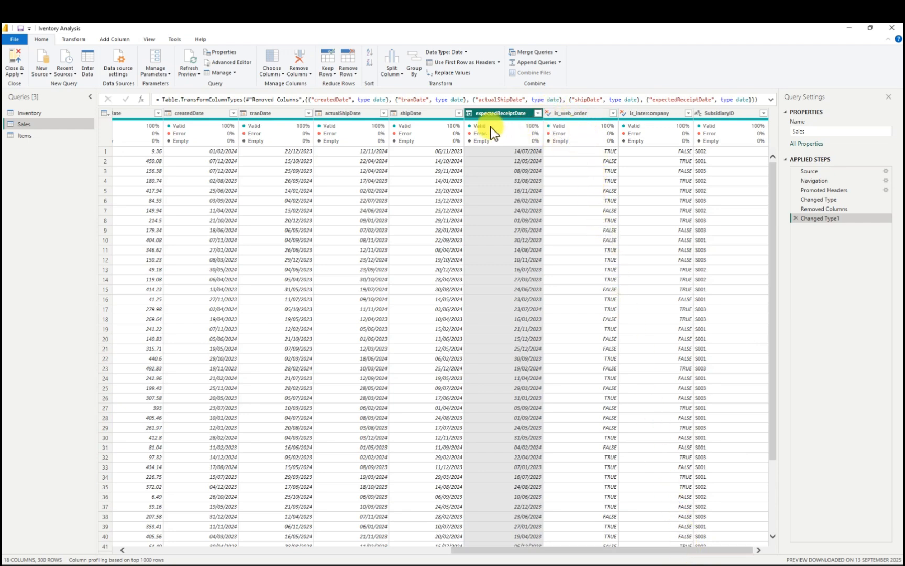
{"action": "mouse_move", "coordinate": [521, 133]}
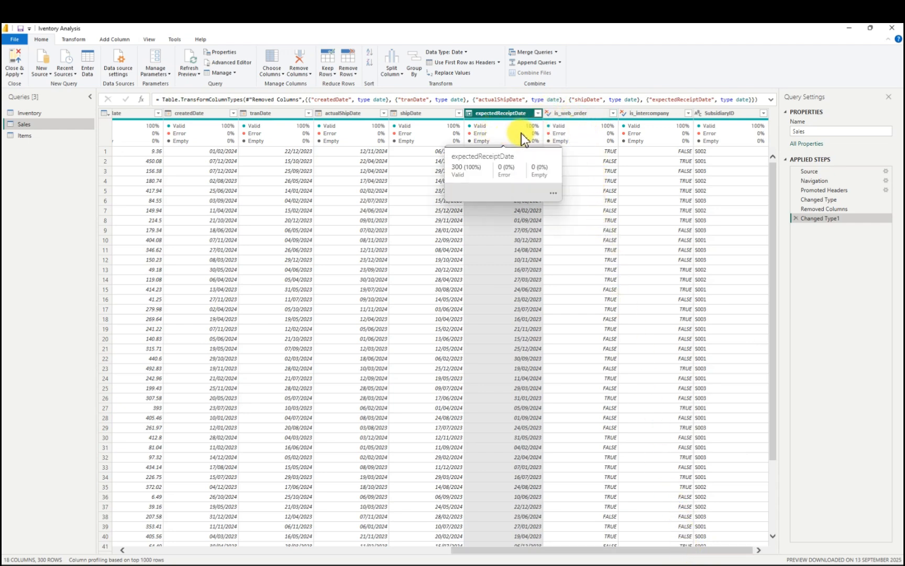
{"action": "left_click", "coordinate": [560, 115], "text": "ctrl"}
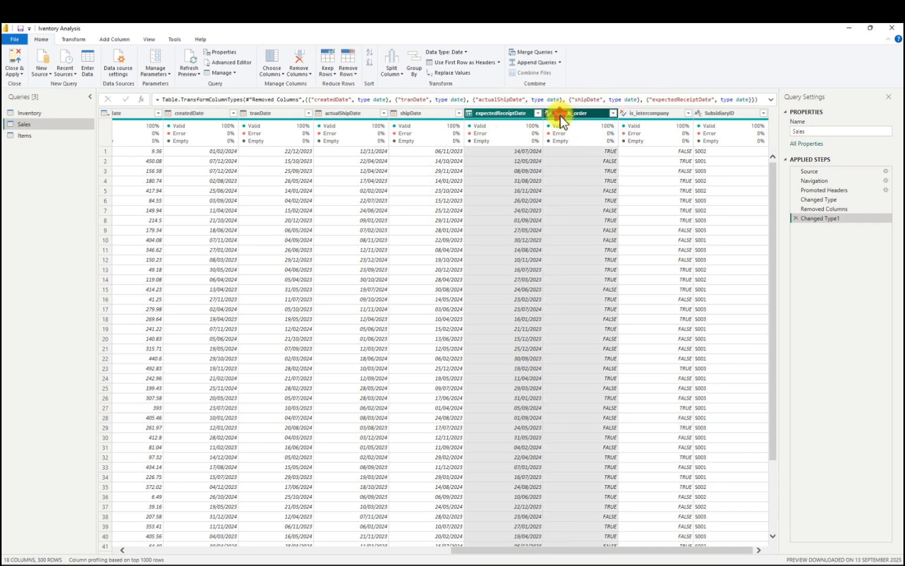
{"action": "left_click", "coordinate": [507, 115], "text": "ctrl"}
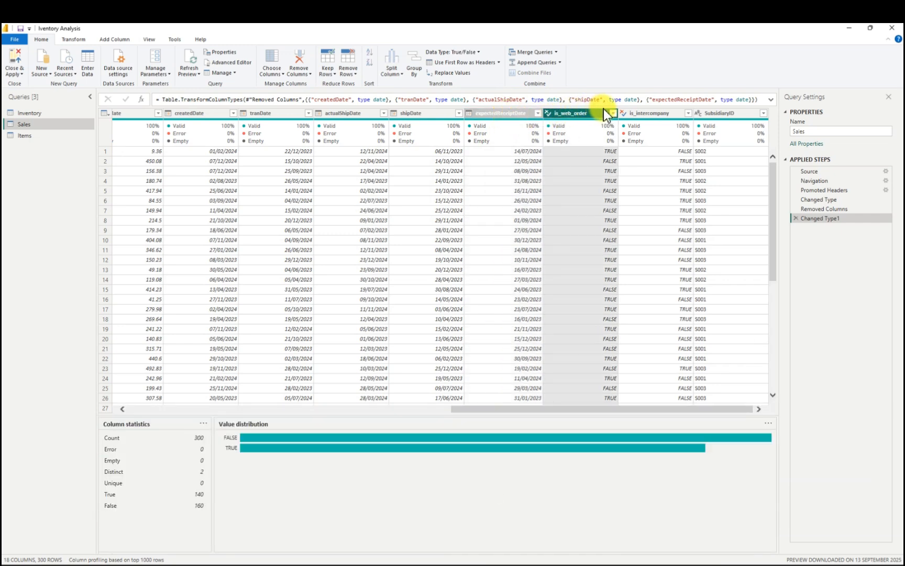
{"action": "left_click", "coordinate": [644, 114], "text": "ctrl"}
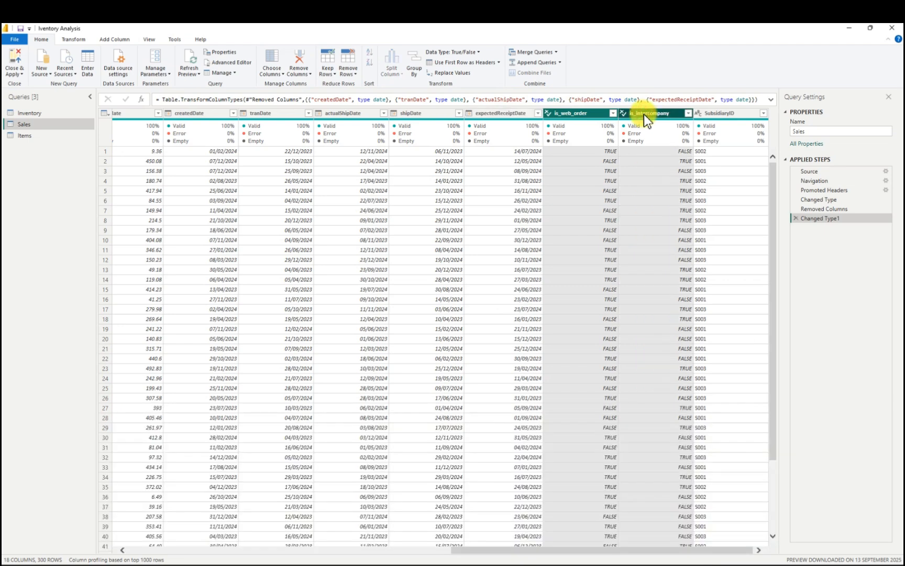
{"action": "right_click", "coordinate": [646, 113]}
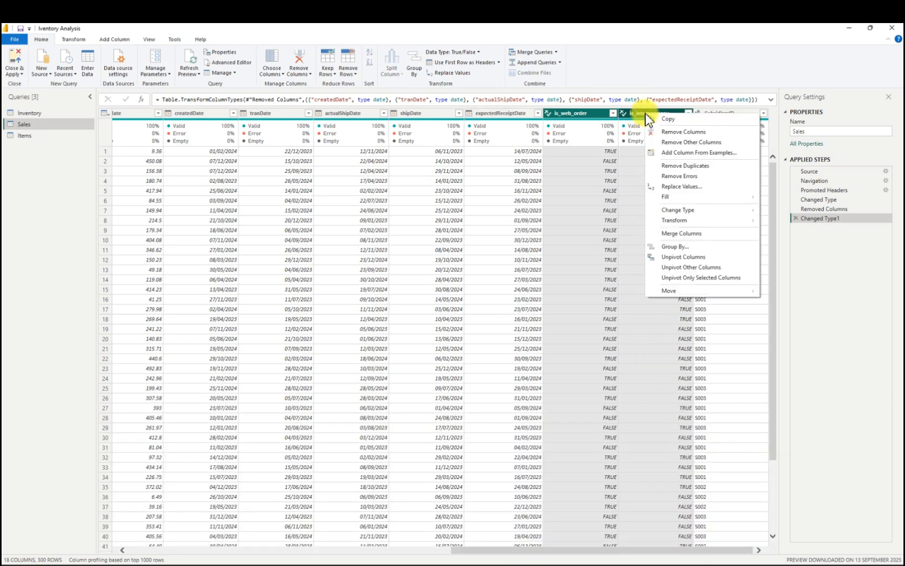
{"action": "left_click", "coordinate": [688, 133]}
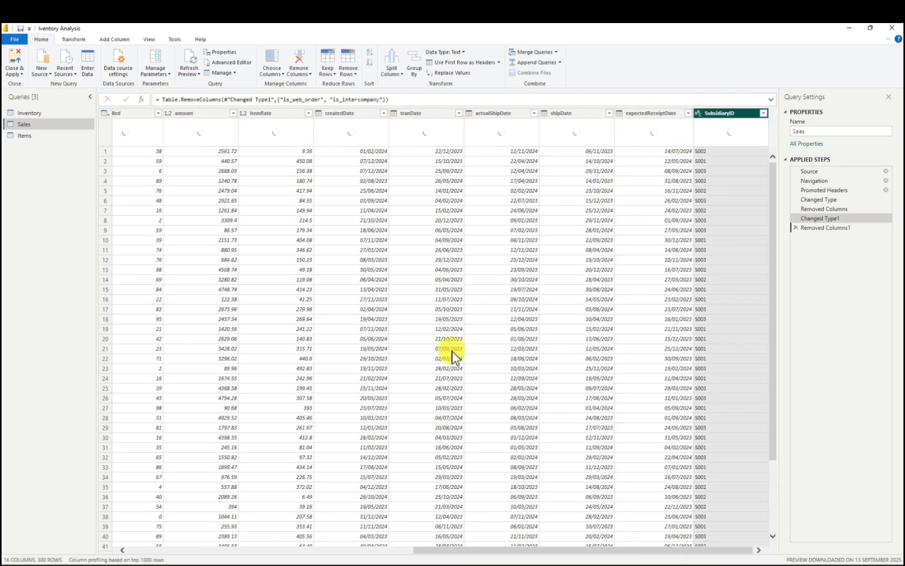
- Review the remaining Sales columns and their quality indicators, switching the Column quality display off and back on
{"action": "left_click_drag", "start_coordinate": [475, 550], "coordinate": [179, 551]}
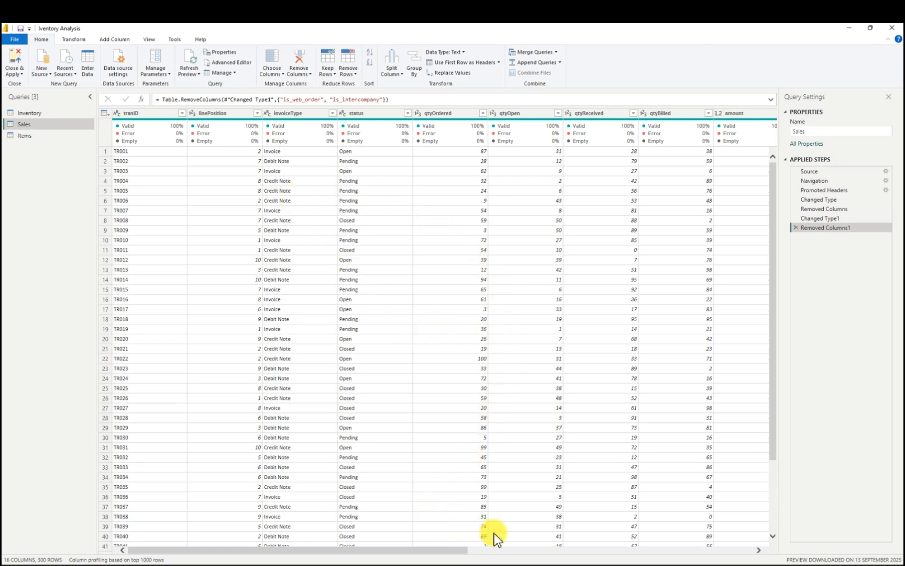
{"action": "left_click_drag", "start_coordinate": [463, 550], "coordinate": [347, 496]}
{"action": "left_click", "coordinate": [148, 38]}
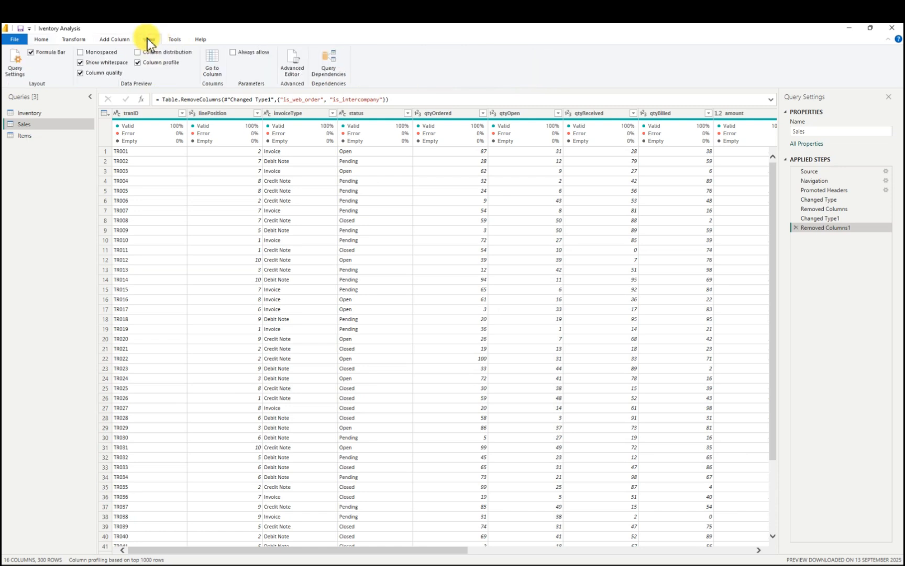
{"action": "left_click", "coordinate": [79, 72]}
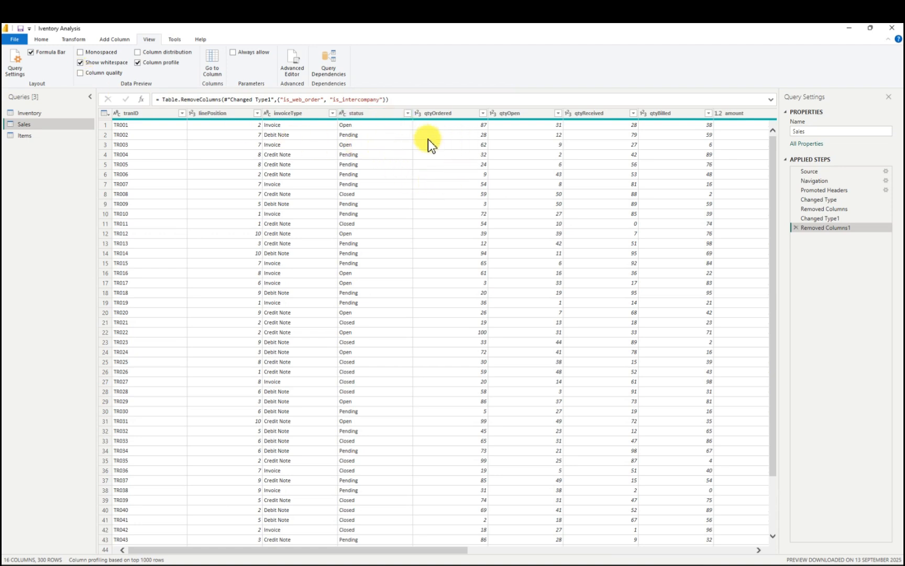
{"action": "left_click", "coordinate": [81, 73]}
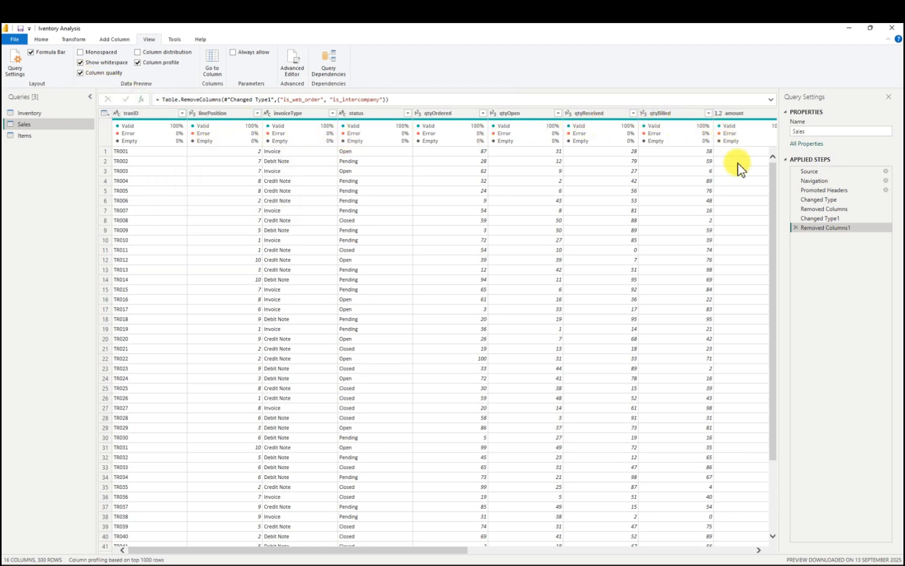
{"action": "mouse_move", "coordinate": [684, 131]}
{"action": "left_click_drag", "start_coordinate": [442, 550], "coordinate": [297, 531]}
{"action": "left_click", "coordinate": [44, 42]}
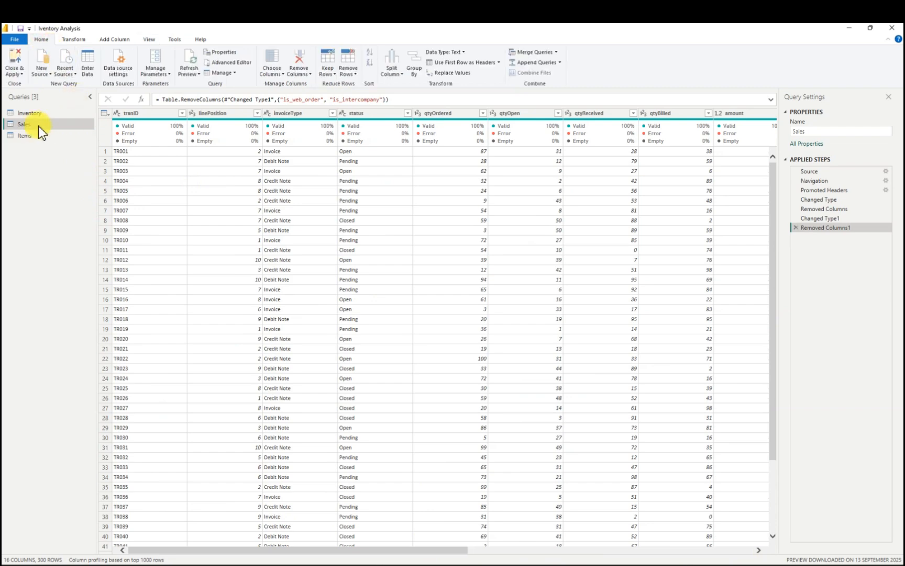
- Remove the guid, batteryCapacityWh and itemWatt columns from the Items query
{"action": "left_click", "coordinate": [24, 136]}
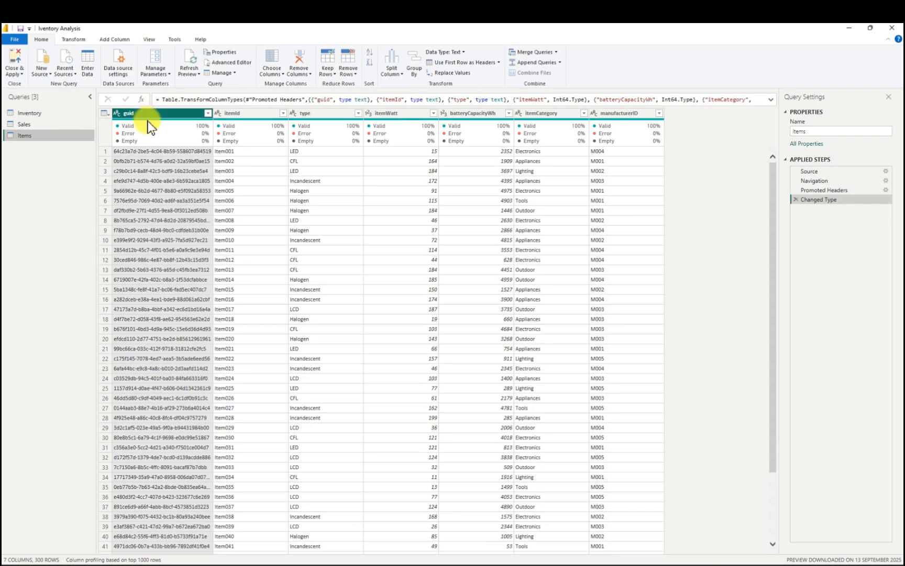
{"action": "mouse_move", "coordinate": [150, 128]}
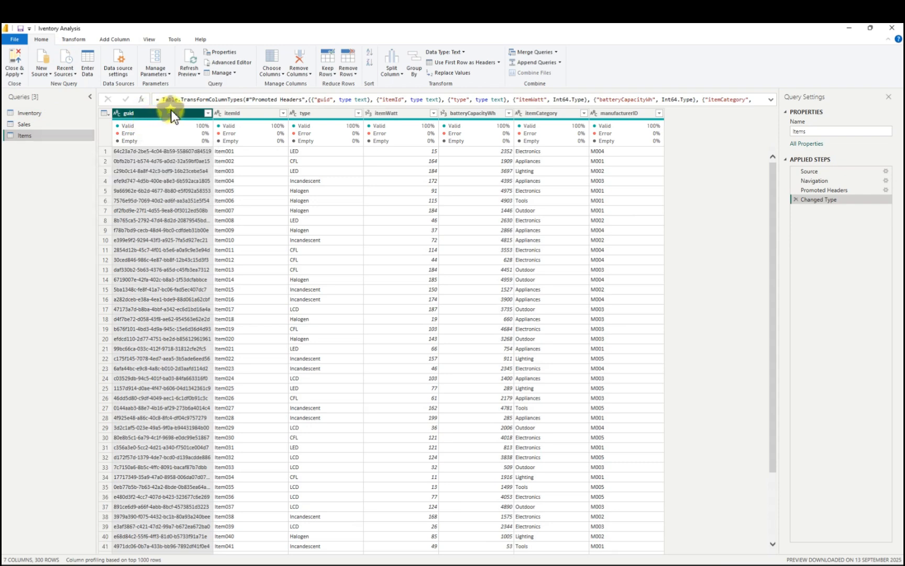
{"action": "right_click", "coordinate": [171, 111]}
{"action": "left_click", "coordinate": [193, 128]}
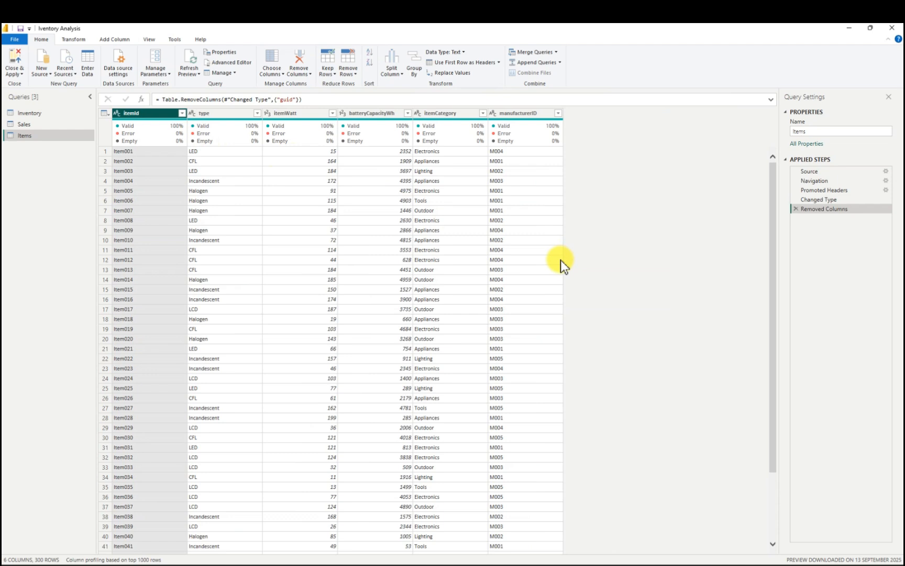
{"action": "left_click", "coordinate": [380, 115]}
{"action": "right_click", "coordinate": [379, 116]}
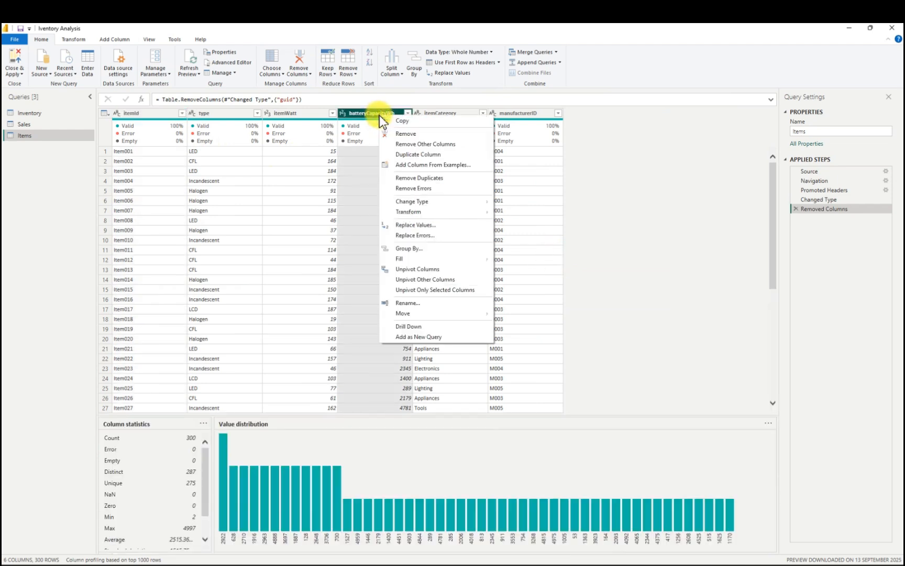
{"action": "left_click", "coordinate": [410, 134]}
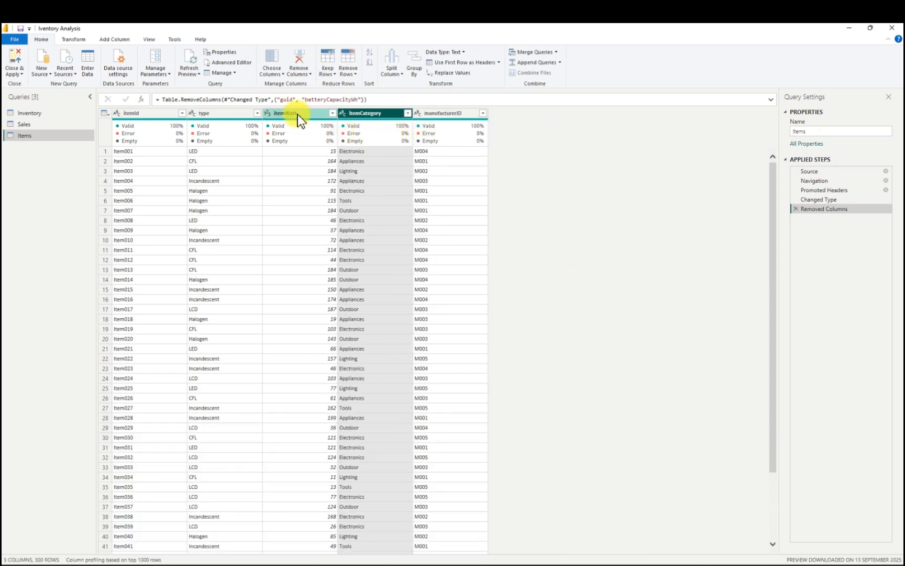
{"action": "left_click", "coordinate": [297, 114]}
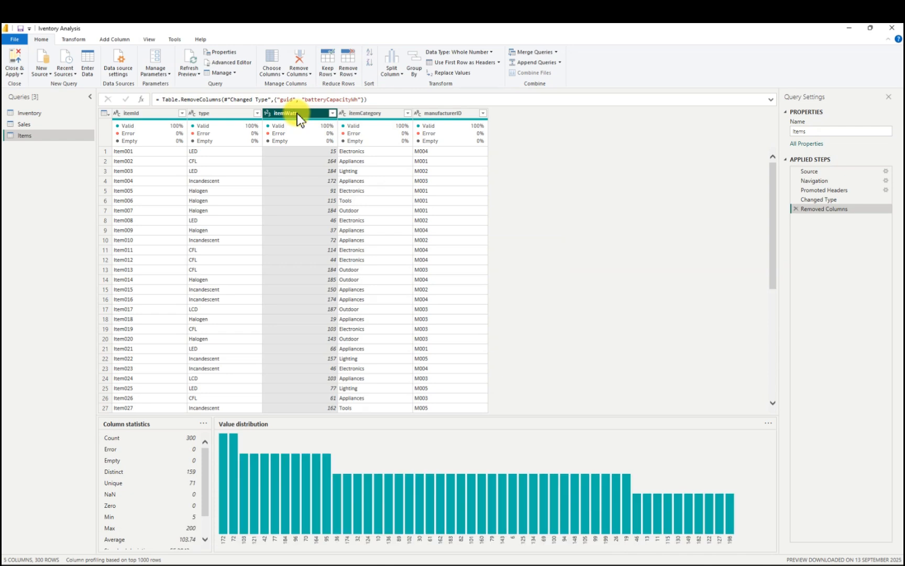
{"action": "right_click", "coordinate": [297, 113]}
{"action": "left_click", "coordinate": [323, 132]}
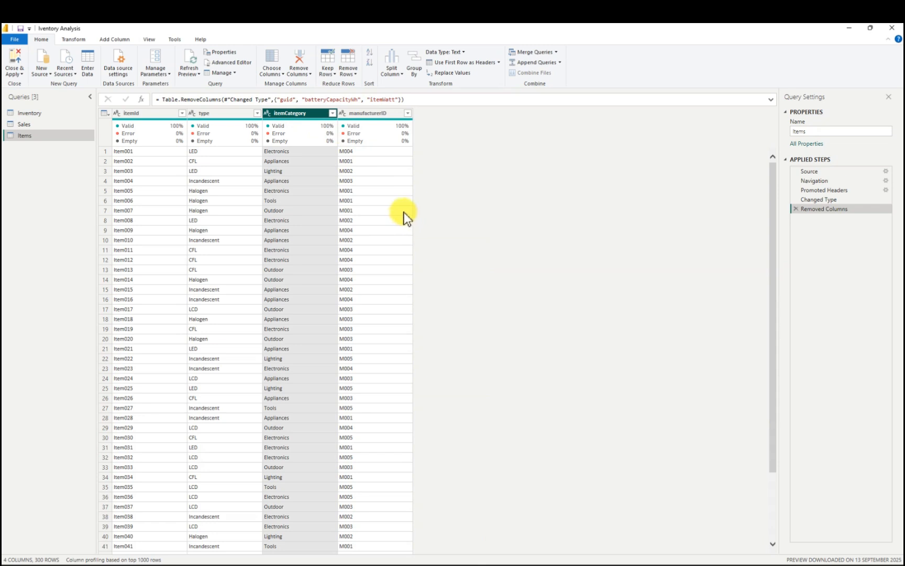
{"action": "left_click", "coordinate": [34, 124]}
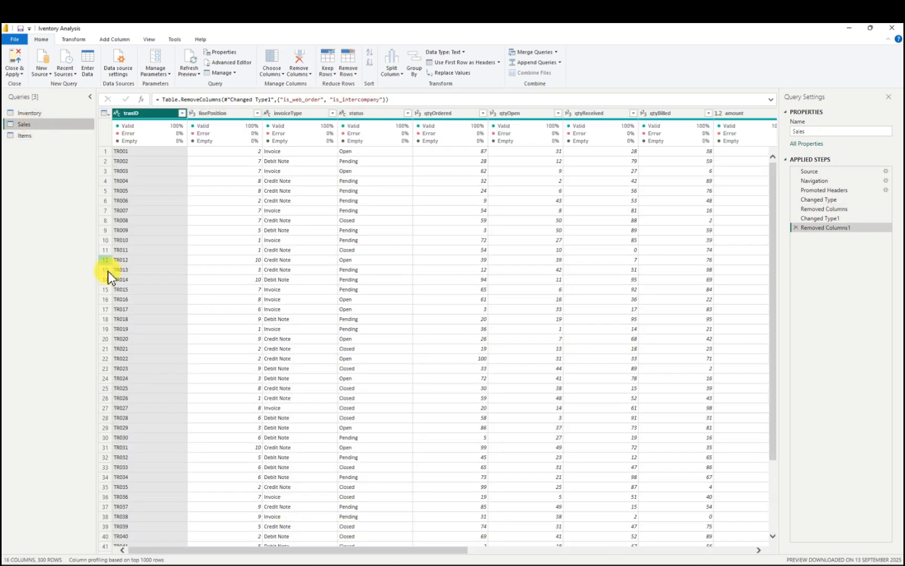
{"action": "left_click_drag", "start_coordinate": [346, 549], "coordinate": [198, 504]}
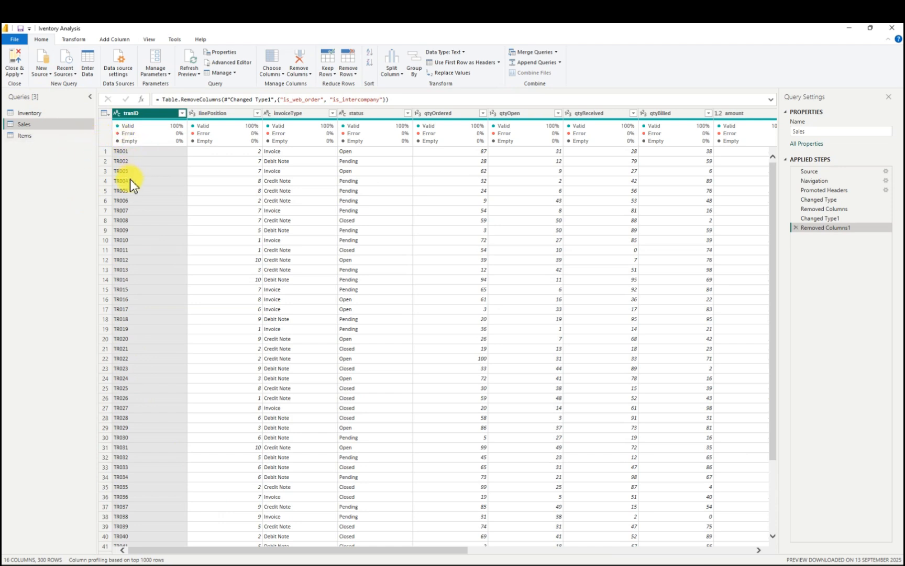
{"action": "left_click", "coordinate": [40, 137]}
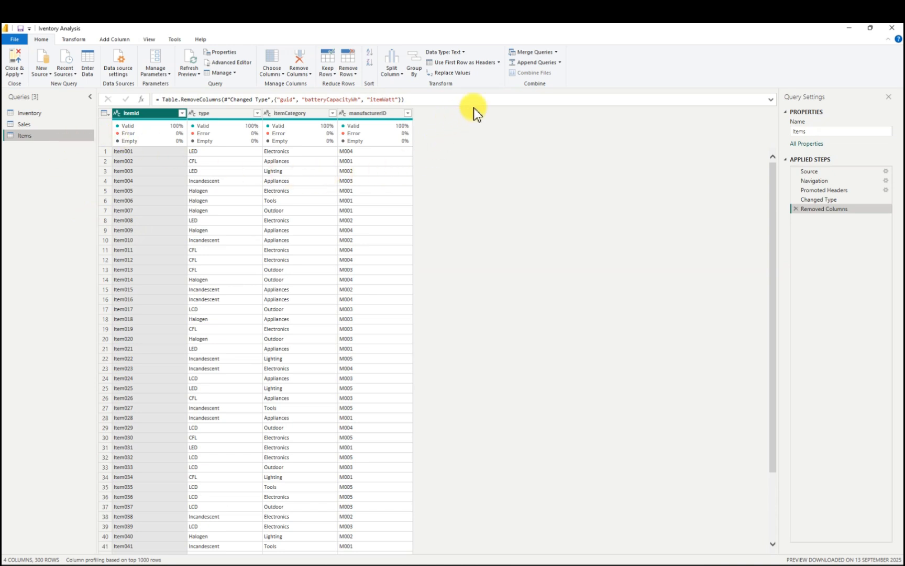
{"action": "left_click", "coordinate": [558, 50]}
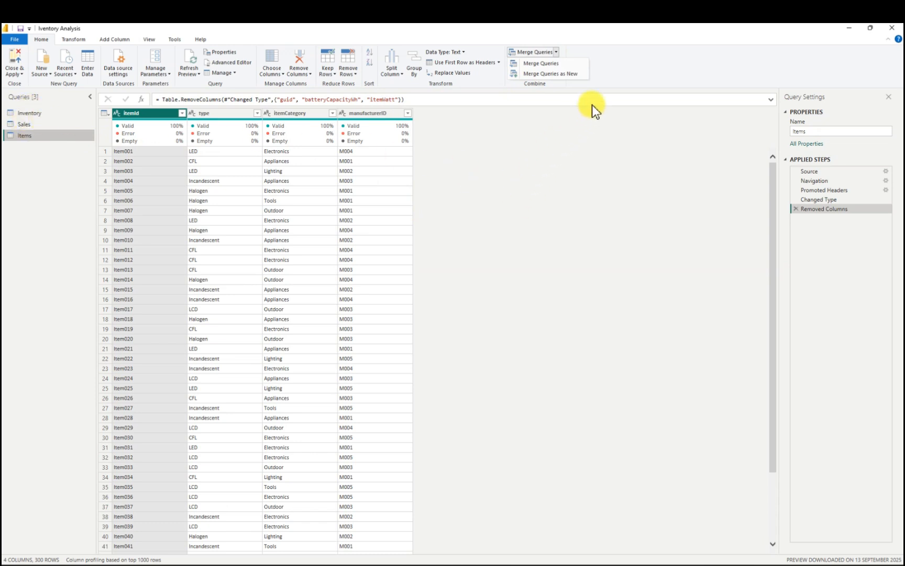
{"action": "left_click", "coordinate": [544, 64]}
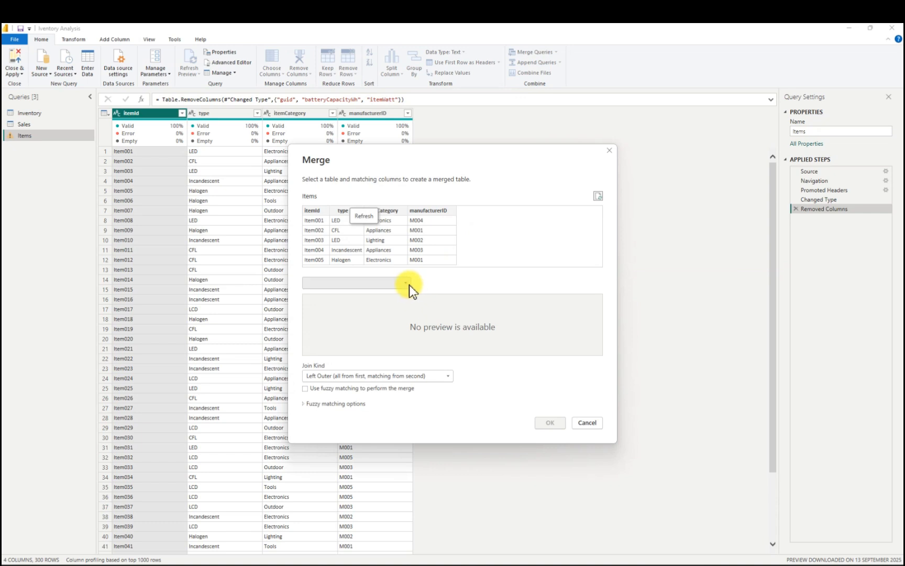
{"action": "left_click", "coordinate": [407, 284]}
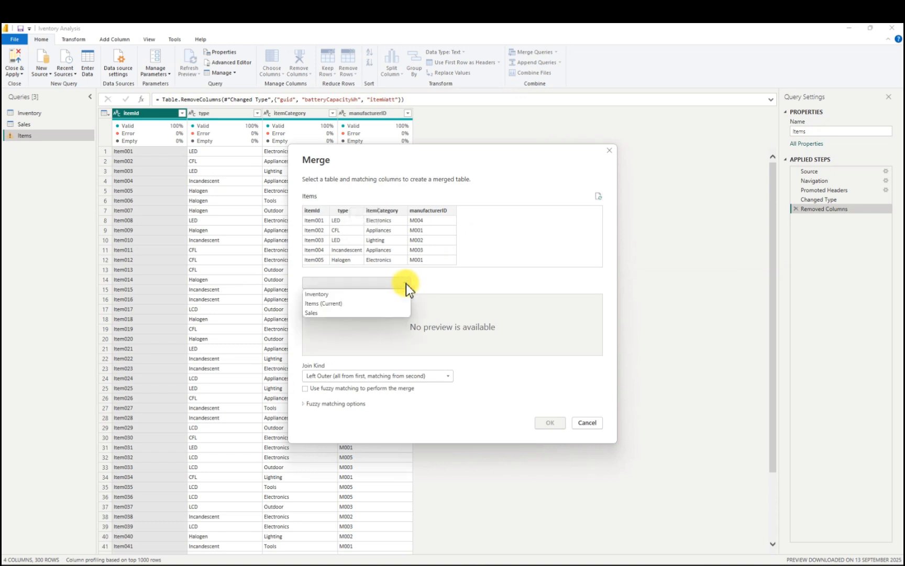
{"action": "left_click", "coordinate": [336, 313]}
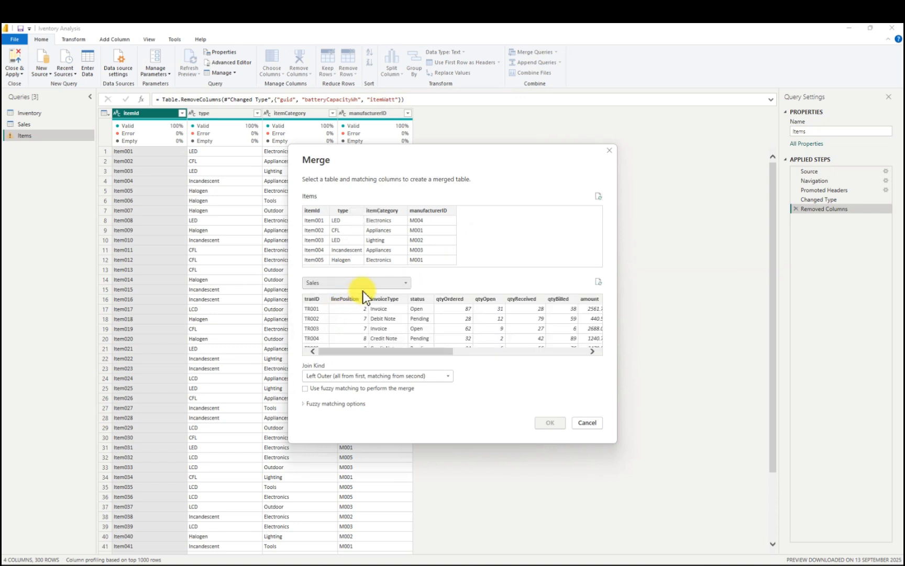
{"action": "left_click", "coordinate": [359, 353]}
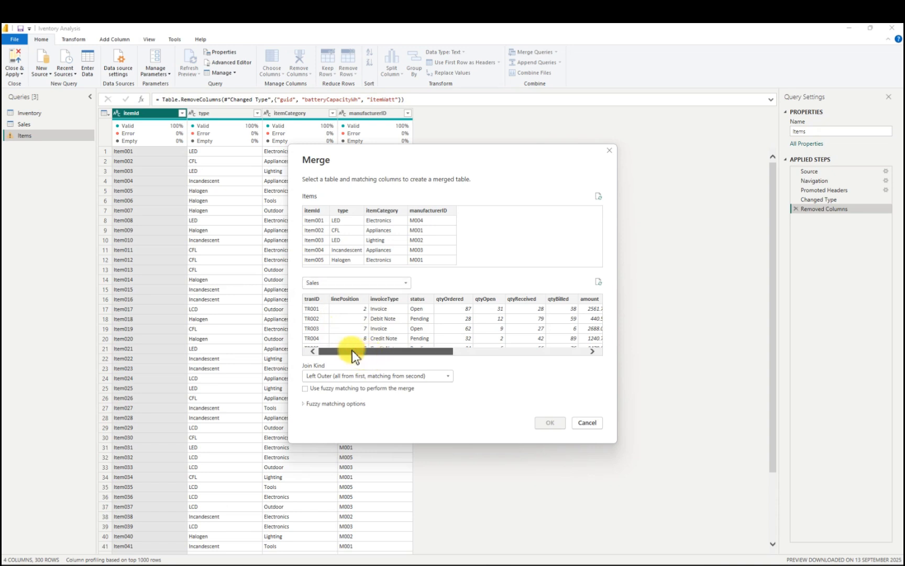
{"action": "left_click", "coordinate": [312, 299]}
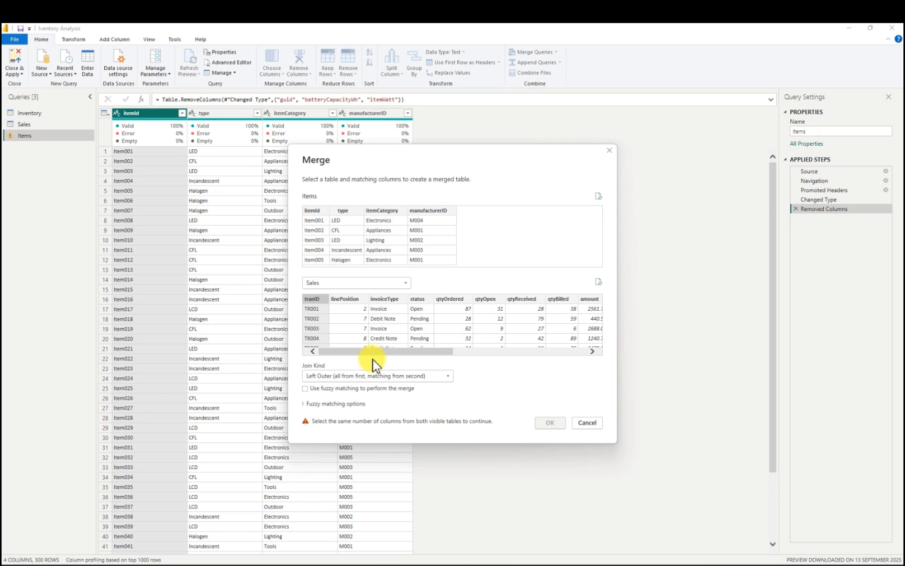
{"action": "left_click", "coordinate": [311, 211]}
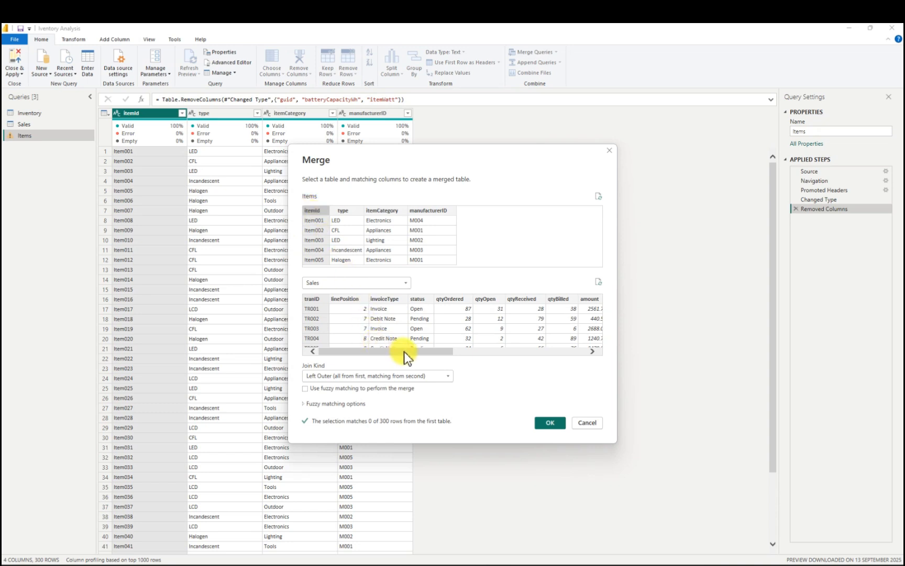
{"action": "mouse_move", "coordinate": [407, 352]}
{"action": "left_mouse_down"}
{"action": "mouse_move", "coordinate": [555, 350]}
{"action": "mouse_move", "coordinate": [394, 344]}
{"action": "left_mouse_up"}
{"action": "left_click", "coordinate": [590, 423]}
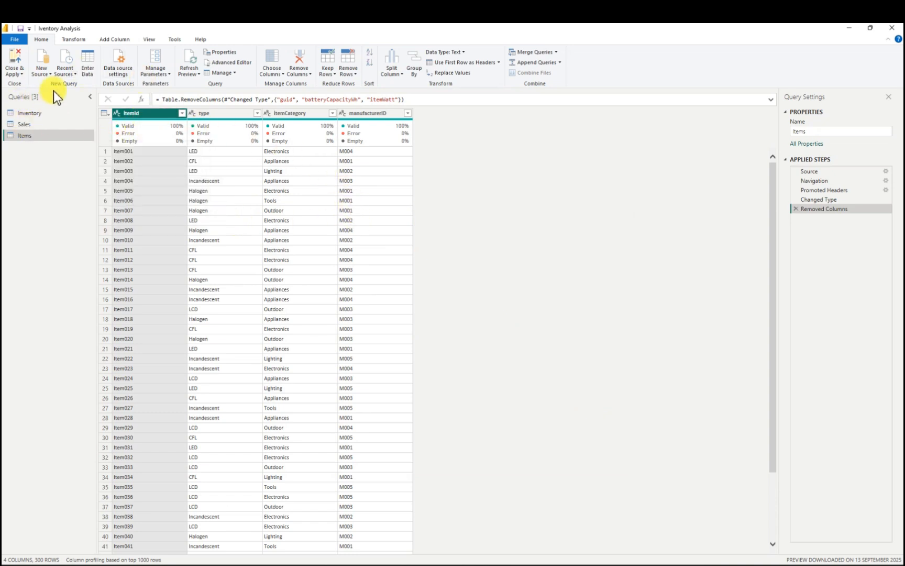
- Add an index column starting from 0 to the Items query and rename it Item-ID
{"action": "left_click", "coordinate": [116, 39]}
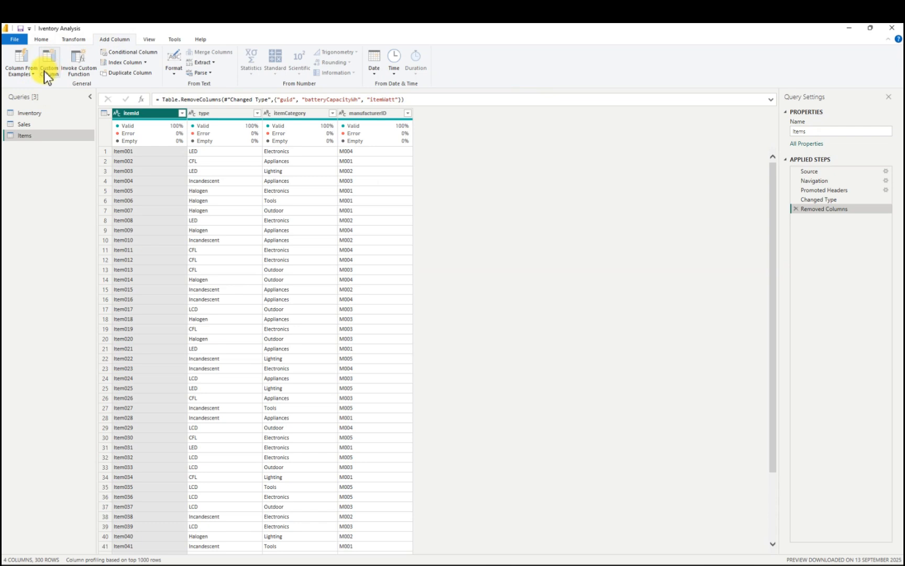
{"action": "left_click", "coordinate": [146, 62]}
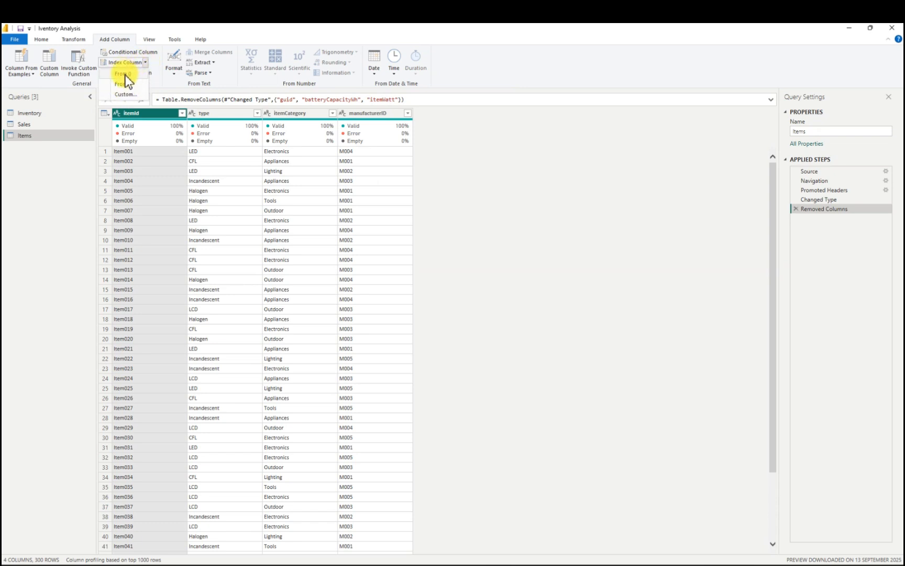
{"action": "left_click", "coordinate": [126, 73]}
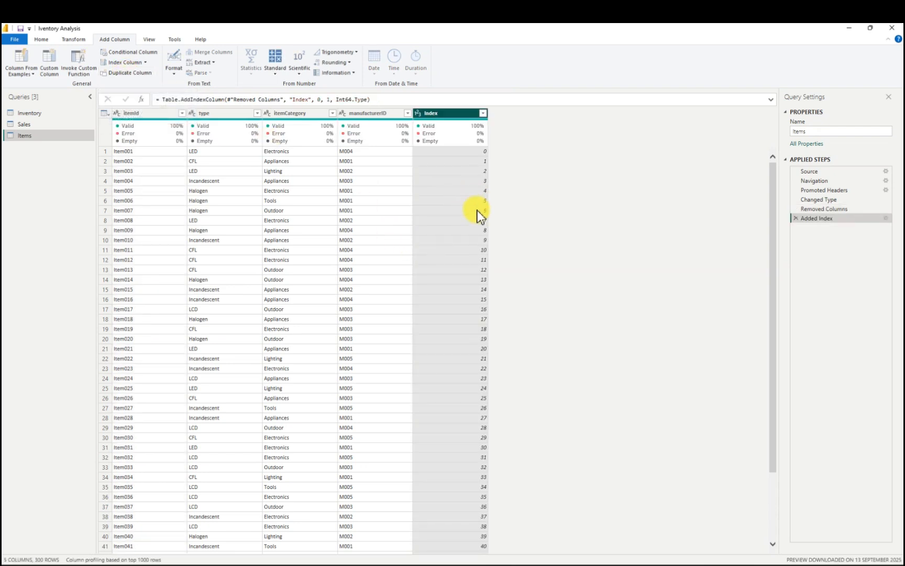
{"action": "left_click", "coordinate": [437, 114]}
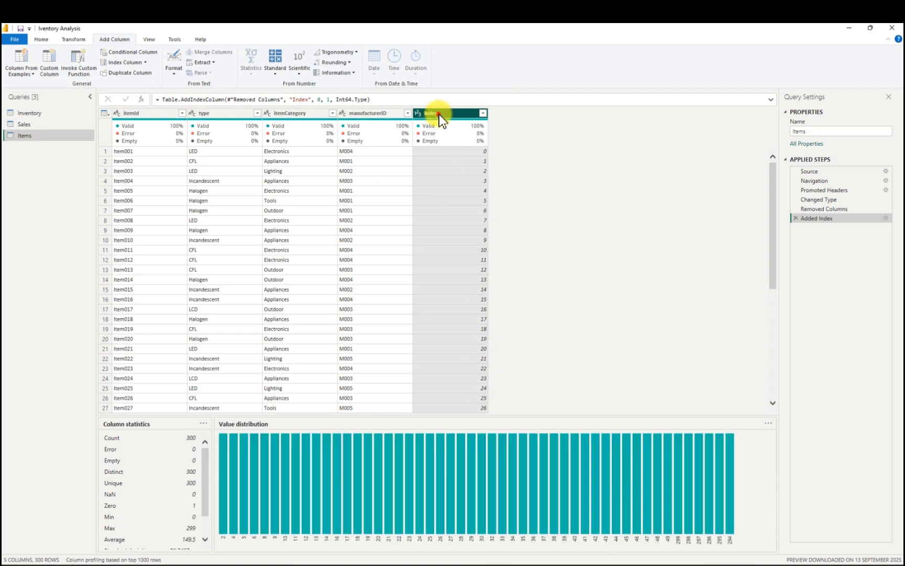
{"action": "double_click", "coordinate": [439, 114]}
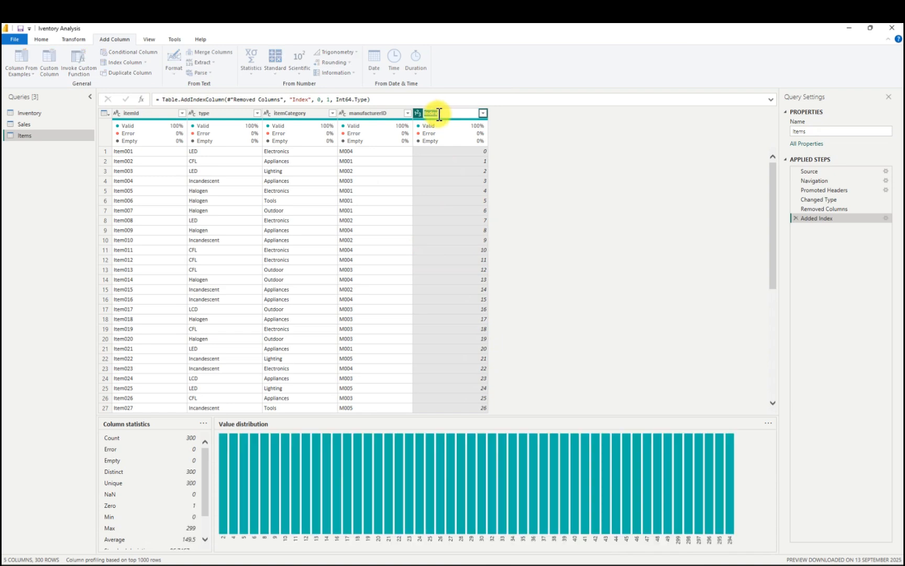
{"action": "key", "text": "BackSpace"}
{"action": "type", "text": "Item-Id"}
{"action": "key", "text": "Return"}
{"action": "key", "text": "BackSpace"}
{"action": "key", "text": "BackSpace"}
{"action": "type", "text": "ID"}
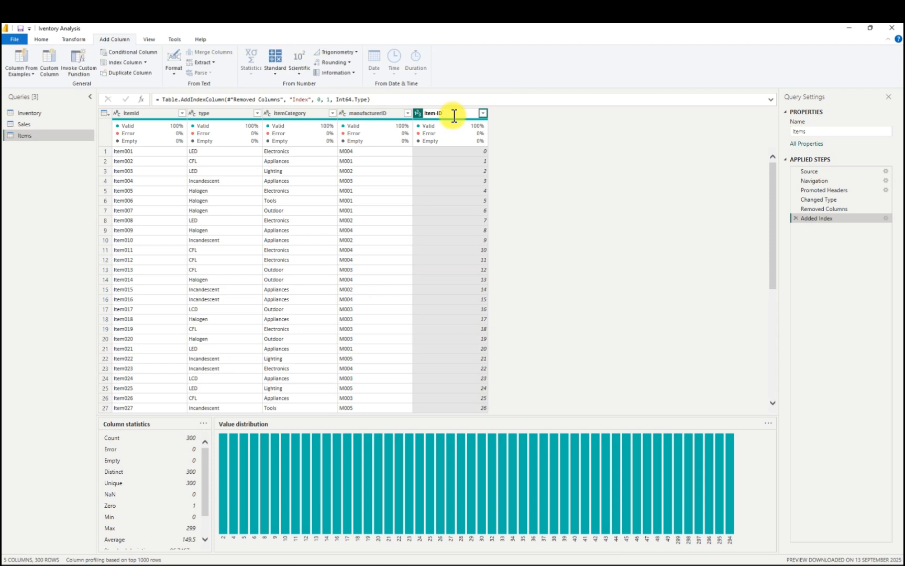
{"action": "key", "text": "Return"}
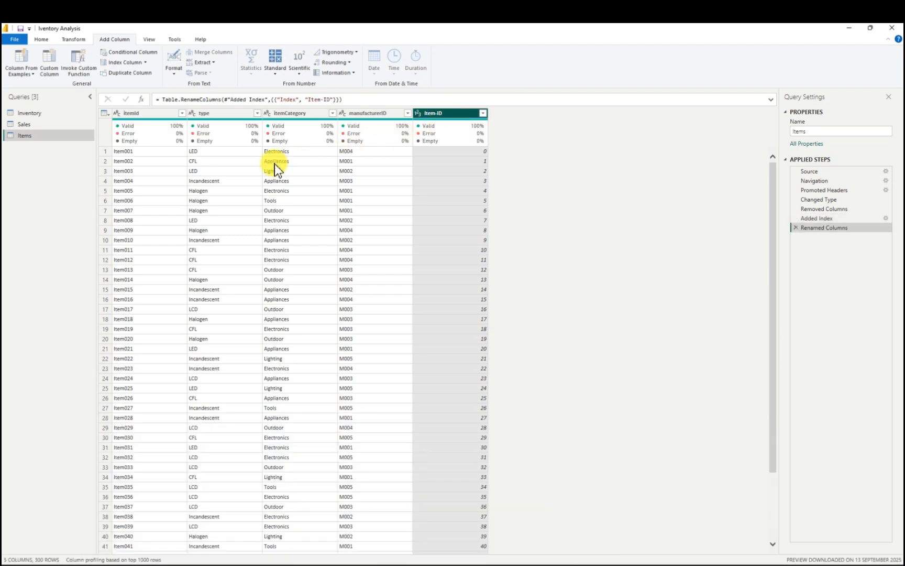
- Add an index column starting from 0 to the Sales query and rename it Sales-ID
{"action": "left_click", "coordinate": [38, 126]}
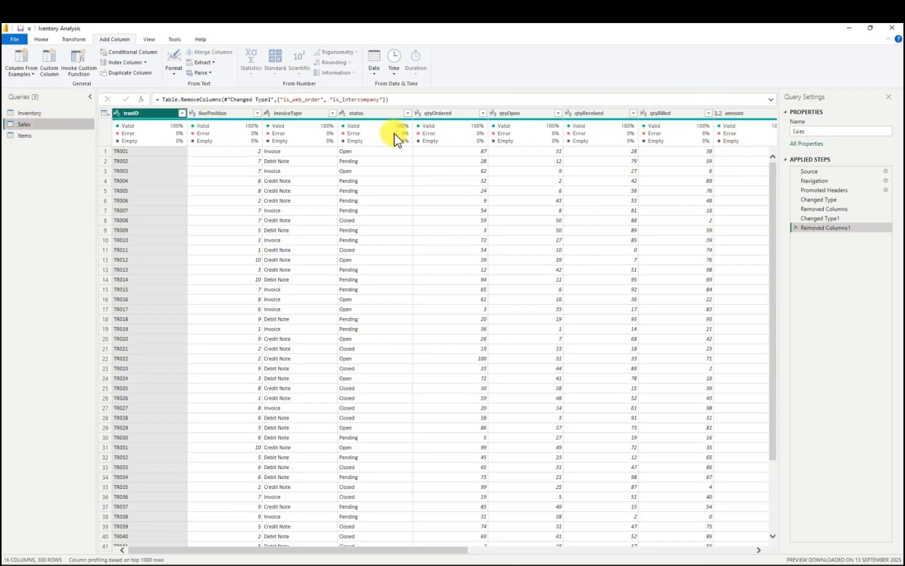
{"action": "left_click", "coordinate": [145, 63]}
{"action": "left_click", "coordinate": [134, 76]}
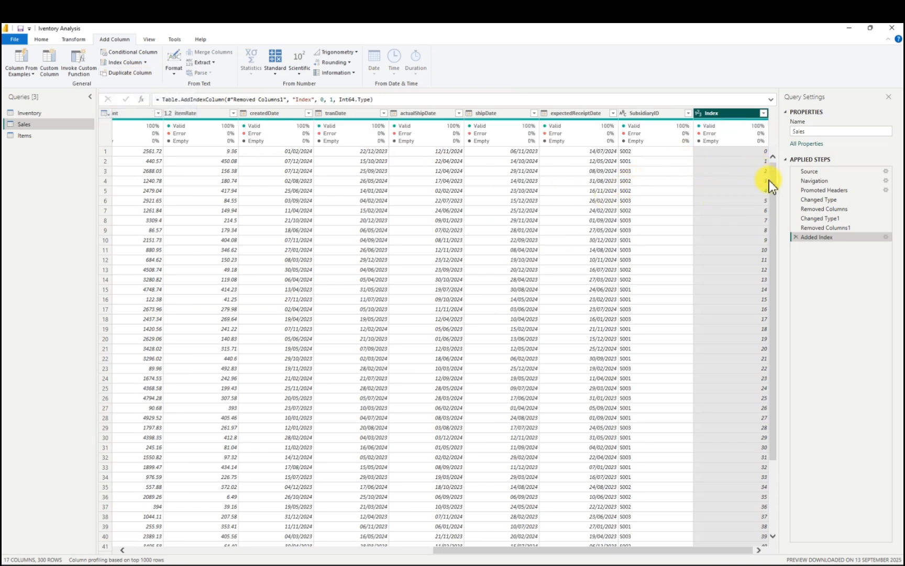
{"action": "double_click", "coordinate": [722, 113]}
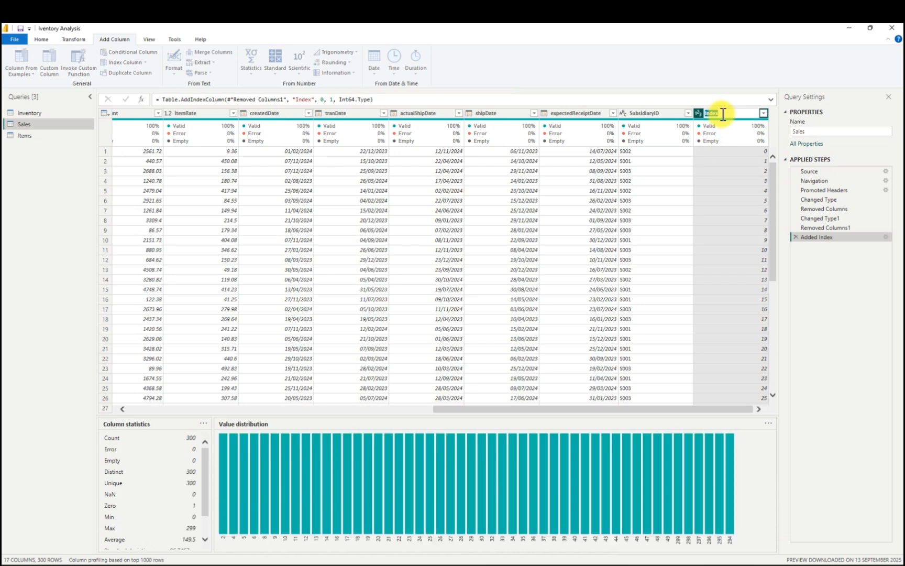
{"action": "type", "text": "Sales-ID"}
{"action": "key", "text": "Return"}
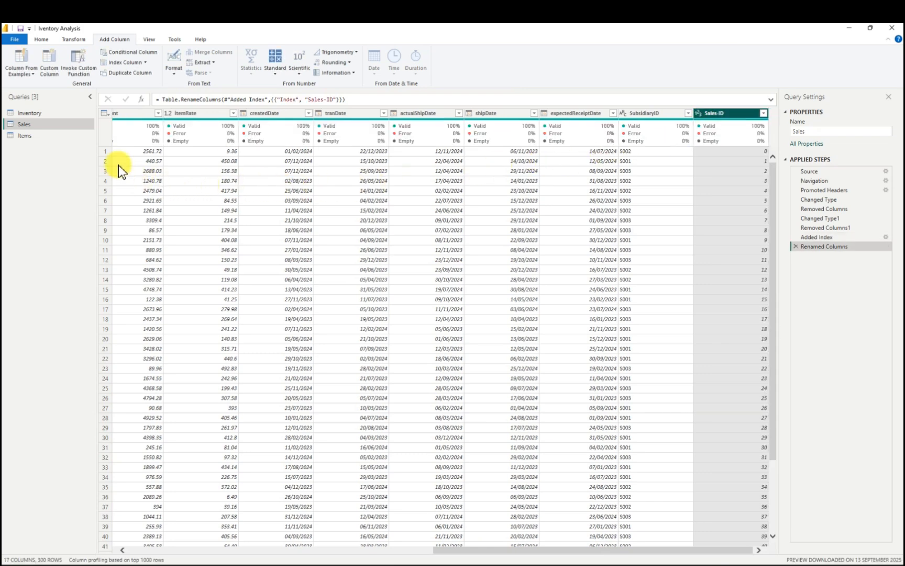
- Add an index column starting from 0 to the Inventory query and rename it Iventory-ID
{"action": "left_click", "coordinate": [42, 113]}
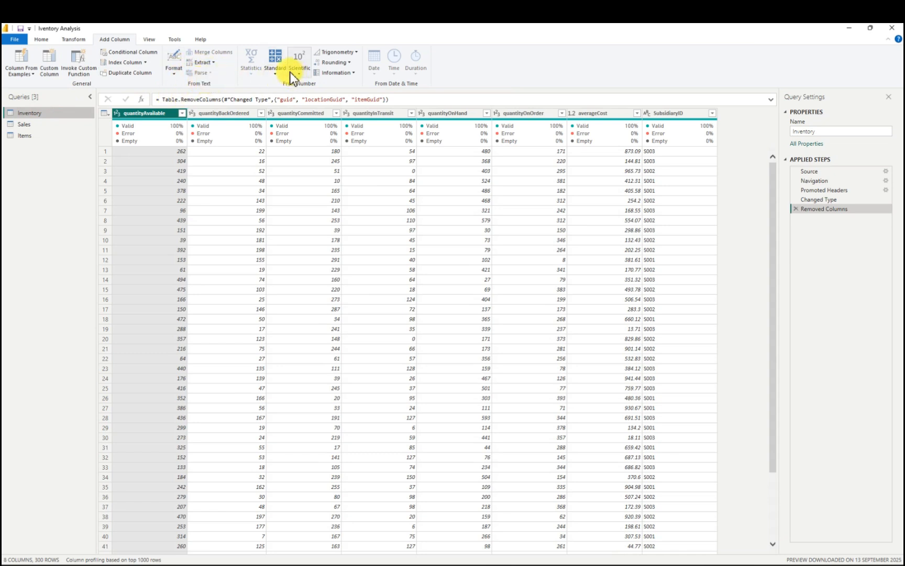
{"action": "left_click", "coordinate": [146, 63]}
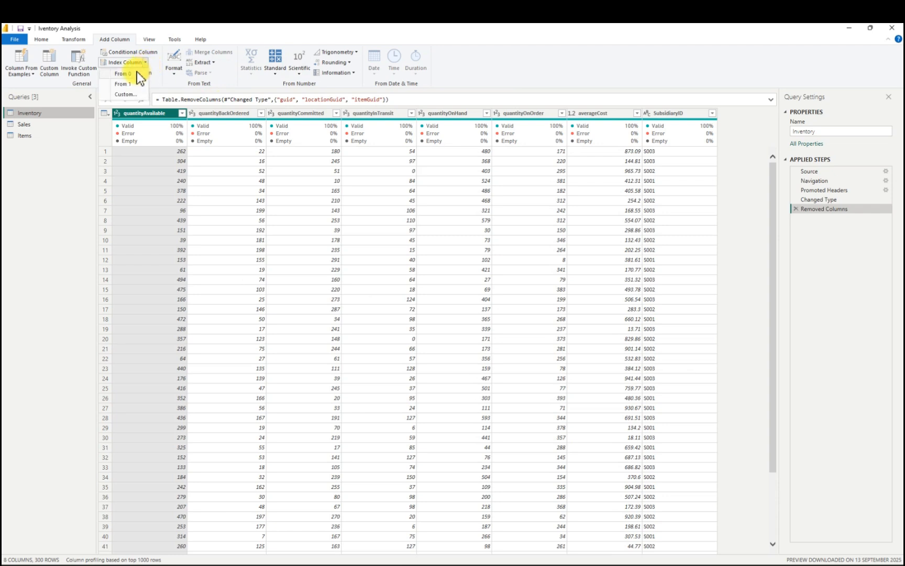
{"action": "left_click", "coordinate": [135, 72]}
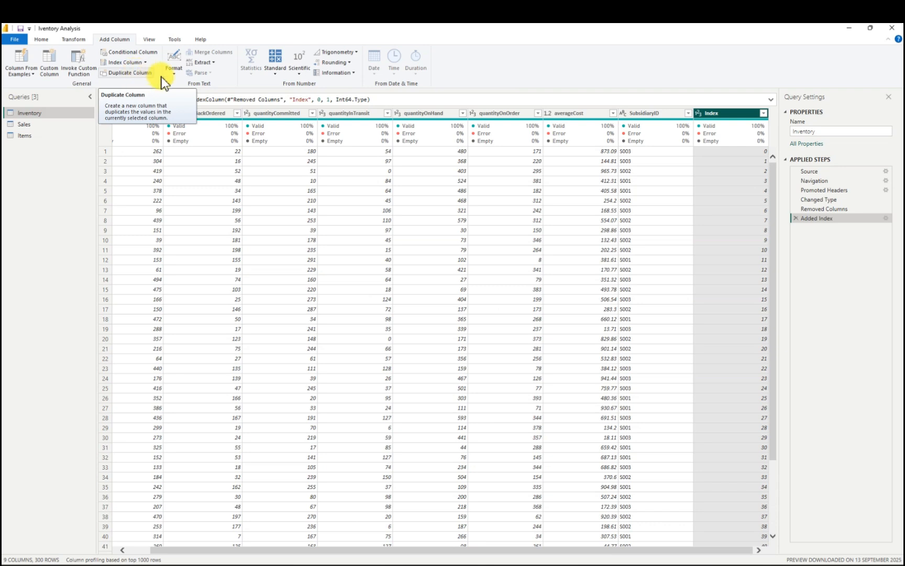
{"action": "double_click", "coordinate": [721, 114]}
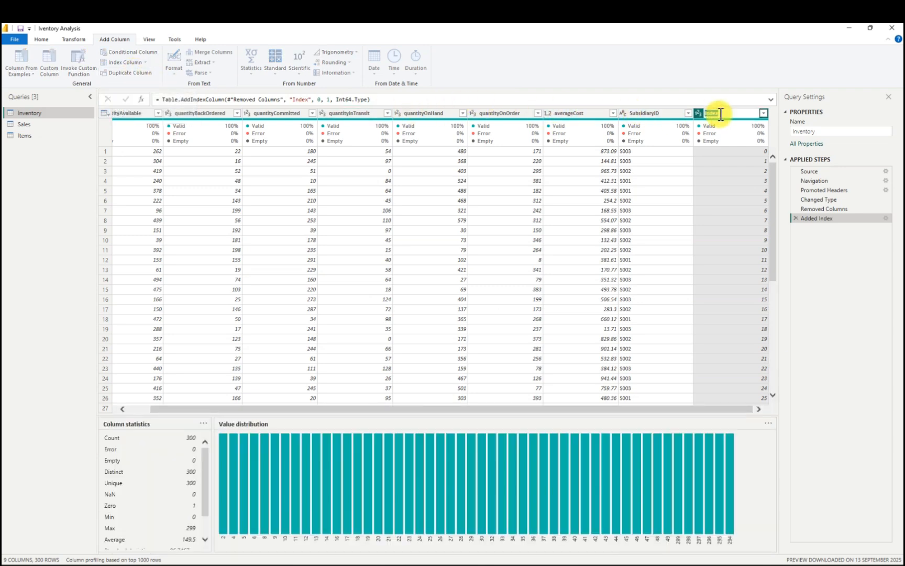
{"action": "key", "text": "BackSpace"}
{"action": "type", "text": "Iventory-ID"}
{"action": "key", "text": "Return"}
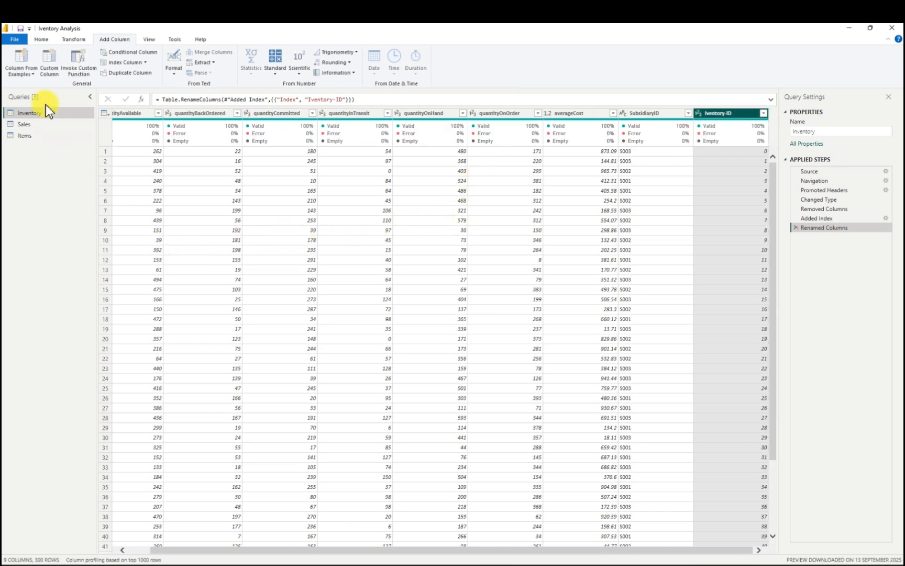
- Close the query editor applying the changes, and reposition the Items and Sales tables in the model diagram
{"action": "left_click", "coordinate": [37, 38]}
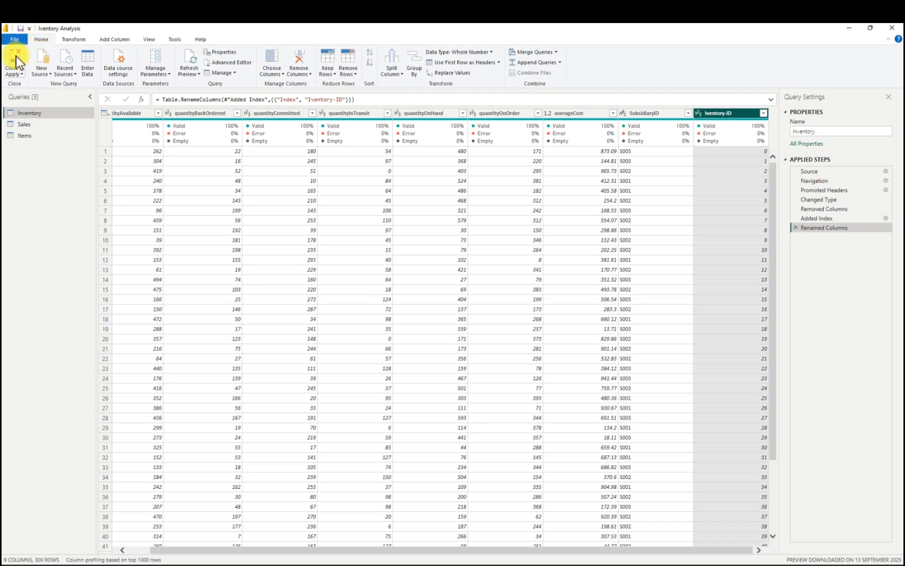
{"action": "left_click", "coordinate": [17, 52]}
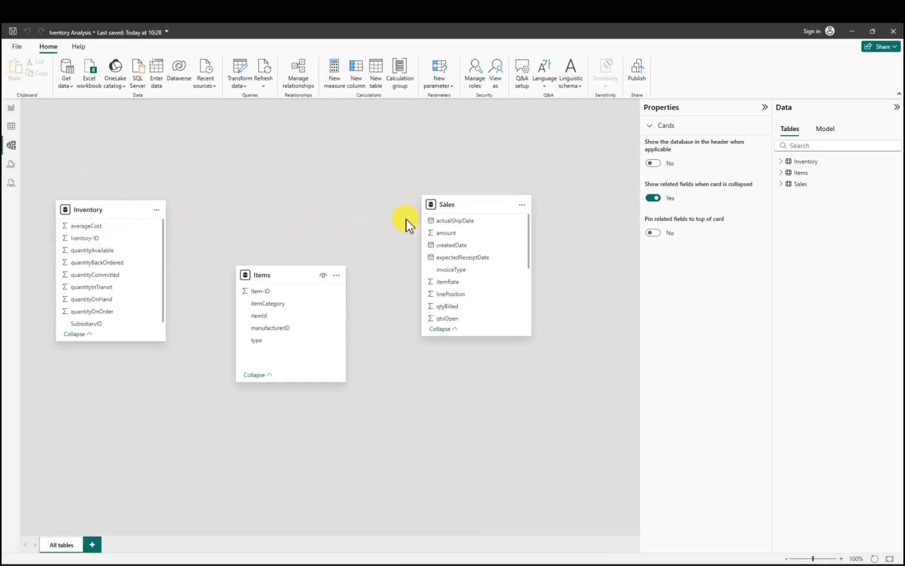
{"action": "mouse_move", "coordinate": [273, 276]}
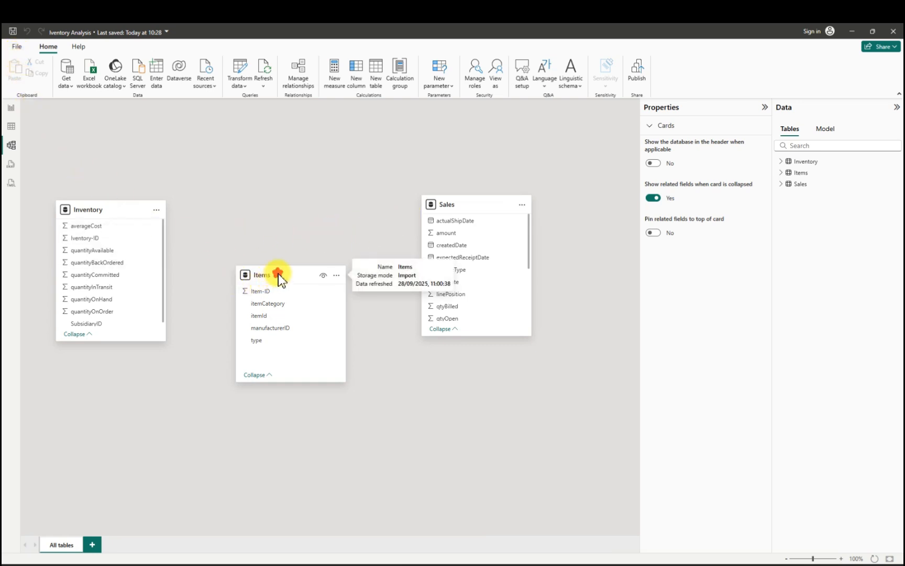
{"action": "left_click_drag", "start_coordinate": [278, 274], "coordinate": [262, 299]}
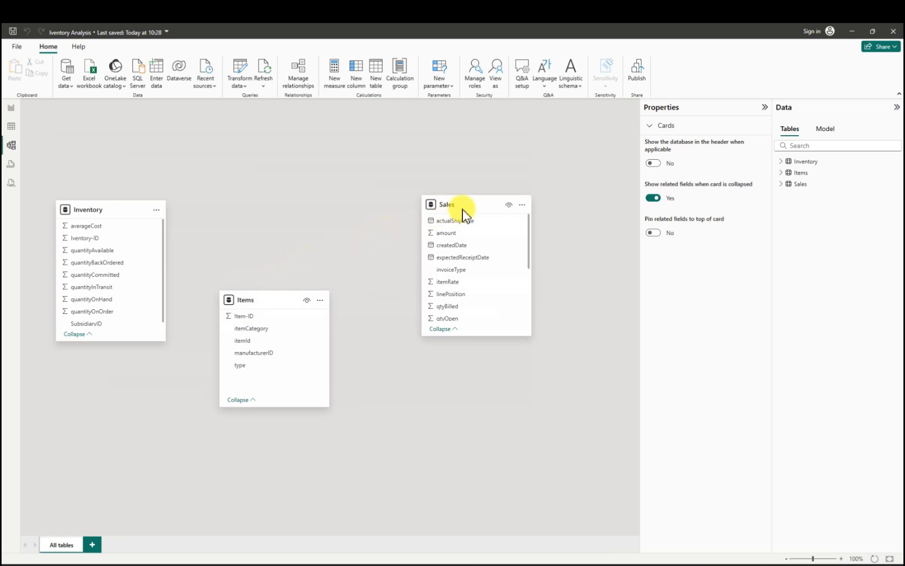
{"action": "left_click_drag", "start_coordinate": [466, 209], "coordinate": [477, 228]}
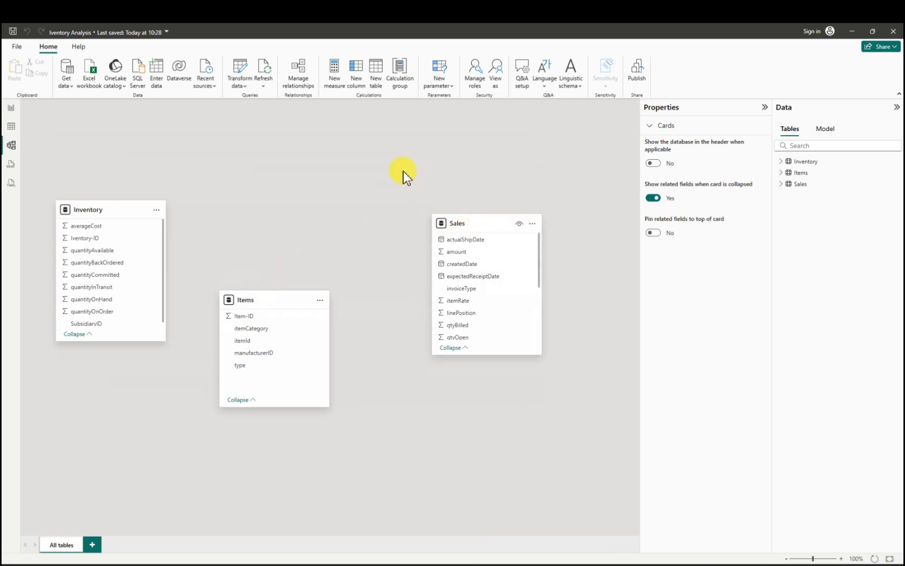
- Reopen the query editor from the model view and display the Sales query
{"action": "left_click", "coordinate": [11, 108]}
{"action": "left_click", "coordinate": [13, 144]}
{"action": "left_click", "coordinate": [236, 74]}
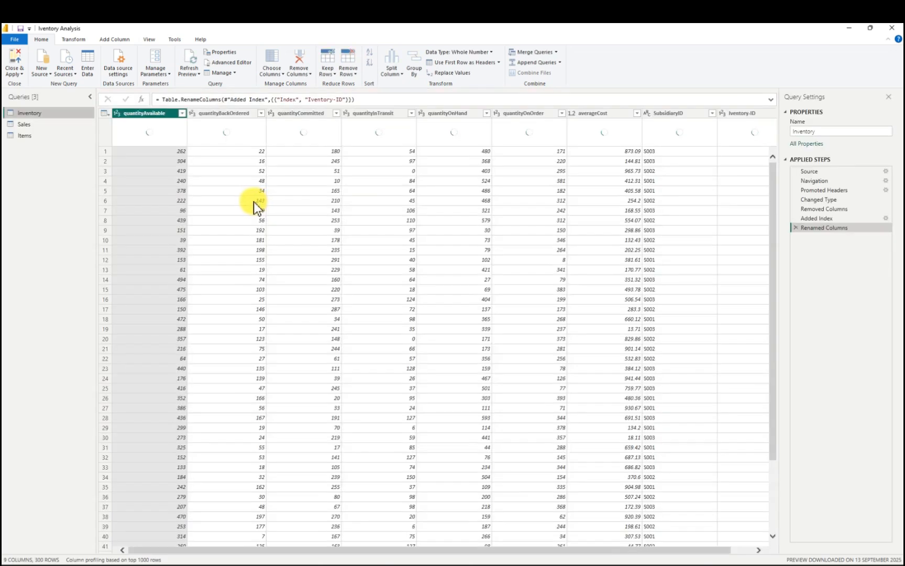
{"action": "left_click", "coordinate": [36, 124]}
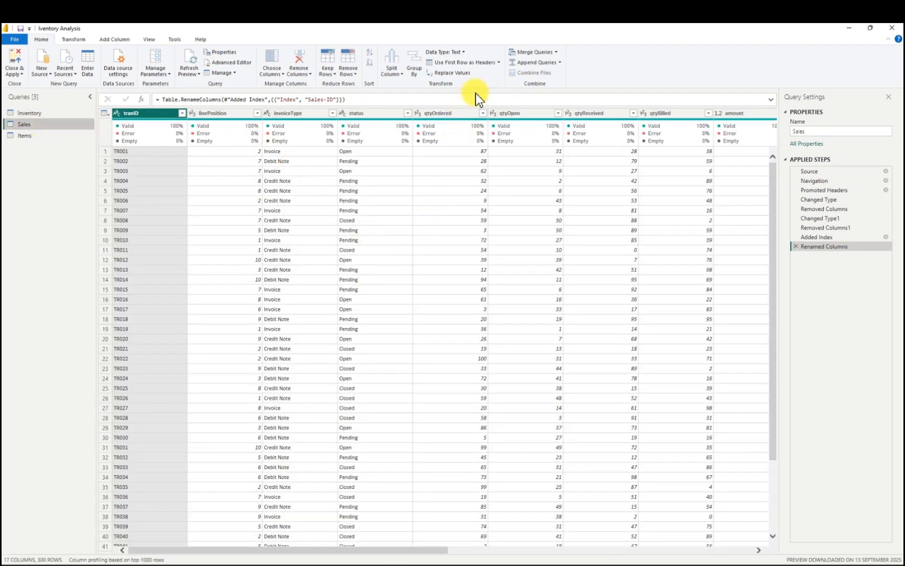
- Merge the Inventory query into Sales with a Left Outer join, matching Sales-ID to Iventory-ID
{"action": "left_click", "coordinate": [556, 54]}
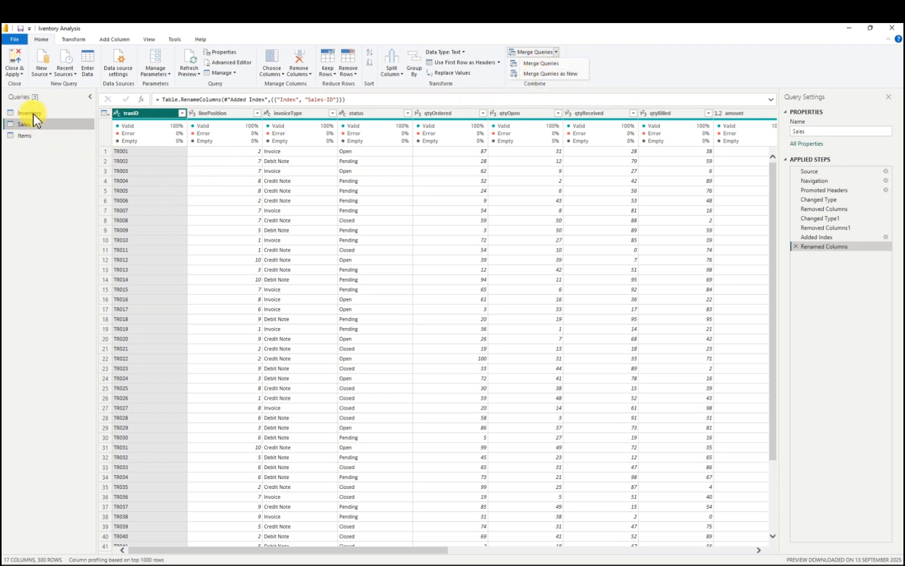
{"action": "left_click", "coordinate": [548, 63]}
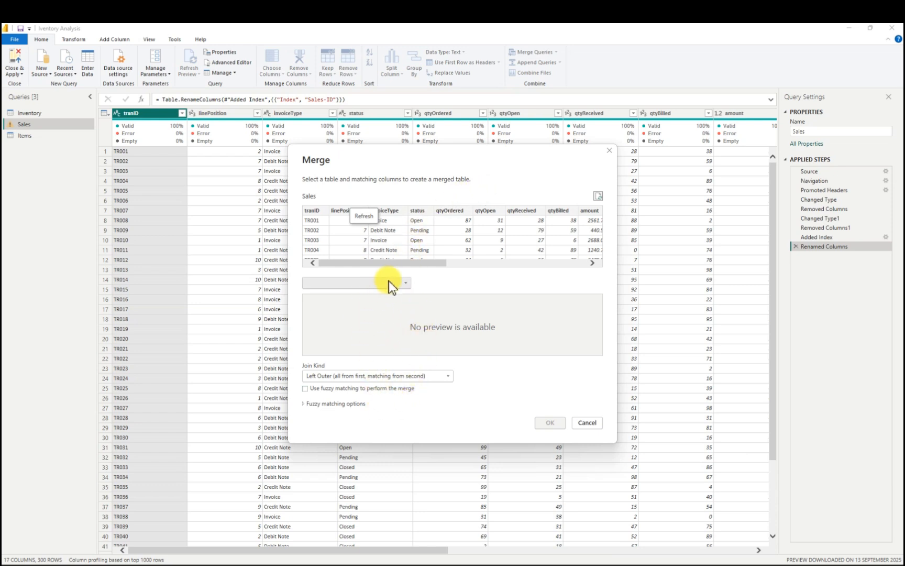
{"action": "left_click", "coordinate": [406, 285]}
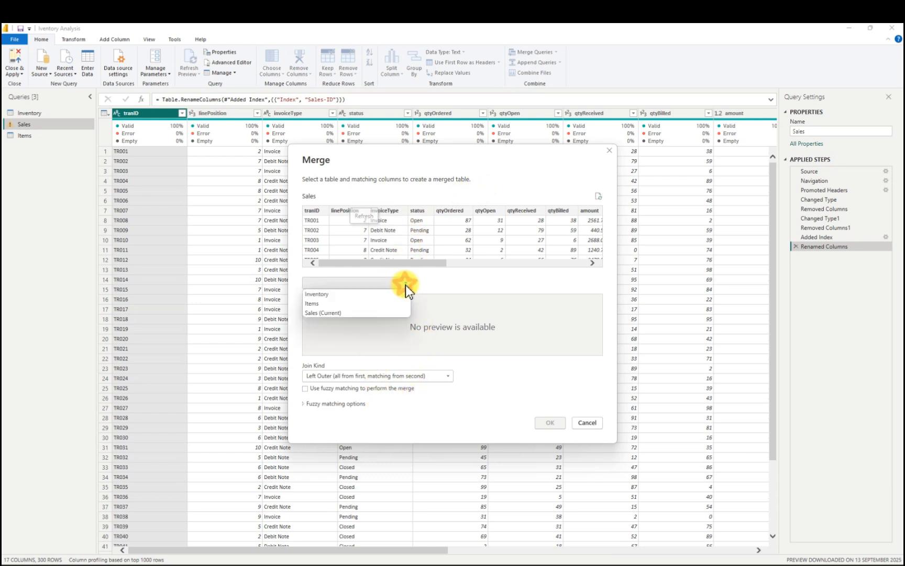
{"action": "left_click", "coordinate": [352, 297]}
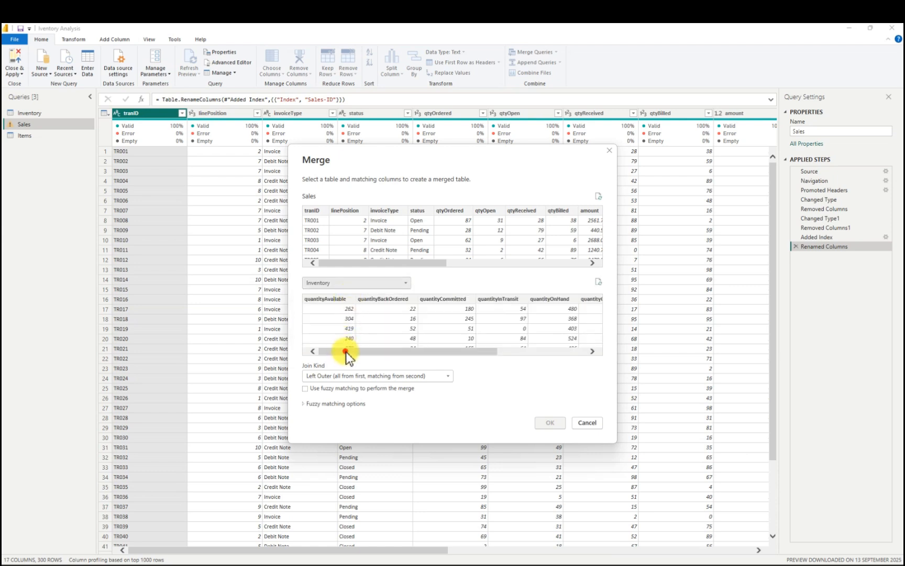
{"action": "left_click_drag", "start_coordinate": [346, 351], "coordinate": [457, 348]}
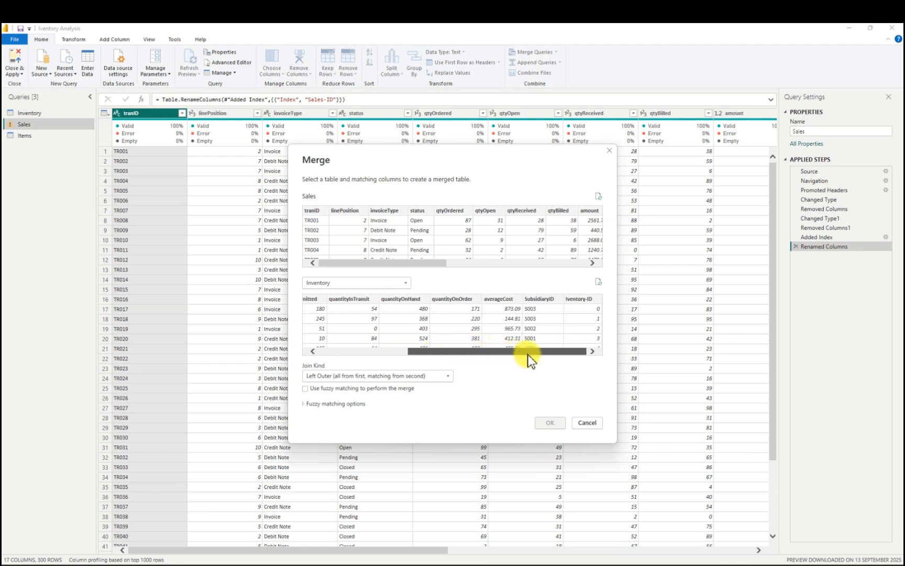
{"action": "left_click_drag", "start_coordinate": [430, 263], "coordinate": [594, 270]}
{"action": "left_click", "coordinate": [589, 211]}
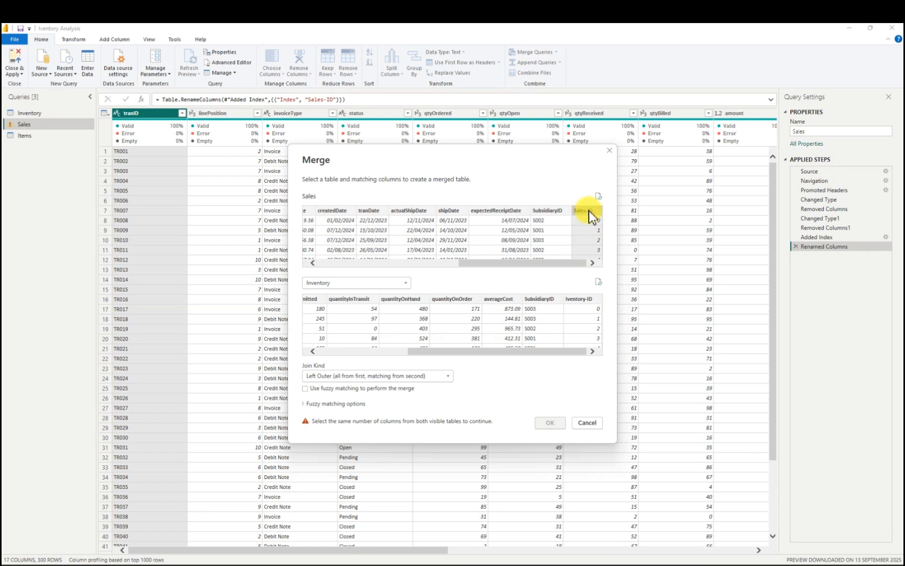
{"action": "left_click", "coordinate": [580, 297]}
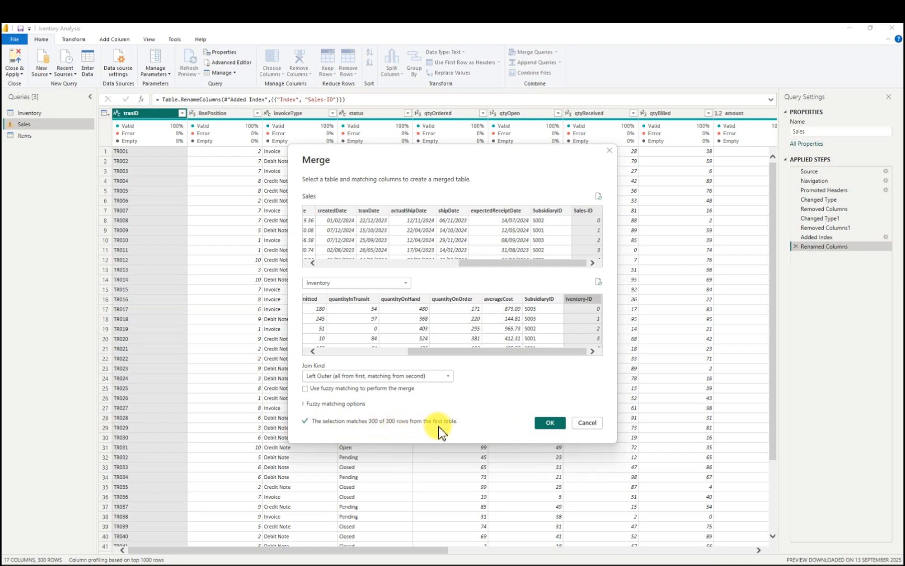
{"action": "left_click", "coordinate": [551, 423]}
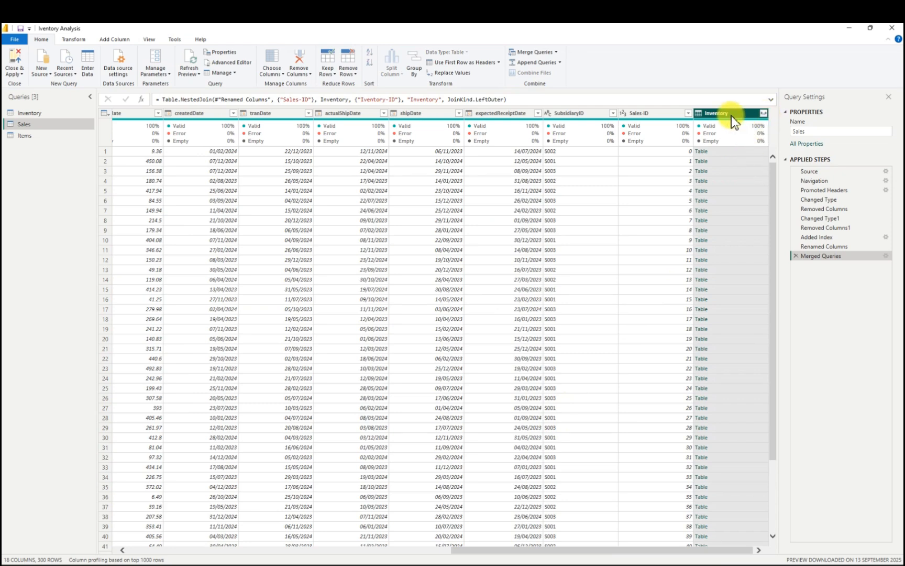
- Expand all columns of the merged Inventory table in Sales without the original column name as prefix
{"action": "left_click", "coordinate": [763, 113]}
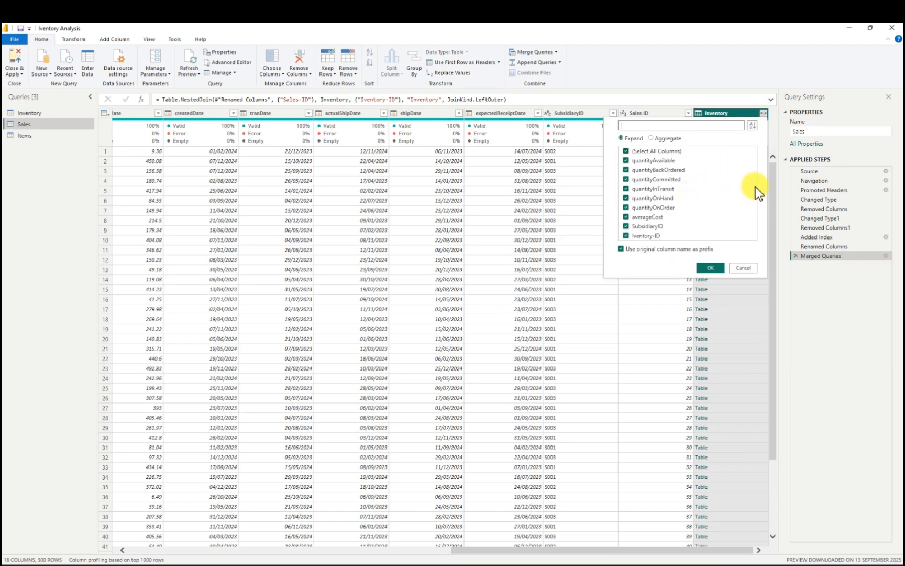
{"action": "left_click", "coordinate": [621, 249]}
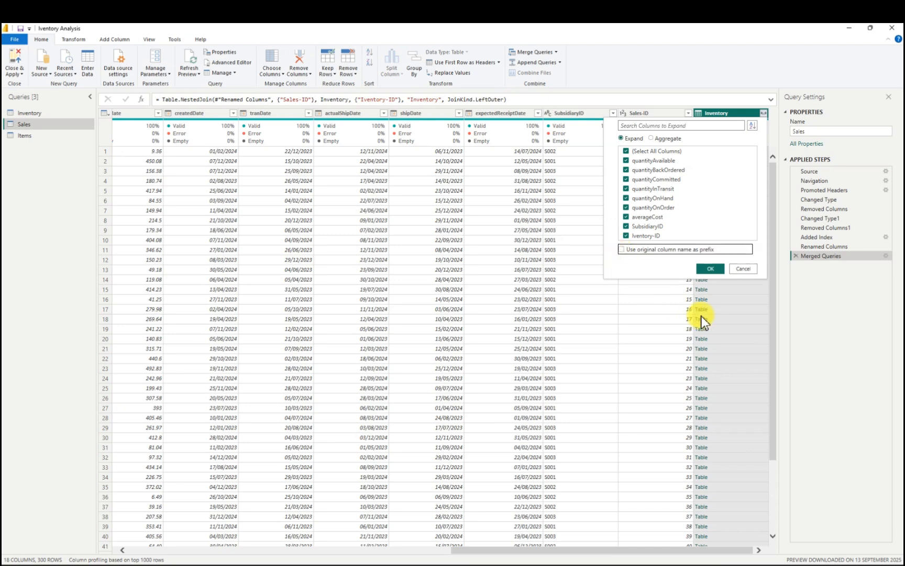
{"action": "left_click", "coordinate": [710, 268]}
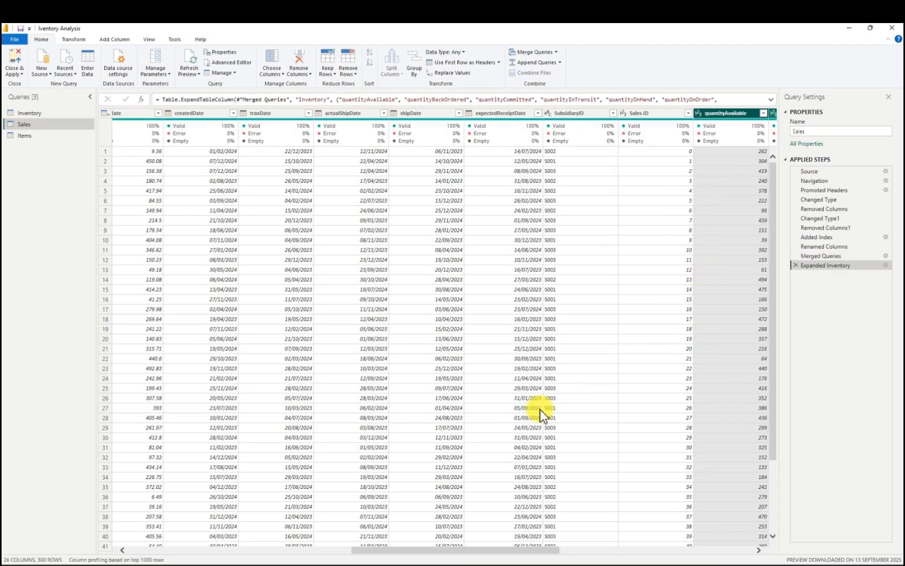
{"action": "left_click_drag", "start_coordinate": [448, 554], "coordinate": [677, 548]}
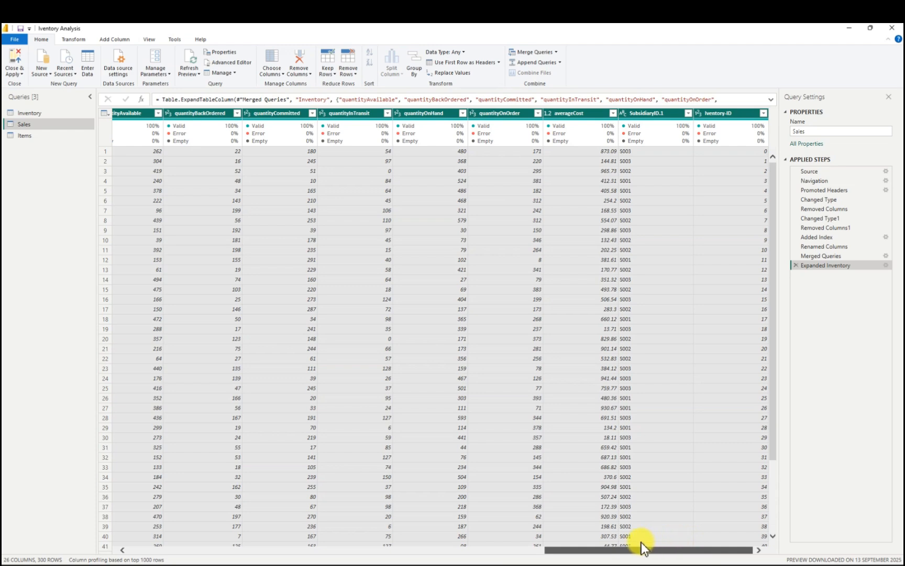
{"action": "left_click_drag", "start_coordinate": [627, 549], "coordinate": [299, 532]}
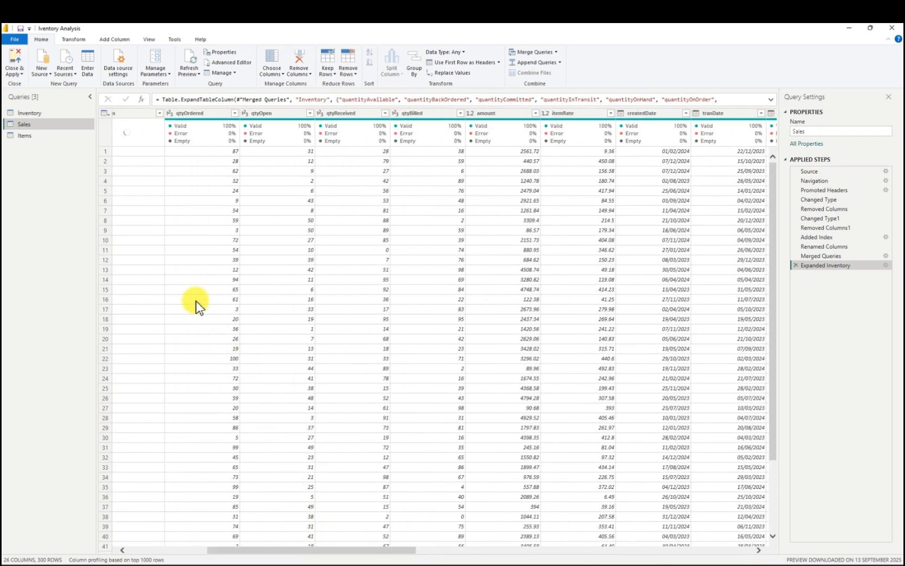
- Merge the Sales query into Items with a Left Outer join, matching Item-ID to Sales-ID
{"action": "left_click", "coordinate": [34, 137]}
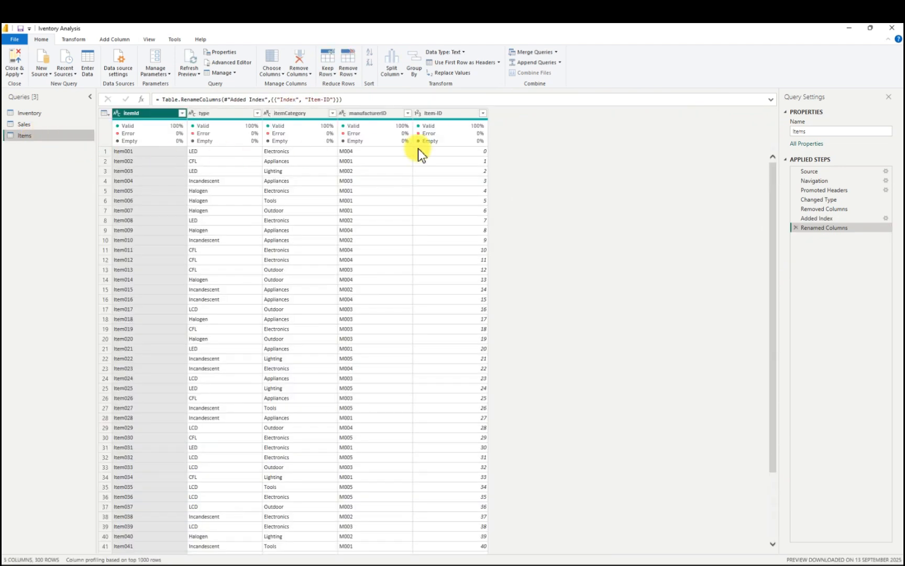
{"action": "left_click", "coordinate": [559, 52]}
{"action": "left_click", "coordinate": [554, 72]}
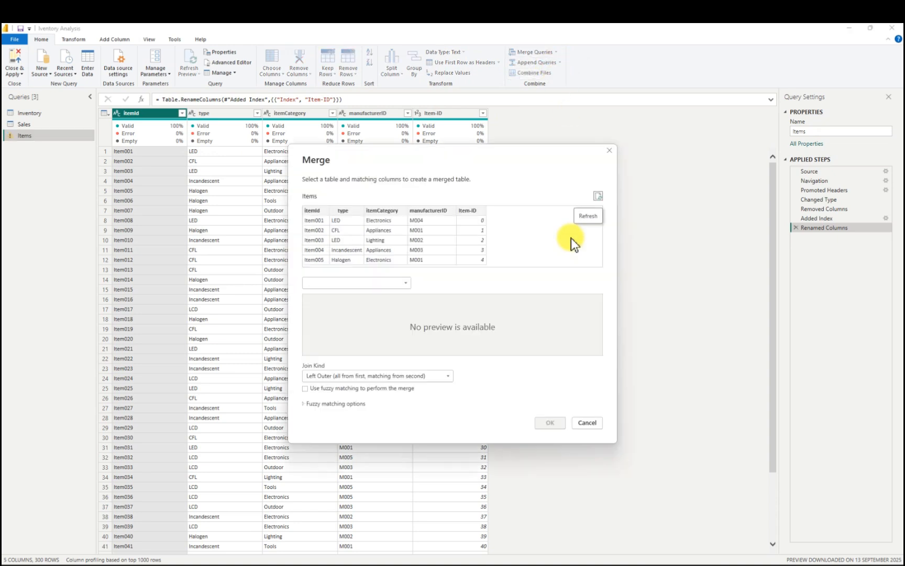
{"action": "left_click", "coordinate": [406, 283]}
{"action": "left_click", "coordinate": [348, 313]}
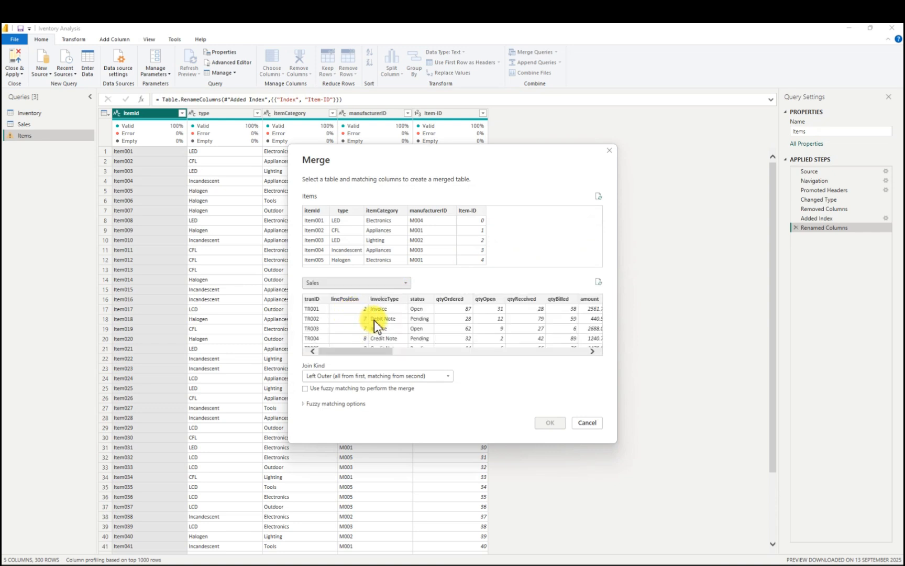
{"action": "left_click_drag", "start_coordinate": [370, 352], "coordinate": [584, 349]}
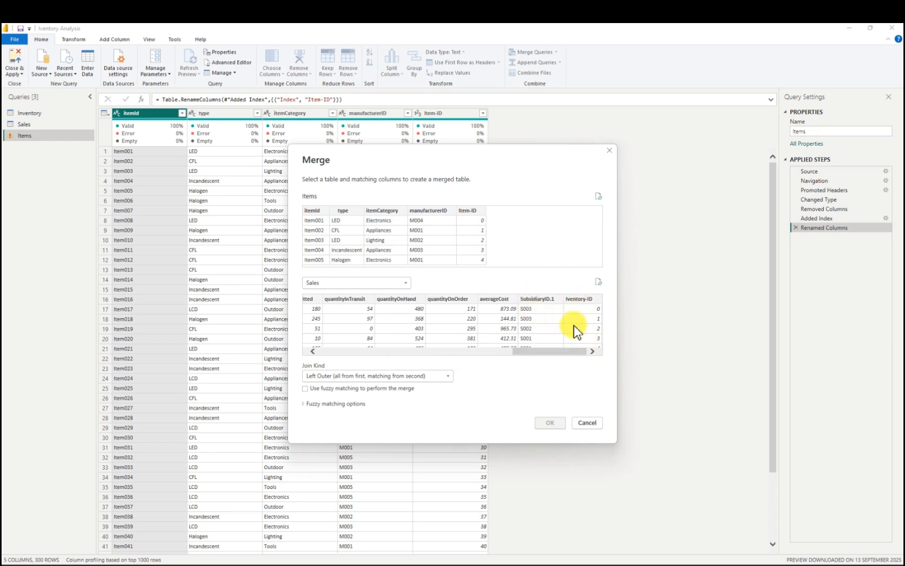
{"action": "left_click_drag", "start_coordinate": [557, 350], "coordinate": [469, 349]}
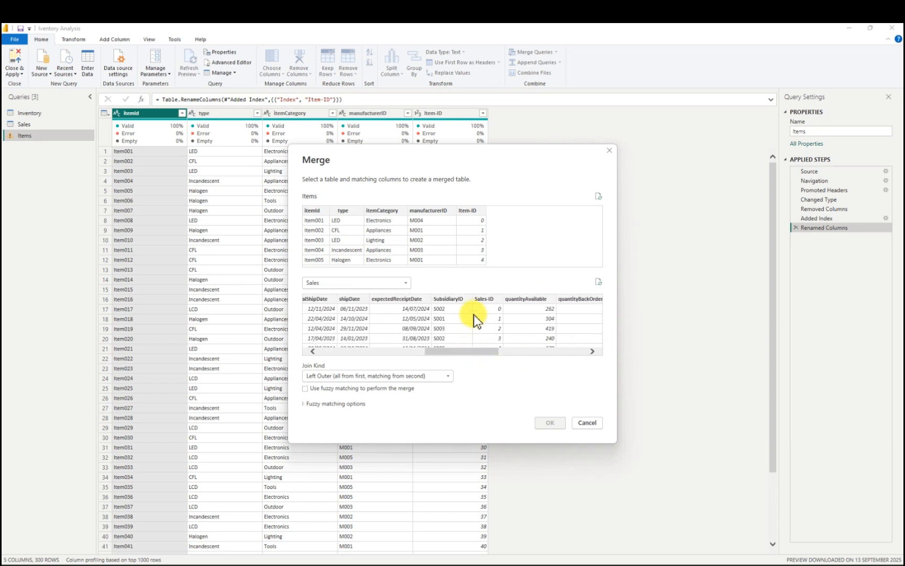
{"action": "left_click", "coordinate": [481, 300]}
{"action": "left_click", "coordinate": [471, 210]}
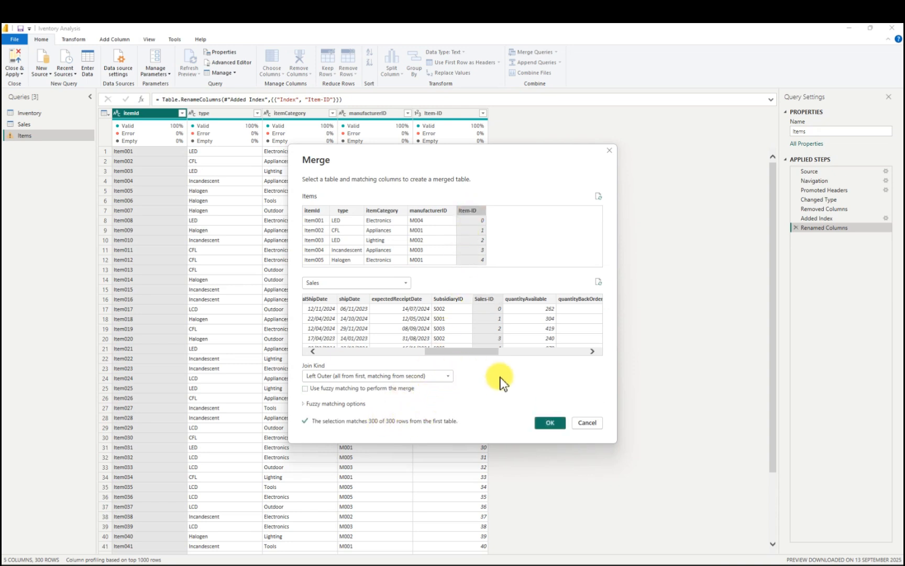
{"action": "left_click", "coordinate": [549, 422]}
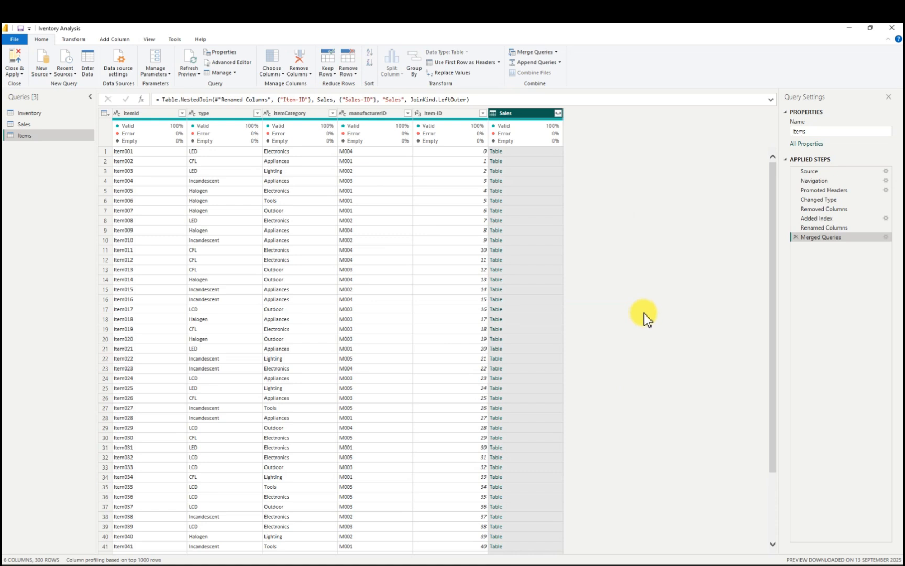
- Expand only the SubsidiaryID, Sales-ID and Iventory-ID columns of the merged Sales table in Items, without the original column name as prefix
{"action": "left_click", "coordinate": [559, 113]}
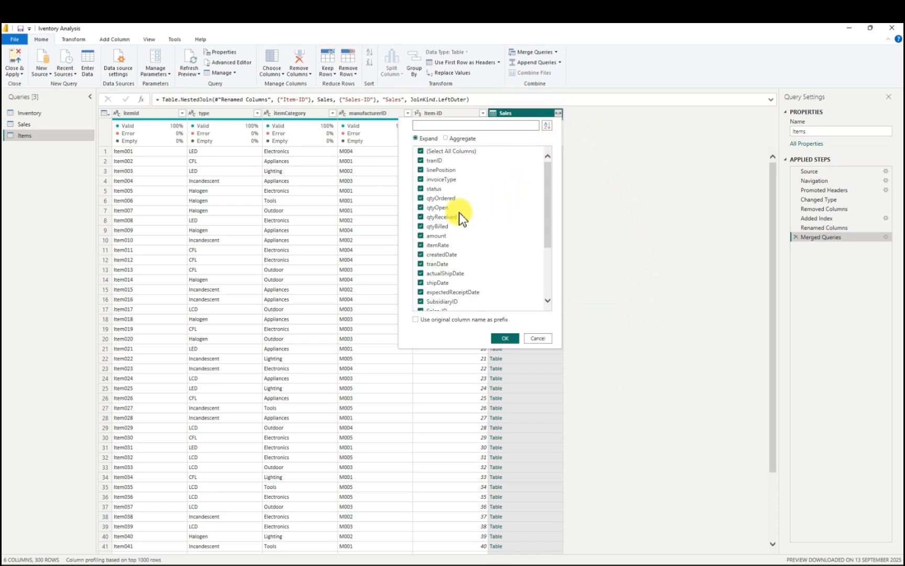
{"action": "left_click", "coordinate": [422, 152]}
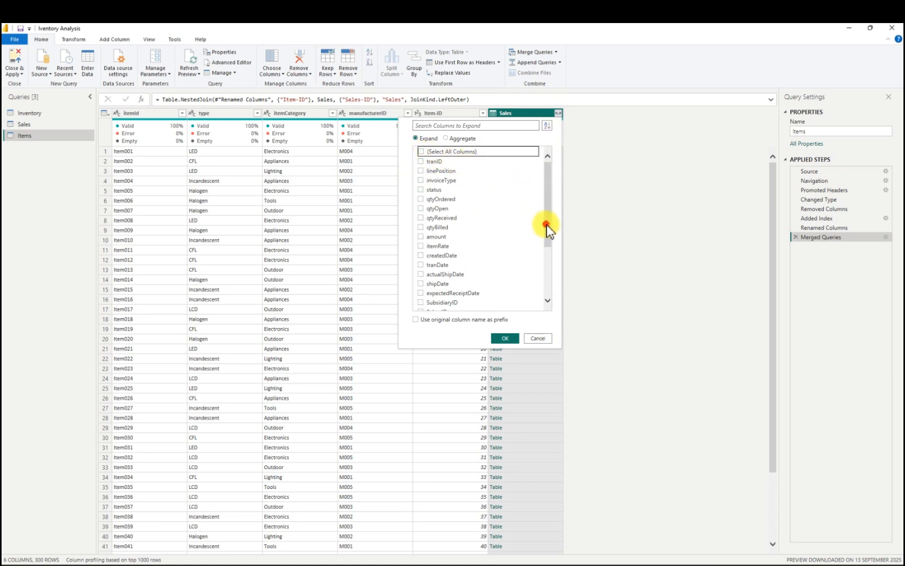
{"action": "left_click_drag", "start_coordinate": [547, 224], "coordinate": [552, 285]}
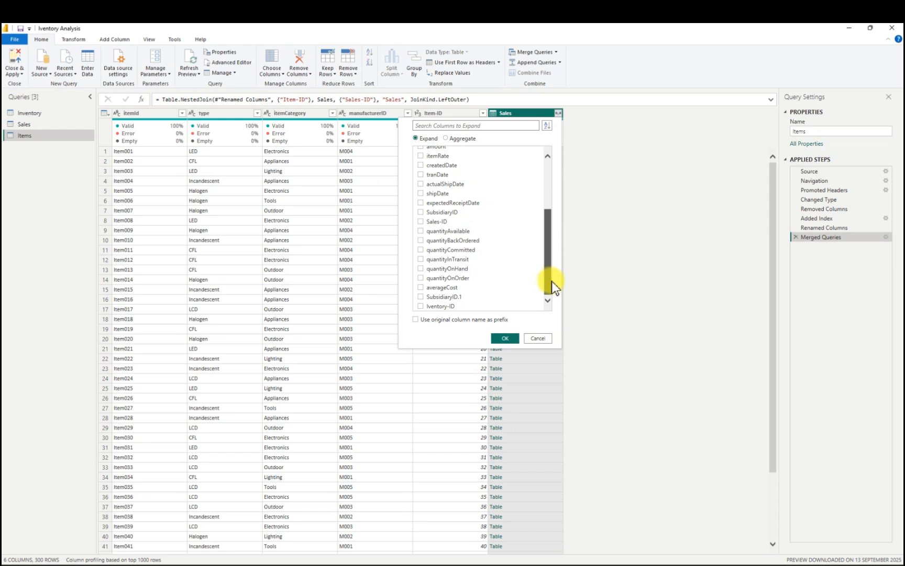
{"action": "left_click", "coordinate": [422, 222]}
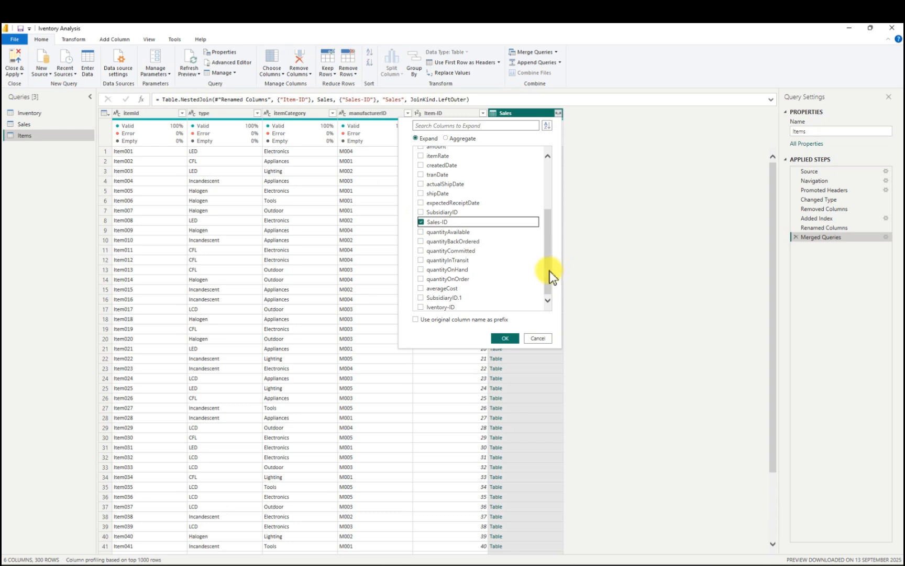
{"action": "left_click", "coordinate": [421, 213]}
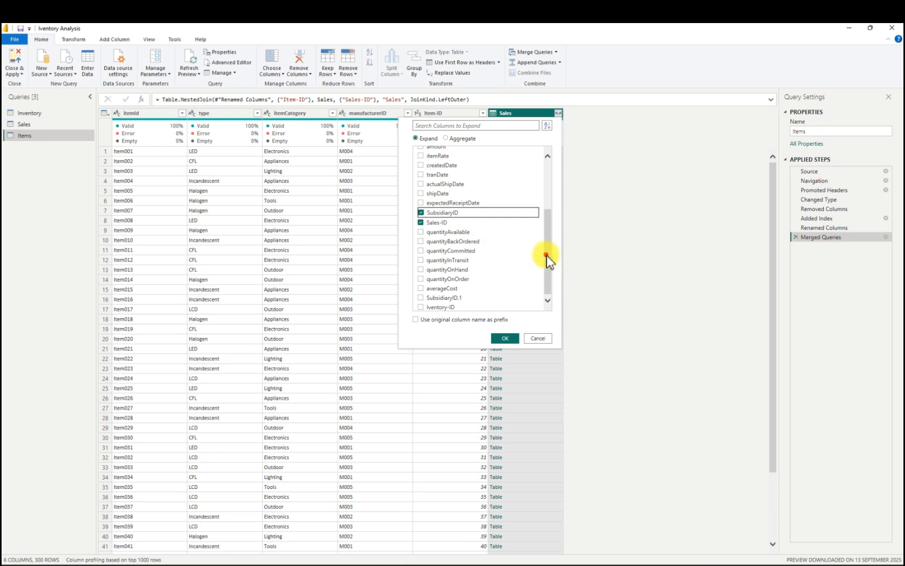
{"action": "left_click_drag", "start_coordinate": [547, 255], "coordinate": [549, 261]}
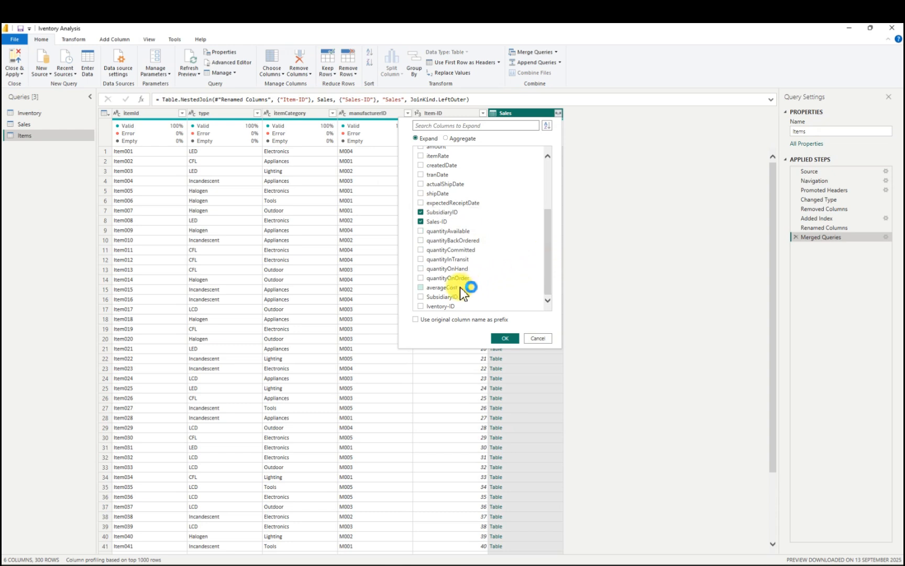
{"action": "left_click", "coordinate": [422, 307]}
{"action": "left_click_drag", "start_coordinate": [548, 264], "coordinate": [561, 209]}
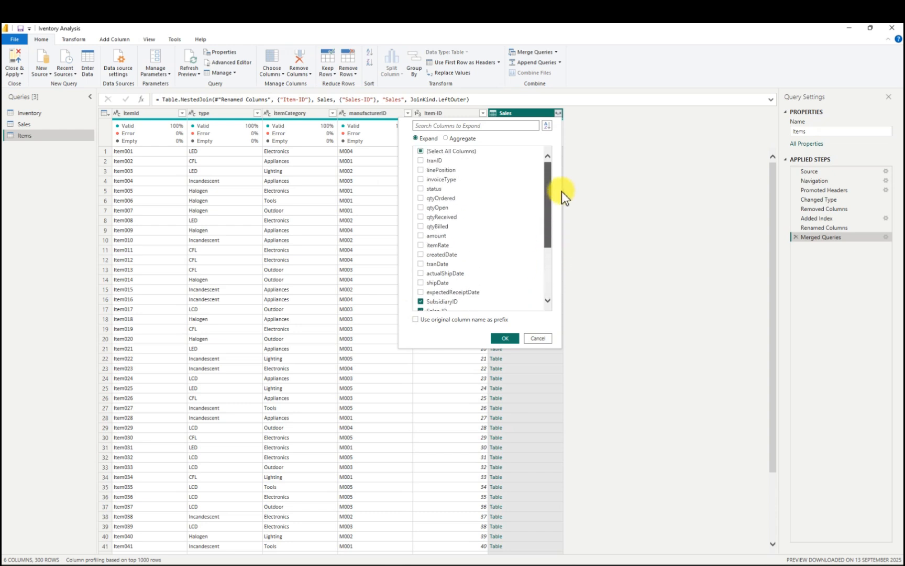
{"action": "left_click_drag", "start_coordinate": [561, 190], "coordinate": [547, 275]}
{"action": "left_click", "coordinate": [505, 339]}
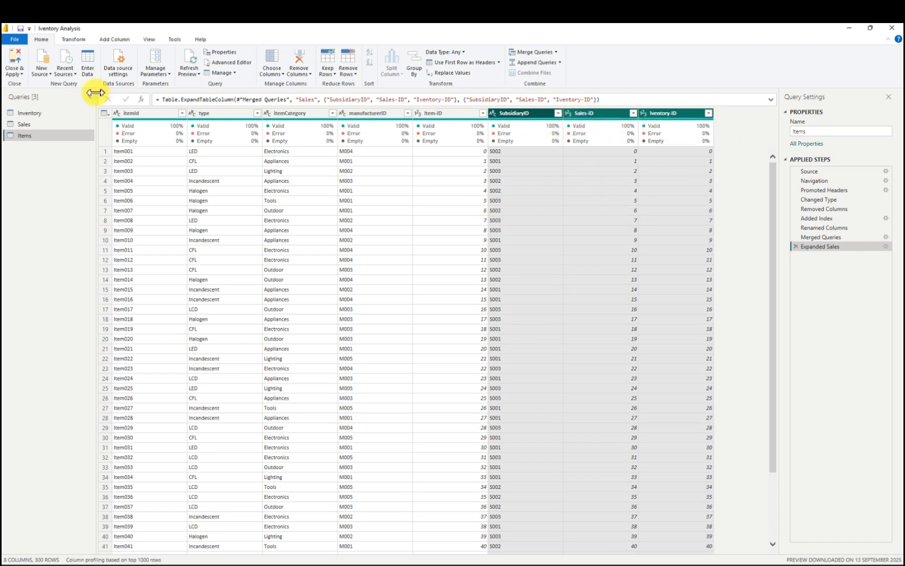
- Disable loading of the Inventory query into the report, accepting the possible data loss
{"action": "left_click", "coordinate": [39, 113]}
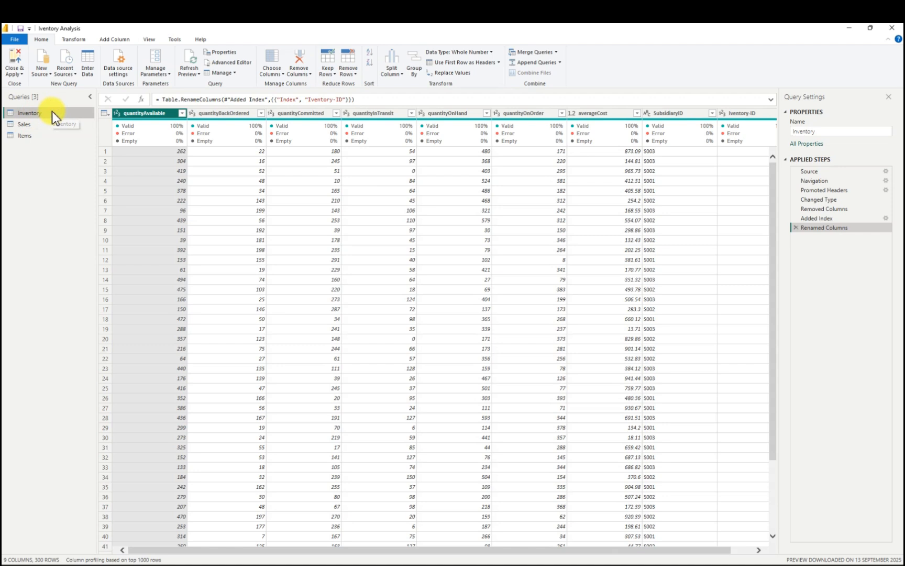
{"action": "right_click", "coordinate": [52, 111]}
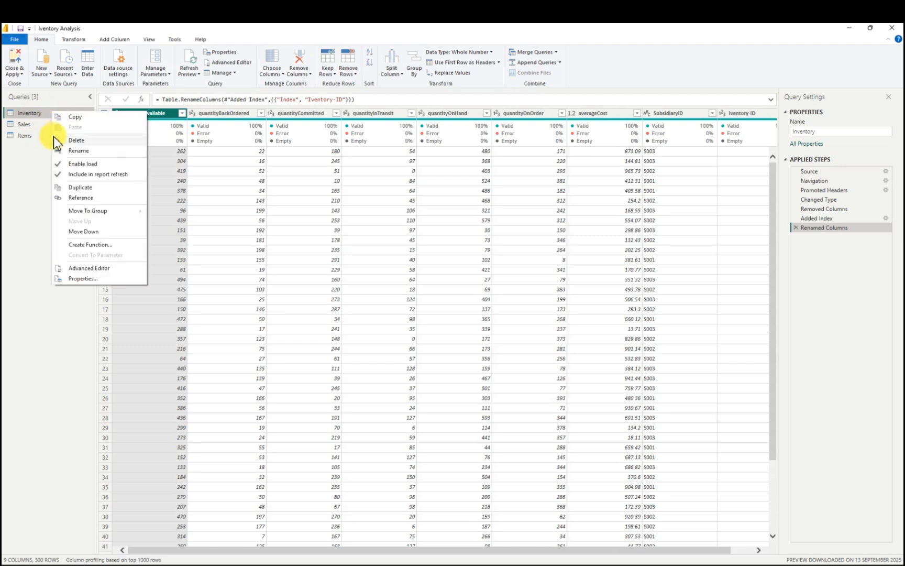
{"action": "left_click", "coordinate": [82, 163]}
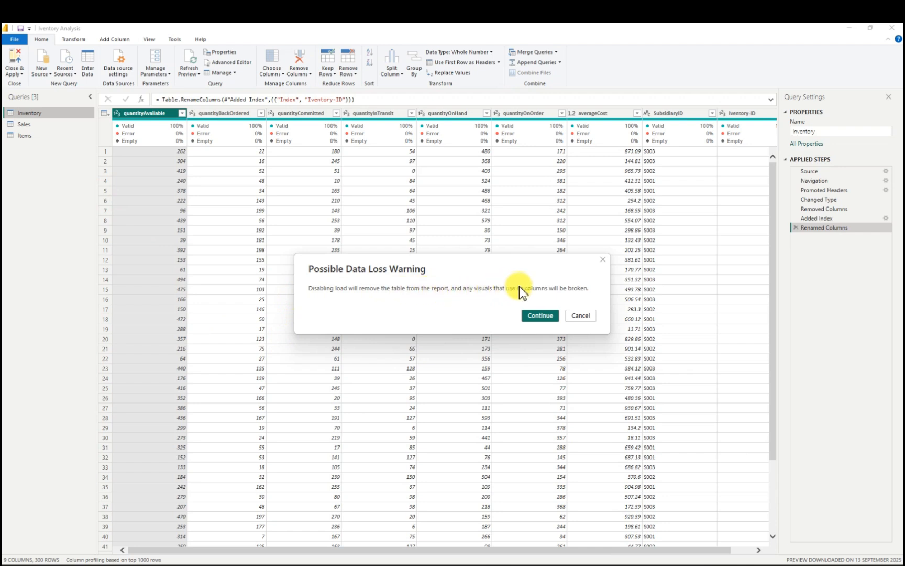
{"action": "left_click", "coordinate": [540, 314]}
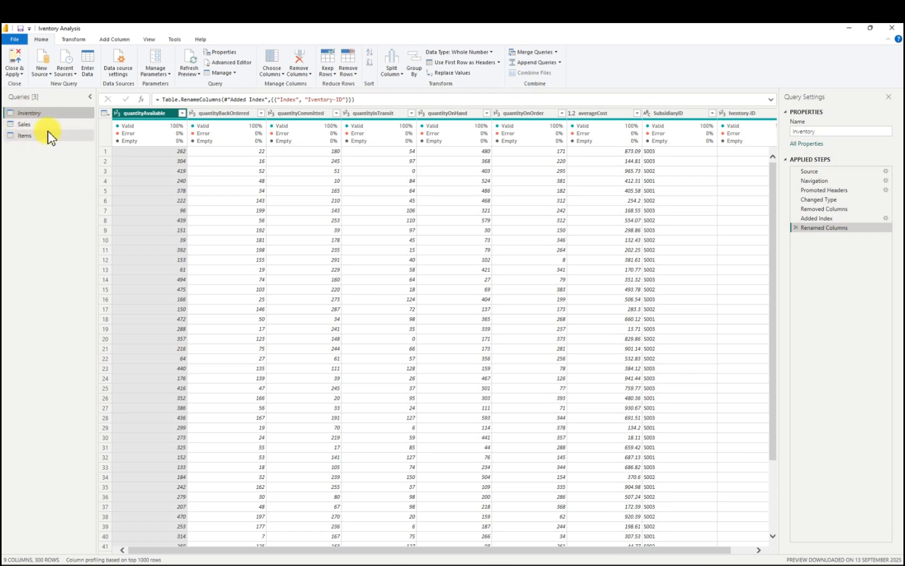
- Apply the query changes and move the Items table farther away from the Sales table in the model diagram
{"action": "left_click", "coordinate": [13, 55]}
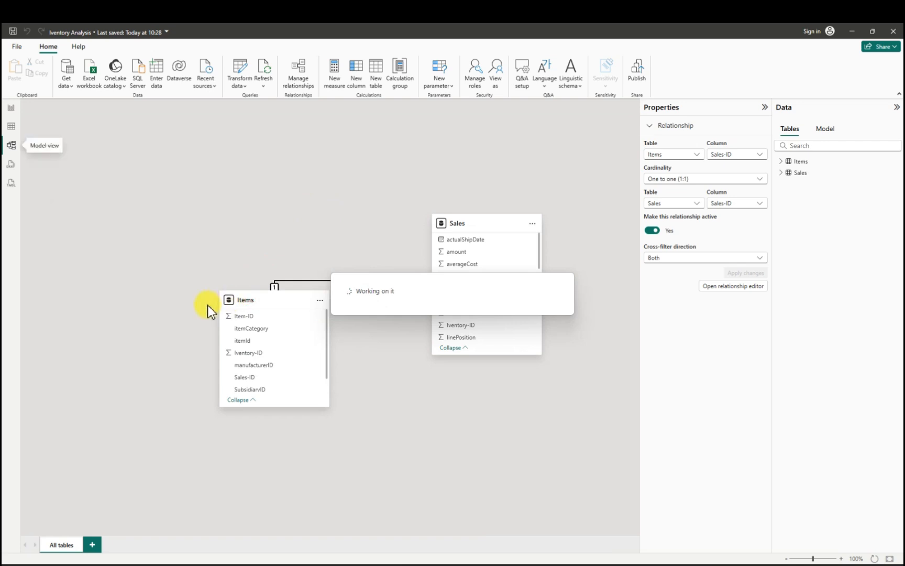
{"action": "left_click", "coordinate": [235, 304]}
{"action": "left_click_drag", "start_coordinate": [236, 304], "coordinate": [138, 323]}
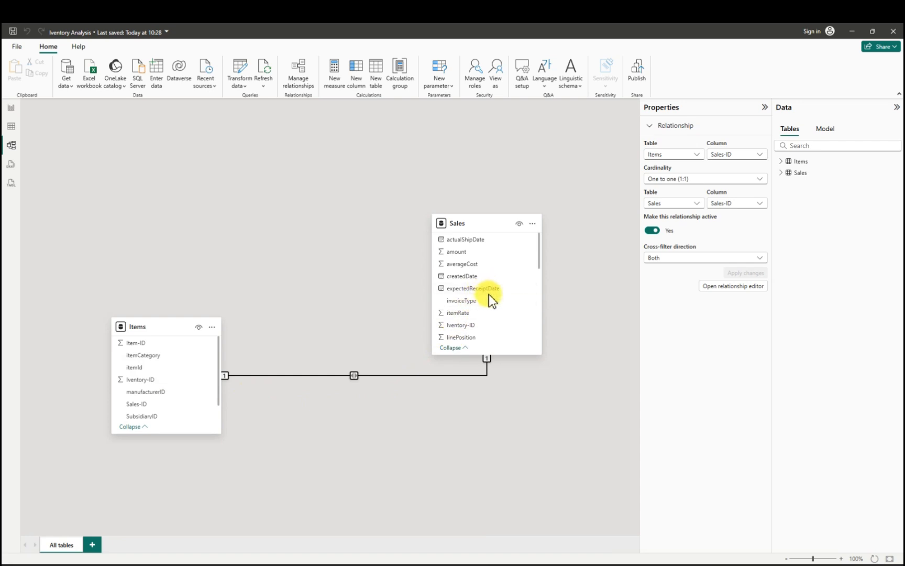
- Set the Items–Sales relationship to One to many cardinality with Single cross-filter direction and save the report file
{"action": "right_click", "coordinate": [403, 378]}
{"action": "left_click", "coordinate": [421, 396]}
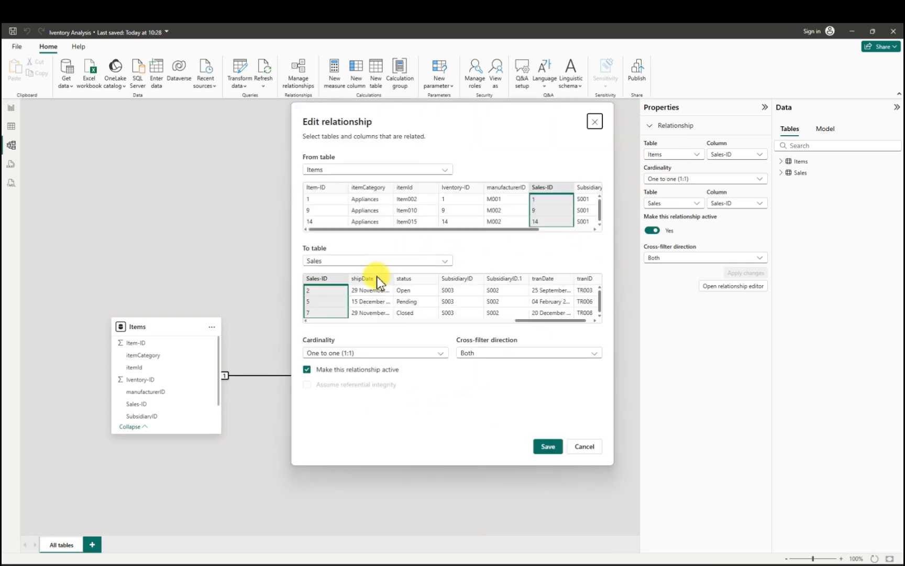
{"action": "left_click", "coordinate": [441, 354]}
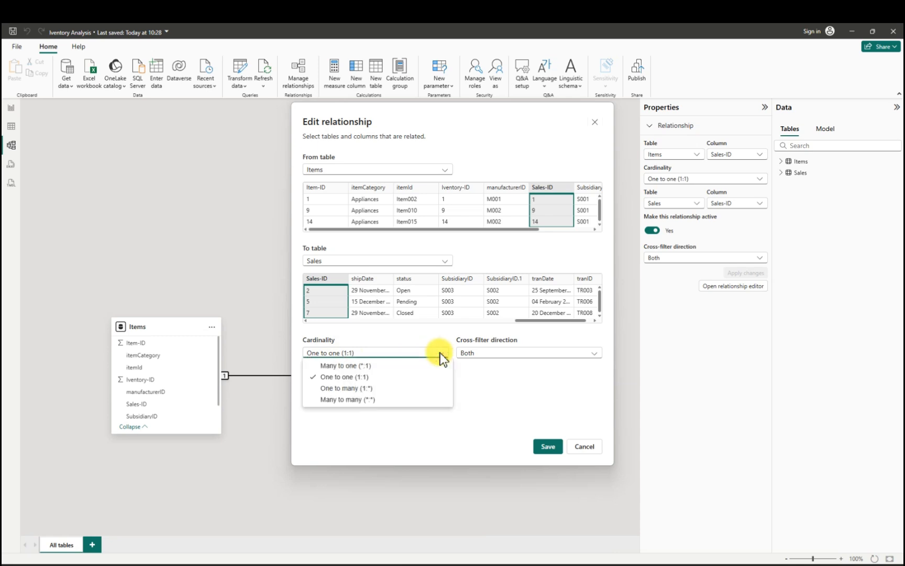
{"action": "left_click", "coordinate": [352, 387]}
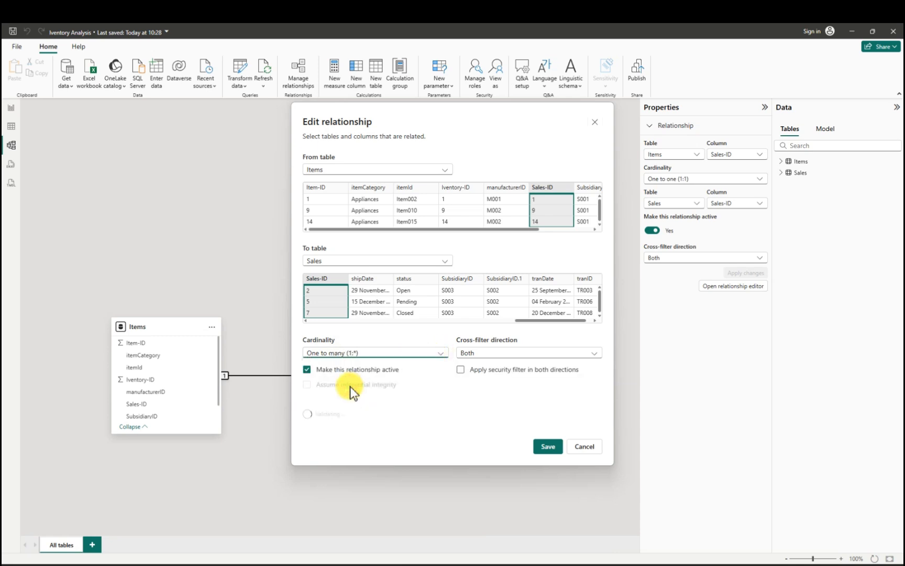
{"action": "left_click", "coordinate": [591, 354]}
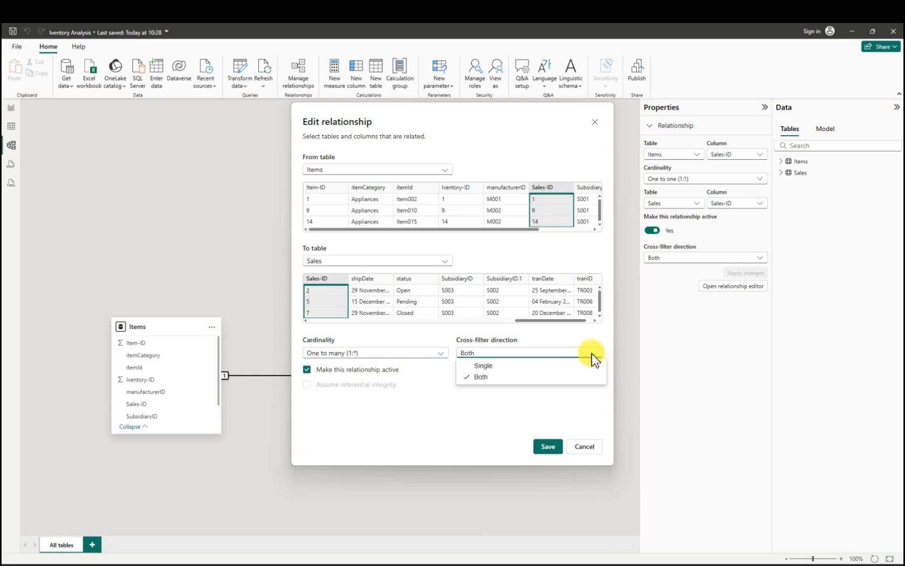
{"action": "left_click", "coordinate": [501, 365]}
{"action": "left_click", "coordinate": [545, 446]}
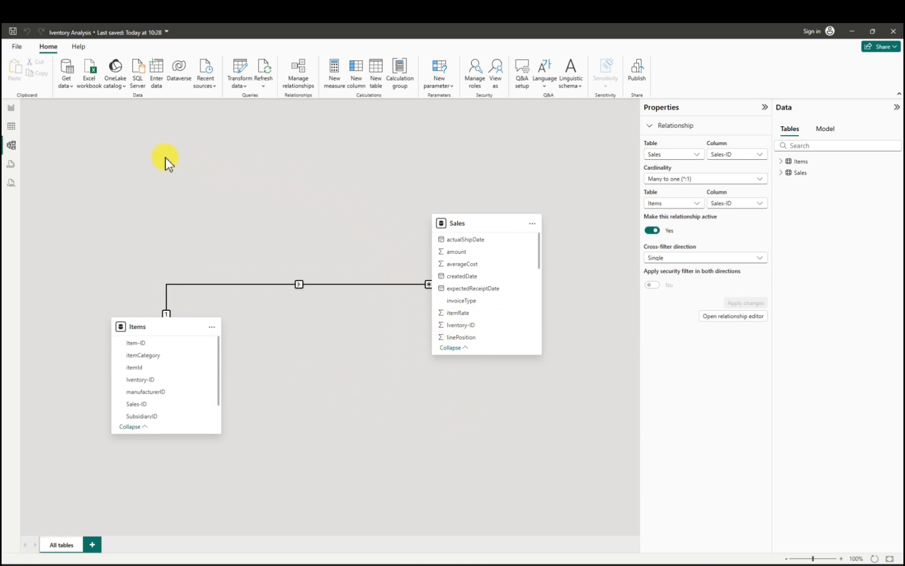
{"action": "left_click", "coordinate": [13, 31]}
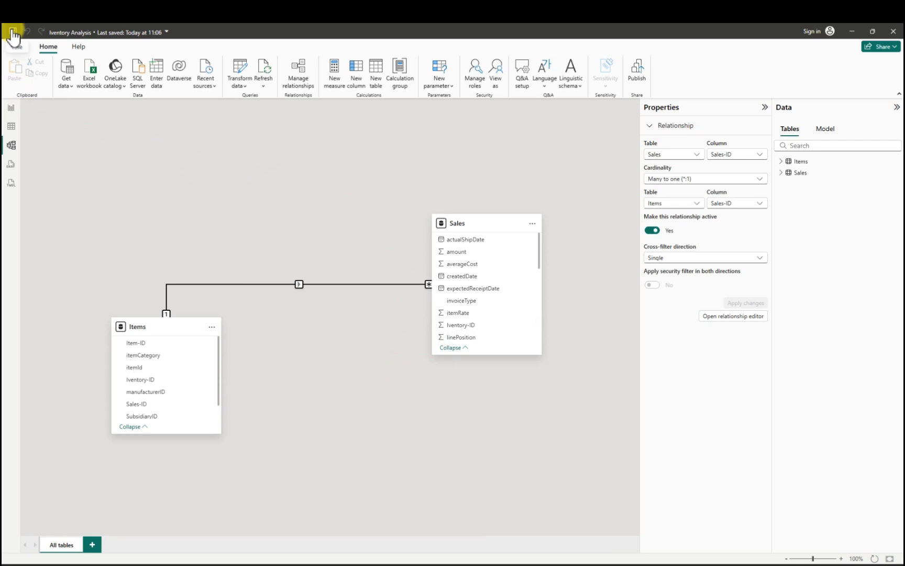
- Switch to the report view and load an empty, manually entered table named Measure
{"action": "left_click", "coordinate": [12, 108]}
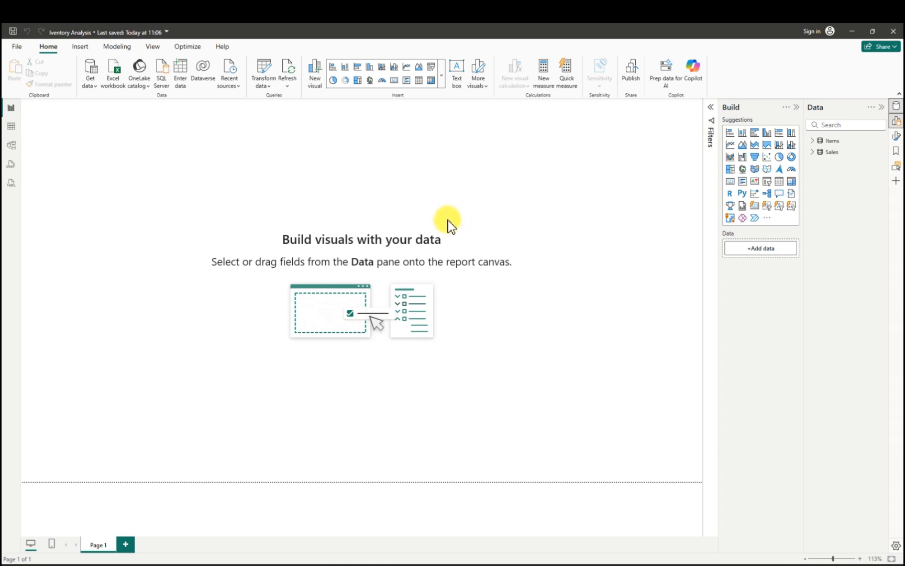
{"action": "left_click", "coordinate": [181, 70]}
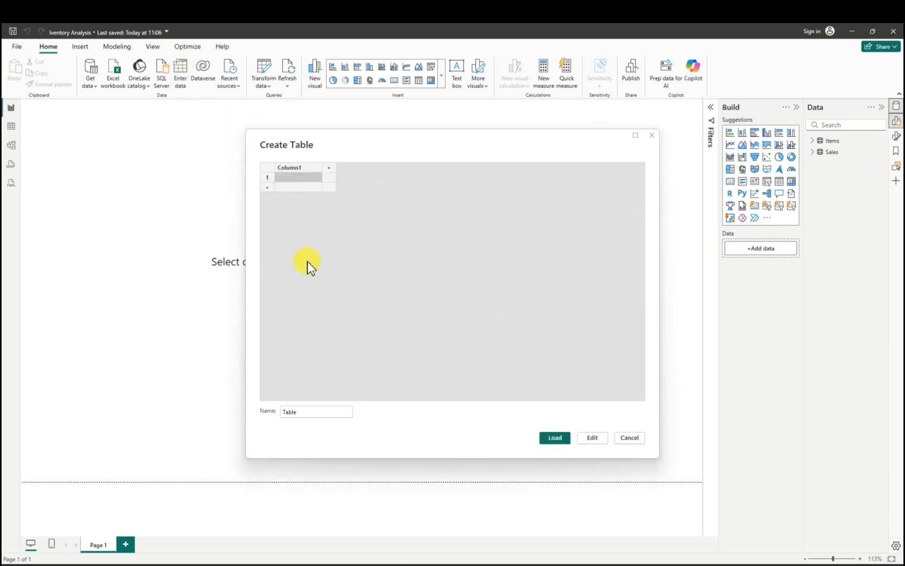
{"action": "left_click", "coordinate": [311, 411]}
{"action": "key", "text": "BackSpace"}
{"action": "key", "text": "BackSpace"}
{"action": "key", "text": "BackSpace"}
{"action": "key", "text": "BackSpace"}
{"action": "key", "text": "BackSpace"}
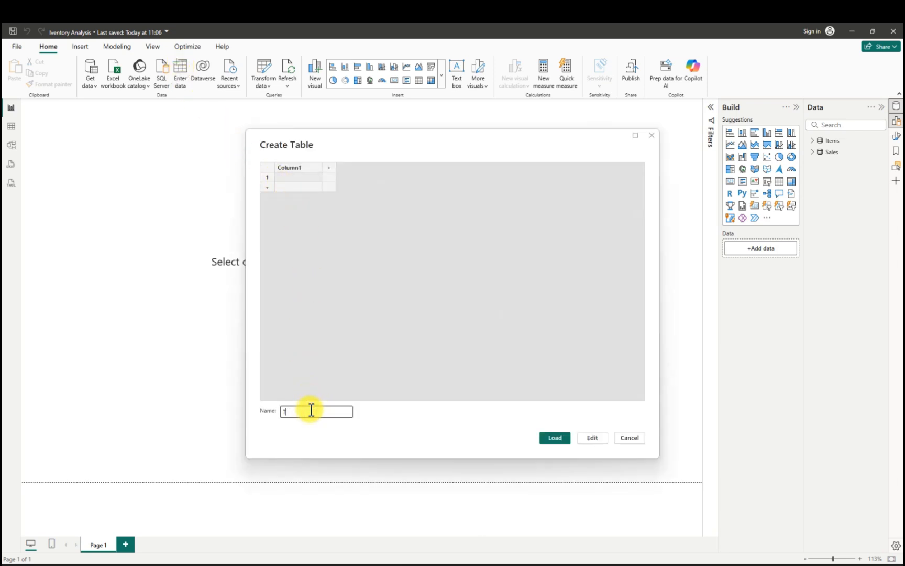
{"action": "type", "text": "Measure"}
{"action": "left_click", "coordinate": [555, 437]}
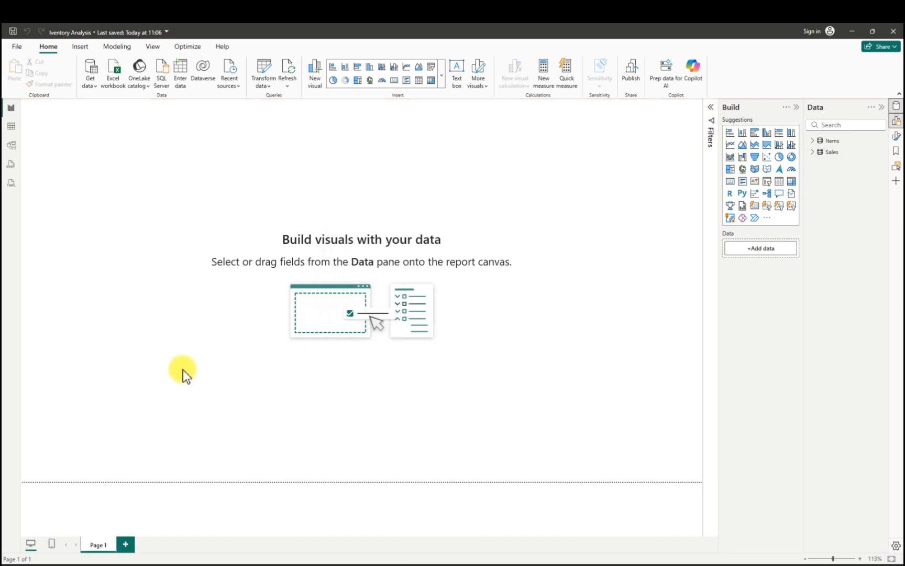
- Rename the report page as Report
{"action": "double_click", "coordinate": [97, 545]}
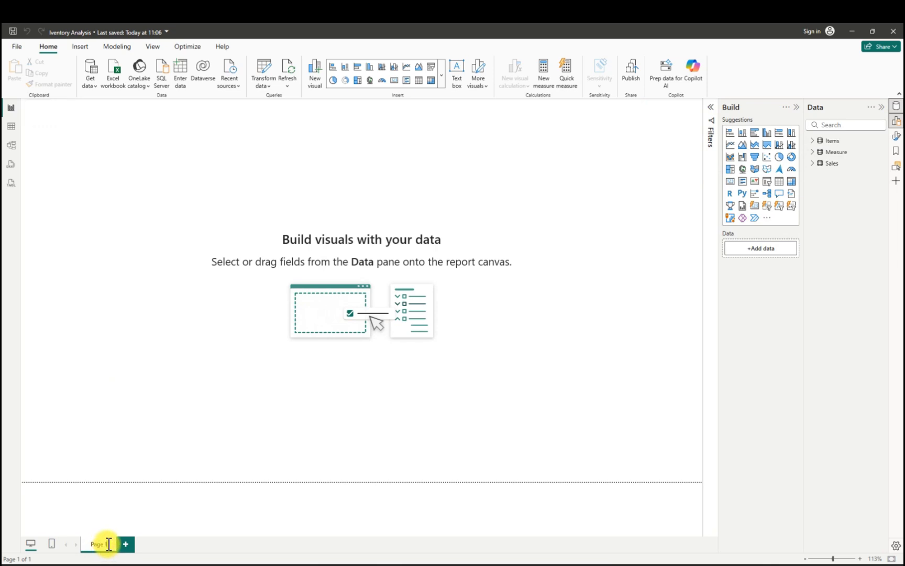
{"action": "key", "text": "BackSpace"}
{"action": "key", "text": "BackSpace"}
{"action": "key", "text": "BackSpace"}
{"action": "key", "text": "BackSpace"}
{"action": "key", "text": "BackSpace"}
{"action": "key", "text": "BackSpace"}
{"action": "type", "text": "Report"}
{"action": "key", "text": "Return"}
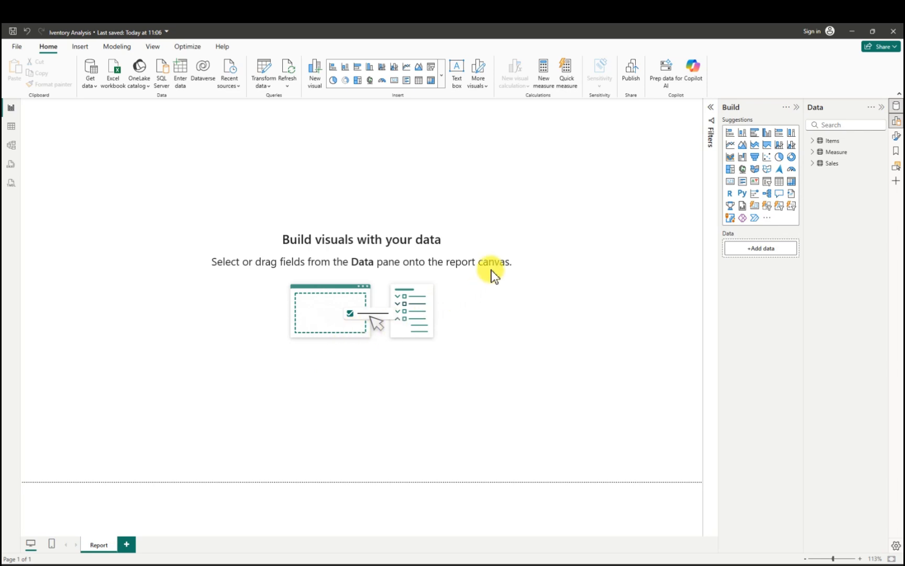
- Start a new measure in the Measure table and name it Total Sales
{"action": "left_click", "coordinate": [813, 152]}
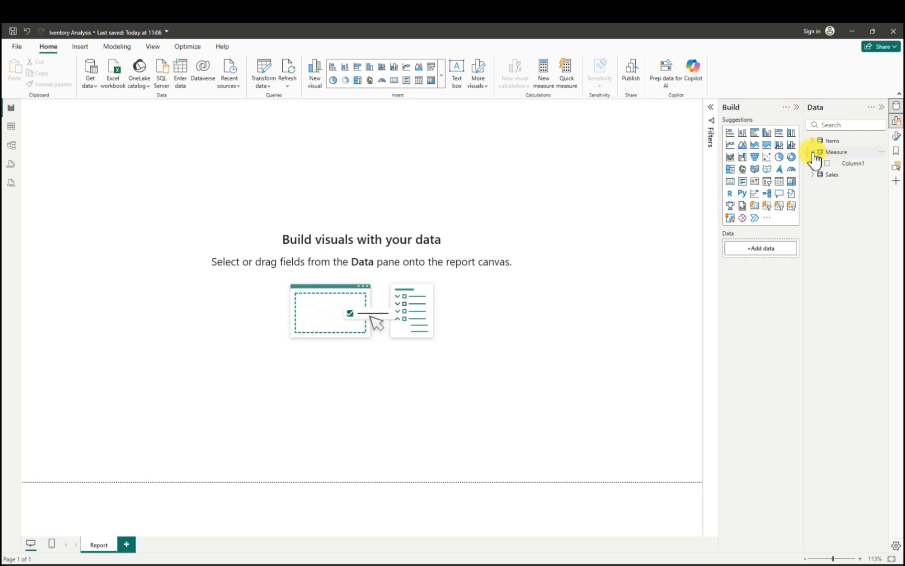
{"action": "left_click", "coordinate": [882, 152]}
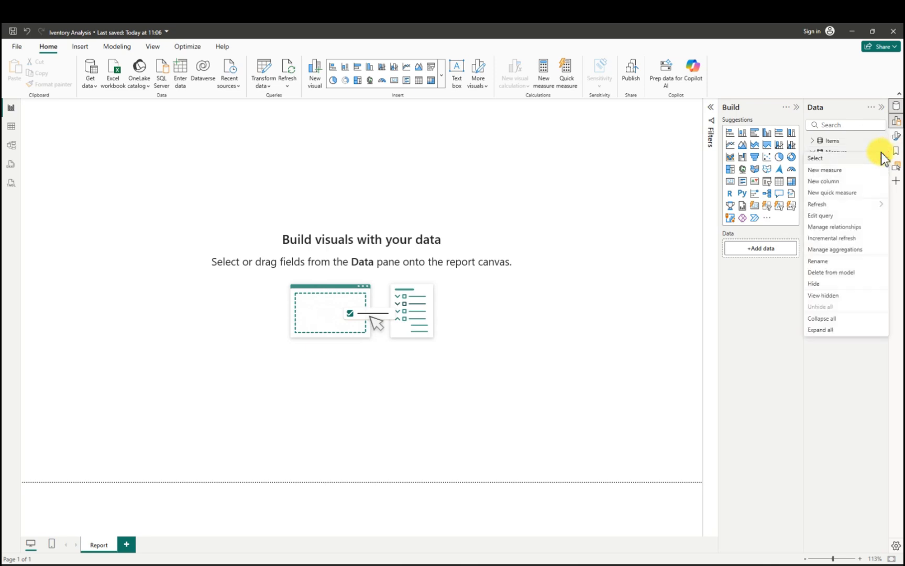
{"action": "left_click", "coordinate": [832, 180]}
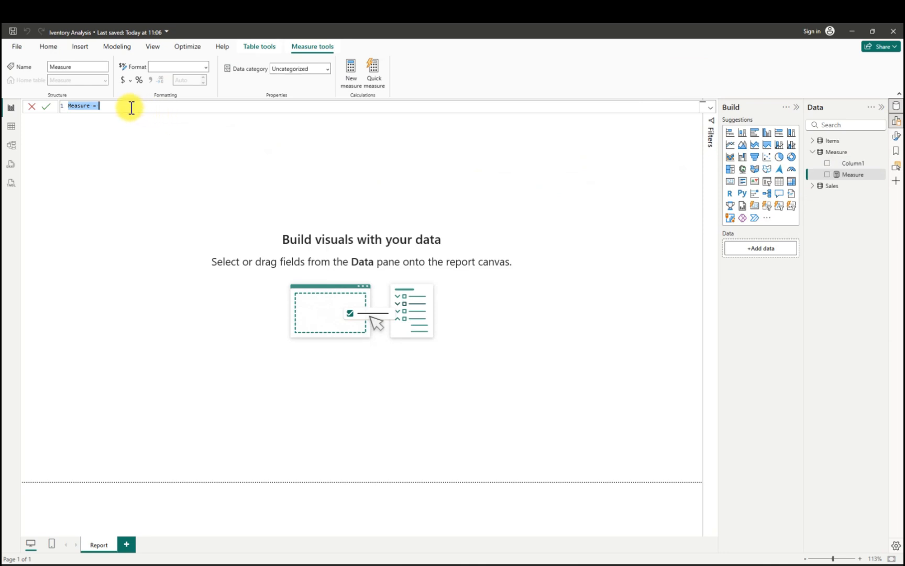
{"action": "key", "text": "BackSpace"}
{"action": "type", "text": "tOTAL"}
{"action": "key", "text": "BackSpace"}
{"action": "key", "text": "BackSpace"}
{"action": "key", "text": "BackSpace"}
{"action": "key", "text": "BackSpace"}
{"action": "key", "text": "BackSpace"}
{"action": "type", "text": "Total Sales = su"}
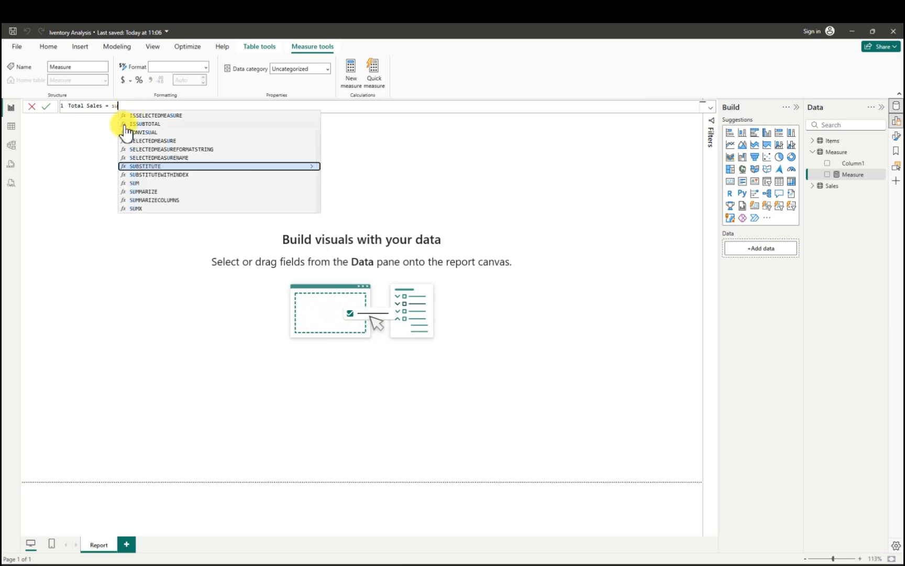
- Define the Total Sales measure as SUM(Sales[amount]) and commit the formula
{"action": "left_click", "coordinate": [132, 182]}
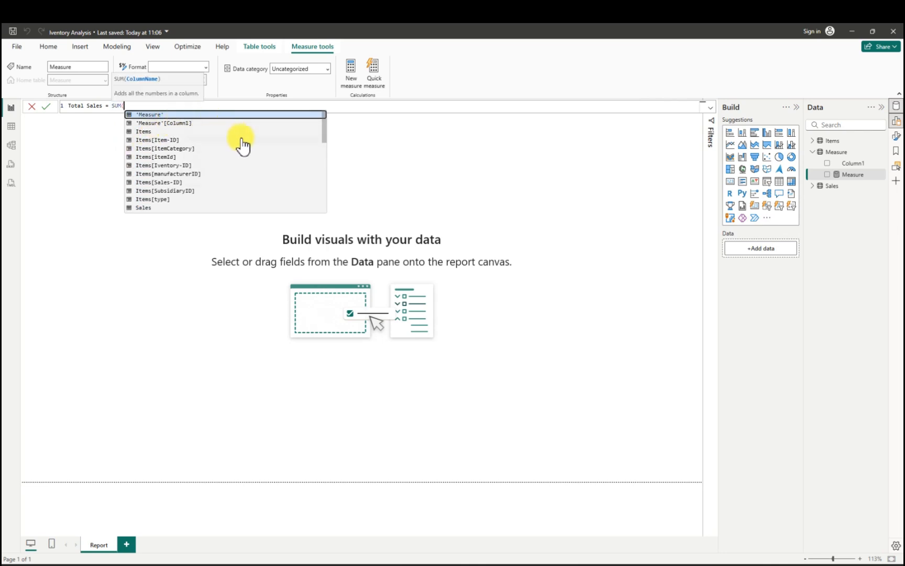
{"action": "left_click_drag", "start_coordinate": [324, 132], "coordinate": [317, 190]}
{"action": "scroll", "coordinate": [317, 198], "scroll_direction": "down", "scroll_amount": 2}
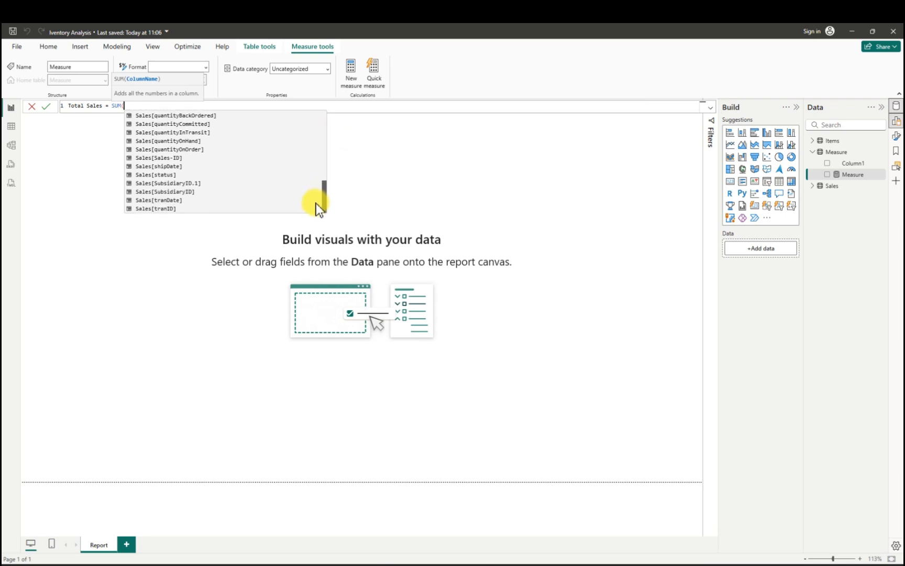
{"action": "scroll", "coordinate": [316, 200], "scroll_direction": "up", "scroll_amount": 5}
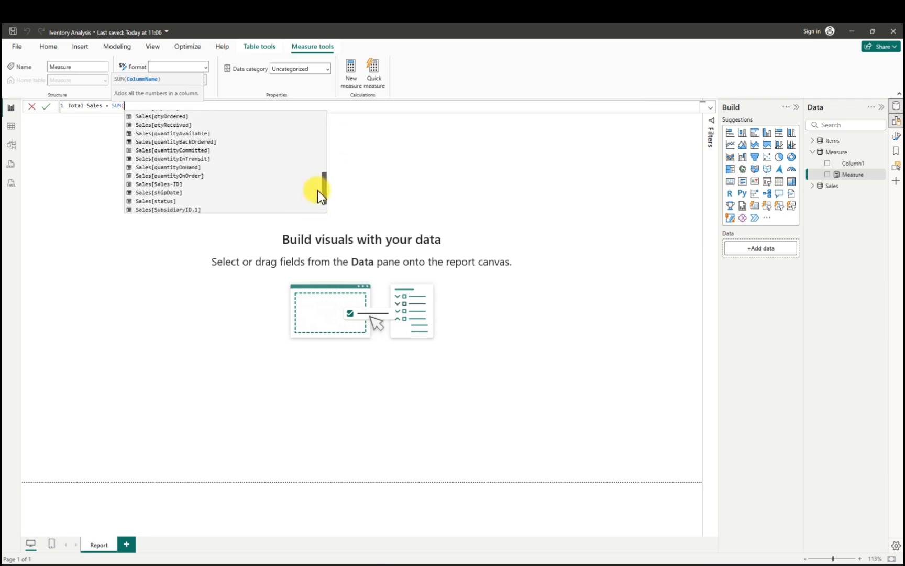
{"action": "scroll", "coordinate": [319, 166], "scroll_direction": "up", "scroll_amount": 1}
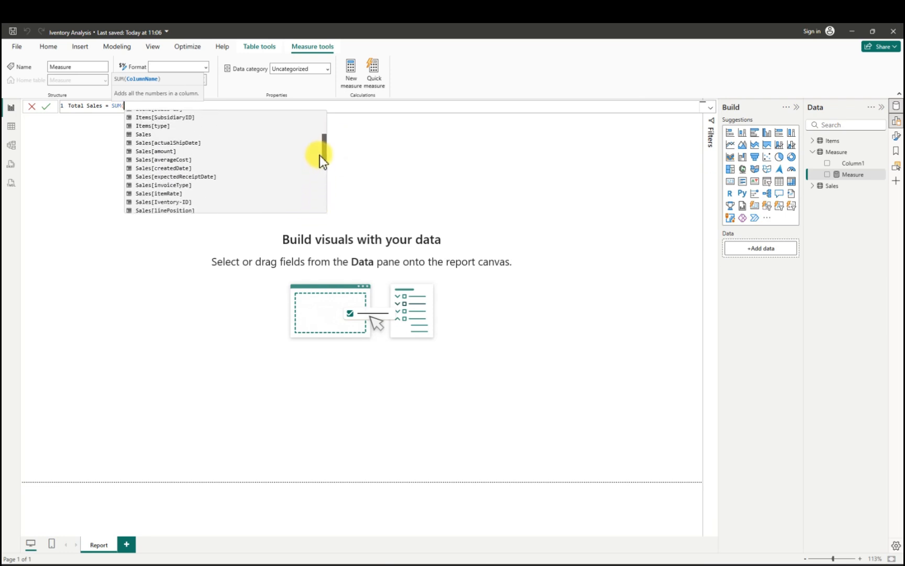
{"action": "left_click", "coordinate": [176, 151]}
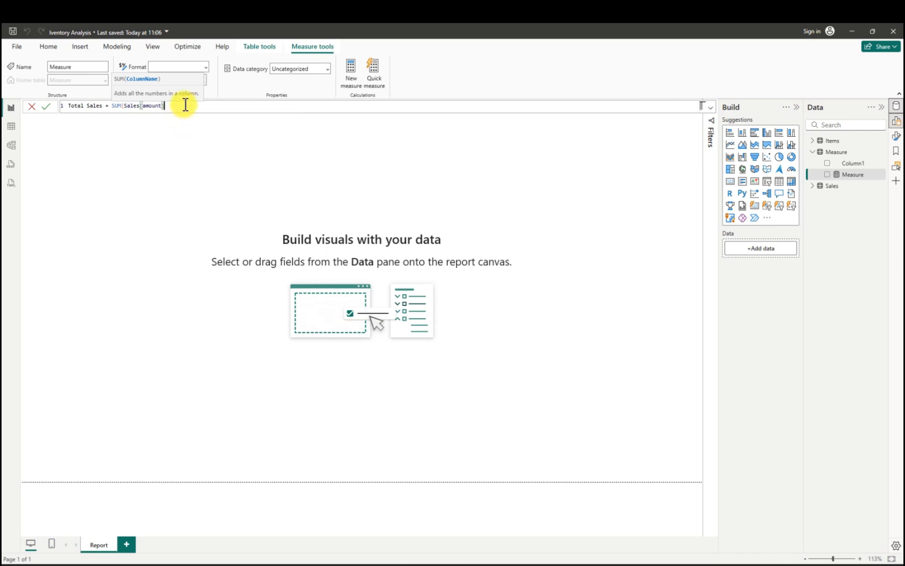
{"action": "type", "text": ")"}
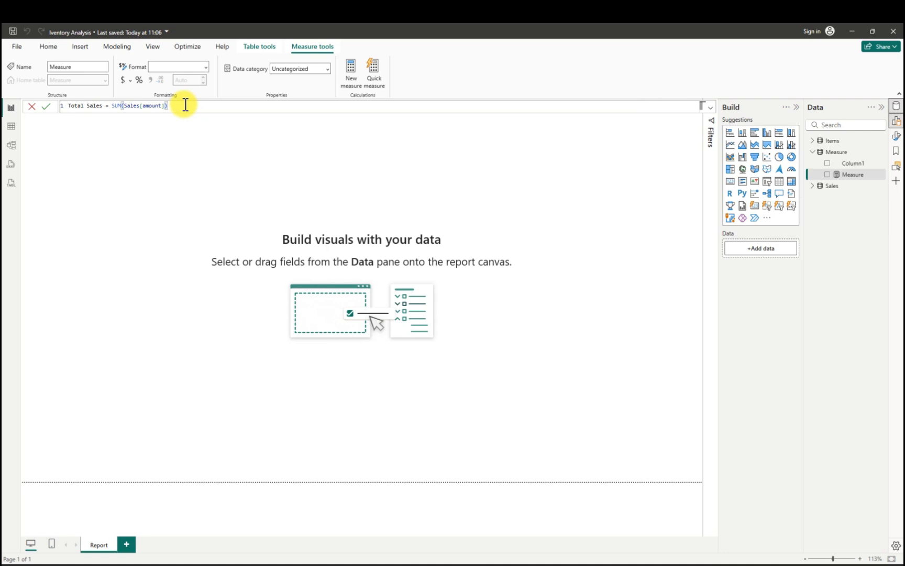
{"action": "left_click", "coordinate": [46, 107]}
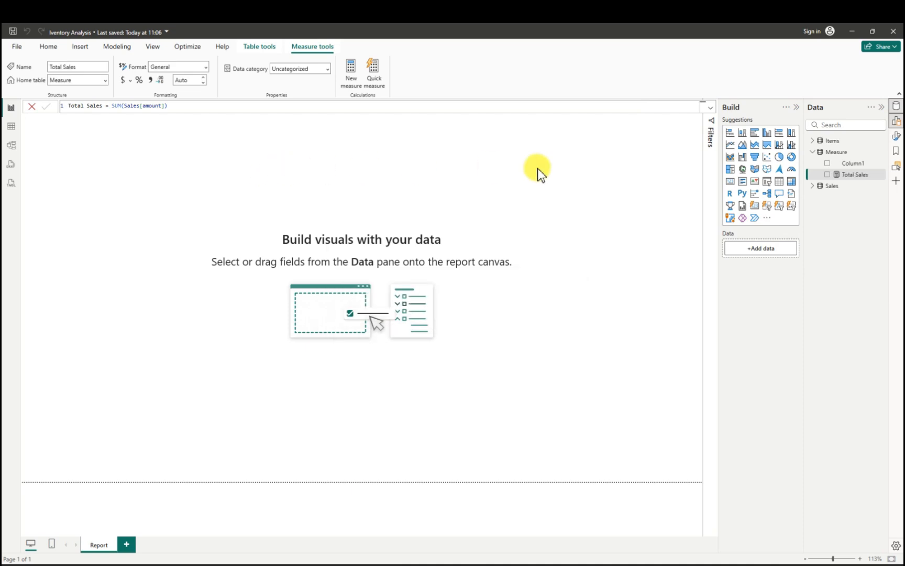
- Delete the empty Column1 from the Measure table
{"action": "left_click", "coordinate": [884, 164]}
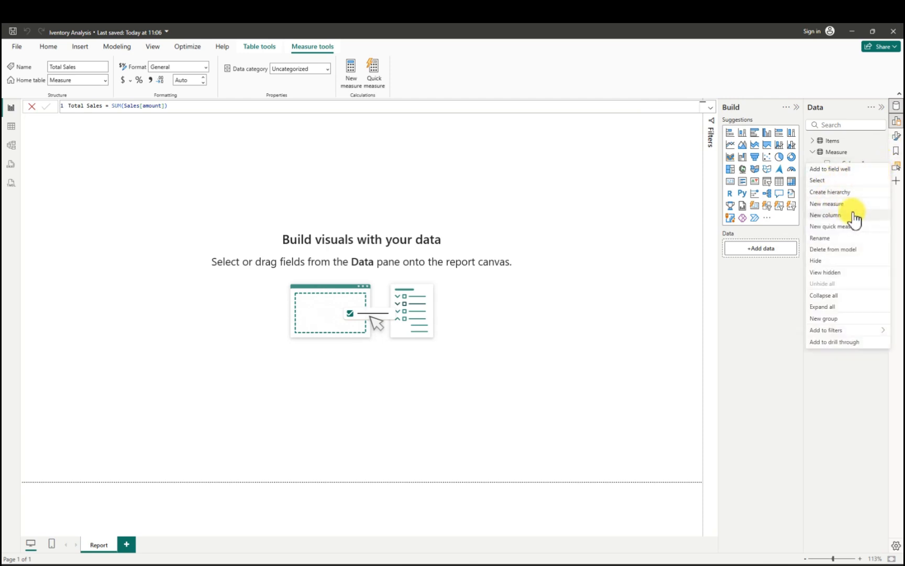
{"action": "left_click", "coordinate": [834, 250]}
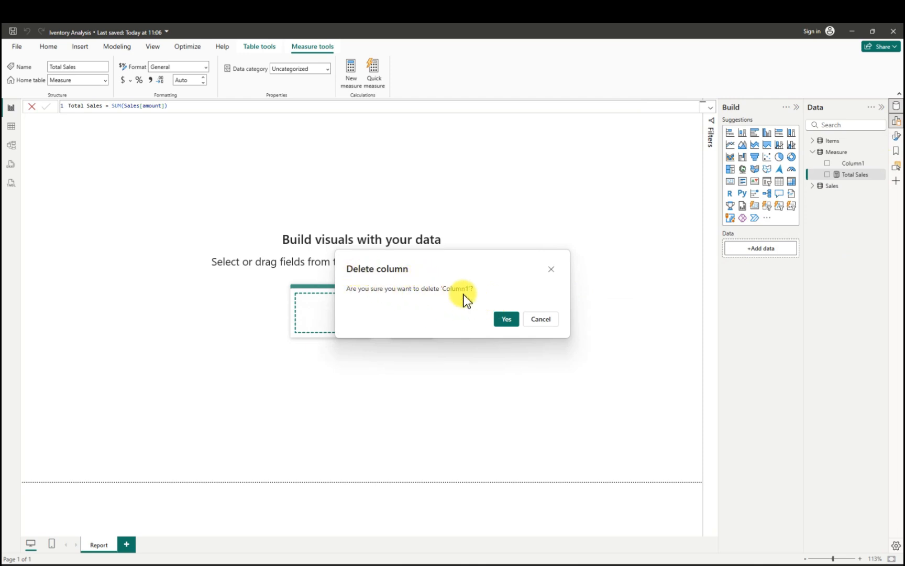
{"action": "left_click", "coordinate": [505, 319]}
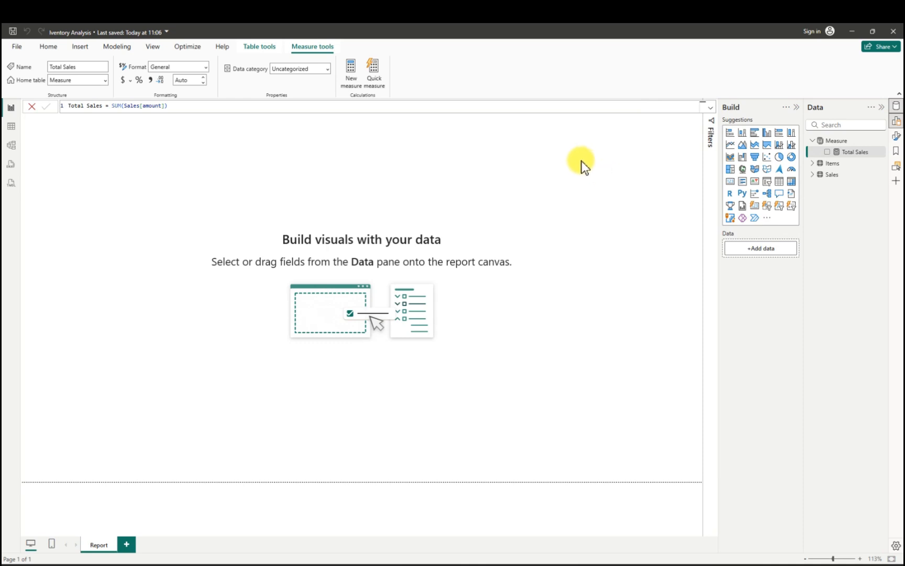
- Create a COGS measure in the Measure table with the formula [Total Sales] * 0.7
{"action": "right_click", "coordinate": [882, 142]}
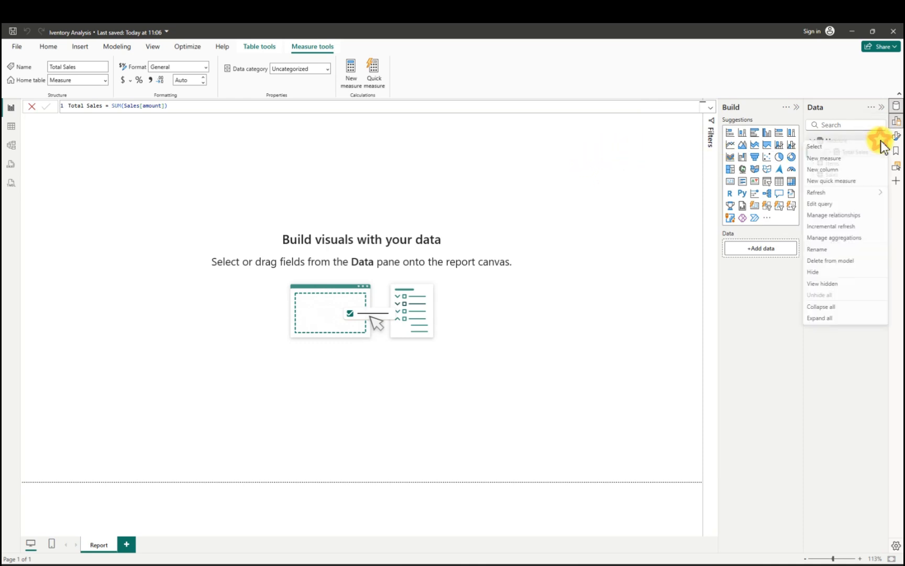
{"action": "left_click", "coordinate": [828, 159]}
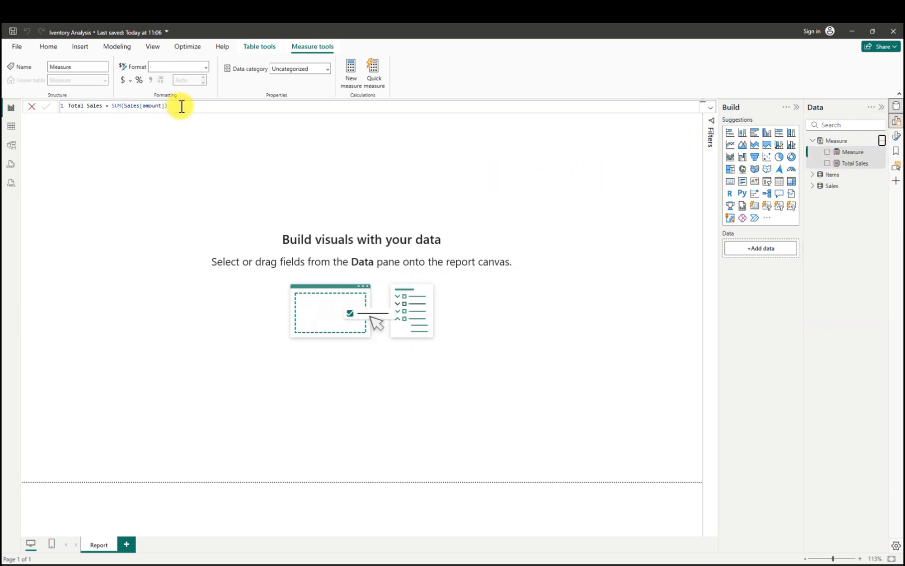
{"action": "key", "text": "BackSpace"}
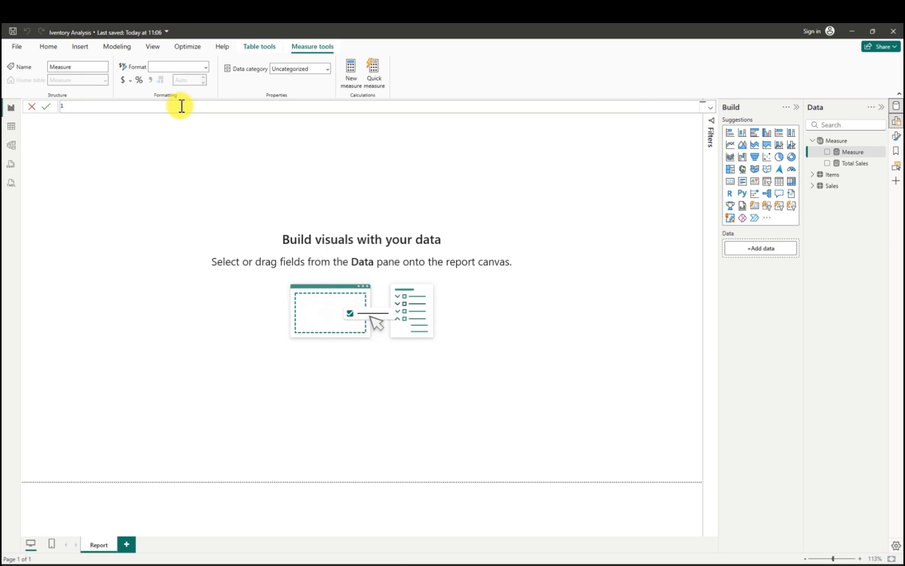
{"action": "type", "text": "coGS = tot"}
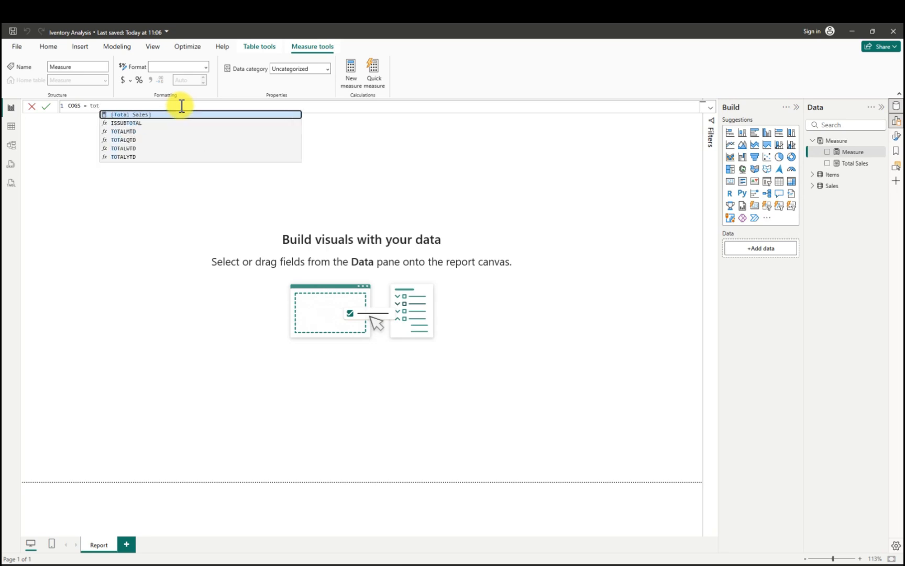
{"action": "key", "text": "Tab"}
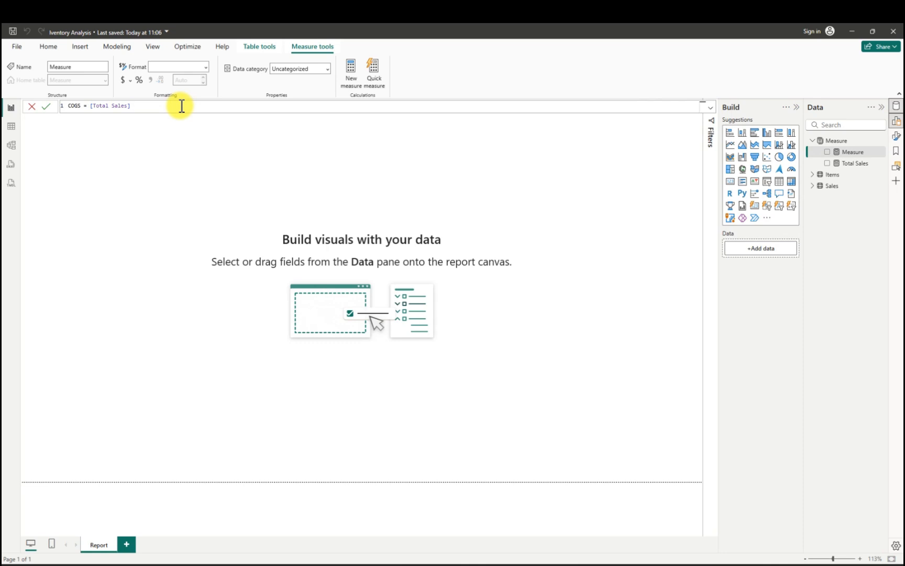
{"action": "type", "text": "* 0.7"}
{"action": "left_click", "coordinate": [51, 105]}
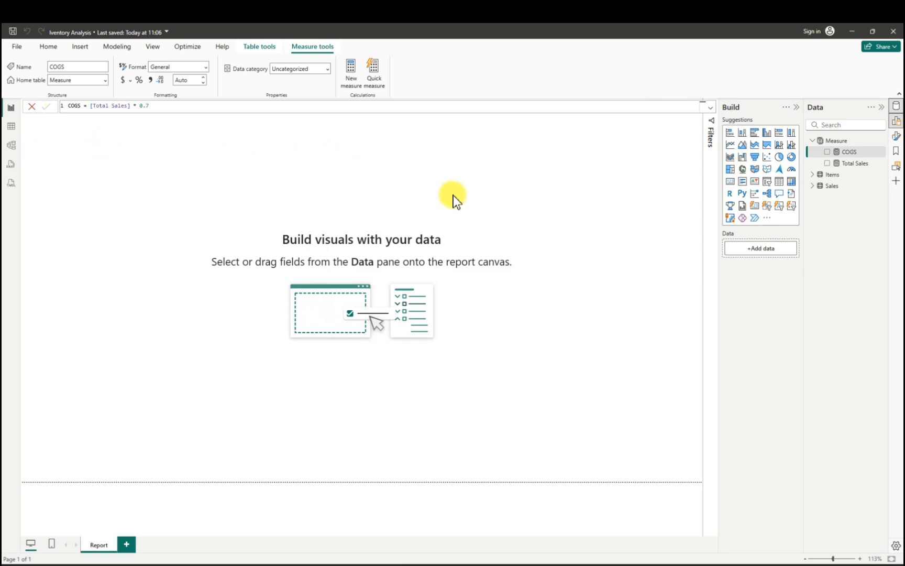
- Expand the Sales table's fields and start a new measure named QtyOnHand in the Measure table
{"action": "left_click", "coordinate": [815, 187]}
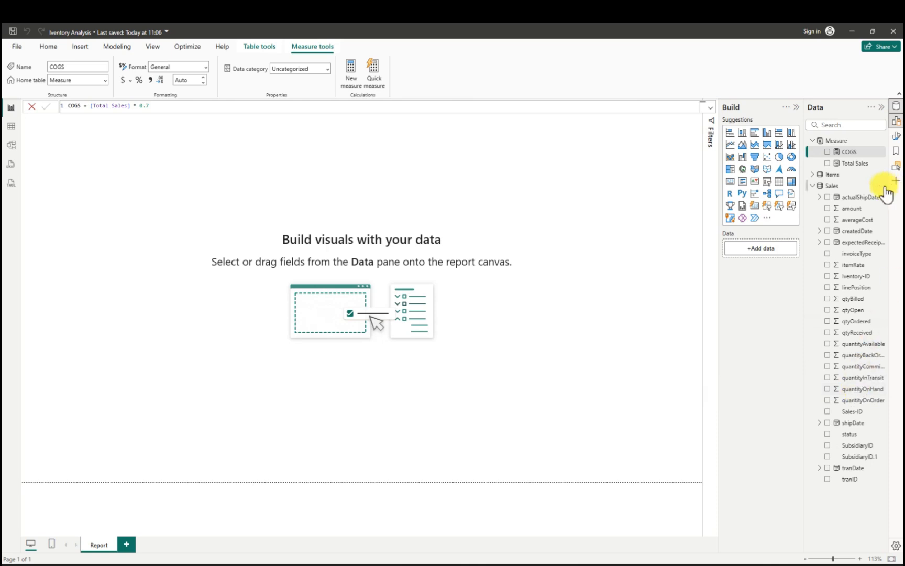
{"action": "left_click", "coordinate": [883, 140]}
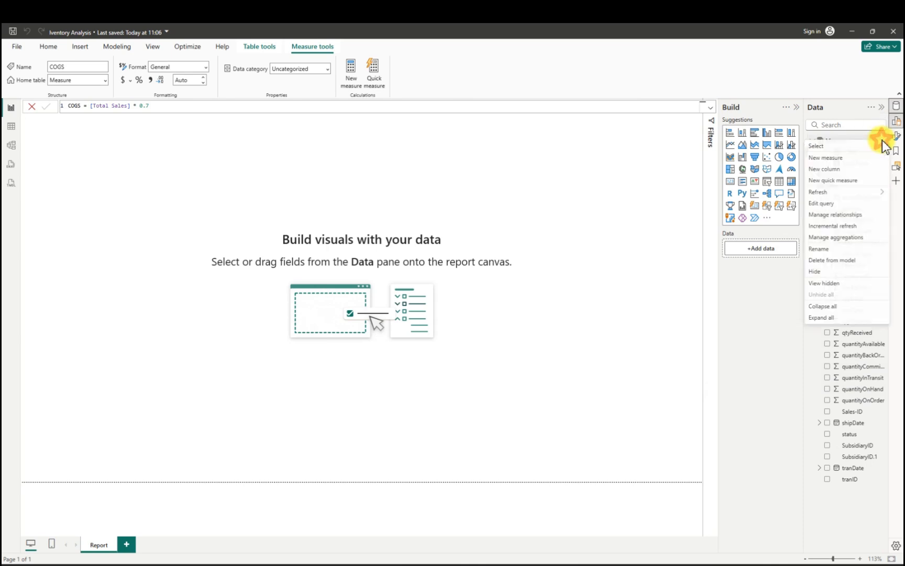
{"action": "left_click", "coordinate": [835, 159]}
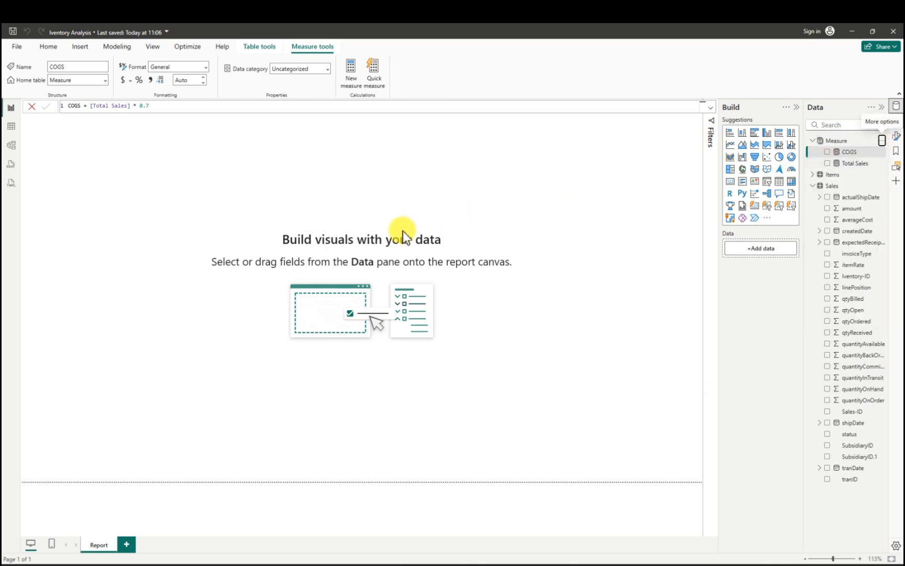
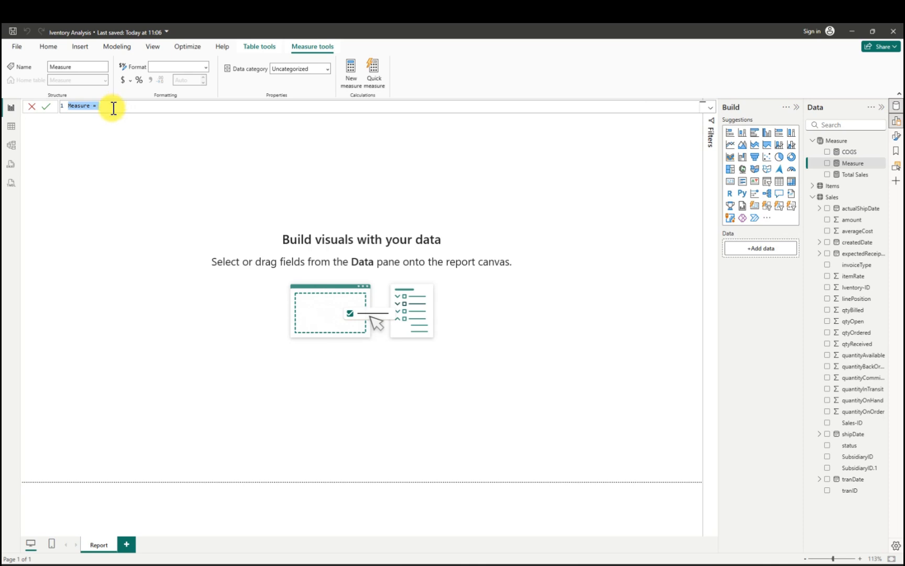
{"action": "left_click_drag", "start_coordinate": [108, 107], "coordinate": [70, 105]}
{"action": "key", "text": "BackSpace"}
{"action": "type", "text": "QtyOn Hand"}
{"action": "left_click", "coordinate": [89, 105]}
{"action": "key", "text": "BackSpace"}
{"action": "double_click", "coordinate": [119, 107]}
{"action": "key", "text": "End"}
- Define the QtyOnHand measure as SUM(Sales[quantityInTransit]) and commit the formula
{"action": "type", "text": "= sum"}
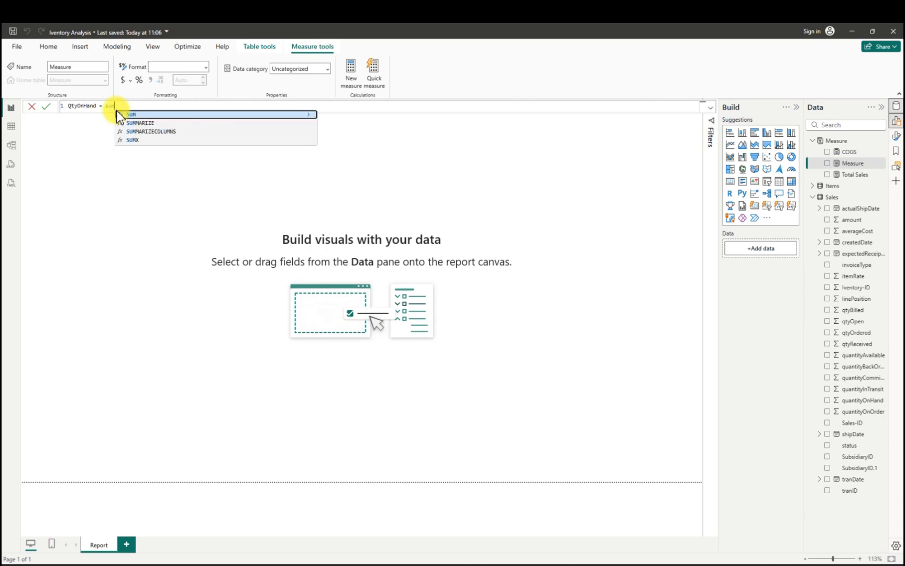
{"action": "key", "text": "Tab"}
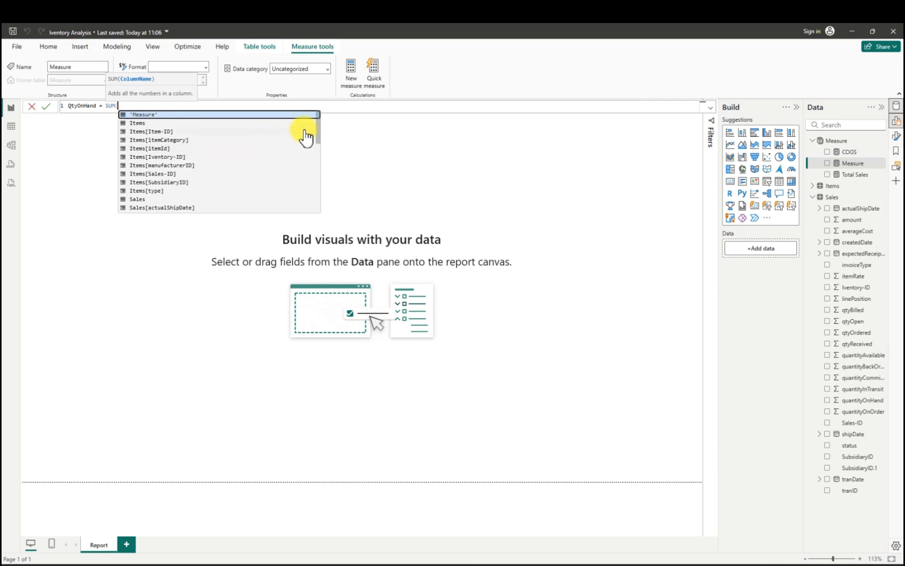
{"action": "left_click_drag", "start_coordinate": [318, 133], "coordinate": [309, 190]}
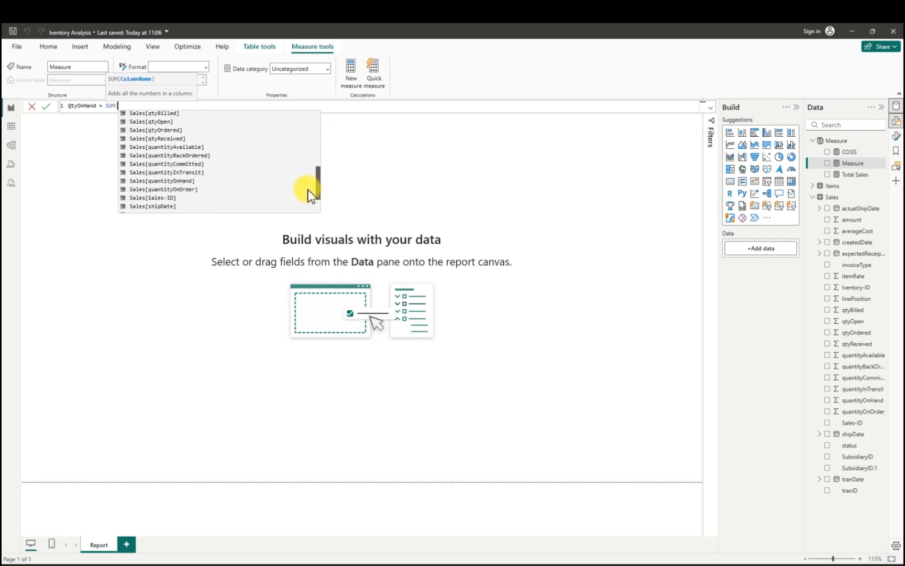
{"action": "left_click", "coordinate": [181, 173]}
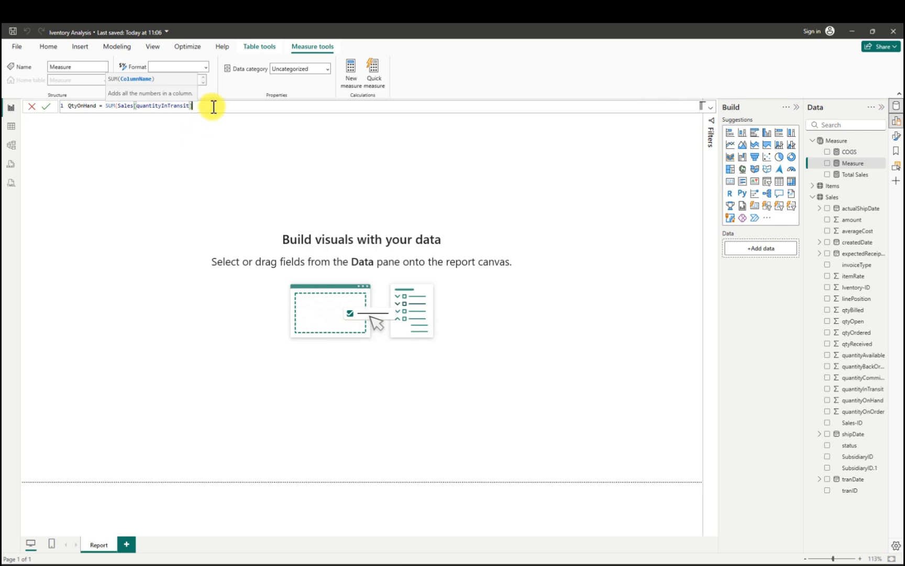
{"action": "type", "text": ")"}
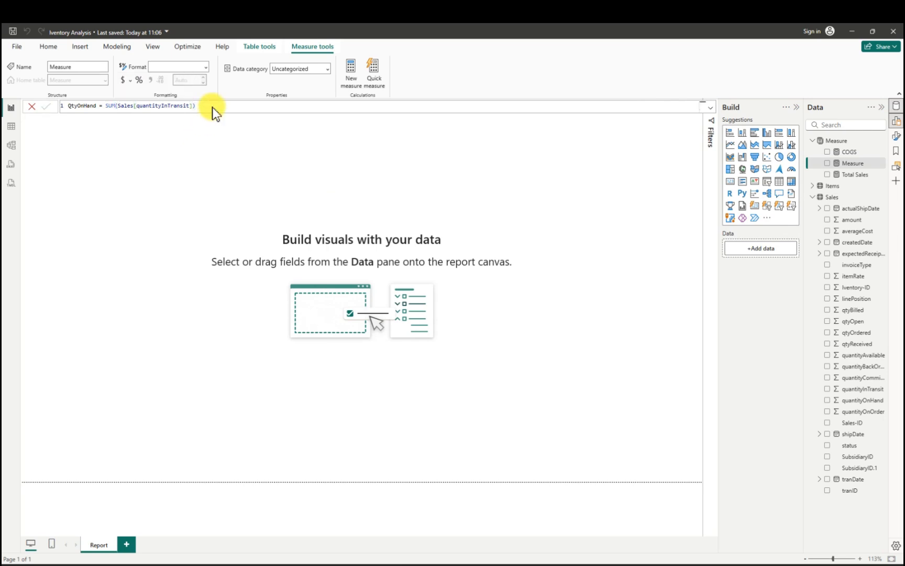
{"action": "key", "text": "Return"}
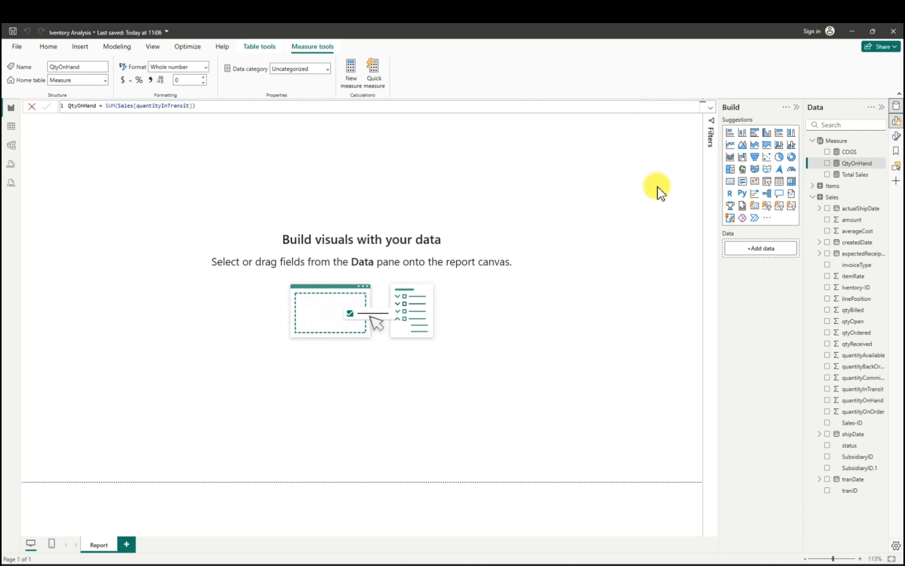
- Create a BackOrder measure in the Measure table with the formula SUM(Sales[quantityBackOrdered])
{"action": "left_click", "coordinate": [881, 140]}
{"action": "left_click", "coordinate": [841, 157]}
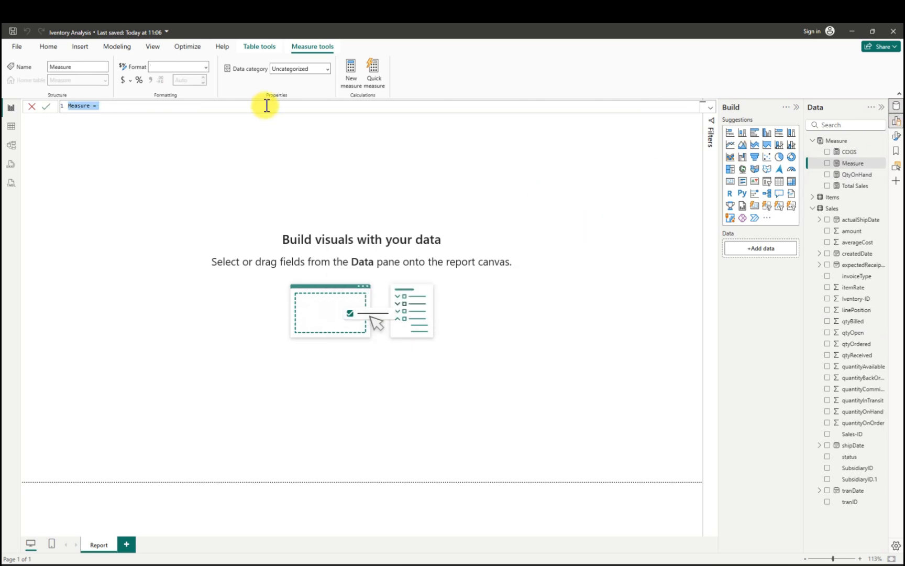
{"action": "type", "text": "BackOrDER"}
{"action": "key", "text": "BackSpace"}
{"action": "key", "text": "BackSpace"}
{"action": "key", "text": "BackSpace"}
{"action": "type", "text": "der = sum"}
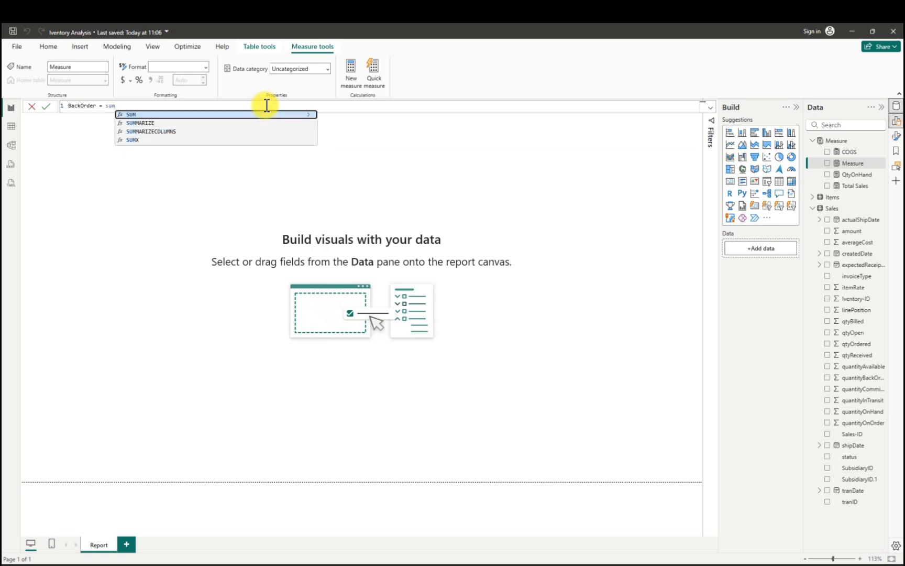
{"action": "key", "text": "Tab"}
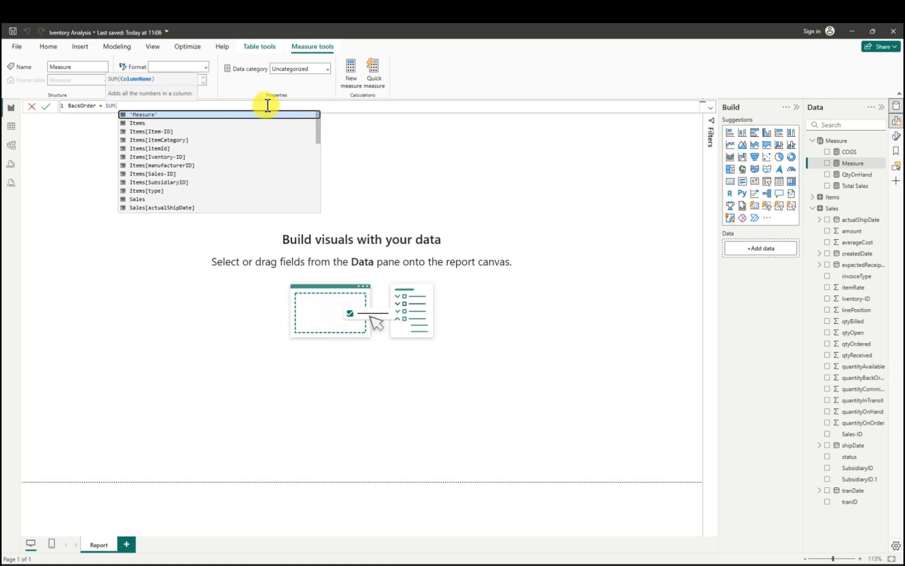
{"action": "left_click_drag", "start_coordinate": [317, 137], "coordinate": [317, 203]}
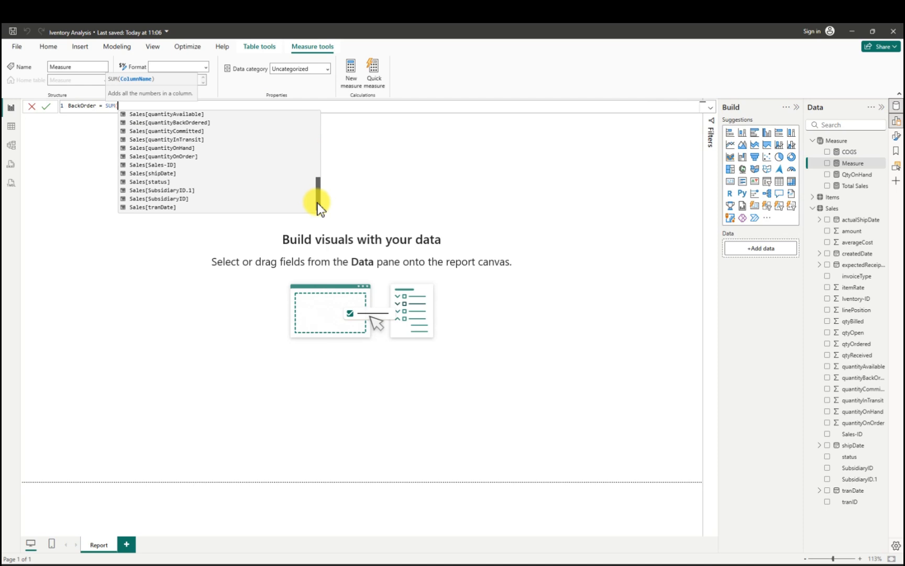
{"action": "left_click", "coordinate": [215, 122]}
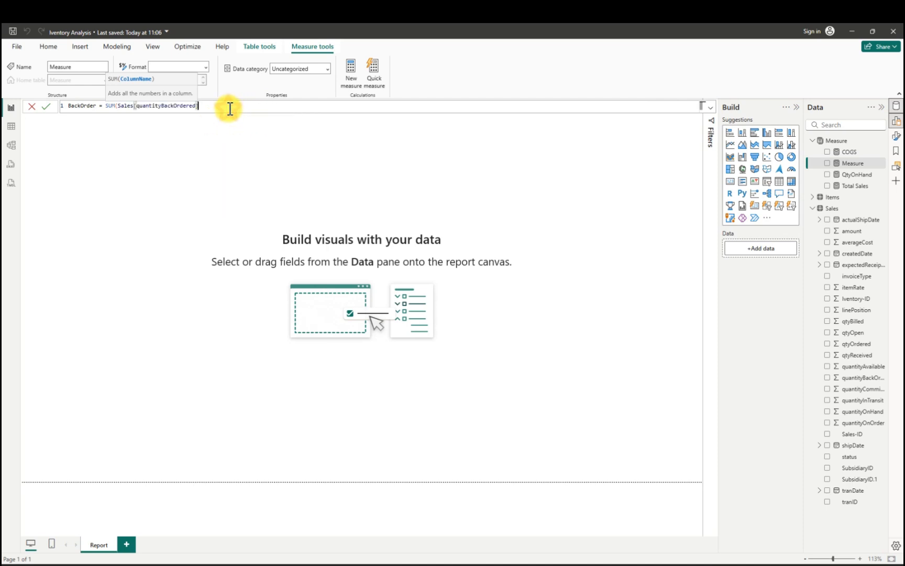
{"action": "type", "text": ")"}
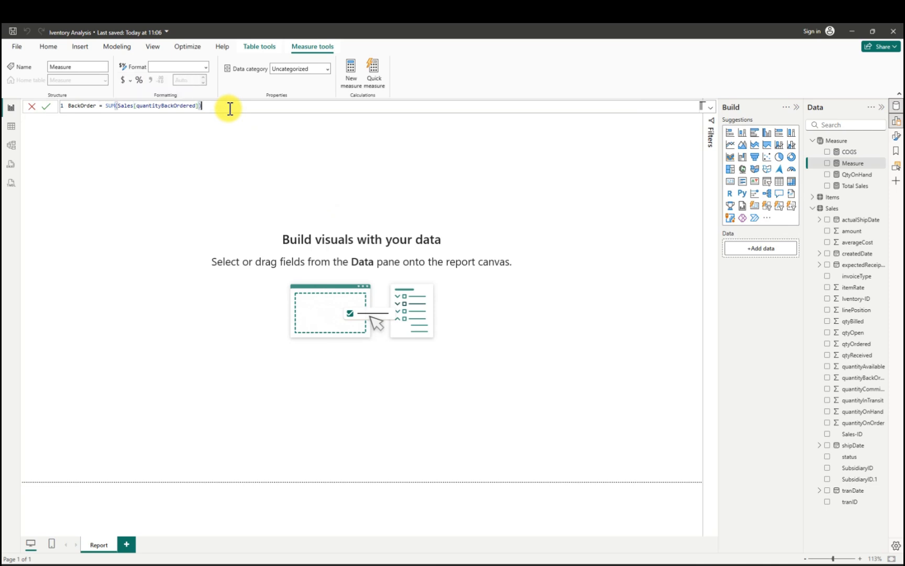
{"action": "key", "text": "Return"}
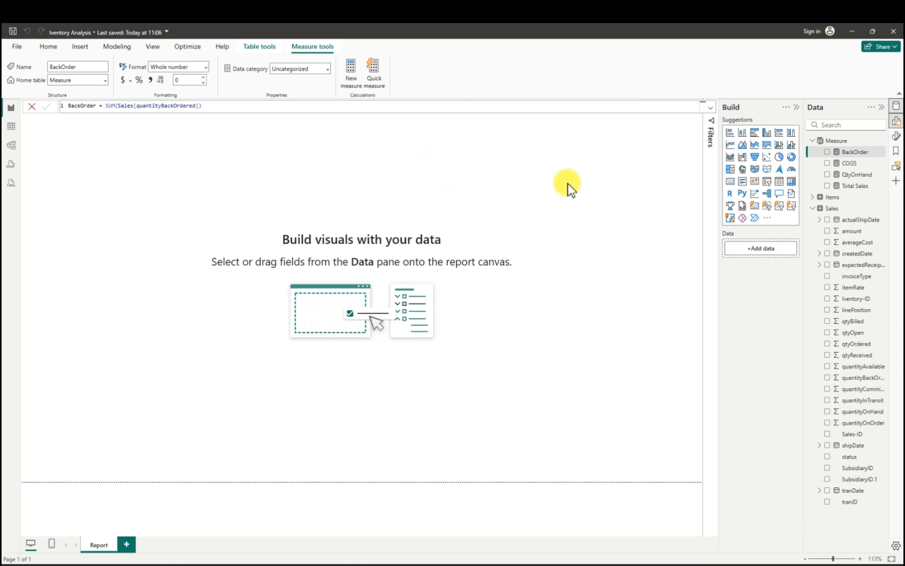
- Create a Gross Profit measure in the Measure table as [Total Sales] - [COGS], and save the report
{"action": "right_click", "coordinate": [884, 142]}
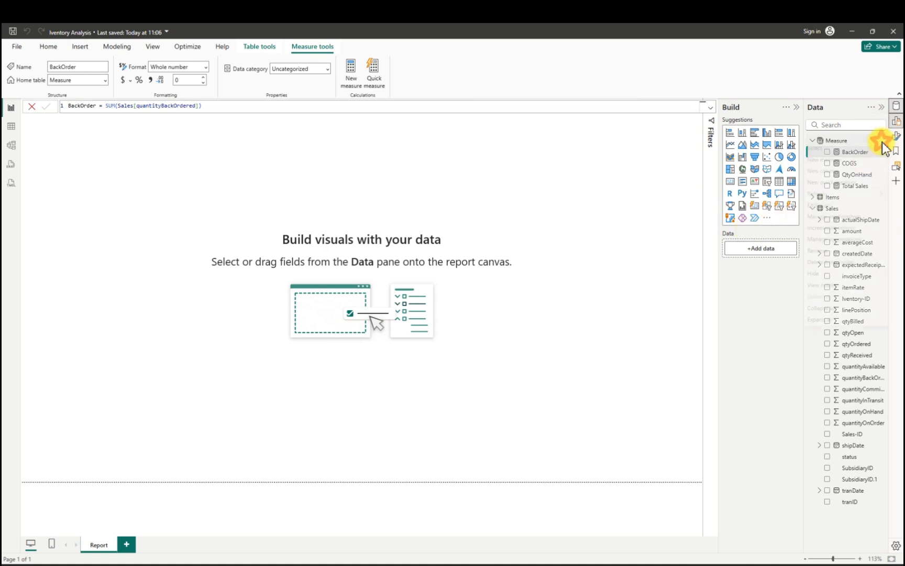
{"action": "left_click", "coordinate": [833, 158]}
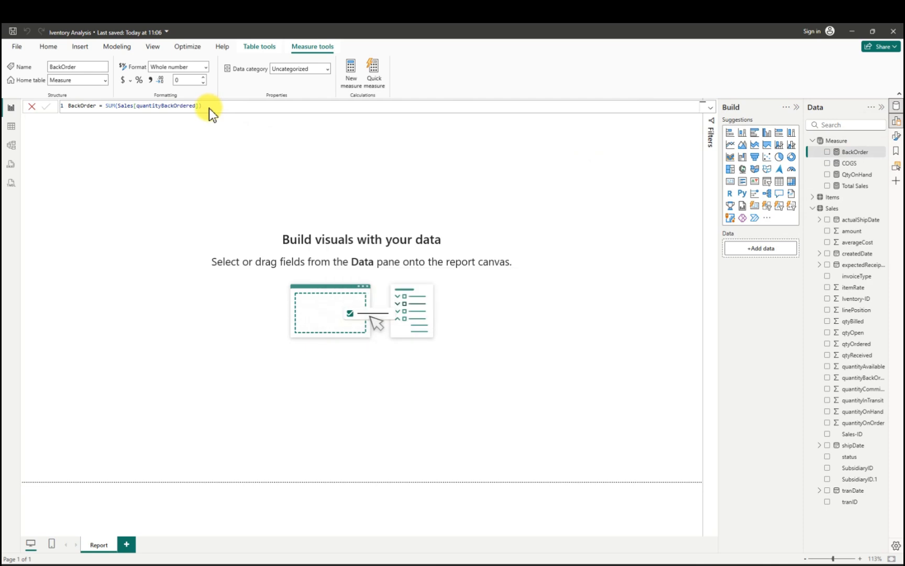
{"action": "key", "text": "BackSpace"}
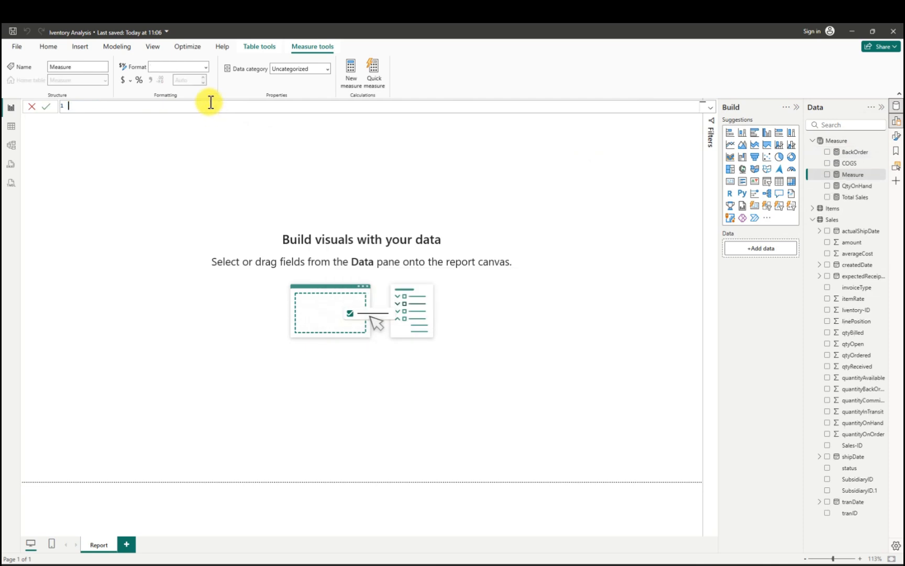
{"action": "type", "text": "Gross Profit = tot"}
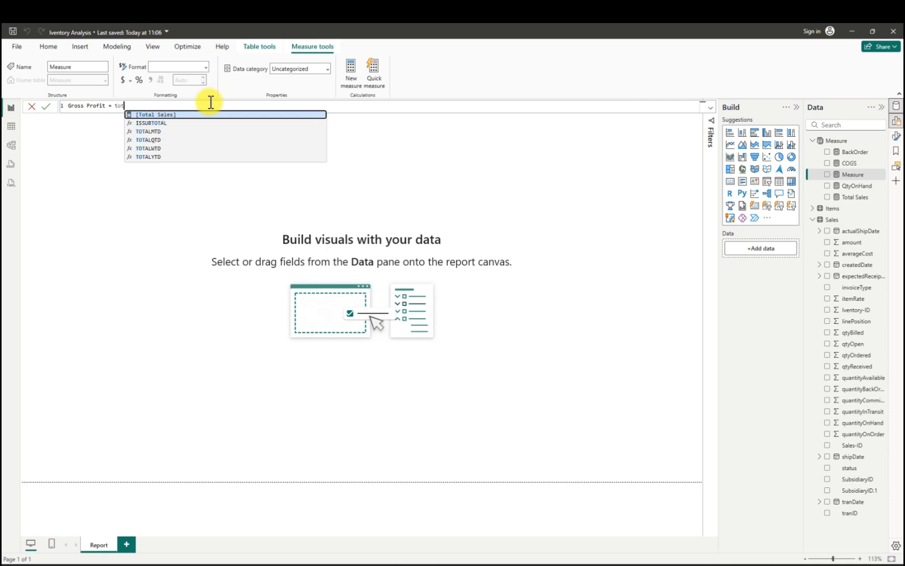
{"action": "key", "text": "Tab"}
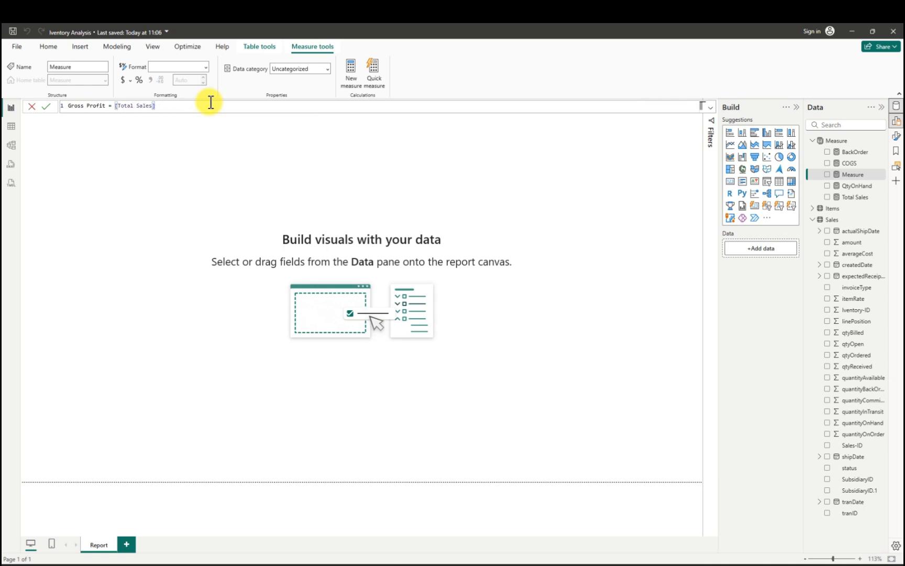
{"action": "type", "text": "- cos"}
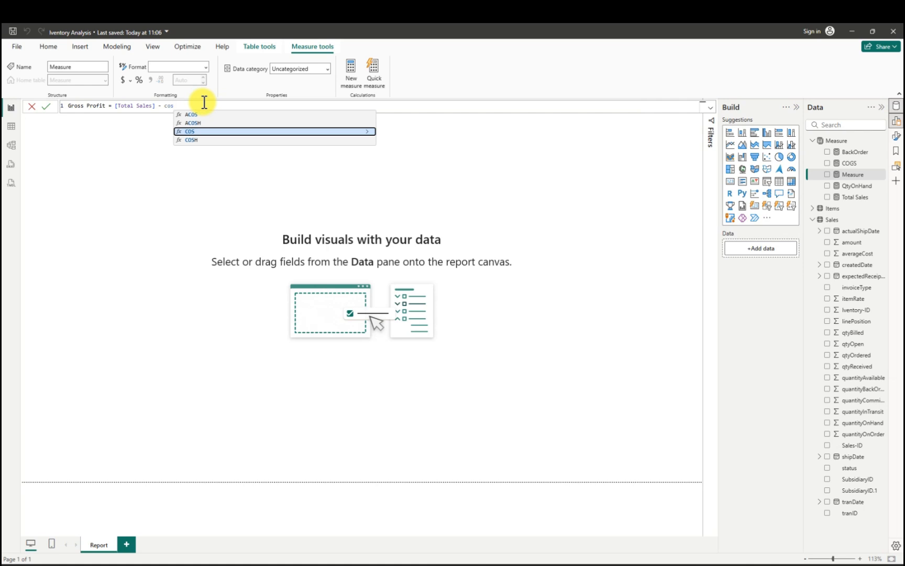
{"action": "key", "text": "BackSpace"}
{"action": "key", "text": "BackSpace"}
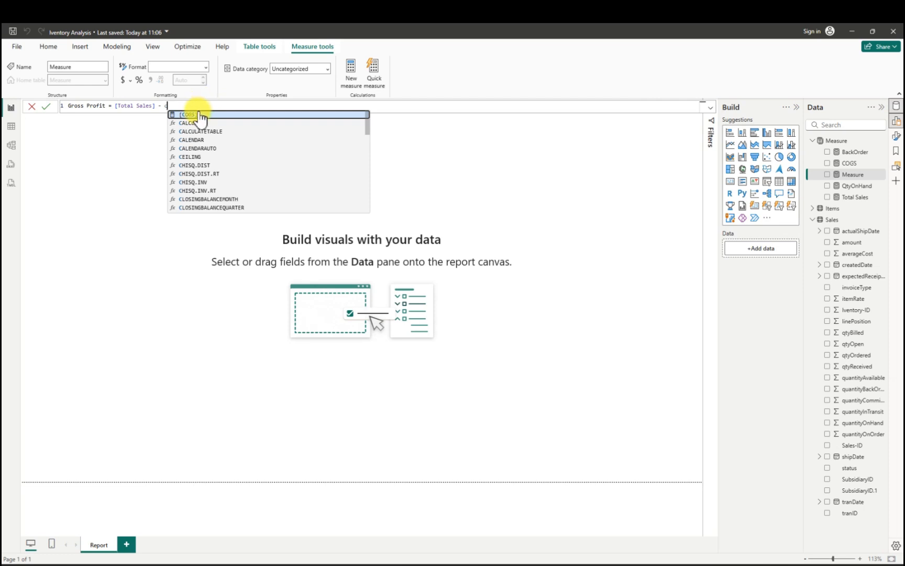
{"action": "left_click", "coordinate": [197, 115]}
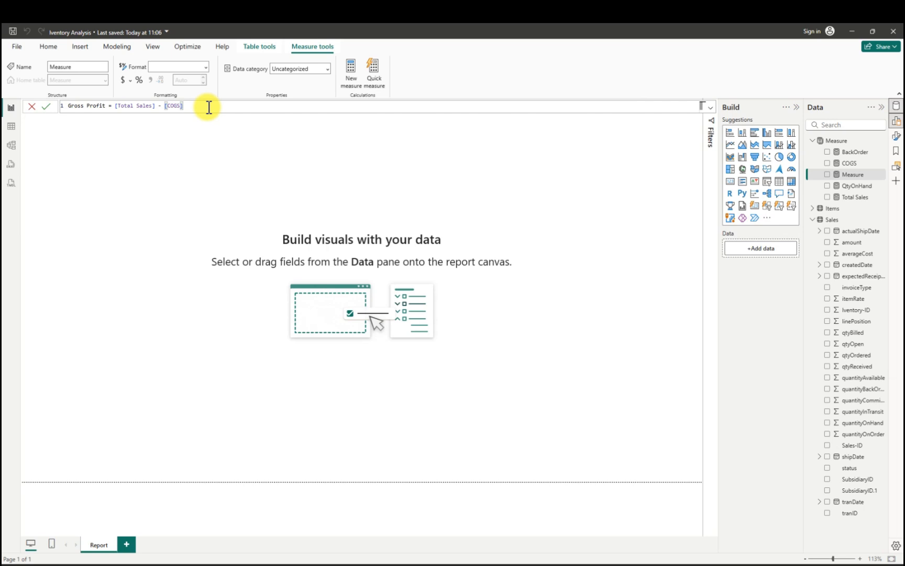
{"action": "left_click", "coordinate": [45, 107]}
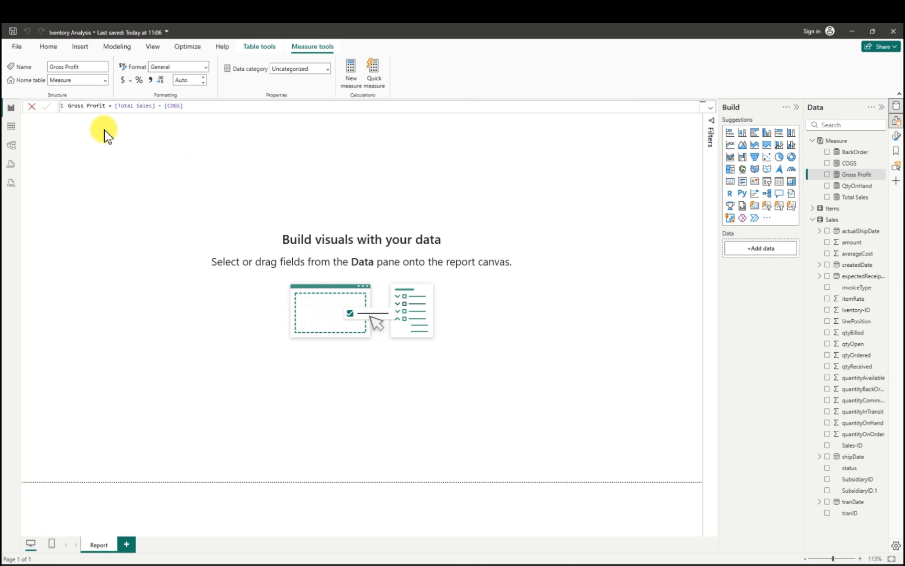
{"action": "left_click", "coordinate": [15, 31]}
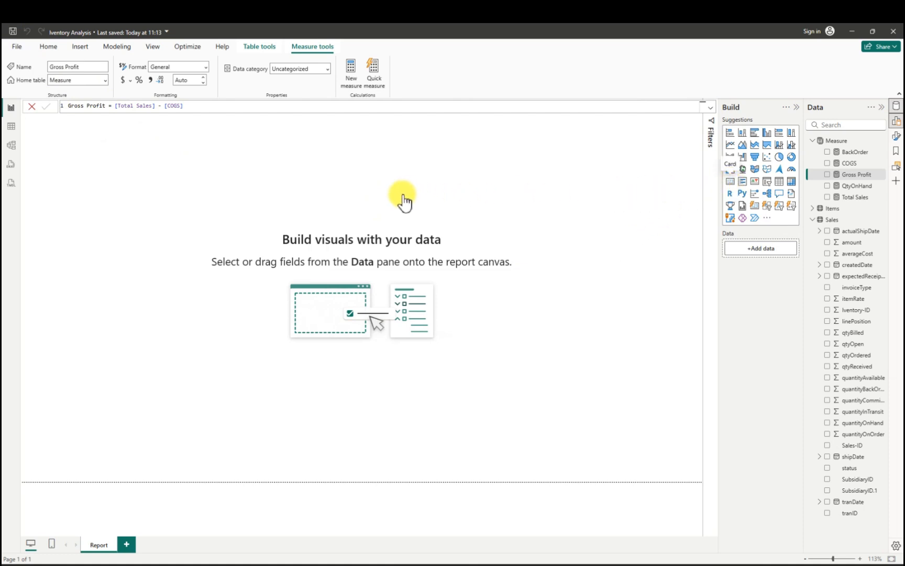
- Insert an empty Card visual on the report page, shrink it and place it near the page's upper-left area
{"action": "left_click", "coordinate": [139, 180]}
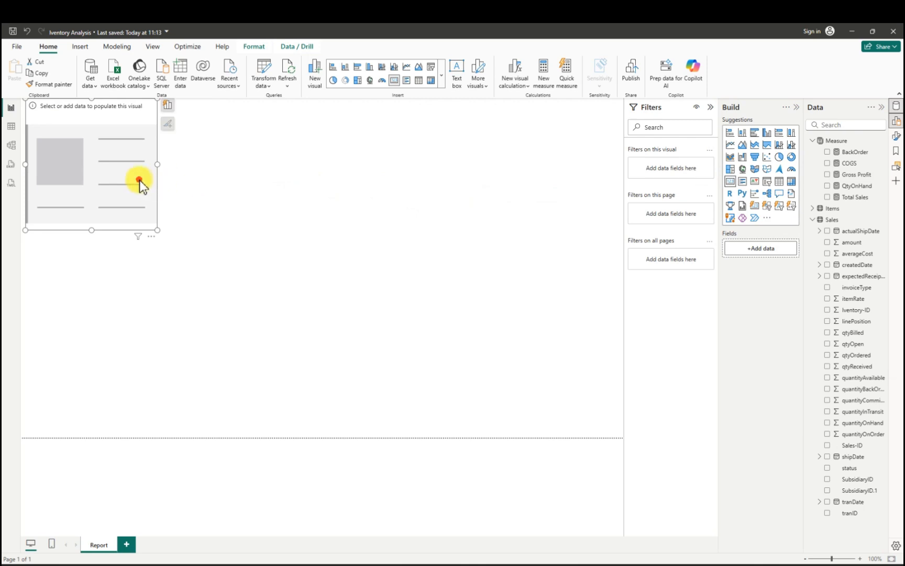
{"action": "left_click_drag", "start_coordinate": [140, 180], "coordinate": [167, 193]}
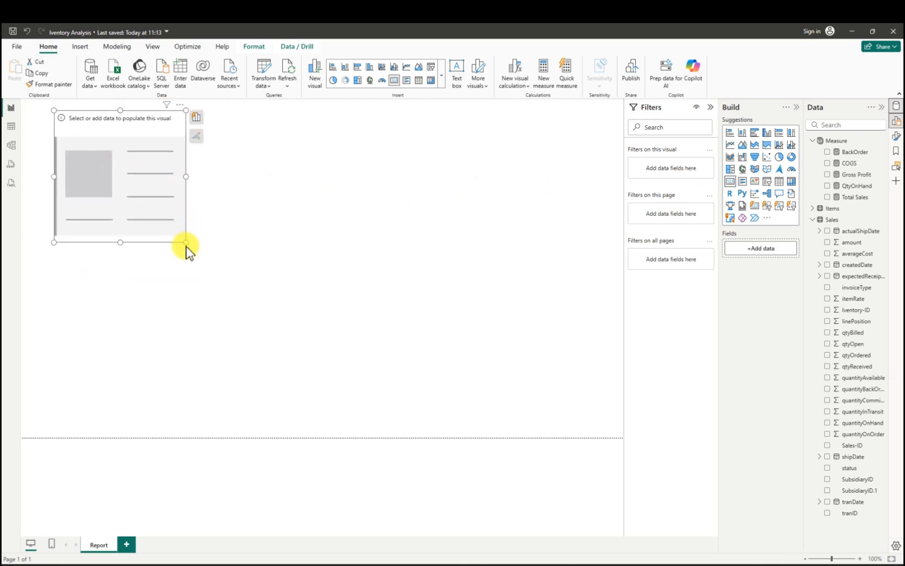
{"action": "left_click_drag", "start_coordinate": [186, 245], "coordinate": [175, 167]}
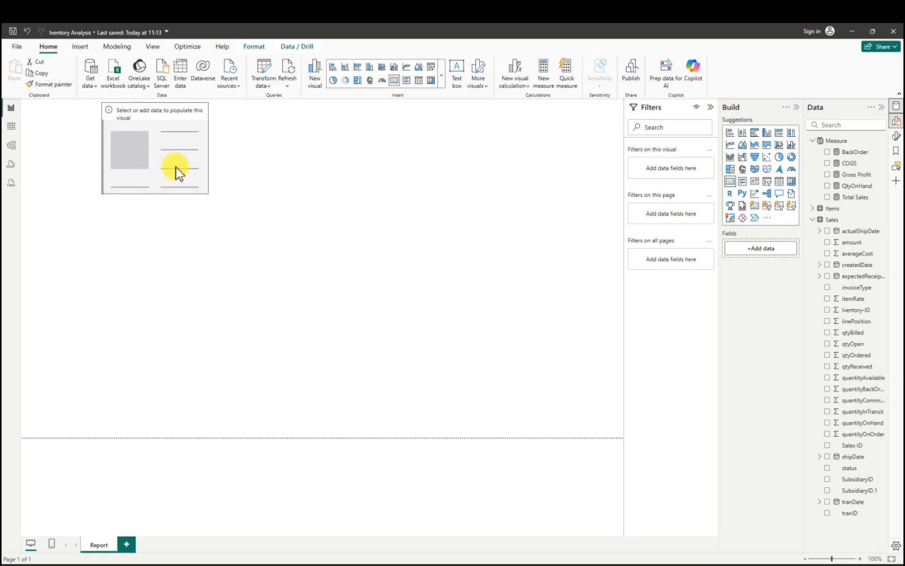
{"action": "left_click", "coordinate": [289, 188]}
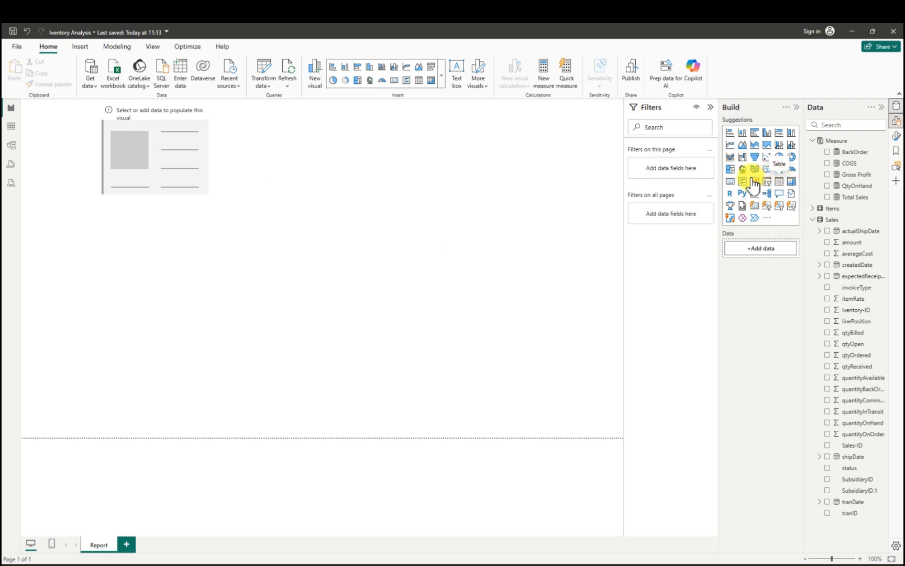
- Insert a Table visual below the card, add itemCategory from the Items table as its column, and widen it slightly
{"action": "left_click_drag", "start_coordinate": [190, 294], "coordinate": [205, 265]}
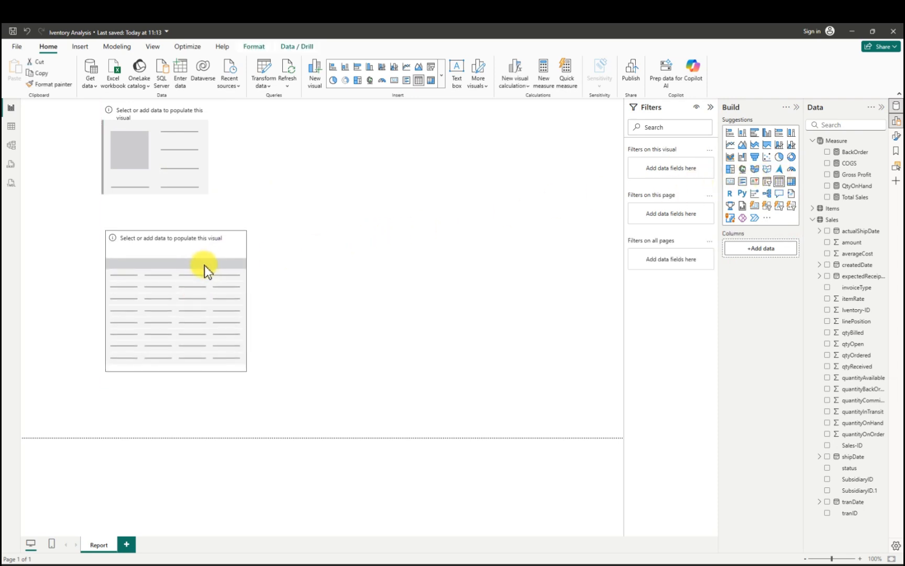
{"action": "left_click", "coordinate": [813, 220]}
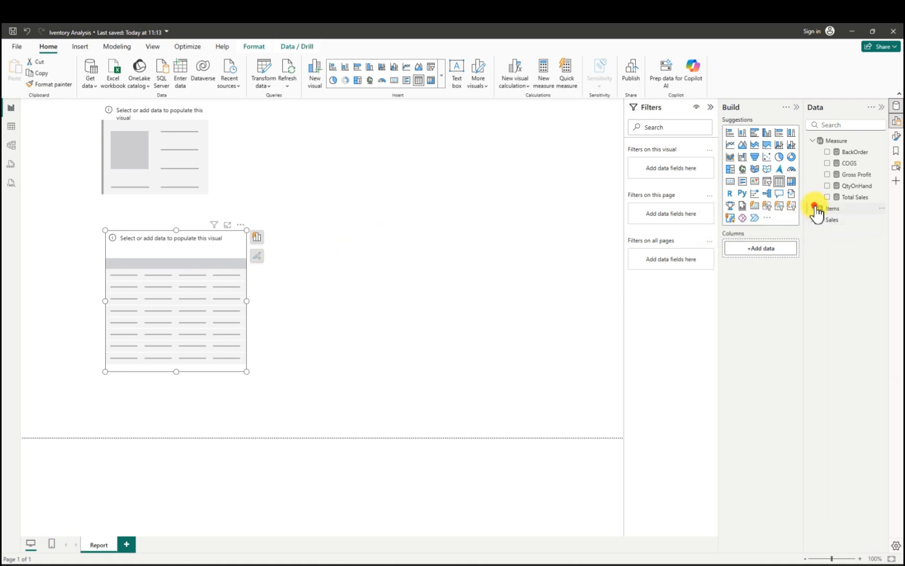
{"action": "left_click", "coordinate": [815, 210]}
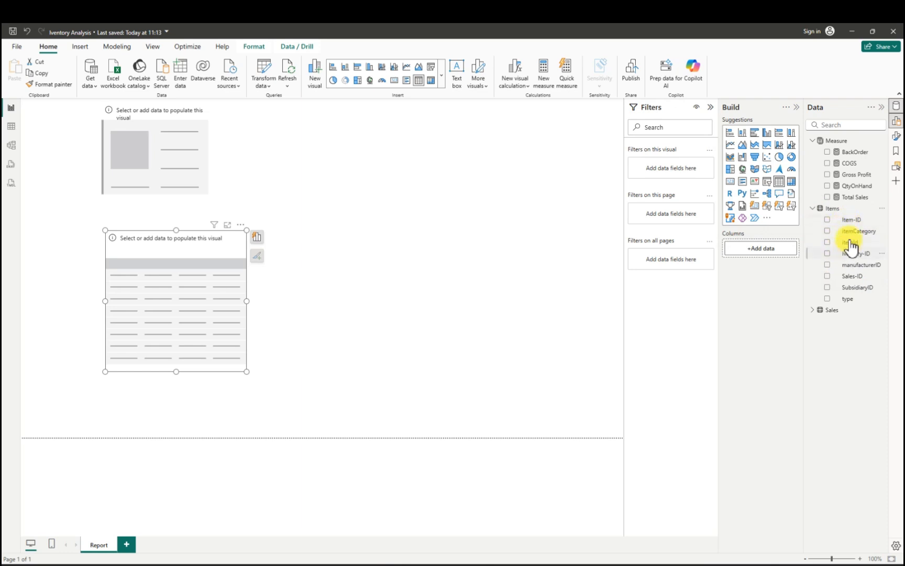
{"action": "left_click", "coordinate": [828, 231]}
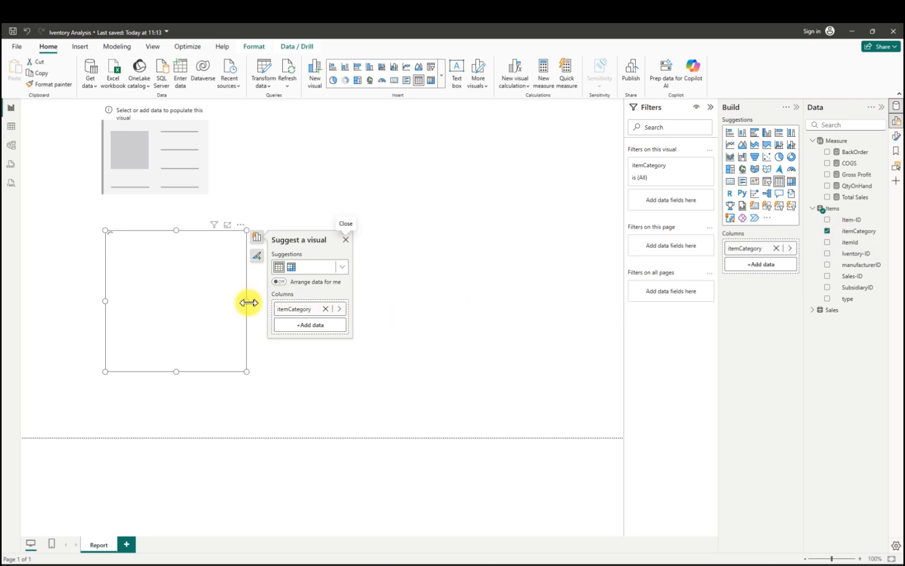
{"action": "left_click_drag", "start_coordinate": [249, 303], "coordinate": [264, 302]}
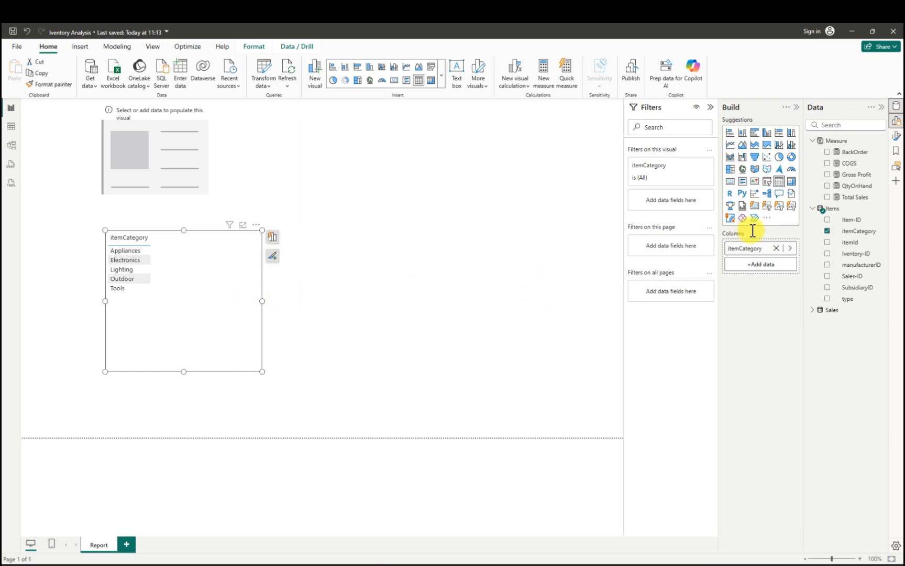
- Add the Total Sales, QtyOnHand and BackOrder measures to the table visual and widen it to fit the columns
{"action": "left_click", "coordinate": [828, 198]}
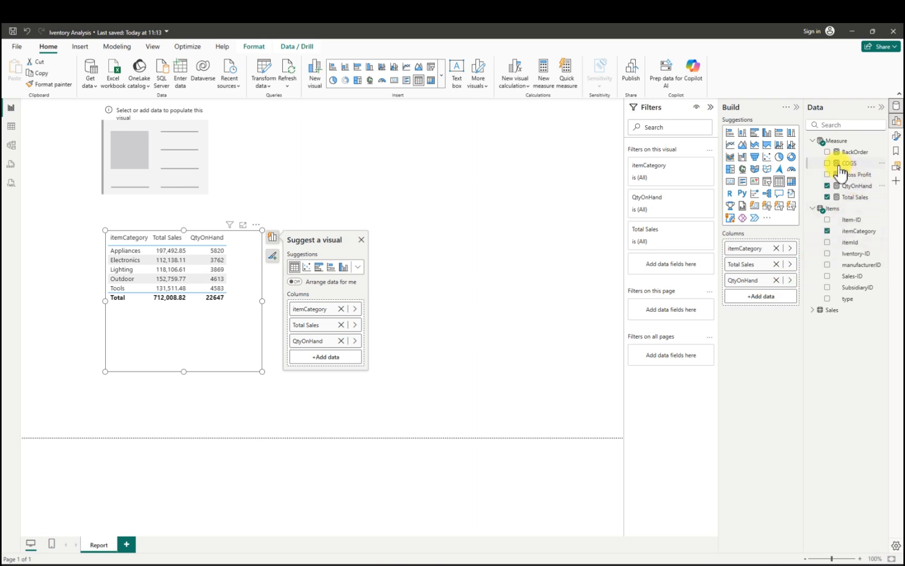
{"action": "left_click", "coordinate": [827, 151]}
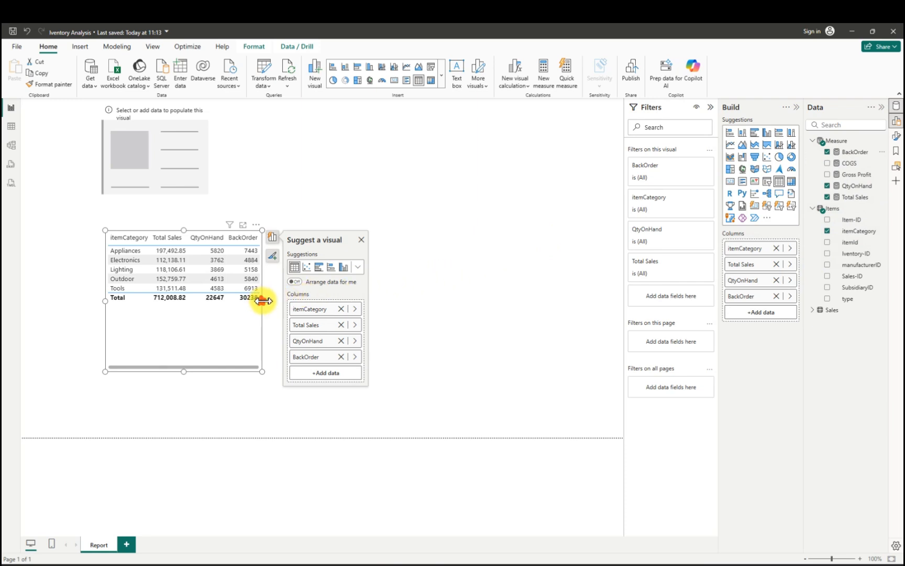
{"action": "left_click_drag", "start_coordinate": [262, 300], "coordinate": [288, 301]}
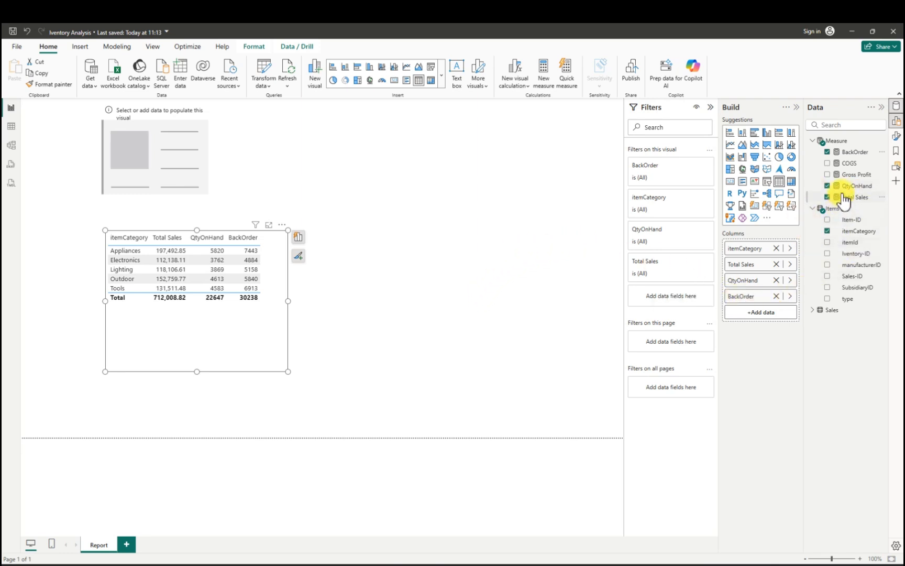
- Add the COGS and Gross Profit measures to the table visual and resize it to fit closely around its data
{"action": "left_click", "coordinate": [828, 164]}
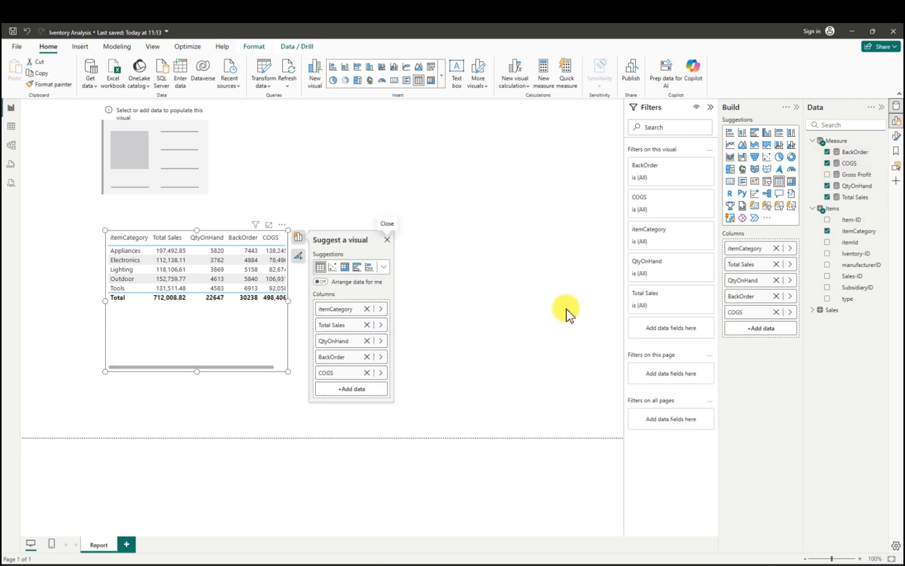
{"action": "left_click_drag", "start_coordinate": [288, 301], "coordinate": [382, 308]}
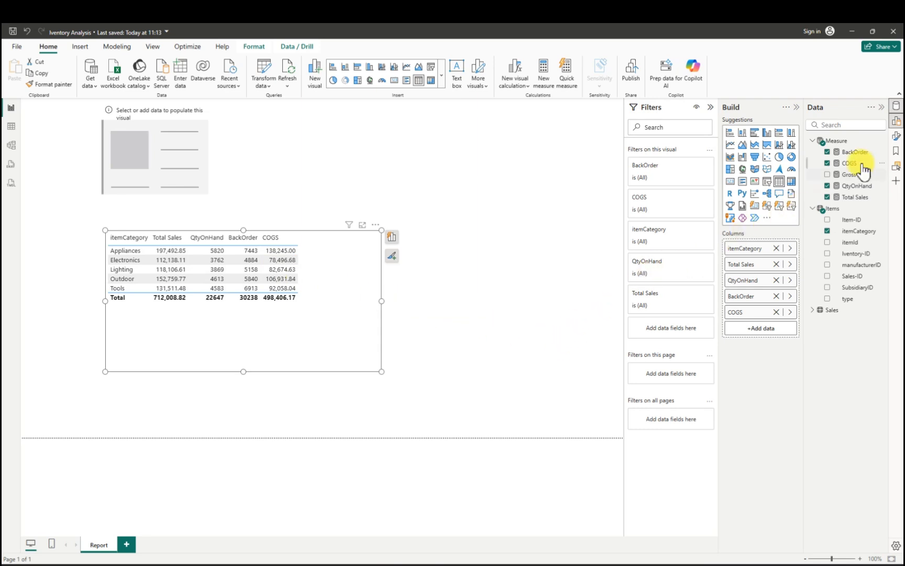
{"action": "left_click", "coordinate": [828, 174]}
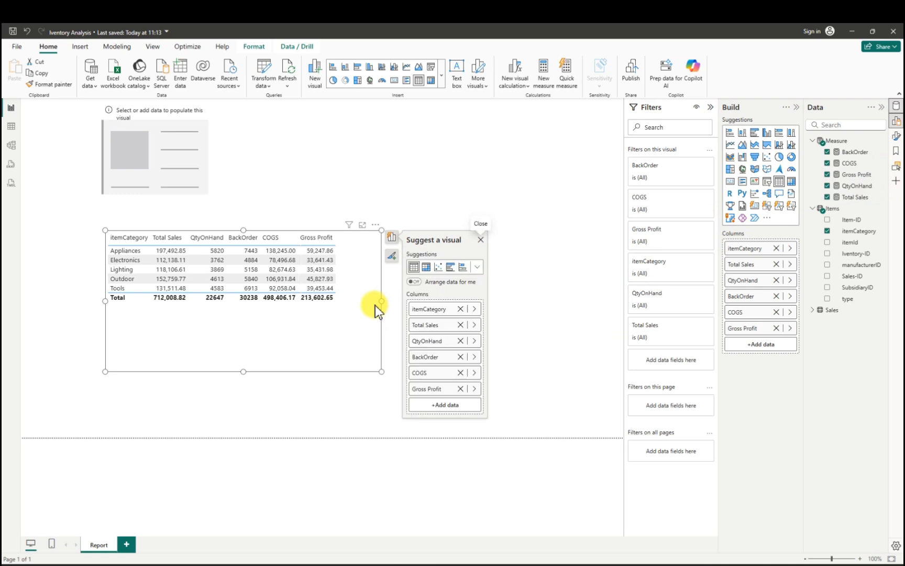
{"action": "left_click_drag", "start_coordinate": [383, 304], "coordinate": [439, 299]}
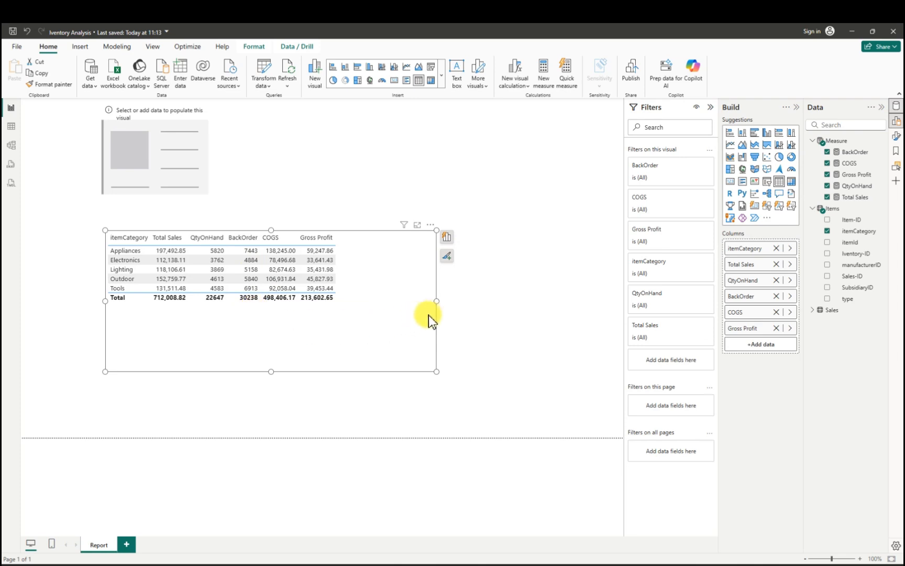
{"action": "left_click_drag", "start_coordinate": [437, 303], "coordinate": [345, 299]}
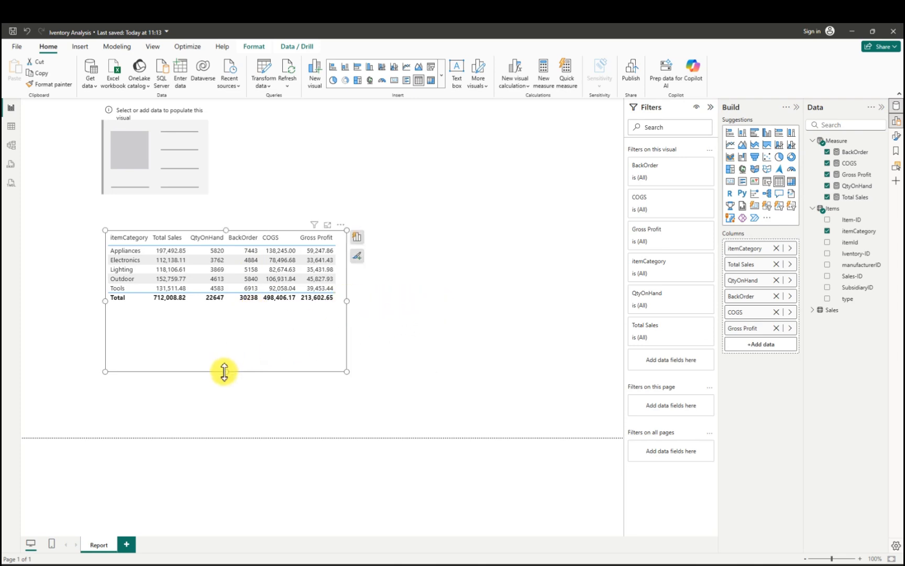
{"action": "left_click_drag", "start_coordinate": [225, 371], "coordinate": [240, 326]}
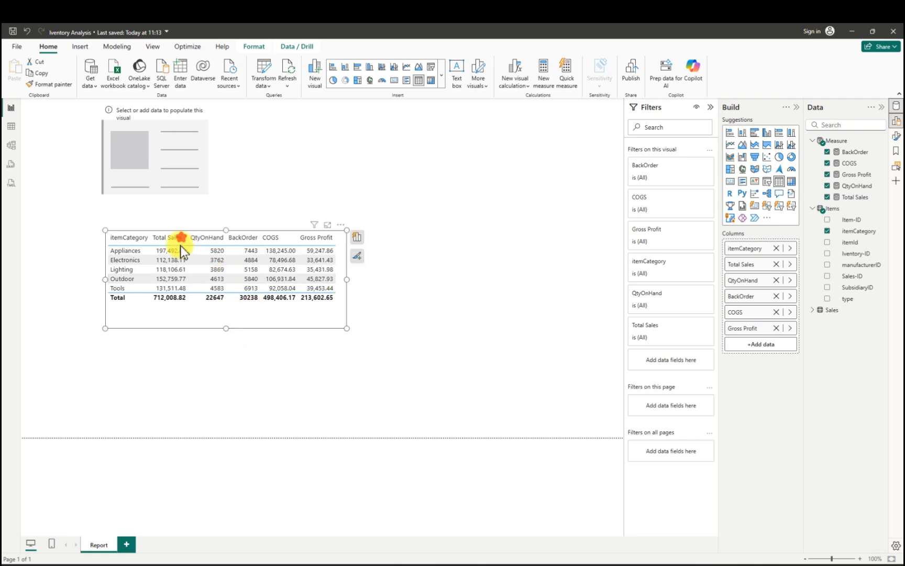
- Move the table visual down to the page's lower-left area and save the report
{"action": "left_click", "coordinate": [195, 327]}
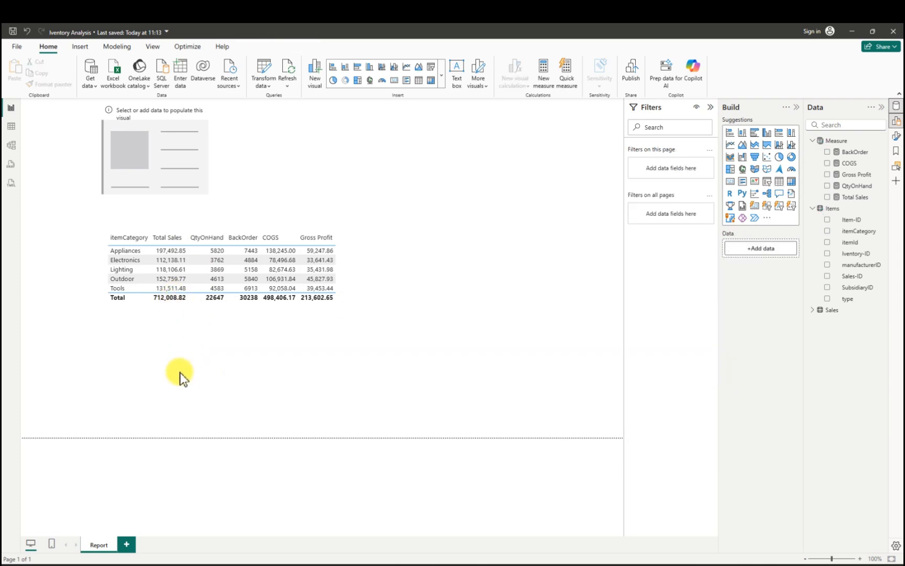
{"action": "left_click", "coordinate": [215, 292]}
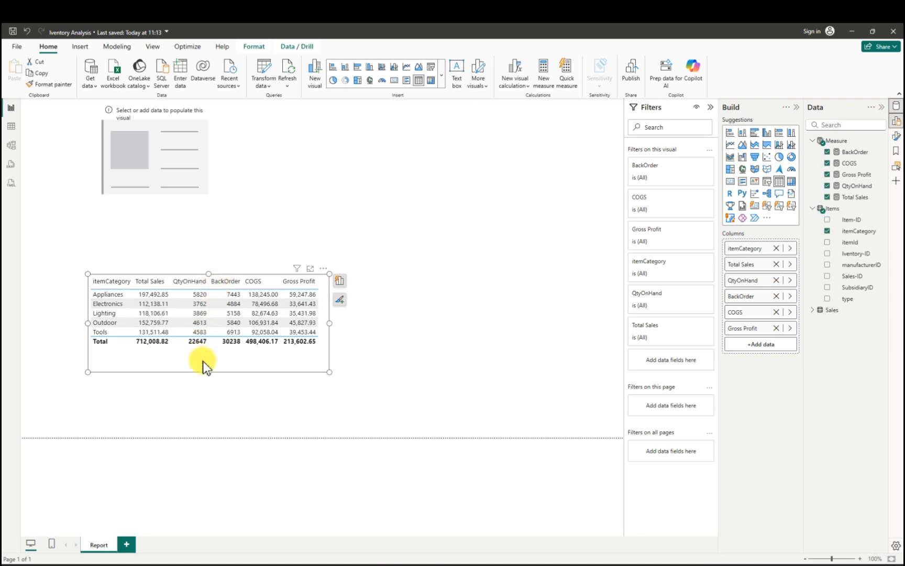
{"action": "left_click_drag", "start_coordinate": [198, 370], "coordinate": [155, 426]}
{"action": "left_click", "coordinate": [344, 400]}
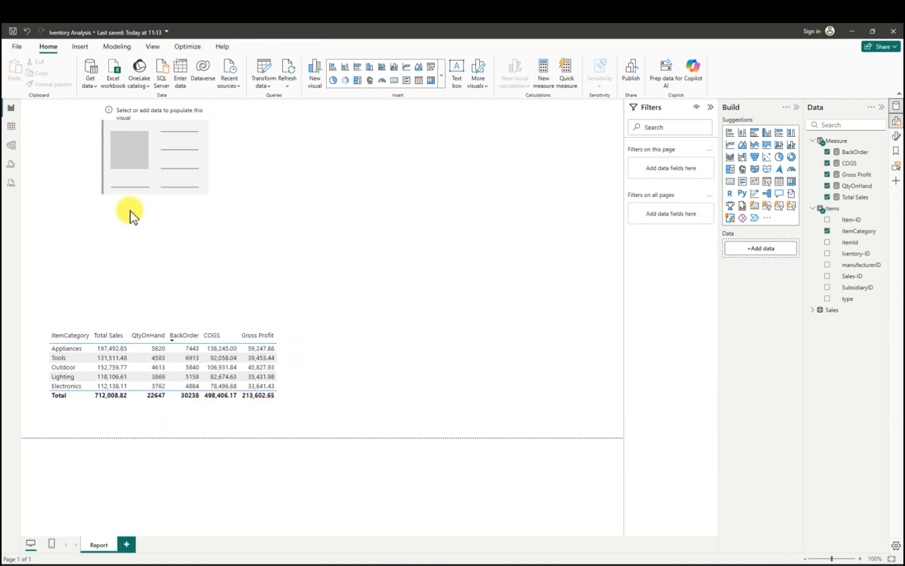
{"action": "left_click", "coordinate": [11, 31]}
- Add the Total Sales measure to the empty card visual and resize the card so its value fits
{"action": "left_click", "coordinate": [166, 145]}
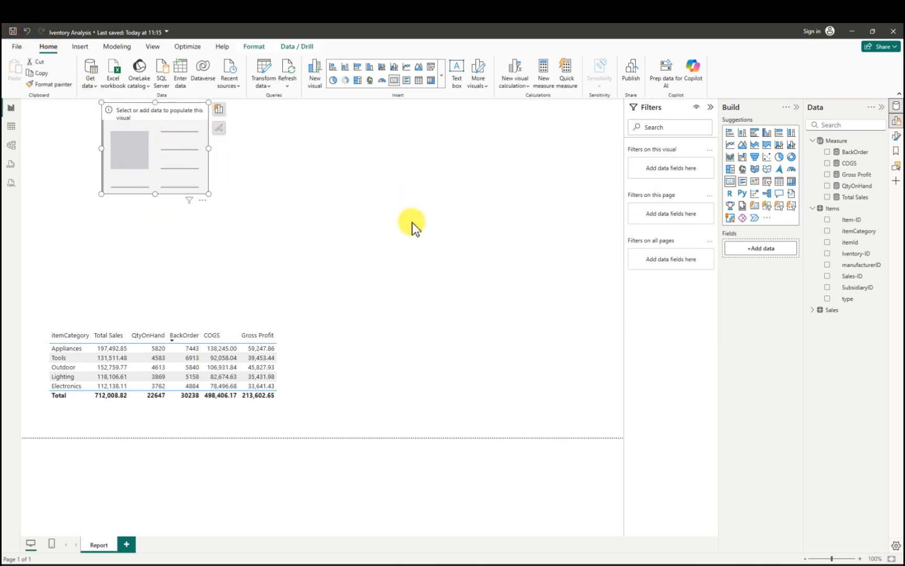
{"action": "left_click", "coordinate": [827, 197]}
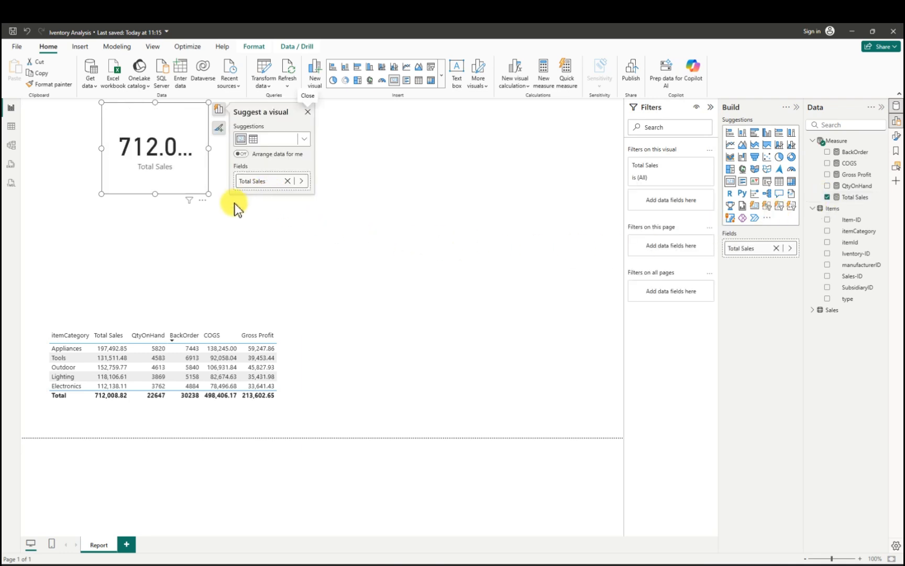
{"action": "left_click_drag", "start_coordinate": [209, 194], "coordinate": [170, 204]}
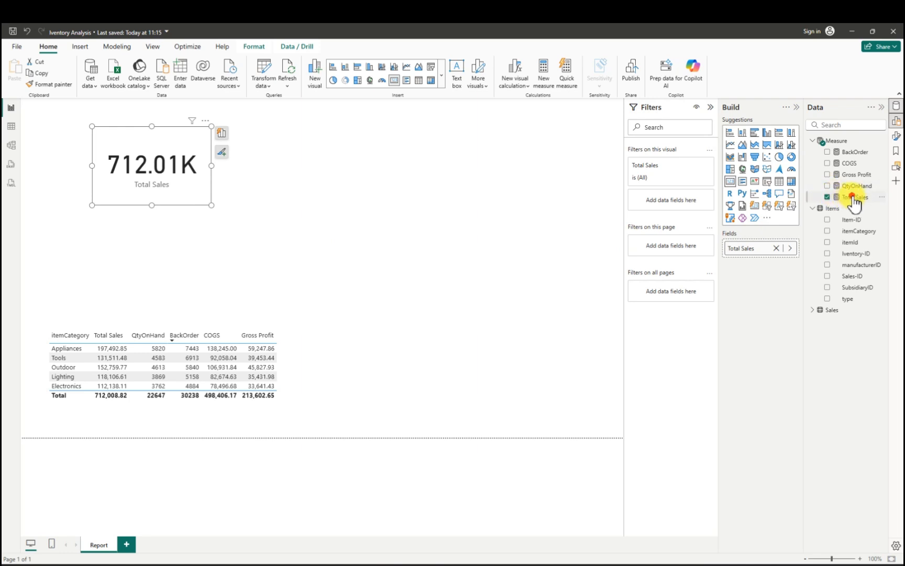
- Format the Total Sales measure as Euro (€ 123) currency with 0 decimal places
{"action": "left_click", "coordinate": [852, 197]}
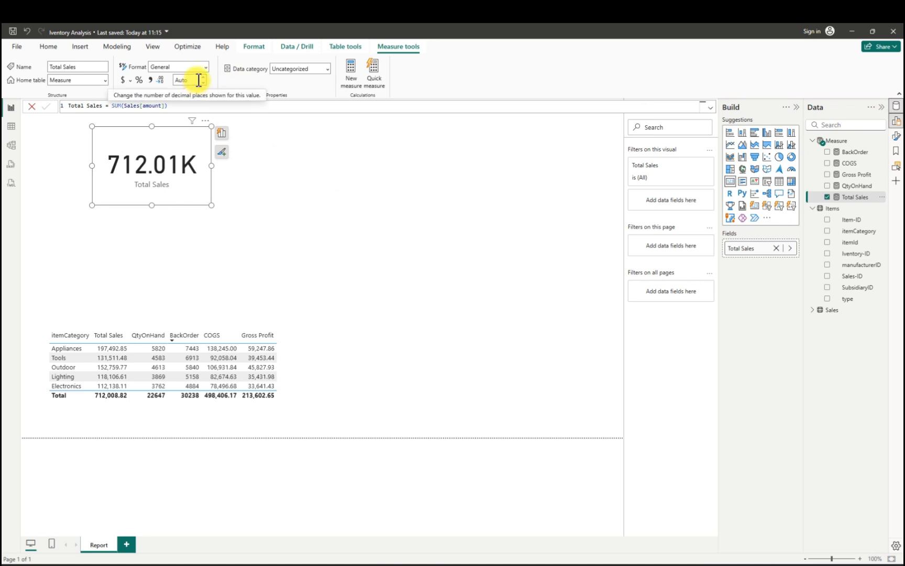
{"action": "left_click", "coordinate": [198, 79]}
{"action": "left_click", "coordinate": [290, 159]}
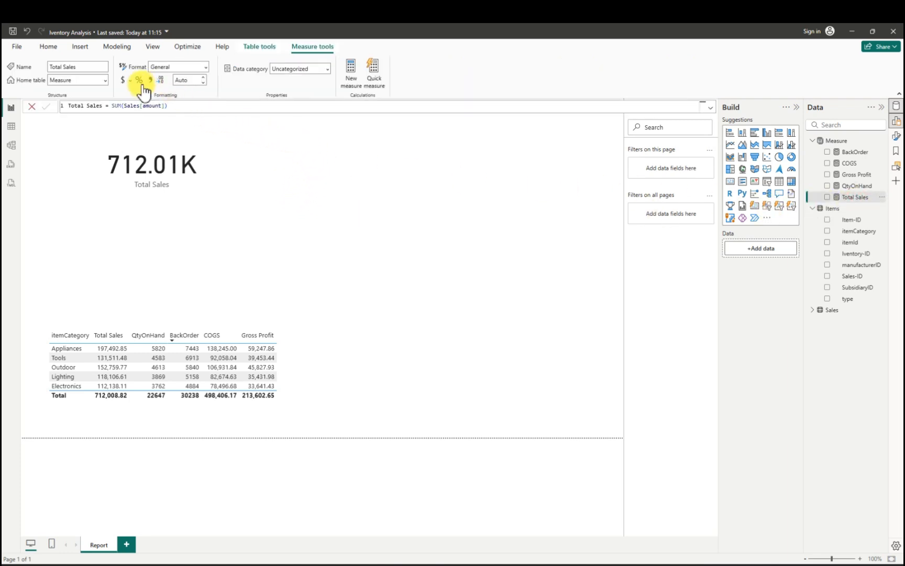
{"action": "left_click", "coordinate": [130, 81]}
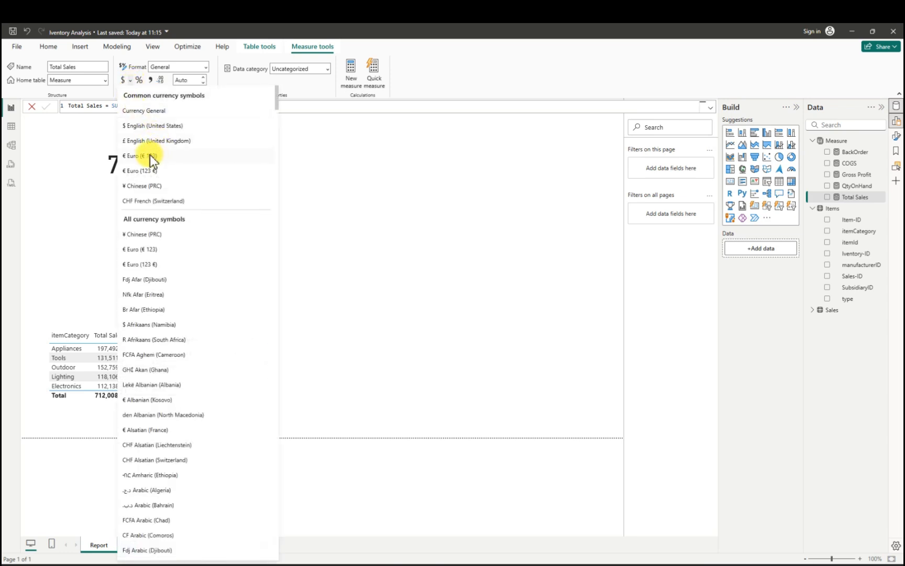
{"action": "left_click", "coordinate": [151, 157]}
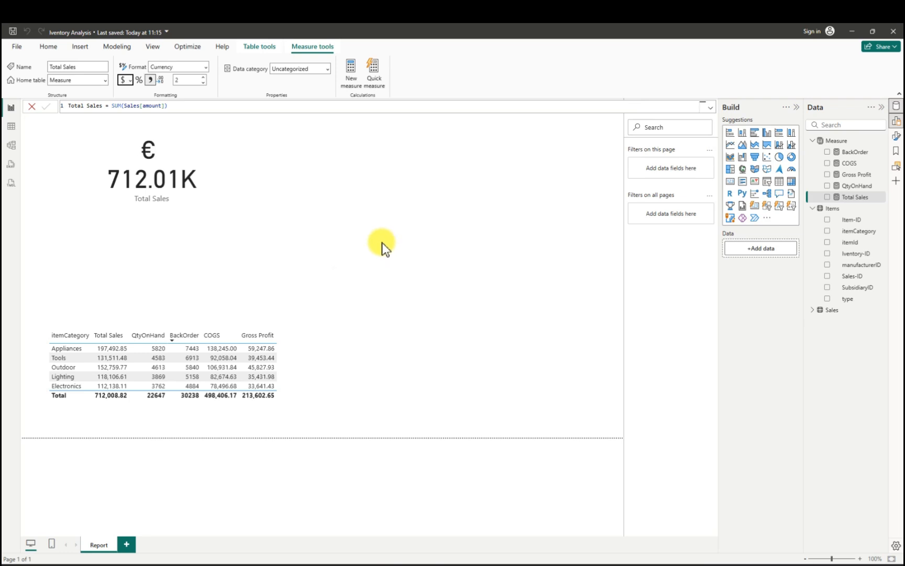
{"action": "left_click", "coordinate": [203, 83]}
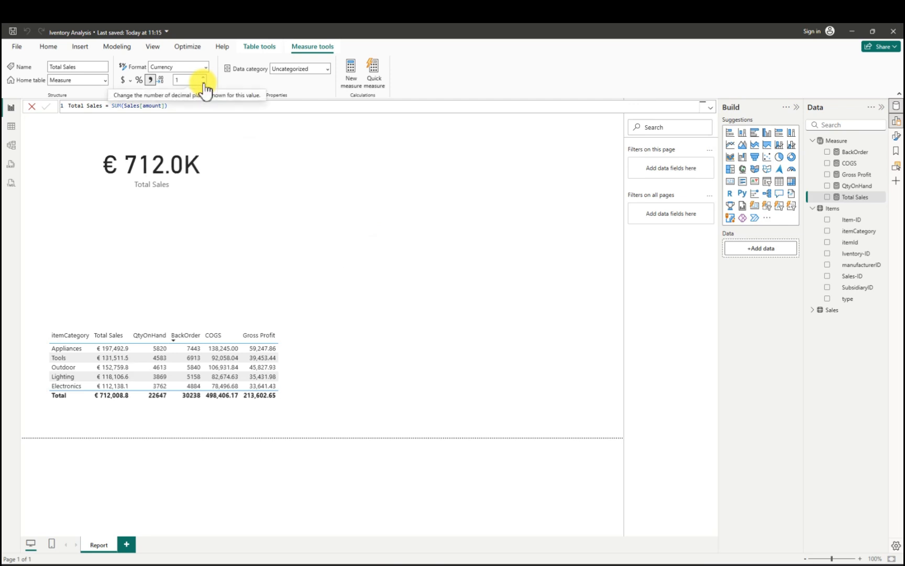
{"action": "left_click", "coordinate": [203, 83]}
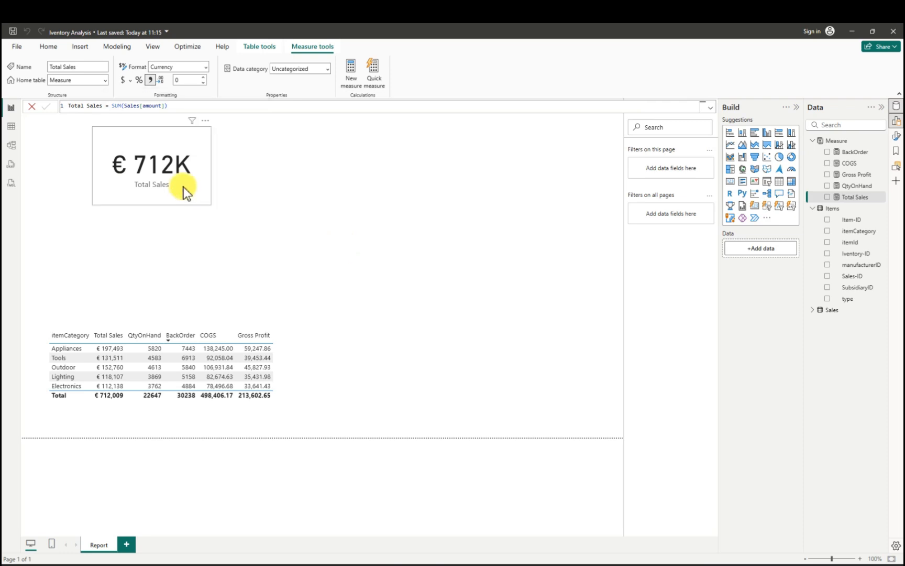
- Turn off the background and the category label of the Total Sales card
{"action": "left_click", "coordinate": [199, 158]}
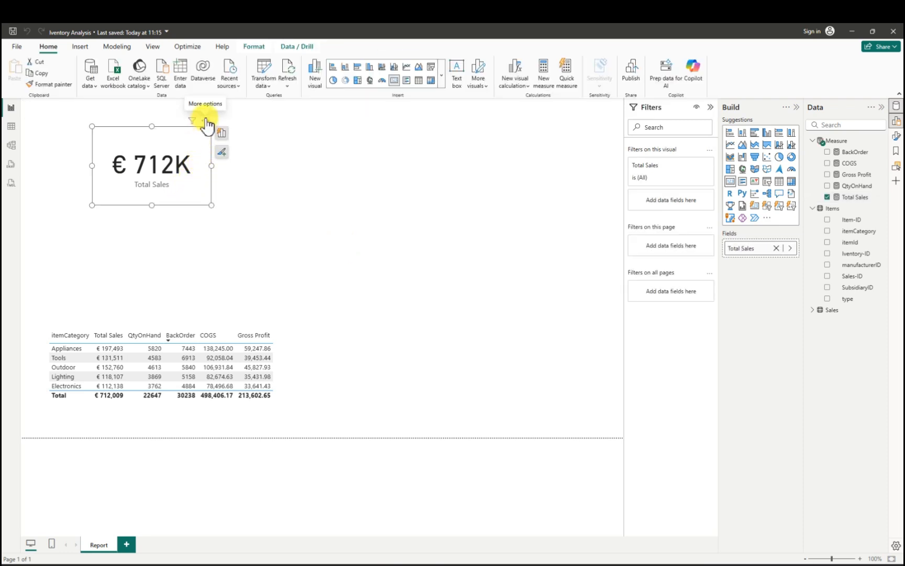
{"action": "left_click", "coordinate": [206, 121]}
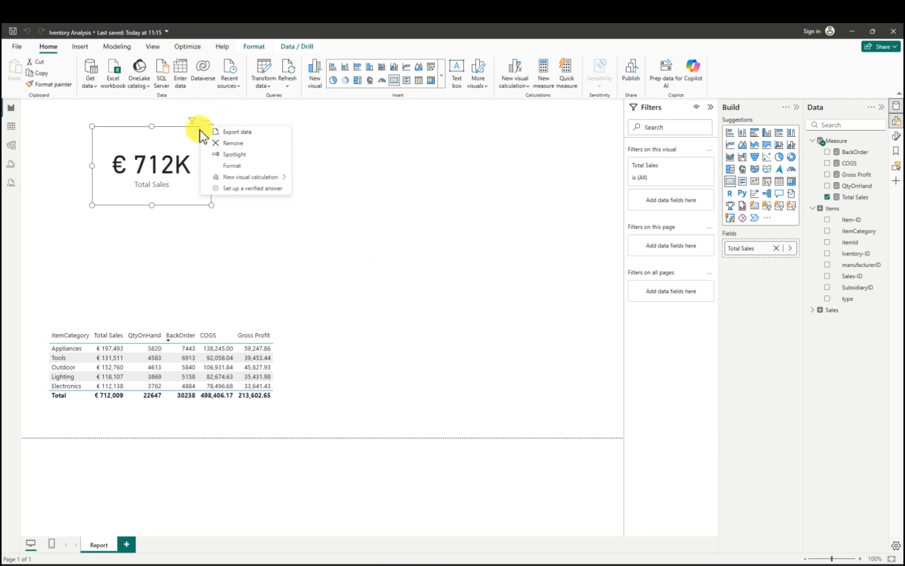
{"action": "left_click", "coordinate": [233, 165]}
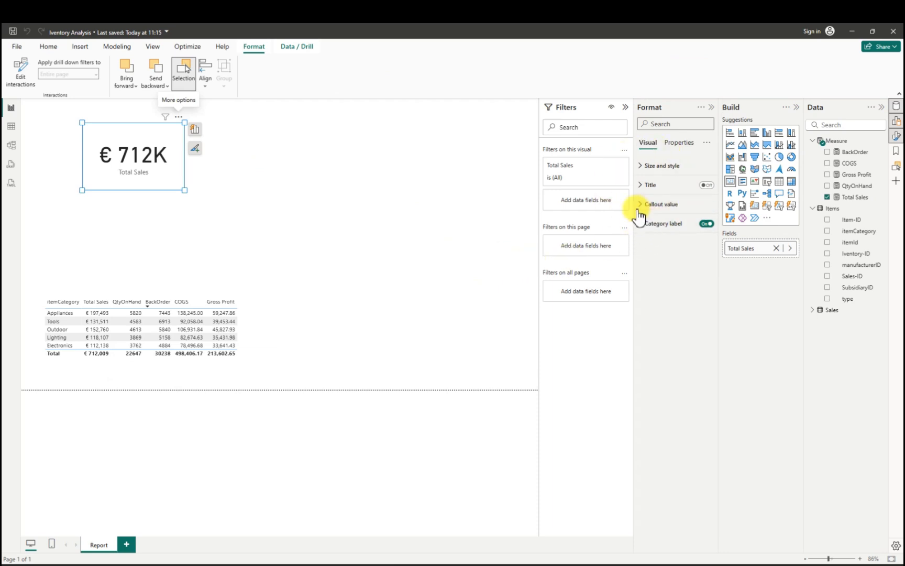
{"action": "left_click", "coordinate": [642, 166]}
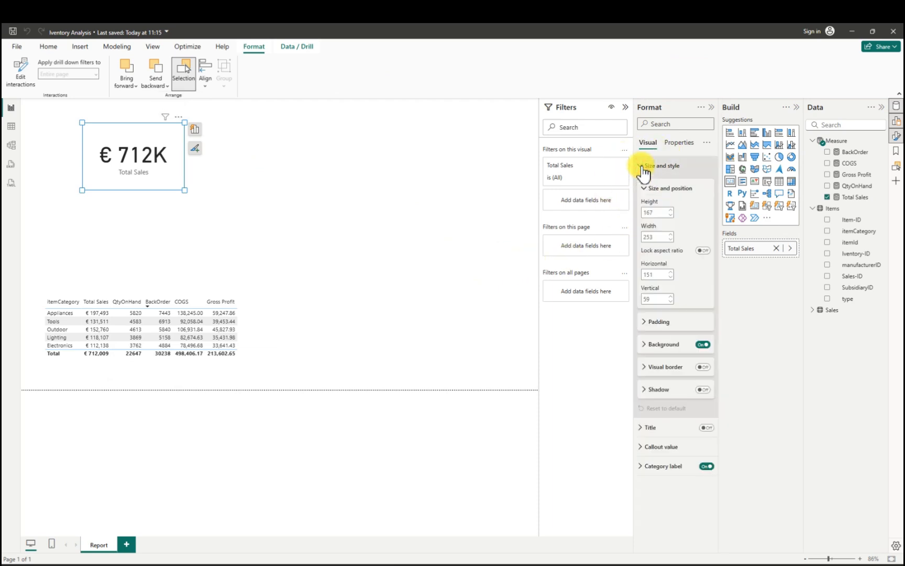
{"action": "left_click", "coordinate": [698, 344]}
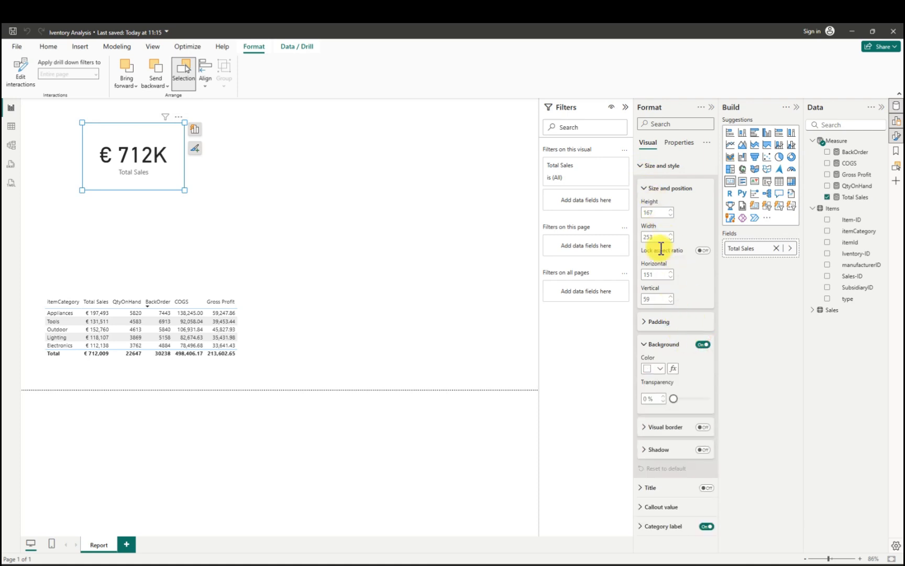
{"action": "left_click", "coordinate": [702, 345]}
{"action": "left_click", "coordinate": [642, 166]}
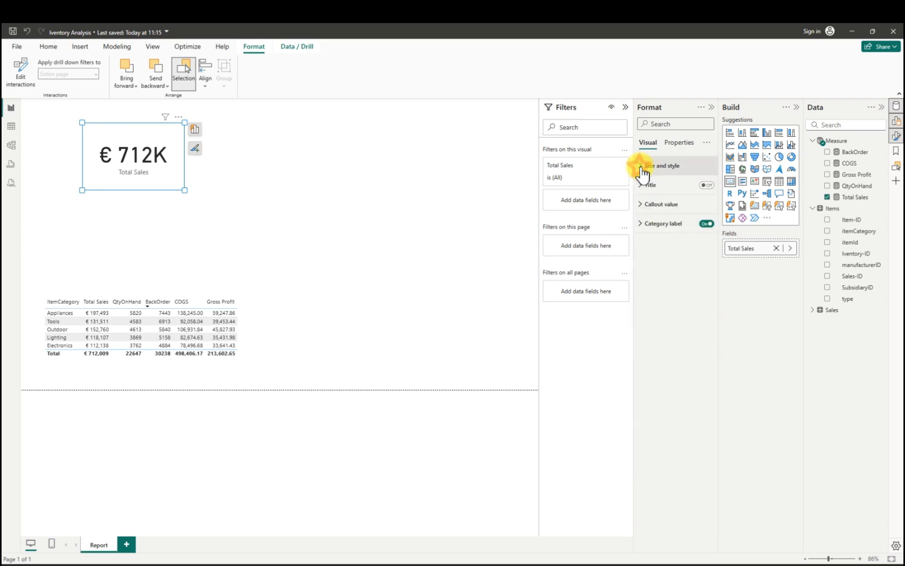
{"action": "left_click", "coordinate": [641, 225]}
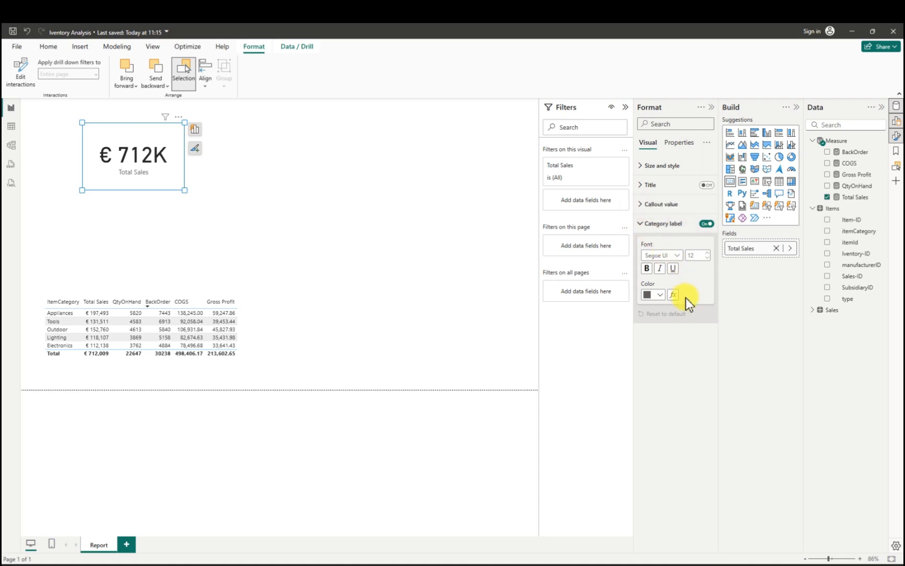
{"action": "left_click", "coordinate": [707, 224]}
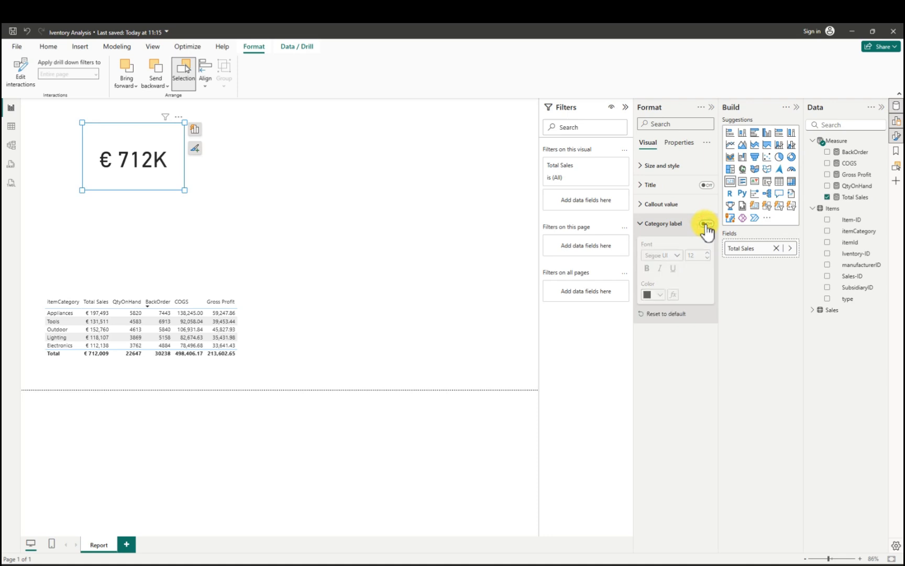
- Set the card's callout value font size to 30 and shrink the card around it
{"action": "left_click", "coordinate": [641, 204]}
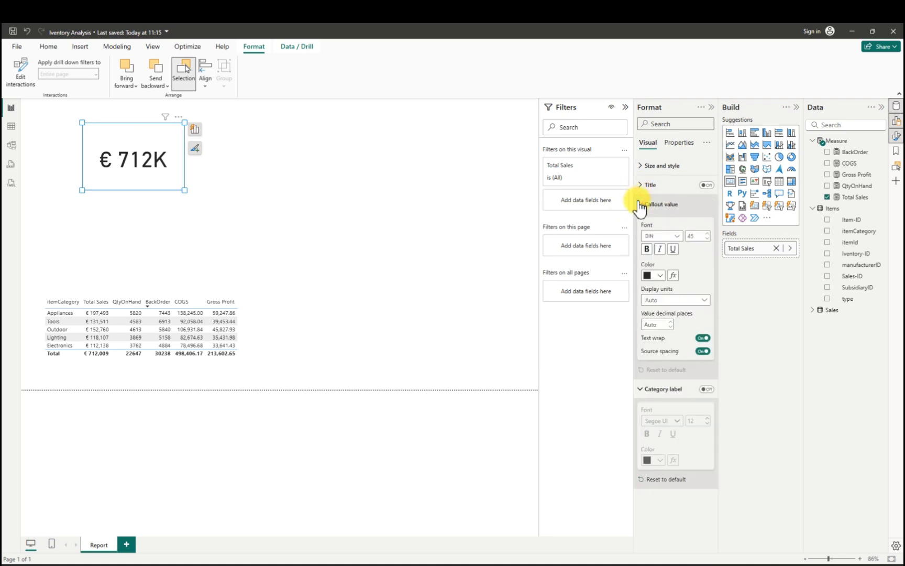
{"action": "left_click", "coordinate": [701, 237]}
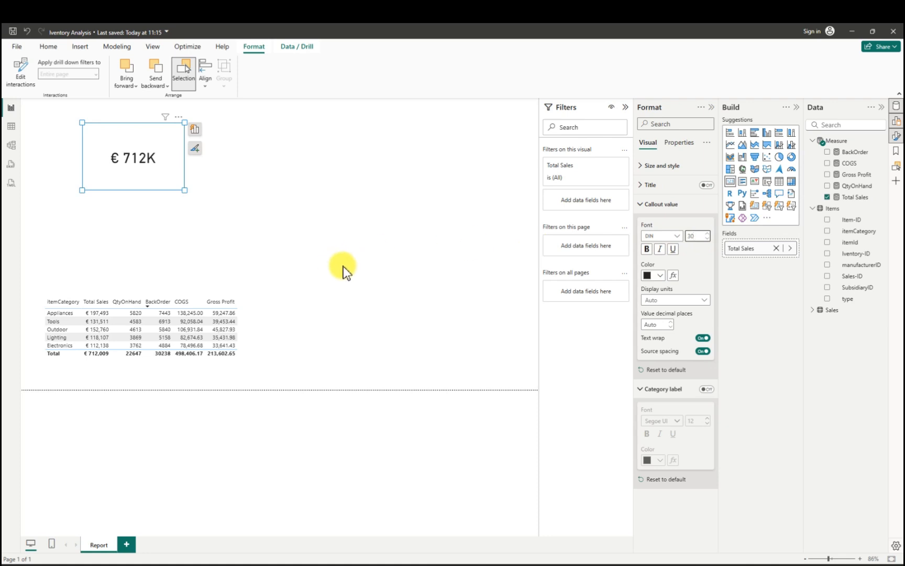
{"action": "left_click_drag", "start_coordinate": [183, 191], "coordinate": [172, 161]}
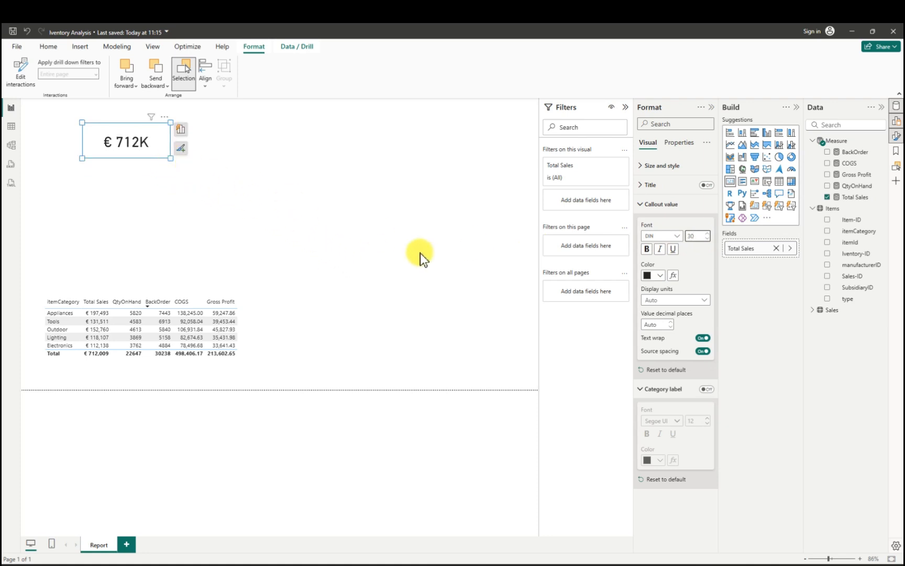
- Give the card a centered title reading Total Sales and shrink the card to fit its contents
{"action": "left_click", "coordinate": [706, 185]}
{"action": "left_click", "coordinate": [643, 186]}
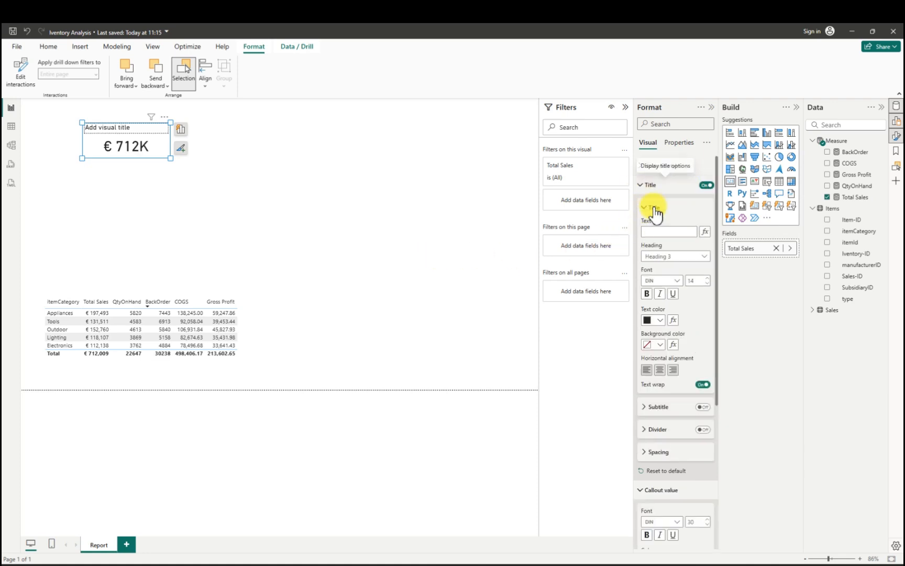
{"action": "left_click", "coordinate": [662, 229]}
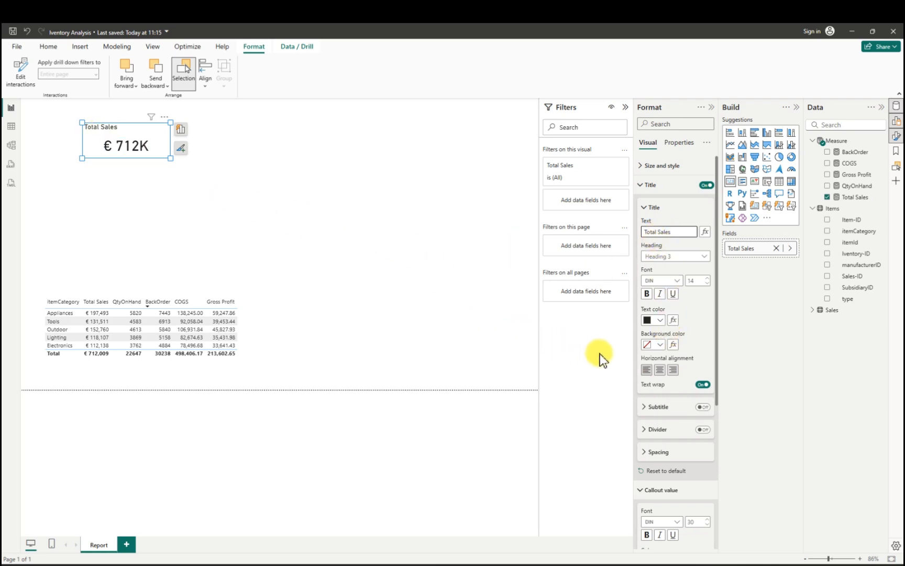
{"action": "left_click", "coordinate": [658, 370]}
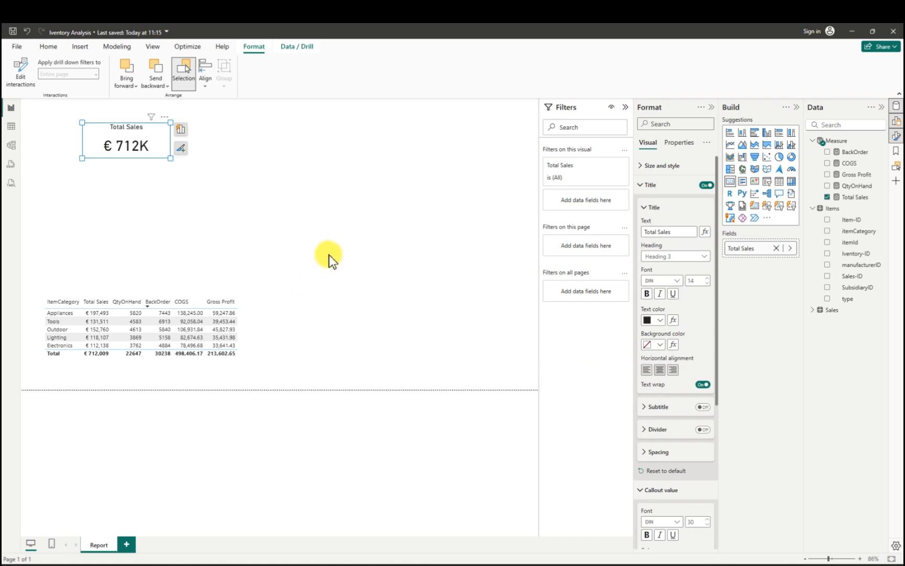
{"action": "left_click_drag", "start_coordinate": [170, 158], "coordinate": [150, 151]}
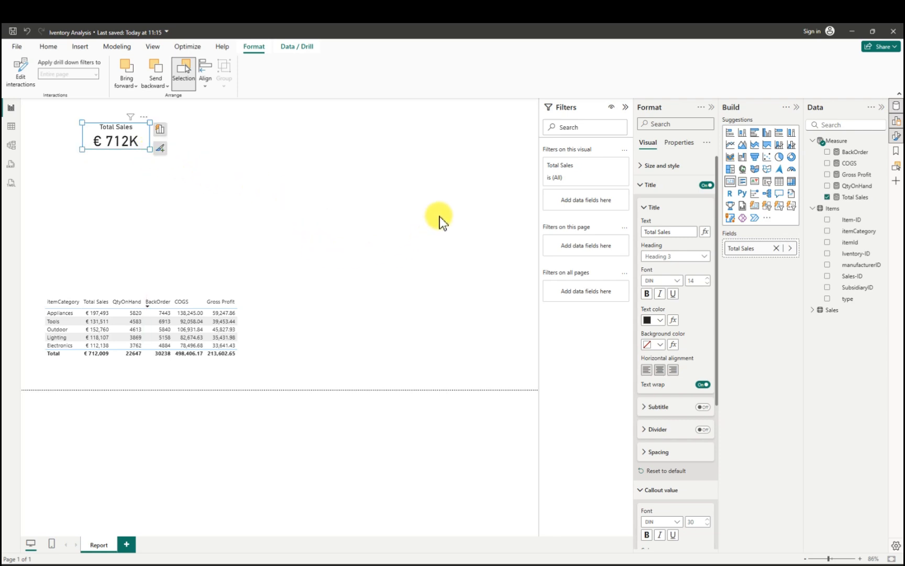
- Turn on the shadow for the Total Sales card and save the report
{"action": "left_click", "coordinate": [645, 184]}
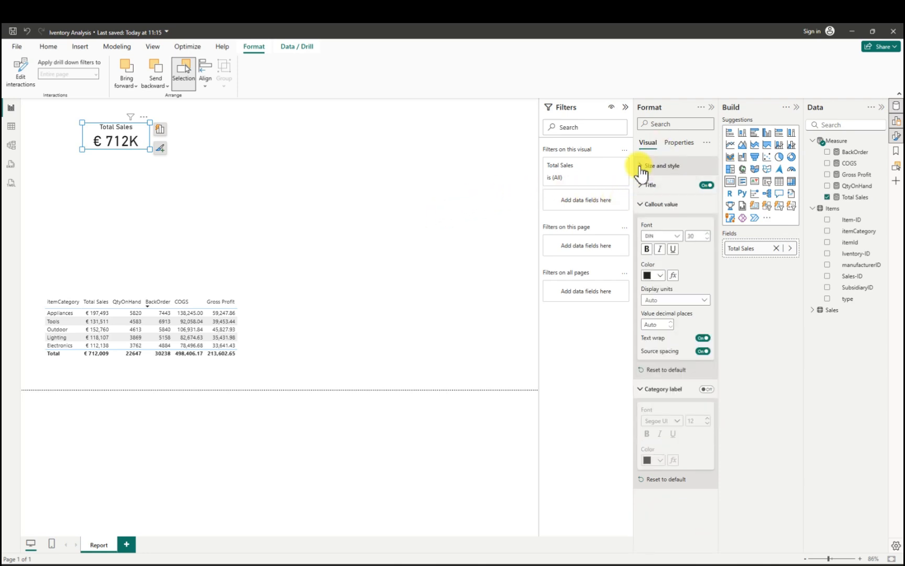
{"action": "left_click", "coordinate": [648, 168]}
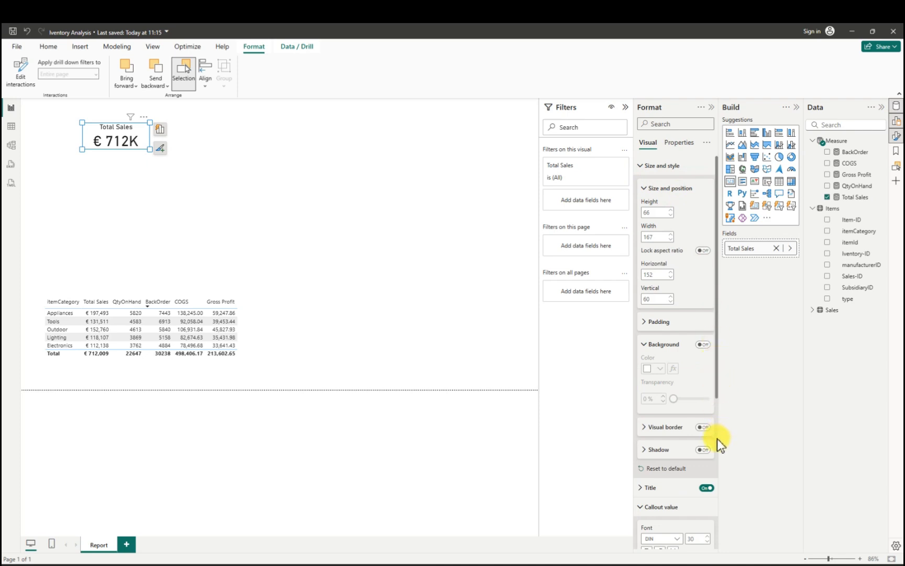
{"action": "left_click", "coordinate": [702, 450]}
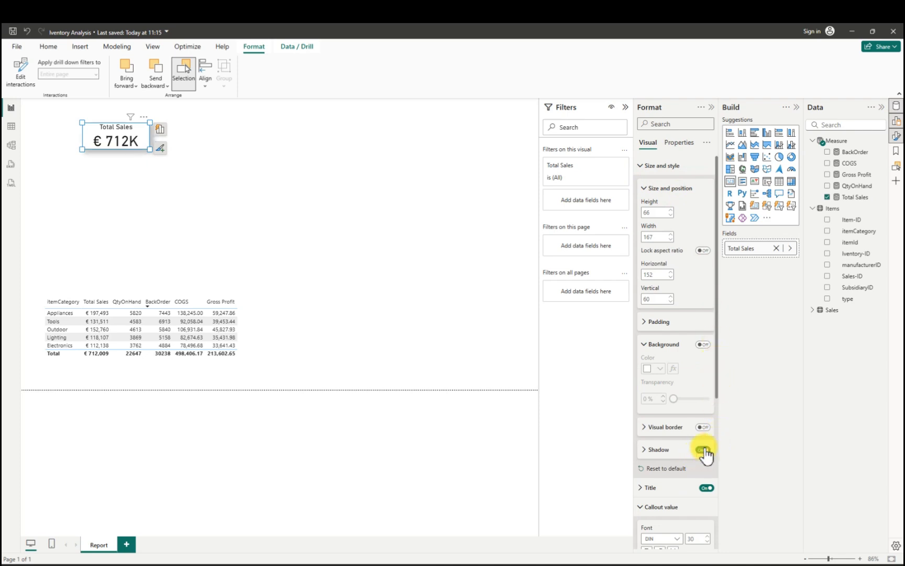
{"action": "left_click", "coordinate": [357, 172]}
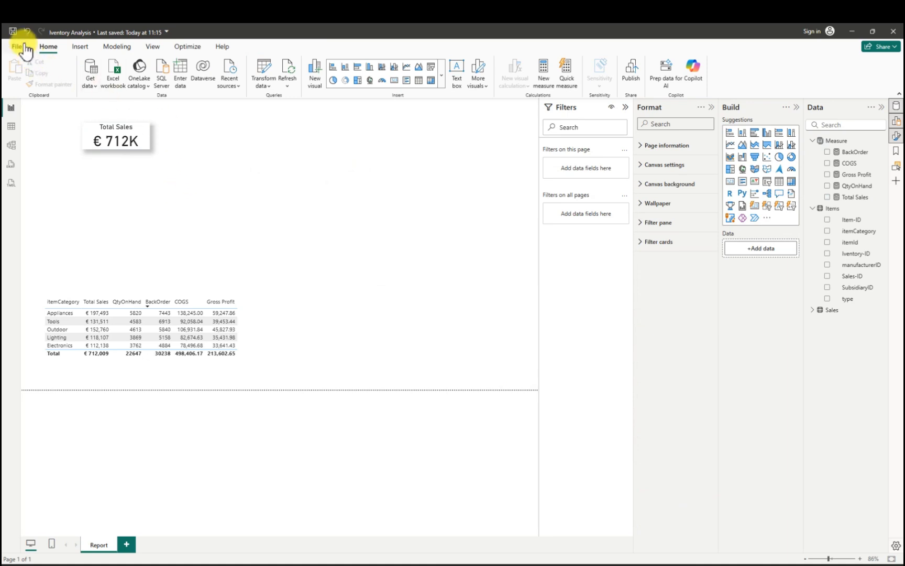
{"action": "left_click", "coordinate": [13, 31]}
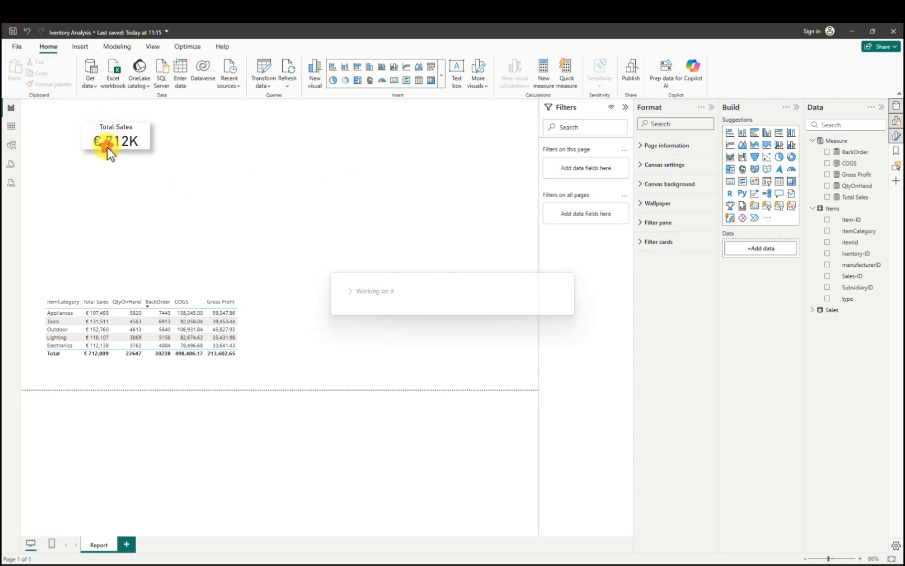
- Move the Total Sales card to the page's upper-left corner and paste two copies of it
{"action": "left_click_drag", "start_coordinate": [75, 150], "coordinate": [59, 142]}
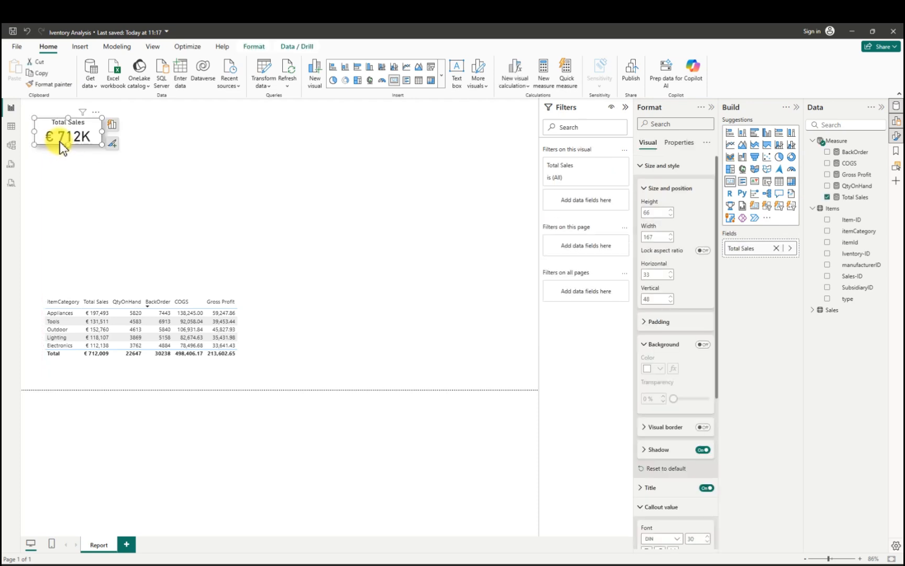
{"action": "key", "text": "ctrl+c"}
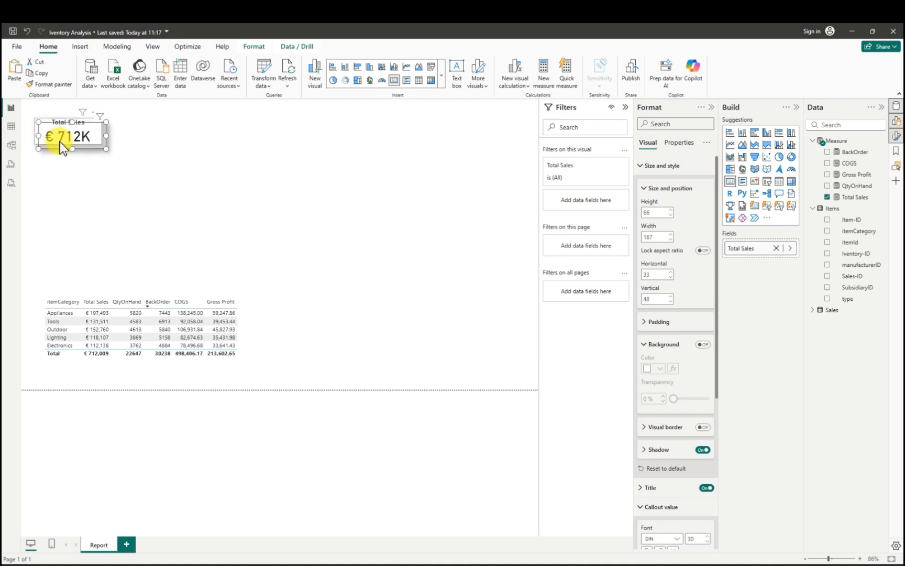
{"action": "key", "text": "ctrl+v"}
{"action": "key", "text": "ctrl+v"}
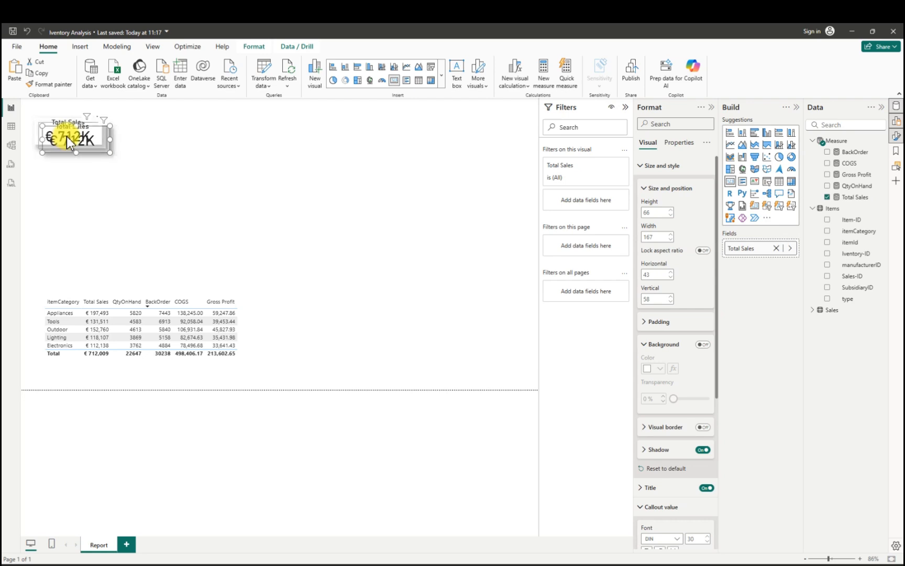
- Paste two more copies of the Total Sales card and spread the copies out beside the existing cards
{"action": "left_click_drag", "start_coordinate": [67, 137], "coordinate": [251, 131]}
{"action": "key", "text": "ctrl+v"}
{"action": "left_click_drag", "start_coordinate": [265, 174], "coordinate": [293, 172]}
{"action": "key", "text": "ctrl+v"}
{"action": "left_click_drag", "start_coordinate": [69, 132], "coordinate": [352, 137]}
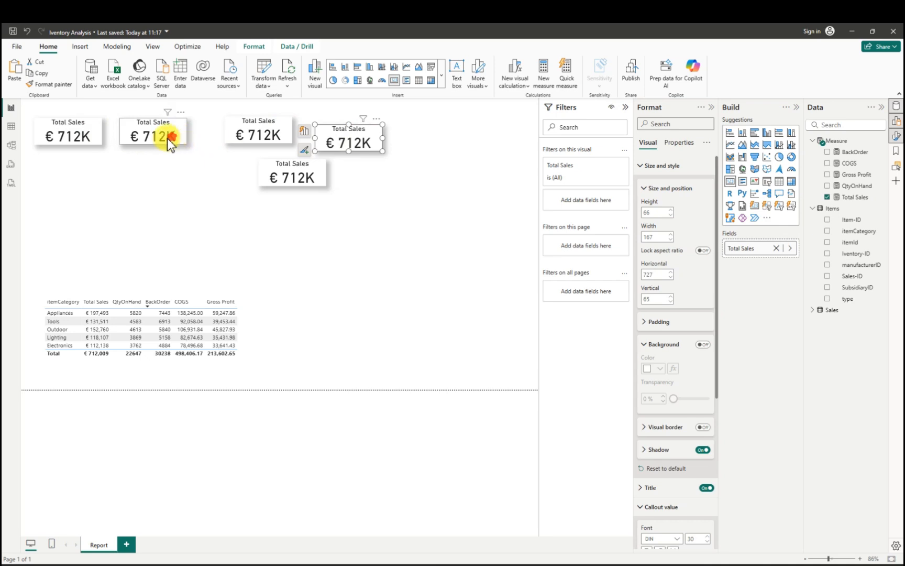
- Align the five Total Sales cards in one evenly spaced row along the top of the page
{"action": "left_click_drag", "start_coordinate": [146, 140], "coordinate": [161, 142]}
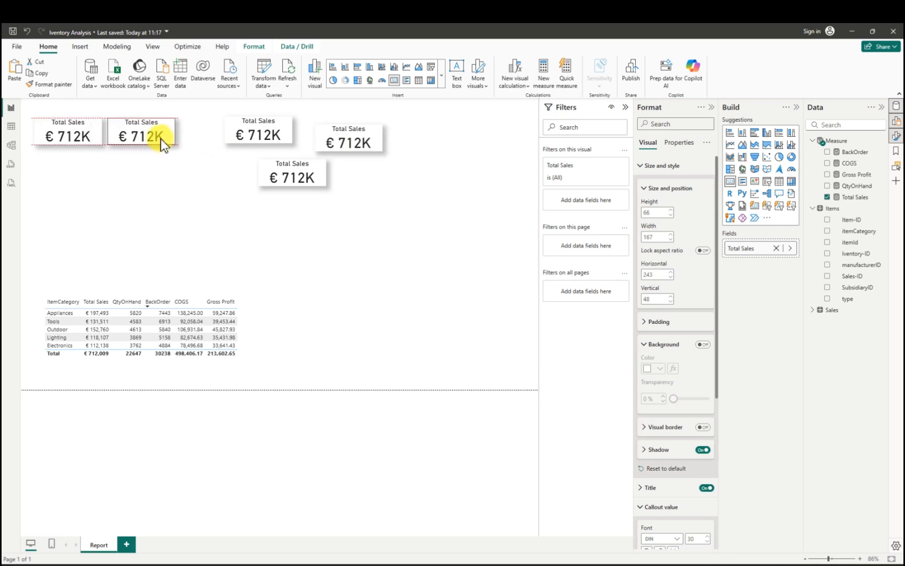
{"action": "left_click_drag", "start_coordinate": [238, 134], "coordinate": [200, 136]}
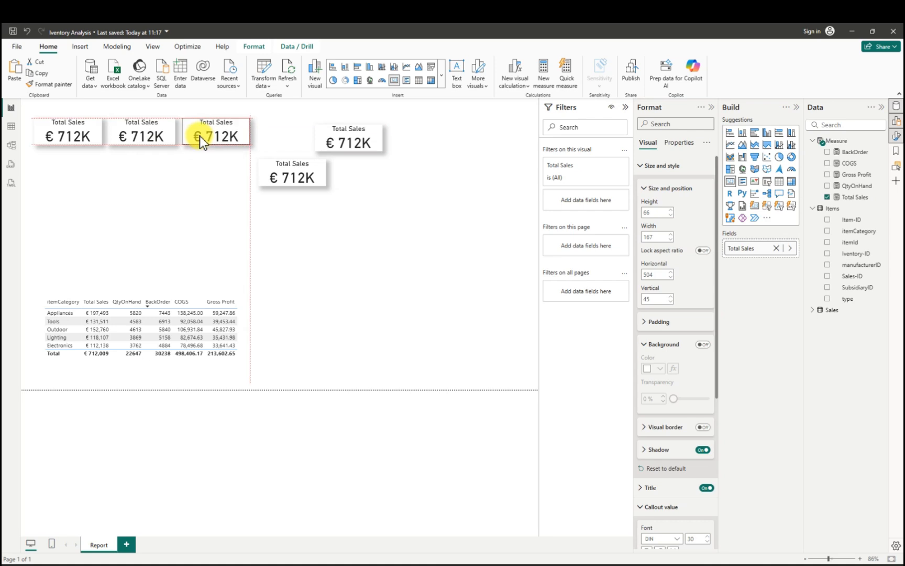
{"action": "left_click_drag", "start_coordinate": [349, 140], "coordinate": [291, 132]}
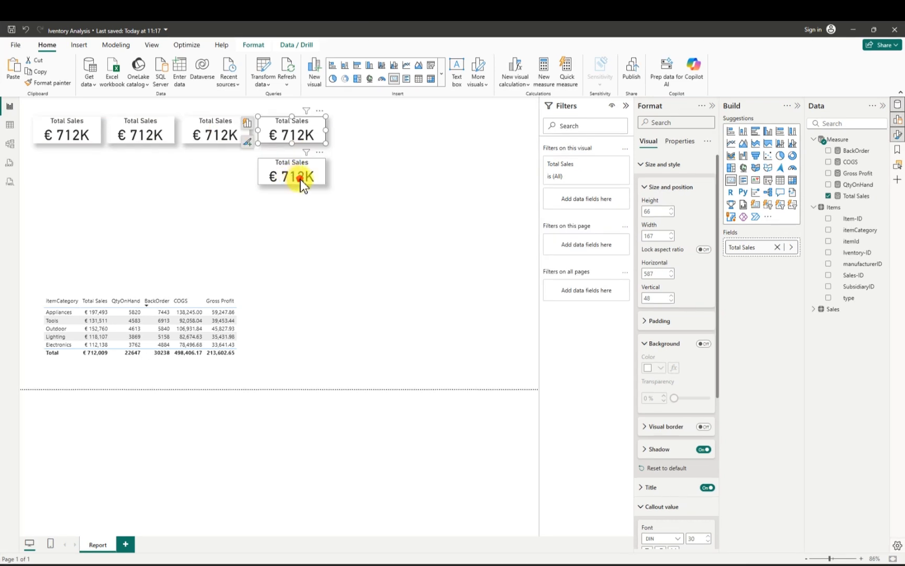
{"action": "left_click_drag", "start_coordinate": [417, 167], "coordinate": [384, 139]}
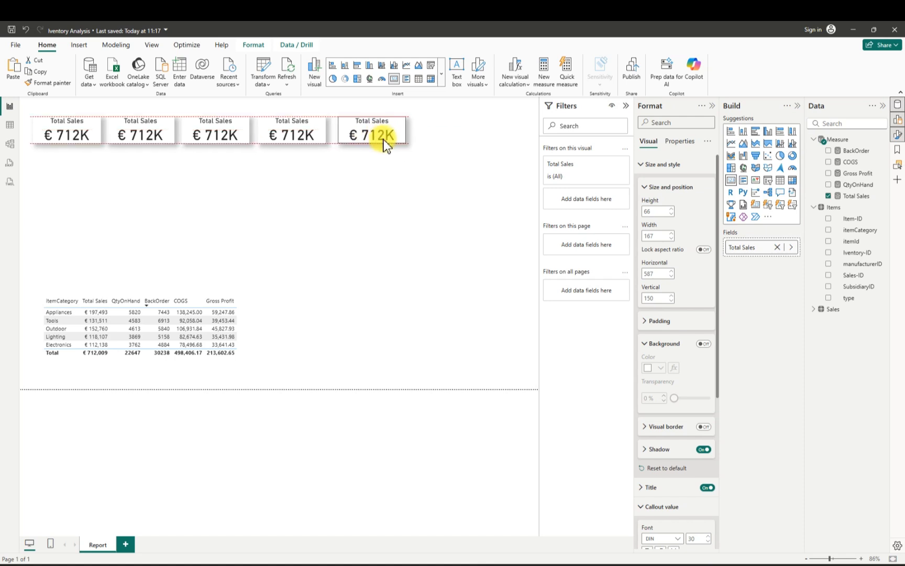
{"action": "left_click_drag", "start_coordinate": [286, 139], "coordinate": [344, 135]}
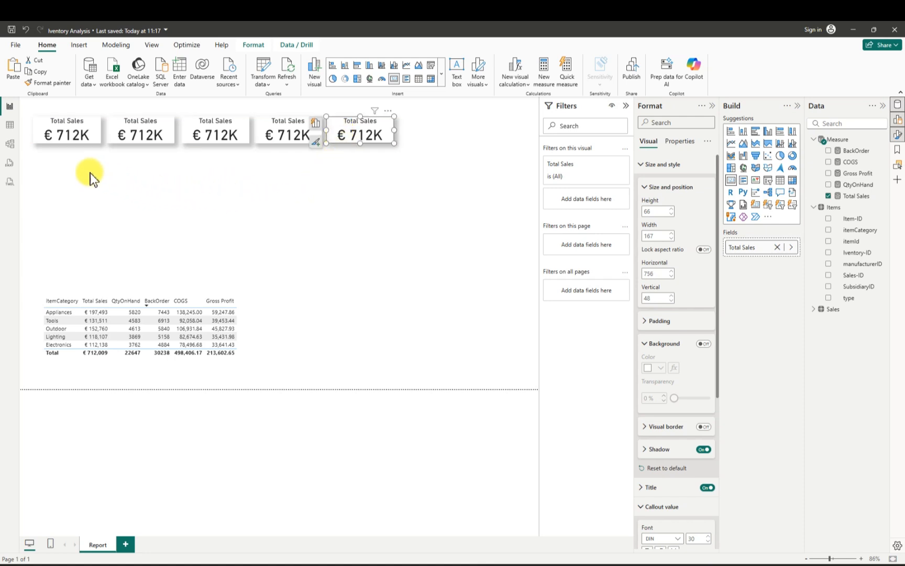
- Replace the Total Sales measure with COGS in the second card of the row
{"action": "left_click", "coordinate": [117, 127]}
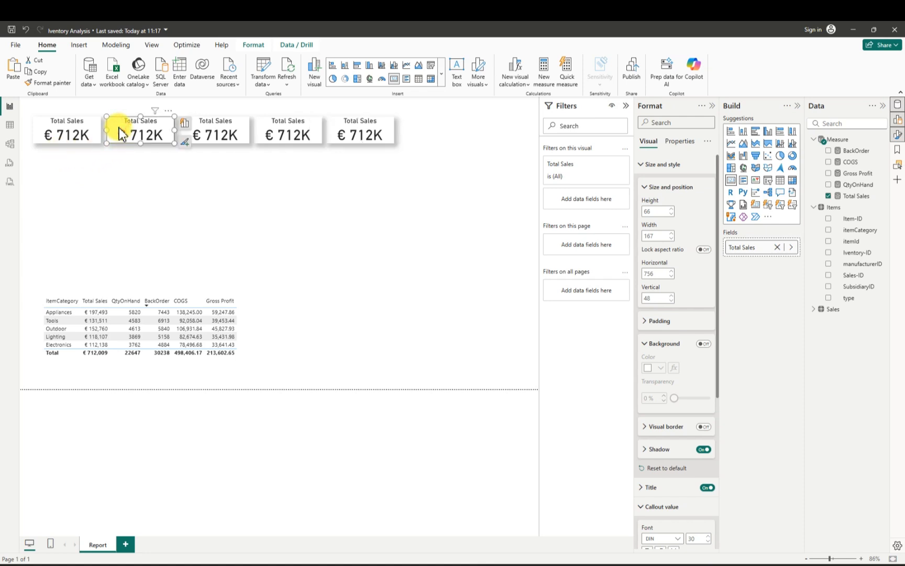
{"action": "left_click", "coordinate": [828, 196]}
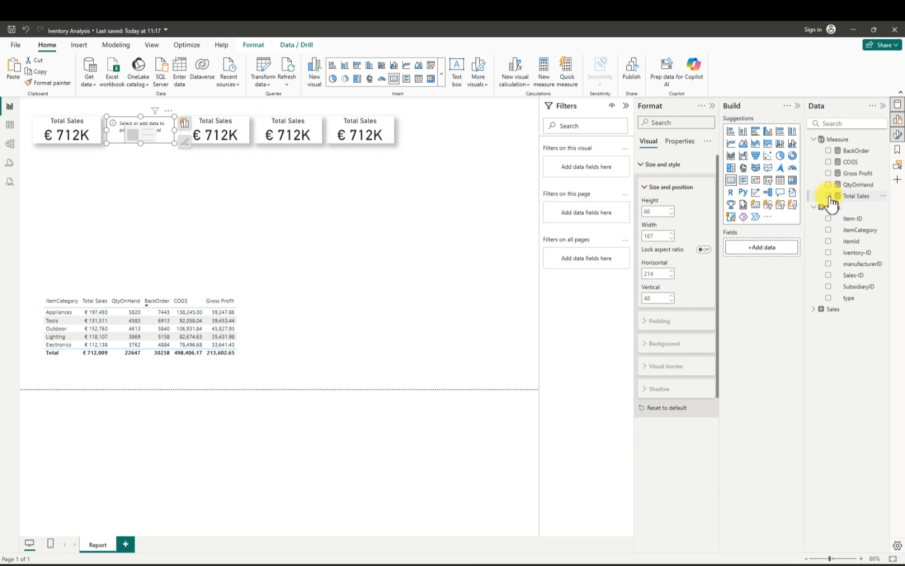
{"action": "left_click", "coordinate": [829, 163]}
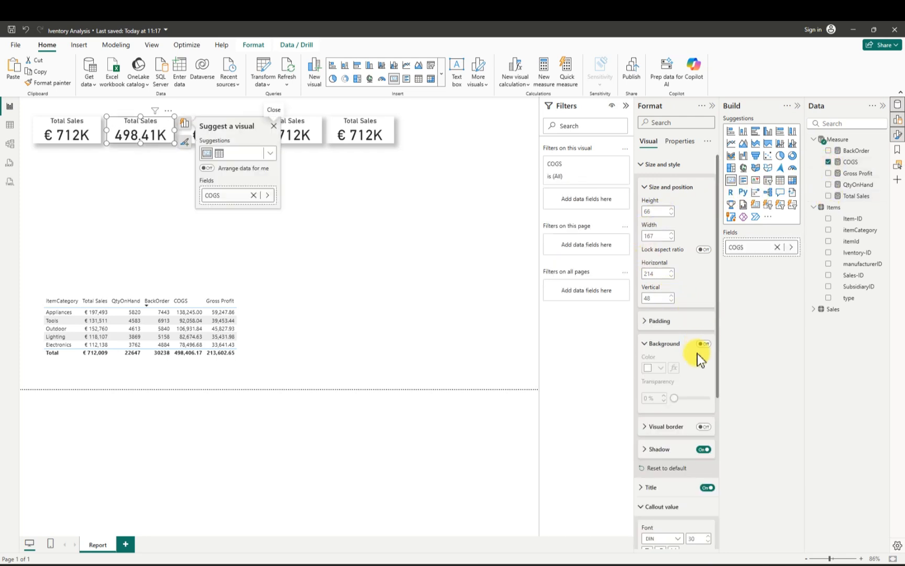
- Change the second card's title text to COGS
{"action": "left_click", "coordinate": [643, 164]}
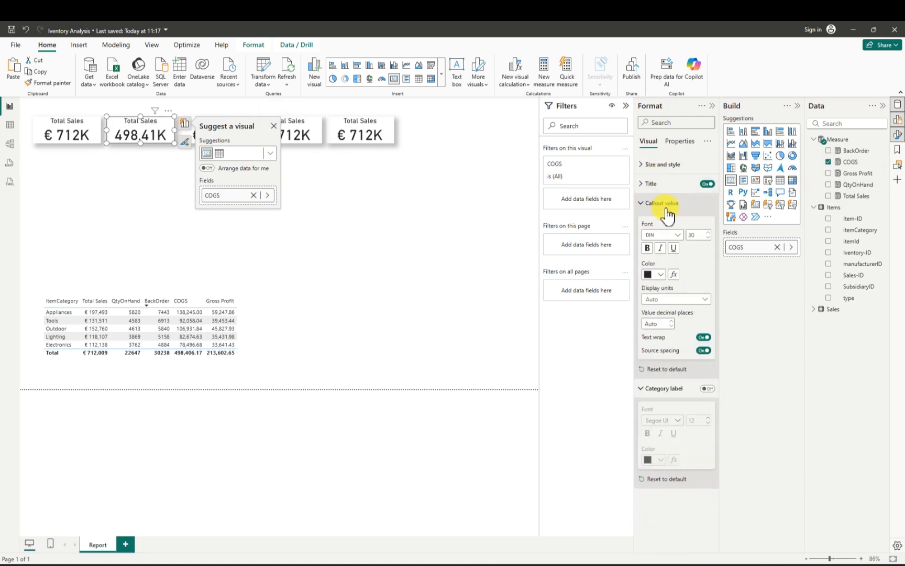
{"action": "left_click", "coordinate": [648, 190]}
{"action": "left_click_drag", "start_coordinate": [683, 229], "coordinate": [639, 237]}
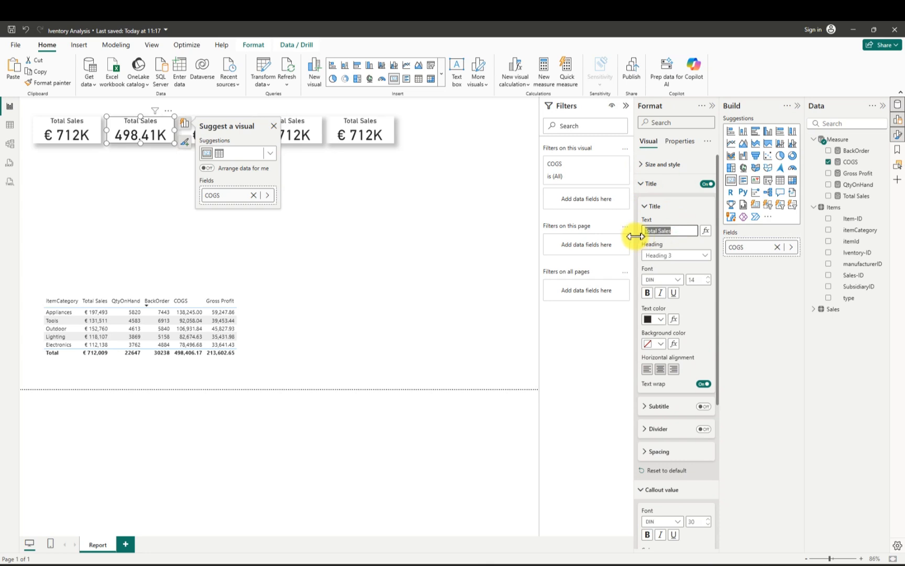
{"action": "type", "text": "COGS"}
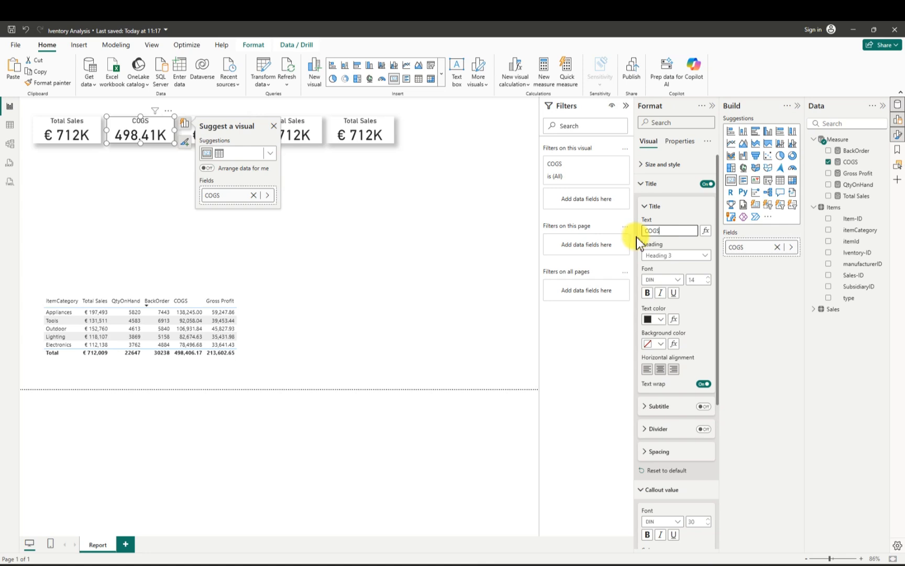
{"action": "left_click", "coordinate": [364, 192]}
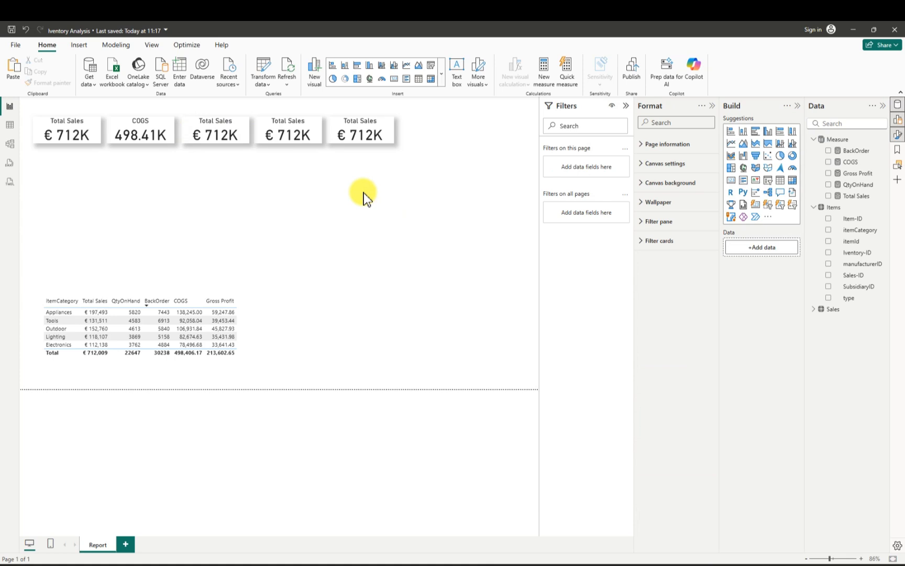
- Format the COGS measure as currency with the € Euro (€ 123) symbol and clear its decimal places value
{"action": "left_click", "coordinate": [153, 126]}
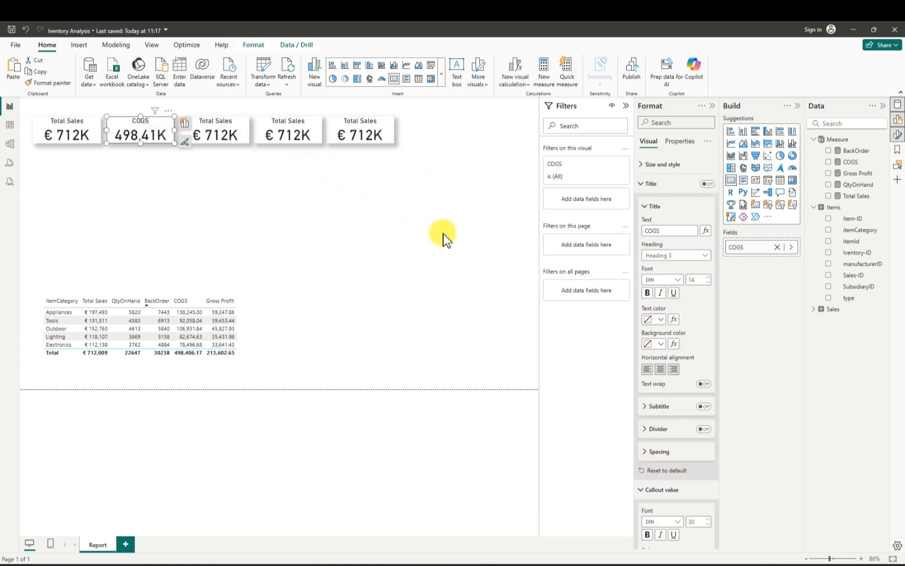
{"action": "left_click", "coordinate": [850, 163]}
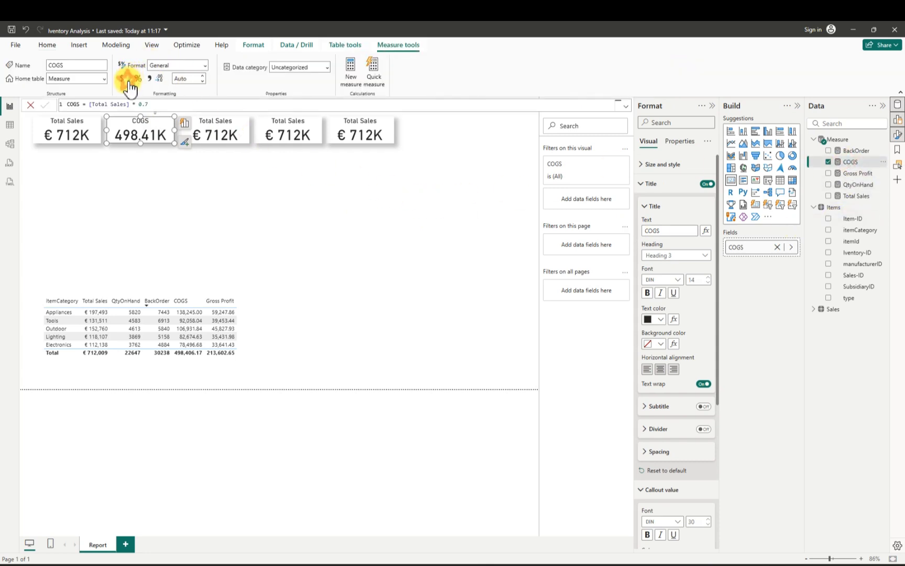
{"action": "left_click", "coordinate": [129, 80]}
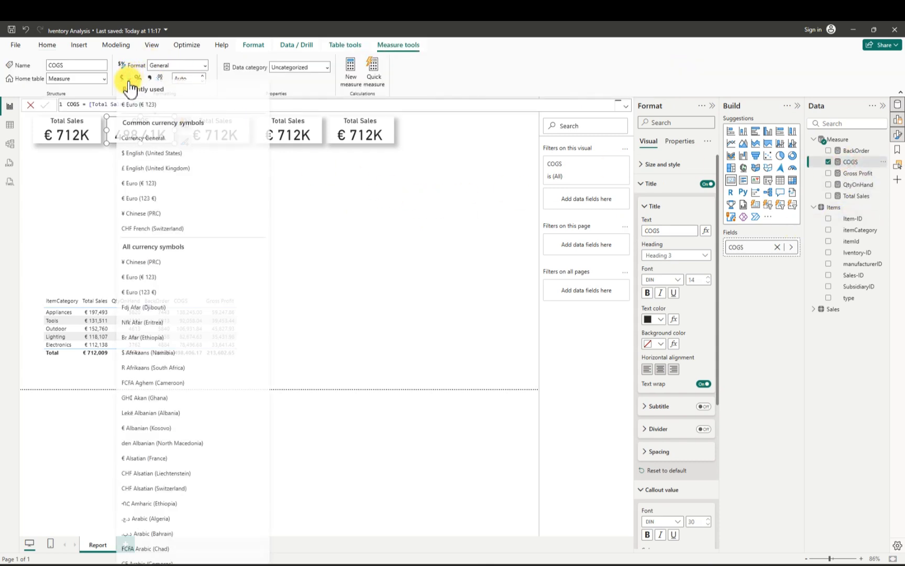
{"action": "left_click", "coordinate": [136, 109]}
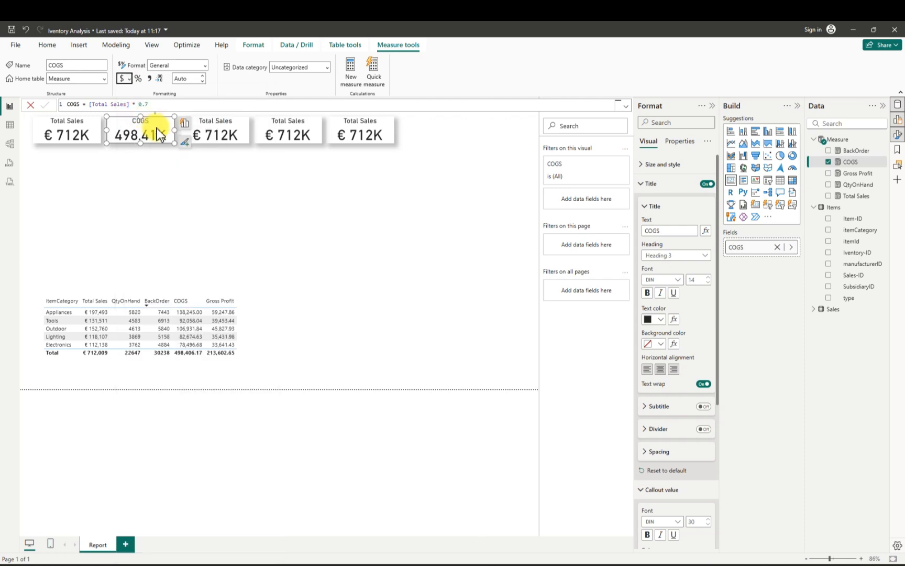
{"action": "left_click", "coordinate": [186, 78]}
{"action": "key", "text": "BackSpace"}
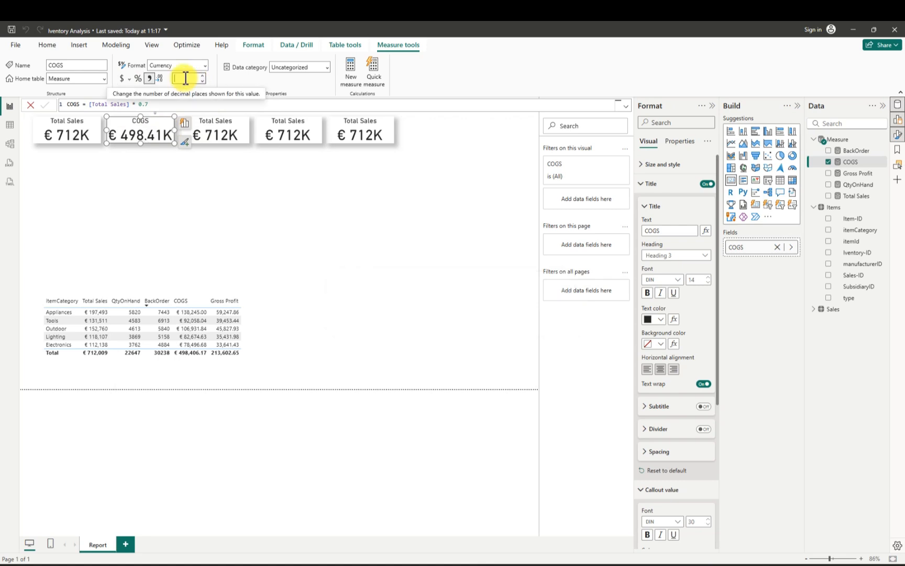
- Set the COGS measure's number of decimal places to 0
{"action": "type", "text": "0"}
{"action": "left_click", "coordinate": [232, 179]}
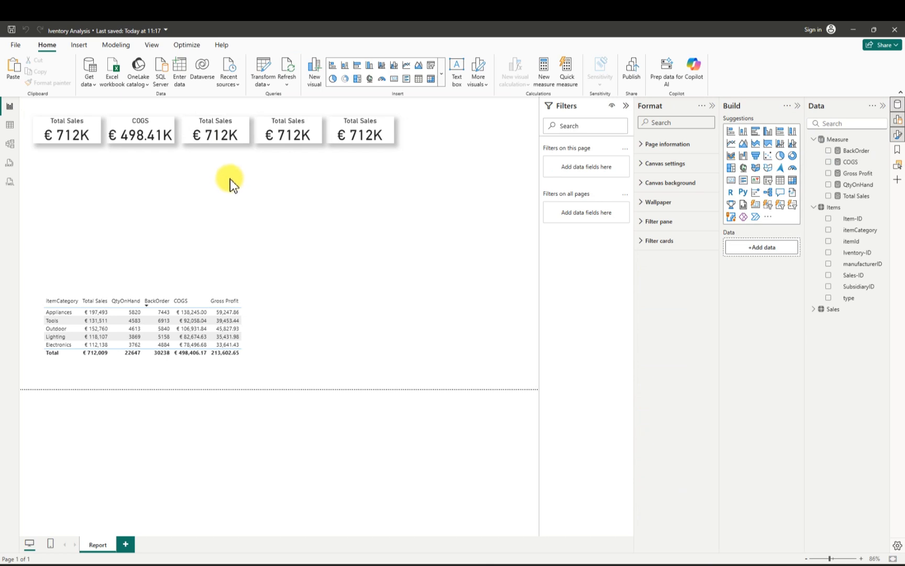
{"action": "left_click", "coordinate": [131, 130]}
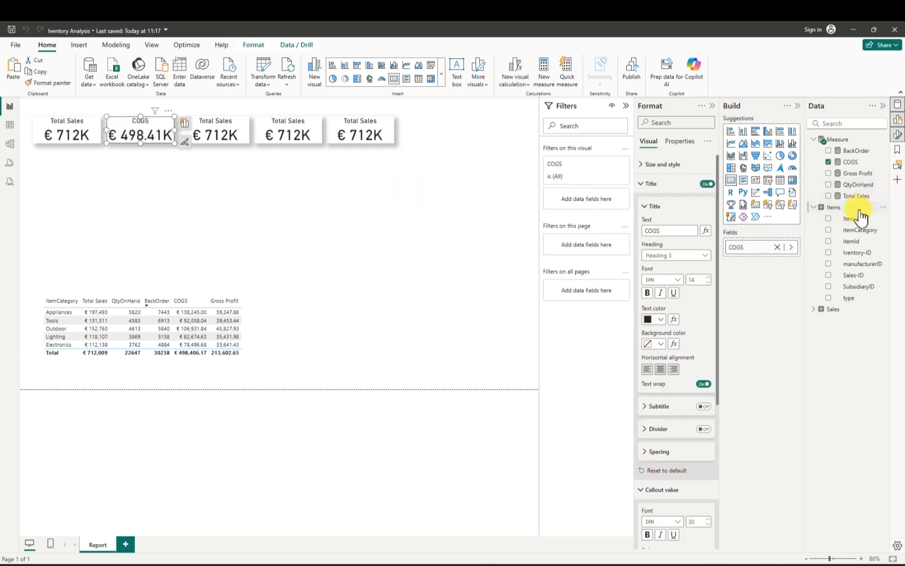
{"action": "left_click", "coordinate": [851, 162]}
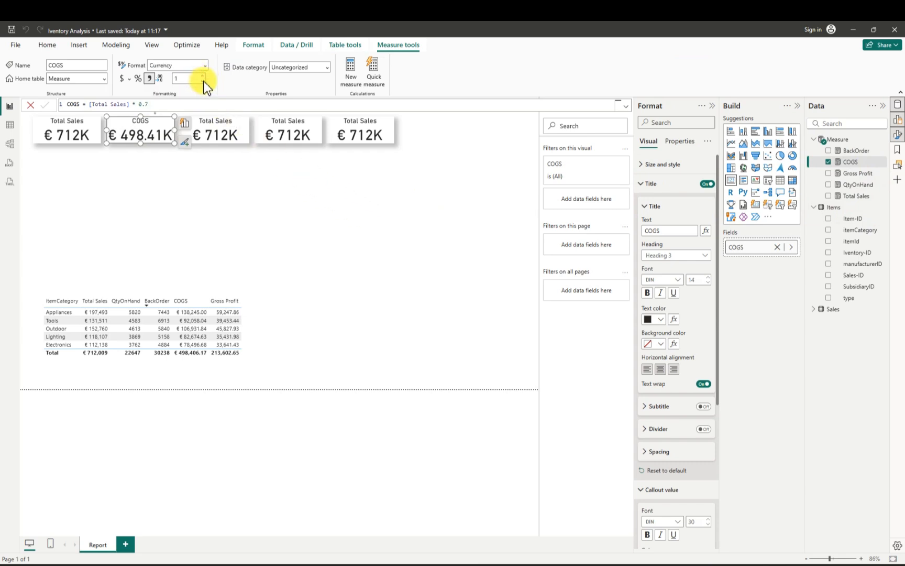
{"action": "left_click", "coordinate": [203, 83]}
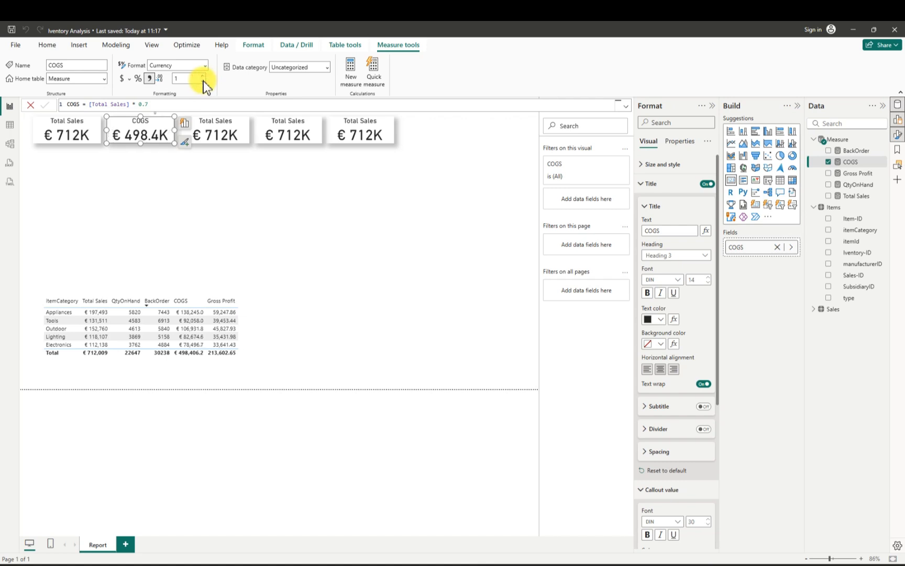
{"action": "left_click", "coordinate": [203, 83]}
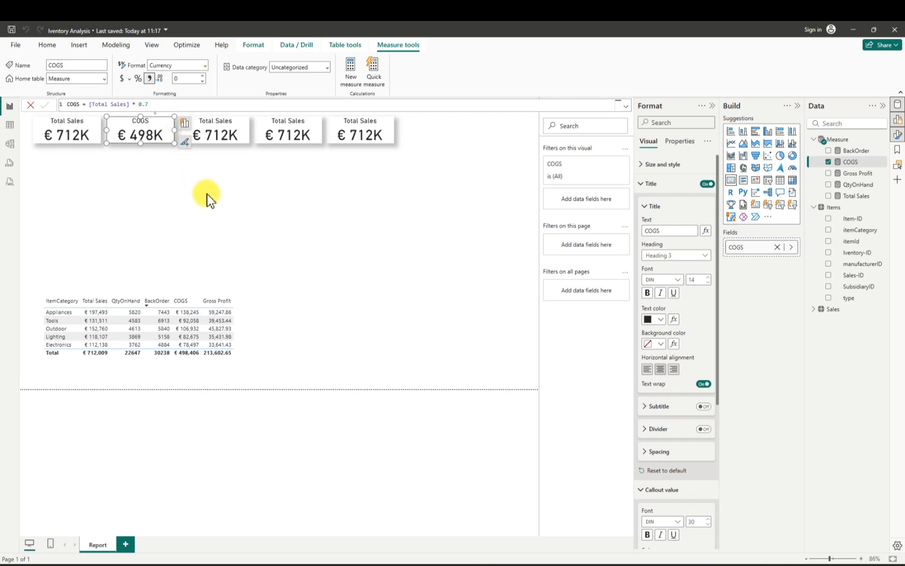
- Replace the Total Sales field with the QtyOnHand measure on the third card
{"action": "left_click", "coordinate": [197, 121]}
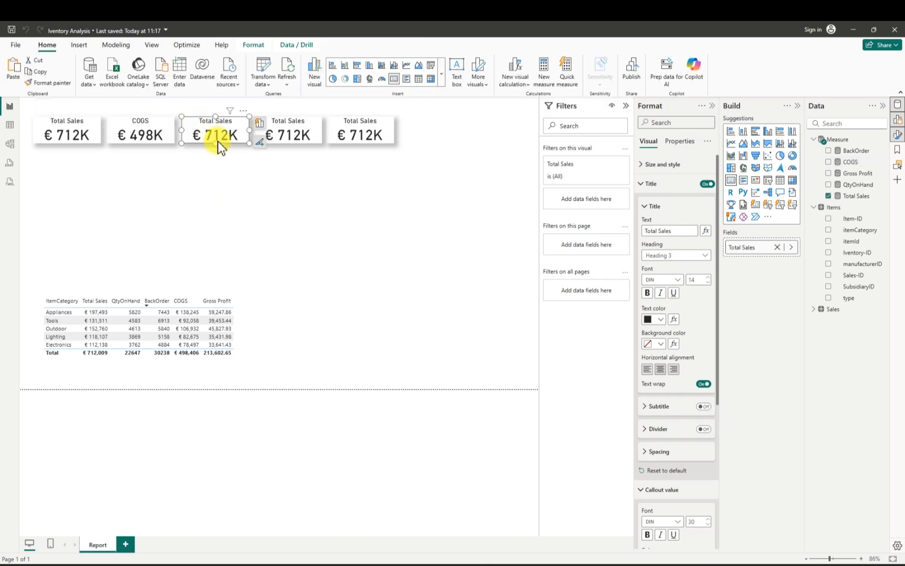
{"action": "left_click", "coordinate": [829, 197]}
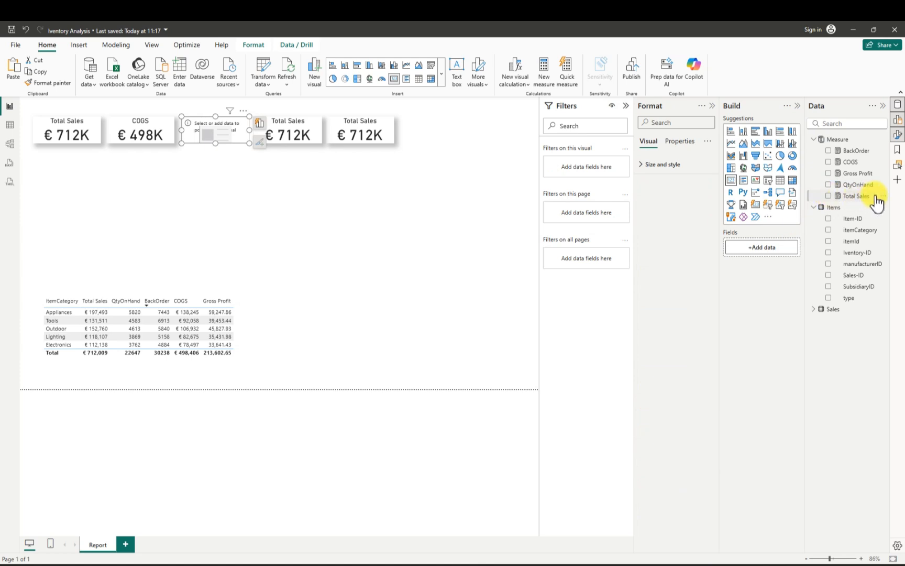
{"action": "left_click", "coordinate": [829, 185]}
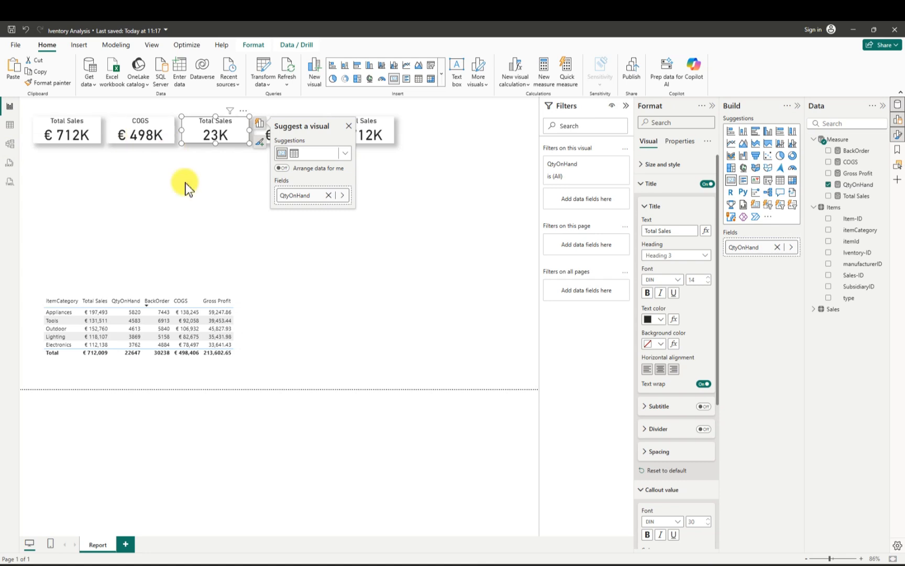
- Change the QtyOnHand measure's formula to SUM(Sales[quantityOnHand]) and commit it
{"action": "left_click", "coordinate": [859, 185]}
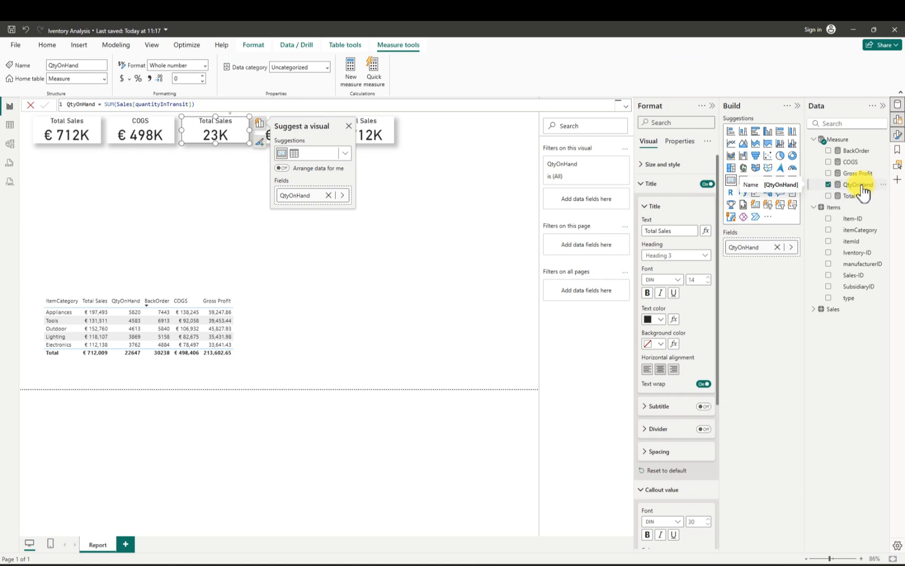
{"action": "left_click", "coordinate": [192, 104]}
{"action": "key", "text": "BackSpace"}
{"action": "key", "text": "BackSpace"}
{"action": "key", "text": "BackSpace"}
{"action": "key", "text": "BackSpace"}
{"action": "key", "text": "BackSpace"}
{"action": "key", "text": "BackSpace"}
{"action": "key", "text": "BackSpace"}
{"action": "key", "text": "BackSpace"}
{"action": "key", "text": "BackSpace"}
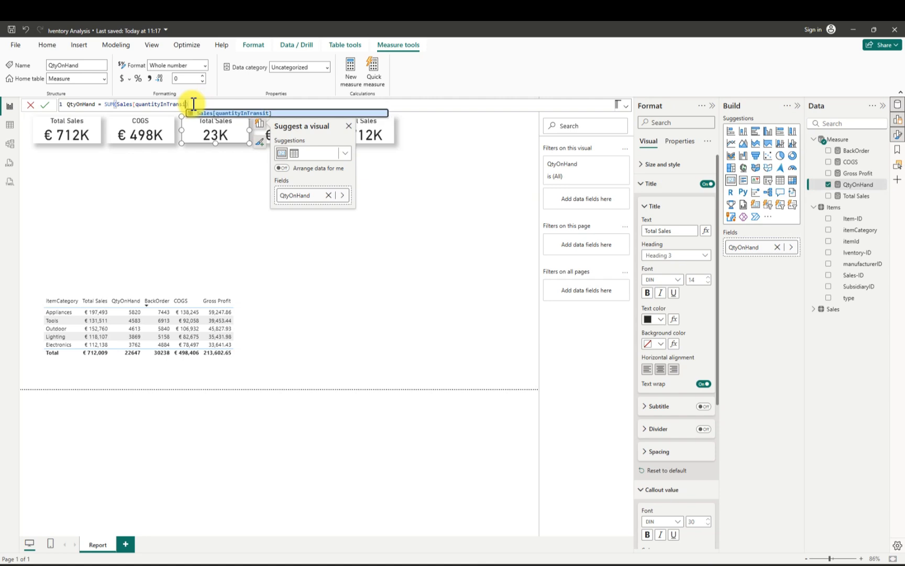
{"action": "key", "text": "BackSpace"}
{"action": "key", "text": "BackSpace"}
{"action": "key", "text": "BackSpace"}
{"action": "key", "text": "BackSpace"}
{"action": "key", "text": "BackSpace"}
{"action": "key", "text": "BackSpace"}
{"action": "key", "text": "BackSpace"}
{"action": "key", "text": "BackSpace"}
{"action": "key", "text": "BackSpace"}
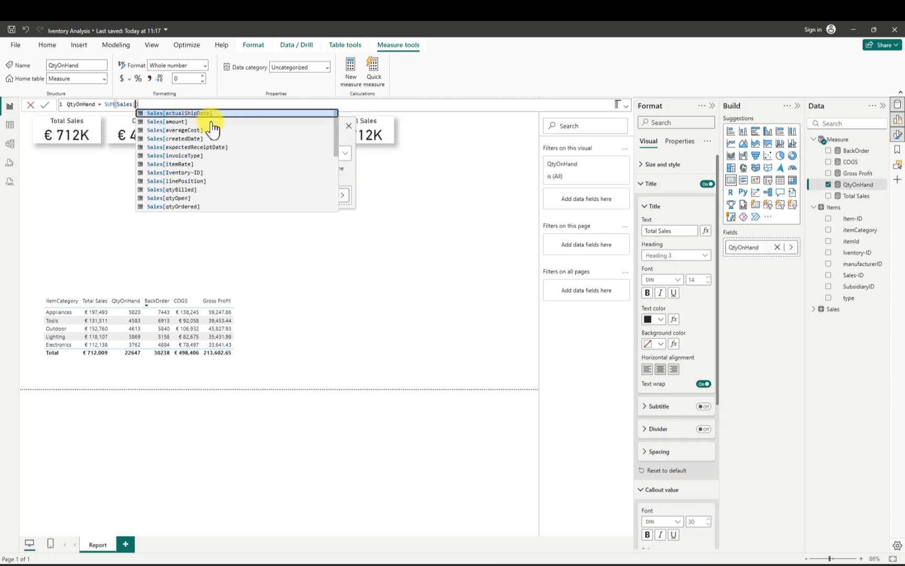
{"action": "left_click_drag", "start_coordinate": [335, 144], "coordinate": [335, 197]}
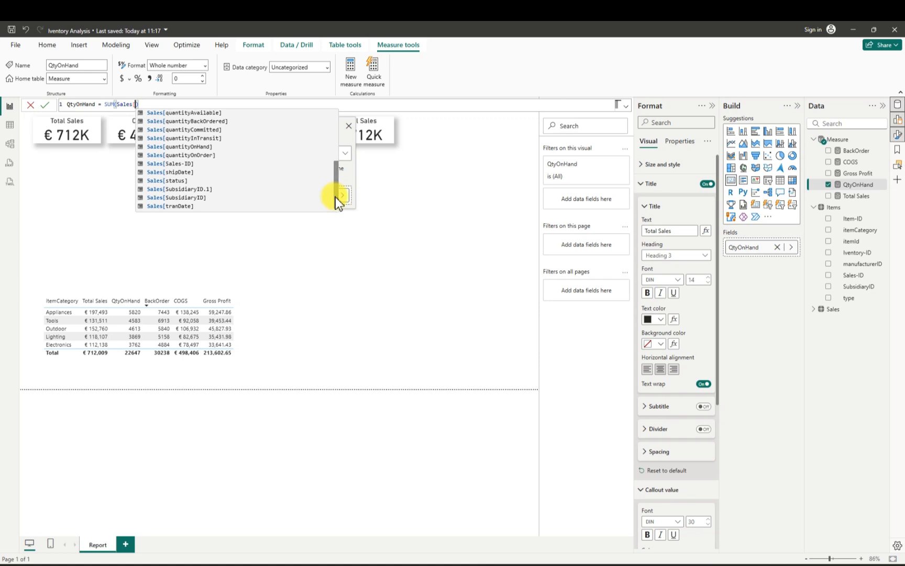
{"action": "left_click", "coordinate": [183, 148]}
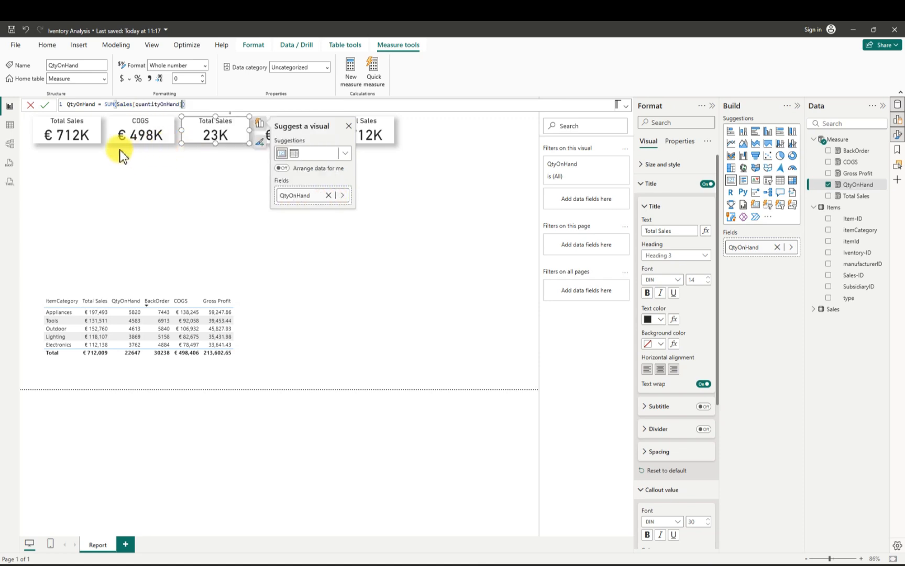
{"action": "left_click", "coordinate": [44, 105]}
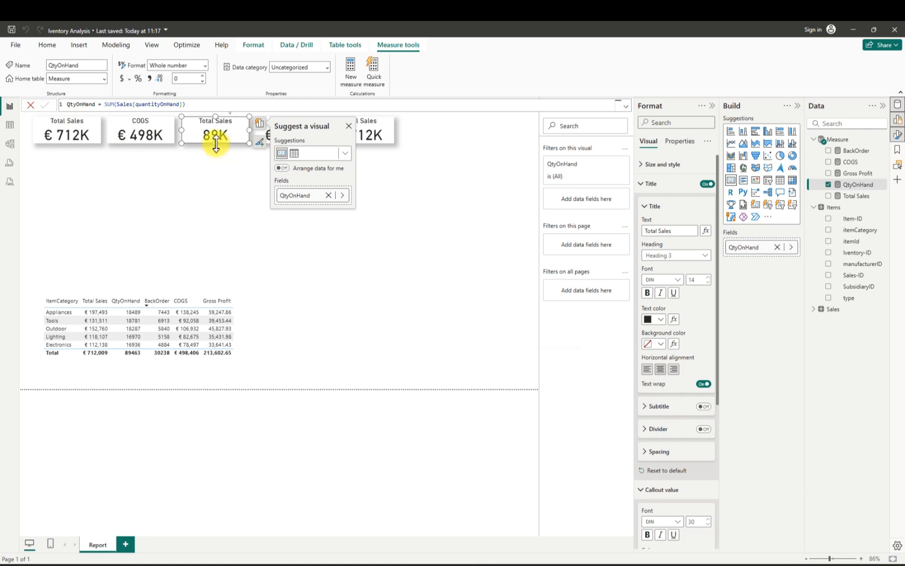
{"action": "left_click", "coordinate": [214, 205]}
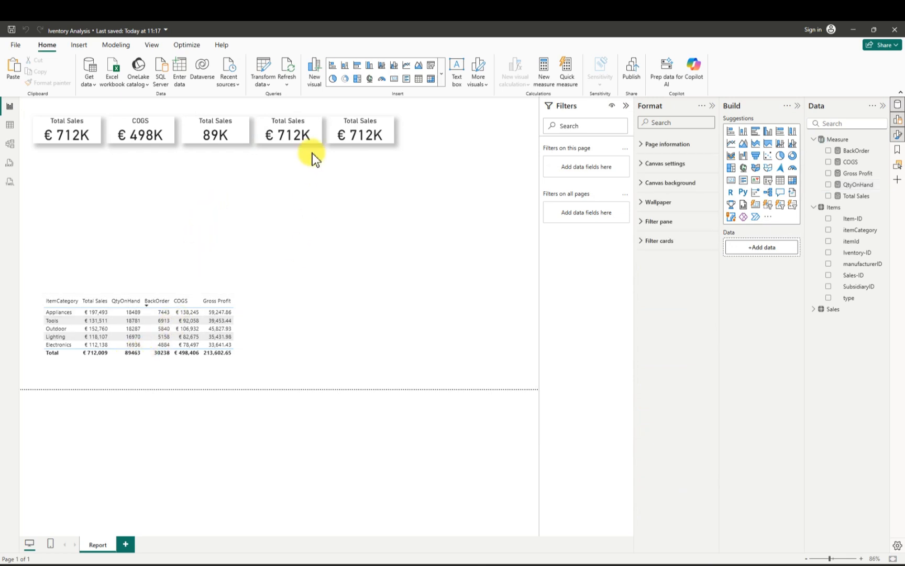
- Change the title text of the third card, which shows QtyOnHand, to "QtyOnHand"
{"action": "left_click", "coordinate": [265, 123]}
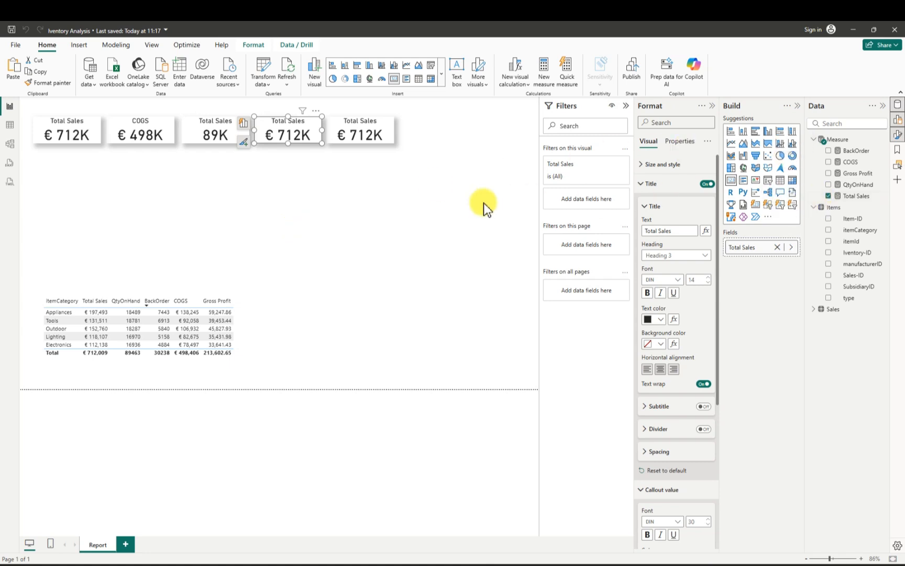
{"action": "left_click", "coordinate": [199, 130]}
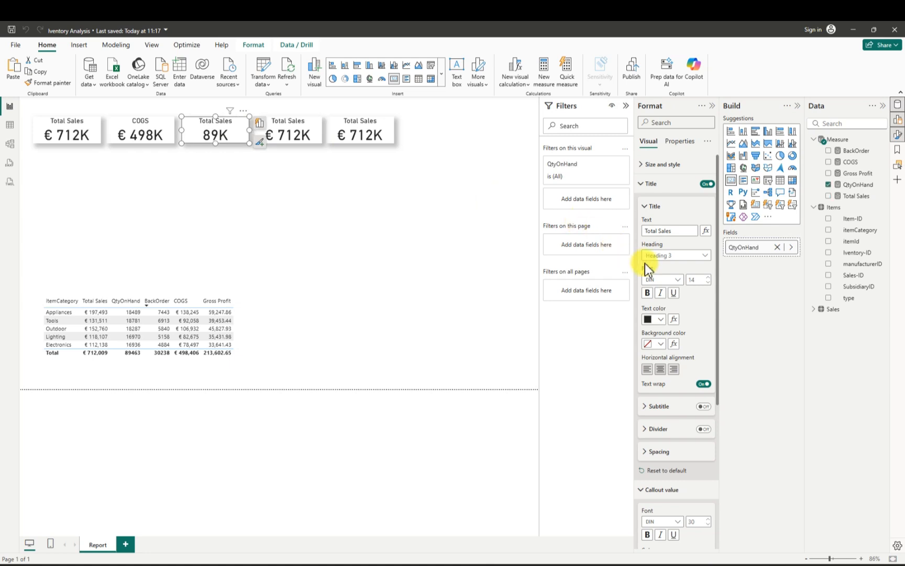
{"action": "left_click_drag", "start_coordinate": [670, 234], "coordinate": [640, 238]}
{"action": "type", "text": "Qty"}
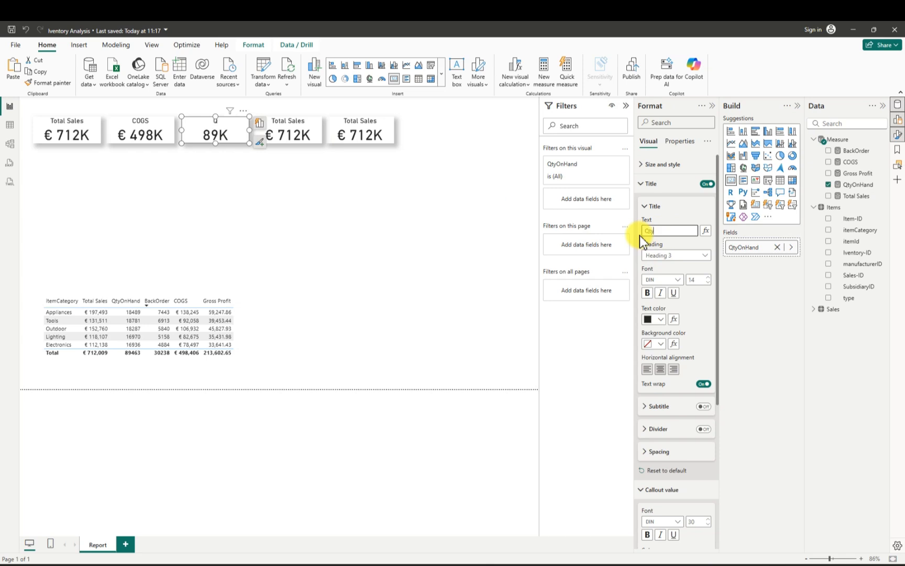
{"action": "type", "text": "OnHand"}
- Replace Total Sales with the BackOrder measure on the fourth card and set its title text to "BackOrder"
{"action": "left_click", "coordinate": [309, 127]}
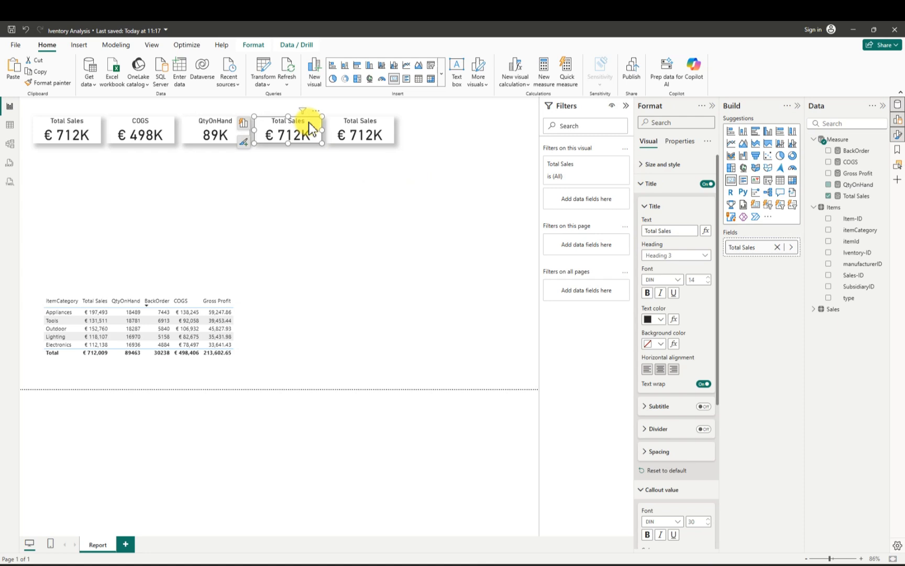
{"action": "left_click", "coordinate": [829, 195]}
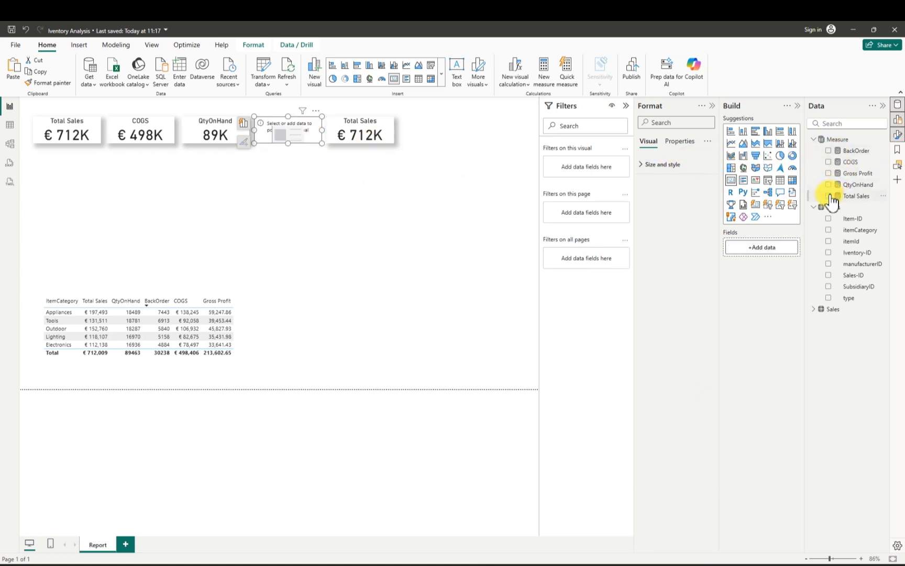
{"action": "left_click", "coordinate": [828, 150]}
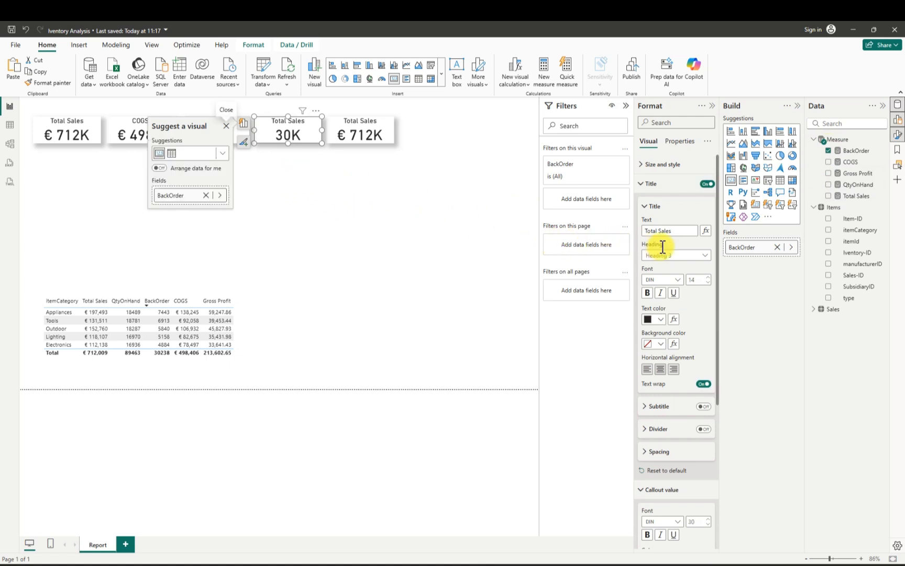
{"action": "left_click_drag", "start_coordinate": [681, 231], "coordinate": [632, 229]}
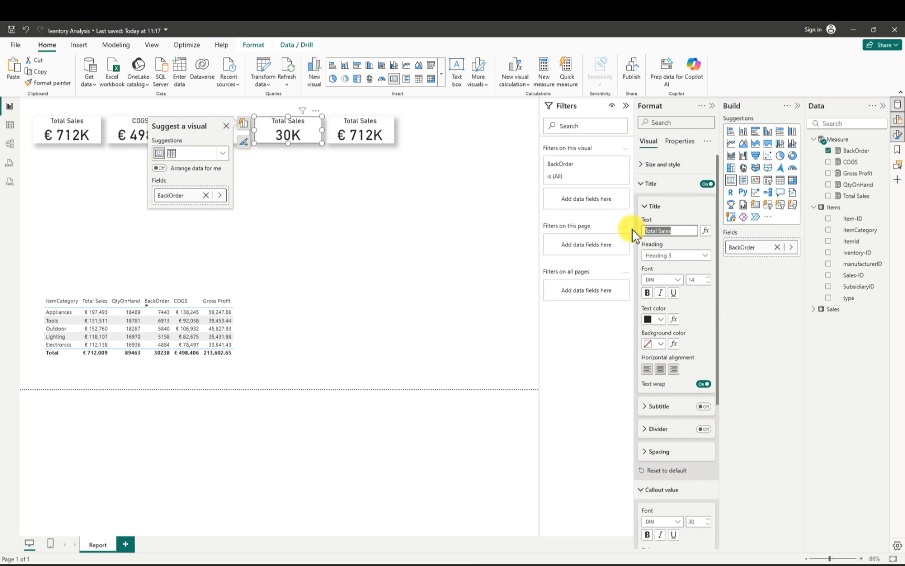
{"action": "key", "text": "BackSpace"}
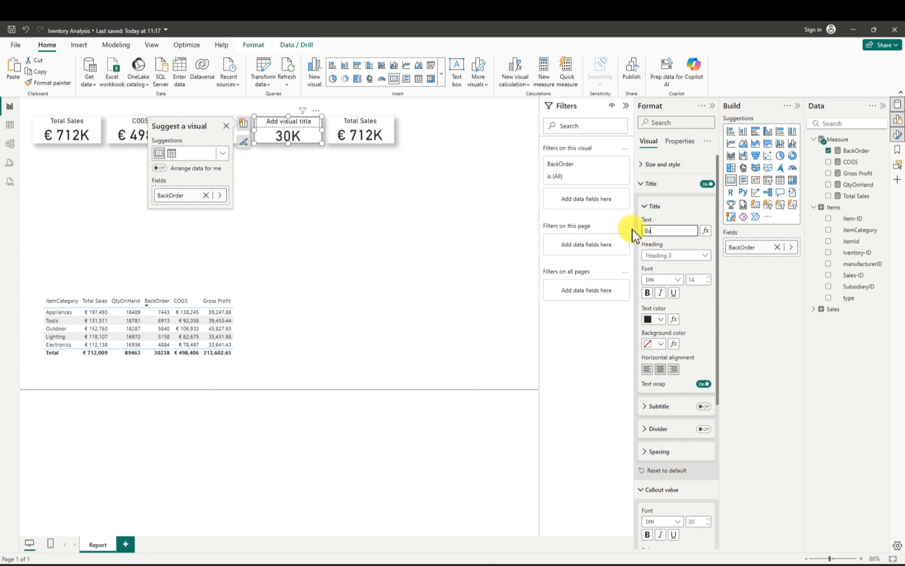
{"action": "type", "text": "BackOrder"}
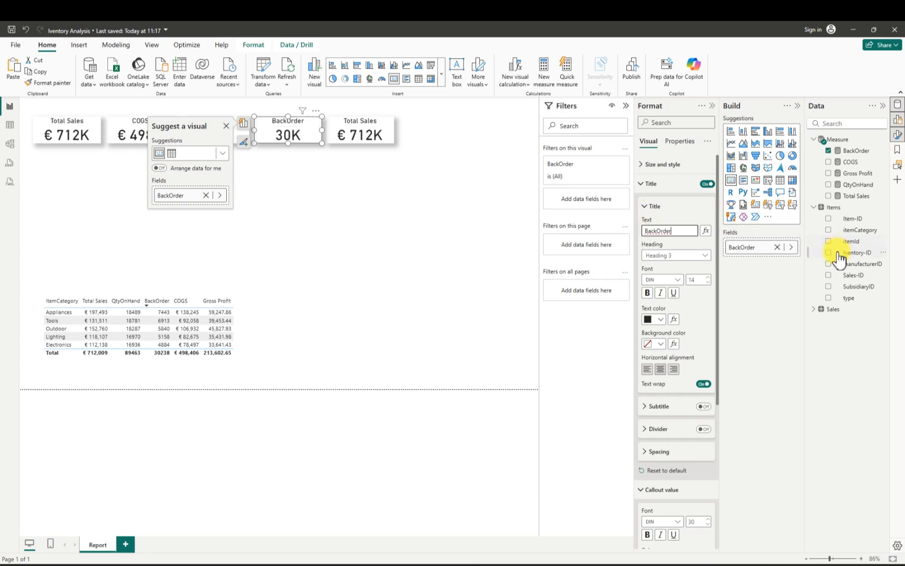
{"action": "left_click", "coordinate": [740, 286]}
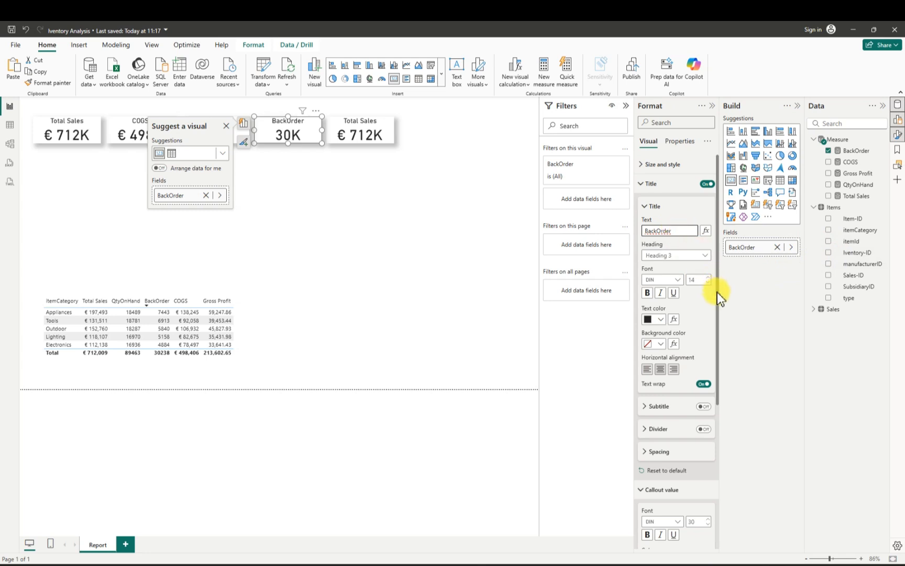
- Set the BackOrder card's callout value color to a dark red theme shade and save the report
{"action": "left_click_drag", "start_coordinate": [717, 292], "coordinate": [724, 471]}
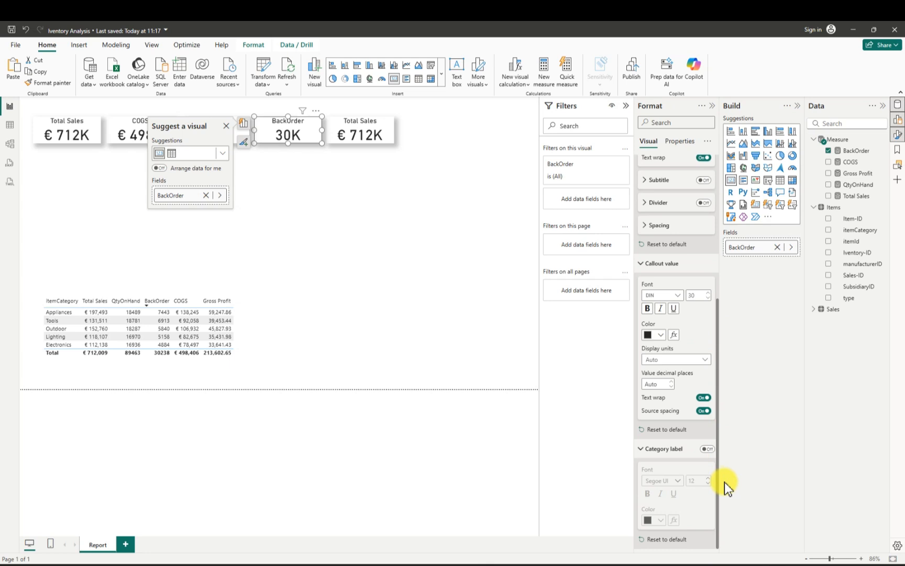
{"action": "left_click", "coordinate": [661, 335]}
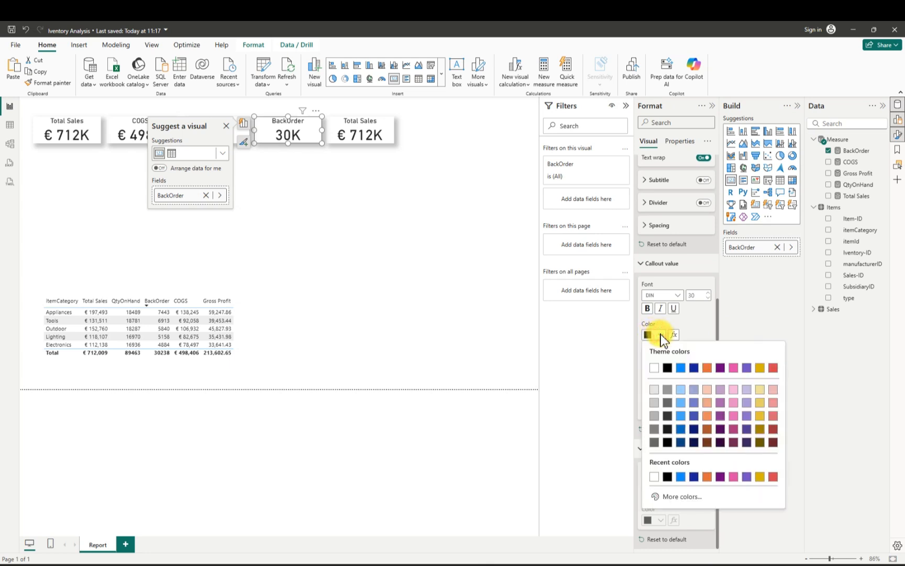
{"action": "left_click", "coordinate": [774, 429]}
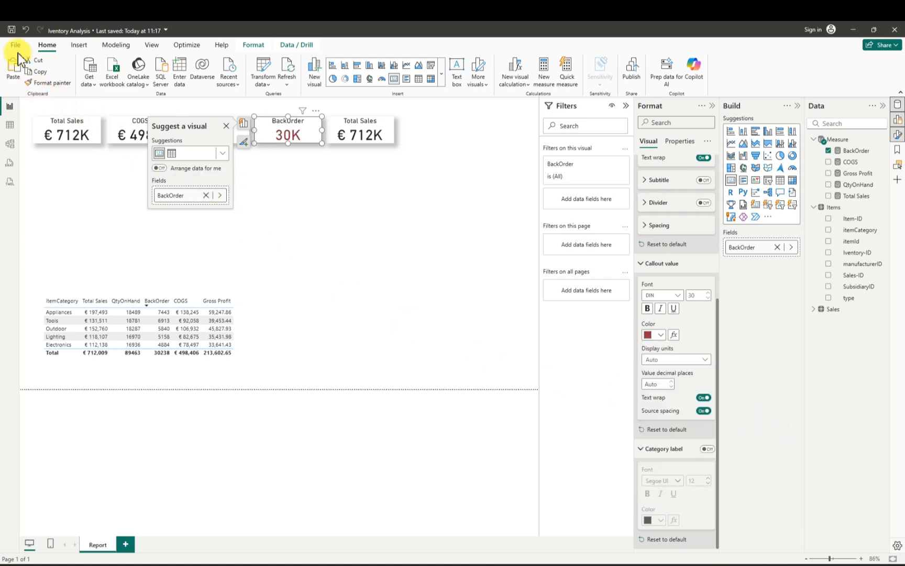
{"action": "left_click", "coordinate": [11, 29]}
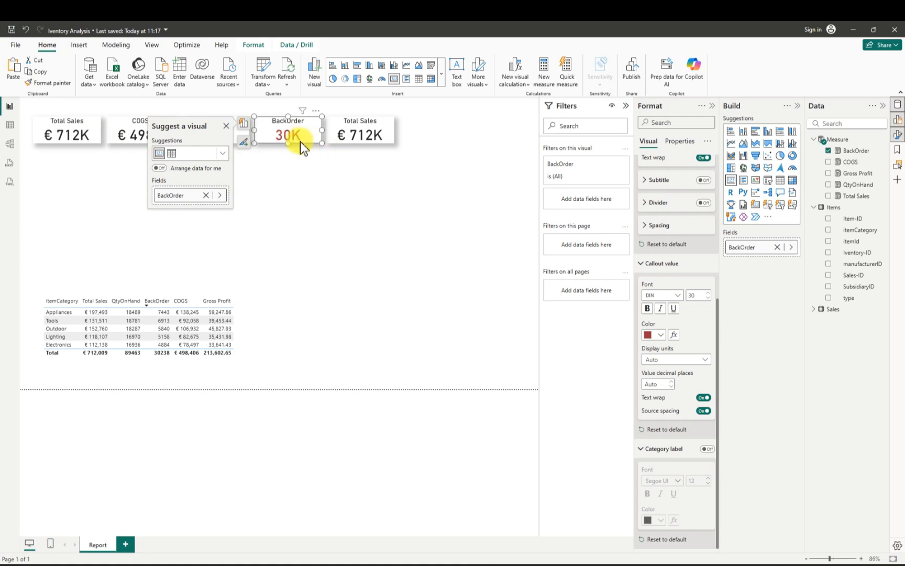
{"action": "left_click", "coordinate": [342, 160]}
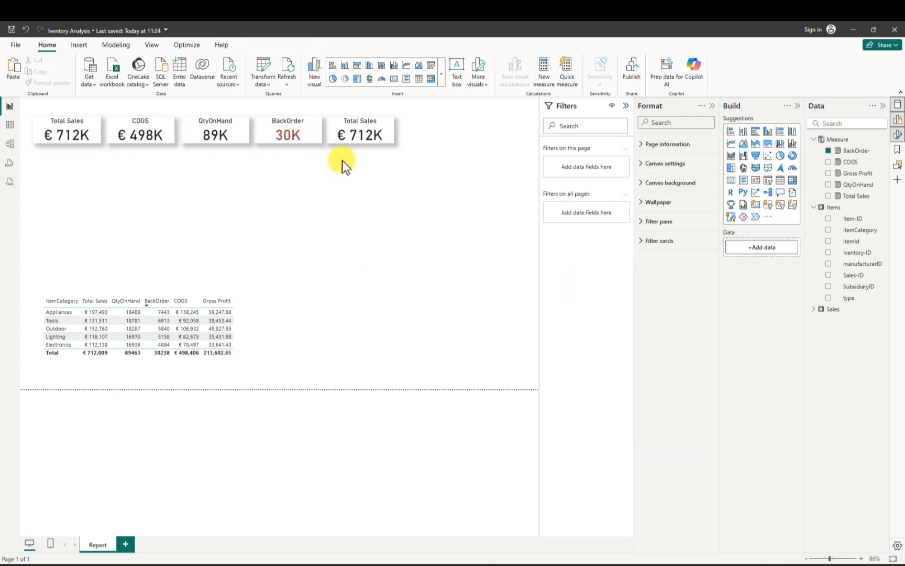
- Replace Total Sales with the Gross Profit measure on the fifth card and format that measure as € Euro (€ 123)
{"action": "left_click", "coordinate": [377, 186]}
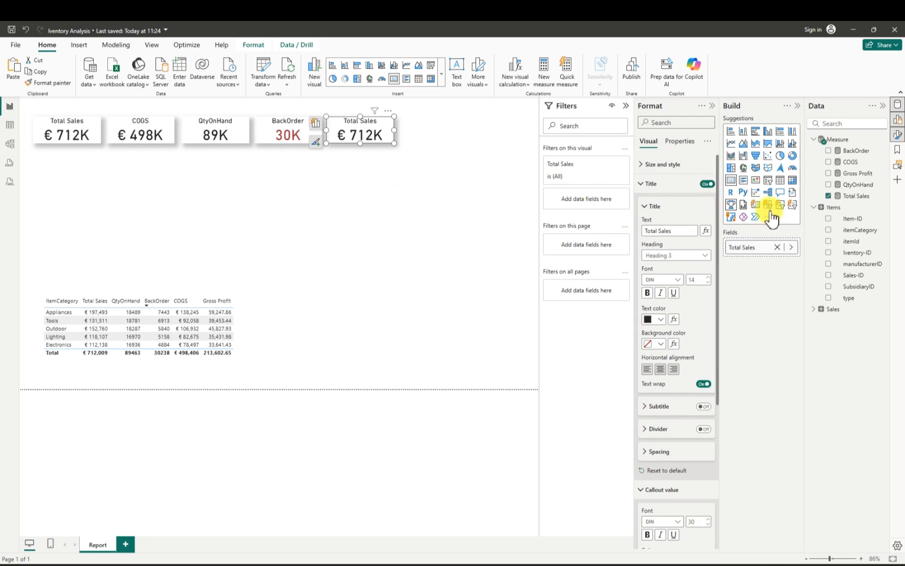
{"action": "left_click", "coordinate": [828, 196]}
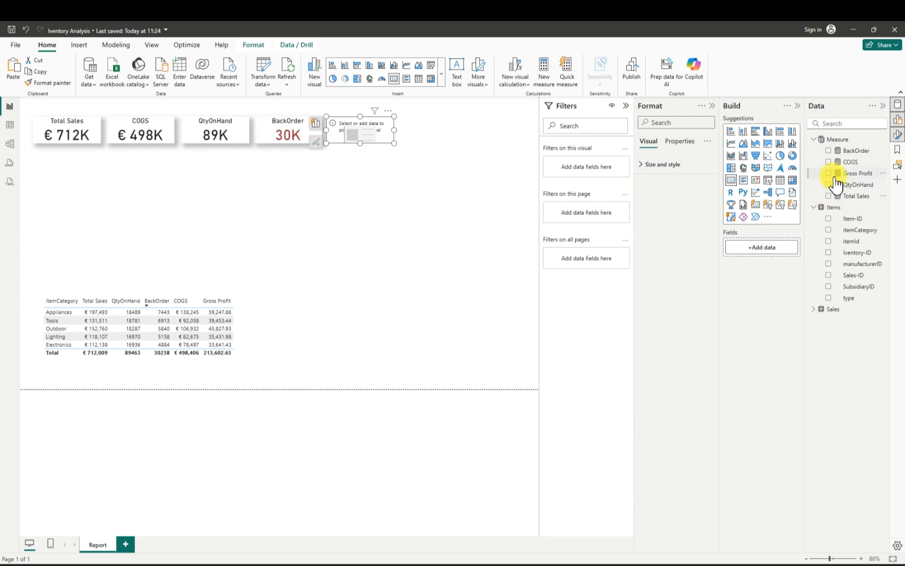
{"action": "left_click", "coordinate": [834, 175]}
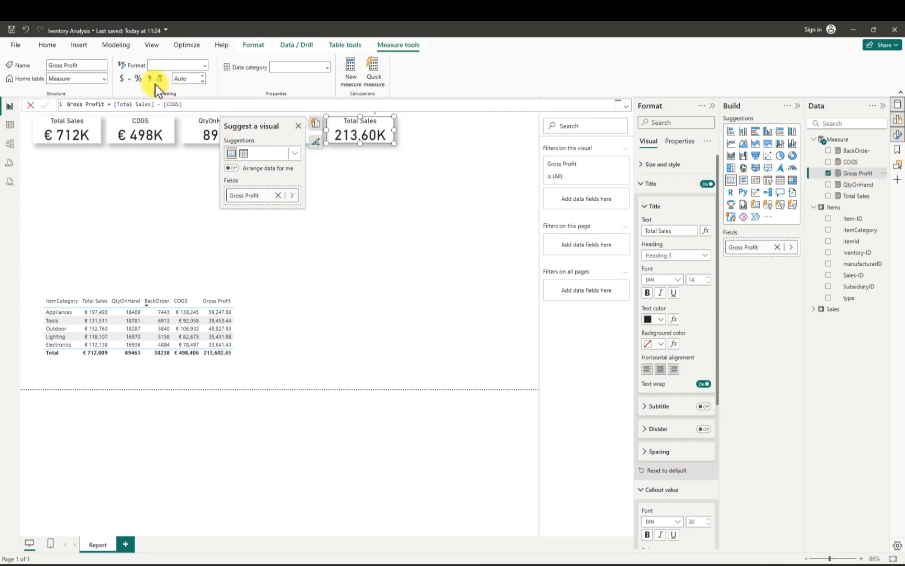
{"action": "left_click", "coordinate": [129, 78]}
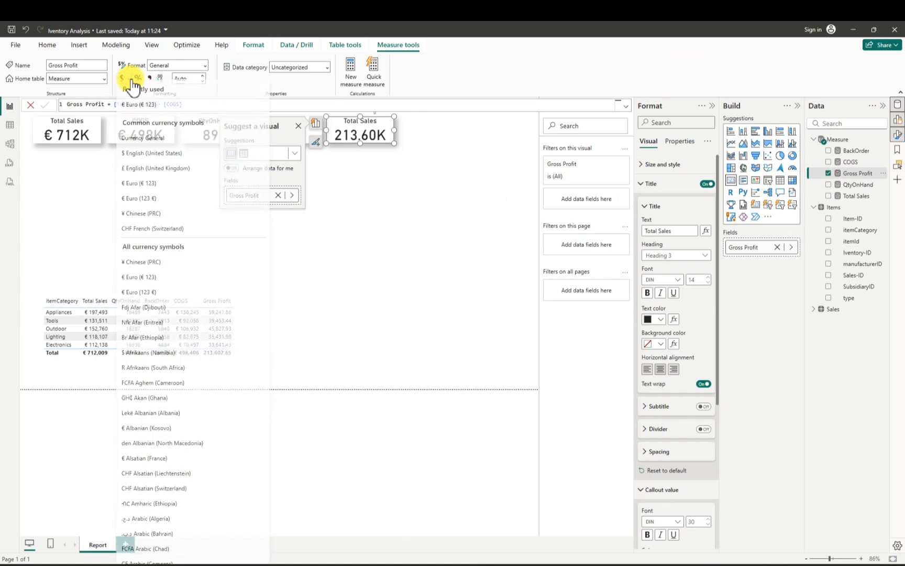
{"action": "left_click", "coordinate": [133, 110]}
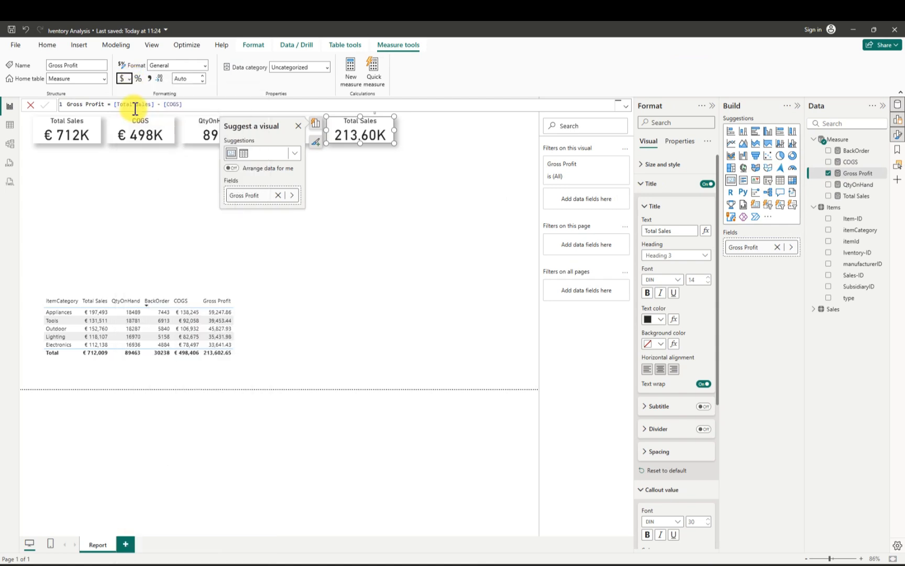
- Set the Gross Profit measure to 0 decimal places and collapse the filter and format areas to enlarge the canvas
{"action": "left_click", "coordinate": [203, 82]}
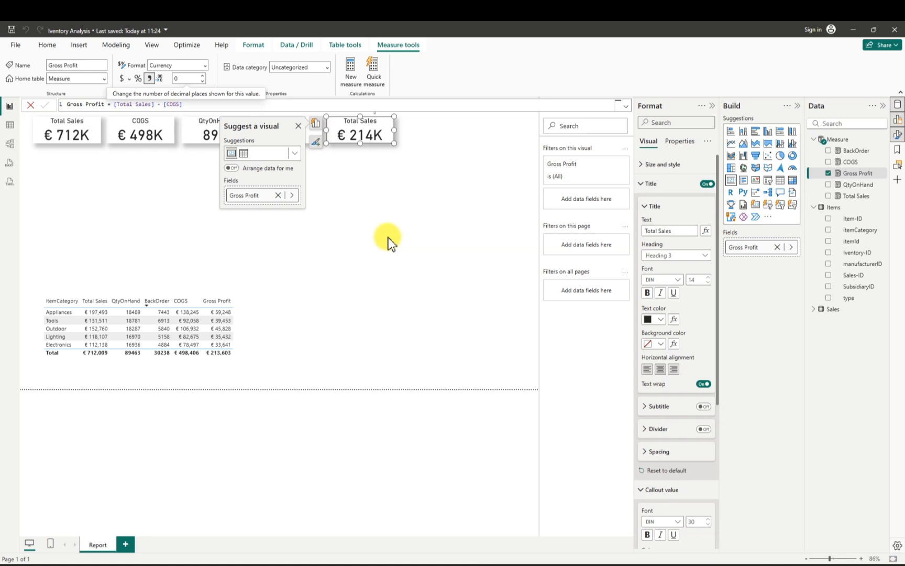
{"action": "left_click", "coordinate": [384, 196]}
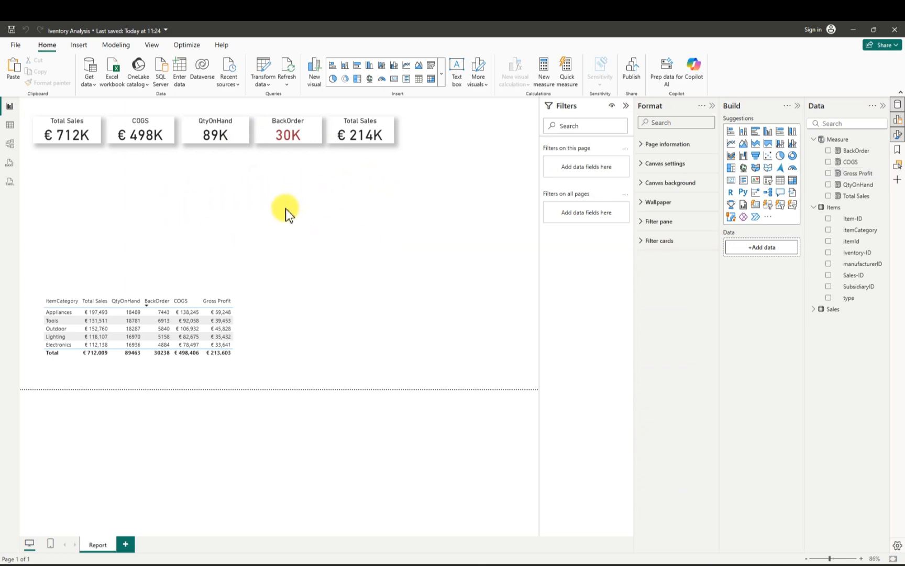
{"action": "left_click", "coordinate": [627, 106]}
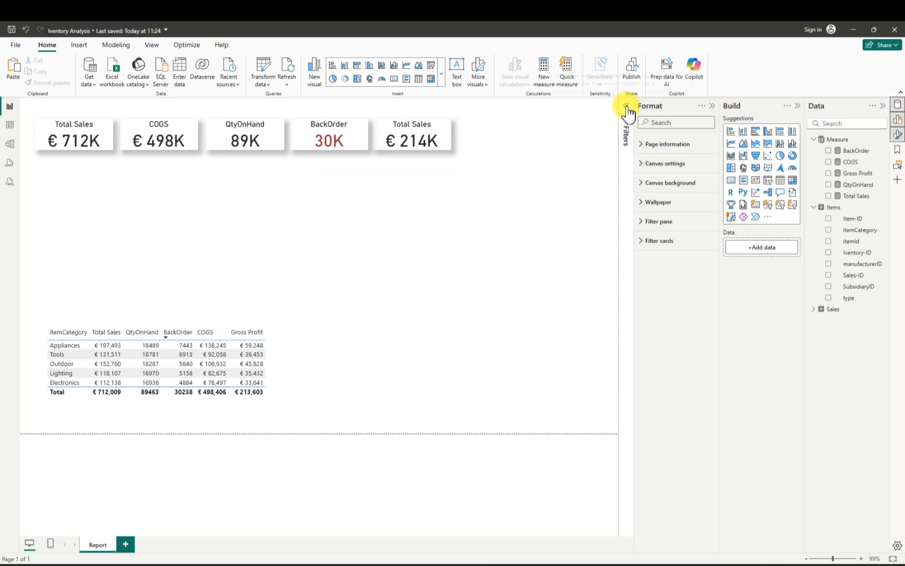
{"action": "left_click", "coordinate": [712, 106]}
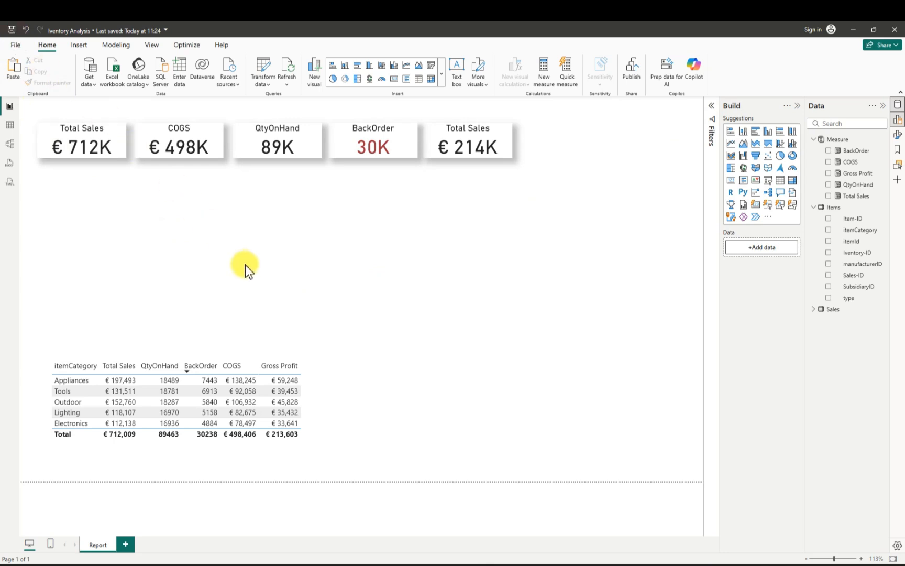
- Select all five KPI cards together and set their height to 63
{"action": "left_click", "coordinate": [49, 131]}
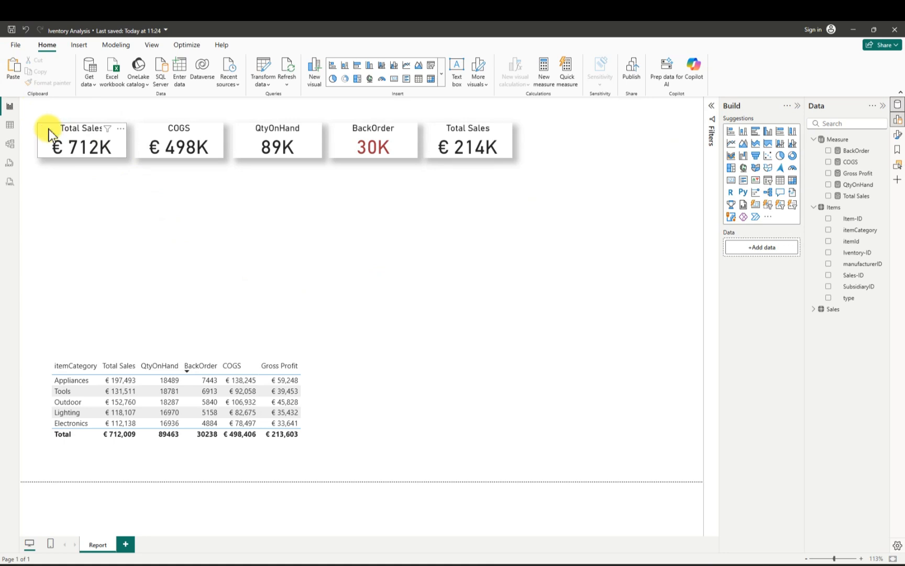
{"action": "left_click", "coordinate": [172, 128], "text": "ctrl"}
{"action": "left_click", "coordinate": [243, 127], "text": "ctrl"}
{"action": "left_click", "coordinate": [337, 127], "text": "ctrl"}
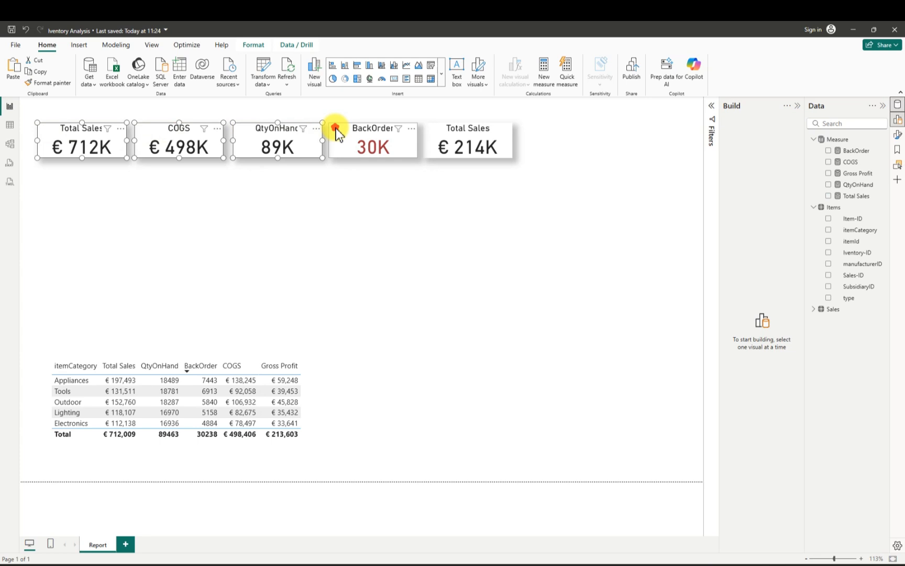
{"action": "left_click", "coordinate": [433, 133], "text": "ctrl"}
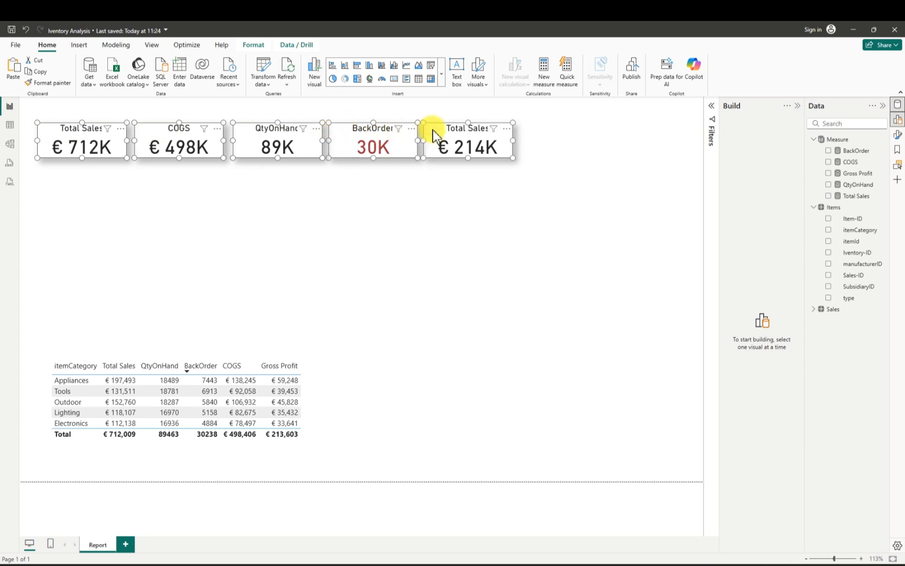
{"action": "left_click", "coordinate": [508, 130]}
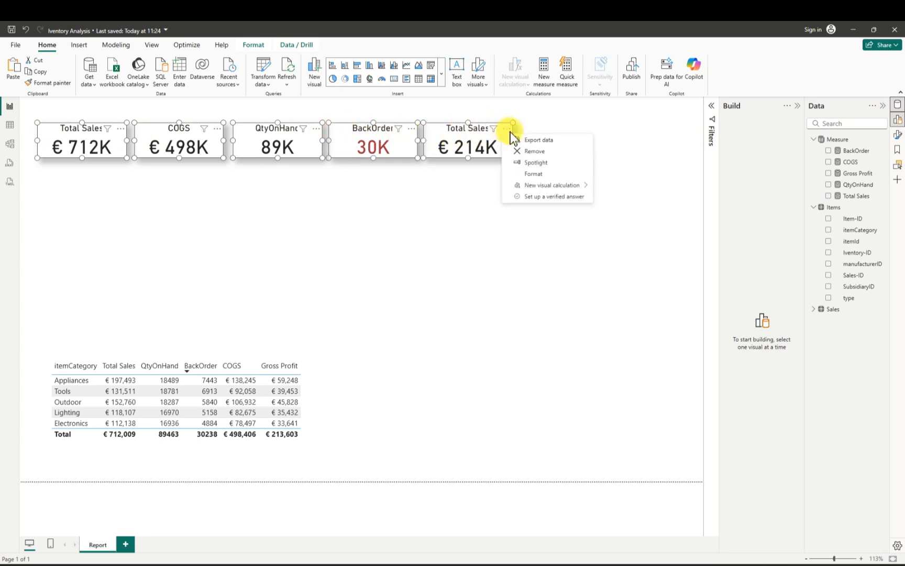
{"action": "left_click", "coordinate": [537, 174]}
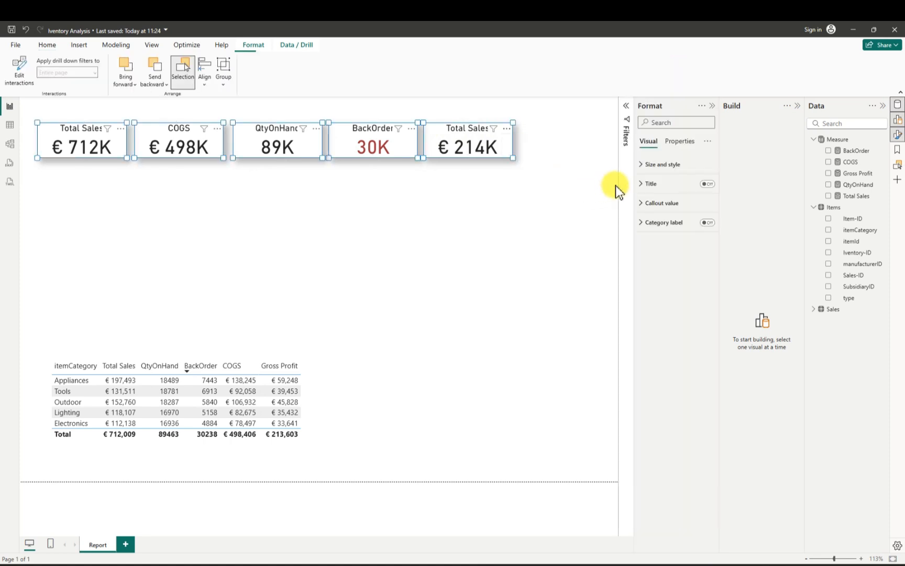
{"action": "left_click", "coordinate": [641, 166]}
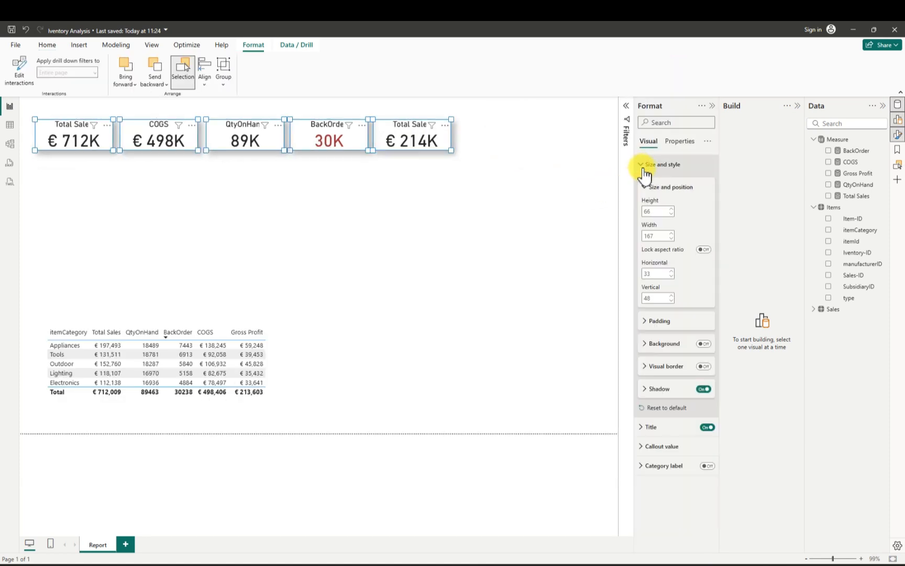
{"action": "left_click", "coordinate": [672, 214]}
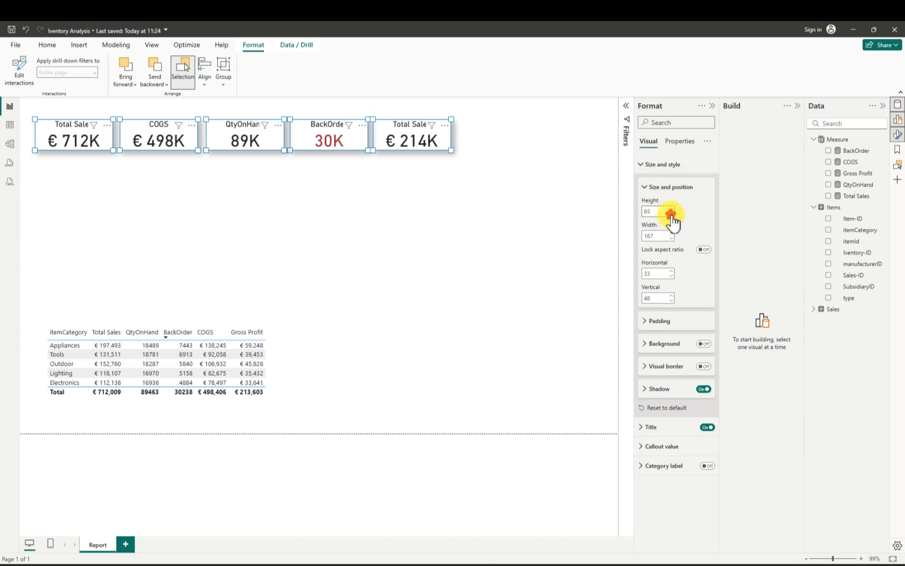
{"action": "left_click", "coordinate": [673, 214]}
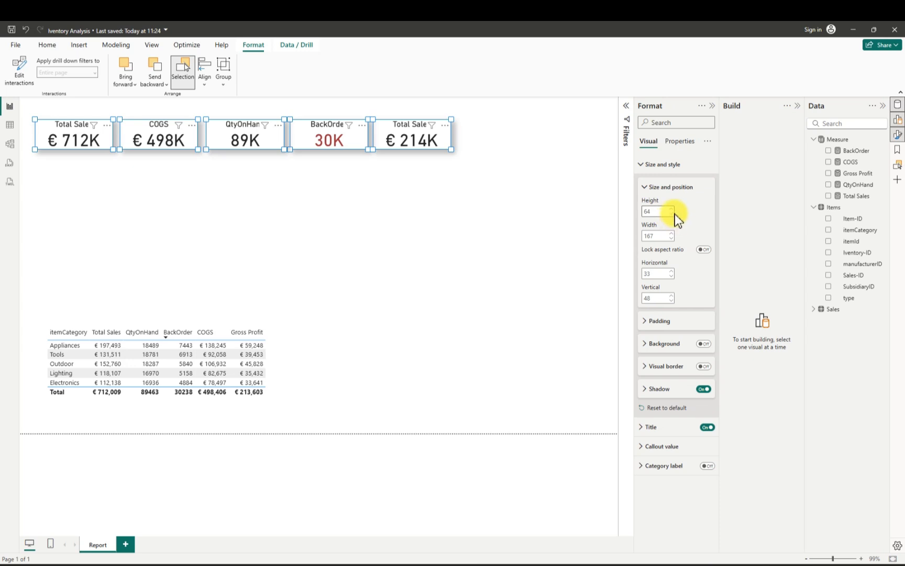
{"action": "left_click", "coordinate": [673, 214]}
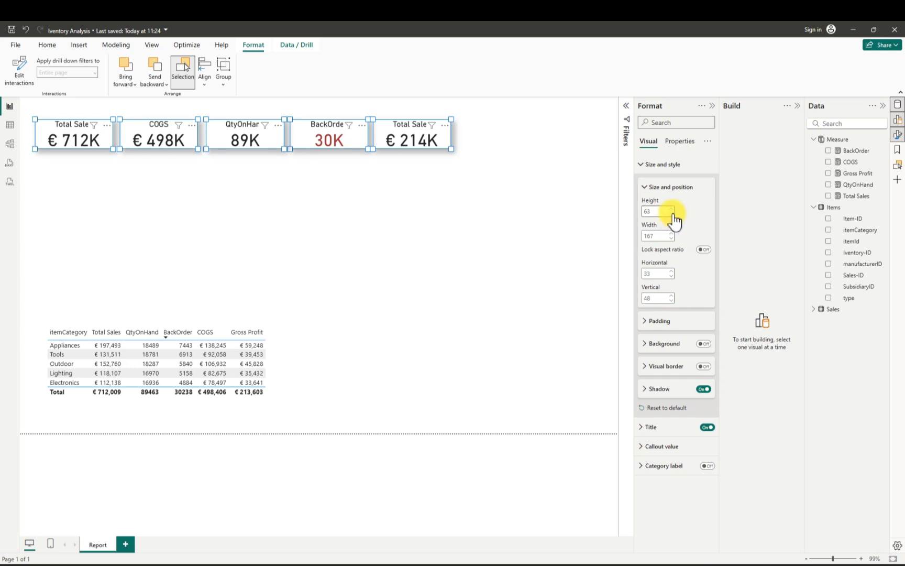
- Reduce the width of the five selected KPI cards to 159 and deselect them
{"action": "left_click", "coordinate": [671, 238]}
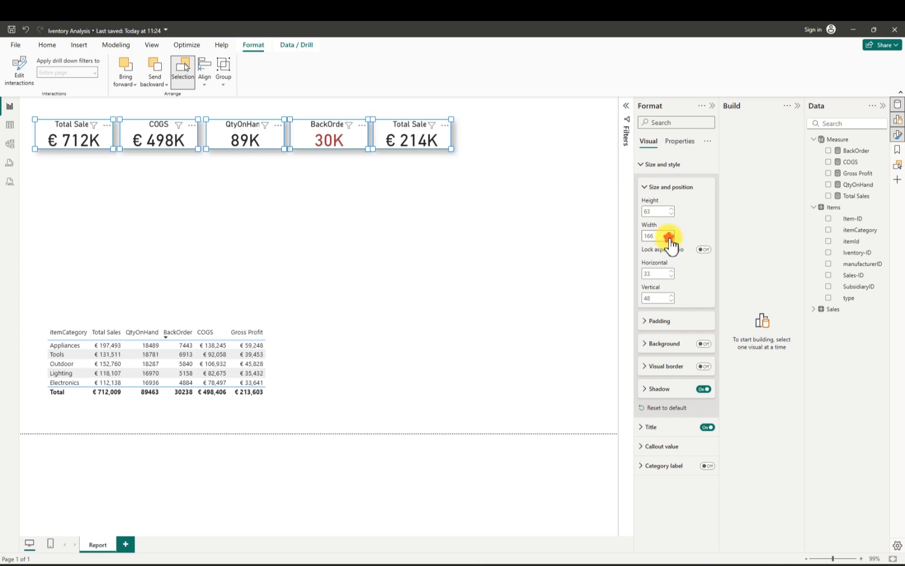
{"action": "left_click", "coordinate": [672, 238]}
{"action": "left_click", "coordinate": [671, 238]}
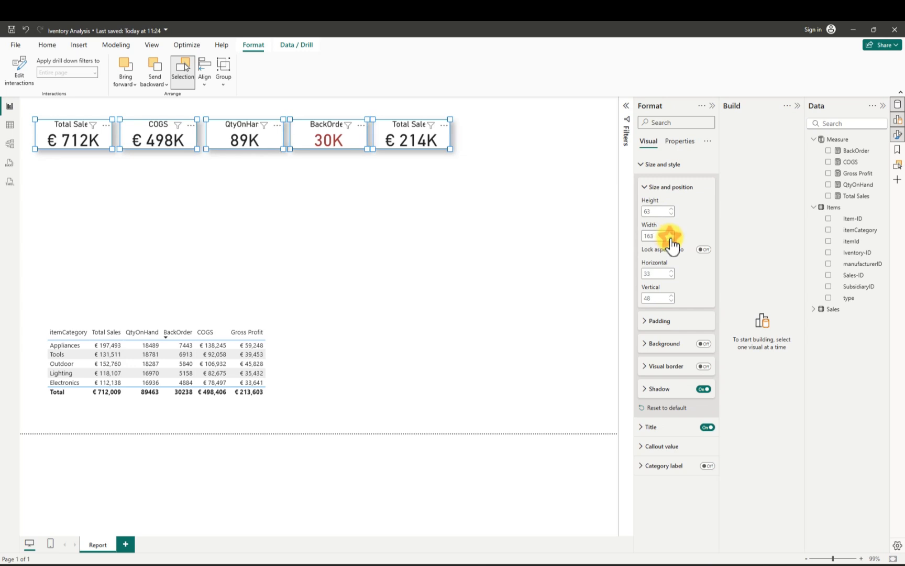
{"action": "left_click", "coordinate": [671, 238]}
{"action": "left_click", "coordinate": [671, 239]}
{"action": "left_click", "coordinate": [671, 238]}
{"action": "left_click", "coordinate": [671, 239]}
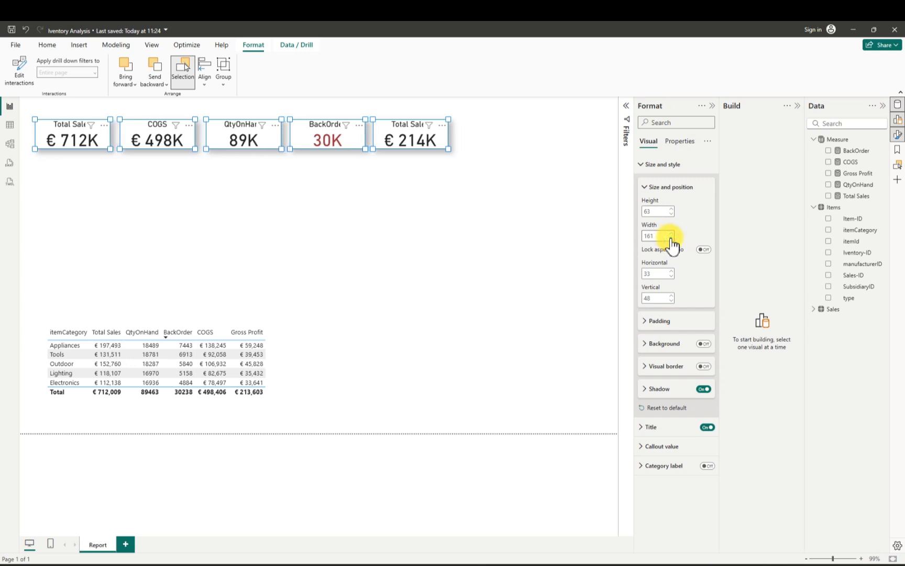
{"action": "left_click", "coordinate": [671, 238]}
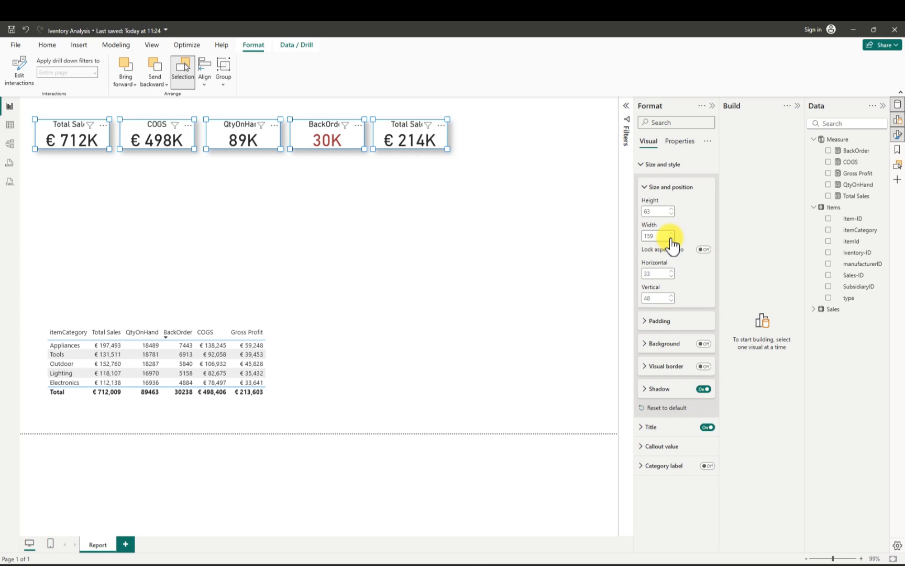
{"action": "left_click", "coordinate": [411, 186]}
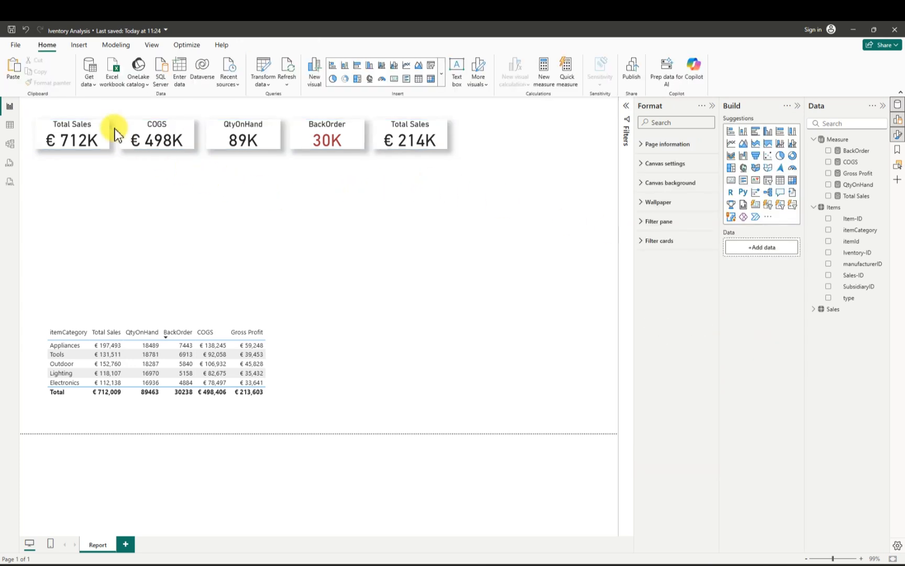
- Move the second to fifth cards leftward to close up the gaps in the row, keeping them aligned, and save the report
{"action": "left_click_drag", "start_coordinate": [127, 131], "coordinate": [117, 132]}
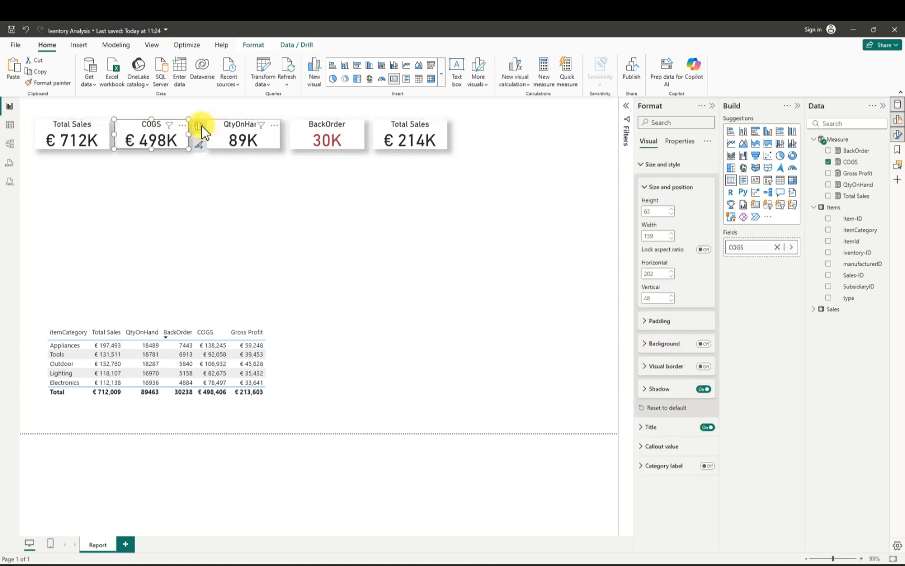
{"action": "left_click_drag", "start_coordinate": [212, 128], "coordinate": [200, 127]}
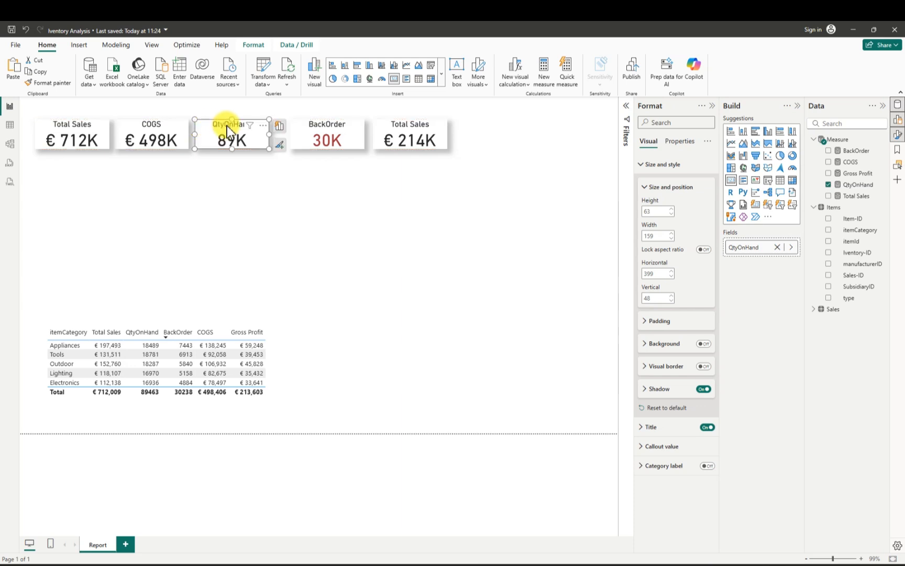
{"action": "left_click_drag", "start_coordinate": [298, 128], "coordinate": [281, 128]}
{"action": "left_click_drag", "start_coordinate": [376, 129], "coordinate": [361, 129]}
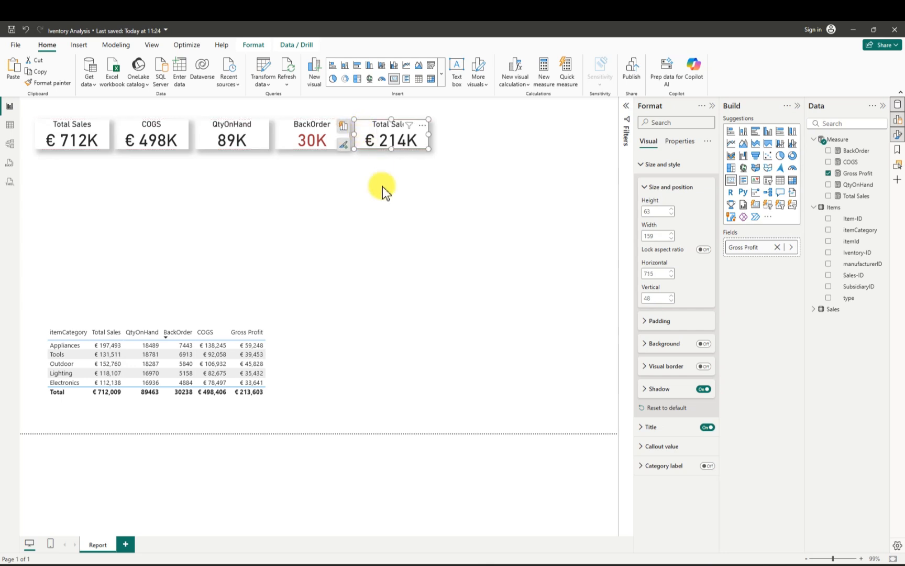
{"action": "left_click", "coordinate": [12, 30]}
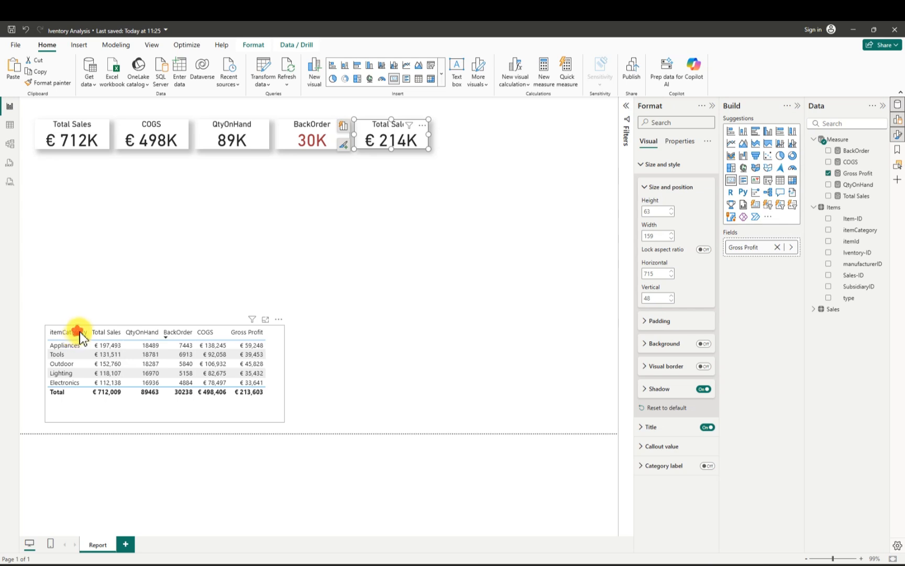
- Remove the itemCategory table visual from the report page
{"action": "left_click", "coordinate": [254, 330]}
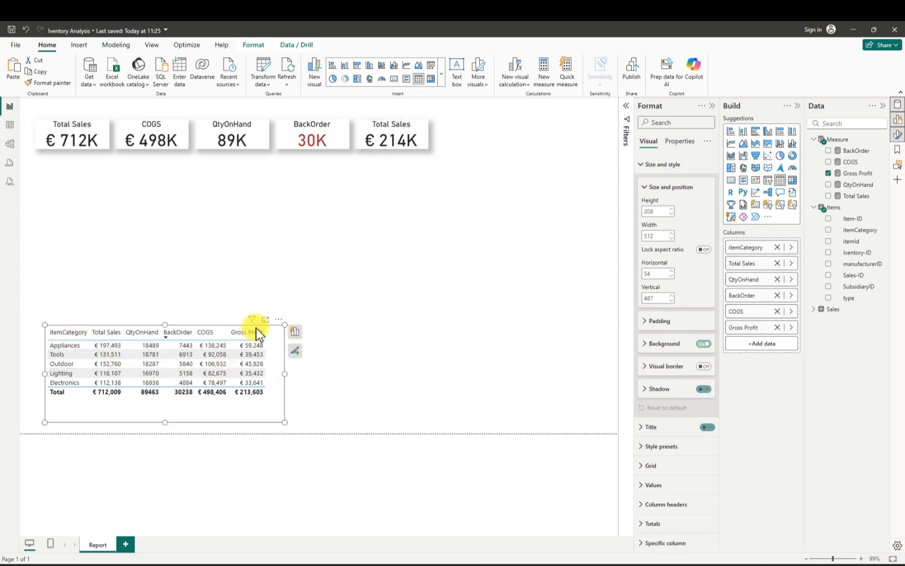
{"action": "left_click", "coordinate": [279, 320]}
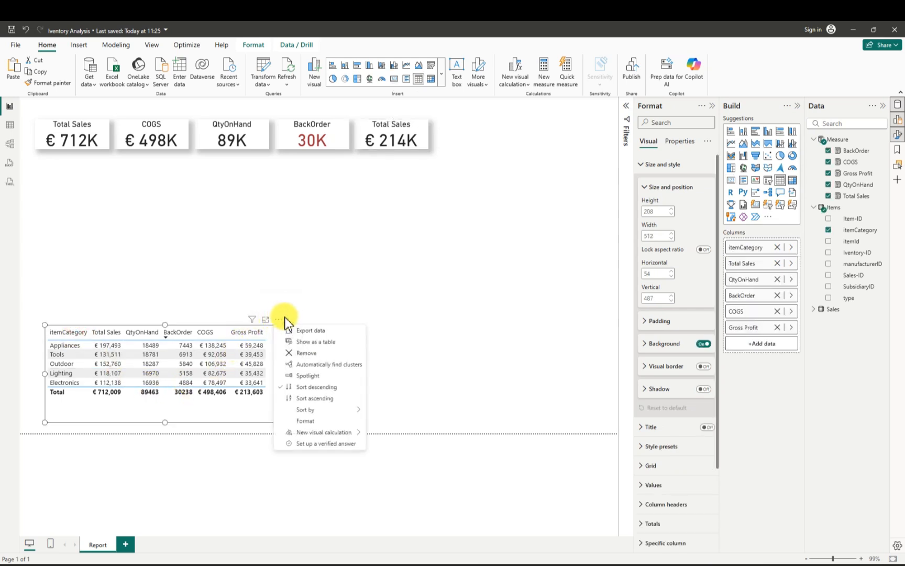
{"action": "left_click", "coordinate": [315, 354]}
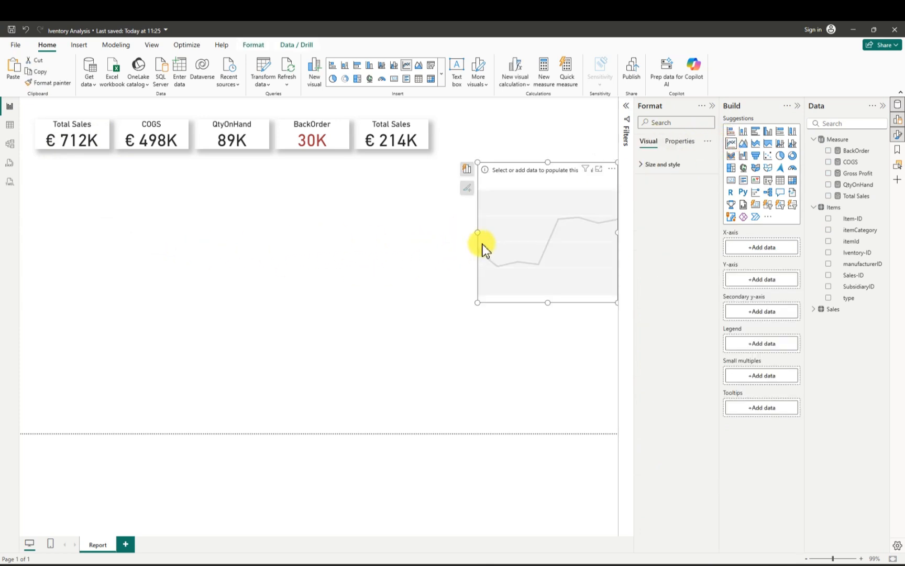
- Insert an empty line chart, place it beneath the card row, and make it wider and shorter
{"action": "left_click_drag", "start_coordinate": [483, 244], "coordinate": [44, 254]}
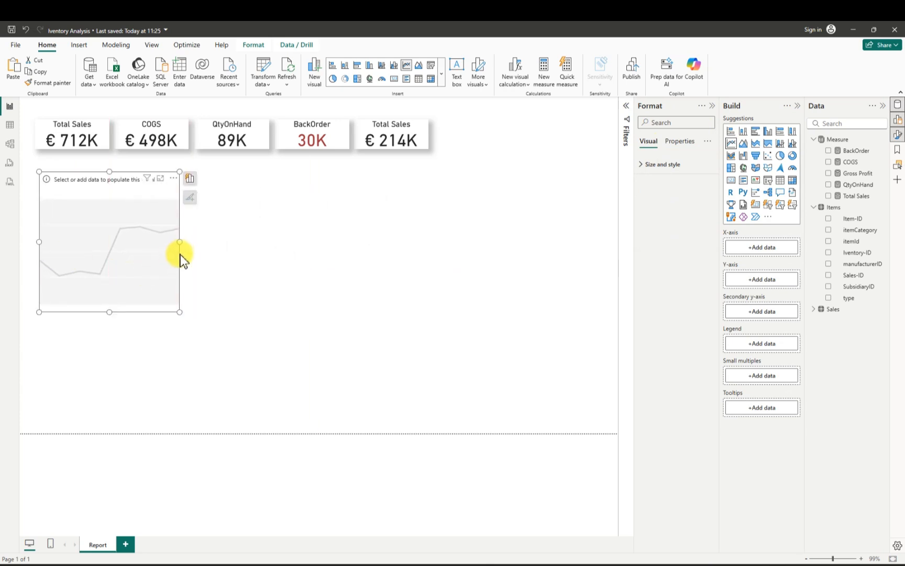
{"action": "left_click_drag", "start_coordinate": [180, 242], "coordinate": [304, 257]}
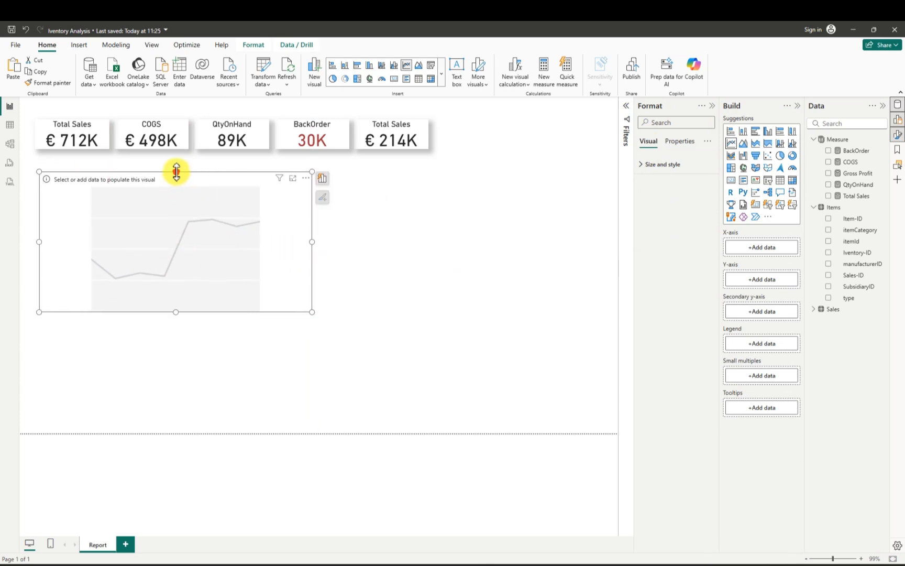
{"action": "left_click_drag", "start_coordinate": [175, 172], "coordinate": [144, 196]}
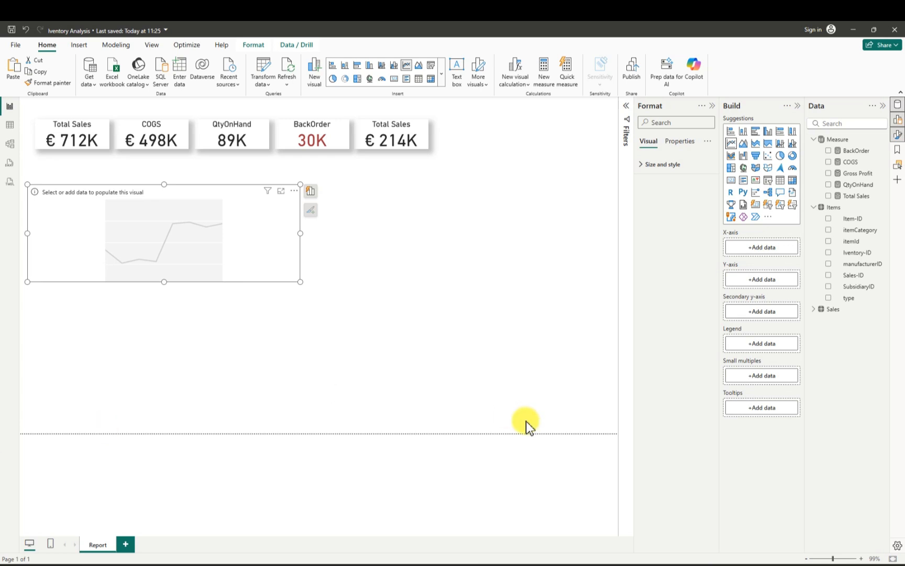
- Plot Total Sales by tranDate from the Sales table in the line chart and widen the chart to reach under the fifth card
{"action": "left_click", "coordinate": [829, 197]}
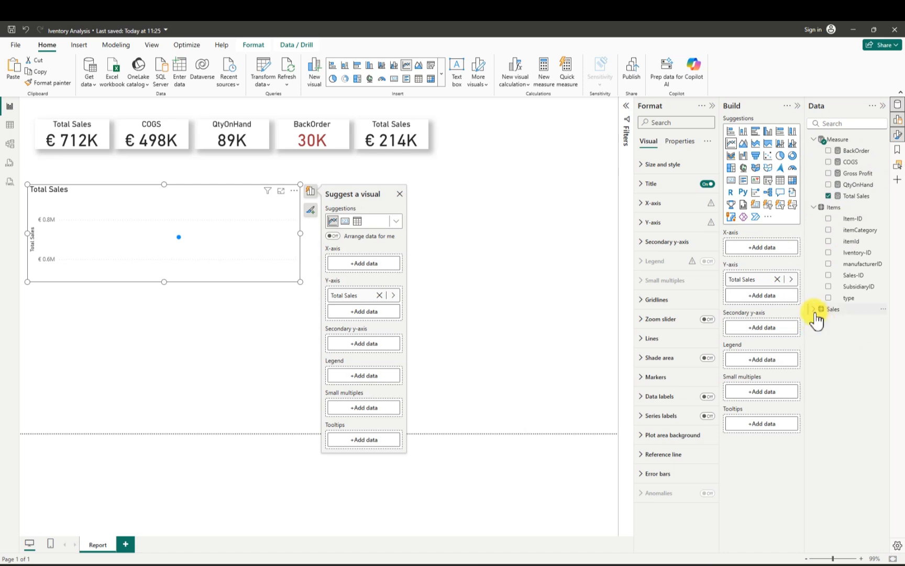
{"action": "left_click", "coordinate": [815, 310]}
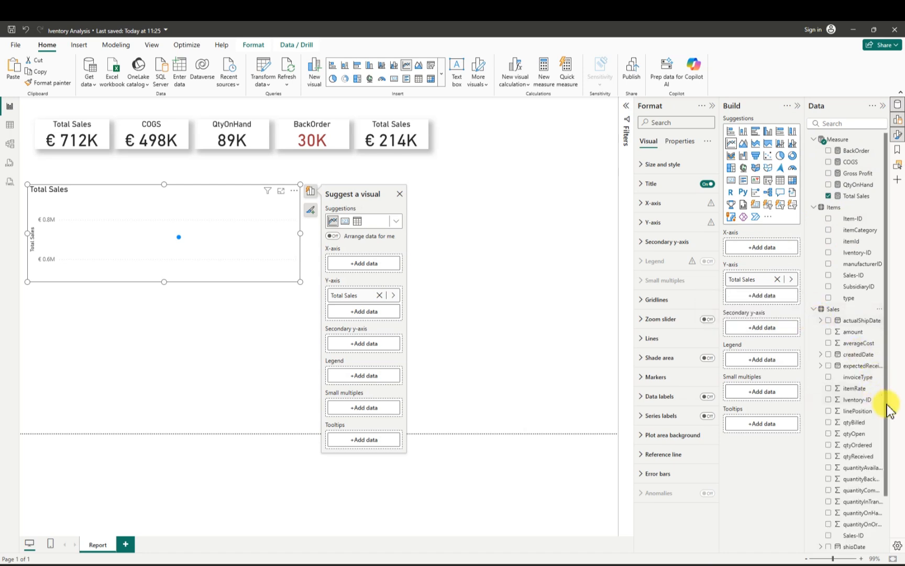
{"action": "left_click_drag", "start_coordinate": [886, 404], "coordinate": [894, 476]}
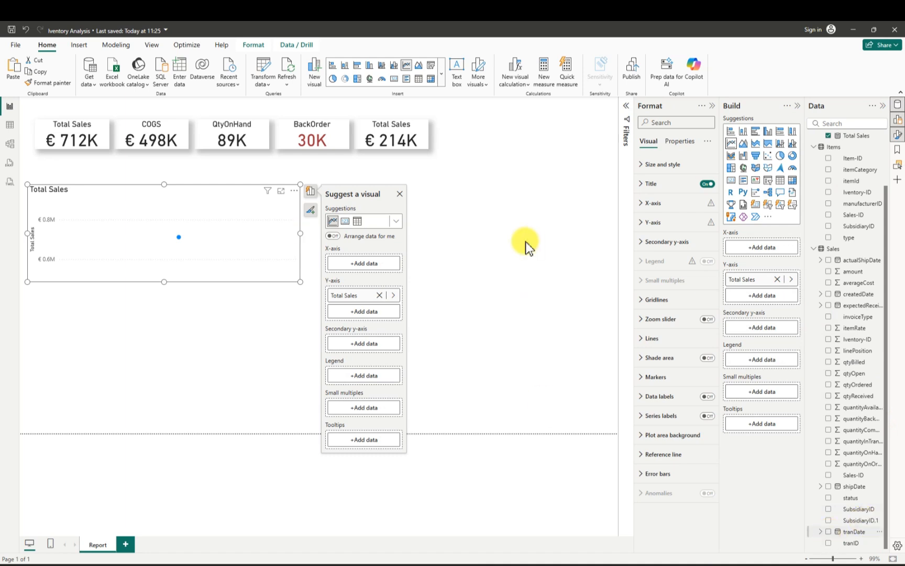
{"action": "left_click_drag", "start_coordinate": [300, 233], "coordinate": [385, 232]}
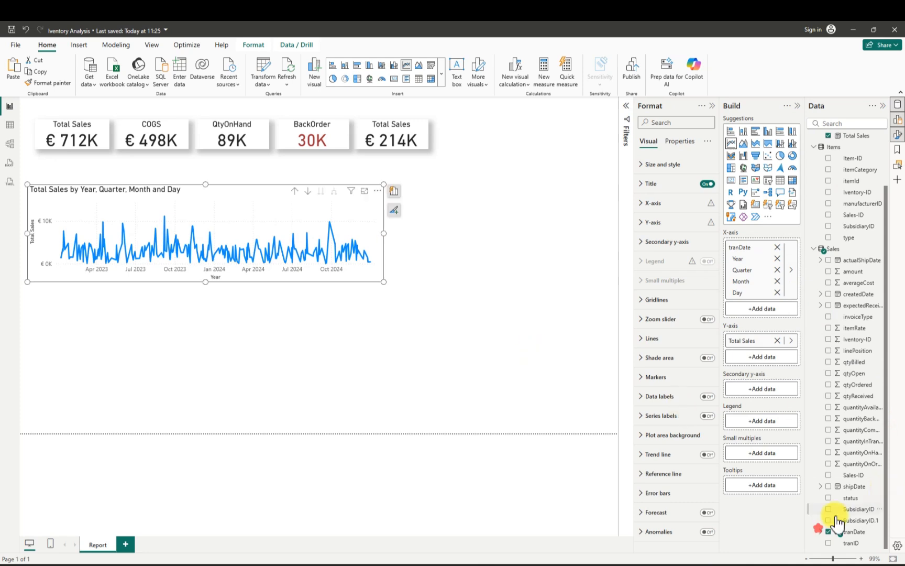
- Remove the Day and Quarter levels of the tranDate hierarchy from the line chart, keeping Year and Month
{"action": "left_click", "coordinate": [820, 532]}
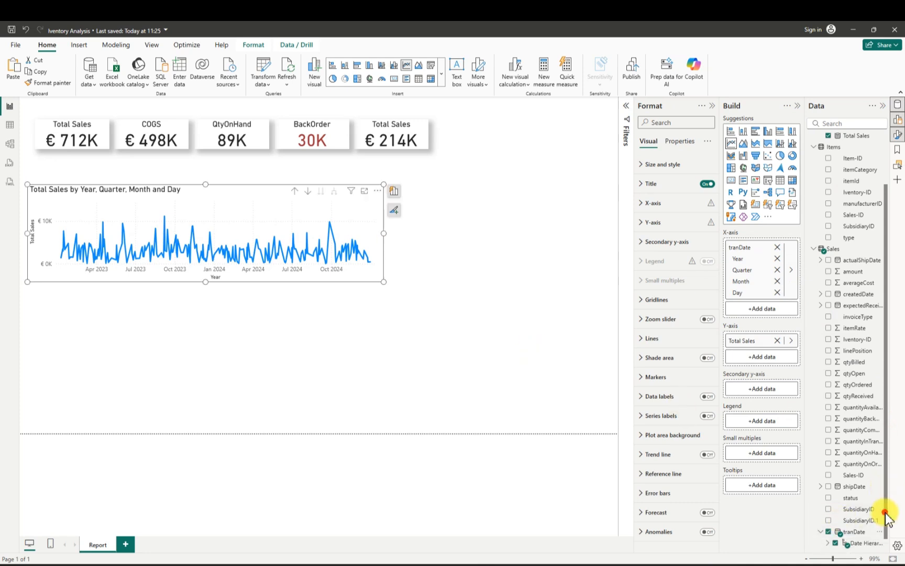
{"action": "left_click_drag", "start_coordinate": [885, 513], "coordinate": [888, 532]}
{"action": "left_click", "coordinate": [828, 532]}
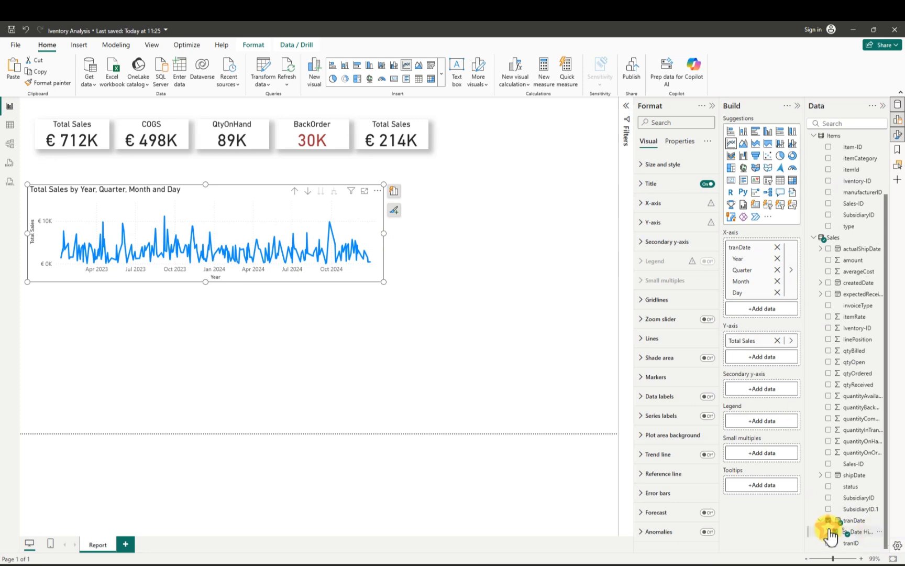
{"action": "left_click_drag", "start_coordinate": [885, 507], "coordinate": [890, 534]}
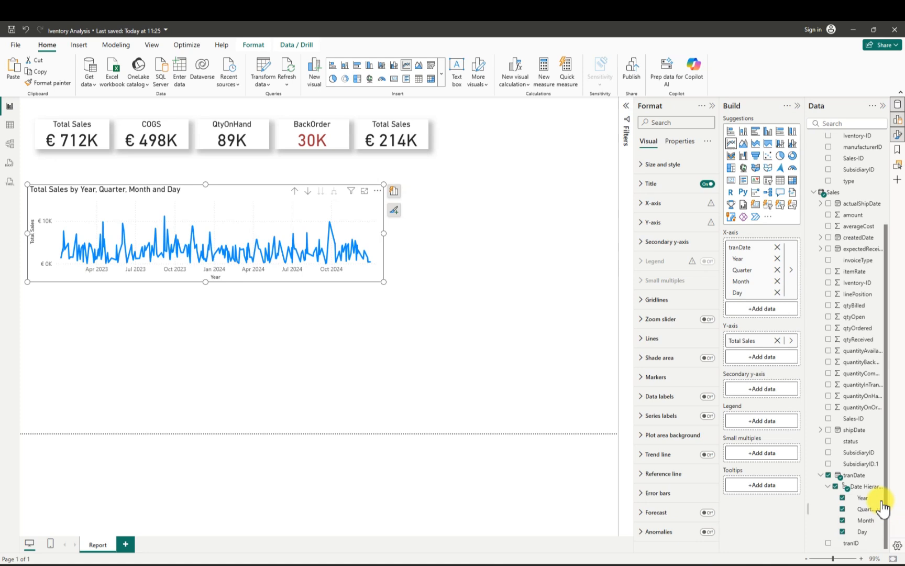
{"action": "left_click", "coordinate": [842, 532]}
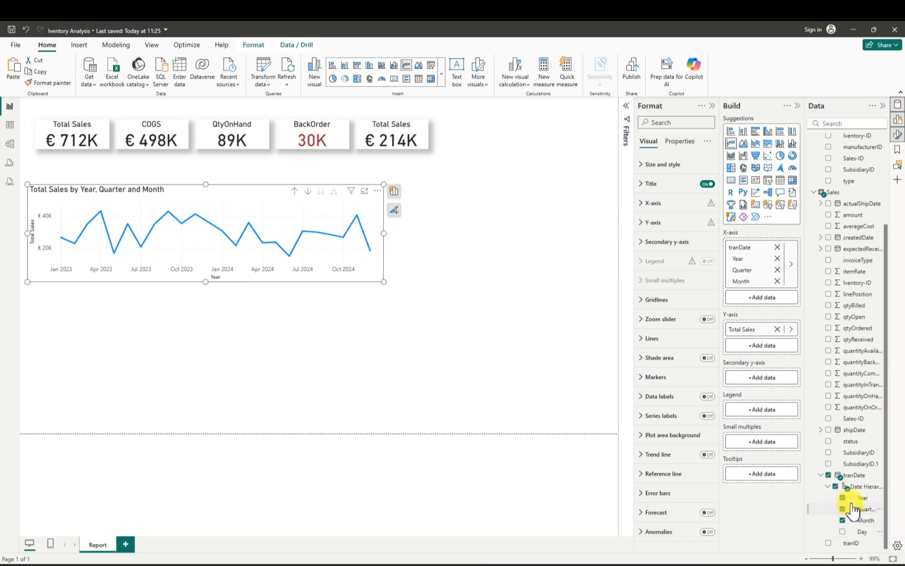
{"action": "left_click", "coordinate": [843, 509]}
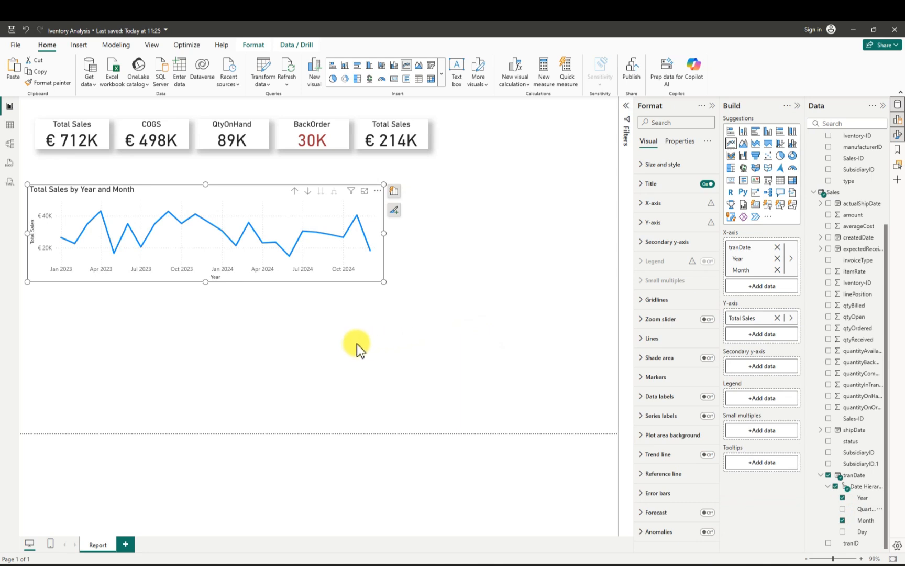
{"action": "mouse_move", "coordinate": [102, 215]}
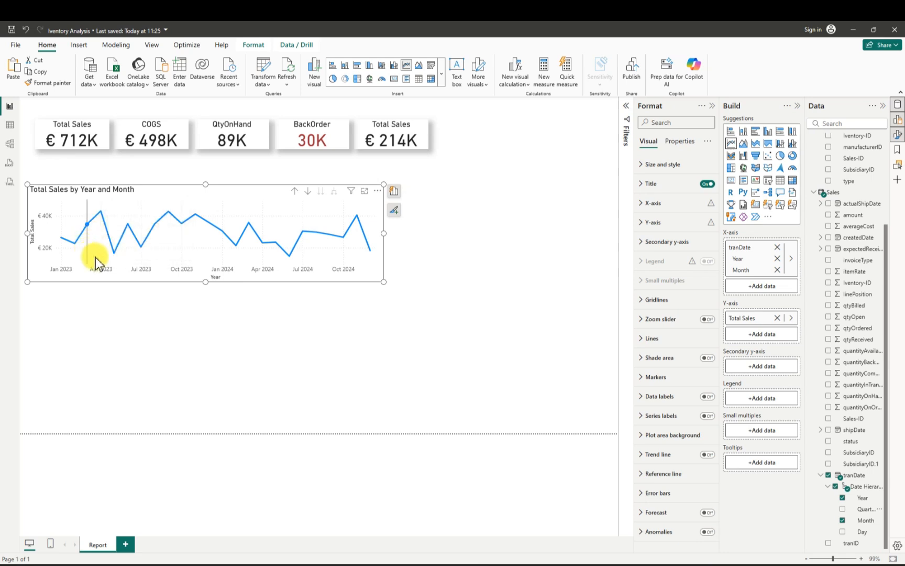
{"action": "mouse_move", "coordinate": [111, 244]}
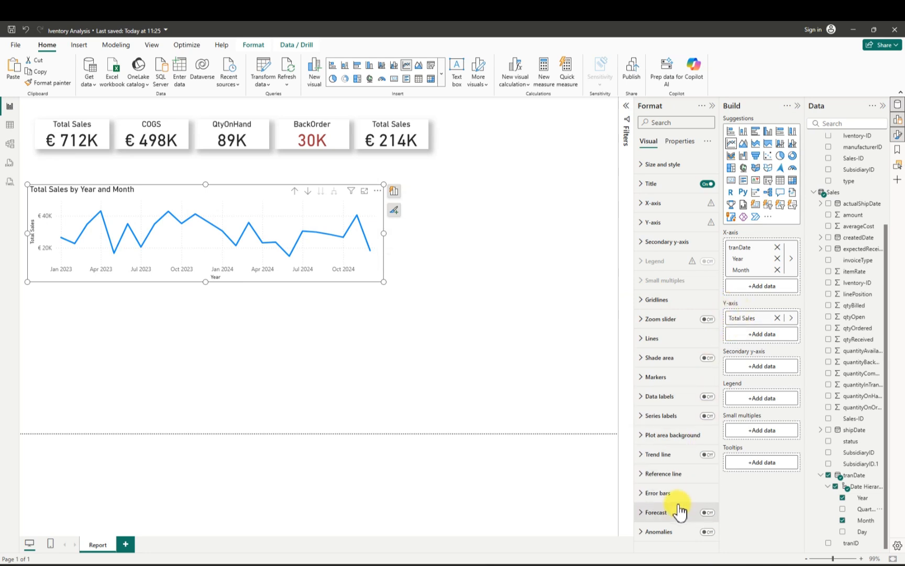
- Turn on the line chart's forecast and choose Months as the forecast units
{"action": "left_click", "coordinate": [708, 516]}
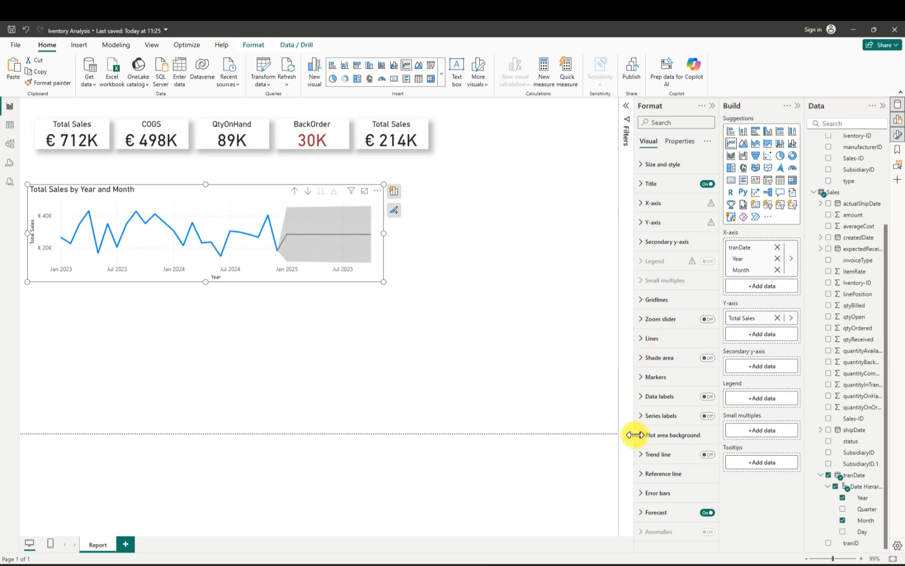
{"action": "left_click", "coordinate": [649, 514]}
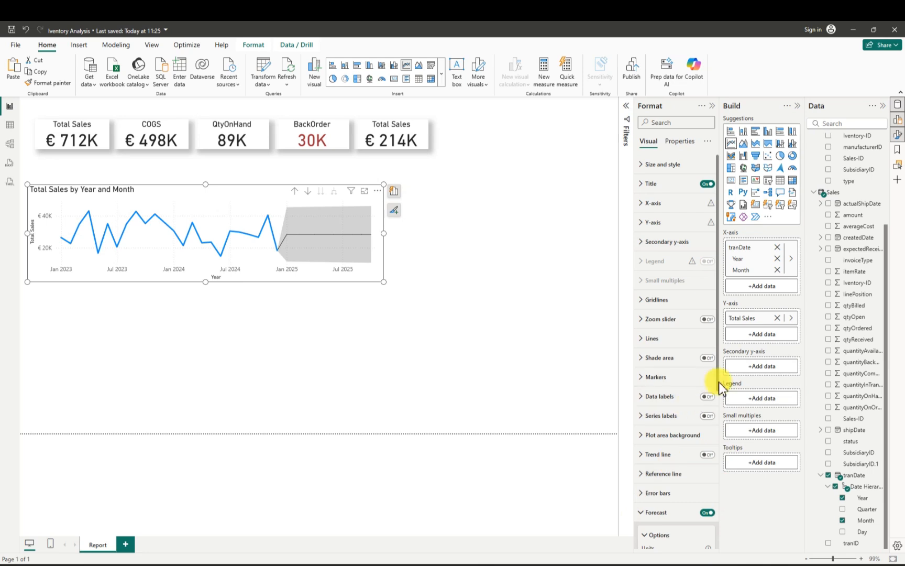
{"action": "left_click_drag", "start_coordinate": [717, 375], "coordinate": [724, 546]}
{"action": "left_click", "coordinate": [705, 298]}
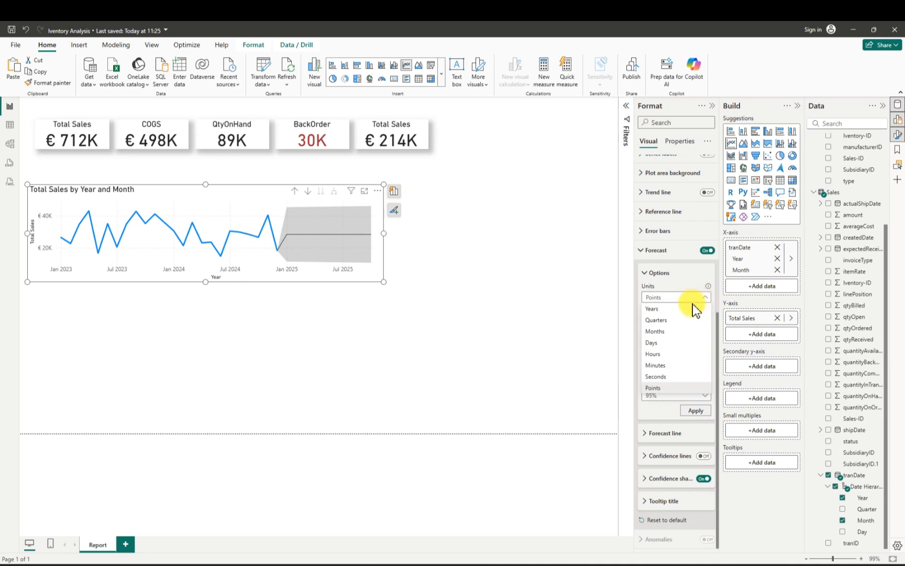
{"action": "left_click", "coordinate": [661, 331]}
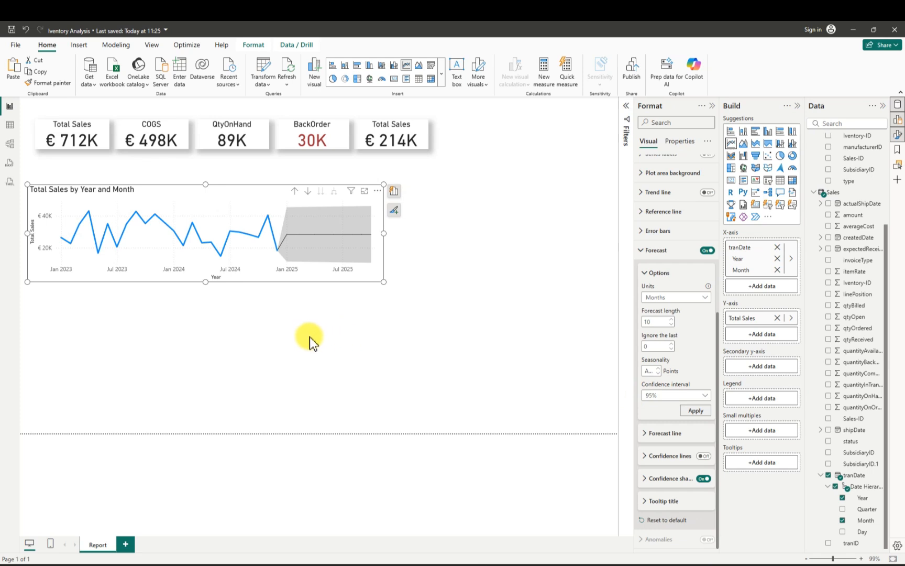
{"action": "left_click", "coordinate": [277, 331]}
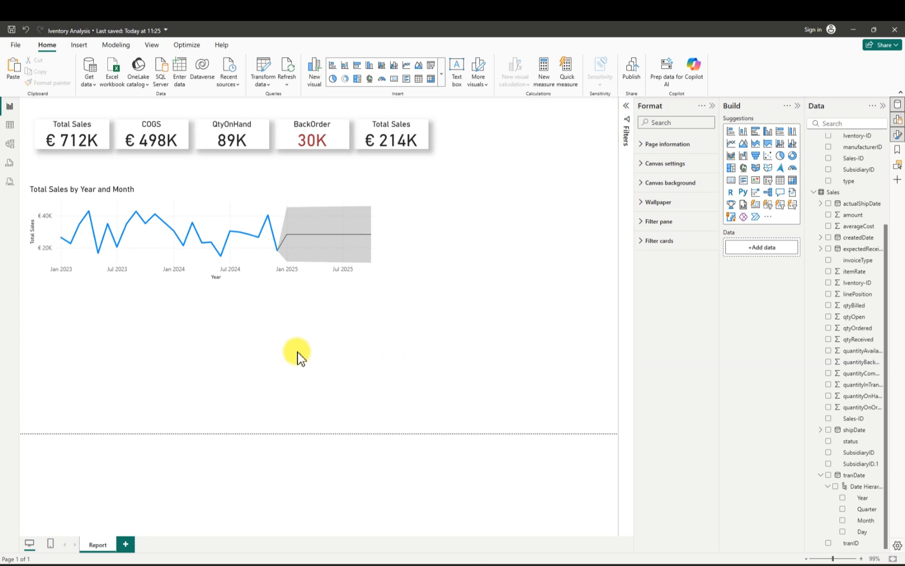
{"action": "left_click", "coordinate": [215, 186]}
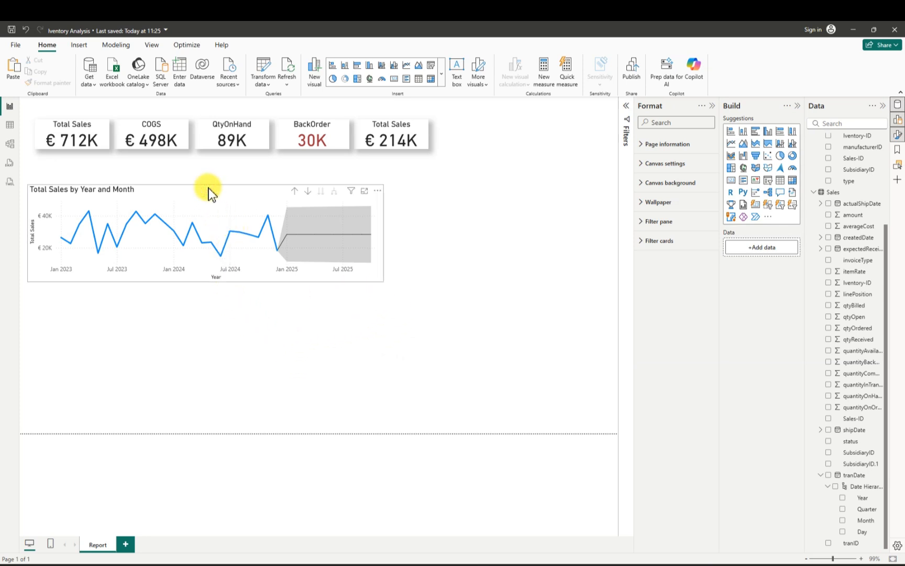
{"action": "left_click", "coordinate": [209, 187]}
{"action": "mouse_move", "coordinate": [307, 233]}
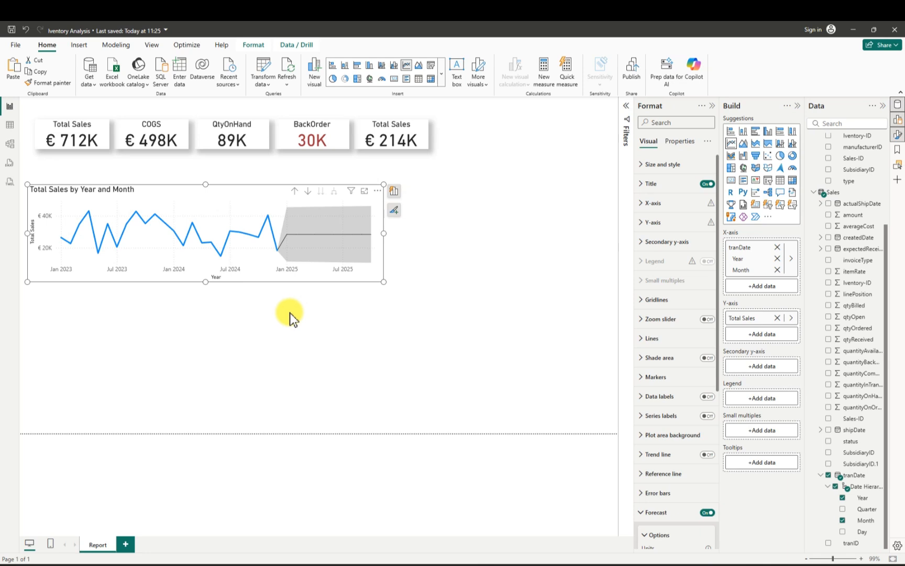
- Change the line chart's title to "TSales Trend & Forecast – Stabilization in 2025" and centre it
{"action": "left_click", "coordinate": [139, 192]}
{"action": "left_click", "coordinate": [646, 184]}
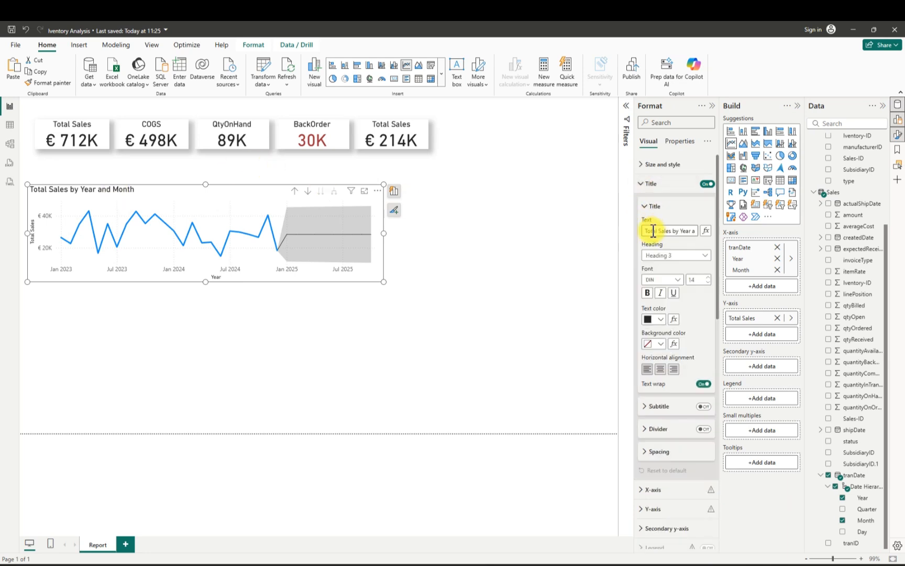
{"action": "left_click_drag", "start_coordinate": [647, 230], "coordinate": [696, 231]}
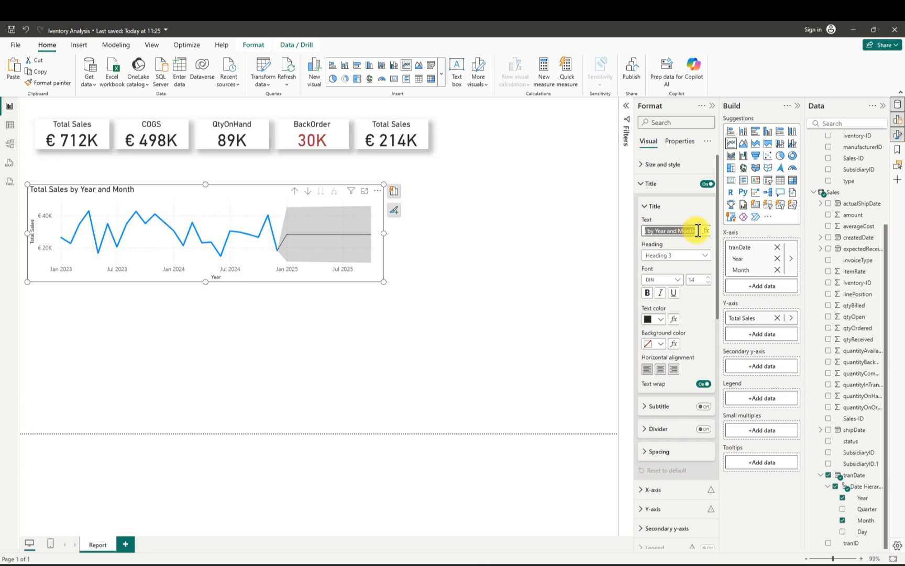
{"action": "type", "text": "Stabilization in 2025"}
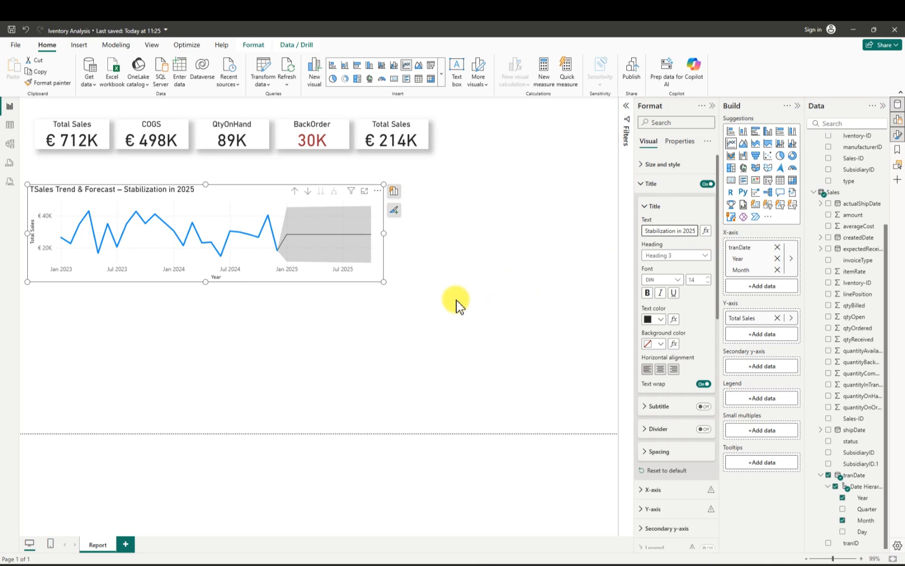
{"action": "left_click", "coordinate": [660, 369]}
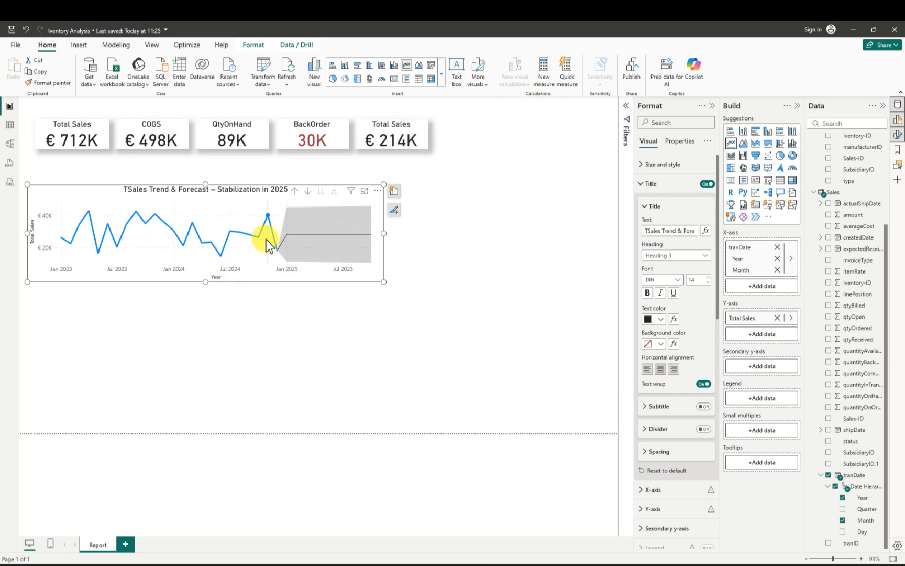
- Set the line chart's forecast length to 12 and apply it
{"action": "mouse_move", "coordinate": [265, 219]}
{"action": "mouse_move", "coordinate": [370, 240]}
{"action": "left_click_drag", "start_coordinate": [718, 313], "coordinate": [721, 540]}
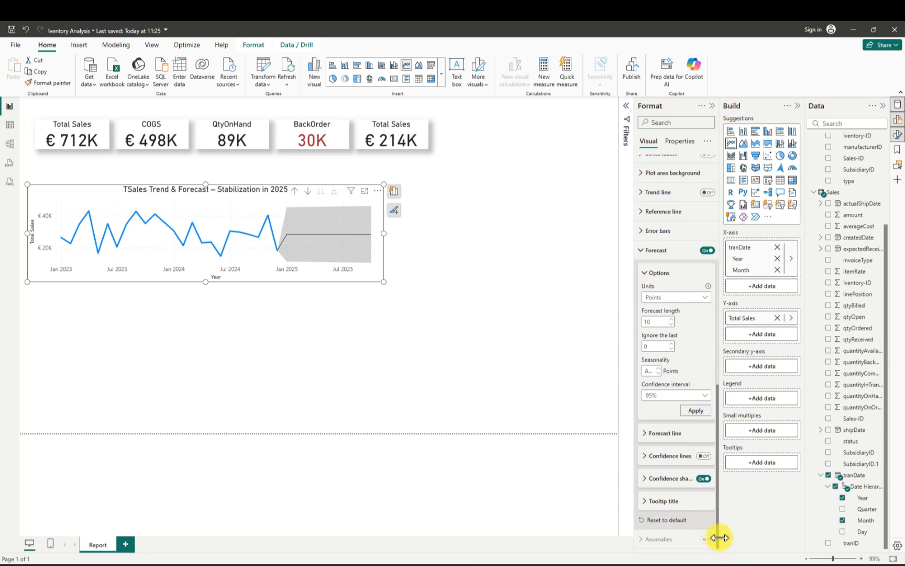
{"action": "double_click", "coordinate": [664, 321]}
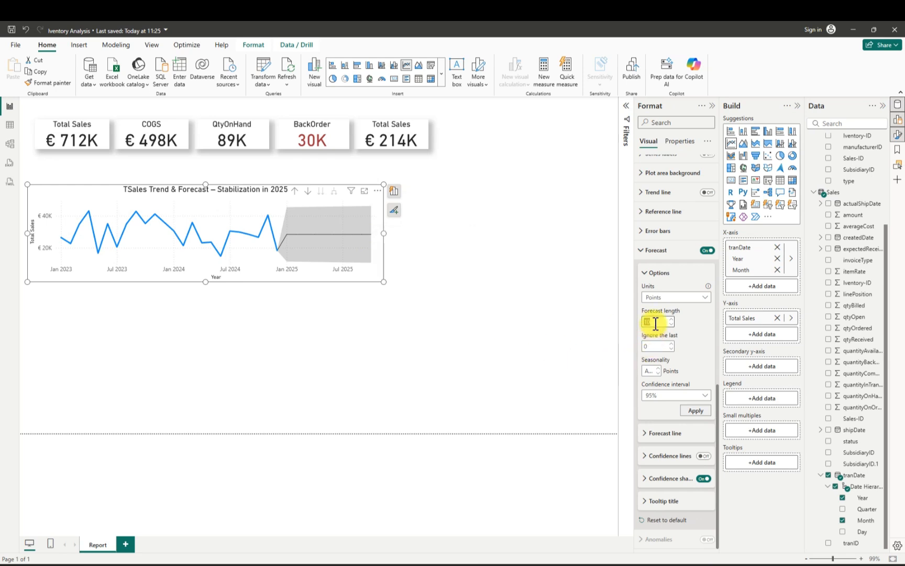
{"action": "type", "text": "12"}
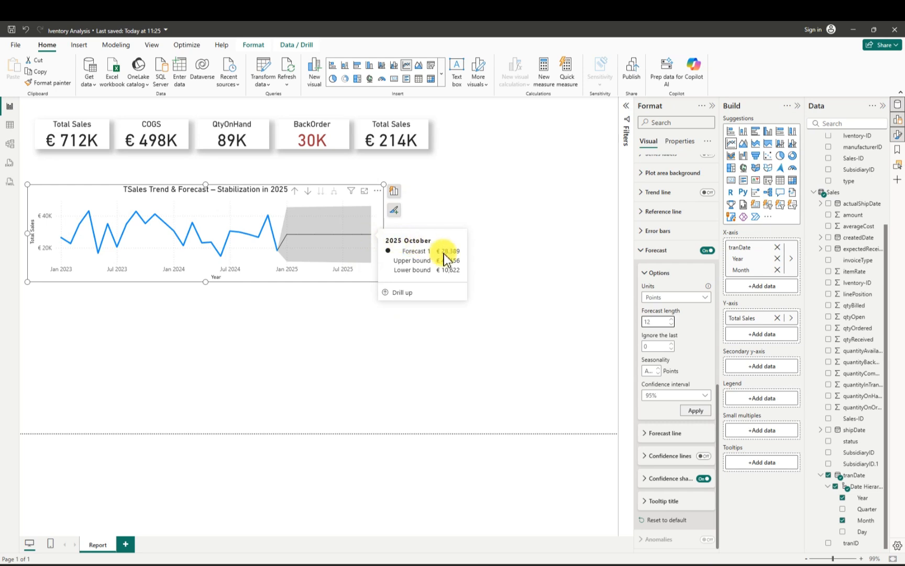
{"action": "left_click", "coordinate": [693, 412]}
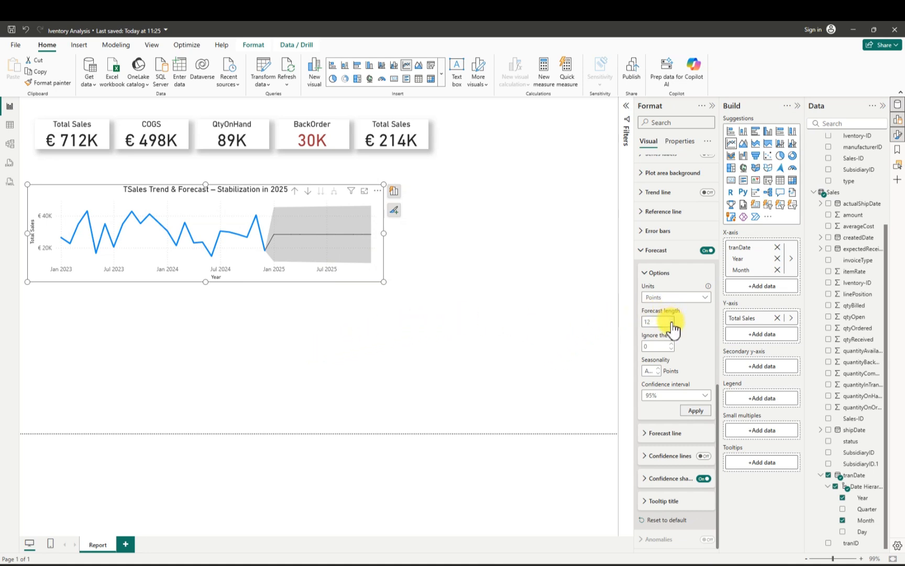
- Set the forecast length to 6, apply it, and expand the forecast line settings
{"action": "double_click", "coordinate": [657, 323]}
{"action": "key", "text": "BackSpace"}
{"action": "type", "text": "6"}
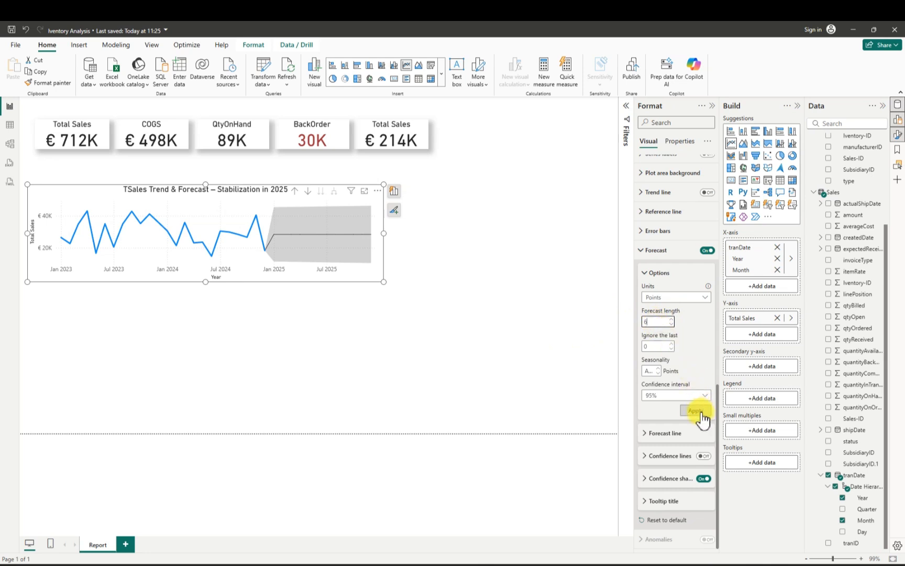
{"action": "left_click", "coordinate": [696, 410]}
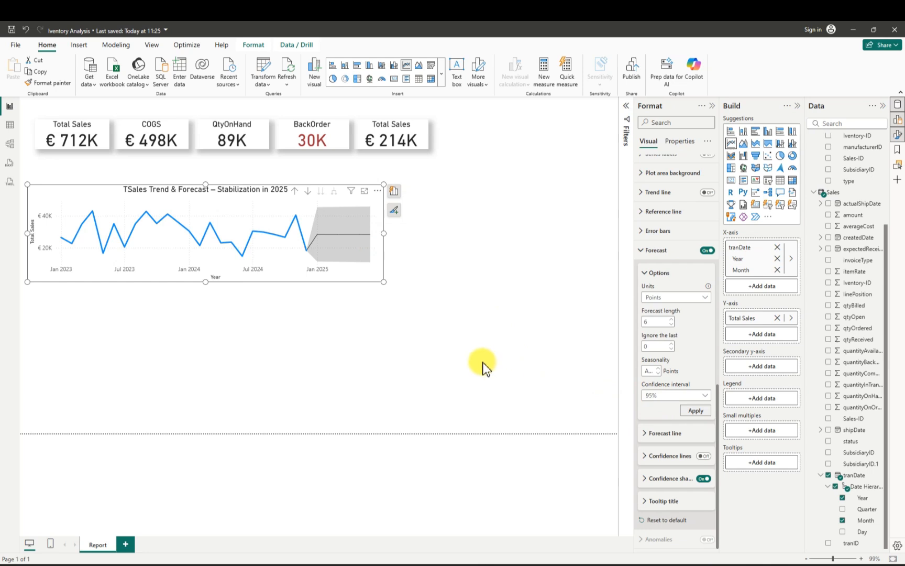
{"action": "left_click", "coordinate": [646, 440]}
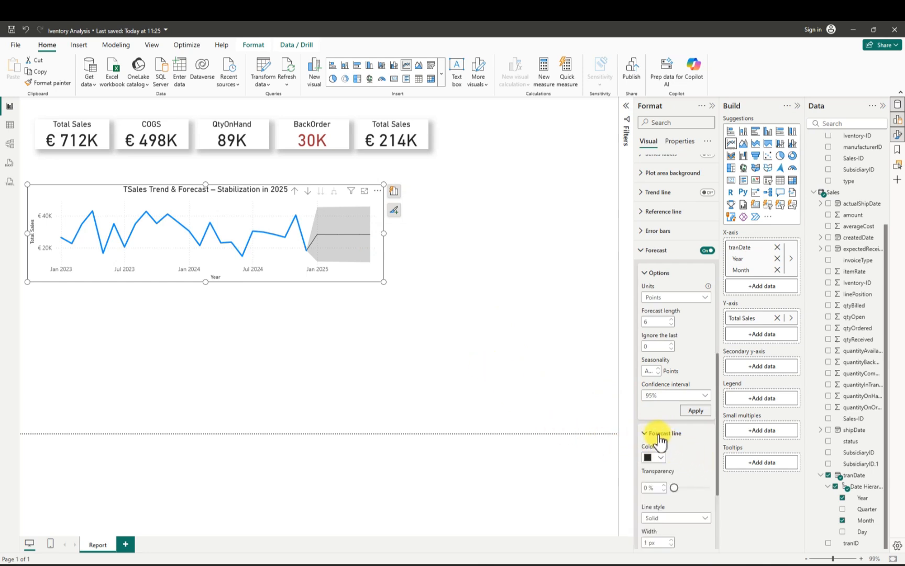
{"action": "left_click", "coordinate": [696, 410]}
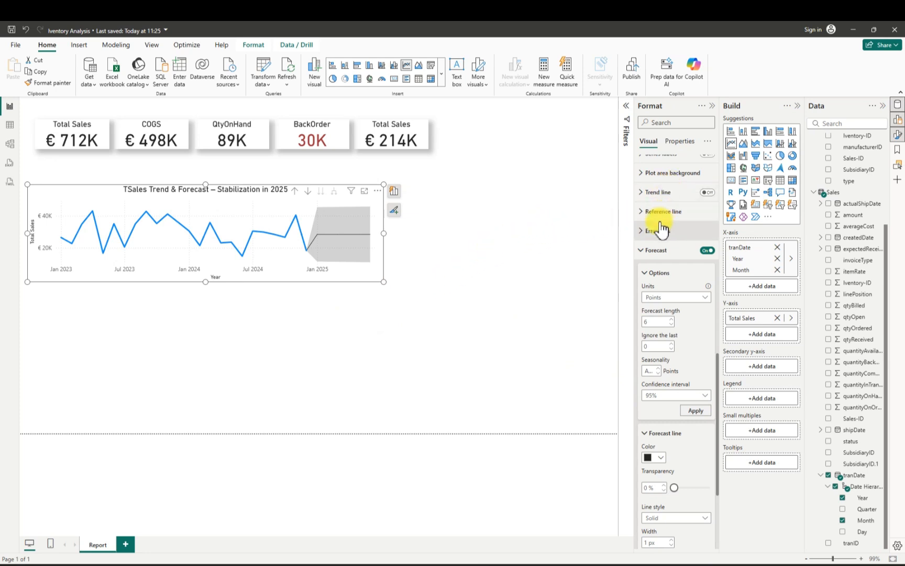
- Turn off the title of the line chart's x-axis
{"action": "scroll", "coordinate": [670, 195], "scroll_direction": "up", "scroll_amount": 10}
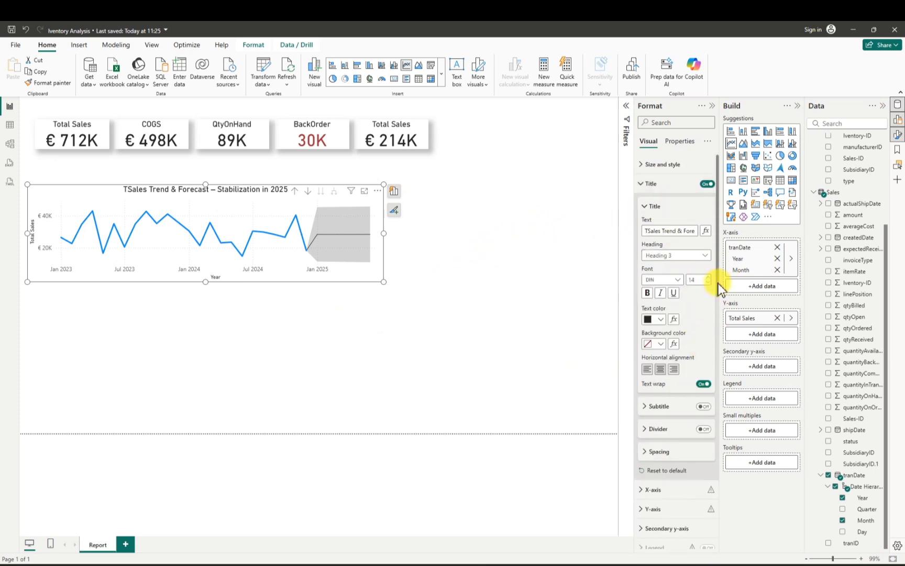
{"action": "scroll", "coordinate": [712, 344], "scroll_direction": "down", "scroll_amount": 5}
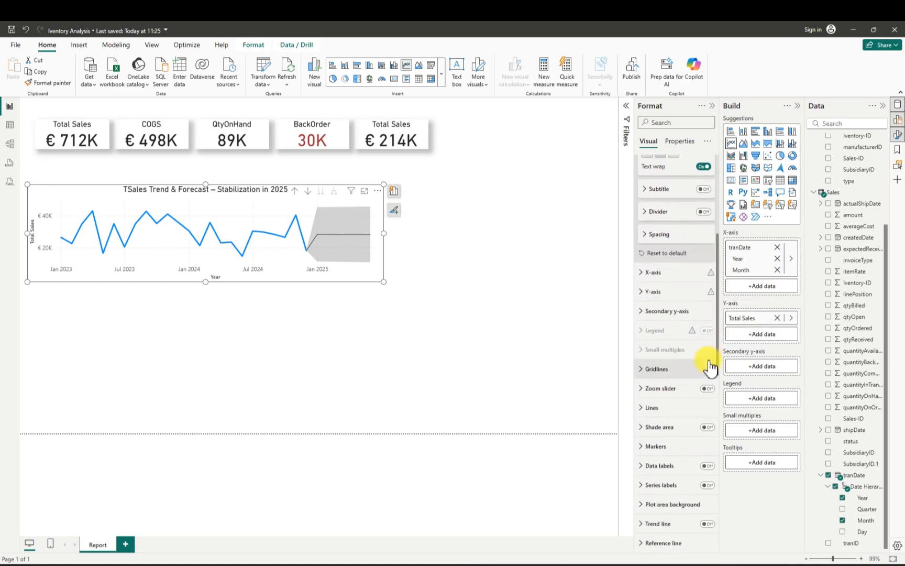
{"action": "left_click", "coordinate": [640, 277]}
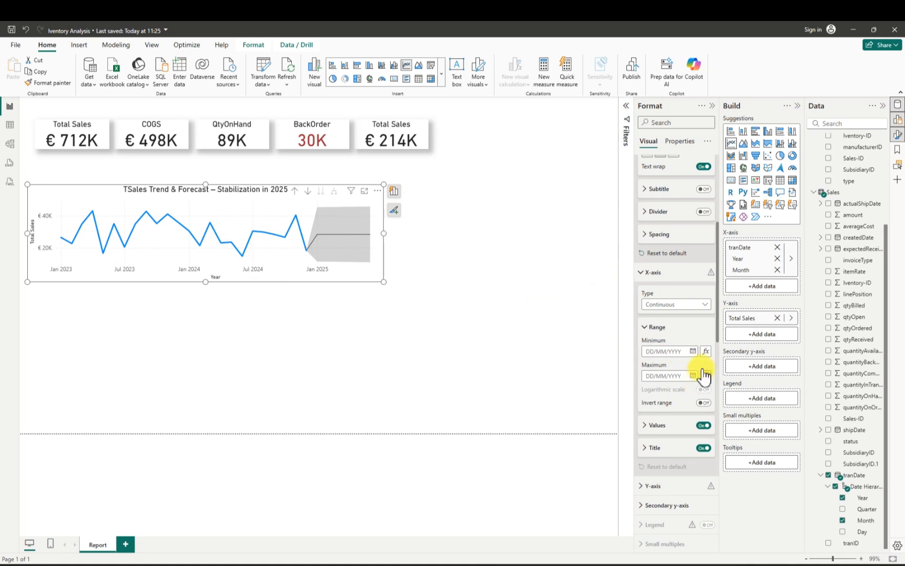
{"action": "scroll", "coordinate": [717, 319], "scroll_direction": "down", "scroll_amount": 4}
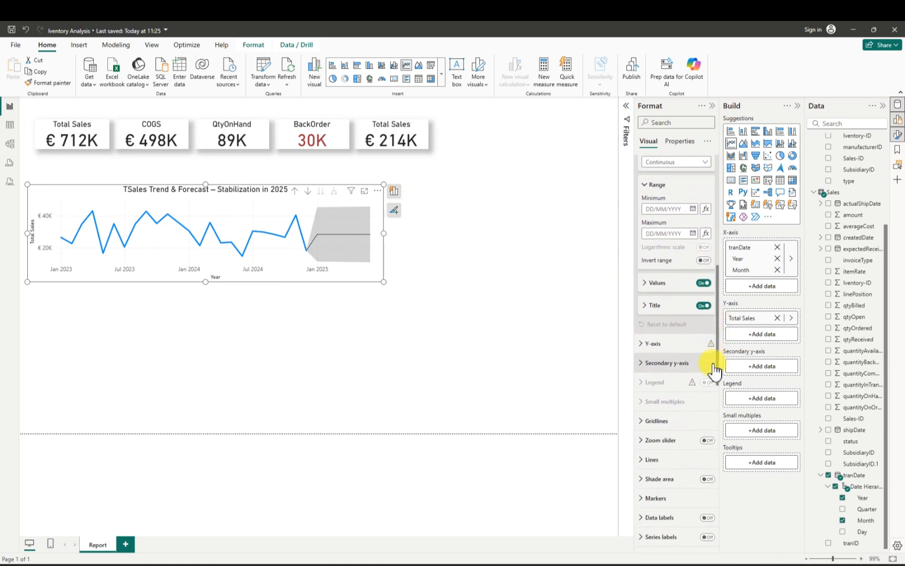
{"action": "left_click", "coordinate": [704, 306]}
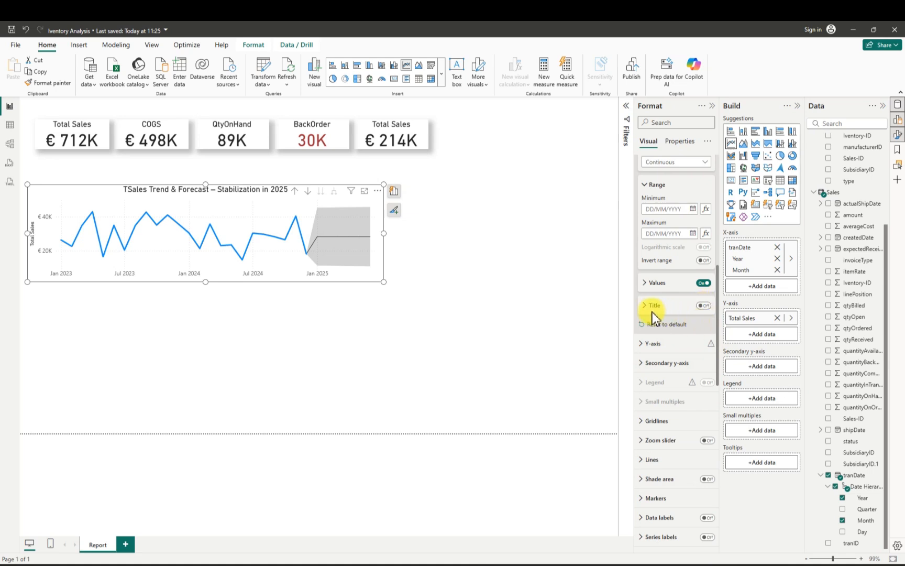
- Set the font size of the line chart's x-axis values to 12
{"action": "left_click", "coordinate": [647, 284]}
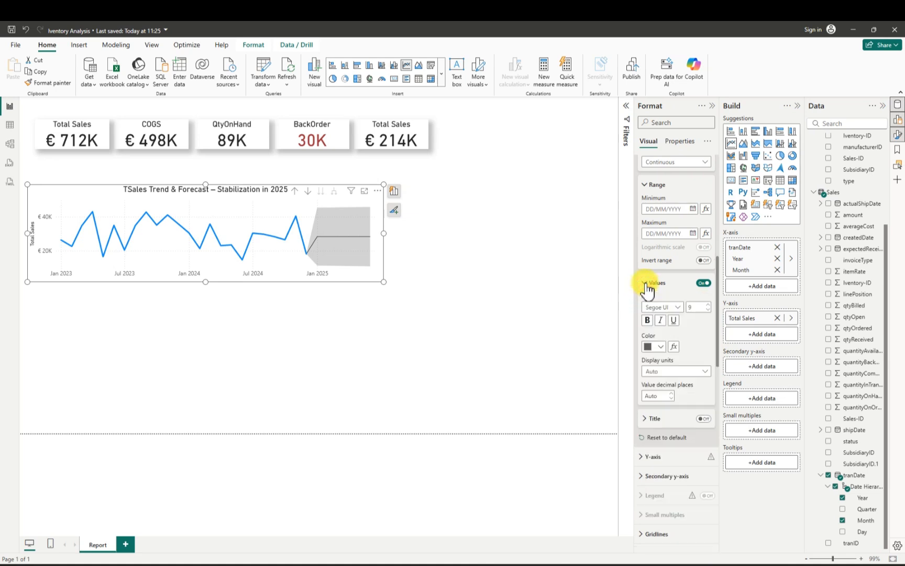
{"action": "left_click", "coordinate": [708, 306]}
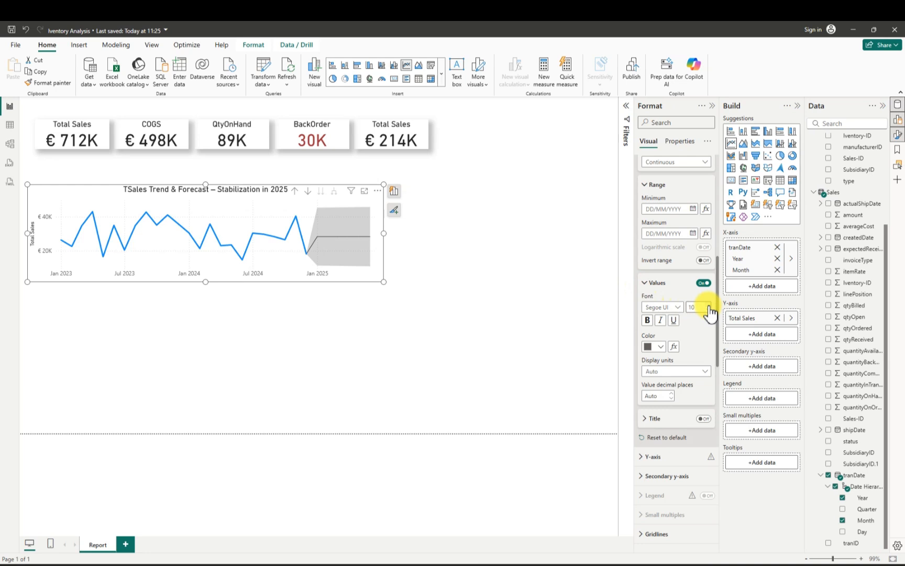
{"action": "left_click", "coordinate": [709, 306]}
{"action": "left_click", "coordinate": [709, 306]}
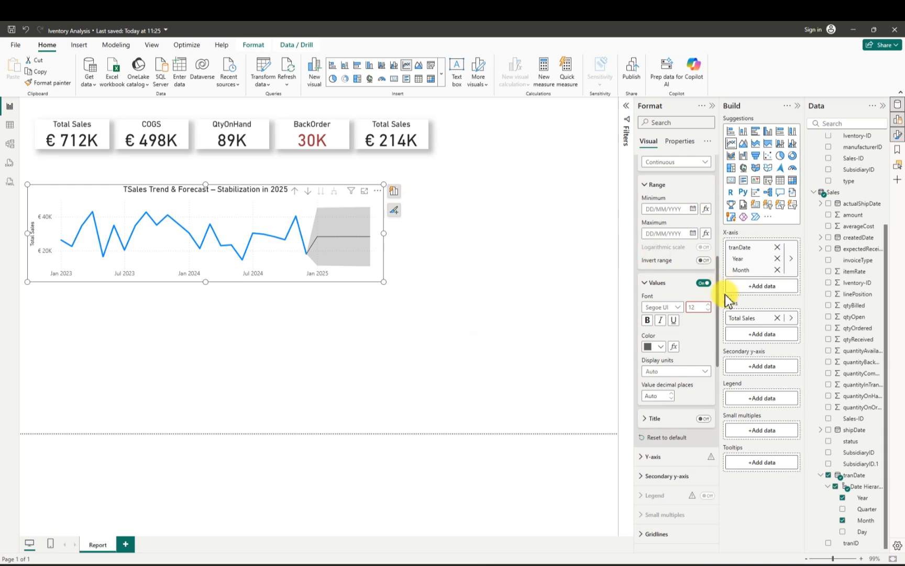
{"action": "left_click_drag", "start_coordinate": [717, 306], "coordinate": [713, 348]}
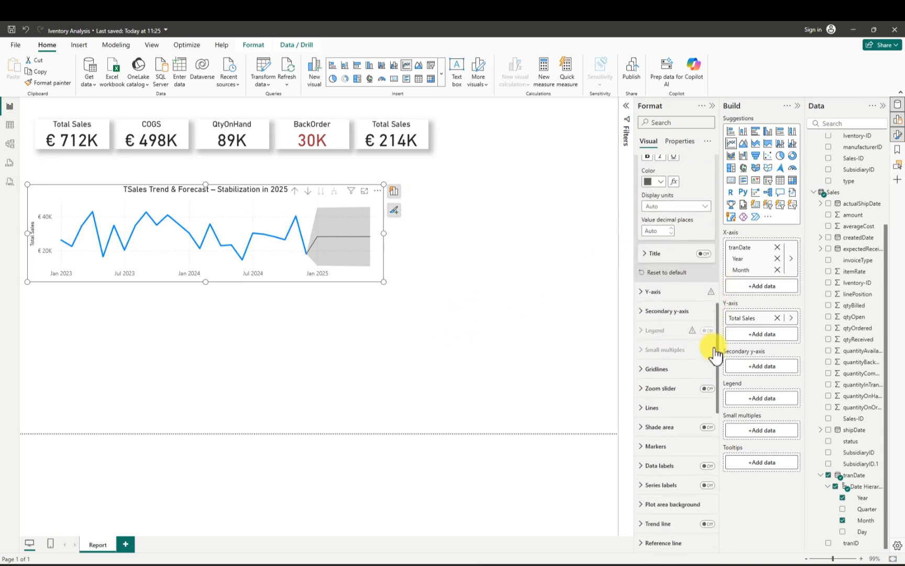
- Turn off the values and the title of the line chart's y-axis
{"action": "left_click", "coordinate": [640, 291]}
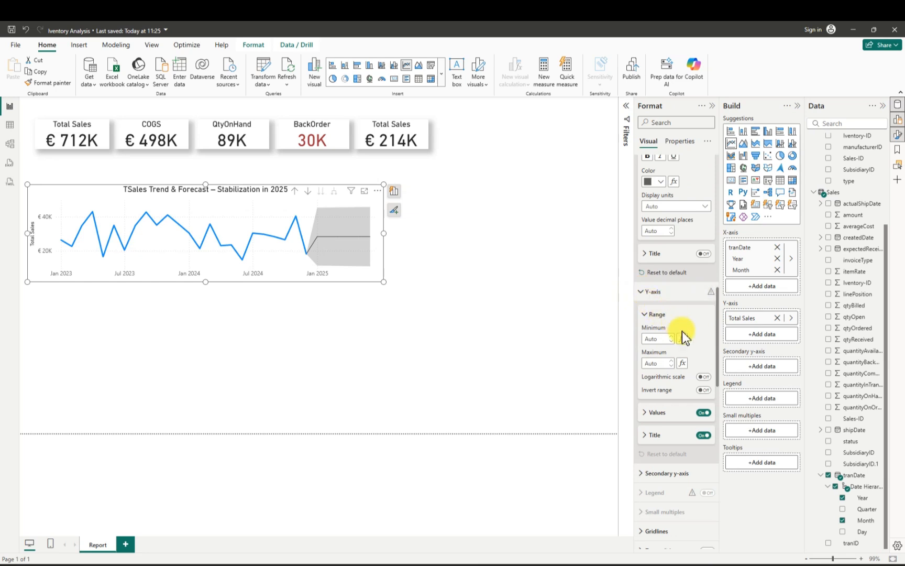
{"action": "left_click", "coordinate": [704, 413]}
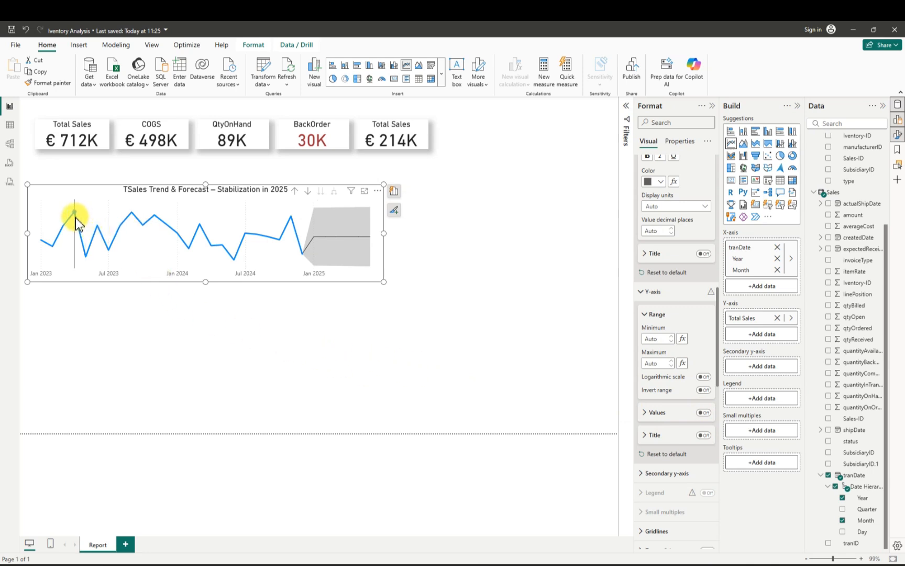
{"action": "mouse_move", "coordinate": [77, 215]}
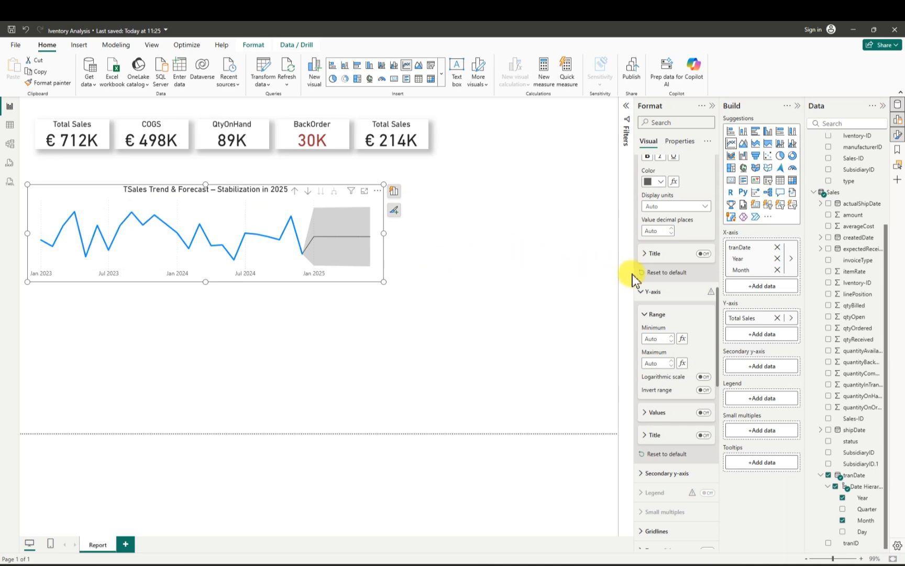
- Remove the stray leading "T" so the line chart's title reads "Sales Trend & Forecast – Stabilization in 2025"
{"action": "left_click_drag", "start_coordinate": [718, 317], "coordinate": [709, 188]}
{"action": "left_click", "coordinate": [649, 228]}
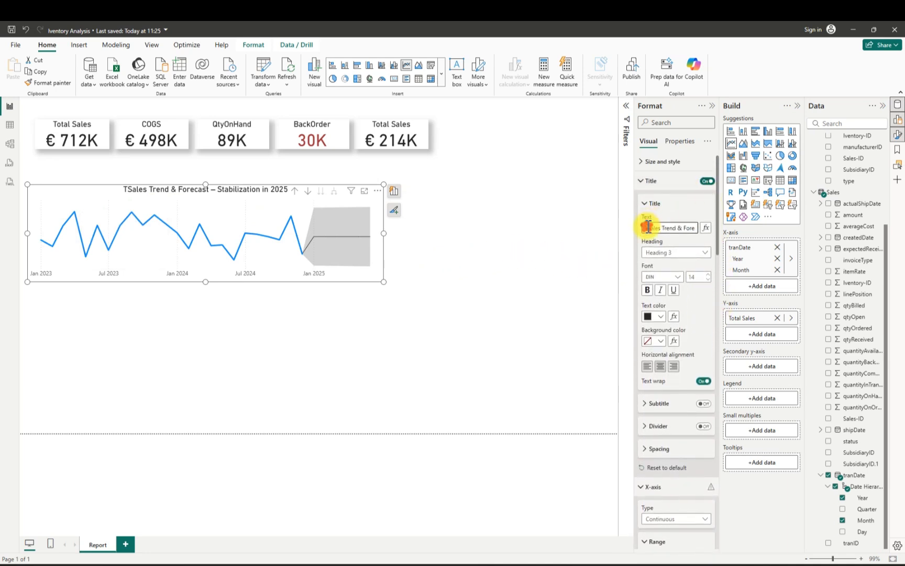
{"action": "key", "text": "BackSpace"}
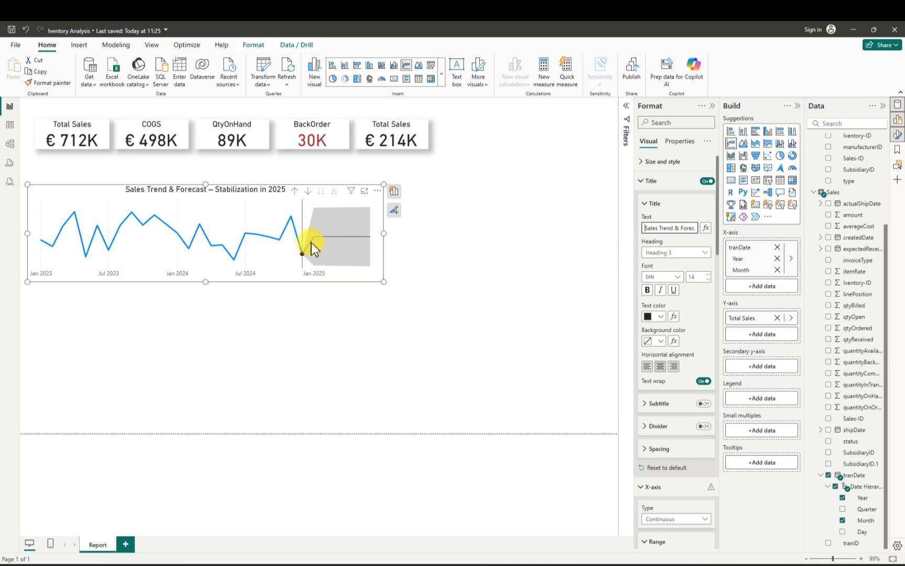
{"action": "mouse_move", "coordinate": [369, 241]}
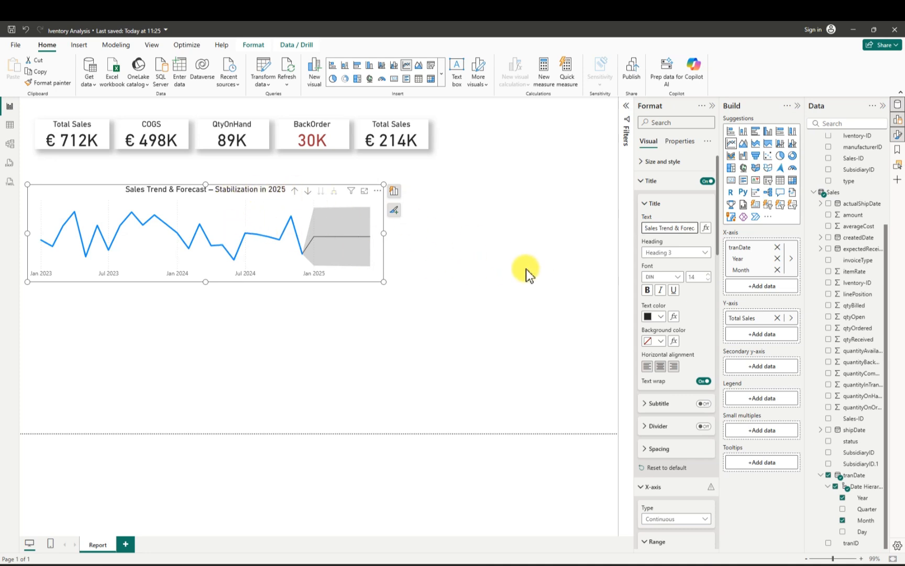
- Turn on the line chart's shadow and narrow the chart to a width of 675
{"action": "left_click", "coordinate": [642, 161]}
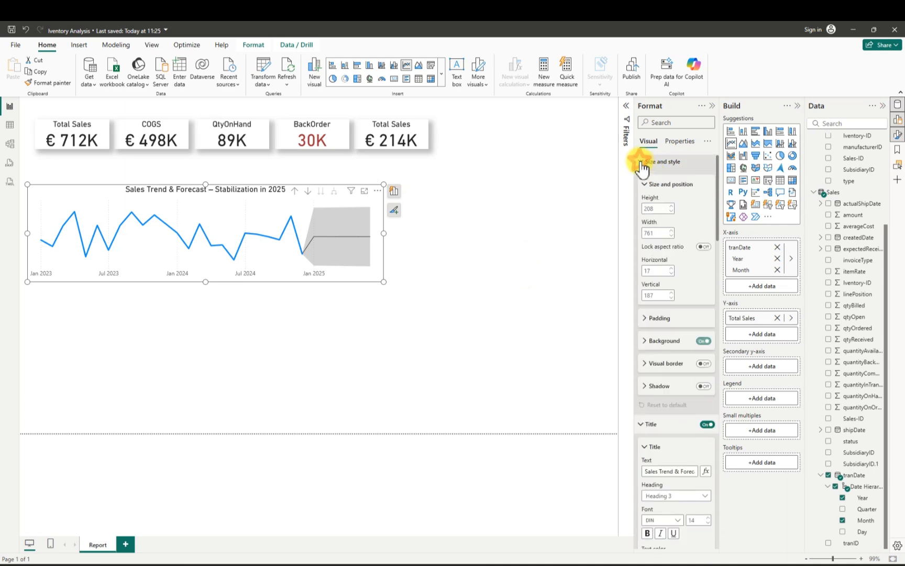
{"action": "left_click", "coordinate": [693, 342]}
{"action": "left_click", "coordinate": [704, 446]}
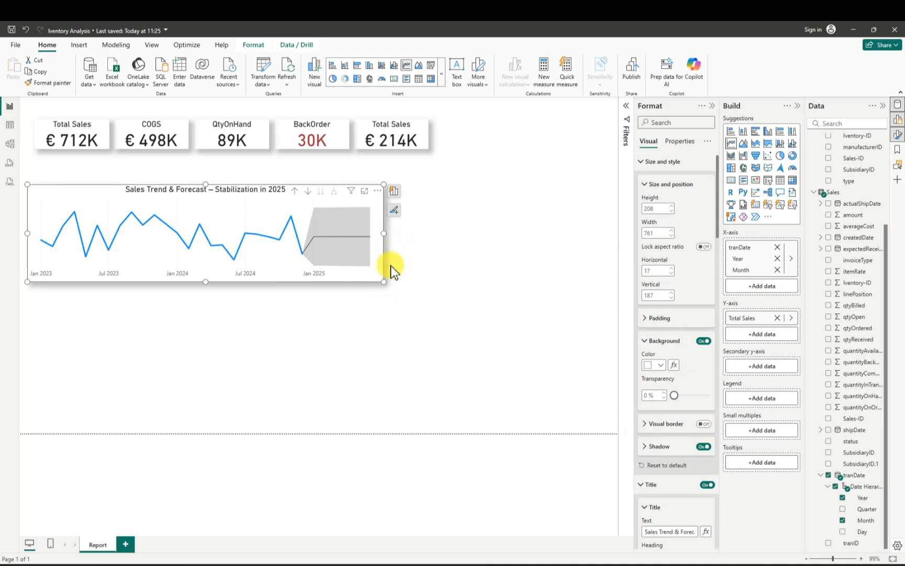
{"action": "left_click_drag", "start_coordinate": [384, 234], "coordinate": [344, 235]}
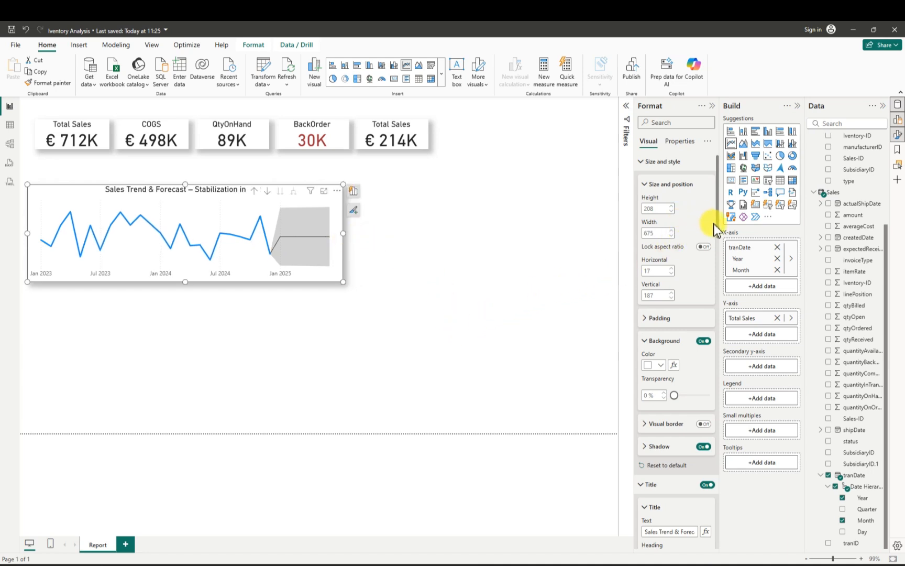
- Turn on data labels for the line chart and check its low points
{"action": "left_click_drag", "start_coordinate": [724, 226], "coordinate": [718, 458]}
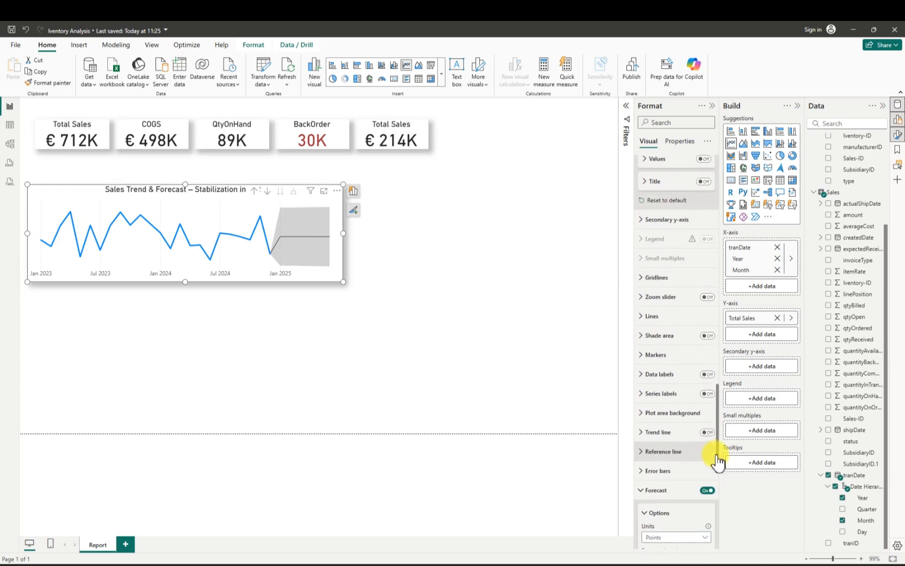
{"action": "left_click", "coordinate": [707, 375]}
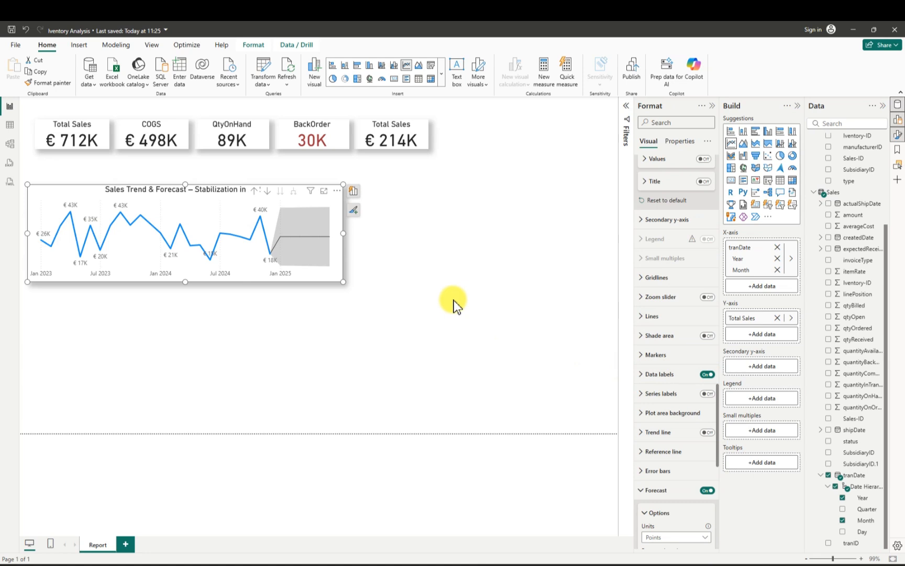
{"action": "mouse_move", "coordinate": [83, 267]}
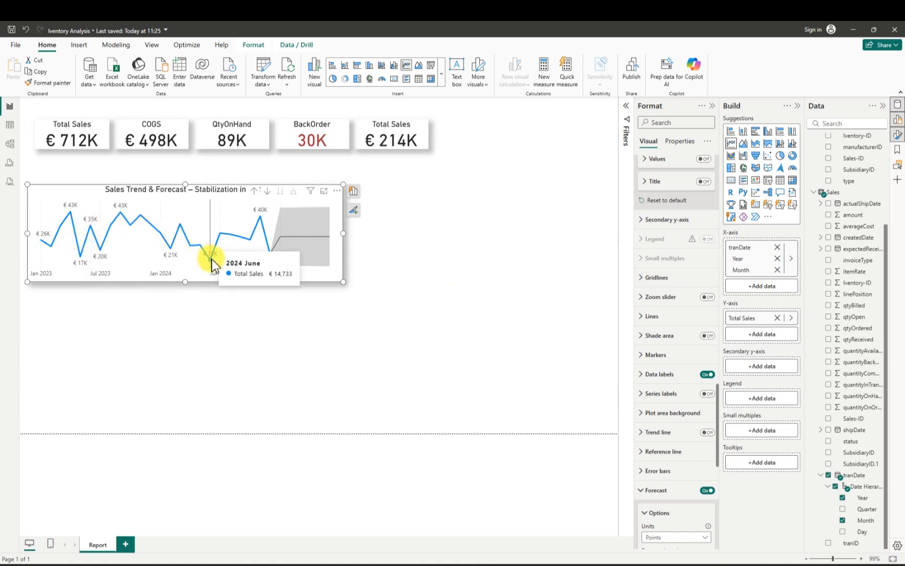
{"action": "mouse_move", "coordinate": [212, 265]}
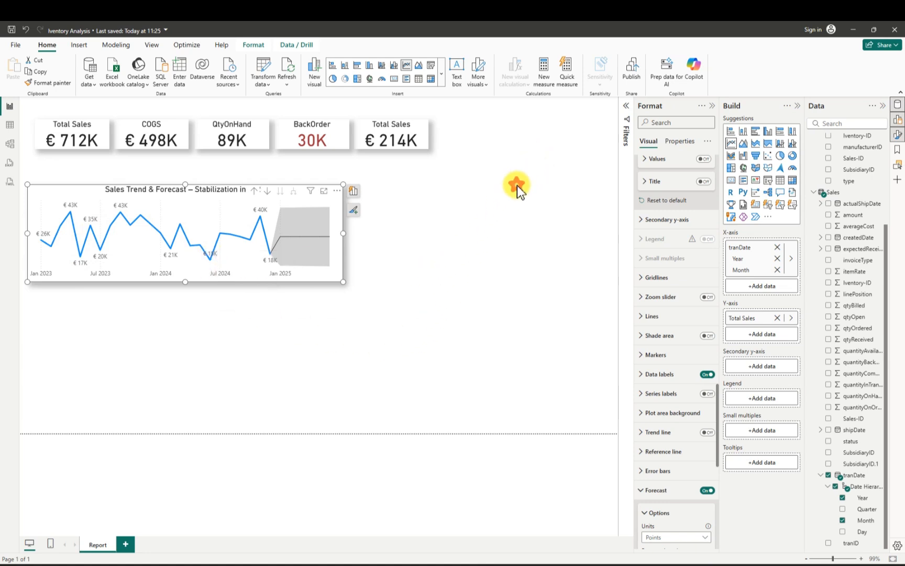
- Close the formatting settings, narrow the line chart slightly from its right edge, and save the report
{"action": "left_click", "coordinate": [517, 186]}
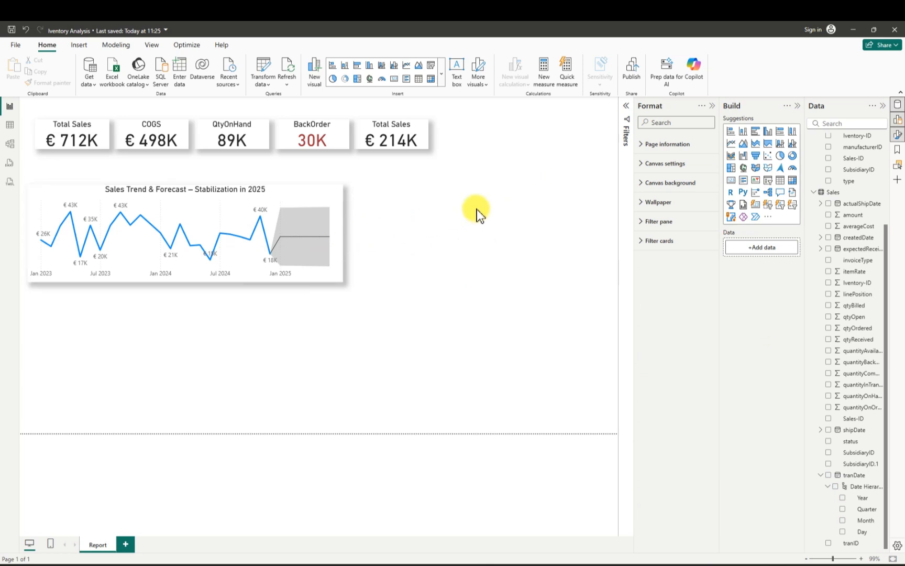
{"action": "left_click", "coordinate": [713, 106]}
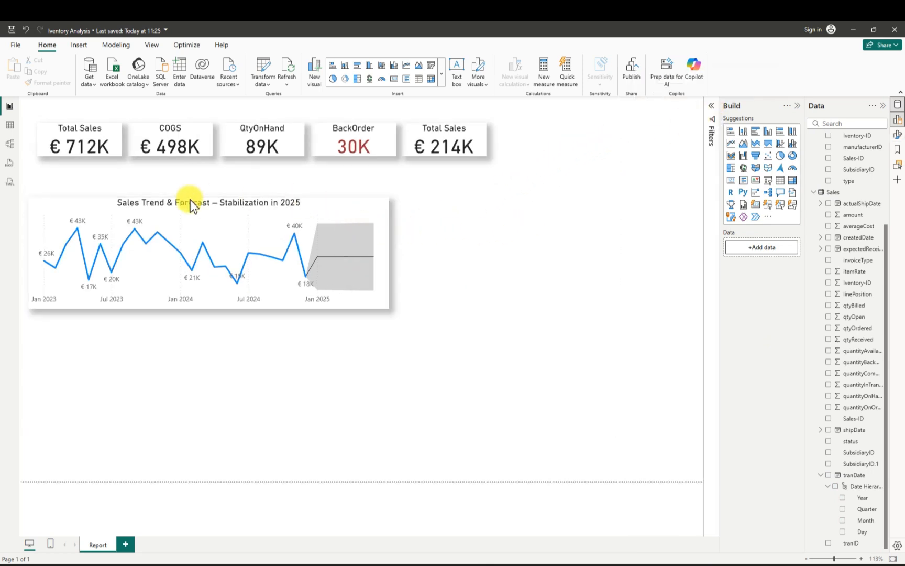
{"action": "left_click", "coordinate": [389, 266]}
{"action": "left_click_drag", "start_coordinate": [390, 255], "coordinate": [371, 248]}
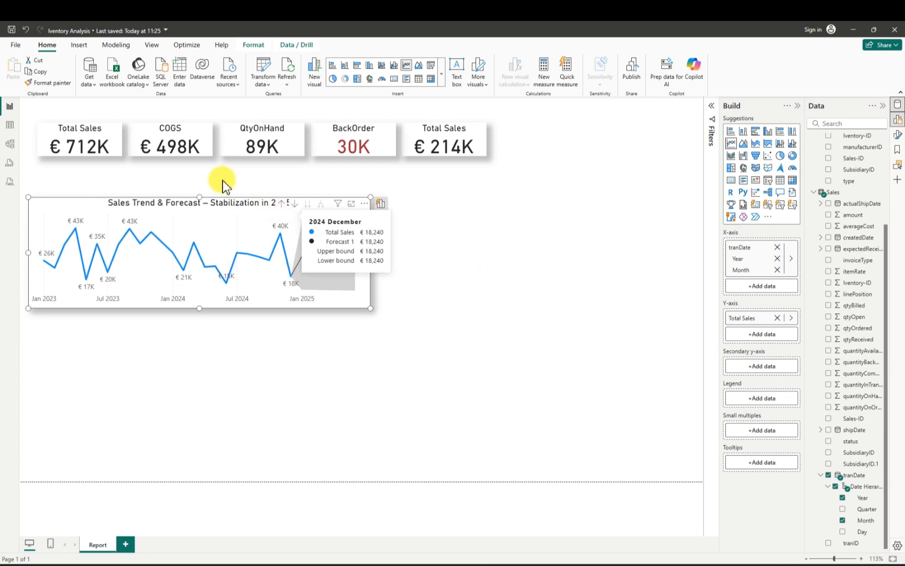
{"action": "left_click", "coordinate": [12, 30]}
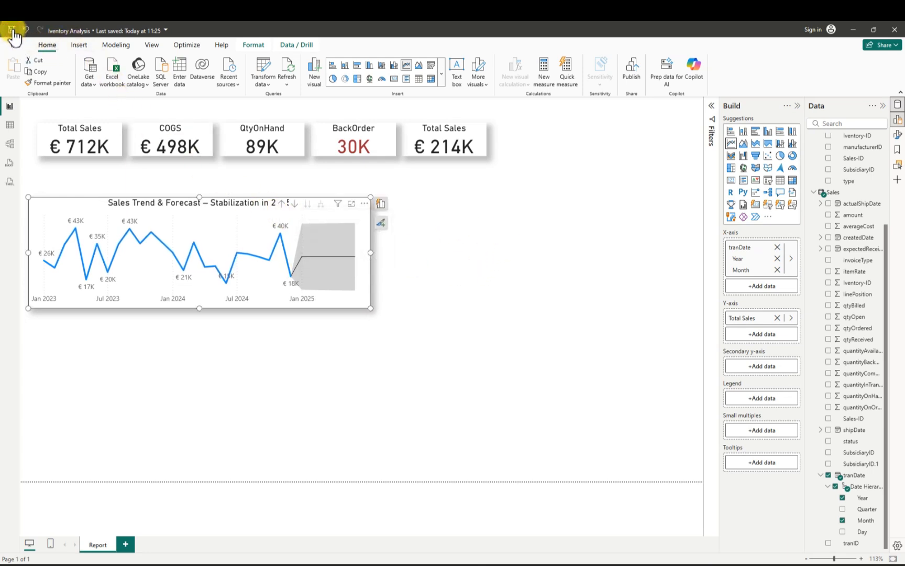
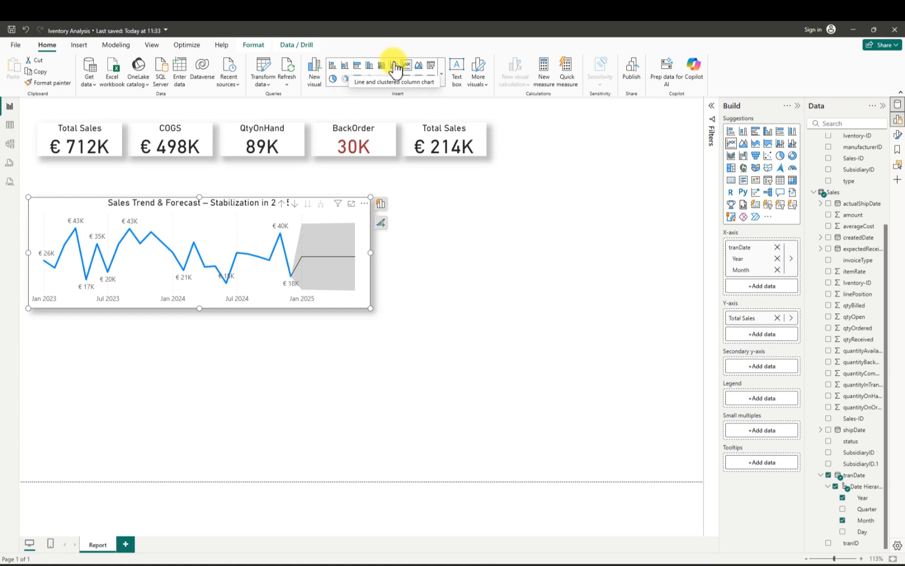
- Insert a separate line and clustered column chart, keeping the line chart's type, and move it beside the sales trend chart
{"action": "left_click", "coordinate": [394, 67]}
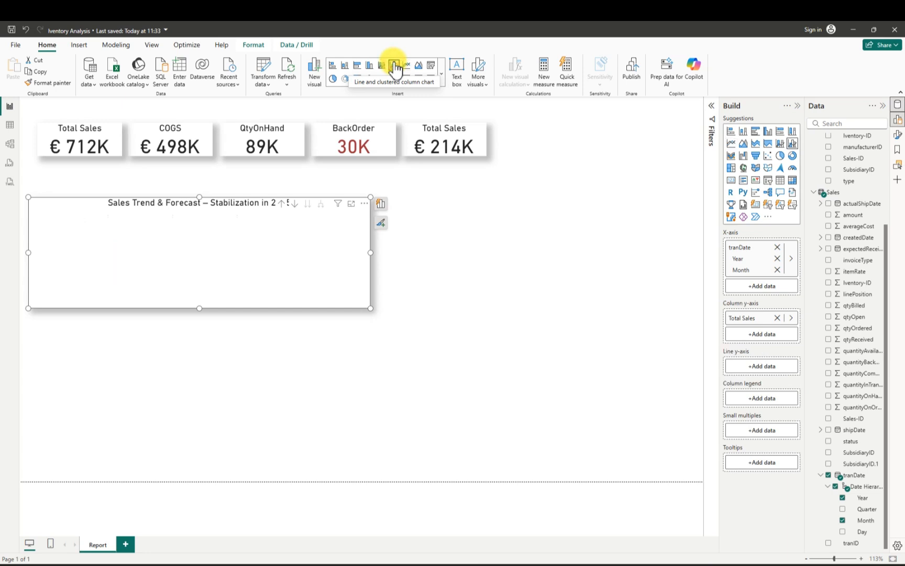
{"action": "left_click", "coordinate": [25, 30]}
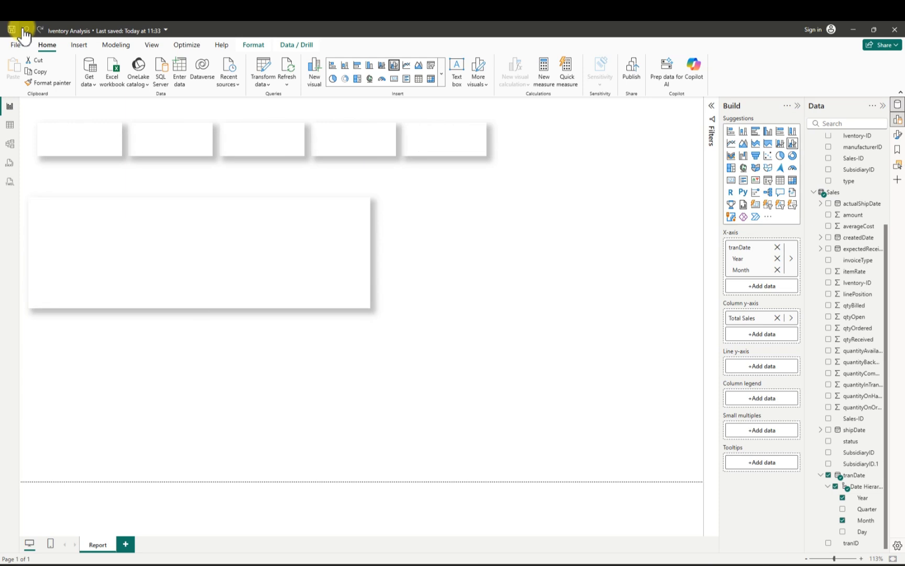
{"action": "left_click", "coordinate": [481, 243]}
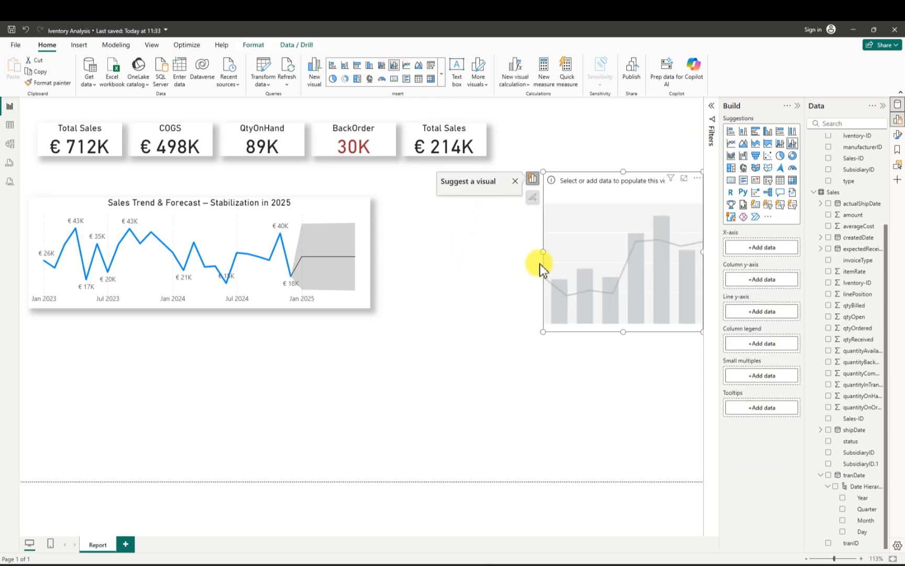
{"action": "left_click_drag", "start_coordinate": [553, 260], "coordinate": [405, 281]}
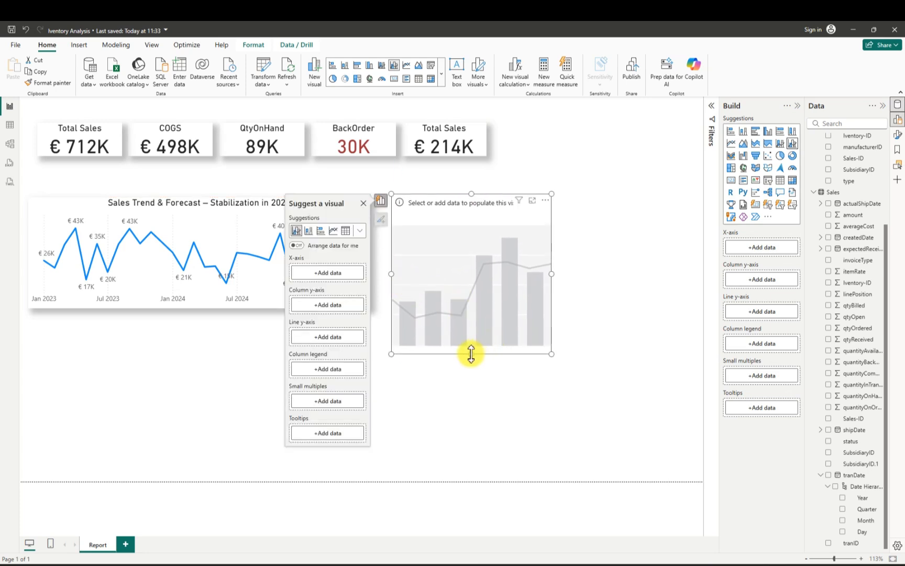
- Resize the empty combo chart to about the line chart's height, align their top edges, and widen it toward the page's right edge
{"action": "left_click_drag", "start_coordinate": [469, 354], "coordinate": [464, 309]}
{"action": "left_click_drag", "start_coordinate": [423, 208], "coordinate": [414, 209]}
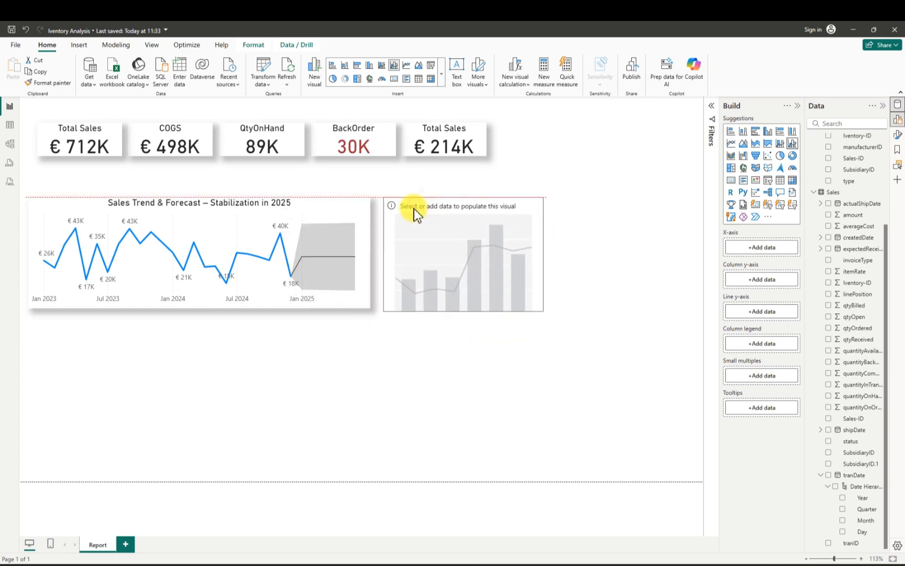
{"action": "left_click_drag", "start_coordinate": [543, 251], "coordinate": [689, 265]}
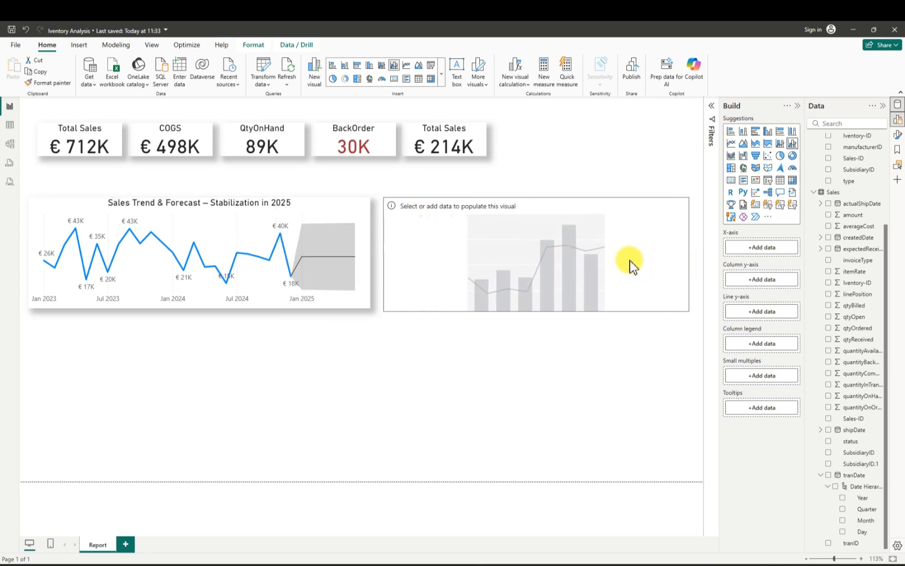
{"action": "left_click_drag", "start_coordinate": [479, 243], "coordinate": [476, 241]}
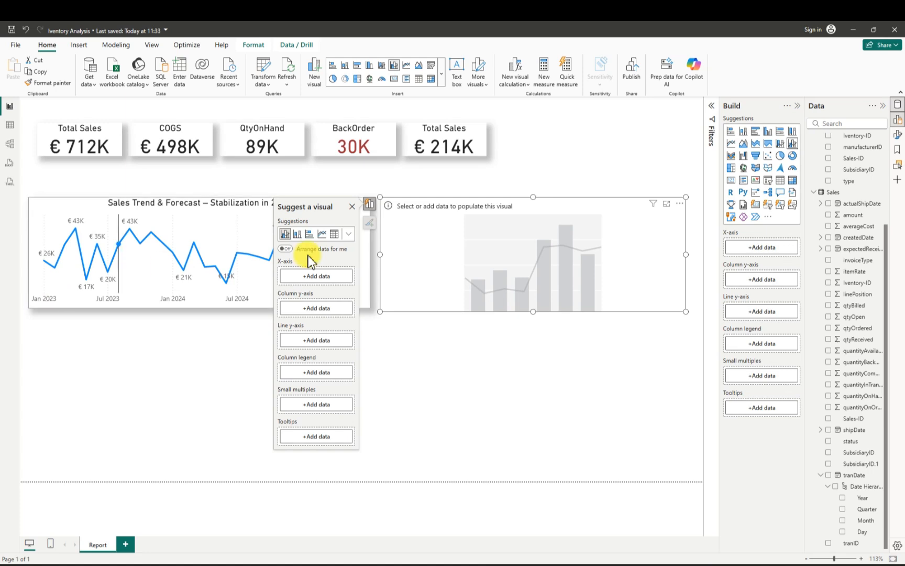
- Plot Total Sales as columns and Gross Profit as a line by item type in the combo chart, widening it slightly
{"action": "left_click", "coordinate": [814, 192]}
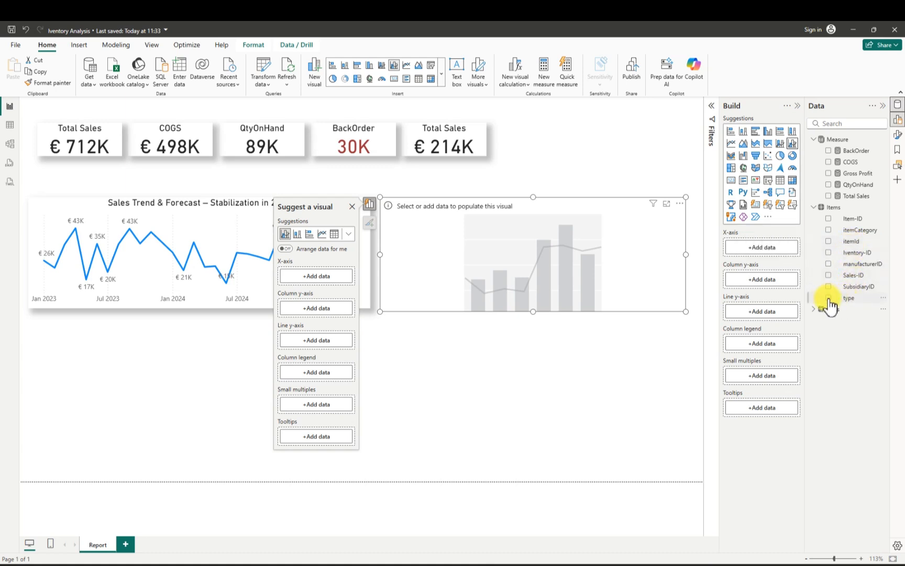
{"action": "left_click", "coordinate": [853, 300]}
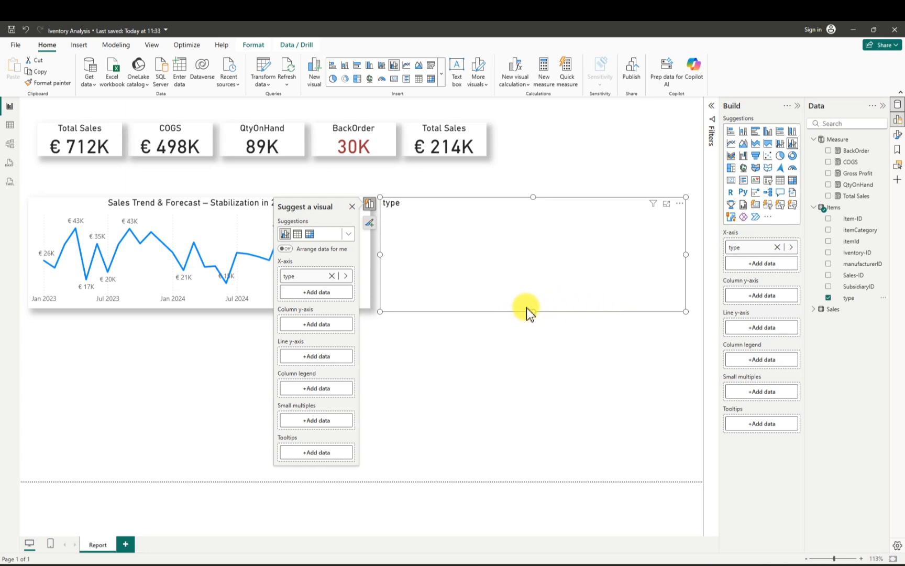
{"action": "left_click", "coordinate": [829, 197]}
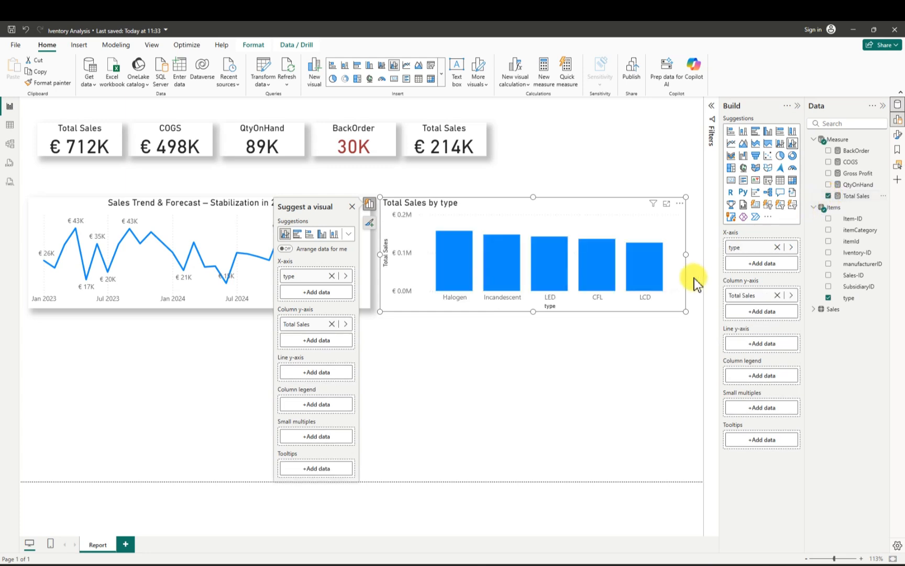
{"action": "left_click_drag", "start_coordinate": [686, 255], "coordinate": [693, 260]}
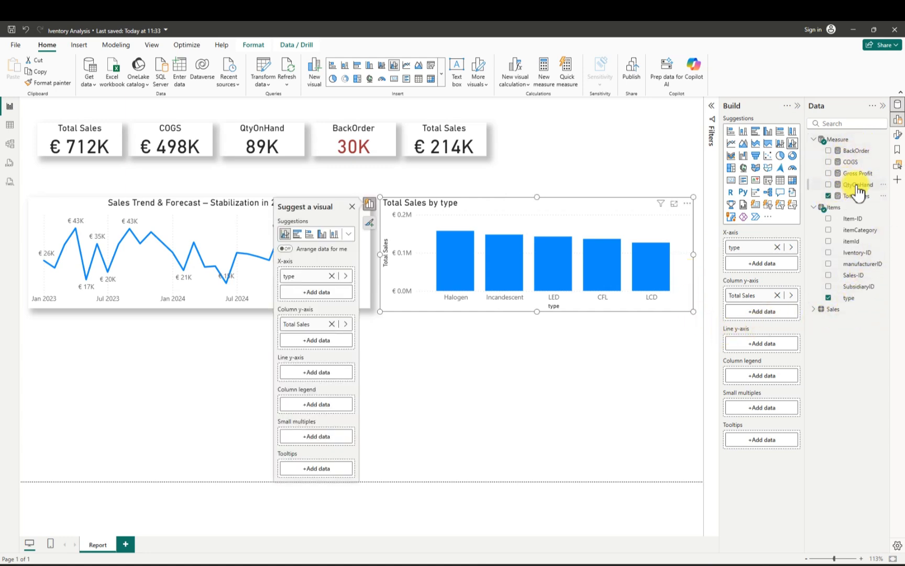
{"action": "left_click_drag", "start_coordinate": [856, 174], "coordinate": [778, 348]}
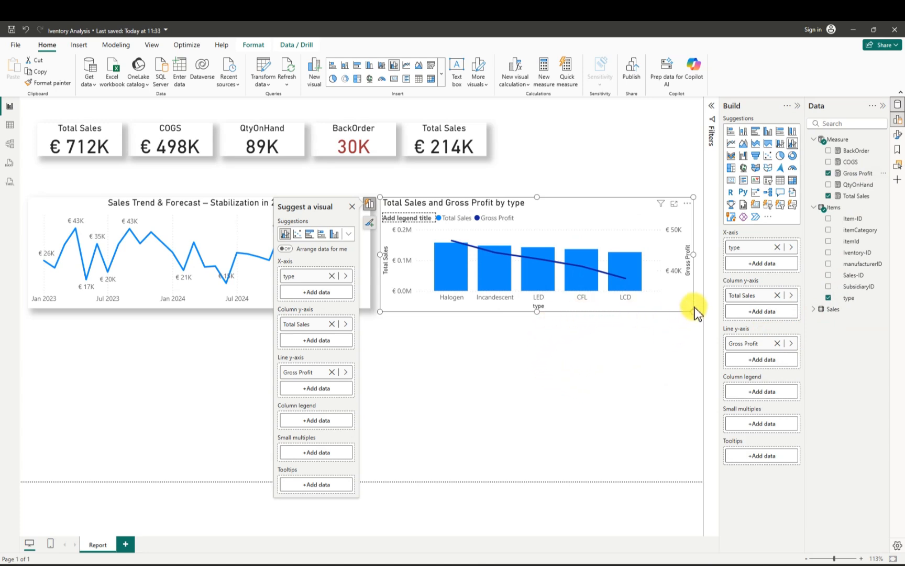
{"action": "left_click_drag", "start_coordinate": [694, 254], "coordinate": [699, 258]}
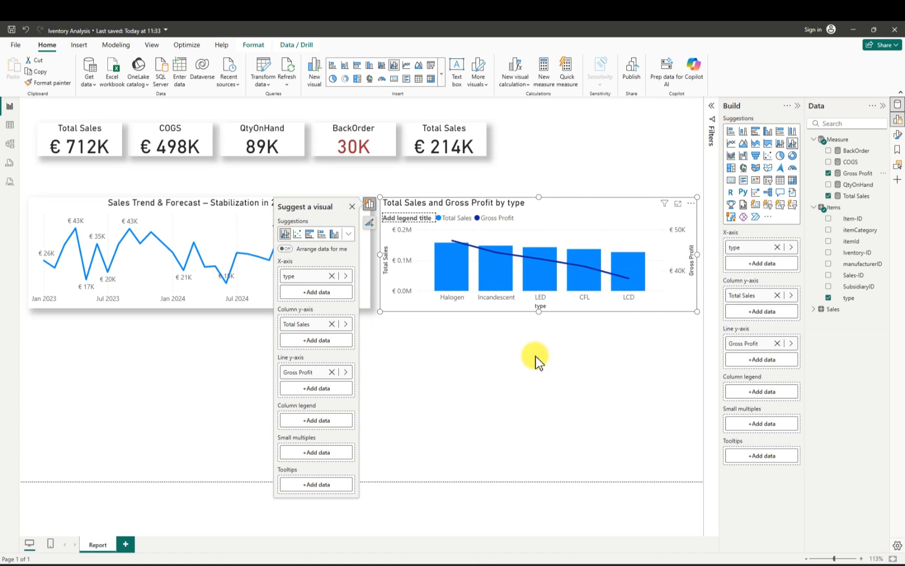
- Title the combo chart "Sales & Profit by Product Type" and center the title horizontally
{"action": "left_click", "coordinate": [690, 204]}
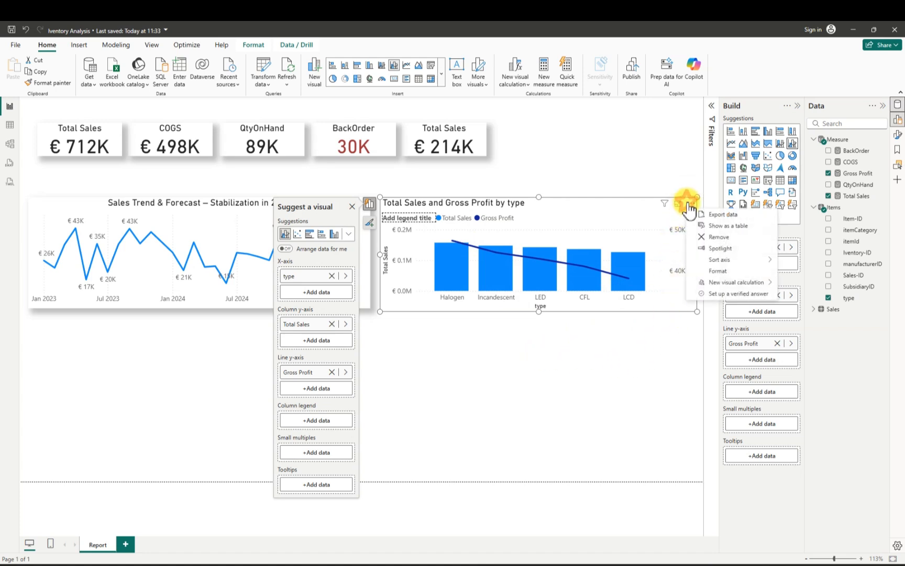
{"action": "left_click", "coordinate": [719, 271]}
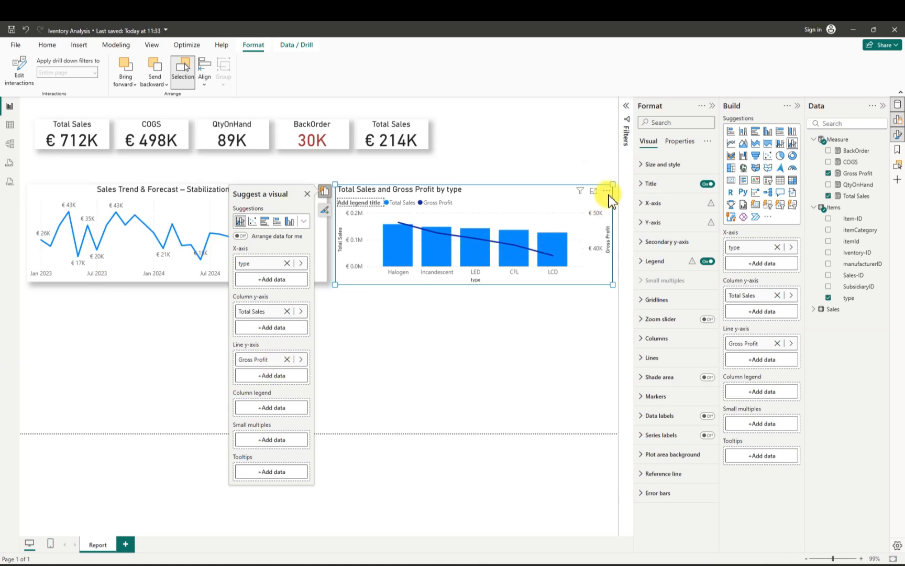
{"action": "left_click", "coordinate": [645, 184]}
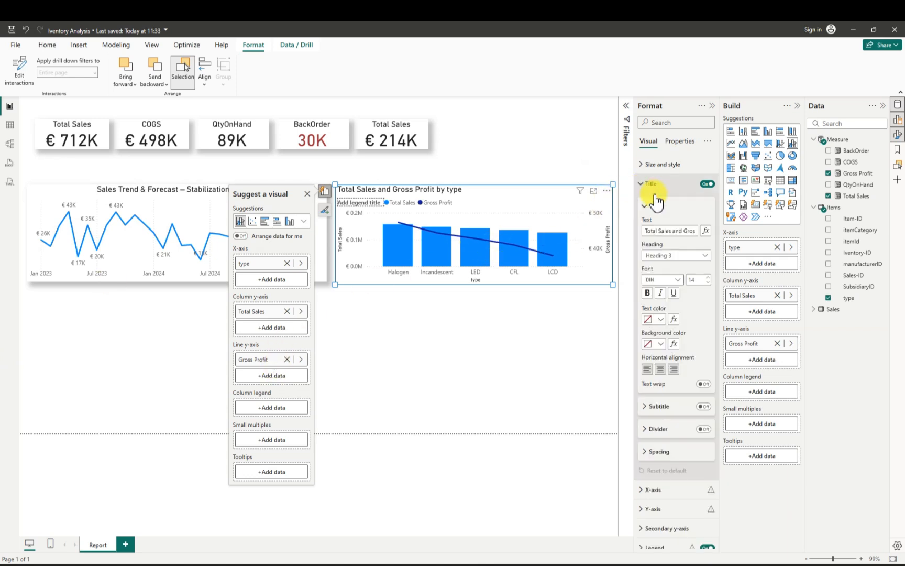
{"action": "left_click", "coordinate": [662, 228]}
{"action": "left_click_drag", "start_coordinate": [663, 228], "coordinate": [697, 230]}
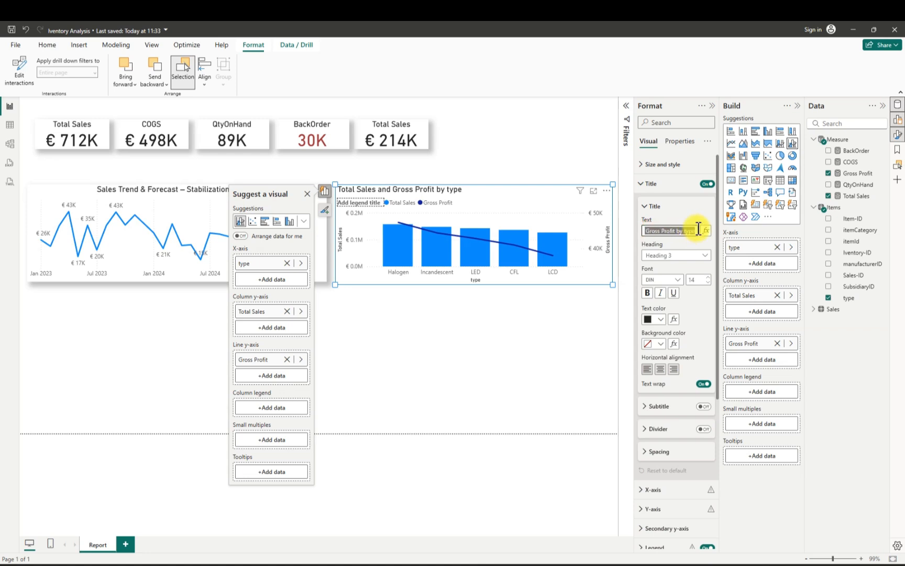
{"action": "key", "text": "ctrl+v"}
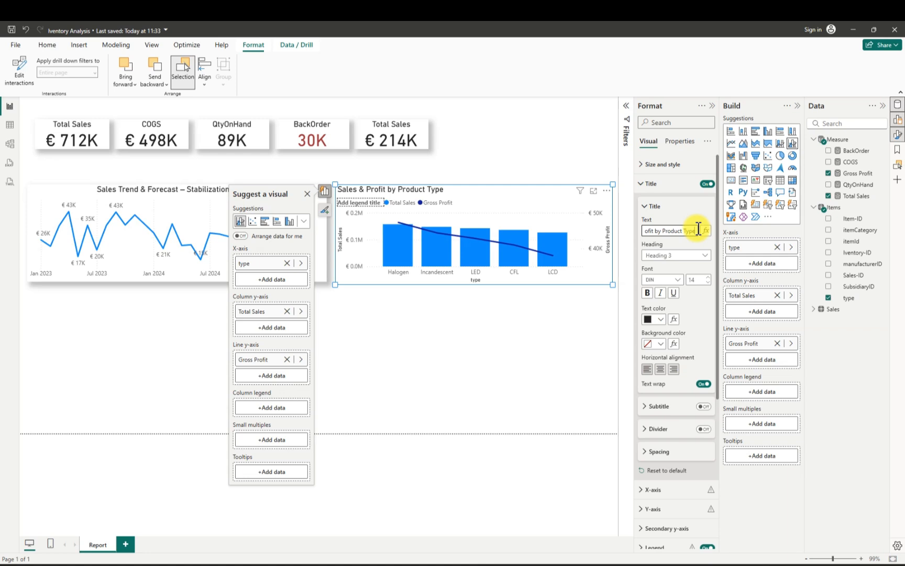
{"action": "left_click", "coordinate": [660, 369]}
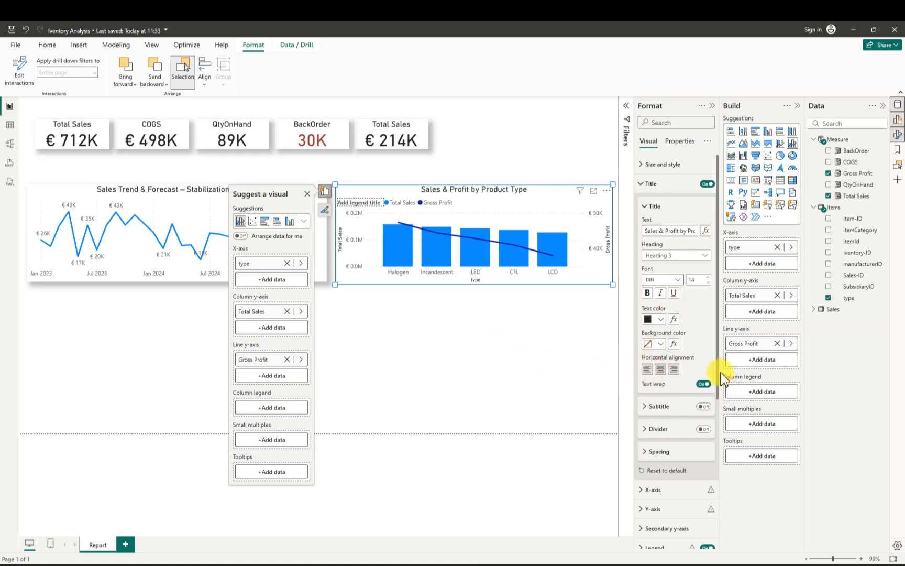
- Turn off the legend title of the combo chart while keeping the legend itself
{"action": "left_click_drag", "start_coordinate": [720, 360], "coordinate": [728, 452]}
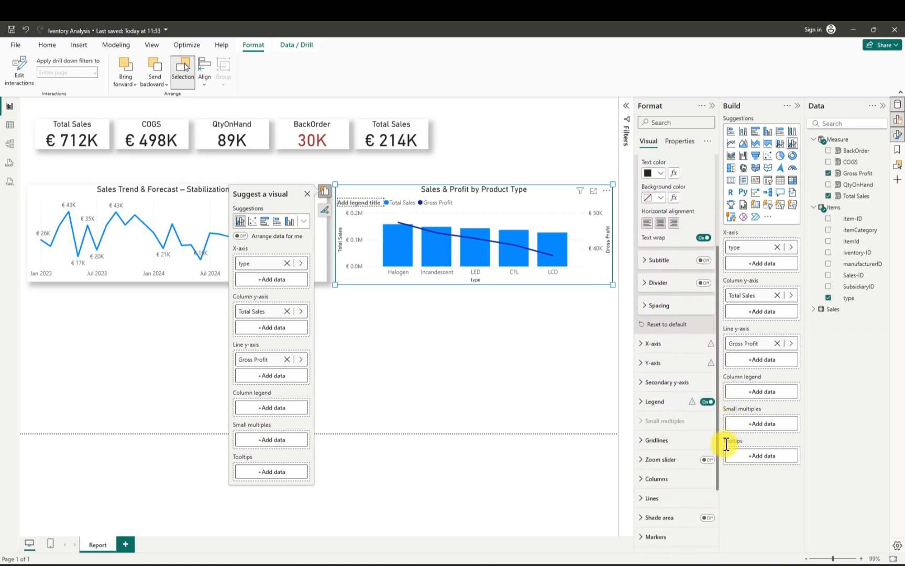
{"action": "left_click", "coordinate": [642, 401]}
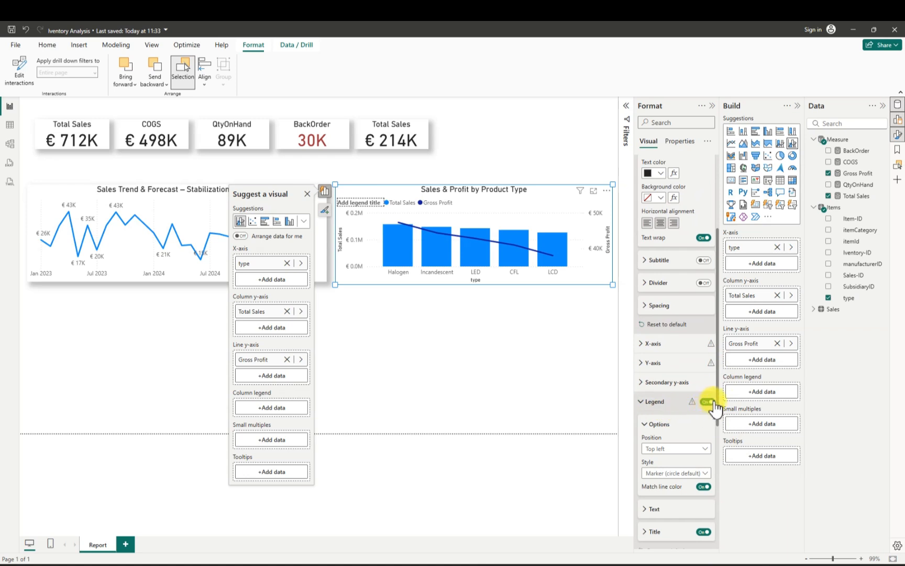
{"action": "left_click_drag", "start_coordinate": [718, 414], "coordinate": [715, 488]}
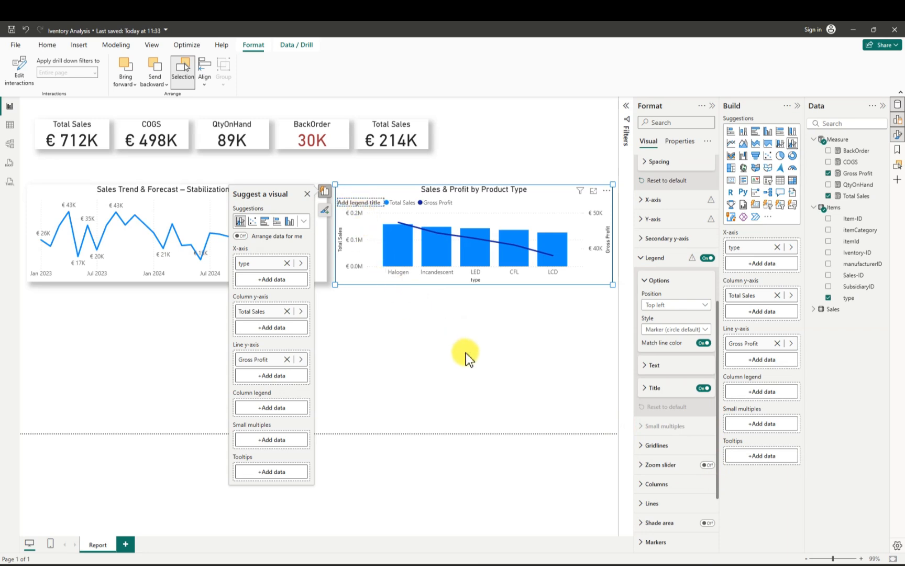
{"action": "left_click", "coordinate": [701, 387]}
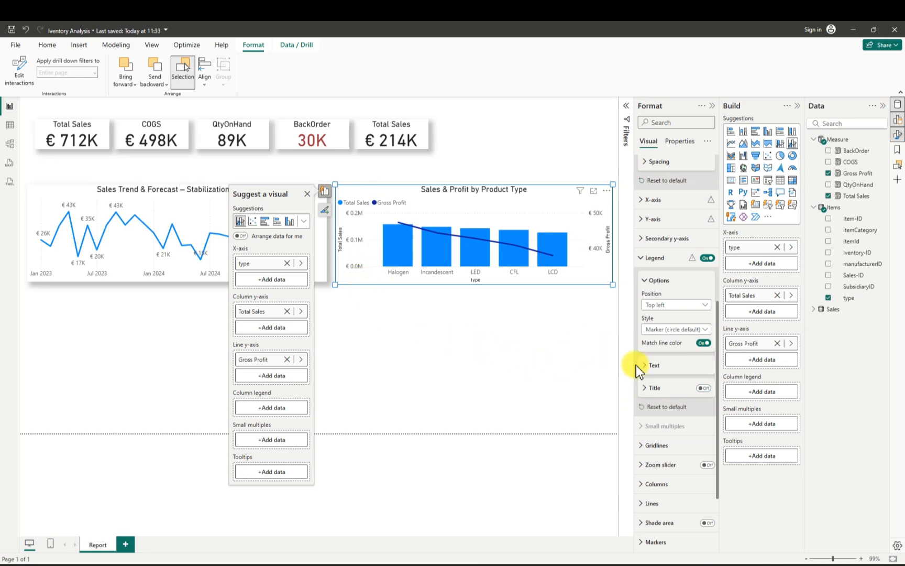
- Turn off both the title and the values of the combo chart's primary Y-axis
{"action": "left_click", "coordinate": [642, 220]}
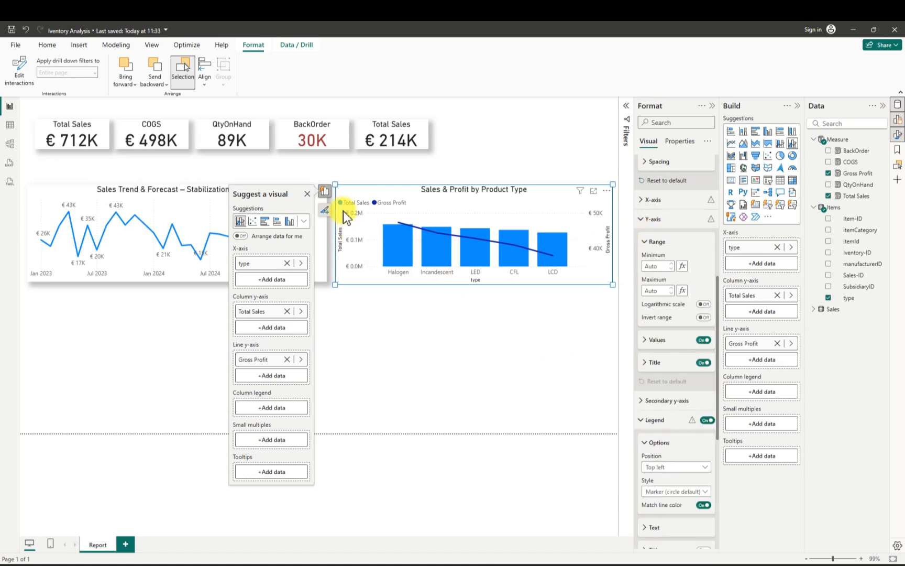
{"action": "left_click", "coordinate": [705, 363]}
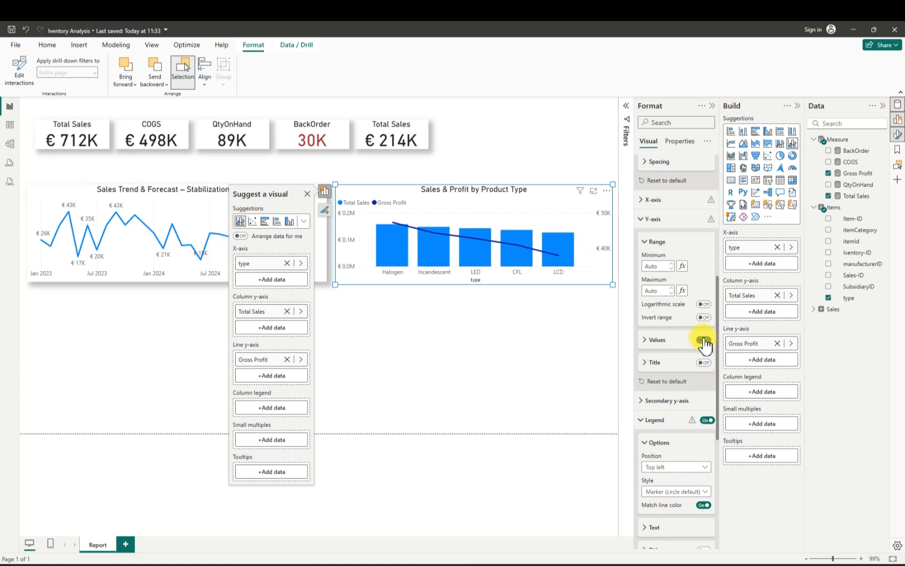
{"action": "left_click", "coordinate": [704, 340]}
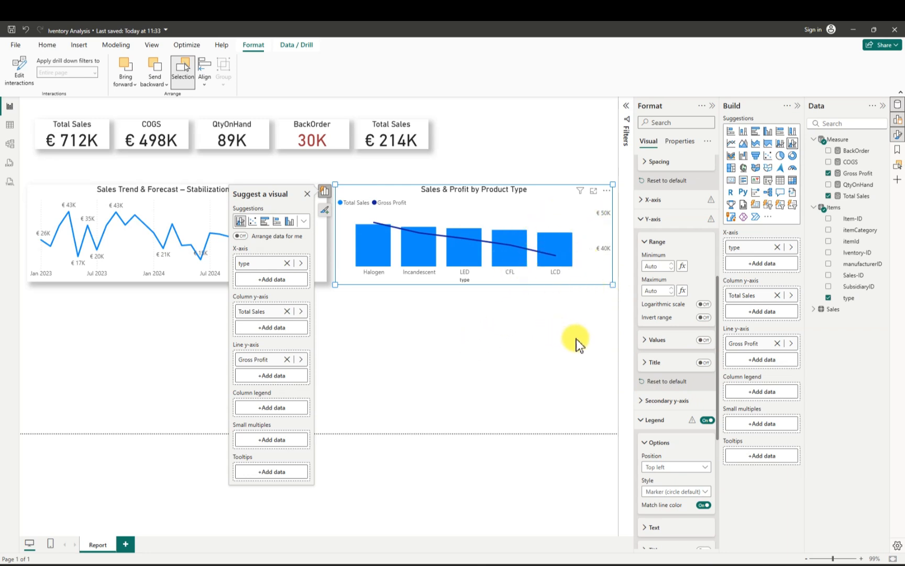
- Turn off the combo chart's X-axis title and increase the font size of the X-axis values
{"action": "left_click_drag", "start_coordinate": [717, 296], "coordinate": [717, 273]}
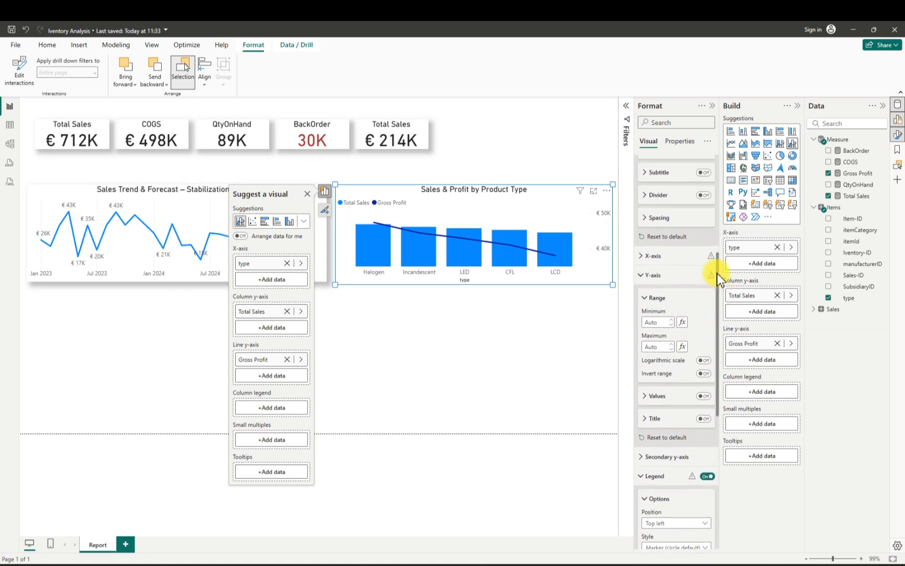
{"action": "left_click", "coordinate": [648, 256]}
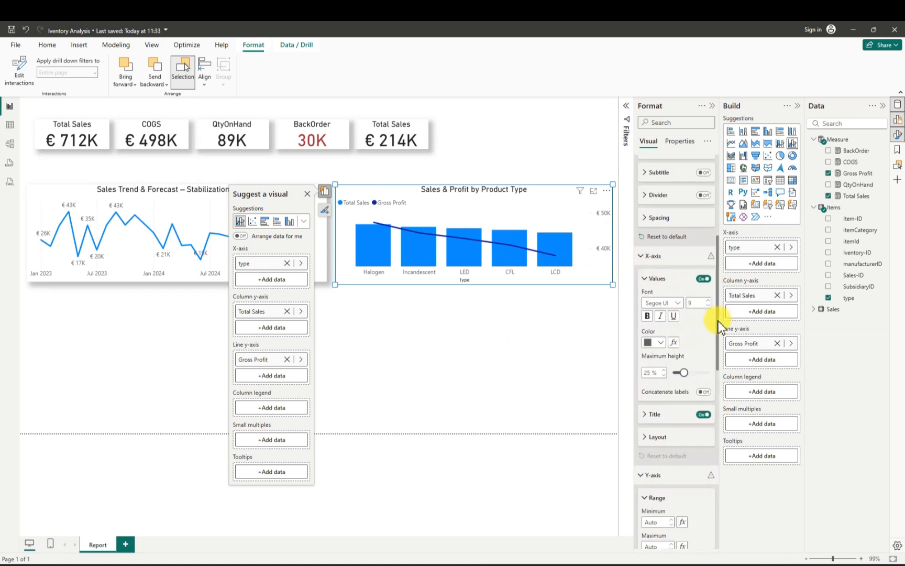
{"action": "left_click_drag", "start_coordinate": [719, 320], "coordinate": [713, 347]}
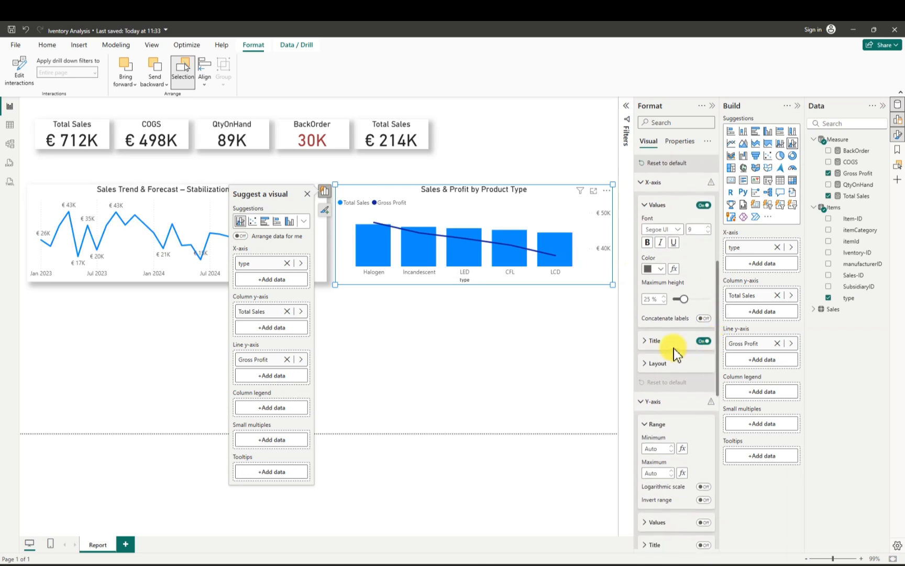
{"action": "left_click", "coordinate": [702, 342]}
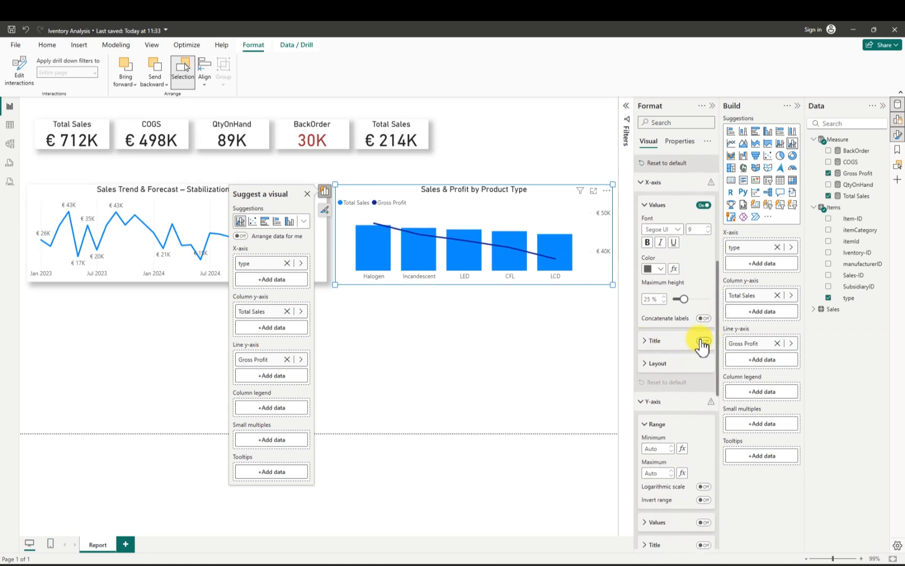
{"action": "left_click", "coordinate": [708, 227]}
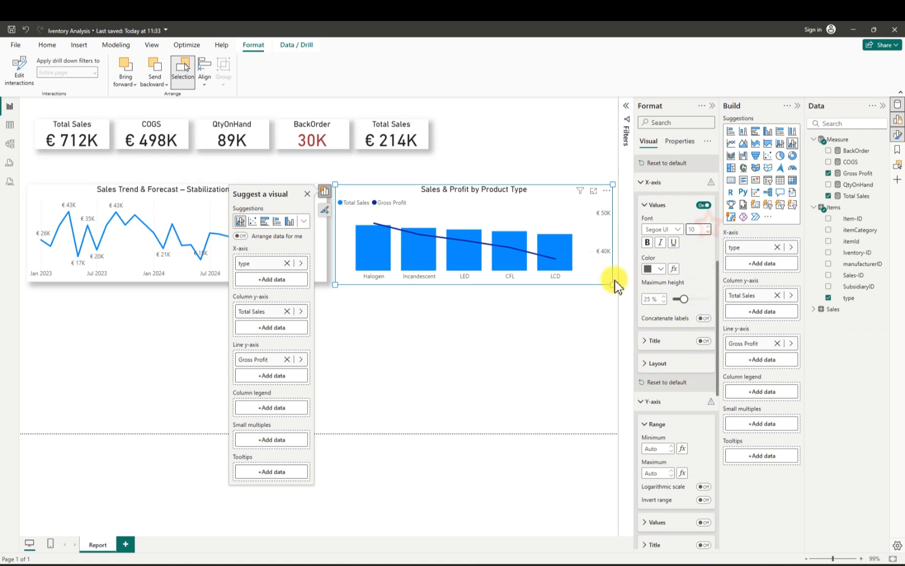
{"action": "left_click", "coordinate": [709, 227]}
{"action": "left_click", "coordinate": [711, 228]}
- Try a dark red color on the combo chart's Gross Profit line, and set it back to dark blue
{"action": "left_click_drag", "start_coordinate": [718, 376], "coordinate": [720, 524]}
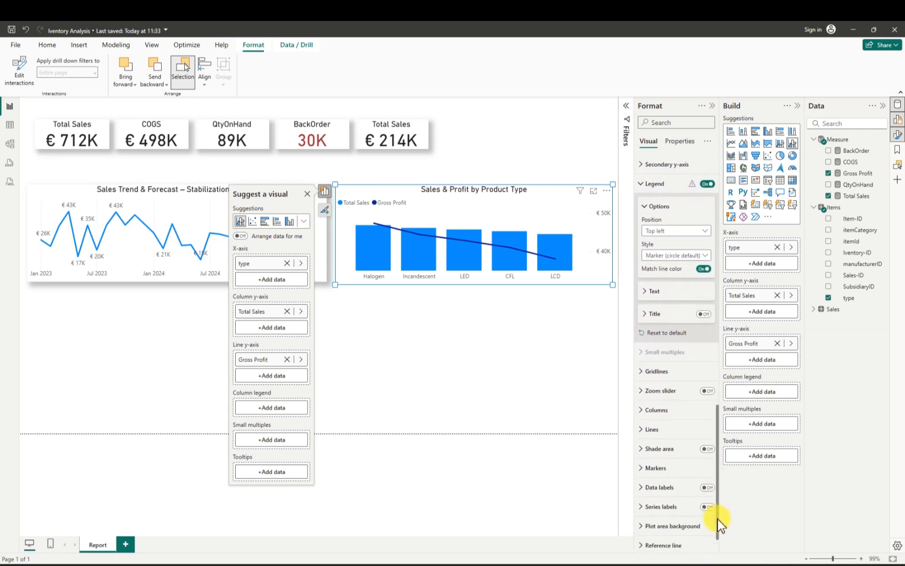
{"action": "left_click", "coordinate": [647, 429]}
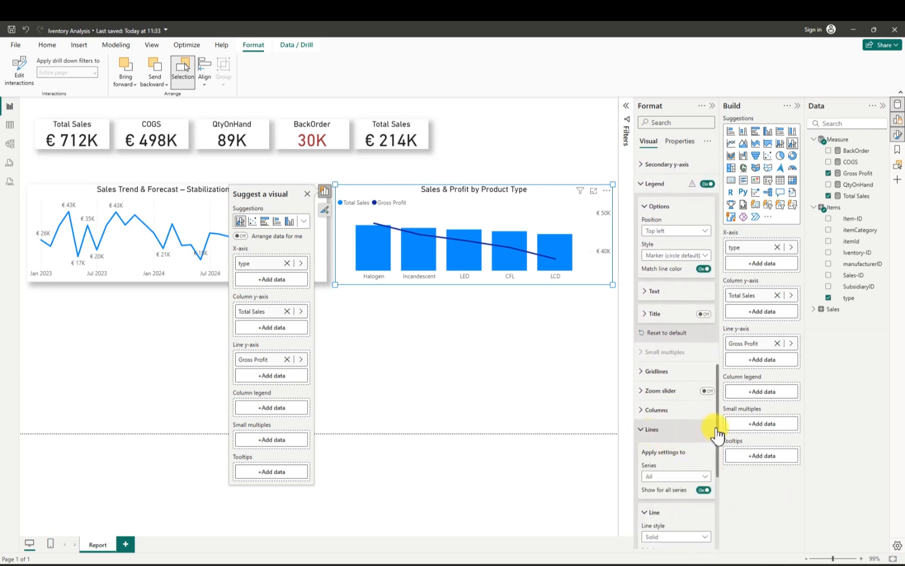
{"action": "left_click_drag", "start_coordinate": [718, 432], "coordinate": [717, 498]}
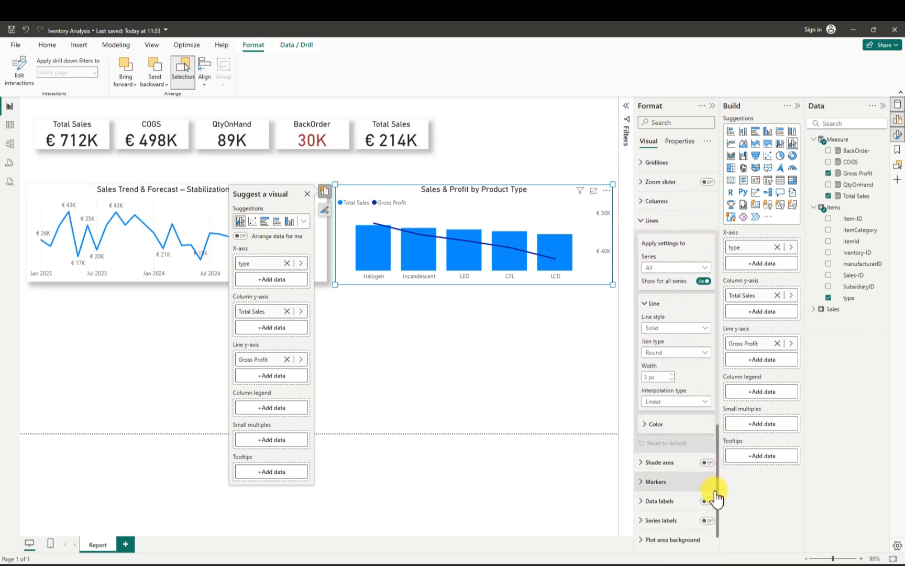
{"action": "left_click", "coordinate": [646, 425]}
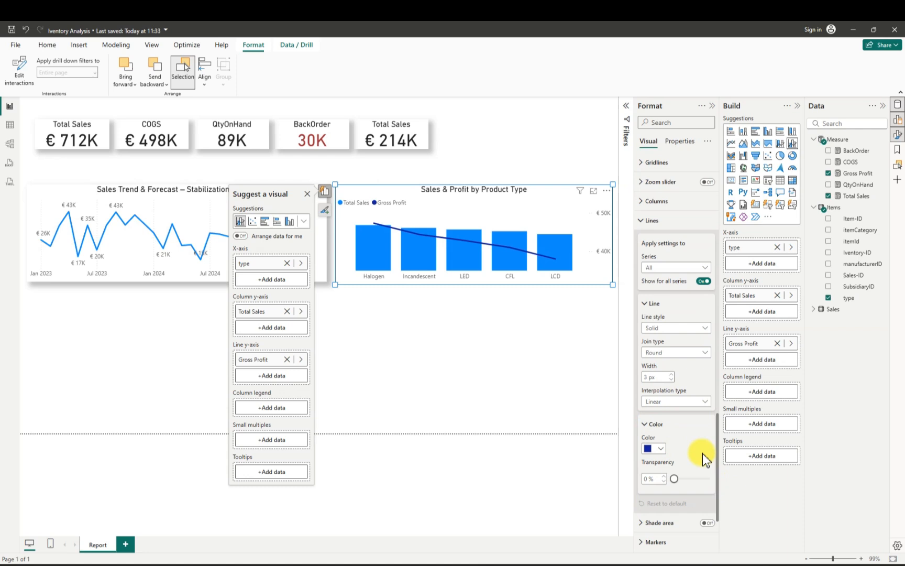
{"action": "left_click", "coordinate": [658, 449]}
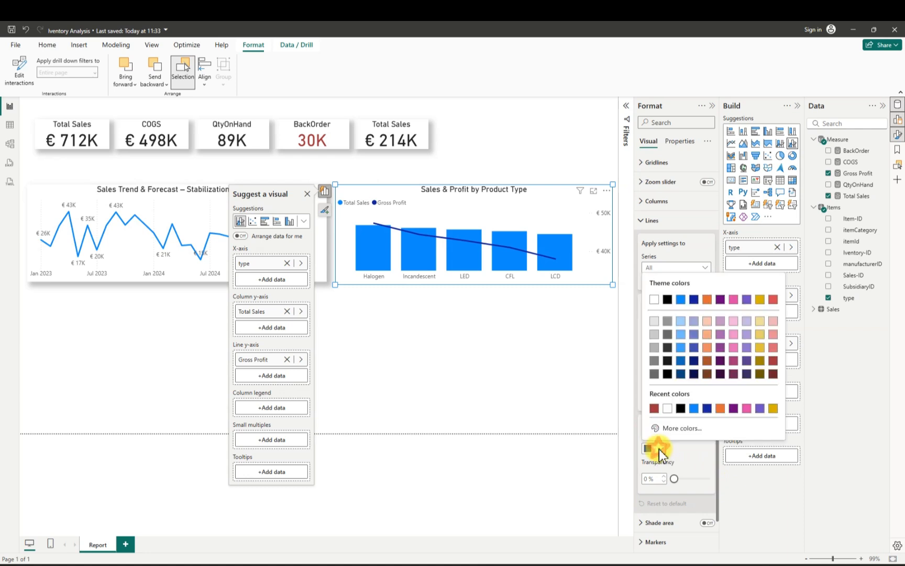
{"action": "left_click", "coordinate": [773, 362]}
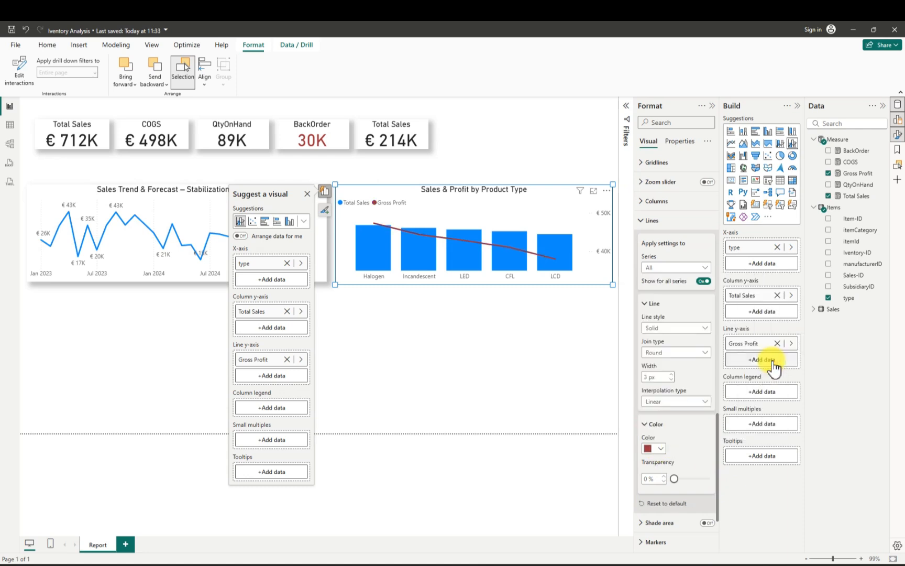
{"action": "left_click", "coordinate": [661, 448]}
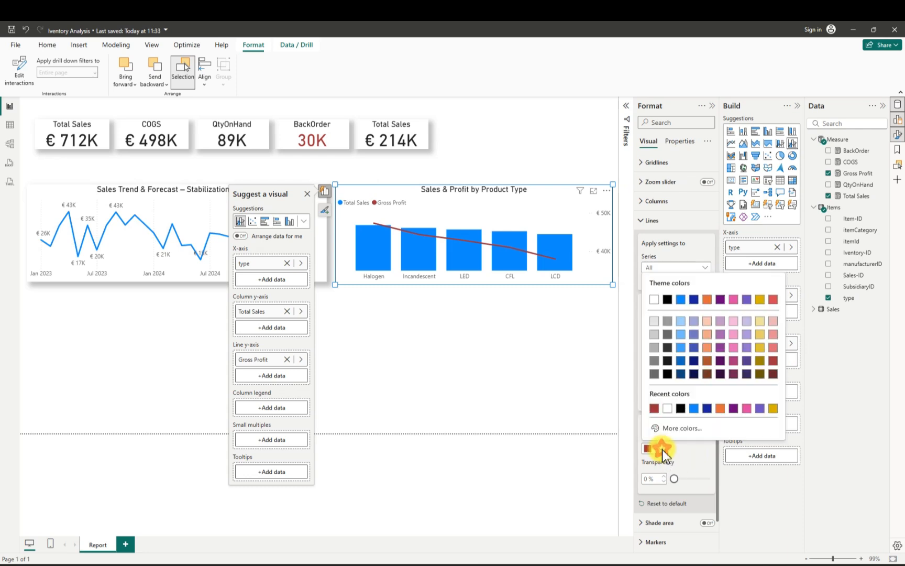
{"action": "left_click", "coordinate": [708, 408]}
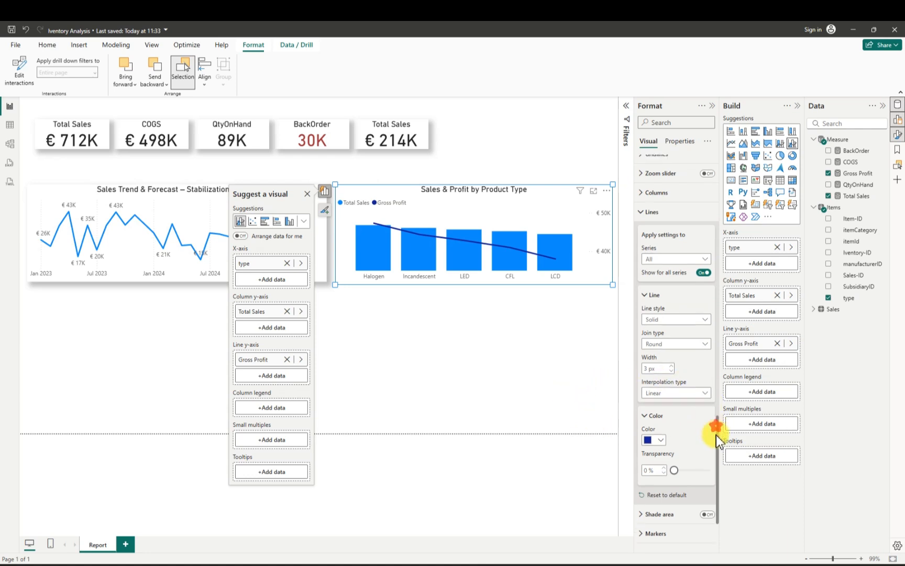
- Turn on data labels for the columns and the line of the combo chart
{"action": "scroll", "coordinate": [716, 438], "scroll_direction": "down", "scroll_amount": 4}
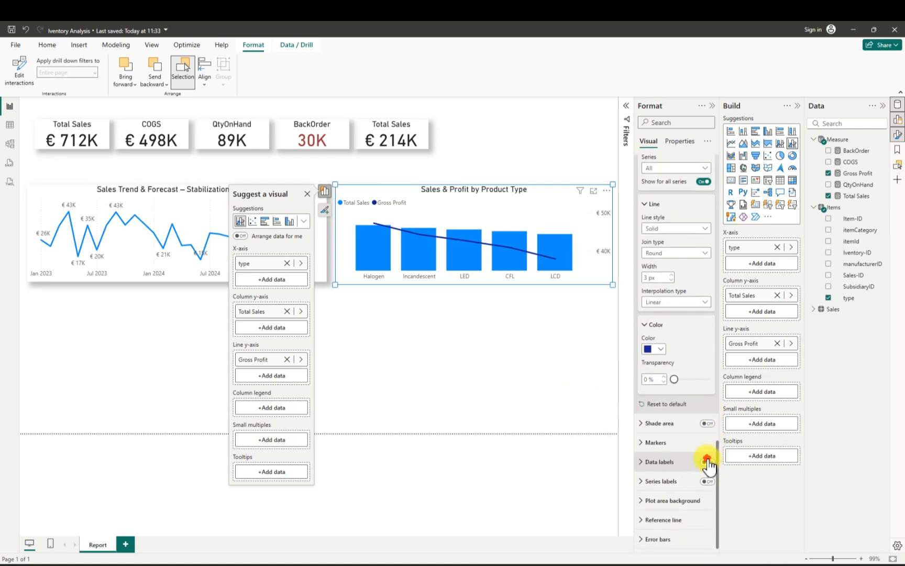
{"action": "left_click", "coordinate": [707, 461]}
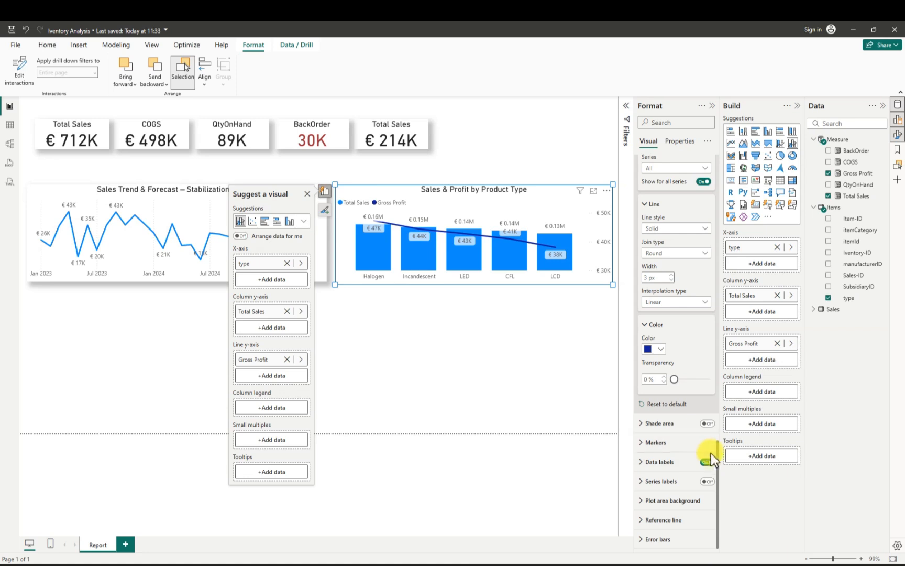
{"action": "left_click_drag", "start_coordinate": [718, 466], "coordinate": [718, 466]}
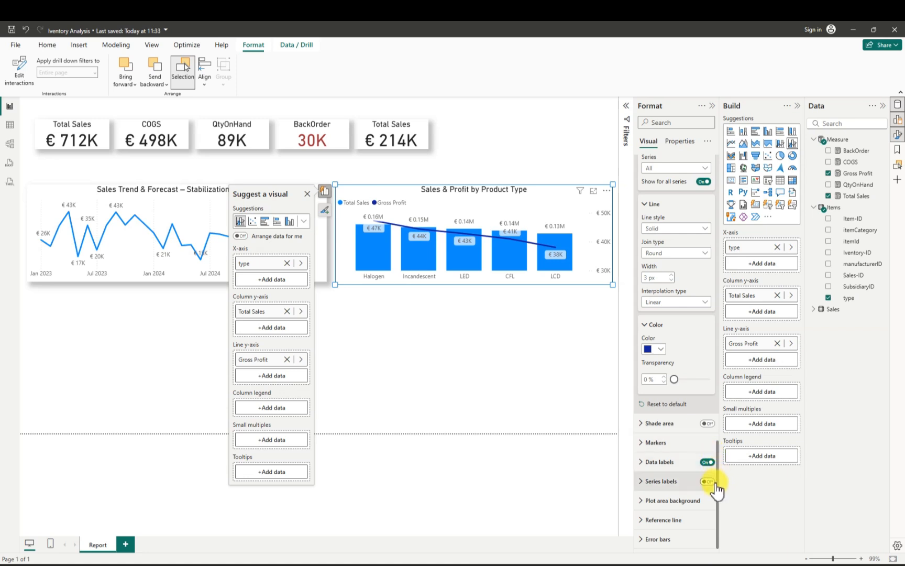
- Place the data labels of the combo chart's Gross Profit series under the line
{"action": "left_click", "coordinate": [646, 464]}
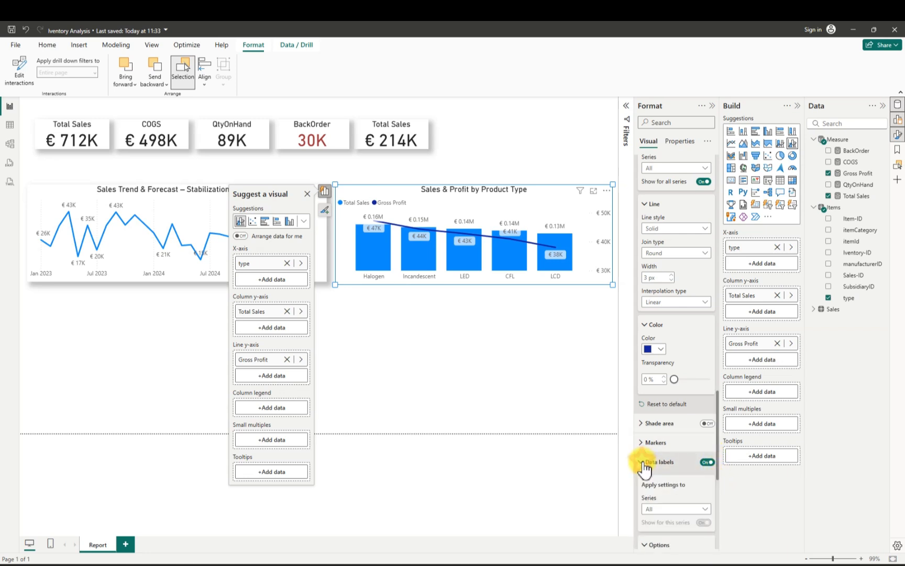
{"action": "left_click_drag", "start_coordinate": [717, 467], "coordinate": [717, 505]}
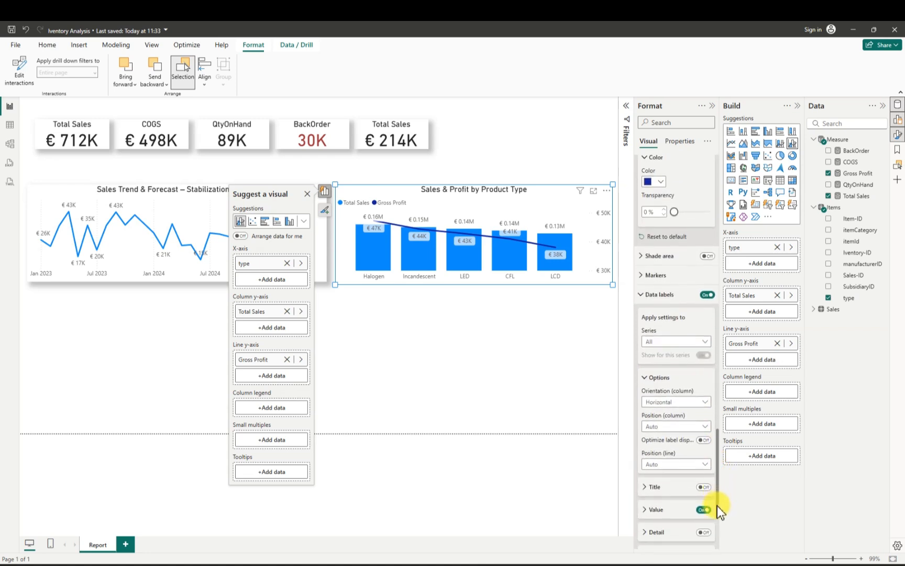
{"action": "left_click", "coordinate": [706, 343]}
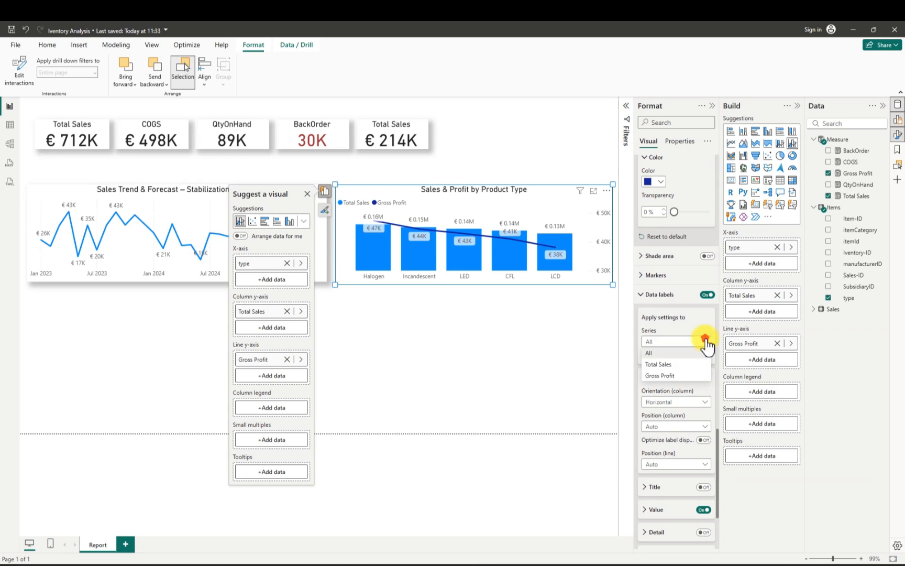
{"action": "left_click", "coordinate": [707, 343]}
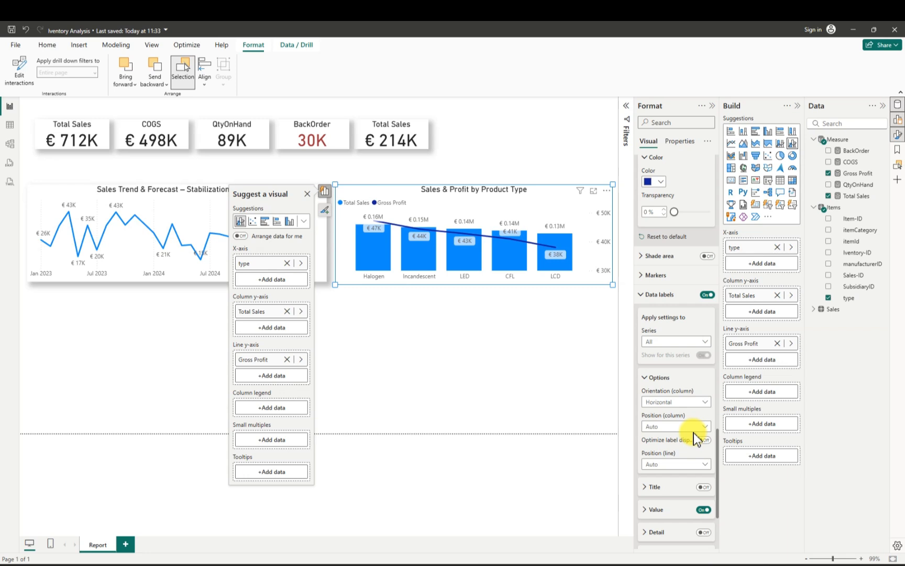
{"action": "left_click", "coordinate": [704, 340]}
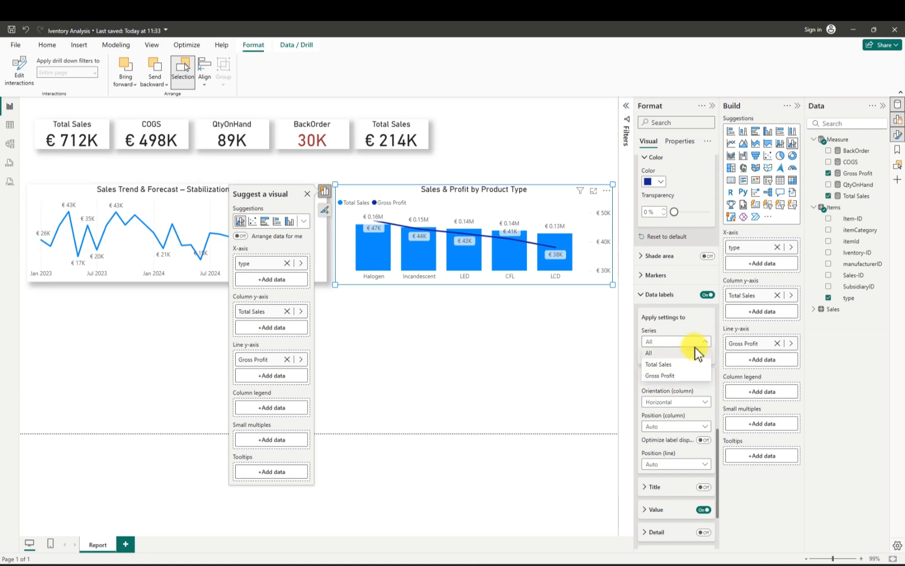
{"action": "left_click", "coordinate": [670, 375]}
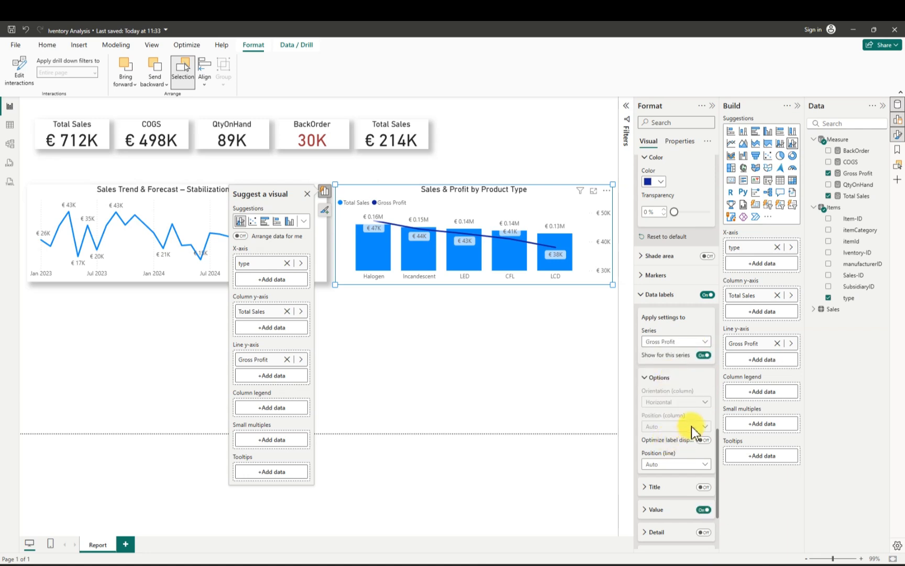
{"action": "left_click", "coordinate": [704, 464]}
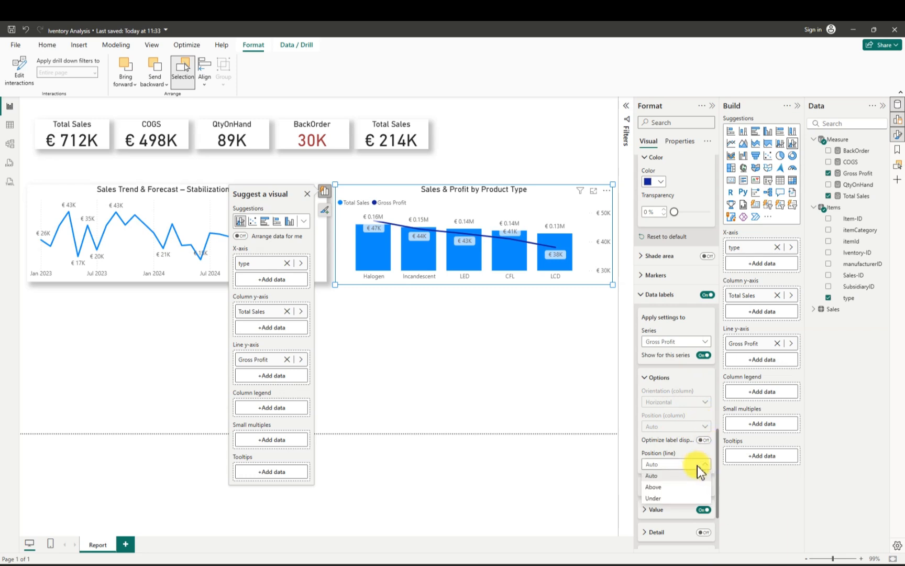
{"action": "left_click", "coordinate": [658, 496]}
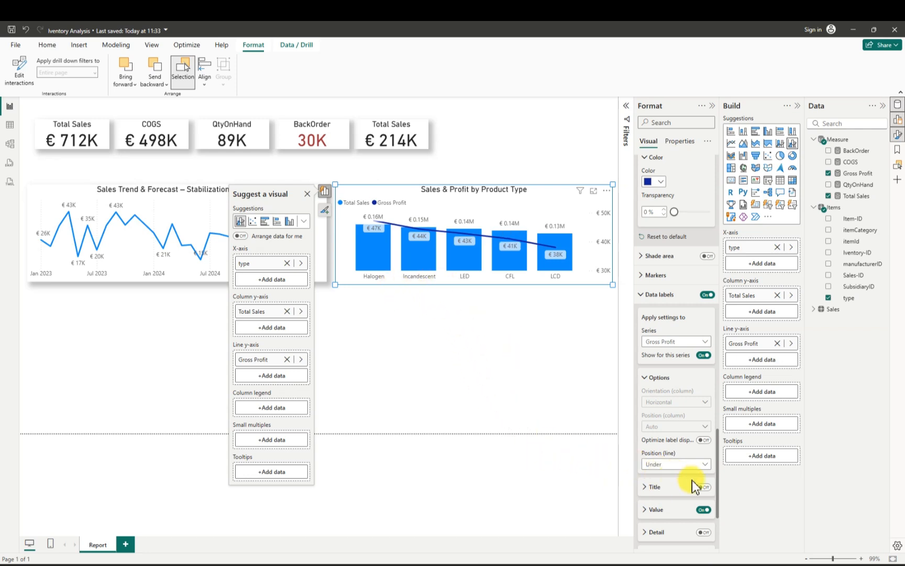
- Turn off the background of the Gross Profit data labels and set their values to a darker, near-black color
{"action": "left_click_drag", "start_coordinate": [719, 501], "coordinate": [717, 536]}
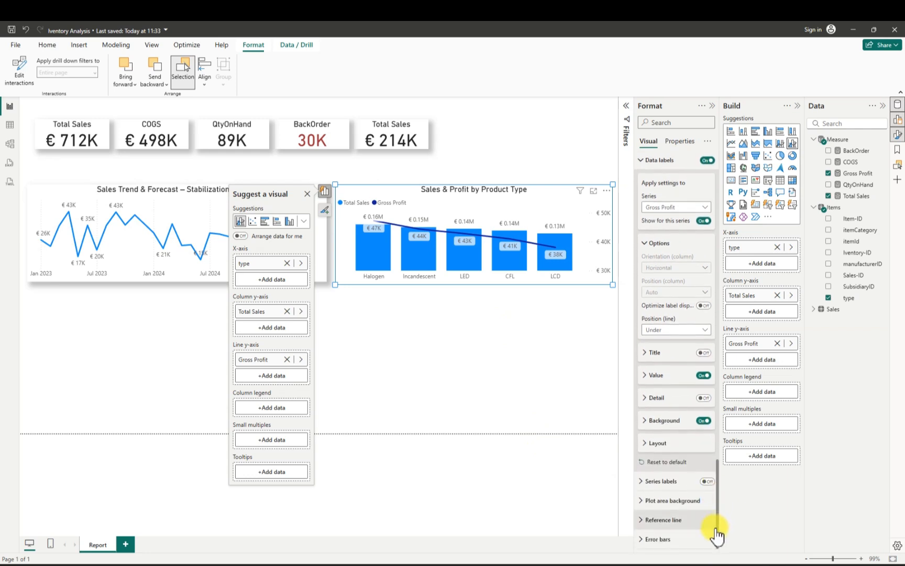
{"action": "left_click", "coordinate": [702, 421]}
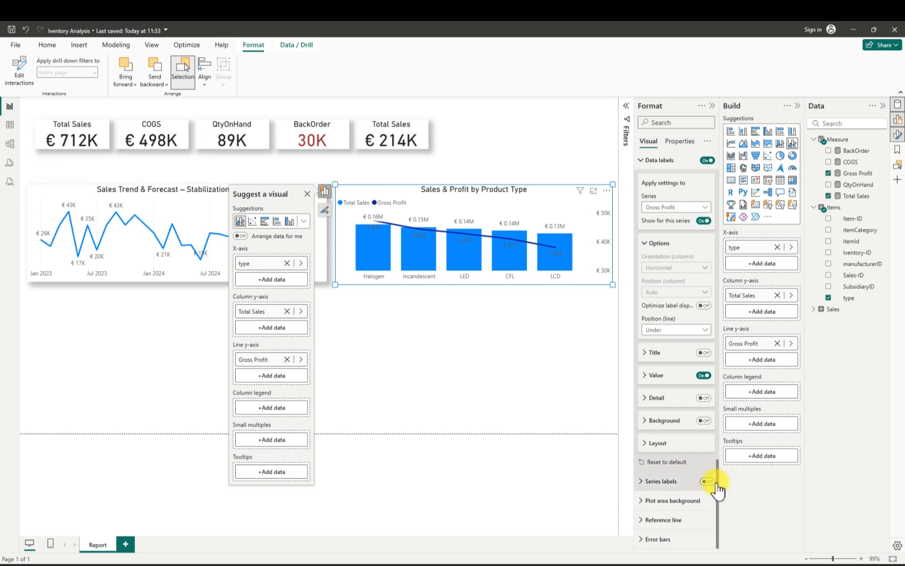
{"action": "left_click", "coordinate": [647, 376]}
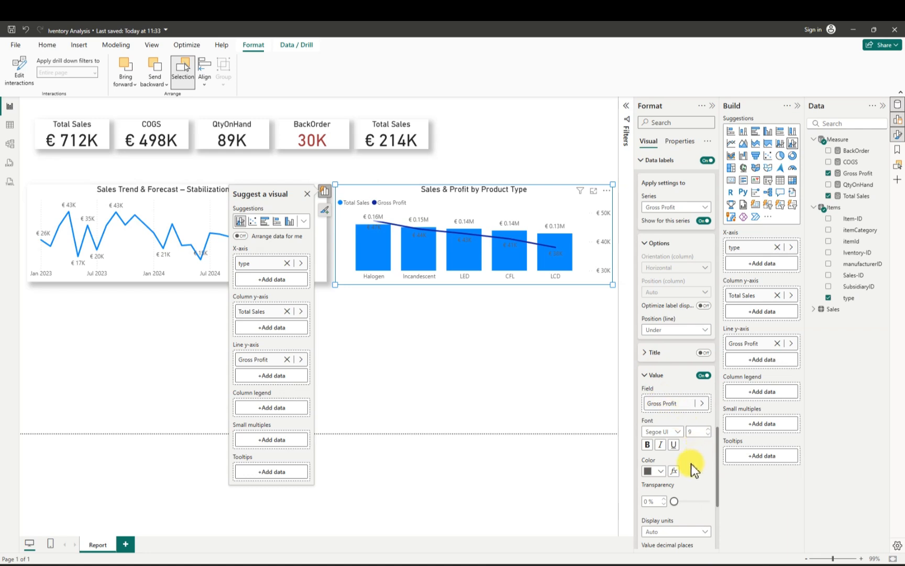
{"action": "left_click", "coordinate": [661, 471]}
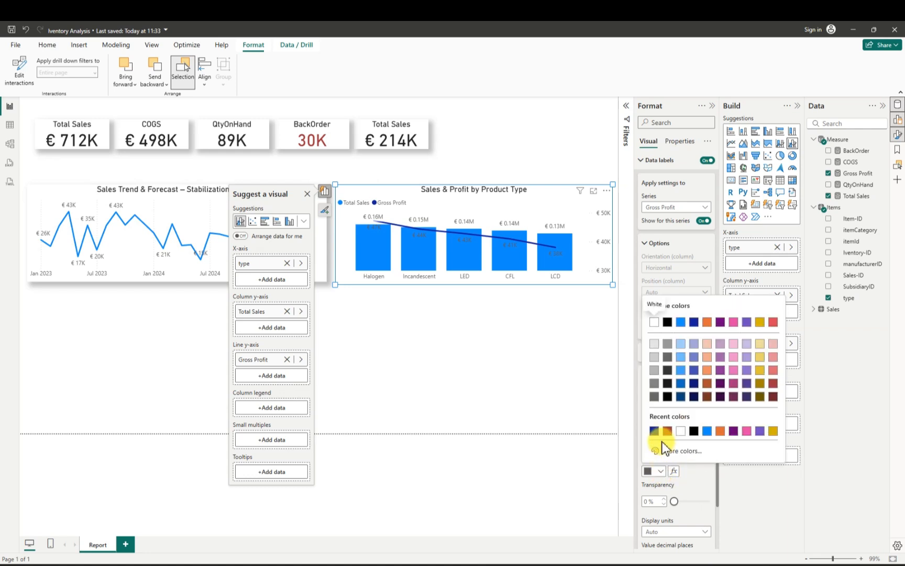
{"action": "left_click", "coordinate": [670, 380]}
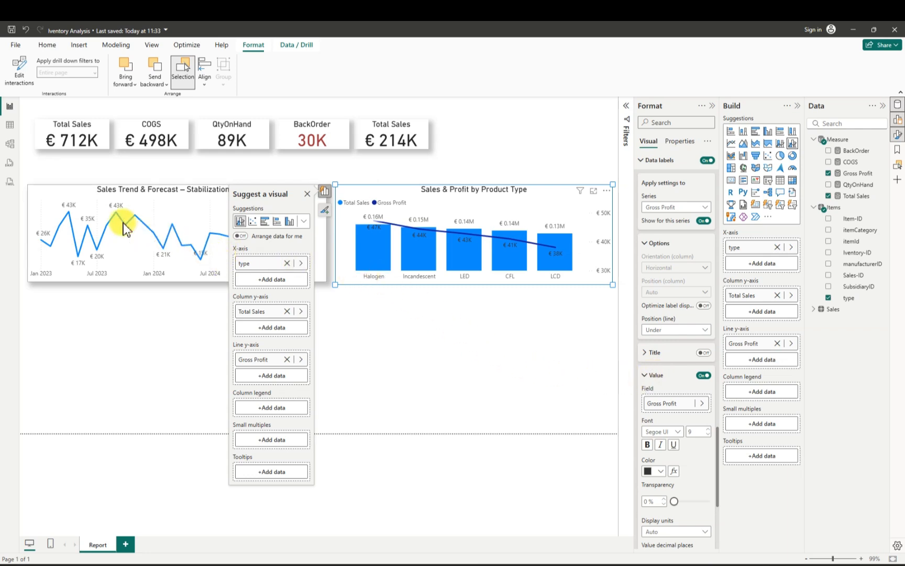
- Copy the line color's hex code, #118DFF, from the Sales Trend & Forecast chart
{"action": "left_click", "coordinate": [58, 198]}
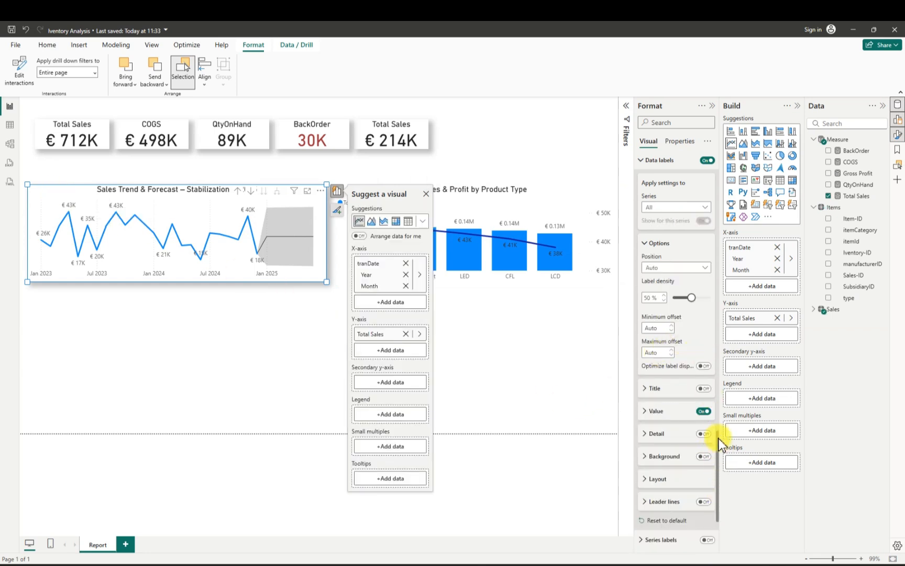
{"action": "left_click_drag", "start_coordinate": [718, 446], "coordinate": [681, 359]}
{"action": "left_click", "coordinate": [661, 372]}
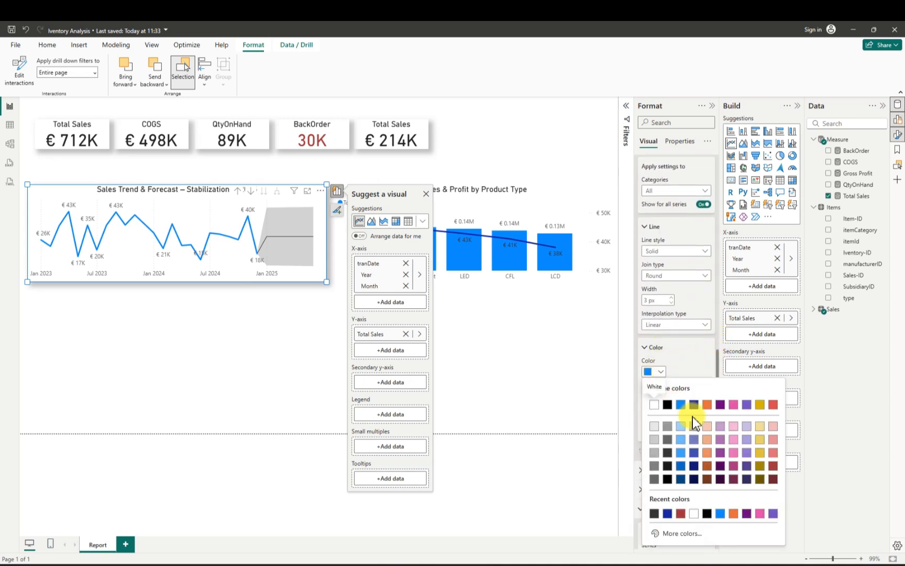
{"action": "left_click", "coordinate": [682, 533]}
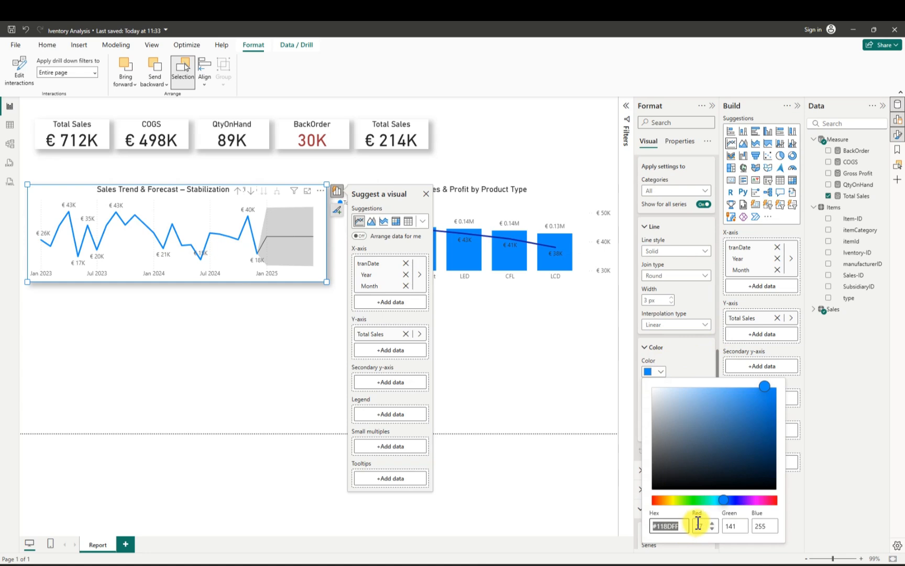
{"action": "left_click", "coordinate": [570, 300]}
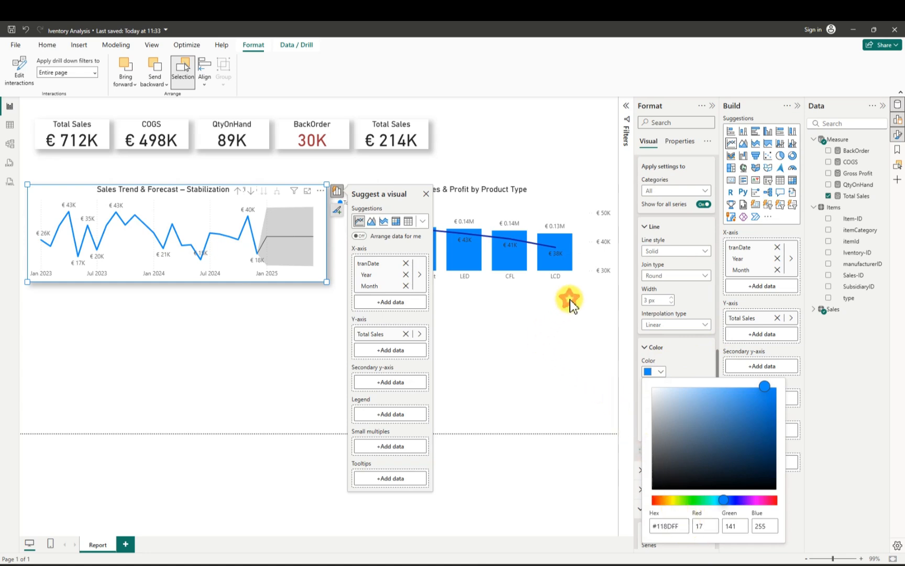
- Apply the hex color #118DFF to all columns of the Sales & Profit by Product Type chart
{"action": "left_click", "coordinate": [543, 193]}
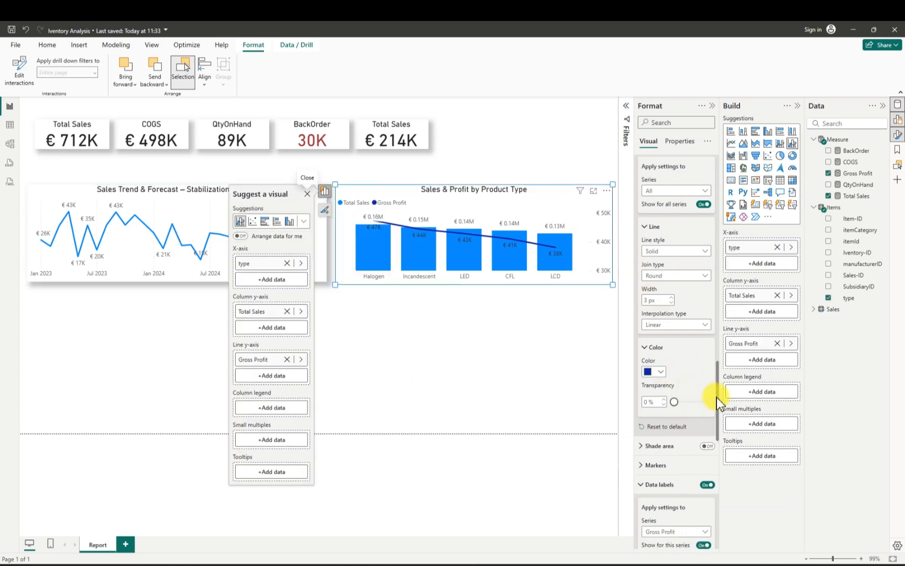
{"action": "left_click_drag", "start_coordinate": [717, 397], "coordinate": [715, 365]}
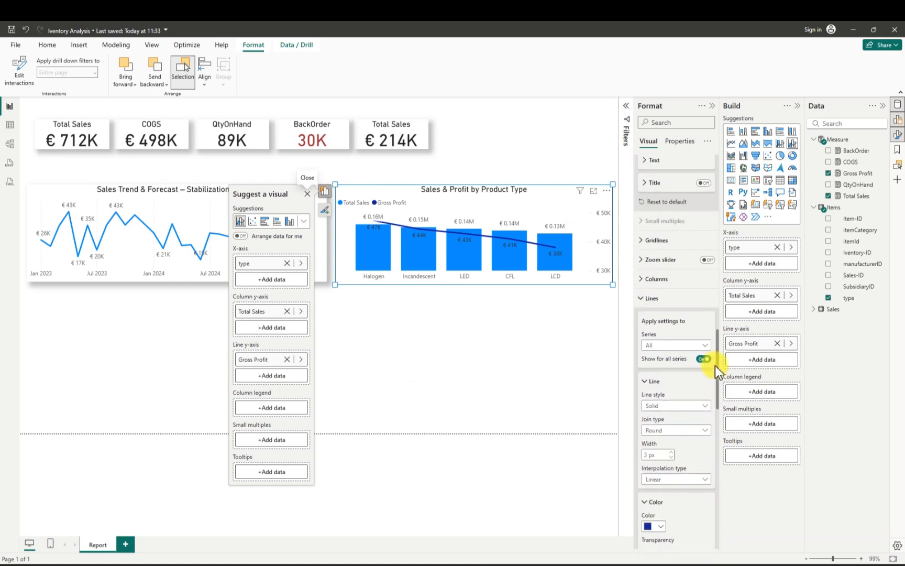
{"action": "left_click", "coordinate": [643, 278]}
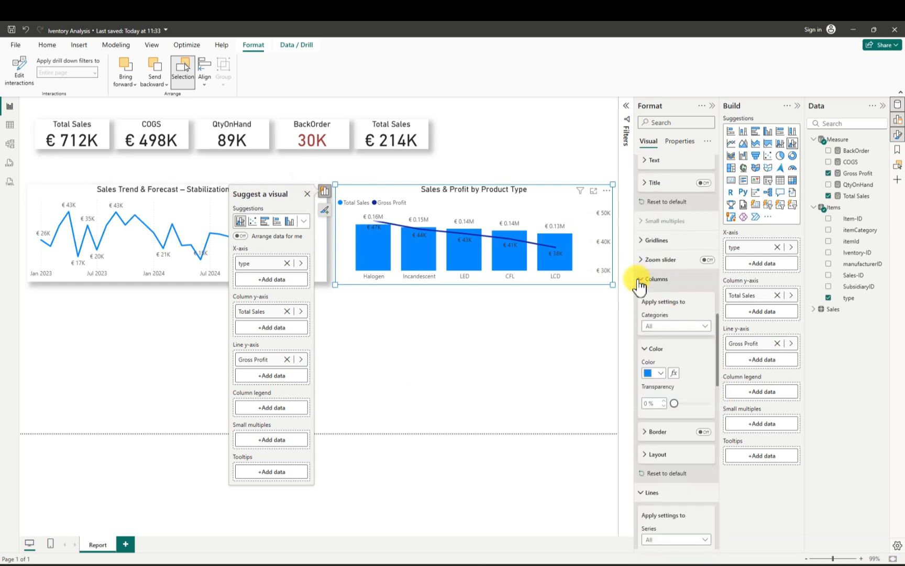
{"action": "left_click", "coordinate": [661, 373]}
{"action": "left_click", "coordinate": [681, 537]}
{"action": "key", "text": "ctrl+c"}
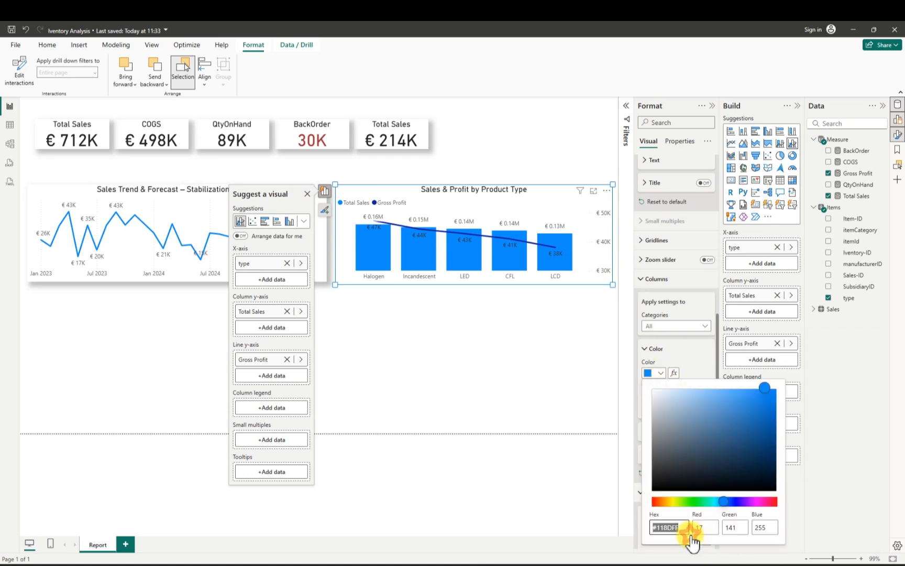
{"action": "key", "text": "BackSpace"}
{"action": "key", "text": "ctrl+v"}
{"action": "left_click", "coordinate": [598, 401]}
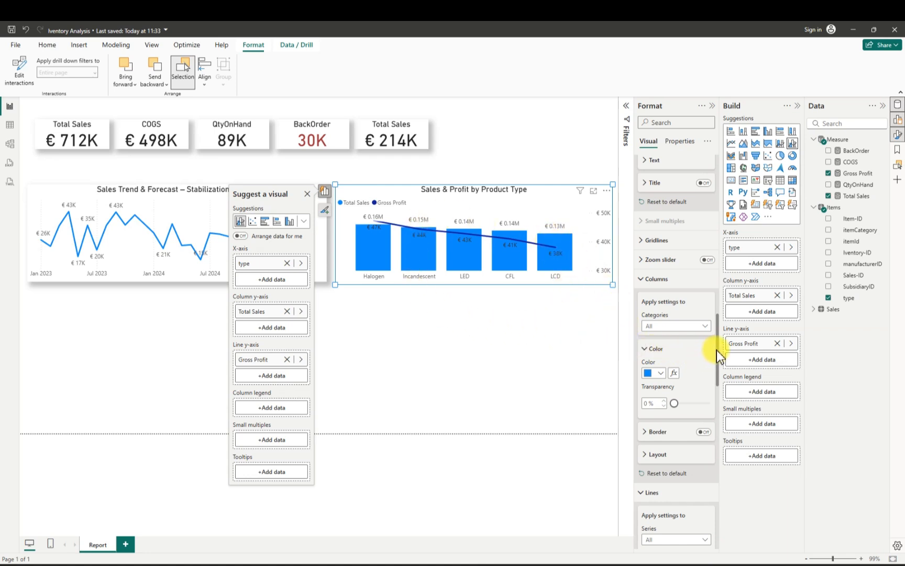
- Turn off the display of lines for all series in the combo chart
{"action": "scroll", "coordinate": [717, 350], "scroll_direction": "down", "scroll_amount": 1}
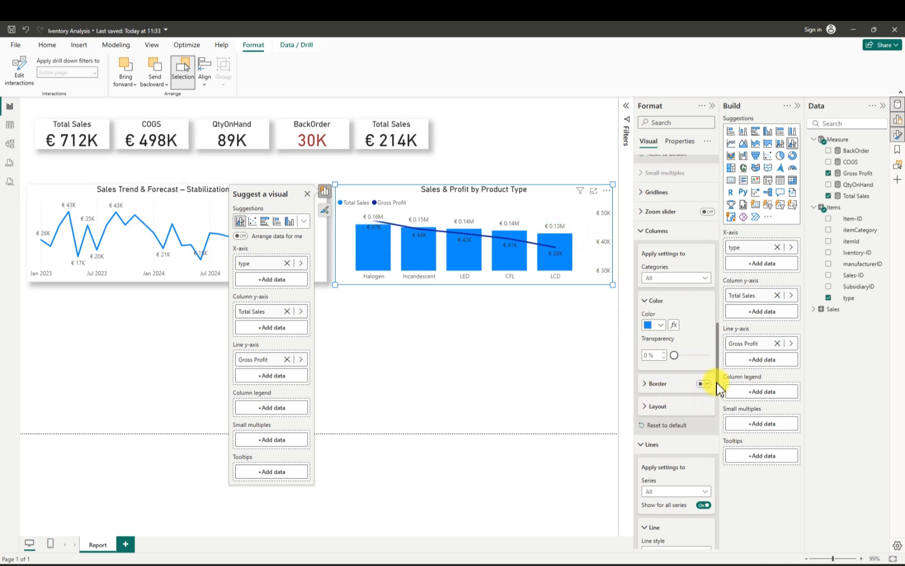
{"action": "scroll", "coordinate": [717, 383], "scroll_direction": "down", "scroll_amount": 4}
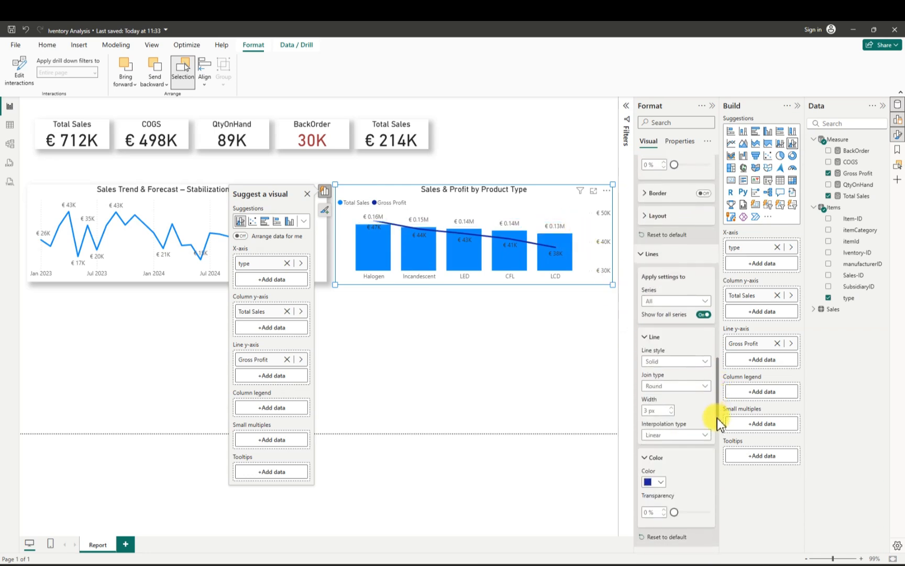
{"action": "left_click", "coordinate": [705, 298]}
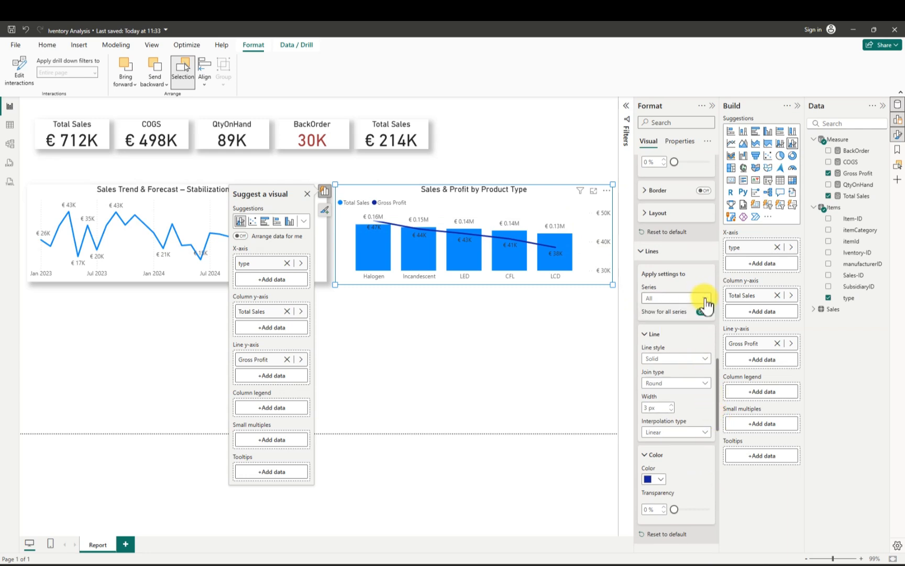
{"action": "left_click", "coordinate": [705, 298]}
{"action": "left_click", "coordinate": [705, 297]}
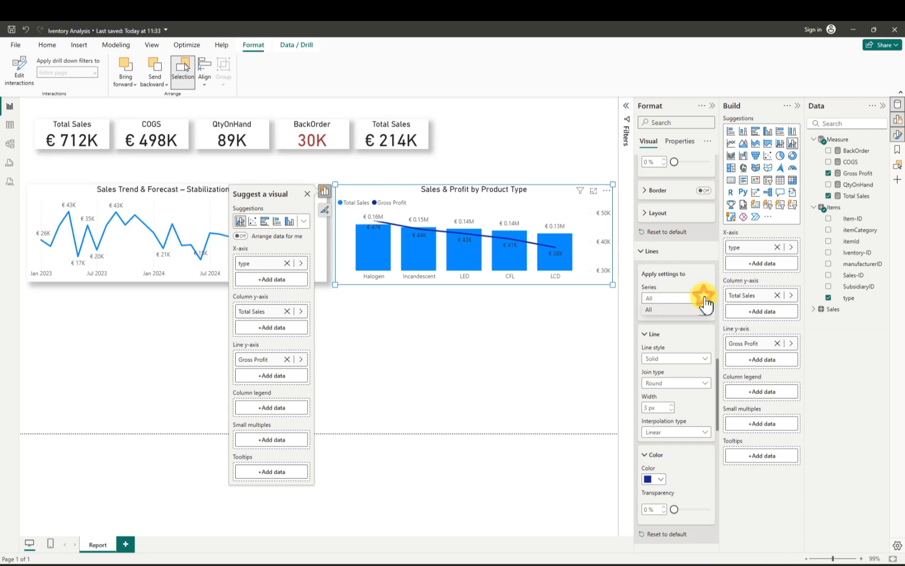
{"action": "left_click", "coordinate": [703, 309]}
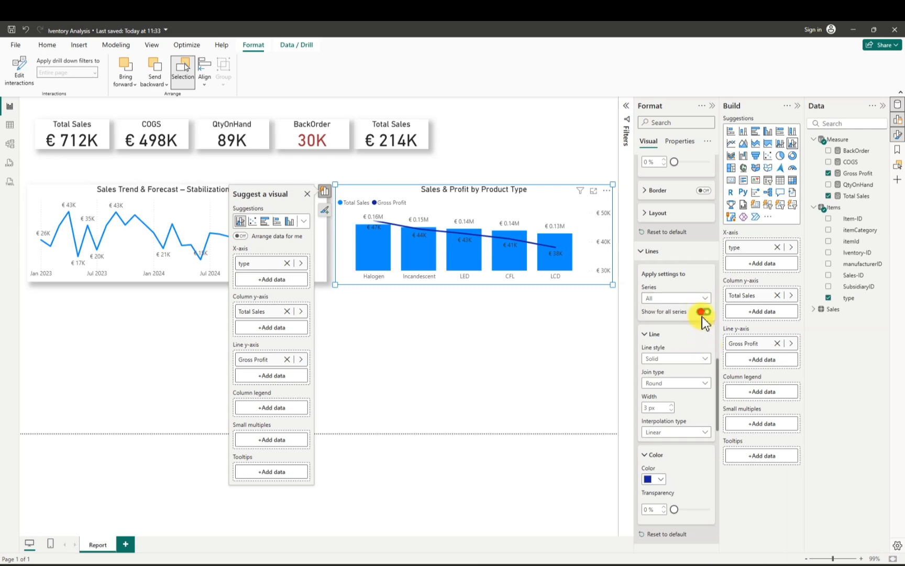
{"action": "left_click", "coordinate": [703, 313]}
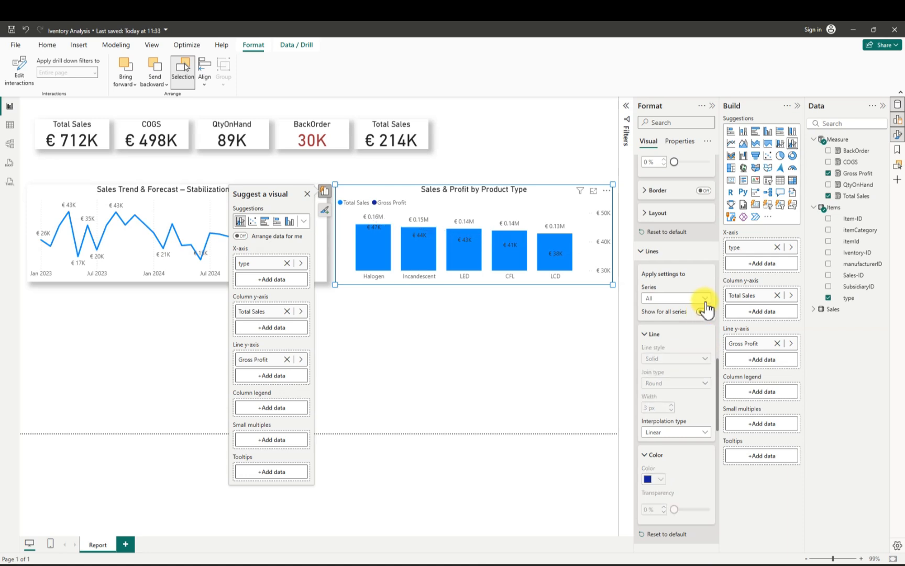
{"action": "left_click", "coordinate": [705, 300]}
{"action": "left_click", "coordinate": [705, 301]}
{"action": "scroll", "coordinate": [718, 400], "scroll_direction": "down", "scroll_amount": 2}
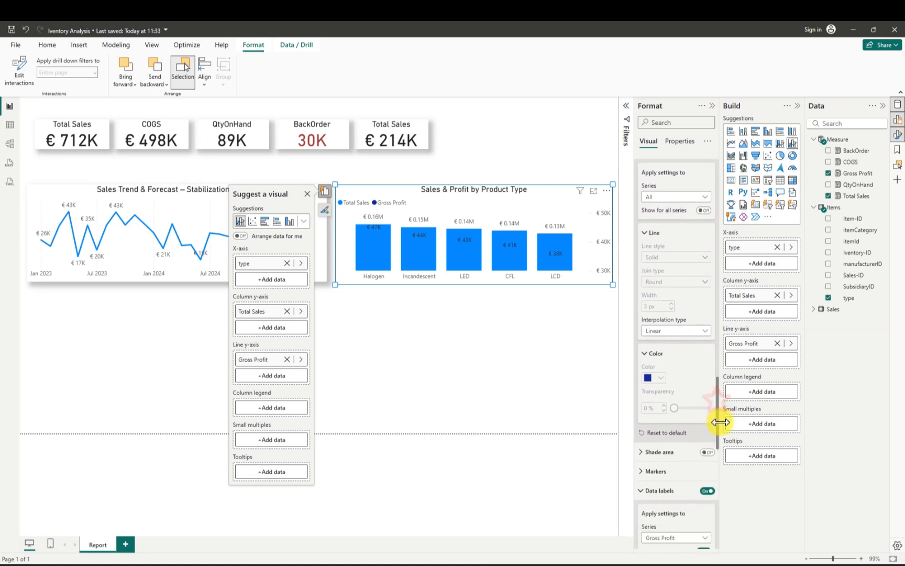
{"action": "scroll", "coordinate": [719, 399], "scroll_direction": "up", "scroll_amount": 4}
{"action": "scroll", "coordinate": [718, 392], "scroll_direction": "up", "scroll_amount": 5}
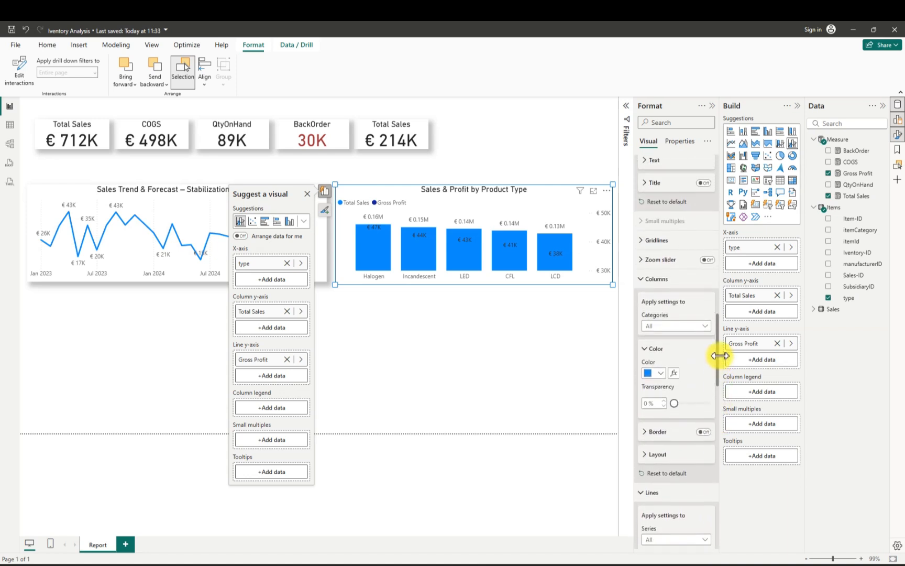
{"action": "left_click", "coordinate": [705, 325]}
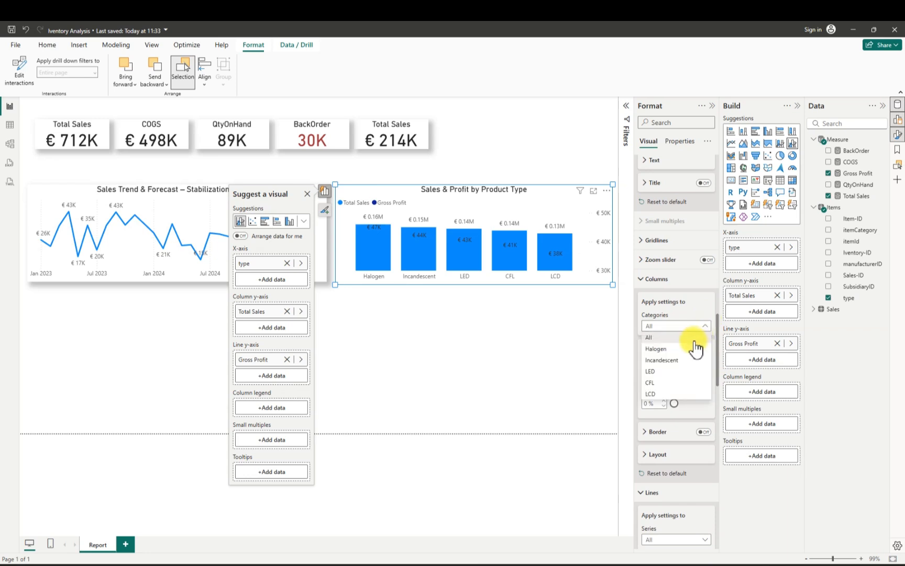
{"action": "left_click", "coordinate": [706, 326]}
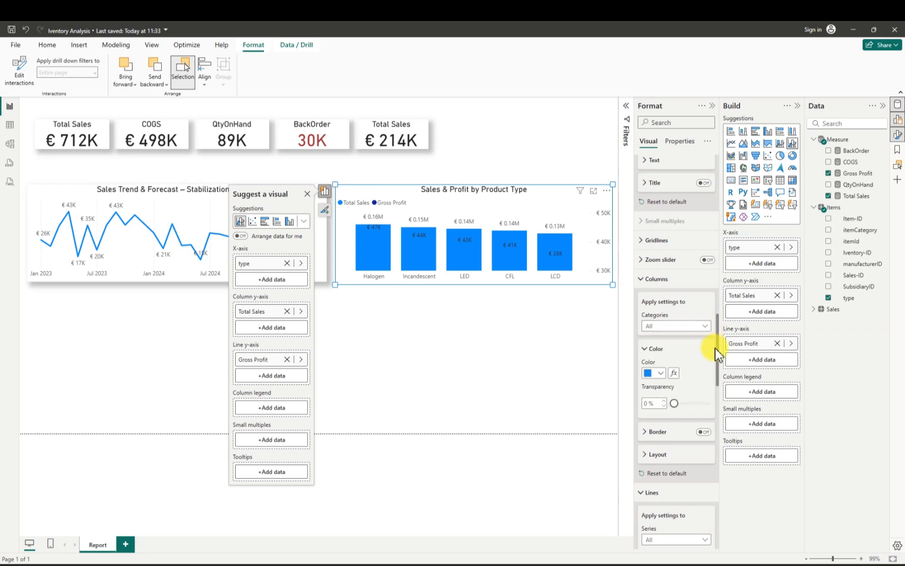
- Set the display units of the Total Sales data labels to None in the Sales & Profit by Product Type chart
{"action": "left_click", "coordinate": [646, 280]}
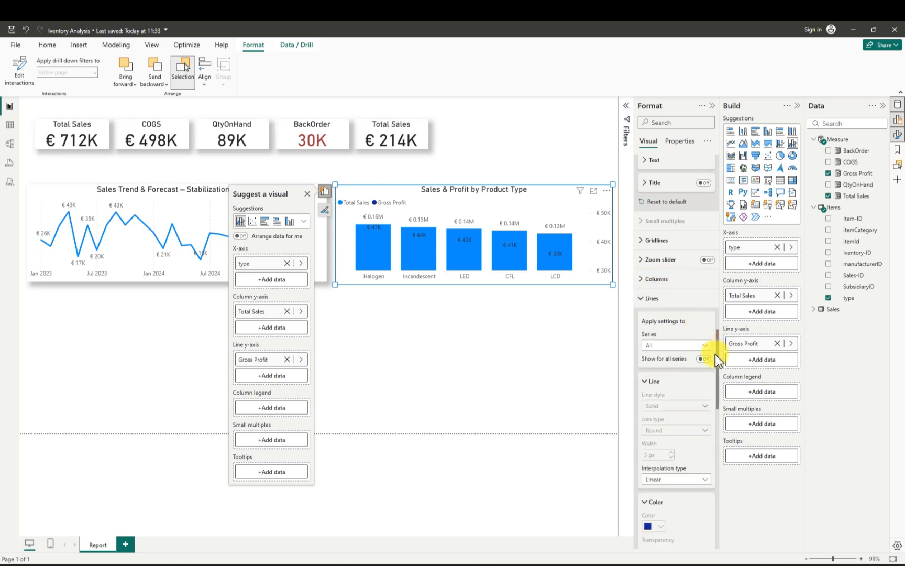
{"action": "left_click_drag", "start_coordinate": [717, 355], "coordinate": [713, 414]}
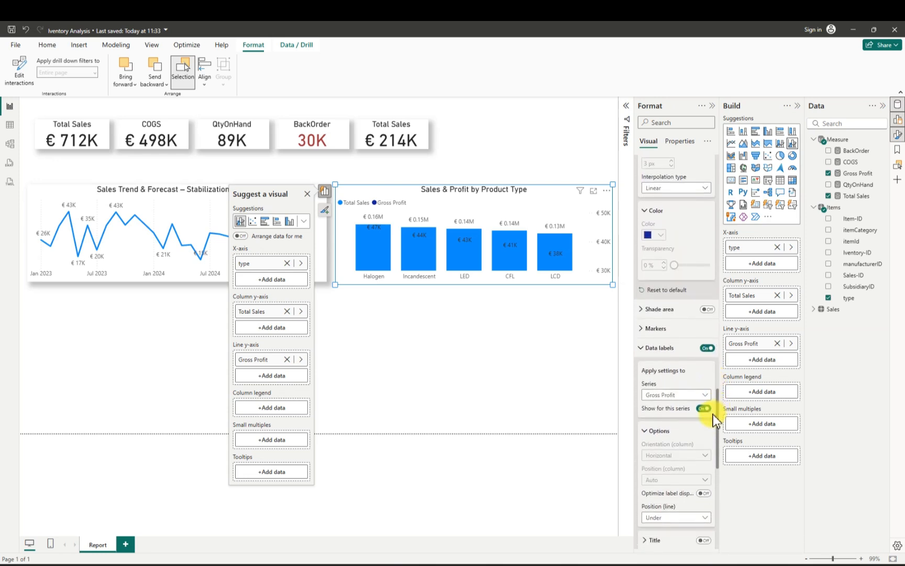
{"action": "left_click", "coordinate": [705, 397]}
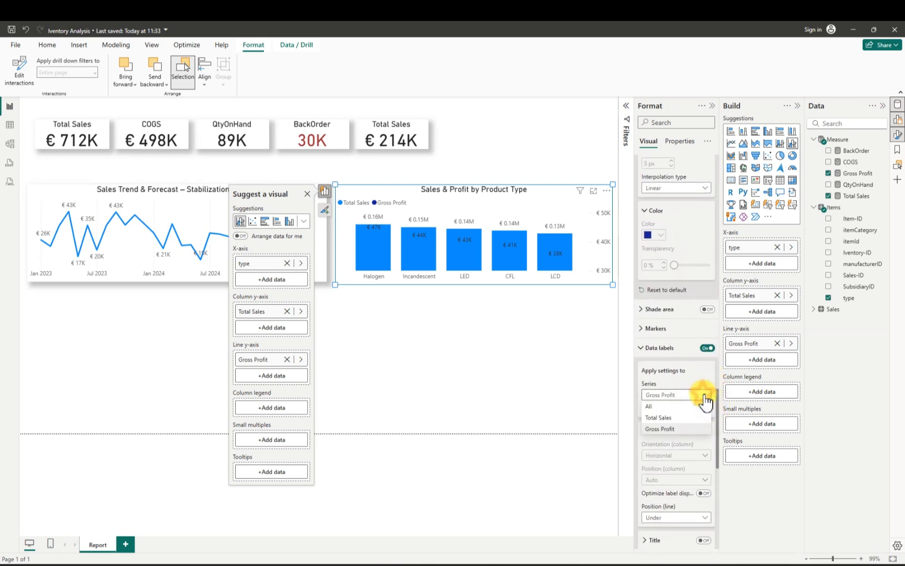
{"action": "left_click", "coordinate": [675, 417]}
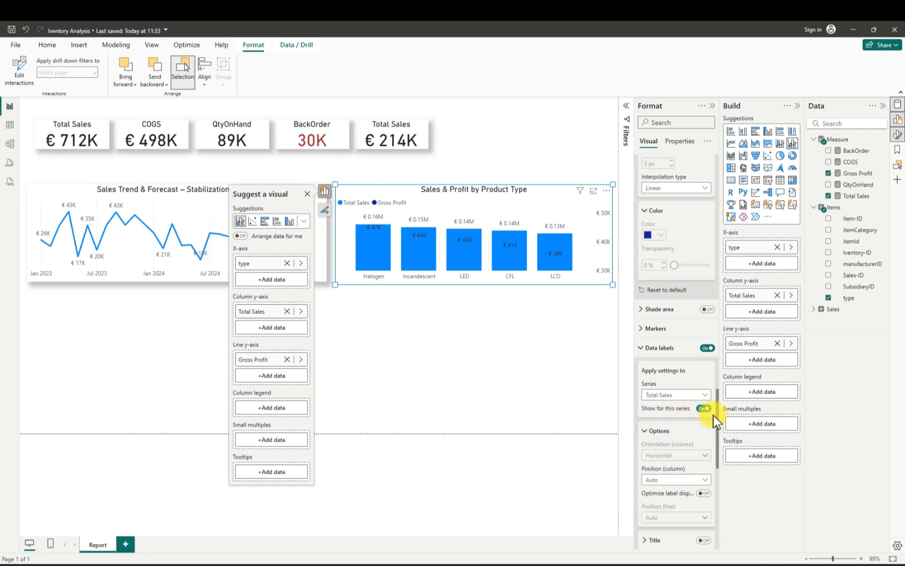
{"action": "left_click_drag", "start_coordinate": [716, 417], "coordinate": [715, 472]}
{"action": "scroll", "coordinate": [710, 471], "scroll_direction": "down", "scroll_amount": 3}
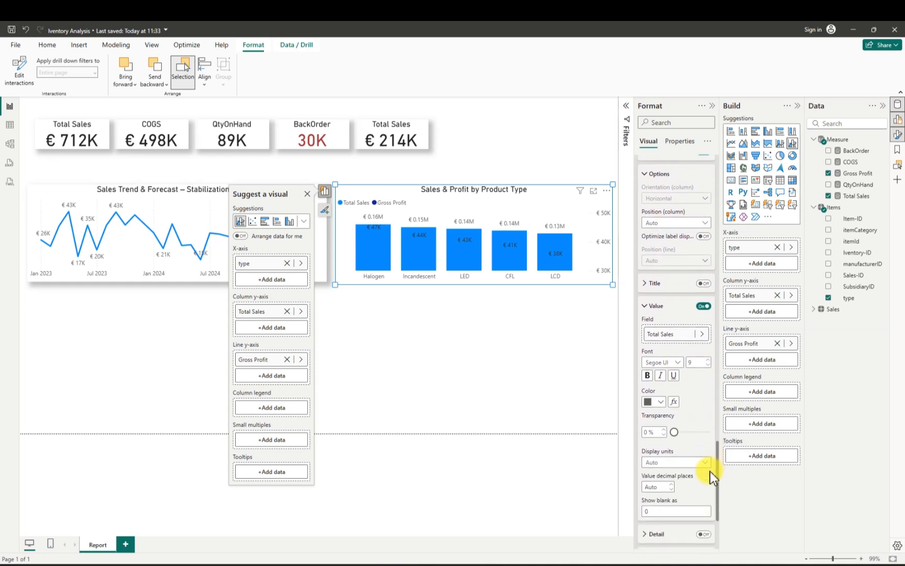
{"action": "left_click", "coordinate": [706, 425]}
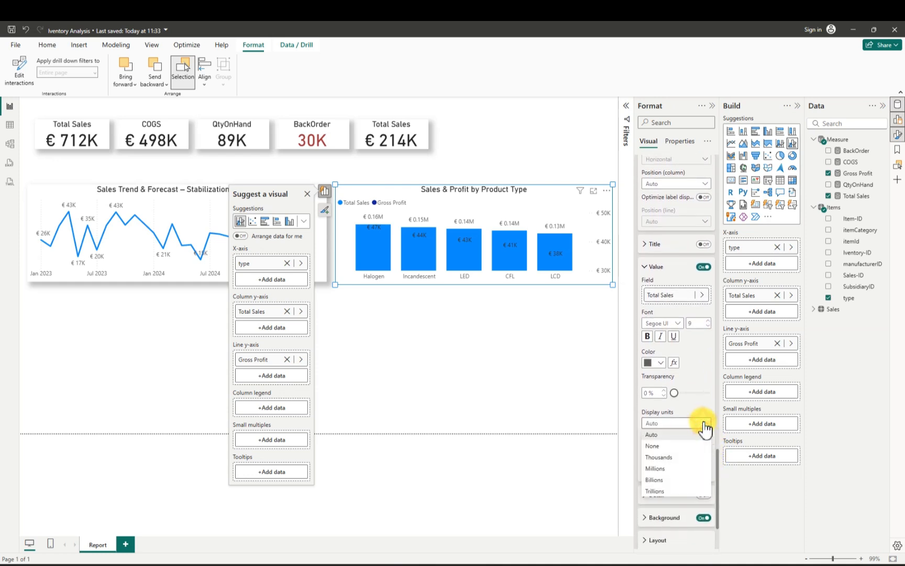
{"action": "left_click", "coordinate": [652, 437]}
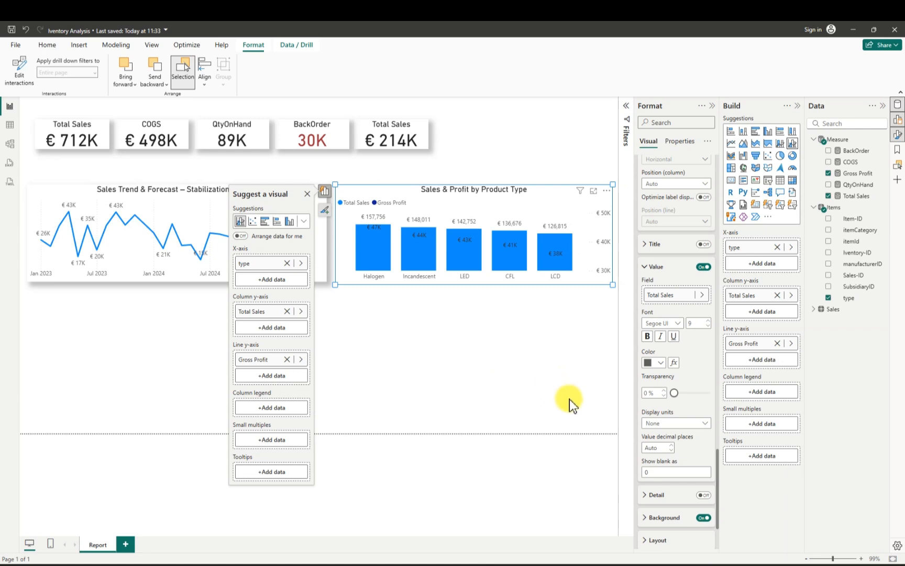
- Turn the display of lines back on for all series in the combo chart
{"action": "left_click_drag", "start_coordinate": [718, 471], "coordinate": [717, 358]}
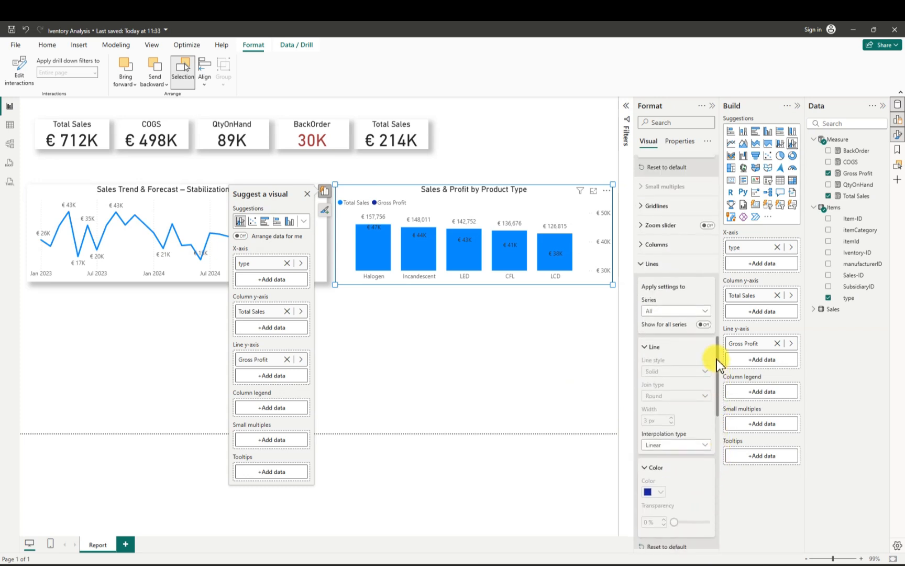
{"action": "left_click", "coordinate": [702, 325]}
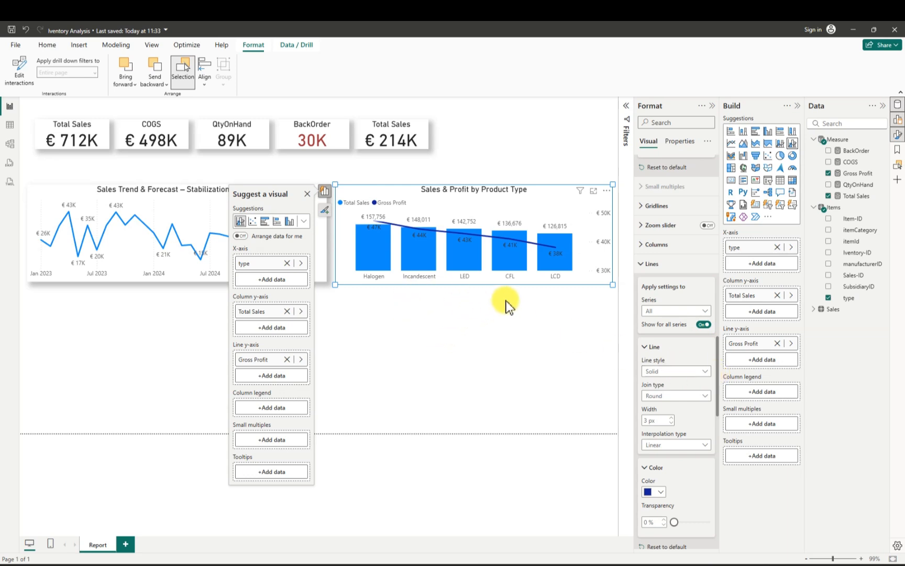
{"action": "left_click", "coordinate": [423, 284]}
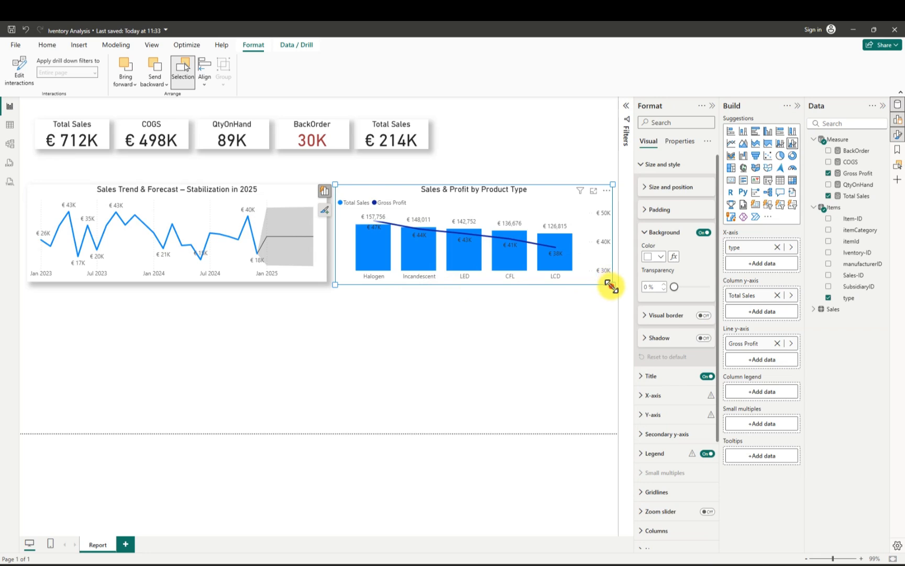
- Resize the Sales & Profit by Product Type chart so its lower edge aligns with the Sales Trend & Forecast chart
{"action": "left_click_drag", "start_coordinate": [601, 352], "coordinate": [605, 424]}
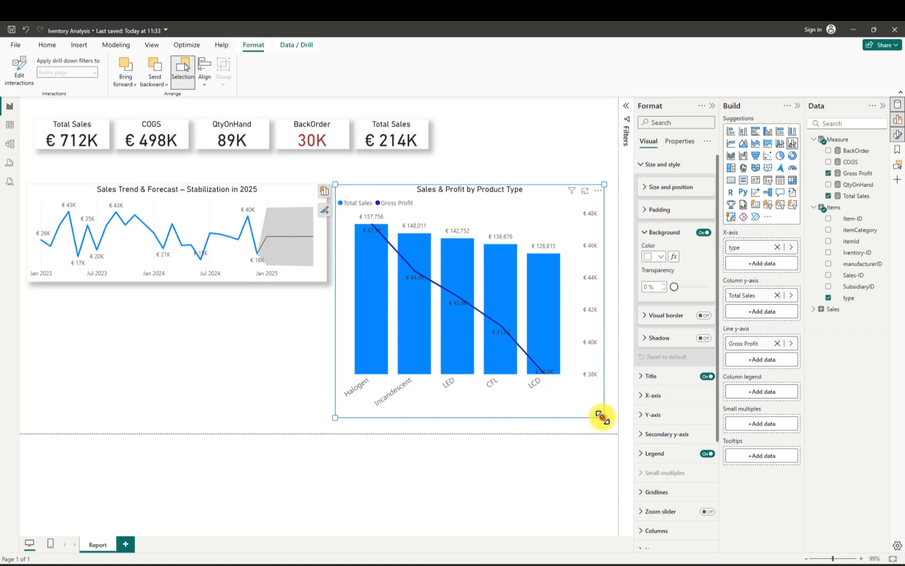
{"action": "left_click_drag", "start_coordinate": [603, 416], "coordinate": [610, 293]}
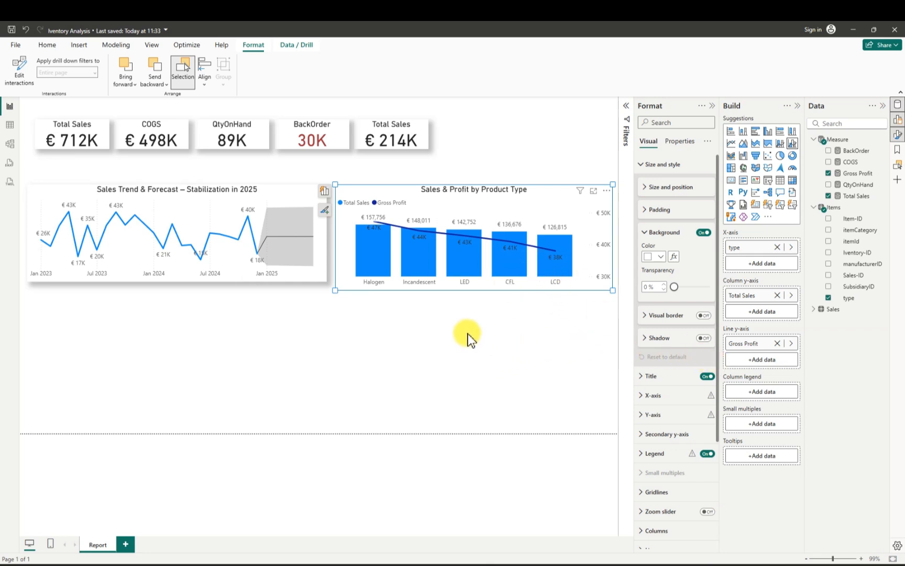
{"action": "left_click_drag", "start_coordinate": [336, 288], "coordinate": [334, 283]}
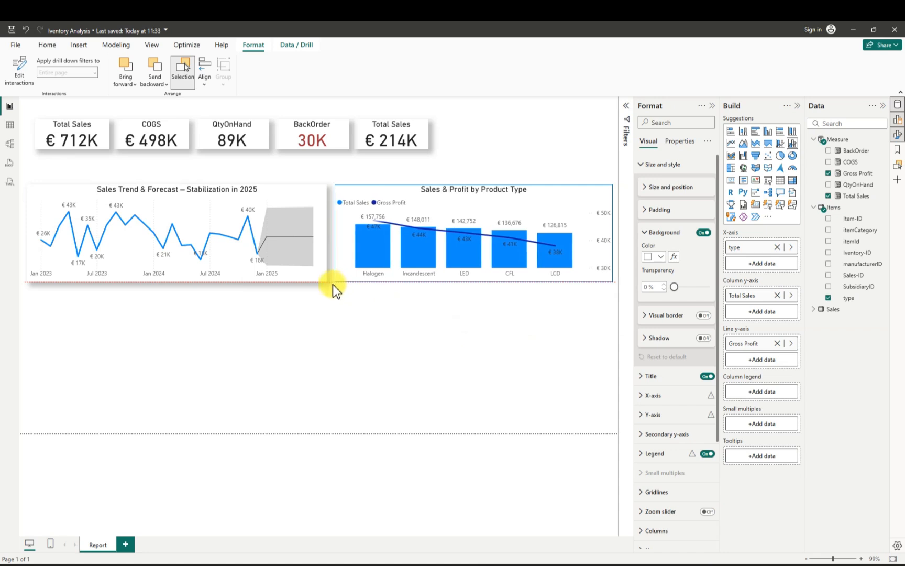
- Turn off the combo chart's background, turn on its shadow, and save the report
{"action": "left_click", "coordinate": [704, 233]}
{"action": "left_click", "coordinate": [701, 338]}
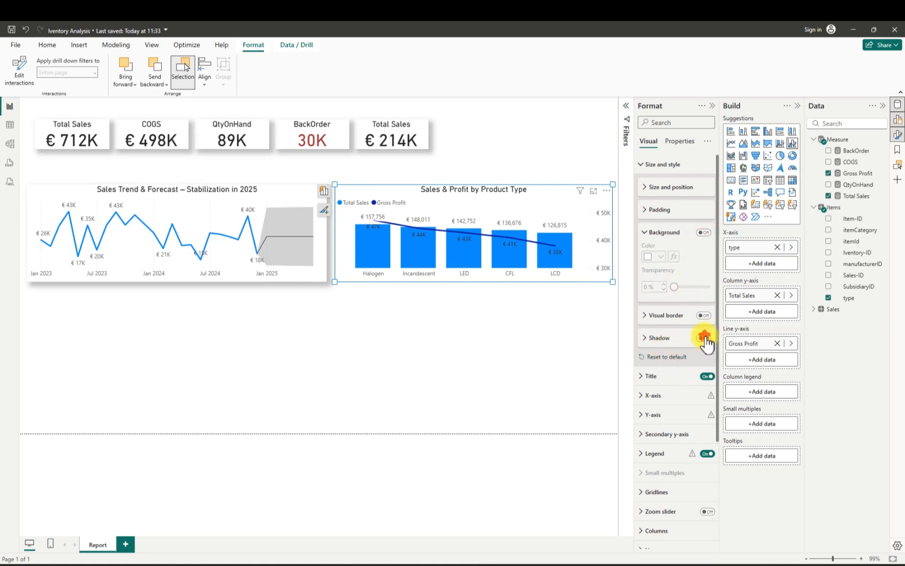
{"action": "left_click", "coordinate": [448, 348]}
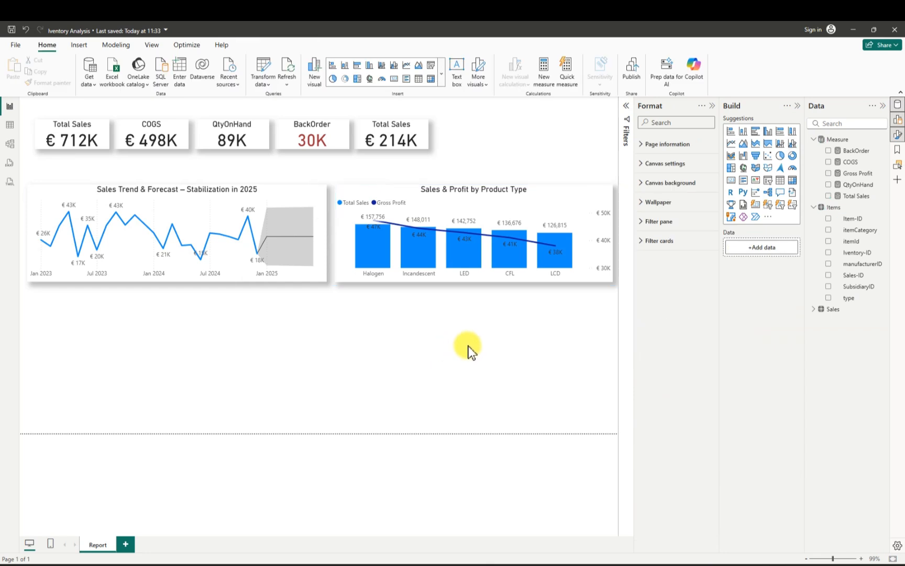
{"action": "mouse_move", "coordinate": [550, 246]}
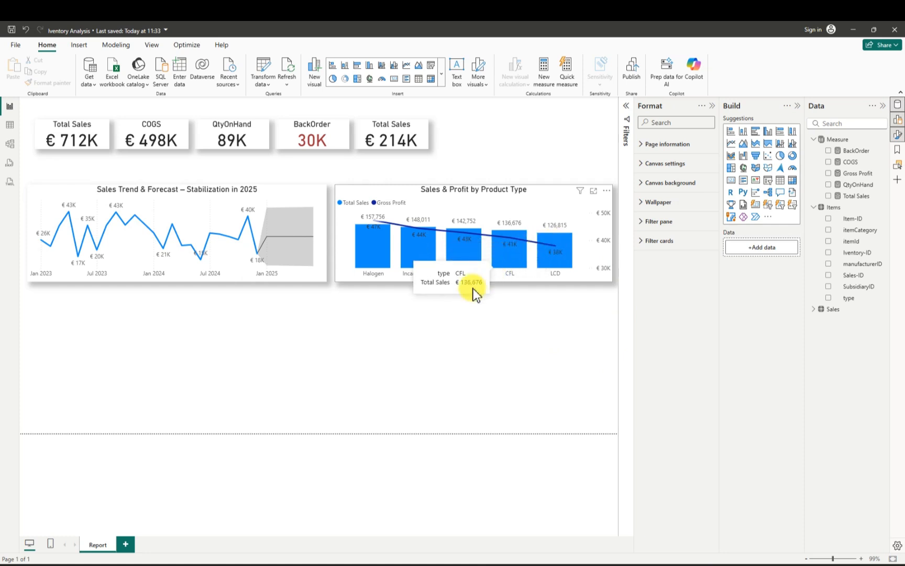
{"action": "left_click", "coordinate": [12, 29]}
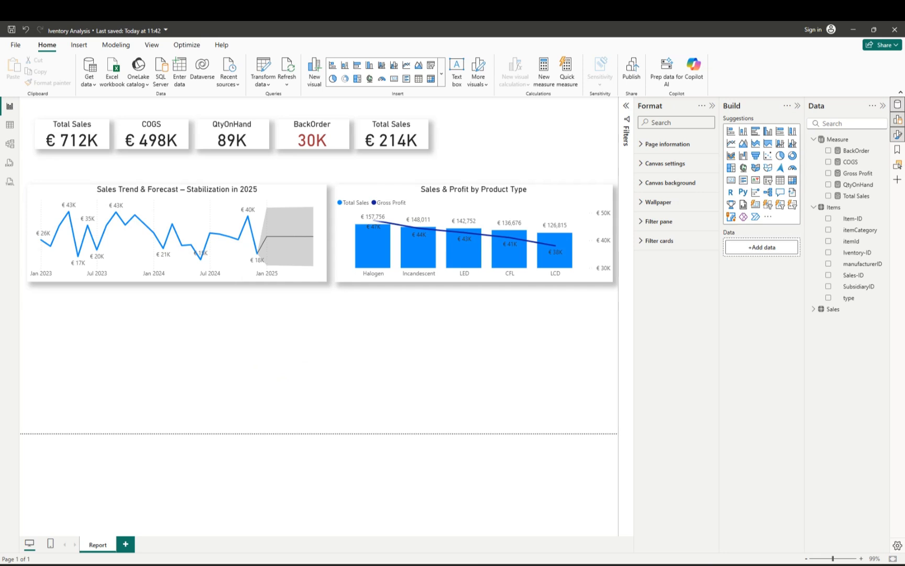
- Insert a clustered column chart below the Sales Trend & Forecast chart and enlarge it to nearly that chart's width
{"action": "left_click", "coordinate": [370, 72]}
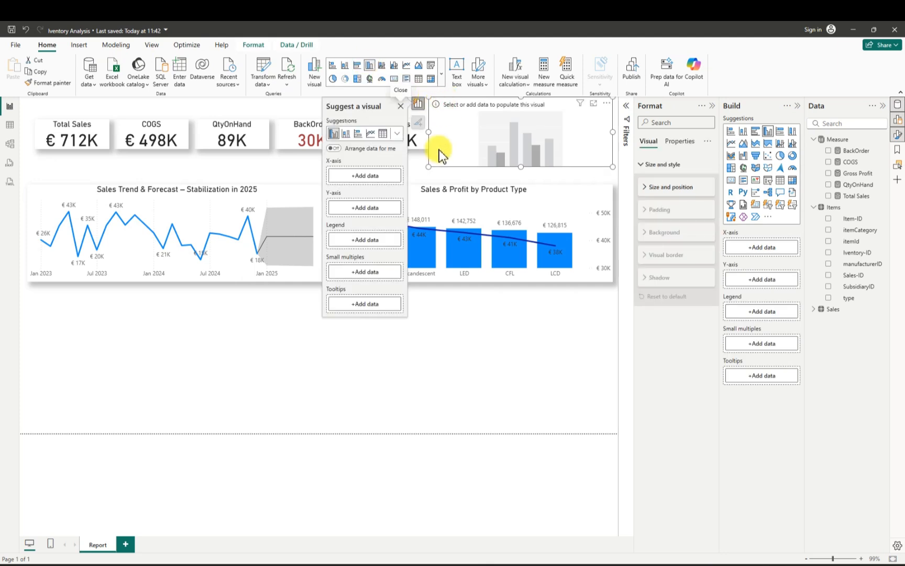
{"action": "left_click_drag", "start_coordinate": [439, 150], "coordinate": [45, 294]}
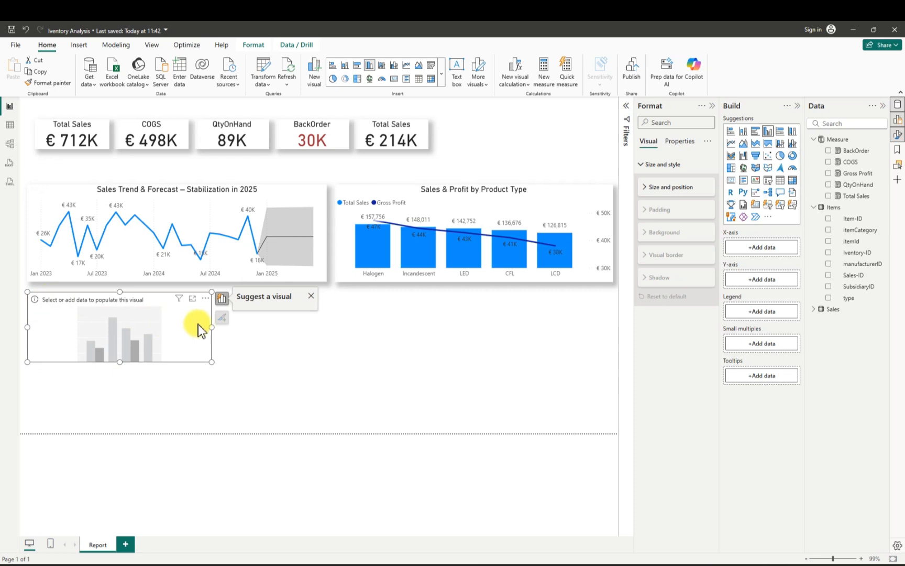
{"action": "left_click_drag", "start_coordinate": [211, 327], "coordinate": [319, 331]}
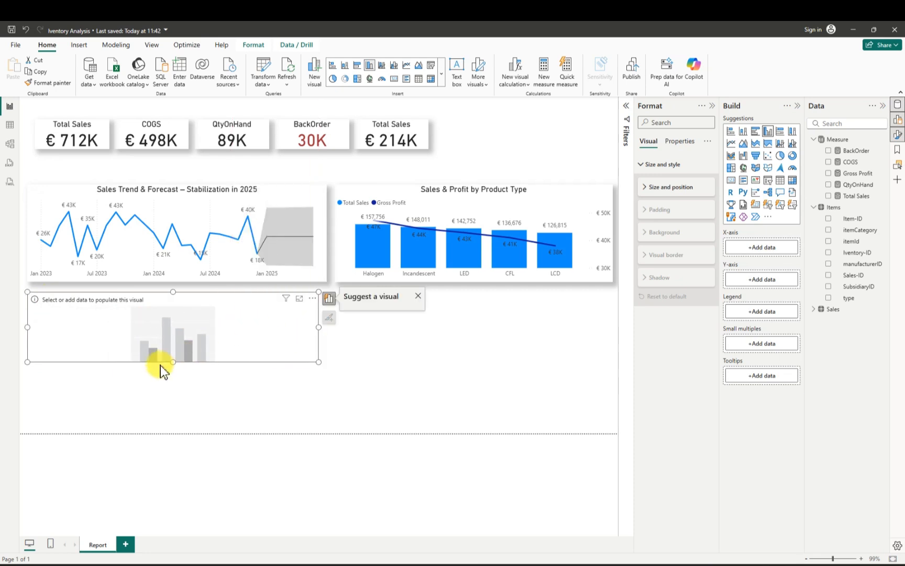
{"action": "left_click_drag", "start_coordinate": [171, 362], "coordinate": [163, 405]}
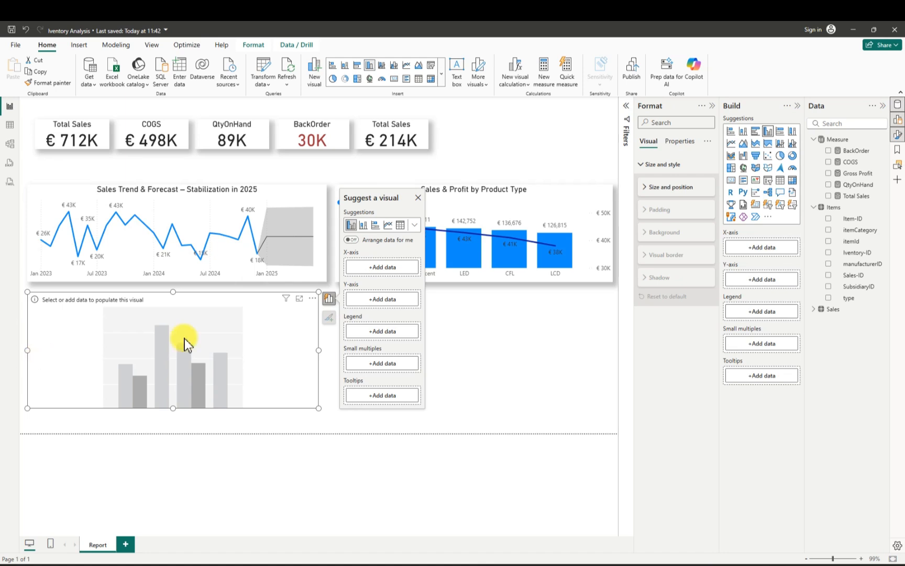
- Plot the Sales table's quantityOnHand on the new chart's Y-axis against itemCategory from the Items table on the X-axis
{"action": "left_click", "coordinate": [829, 230]}
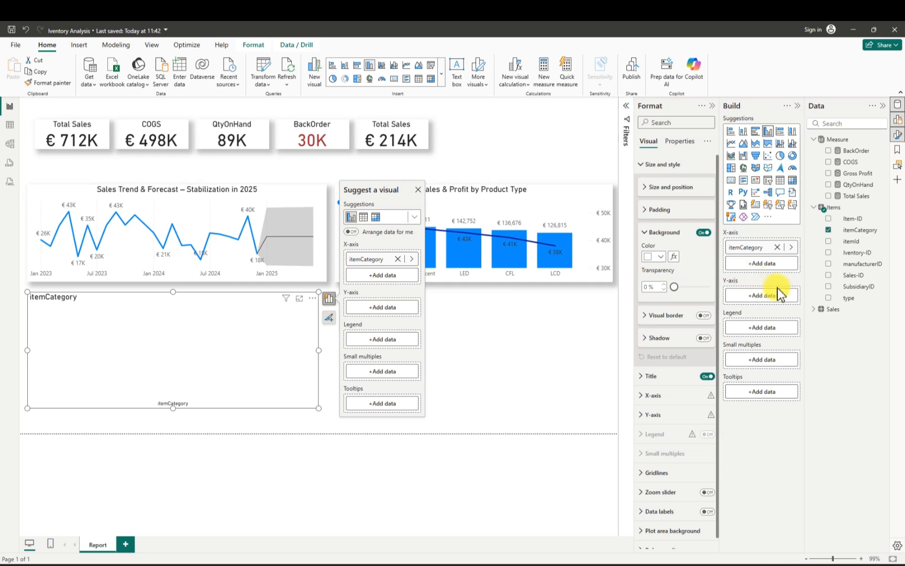
{"action": "left_click", "coordinate": [819, 313]}
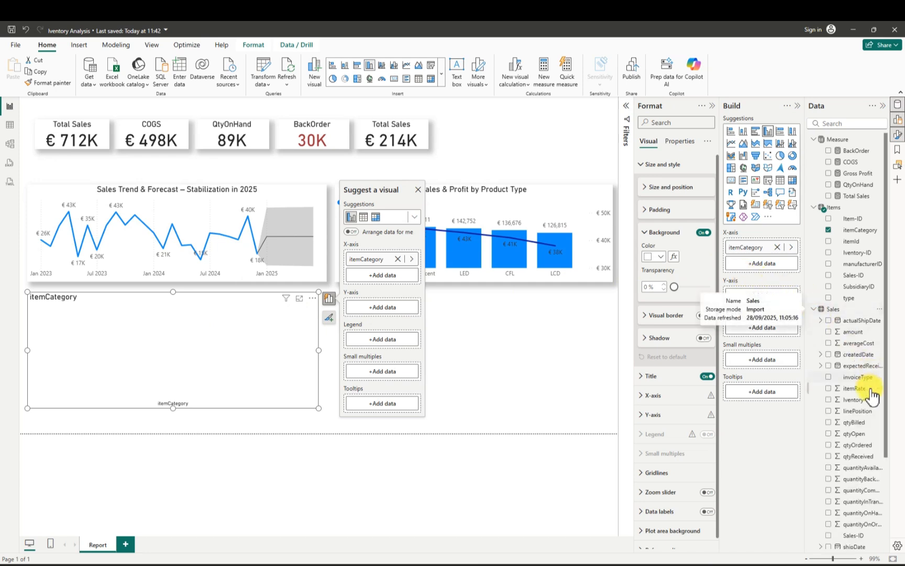
{"action": "left_click_drag", "start_coordinate": [886, 394], "coordinate": [893, 514]}
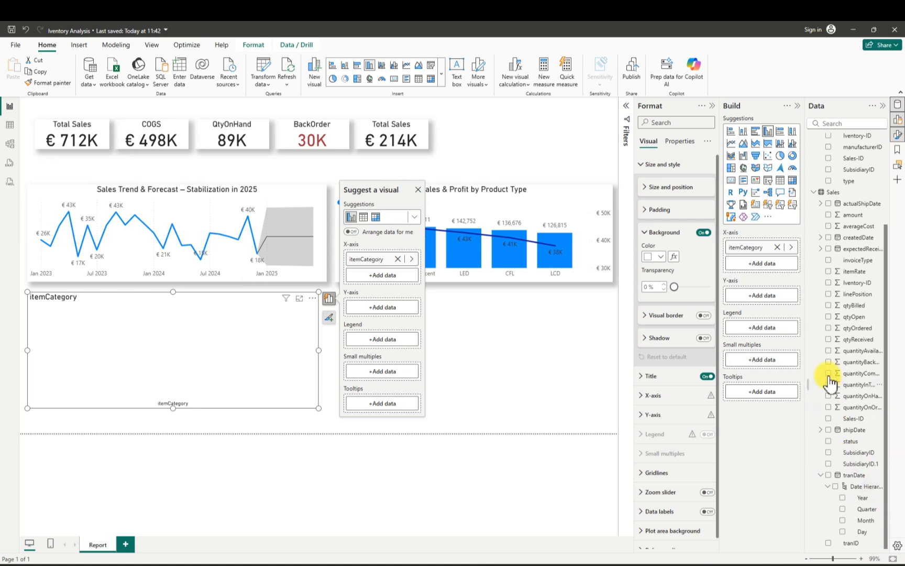
{"action": "left_click", "coordinate": [829, 351]}
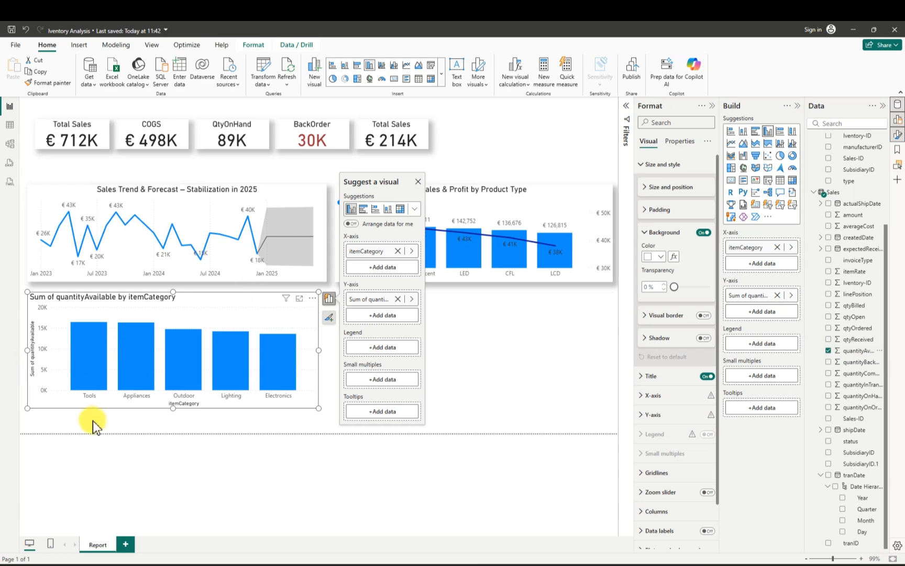
{"action": "left_click", "coordinate": [829, 352]}
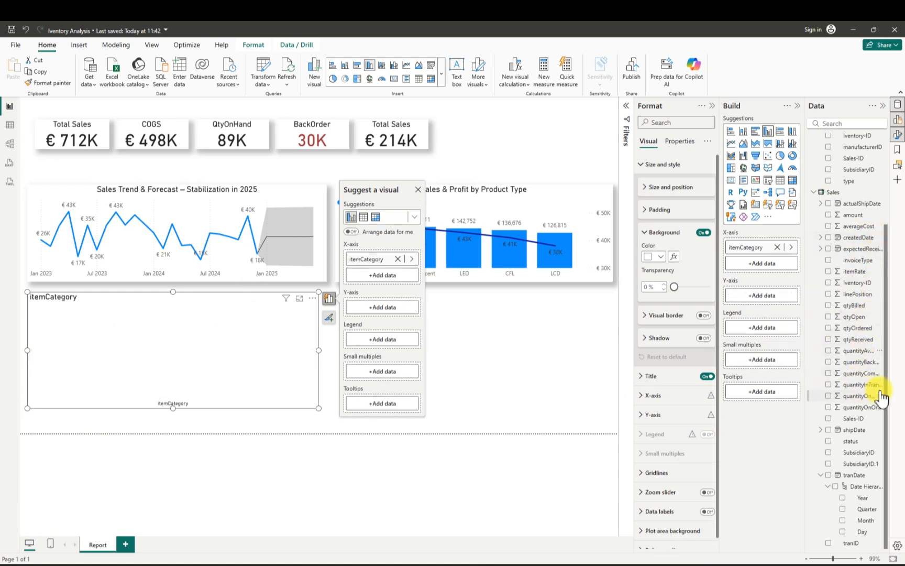
{"action": "left_click", "coordinate": [830, 397]}
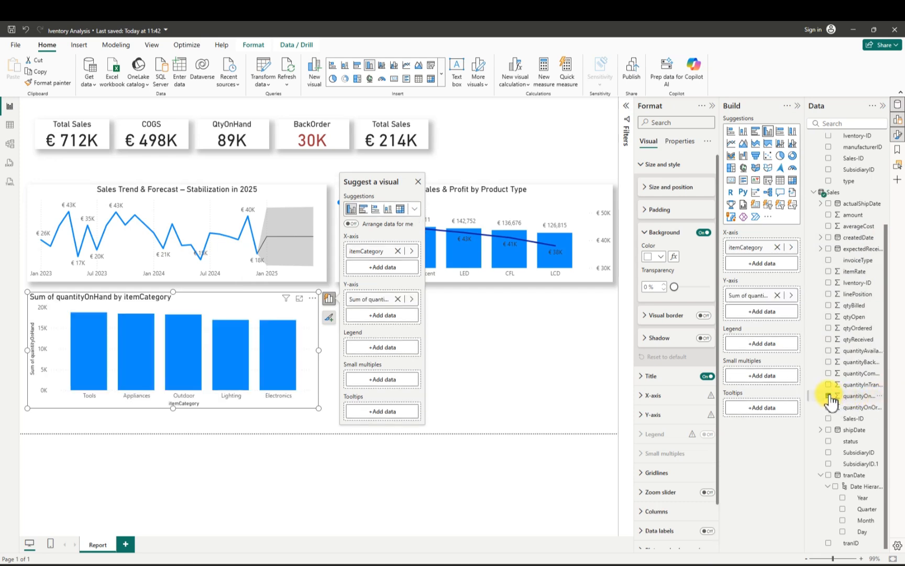
- Add quantityAvailable and quantityBackOrdered as further Y-axis series in the itemCategory column chart
{"action": "left_click", "coordinate": [829, 351]}
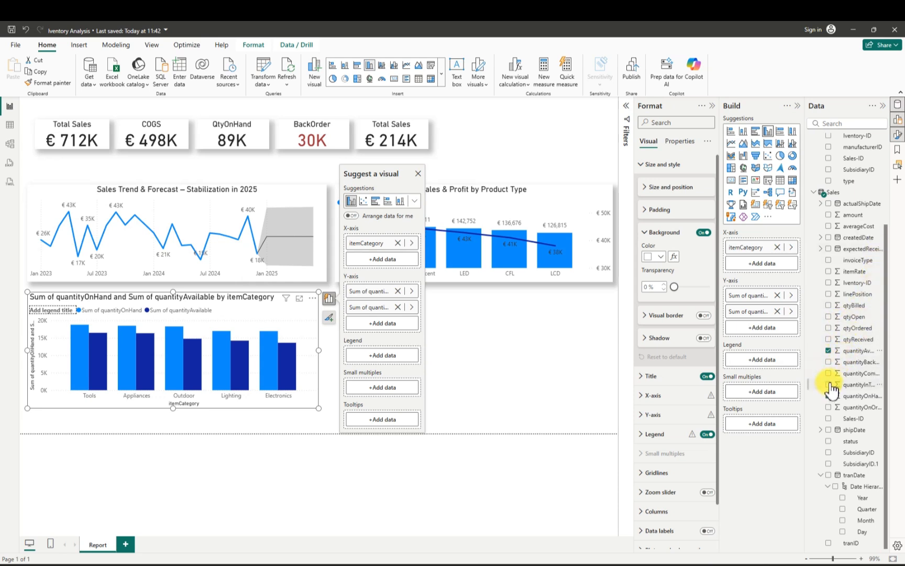
{"action": "left_click", "coordinate": [829, 363]}
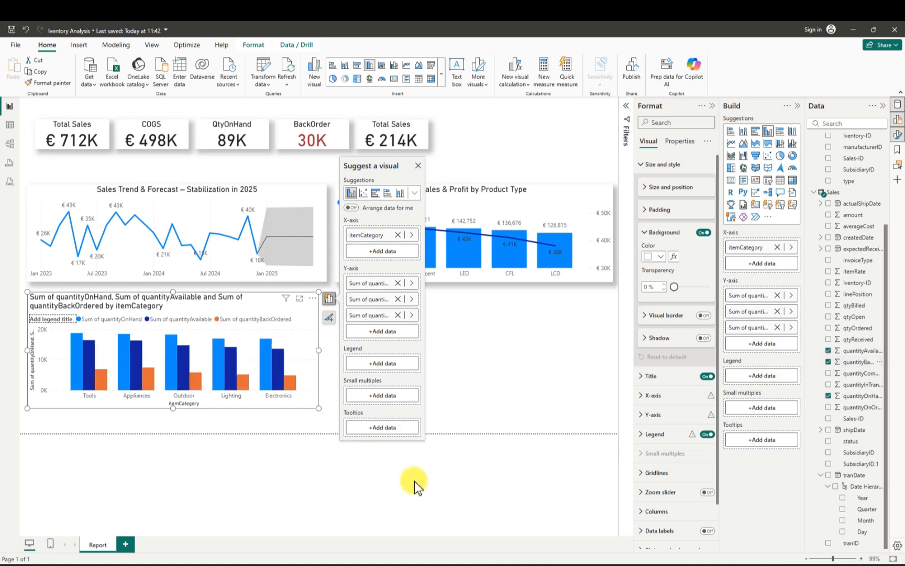
{"action": "mouse_move", "coordinate": [290, 387]}
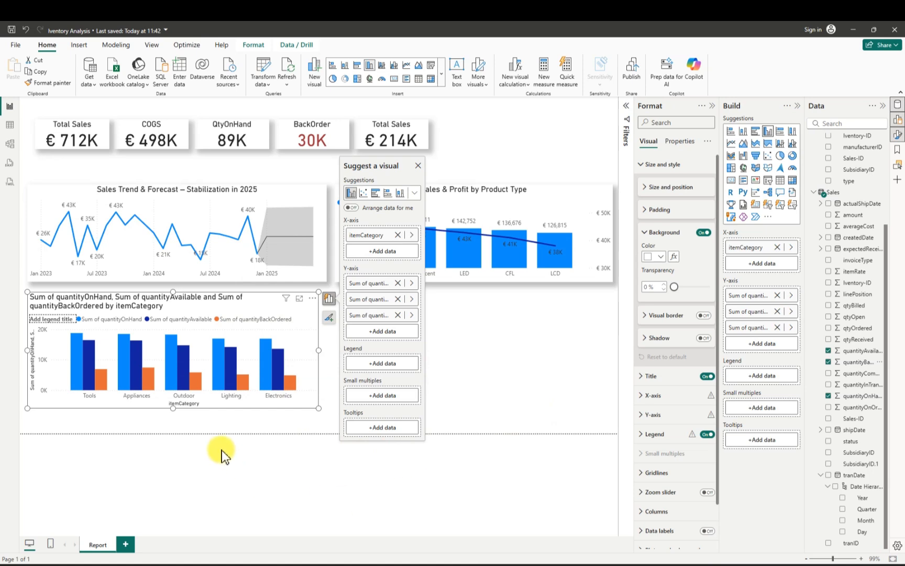
- Make the itemCategory column chart slightly taller, then turn off its background and turn on its shadow
{"action": "left_click_drag", "start_coordinate": [171, 407], "coordinate": [170, 411]}
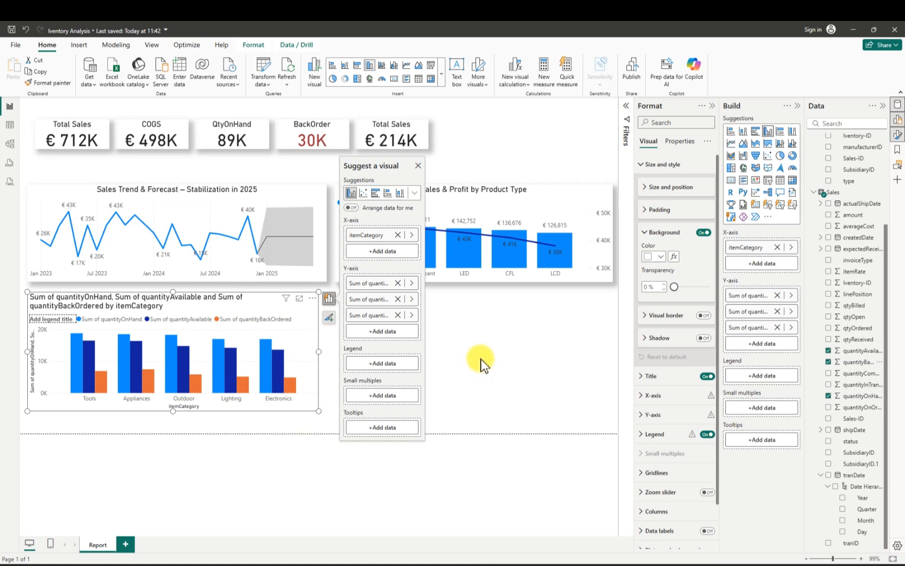
{"action": "left_click", "coordinate": [701, 234]}
{"action": "left_click", "coordinate": [703, 339]}
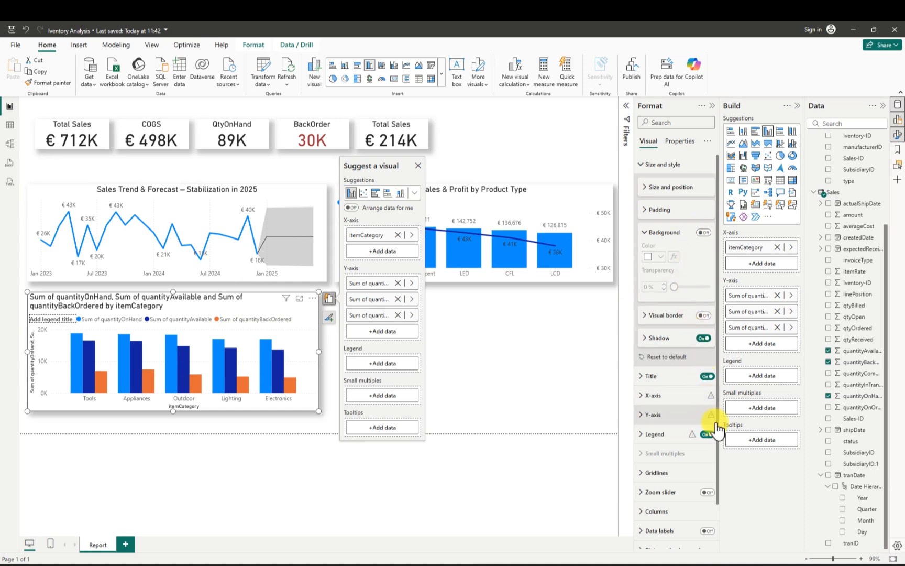
- Turn off the legend title of the itemCategory column chart
{"action": "scroll", "coordinate": [714, 425], "scroll_direction": "down", "scroll_amount": 1}
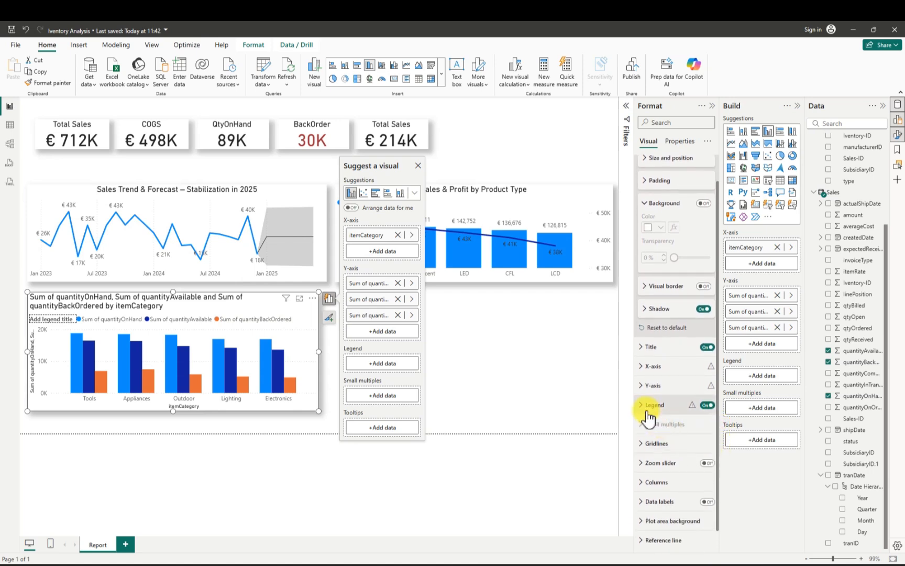
{"action": "left_click", "coordinate": [646, 405]}
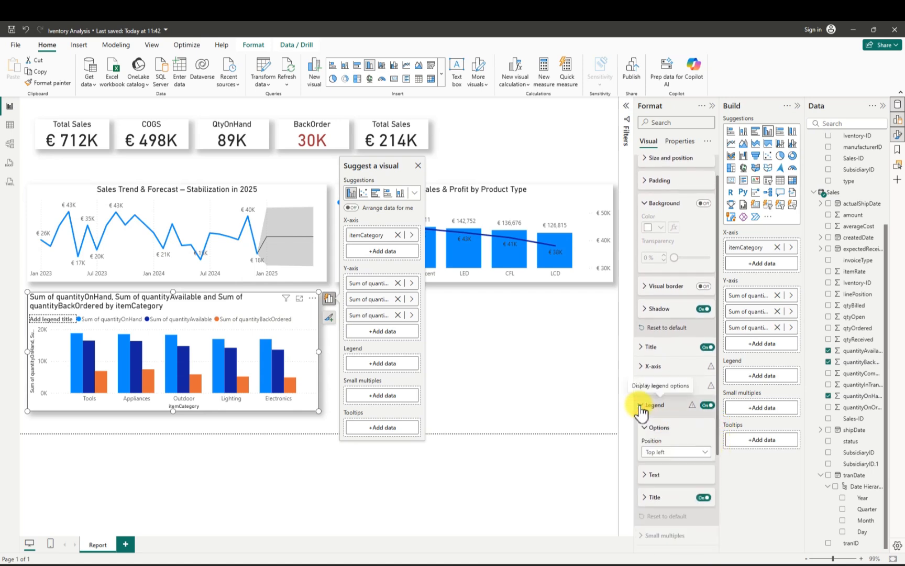
{"action": "left_click", "coordinate": [703, 498]}
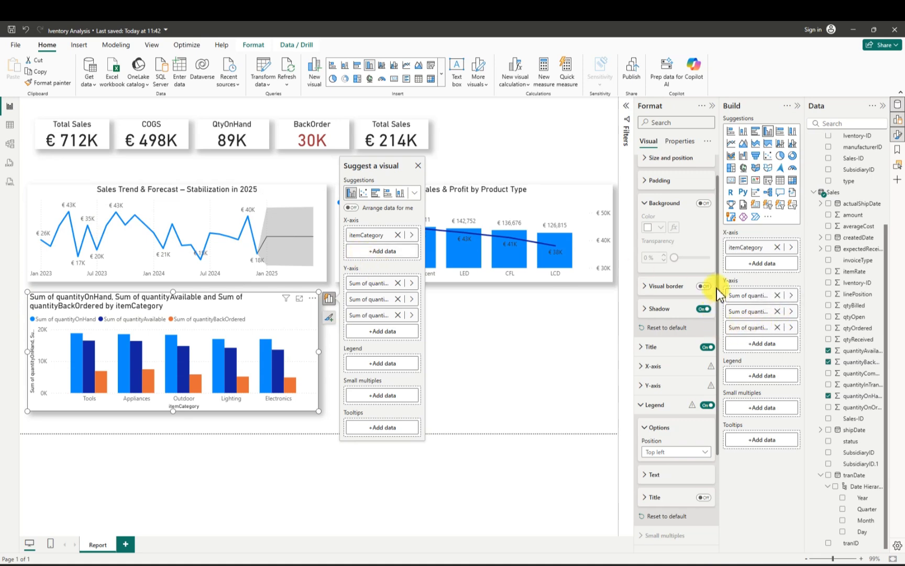
- Title the itemCategory column chart "Inventory Position – On Hand vs Backorder" and centre the title
{"action": "left_click_drag", "start_coordinate": [718, 289], "coordinate": [720, 171]}
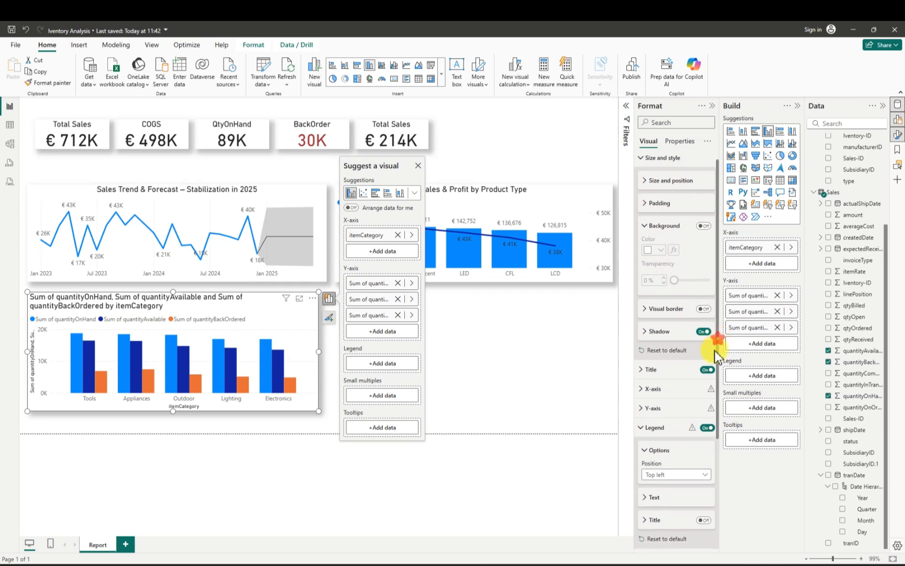
{"action": "left_click_drag", "start_coordinate": [715, 355], "coordinate": [712, 379]}
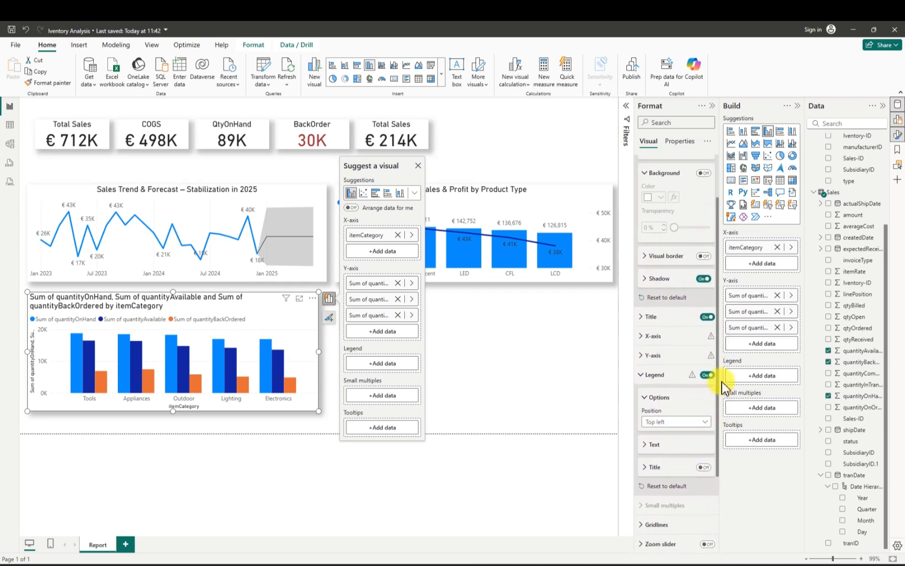
{"action": "left_click", "coordinate": [643, 319]}
{"action": "left_click_drag", "start_coordinate": [645, 367], "coordinate": [698, 367]}
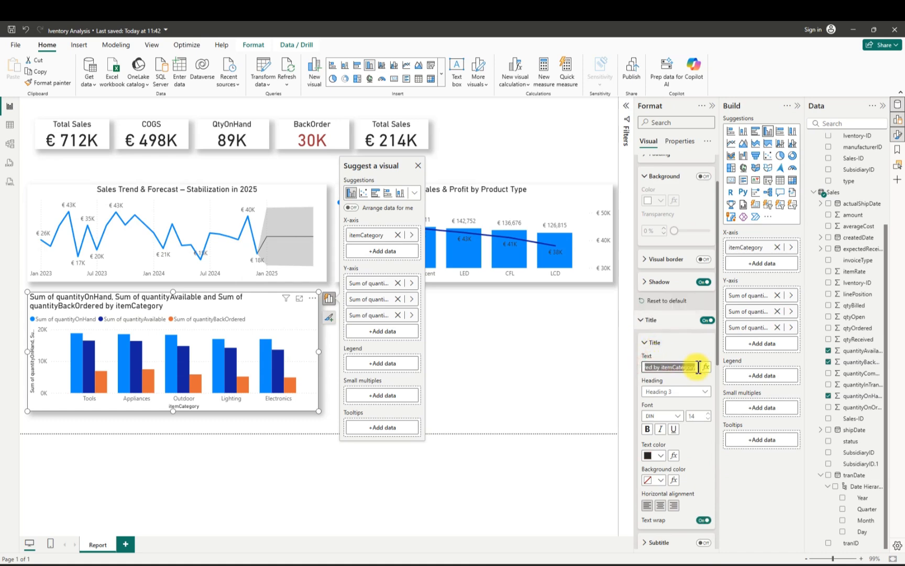
{"action": "key", "text": "ctrl+v"}
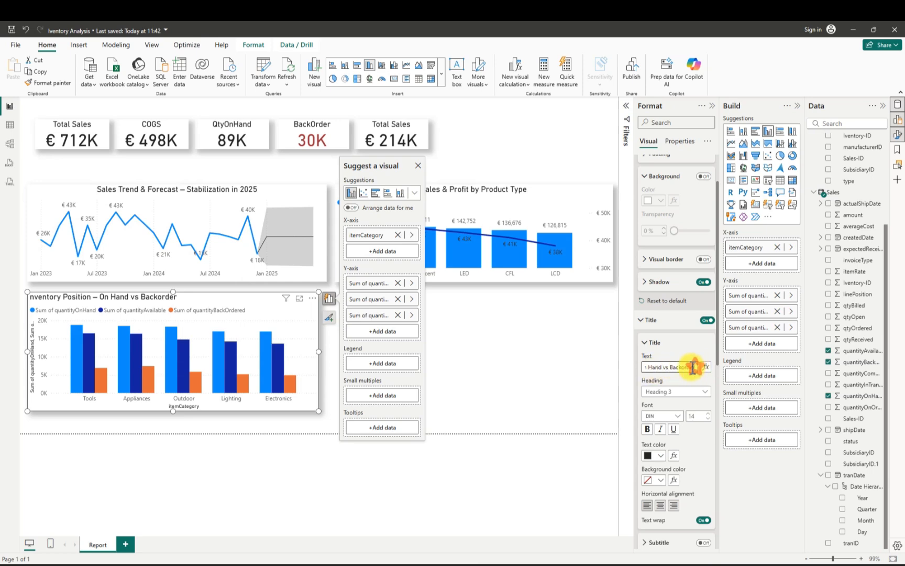
{"action": "left_click_drag", "start_coordinate": [696, 367], "coordinate": [633, 367]}
{"action": "left_click", "coordinate": [646, 367]}
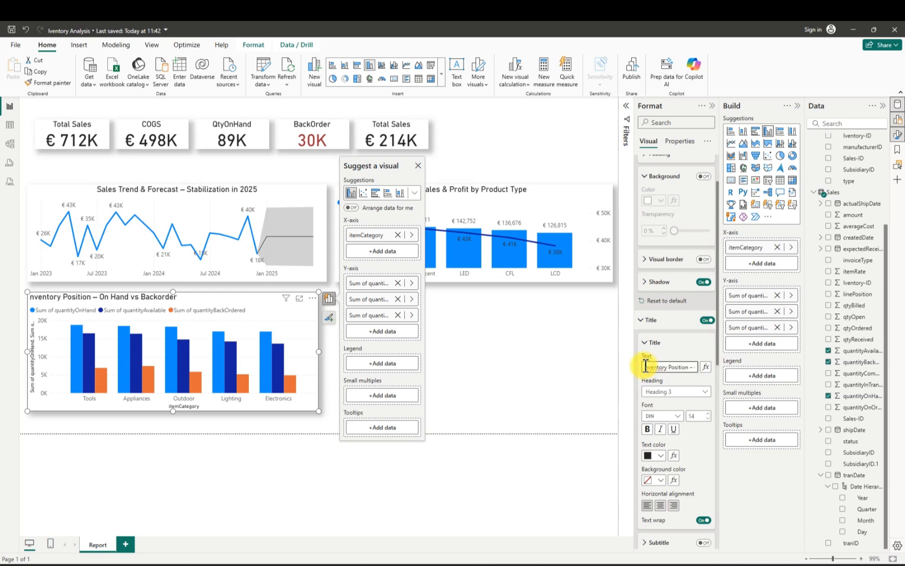
{"action": "type", "text": "I"}
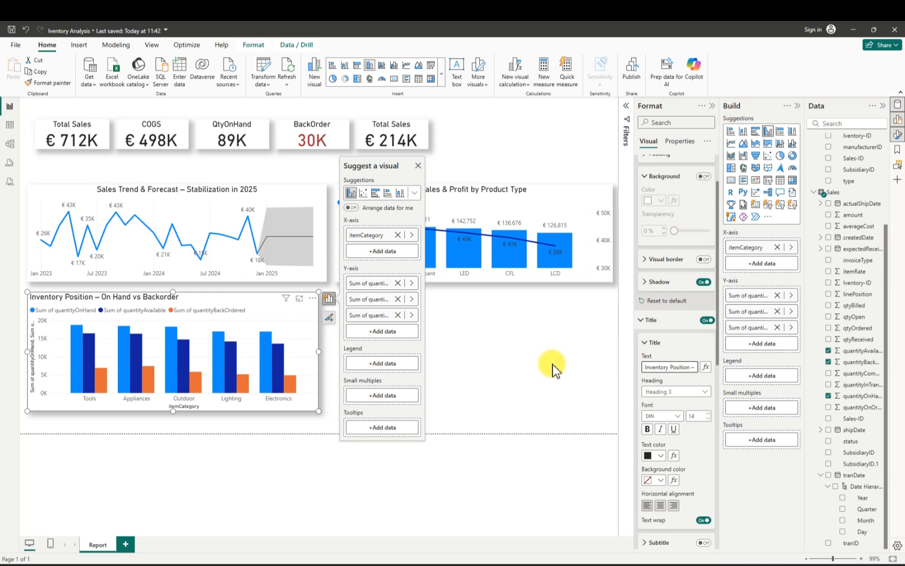
{"action": "left_click", "coordinate": [660, 506]}
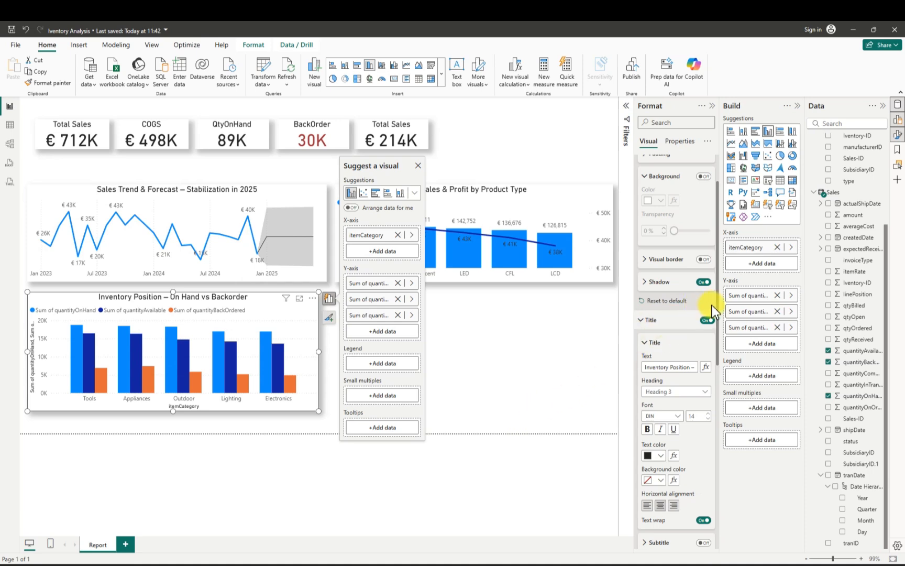
- Rename the Sum of quantityOnHand series to quantityOnHand for this visual
{"action": "right_click", "coordinate": [757, 302]}
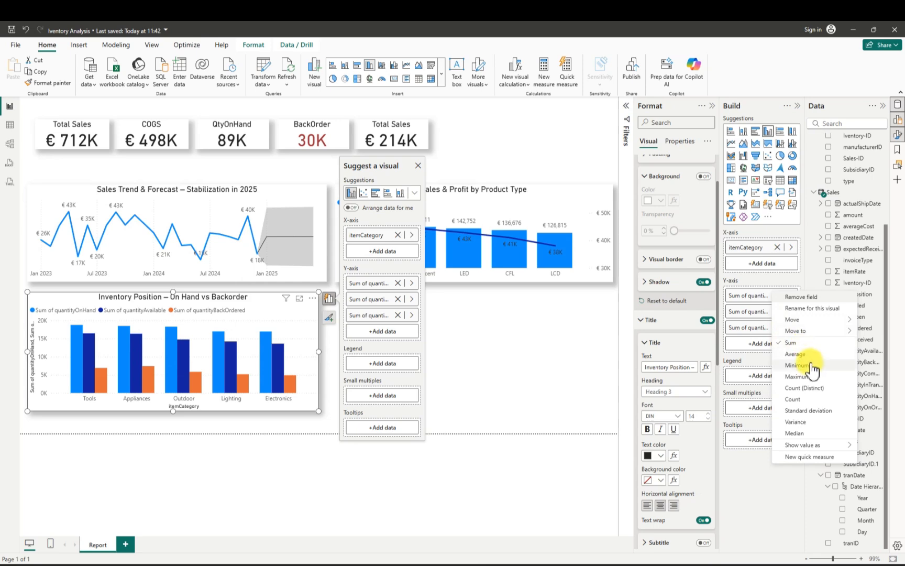
{"action": "left_click", "coordinate": [806, 308]}
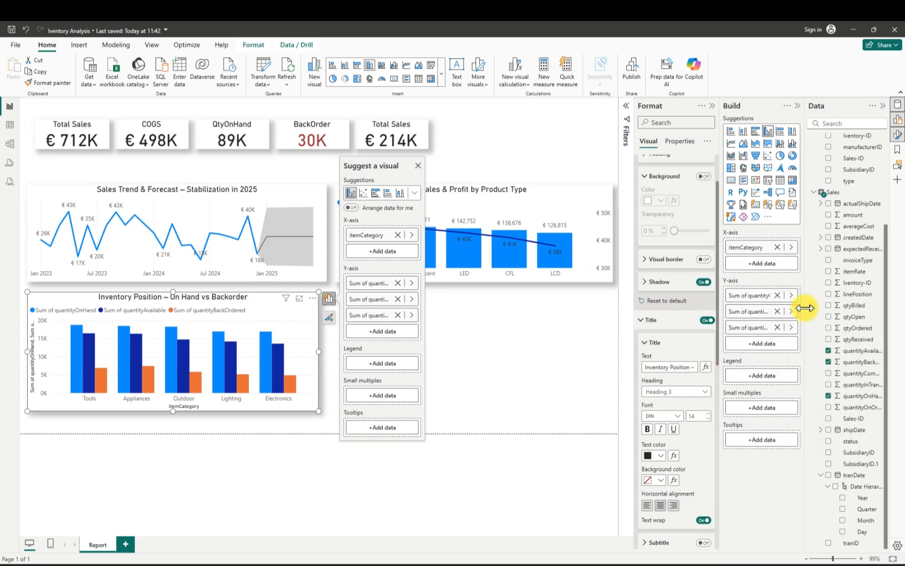
{"action": "left_click", "coordinate": [771, 296]}
{"action": "left_click_drag", "start_coordinate": [770, 296], "coordinate": [720, 294]}
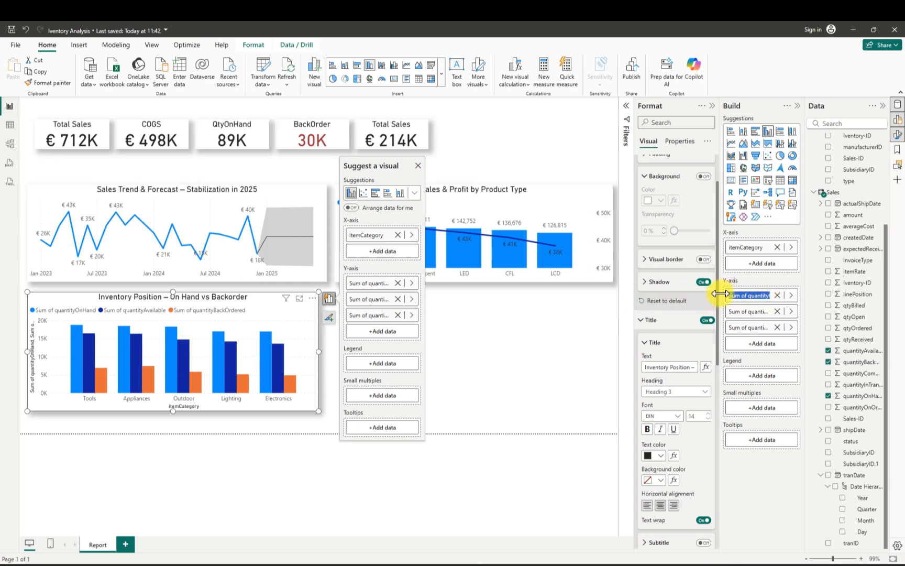
{"action": "left_click", "coordinate": [748, 293]}
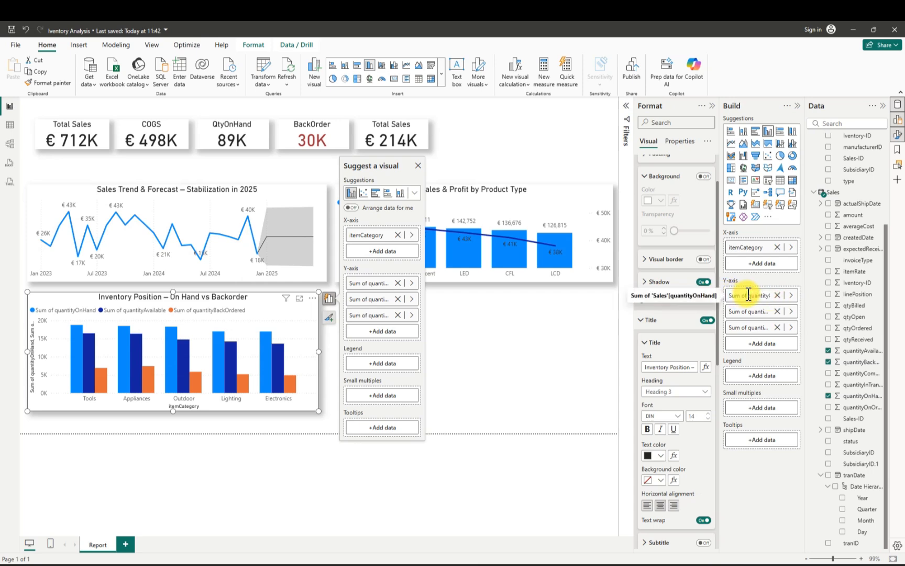
{"action": "key", "text": "BackSpace"}
{"action": "key", "text": "BackSpace"}
{"action": "key", "text": "BackSpace"}
{"action": "key", "text": "BackSpace"}
{"action": "key", "text": "BackSpace"}
{"action": "key", "text": "BackSpace"}
{"action": "key", "text": "BackSpace"}
{"action": "key", "text": "Return"}
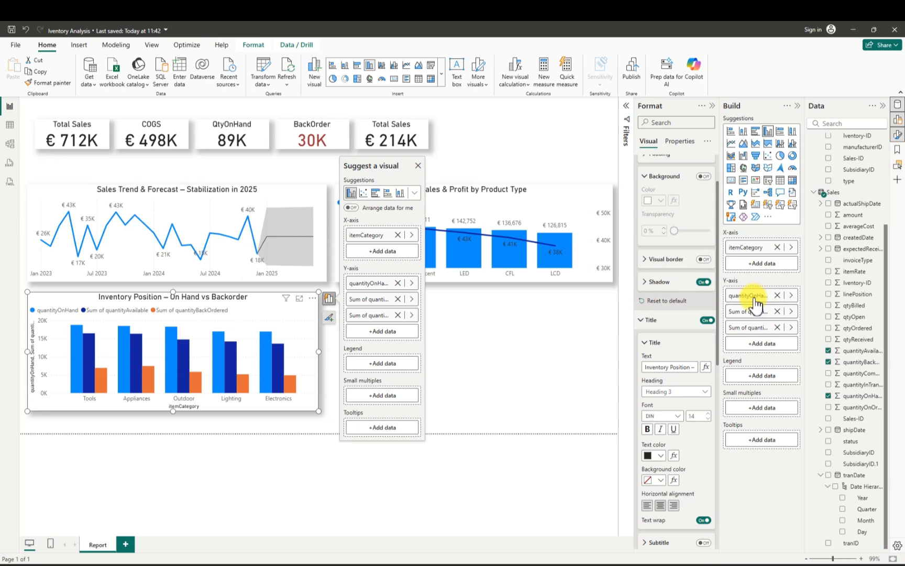
- Shorten the on-hand series name to QtyOnHand for this visual
{"action": "right_click", "coordinate": [758, 300]}
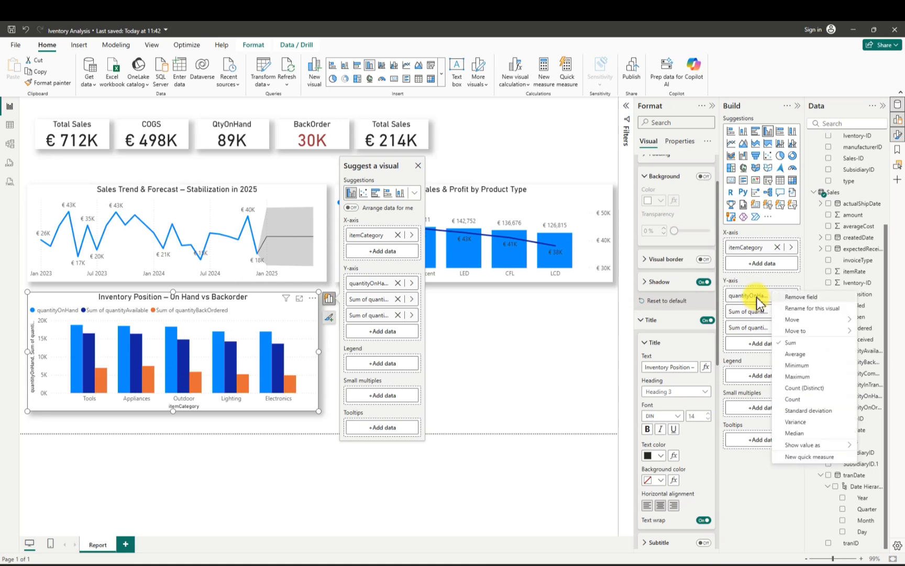
{"action": "left_click", "coordinate": [802, 308]}
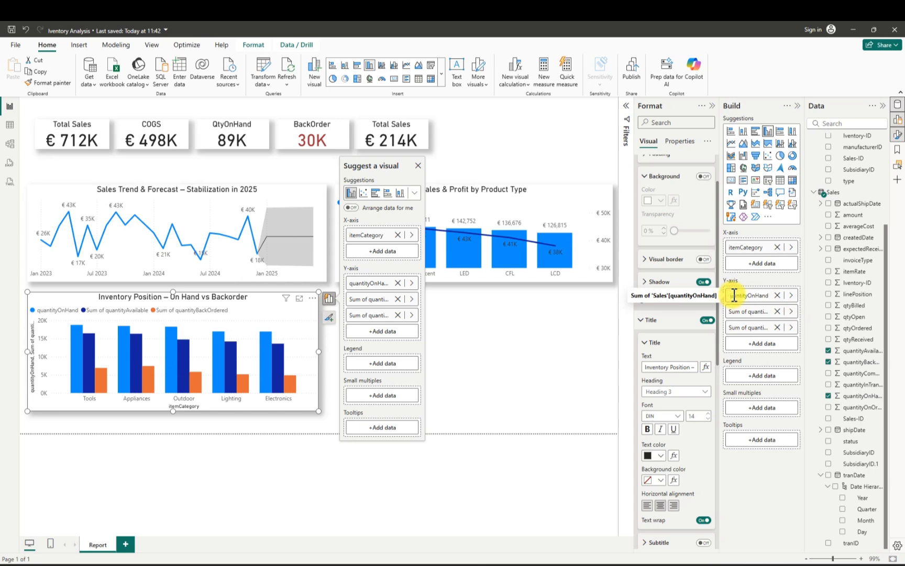
{"action": "key", "text": "End"}
{"action": "key", "text": "Home"}
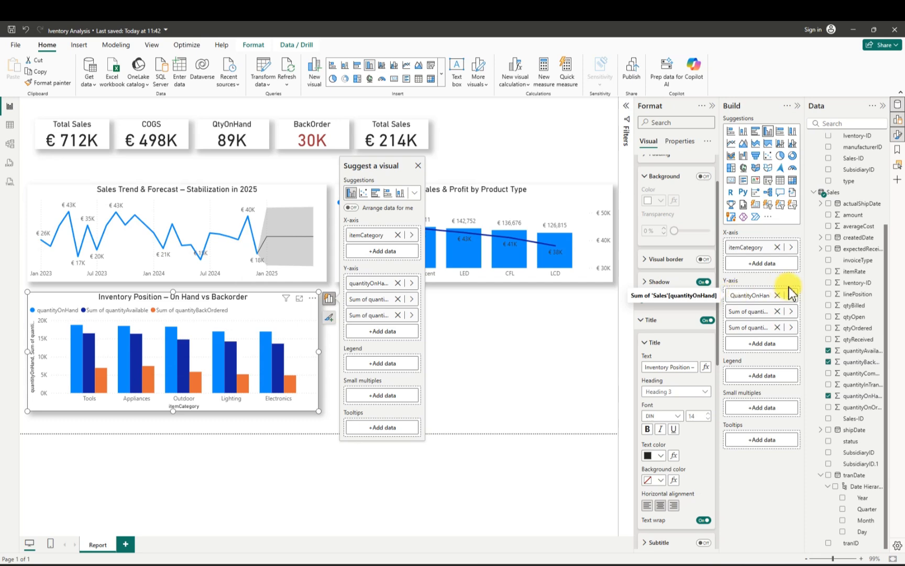
{"action": "left_click", "coordinate": [748, 295]}
{"action": "key", "text": "BackSpace"}
{"action": "key", "text": "BackSpace"}
{"action": "key", "text": "BackSpace"}
{"action": "key", "text": "BackSpace"}
{"action": "key", "text": "BackSpace"}
{"action": "key", "text": "Return"}
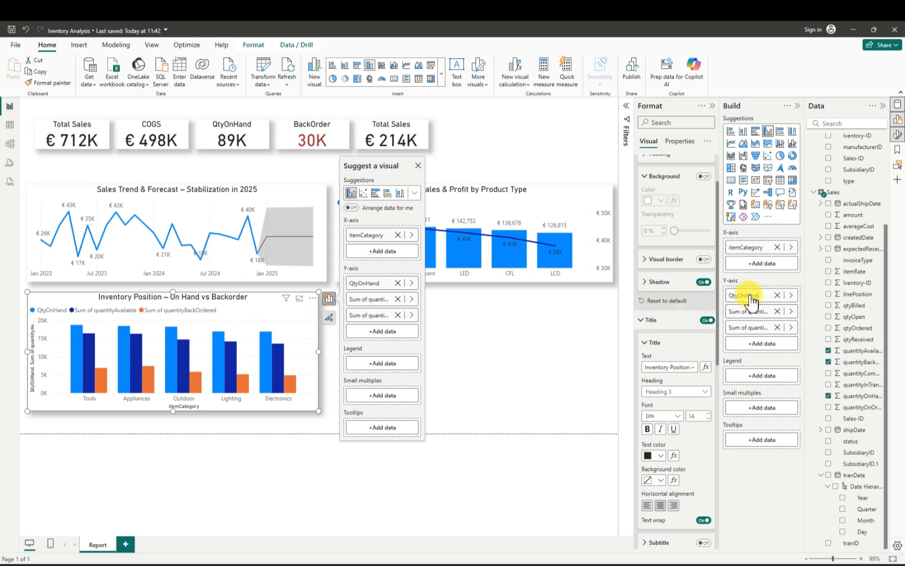
- Rename the Sum of quantityAvailable series to QtyAvailable for this visual
{"action": "right_click", "coordinate": [763, 313]}
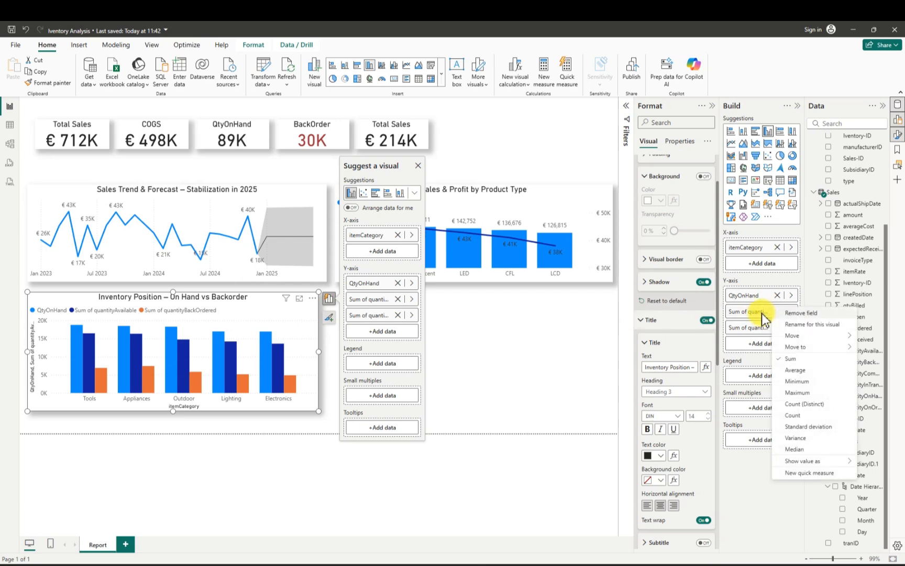
{"action": "left_click", "coordinate": [802, 324]}
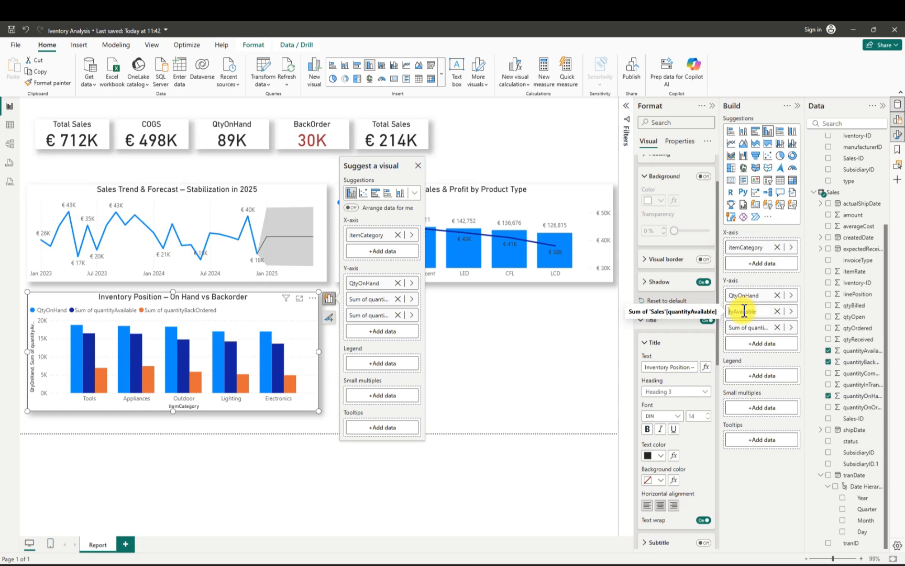
{"action": "type", "text": "Q"}
{"action": "key", "text": "Return"}
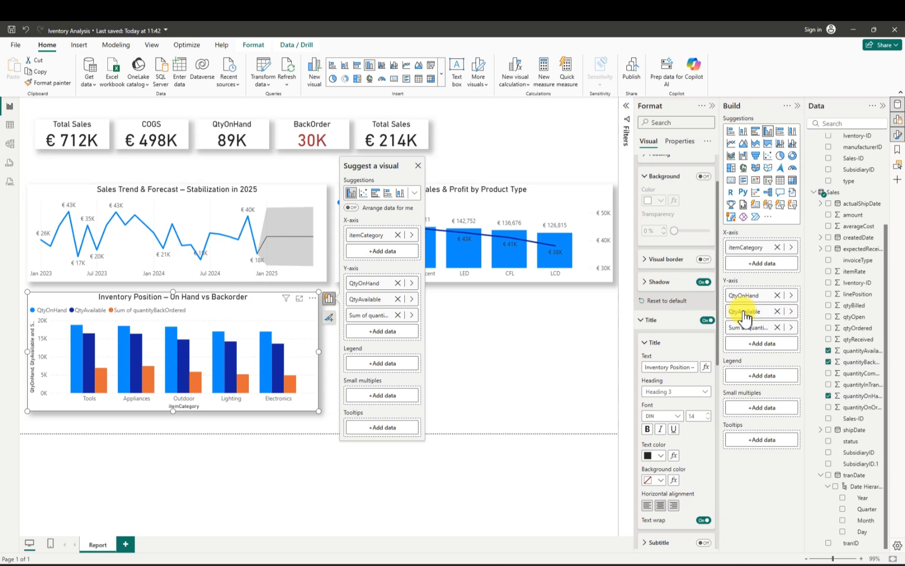
- Rename the Sum of quantityBackOrdered series to QtyBackOrdered for this visual
{"action": "right_click", "coordinate": [756, 328]}
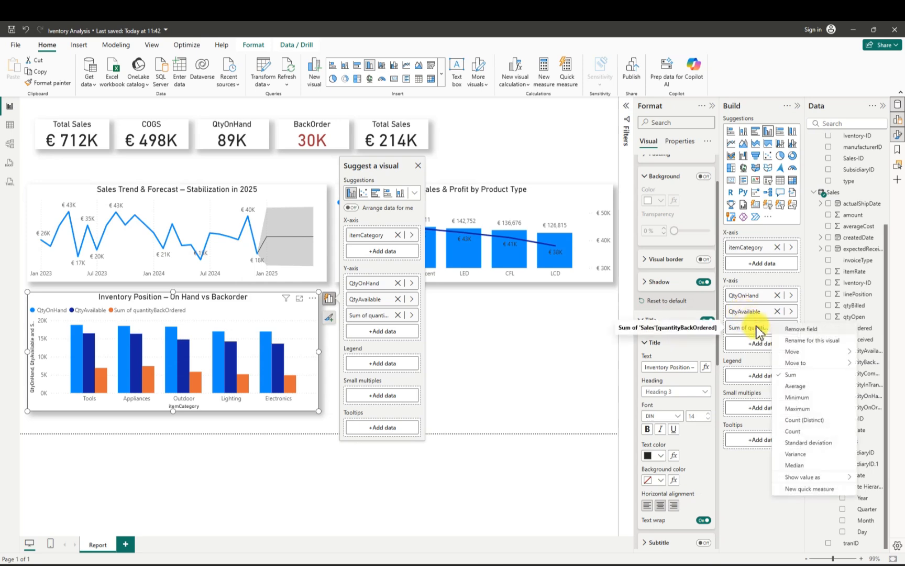
{"action": "left_click", "coordinate": [789, 340]}
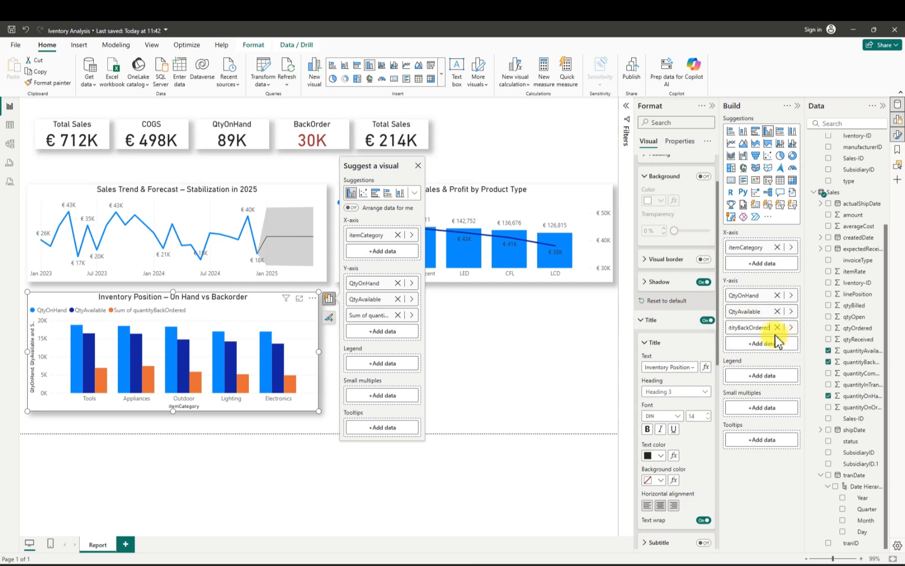
{"action": "left_click_drag", "start_coordinate": [764, 325], "coordinate": [724, 332]}
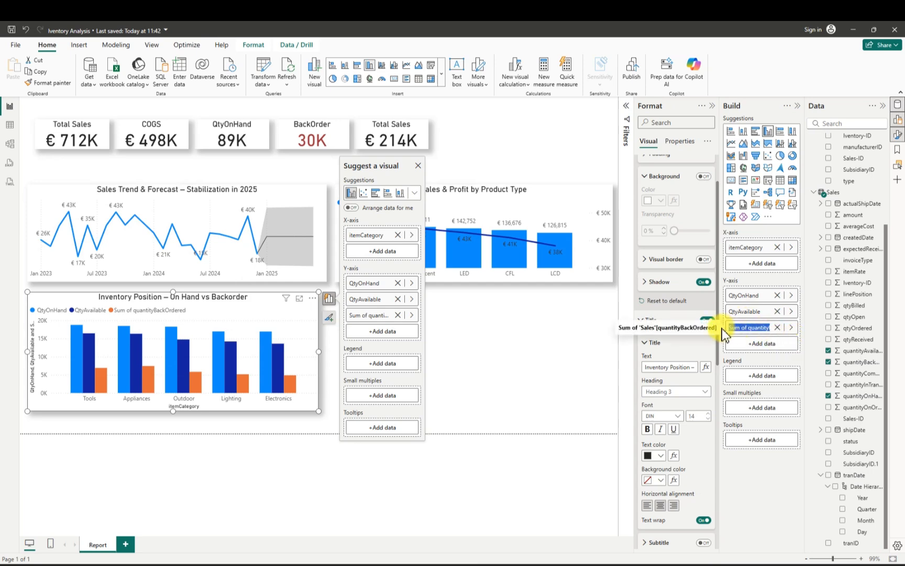
{"action": "left_click", "coordinate": [765, 327]}
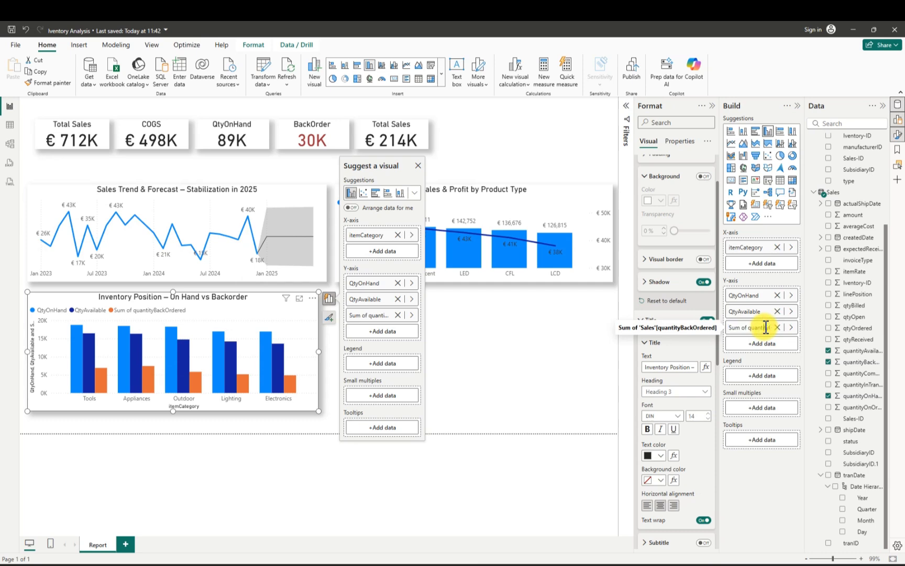
{"action": "key", "text": "BackSpace"}
{"action": "key", "text": "BackSpace"}
{"action": "key", "text": "BackSpace"}
{"action": "key", "text": "BackSpace"}
{"action": "key", "text": "BackSpace"}
{"action": "key", "text": "BackSpace"}
{"action": "key", "text": "BackSpace"}
{"action": "key", "text": "BackSpace"}
{"action": "key", "text": "BackSpace"}
{"action": "type", "text": "QtyBackOrdered"}
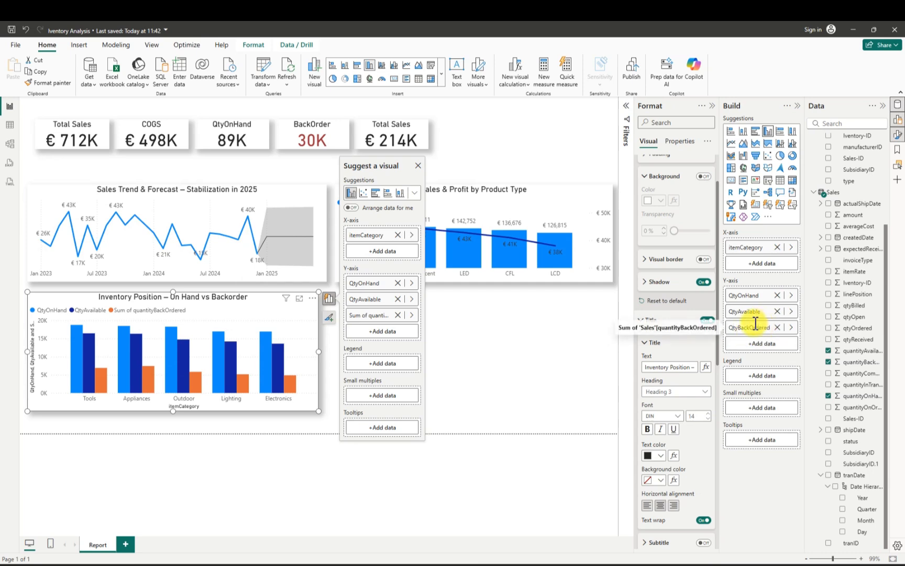
{"action": "key", "text": "Return"}
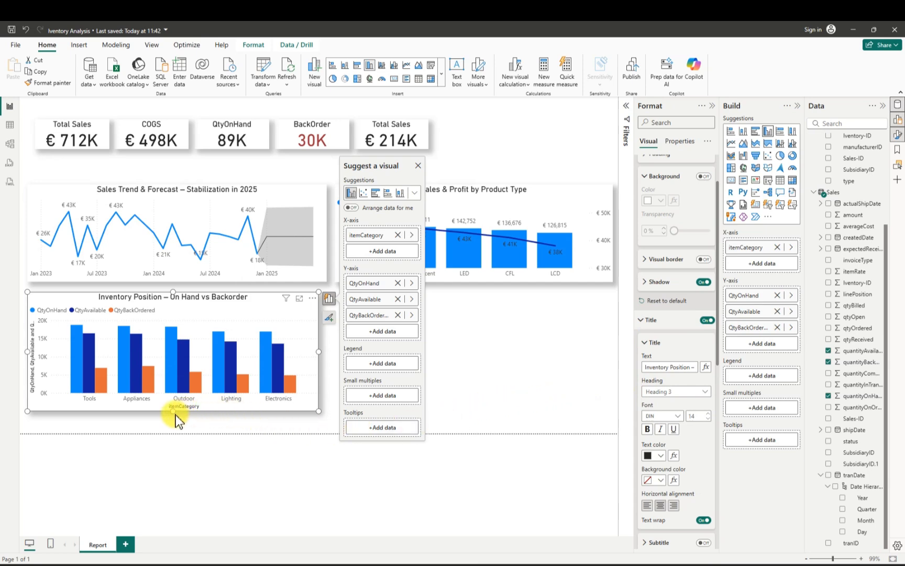
- Make the Inventory Position chart slightly taller and set its X-axis title text to ItemsCategory
{"action": "left_click_drag", "start_coordinate": [174, 413], "coordinate": [174, 416]}
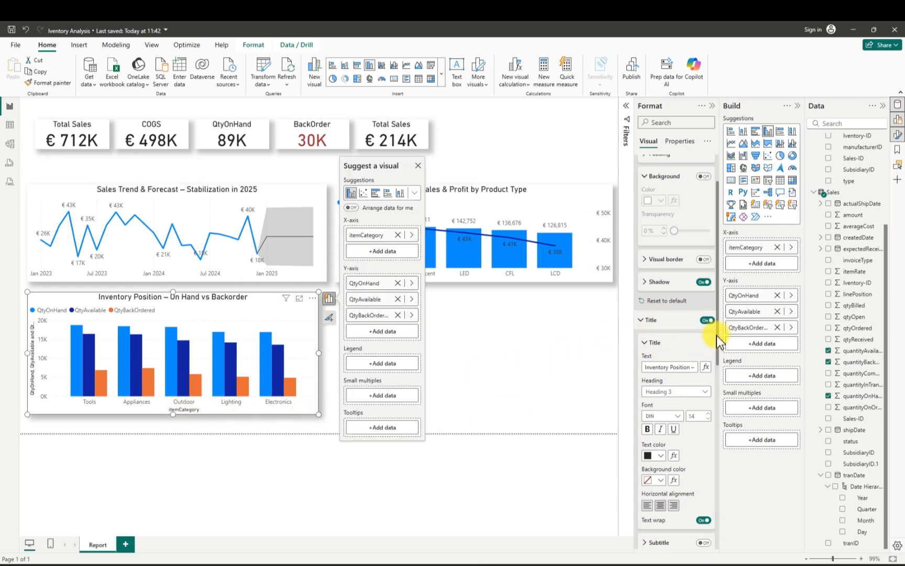
{"action": "scroll", "coordinate": [716, 341], "scroll_direction": "down", "scroll_amount": 5}
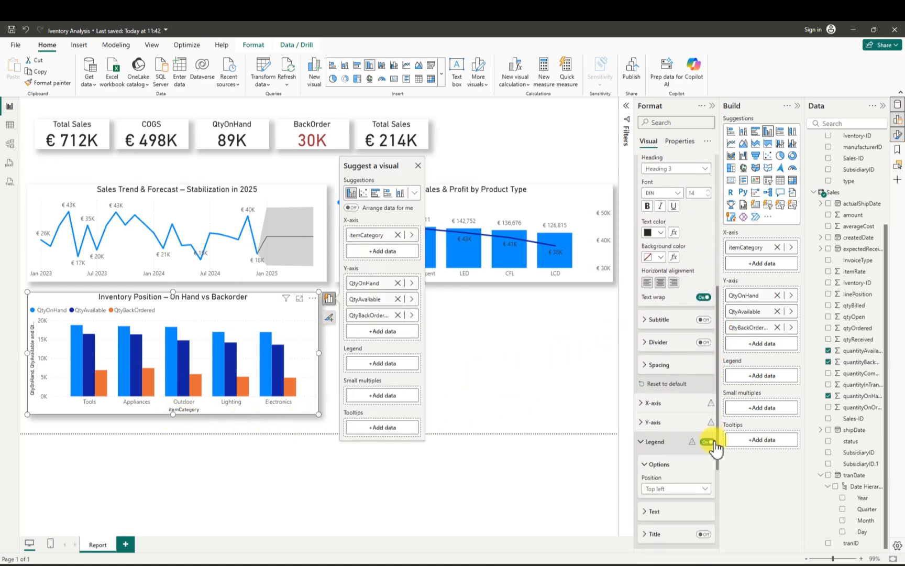
{"action": "scroll", "coordinate": [716, 448], "scroll_direction": "down", "scroll_amount": 1}
{"action": "left_click", "coordinate": [640, 369]}
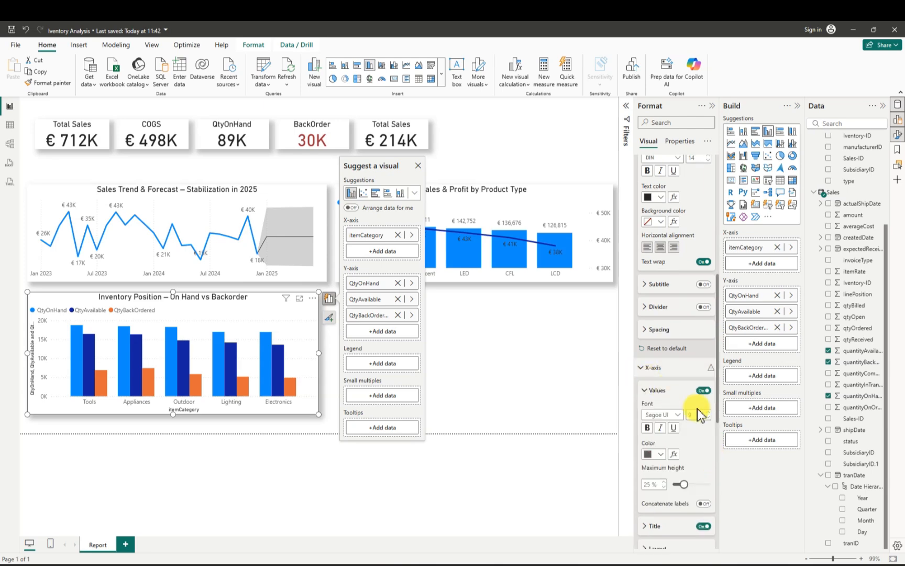
{"action": "scroll", "coordinate": [713, 440], "scroll_direction": "down", "scroll_amount": 4}
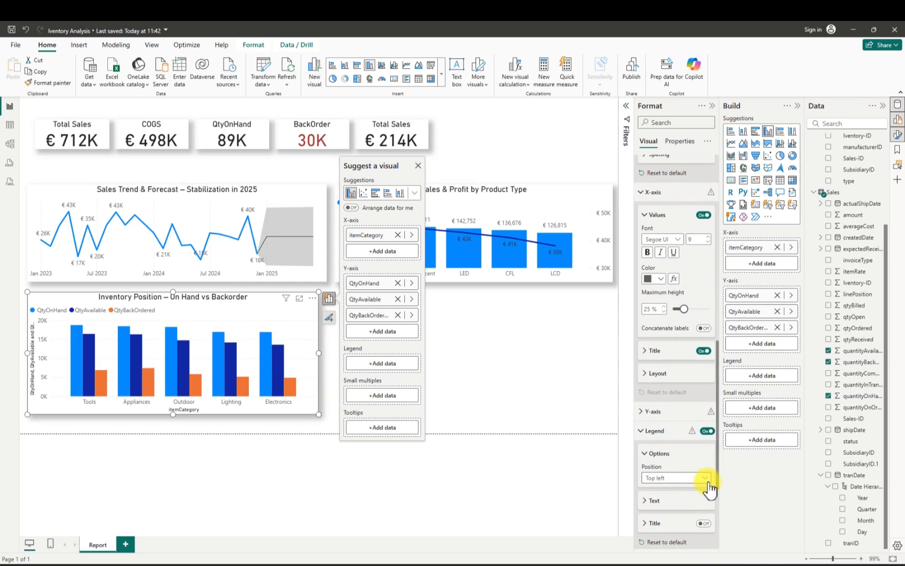
{"action": "scroll", "coordinate": [710, 483], "scroll_direction": "down", "scroll_amount": 1}
{"action": "scroll", "coordinate": [710, 484], "scroll_direction": "down", "scroll_amount": 1}
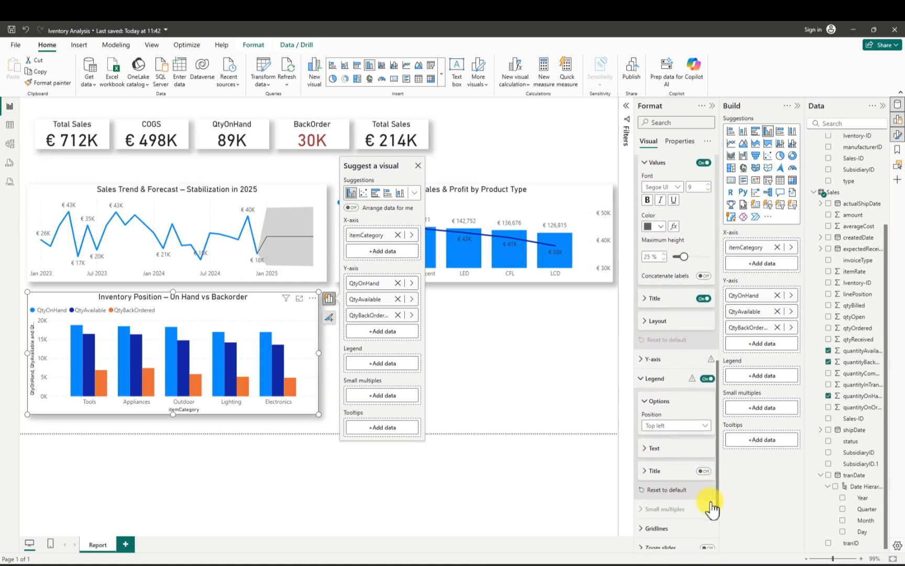
{"action": "scroll", "coordinate": [714, 487], "scroll_direction": "up", "scroll_amount": 3}
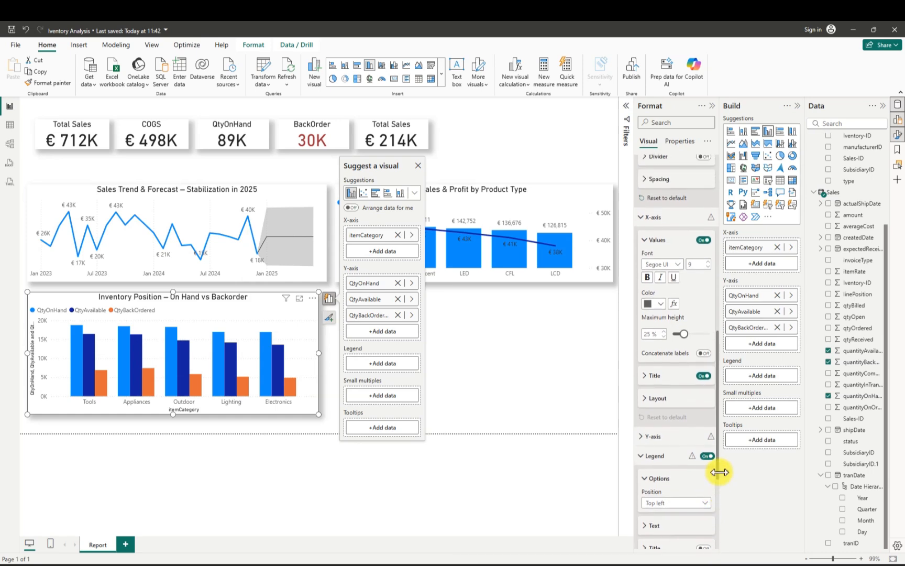
{"action": "left_click", "coordinate": [646, 375]}
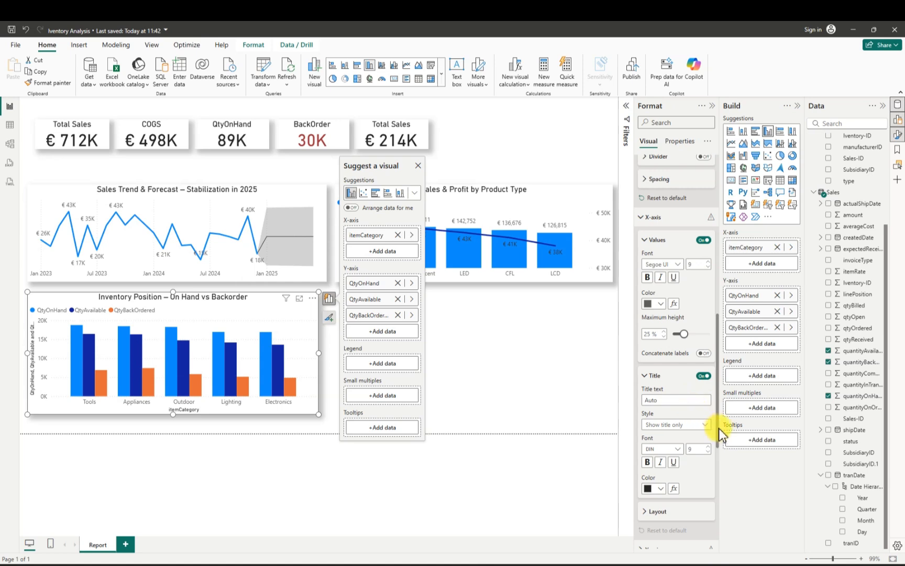
{"action": "scroll", "coordinate": [715, 441], "scroll_direction": "down", "scroll_amount": 3}
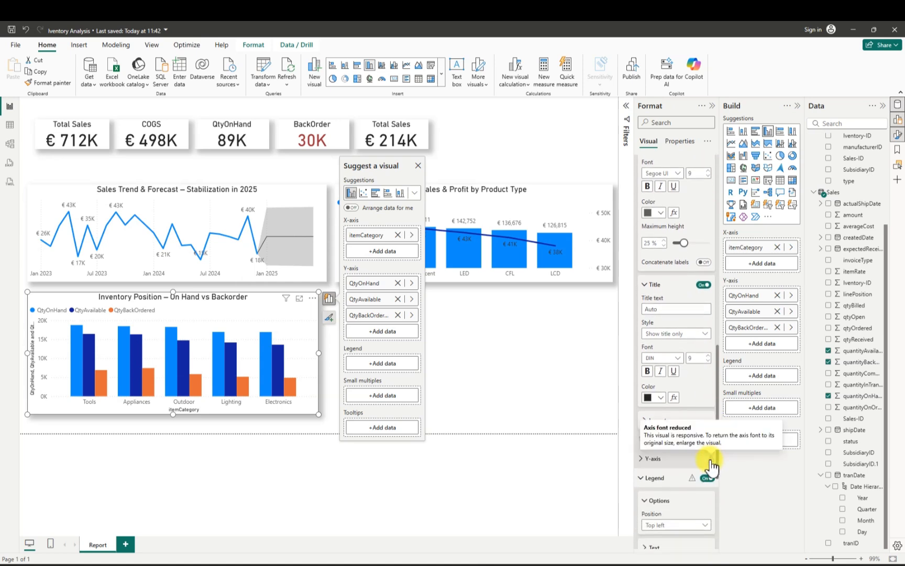
{"action": "scroll", "coordinate": [713, 455], "scroll_direction": "up", "scroll_amount": 2}
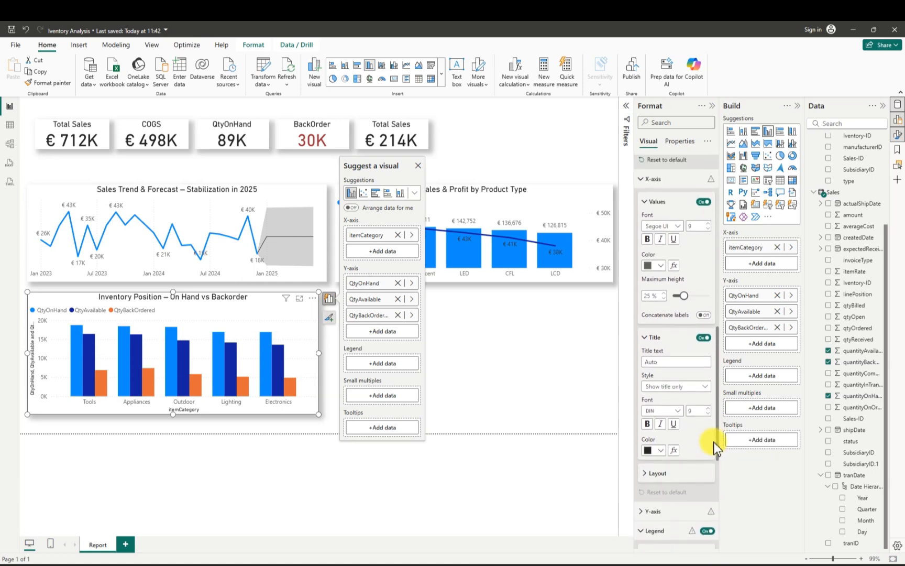
{"action": "left_click", "coordinate": [665, 361]}
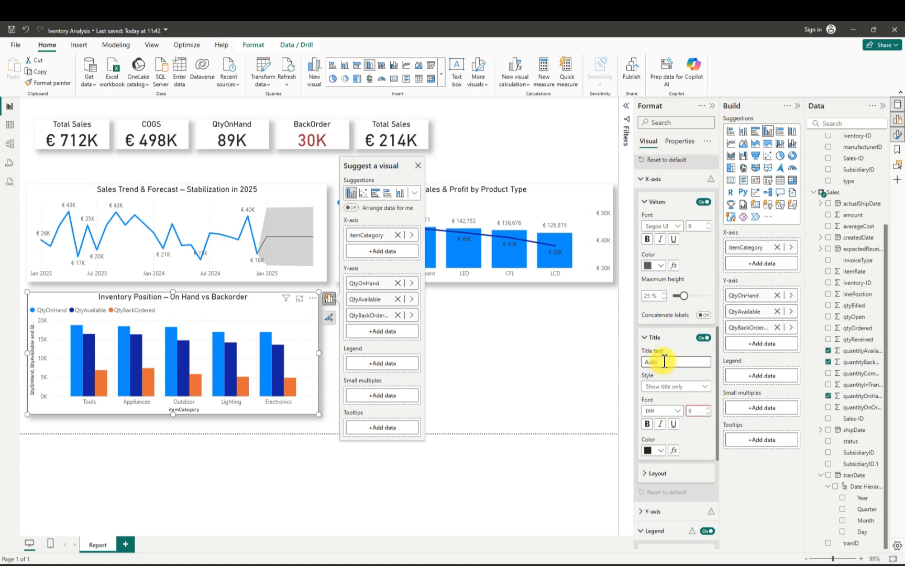
{"action": "type", "text": "ItemsCategory"}
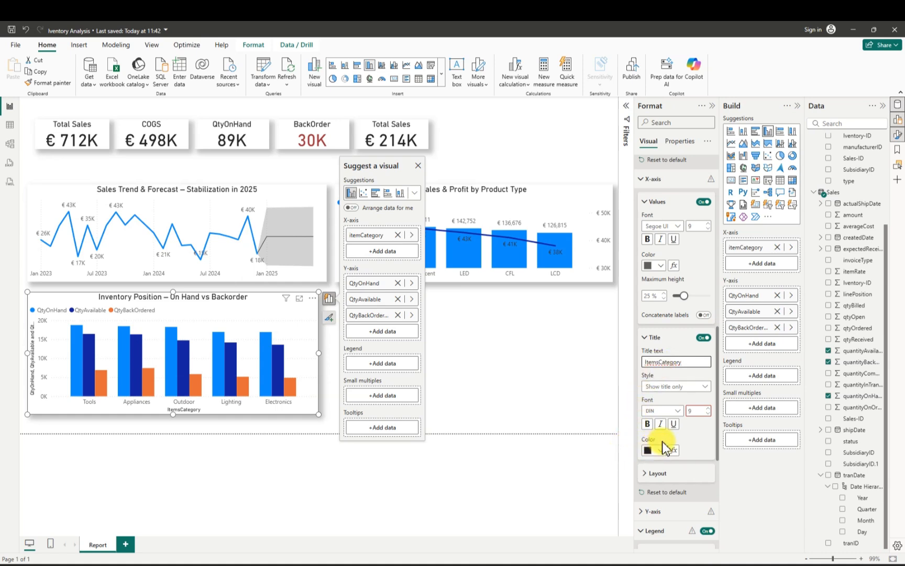
- Set the font size of the Inventory Position chart's X-axis title to 12
{"action": "left_click", "coordinate": [708, 409]}
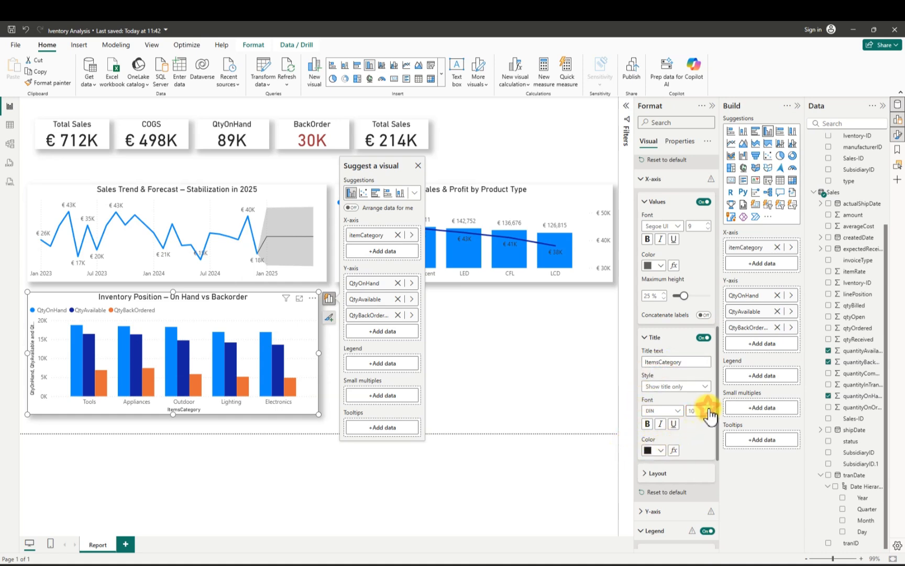
{"action": "left_click", "coordinate": [709, 409]}
{"action": "left_click", "coordinate": [708, 408]}
{"action": "left_click", "coordinate": [709, 409]}
{"action": "left_click", "coordinate": [709, 414]}
- Turn off the Y-axis values and the Y-axis title on the Inventory Position chart
{"action": "scroll", "coordinate": [719, 385], "scroll_direction": "up", "scroll_amount": 2}
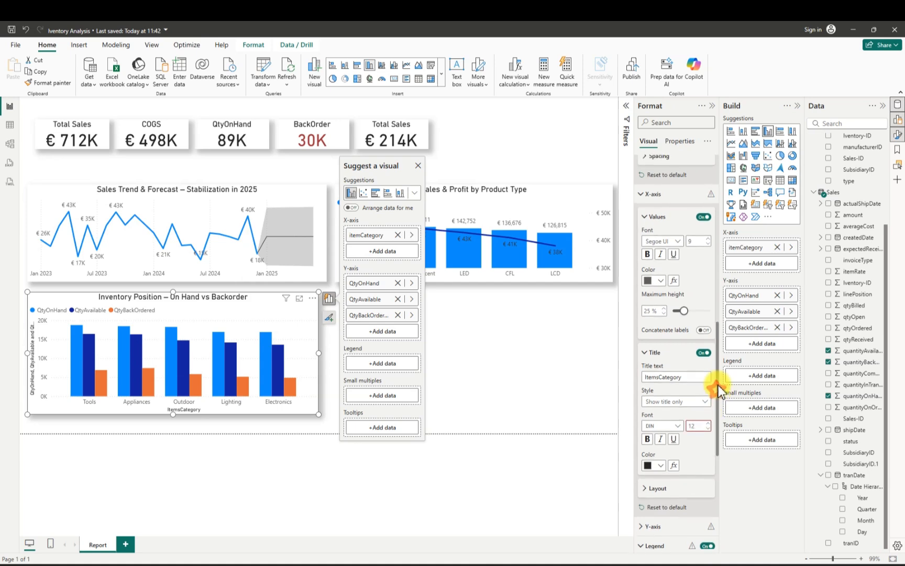
{"action": "scroll", "coordinate": [719, 373], "scroll_direction": "up", "scroll_amount": 3}
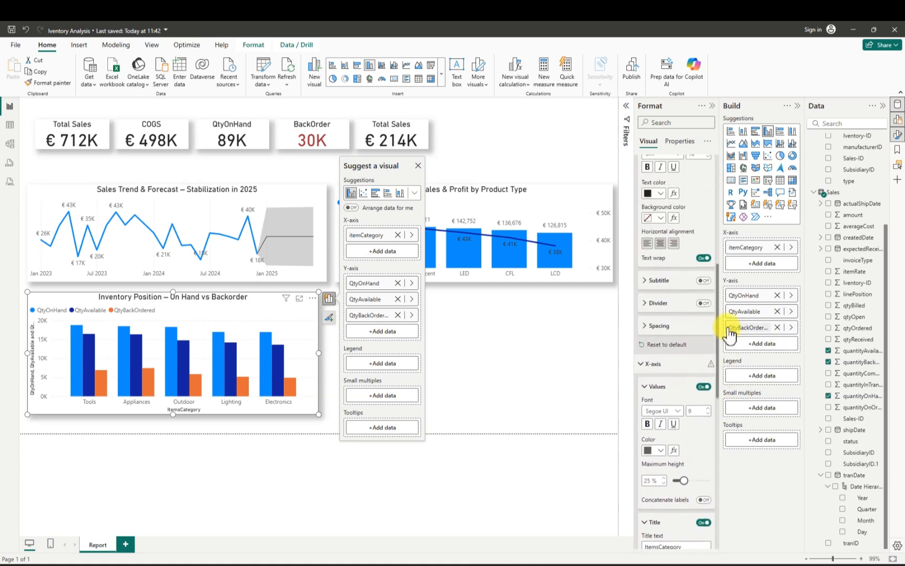
{"action": "left_click_drag", "start_coordinate": [728, 329], "coordinate": [734, 463]}
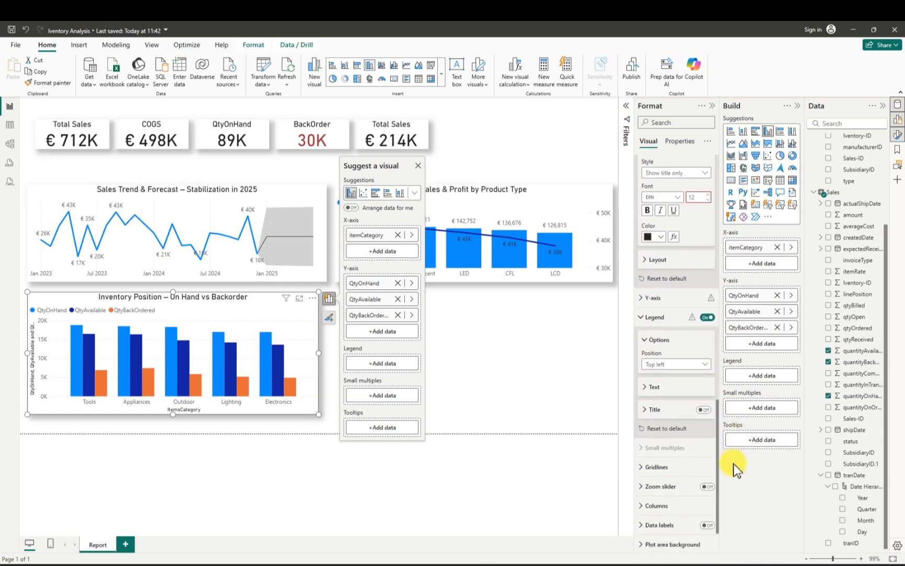
{"action": "left_click", "coordinate": [644, 297]}
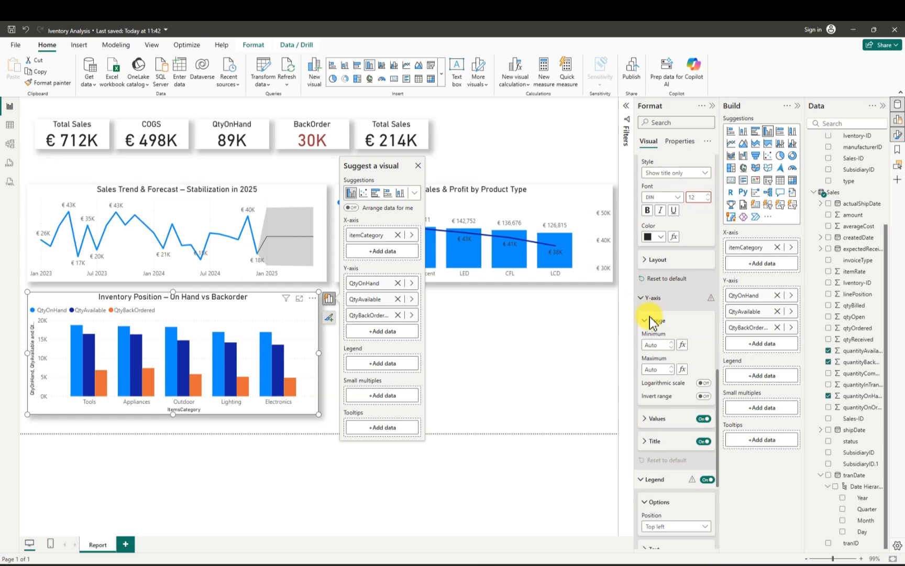
{"action": "left_click", "coordinate": [704, 442]}
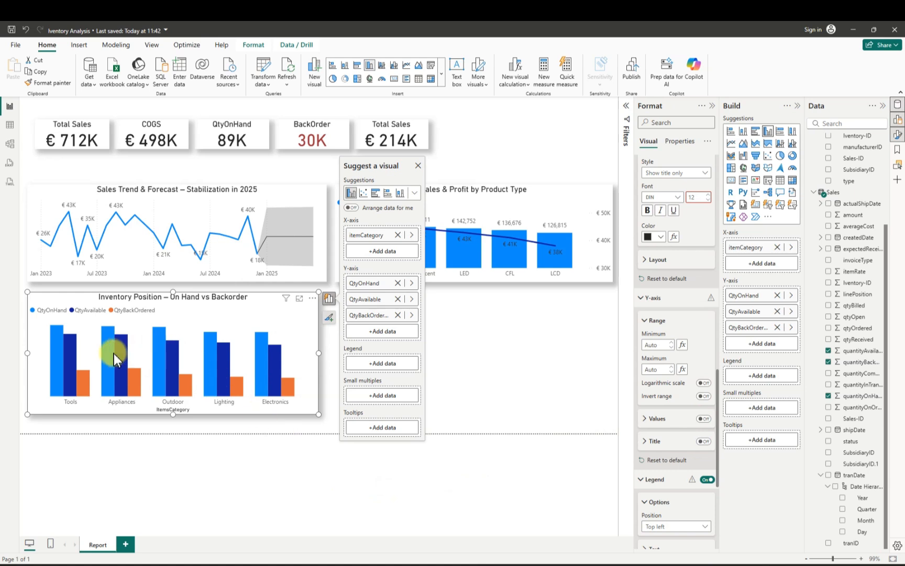
- Turn on data labels for the columns of the Inventory Position chart
{"action": "mouse_move", "coordinate": [57, 352]}
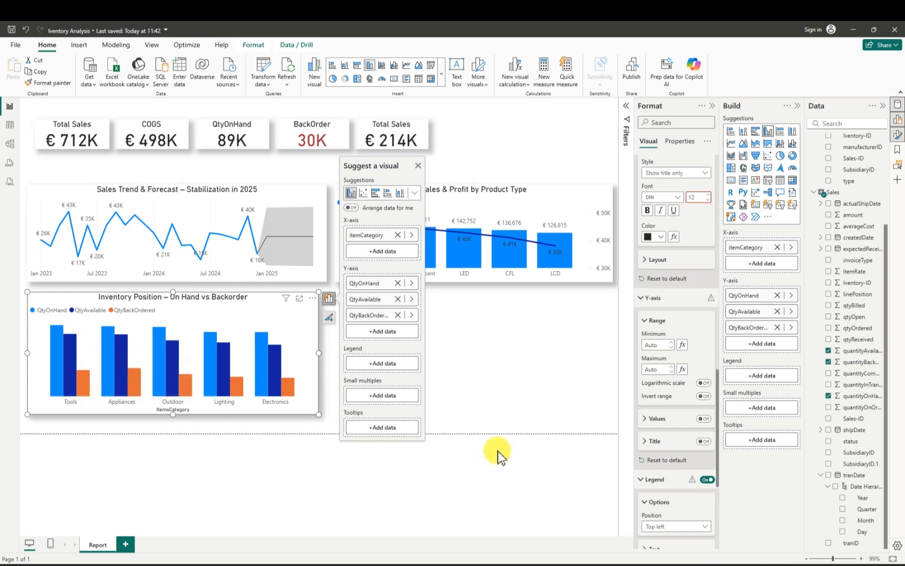
{"action": "left_click_drag", "start_coordinate": [718, 410], "coordinate": [721, 471]}
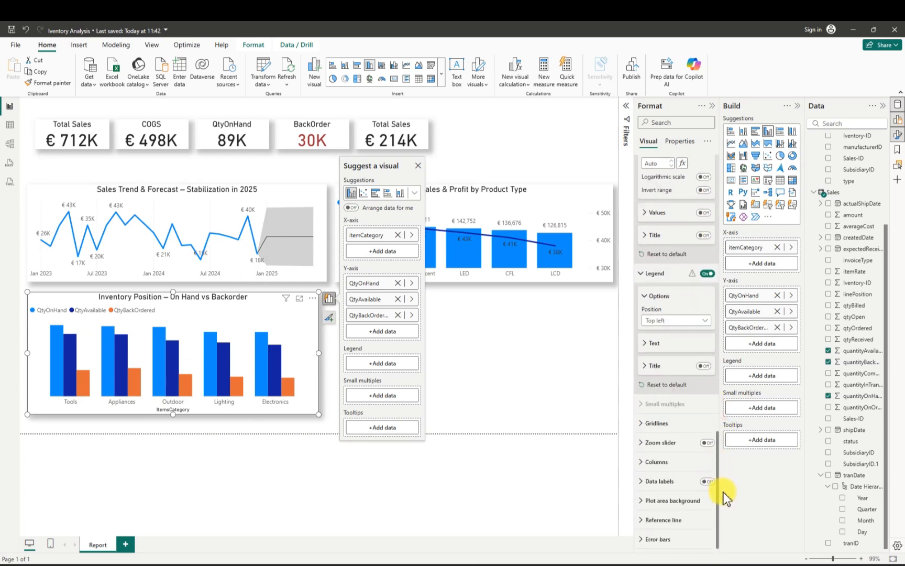
{"action": "left_click", "coordinate": [708, 481]}
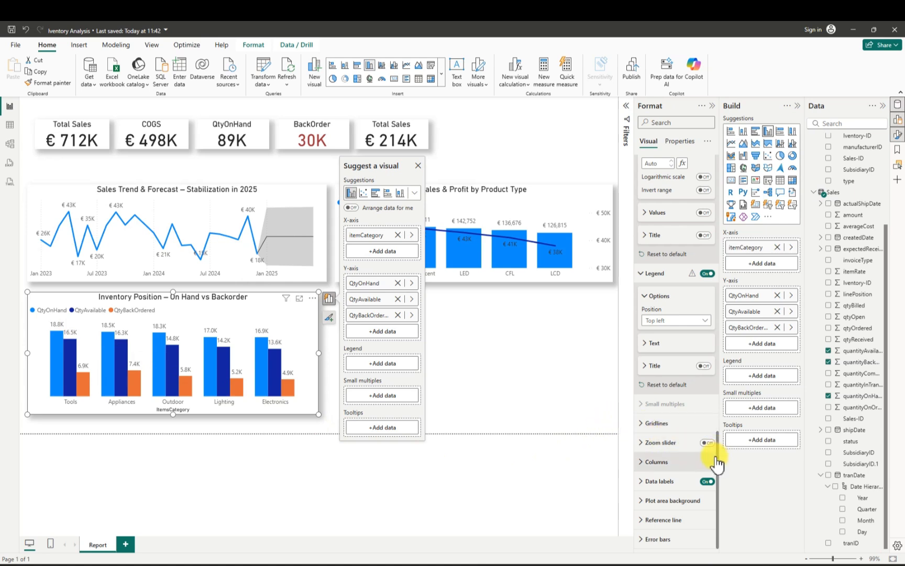
- Set the display units of the data label values to None for all series in the Inventory Position chart
{"action": "scroll", "coordinate": [717, 460], "scroll_direction": "up", "scroll_amount": 1}
{"action": "left_click_drag", "start_coordinate": [718, 451], "coordinate": [719, 438]}
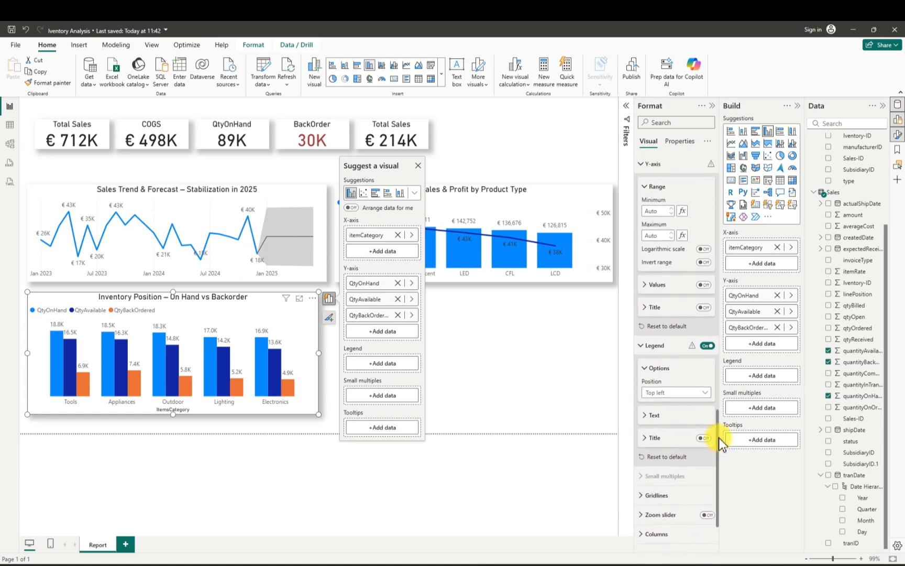
{"action": "scroll", "coordinate": [717, 461], "scroll_direction": "down", "scroll_amount": 3}
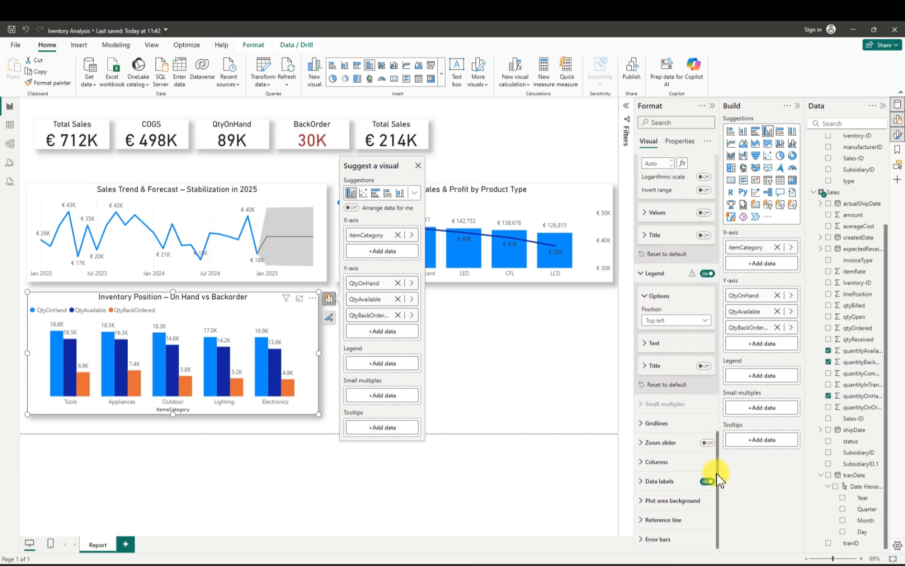
{"action": "scroll", "coordinate": [721, 461], "scroll_direction": "up", "scroll_amount": 2}
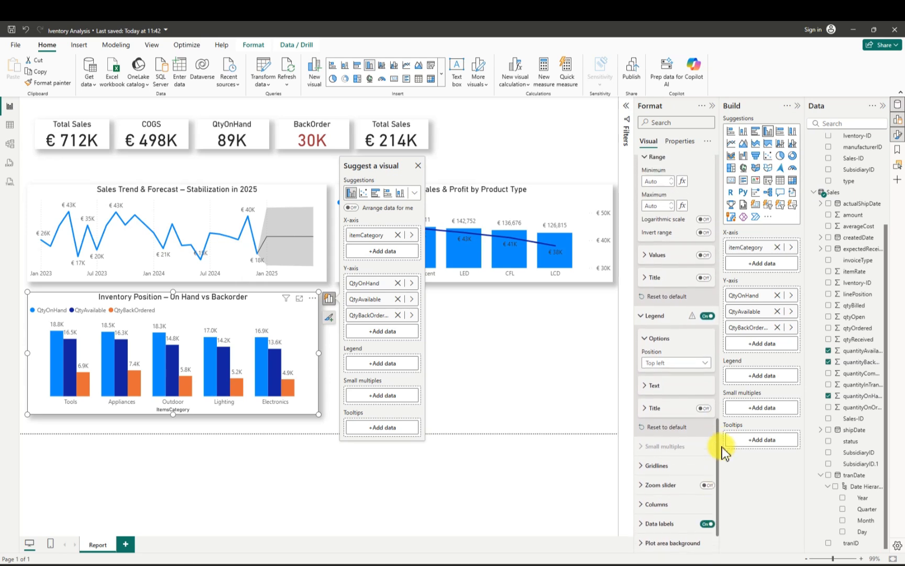
{"action": "mouse_move", "coordinate": [722, 446]}
{"action": "left_mouse_down"}
{"action": "mouse_move", "coordinate": [724, 367]}
{"action": "mouse_move", "coordinate": [726, 462]}
{"action": "left_mouse_up"}
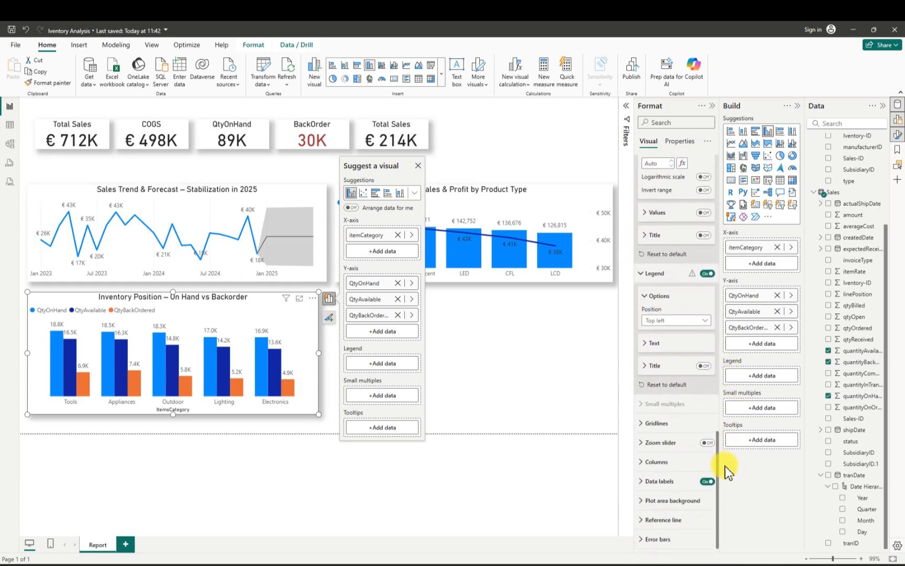
{"action": "left_click", "coordinate": [643, 482]}
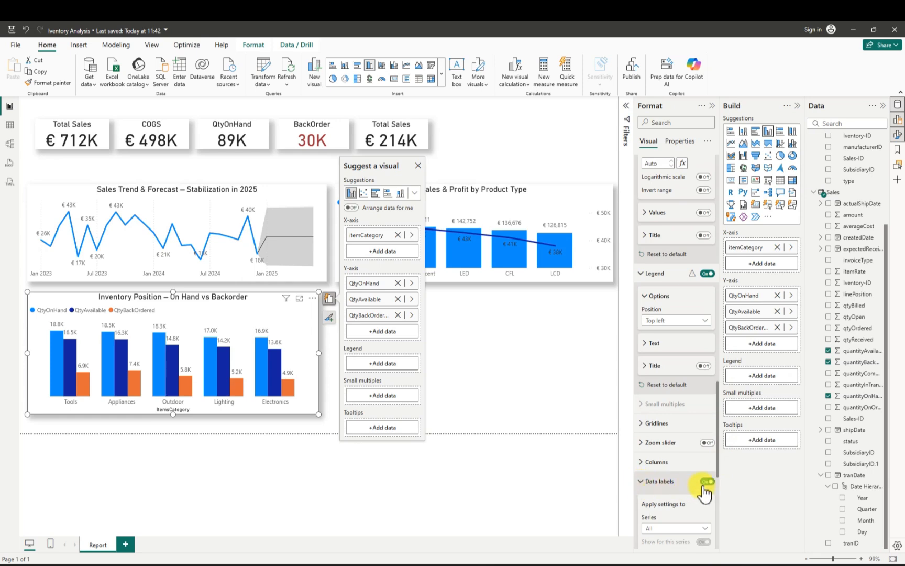
{"action": "left_click_drag", "start_coordinate": [719, 471], "coordinate": [715, 528]}
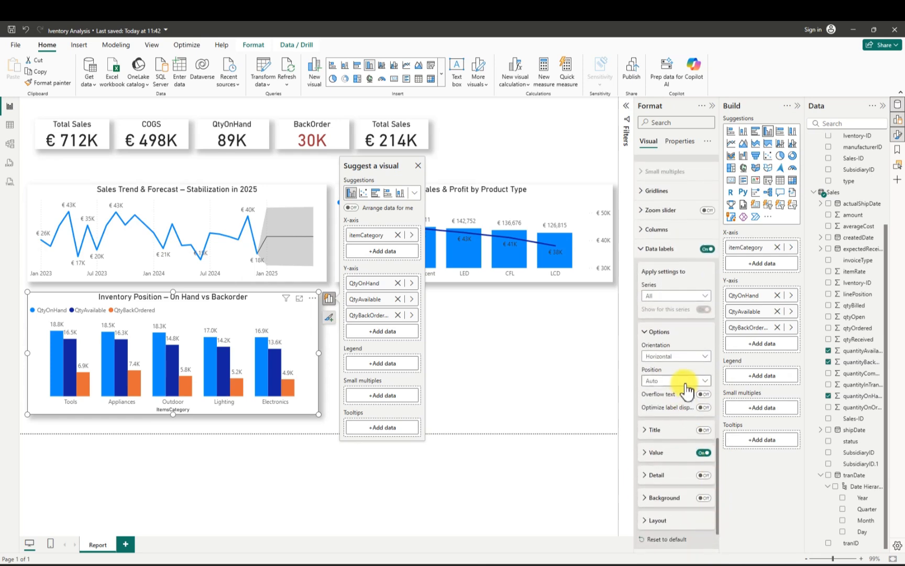
{"action": "left_click", "coordinate": [646, 454]}
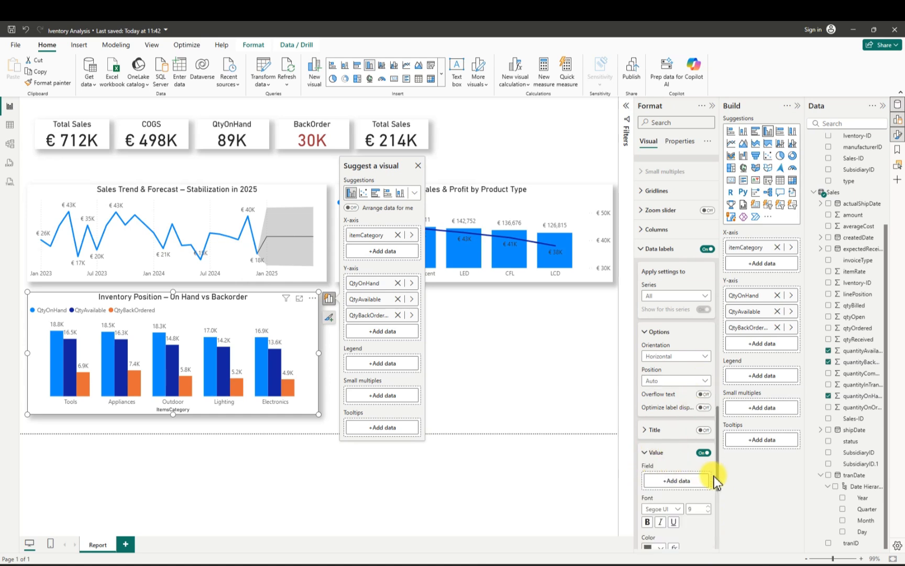
{"action": "left_click_drag", "start_coordinate": [717, 481], "coordinate": [717, 509]}
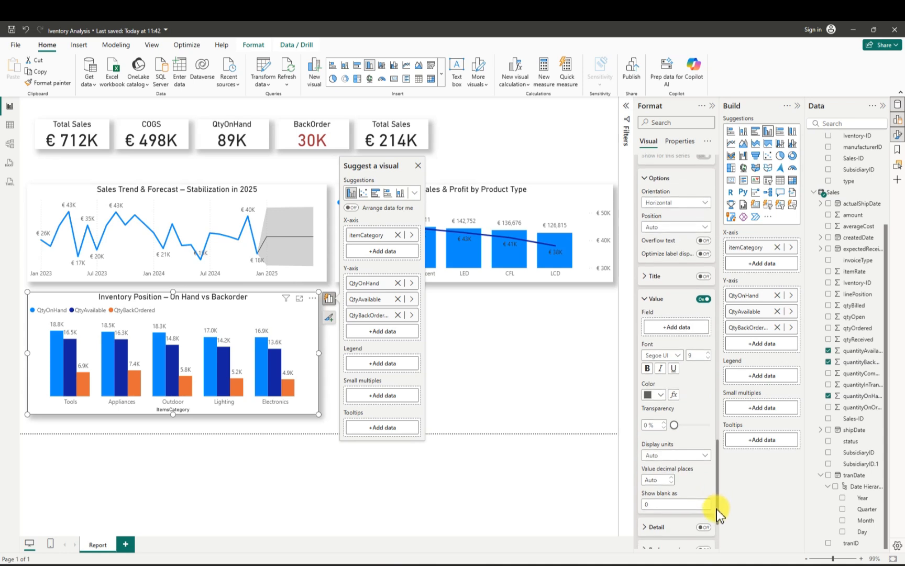
{"action": "left_click", "coordinate": [704, 456]}
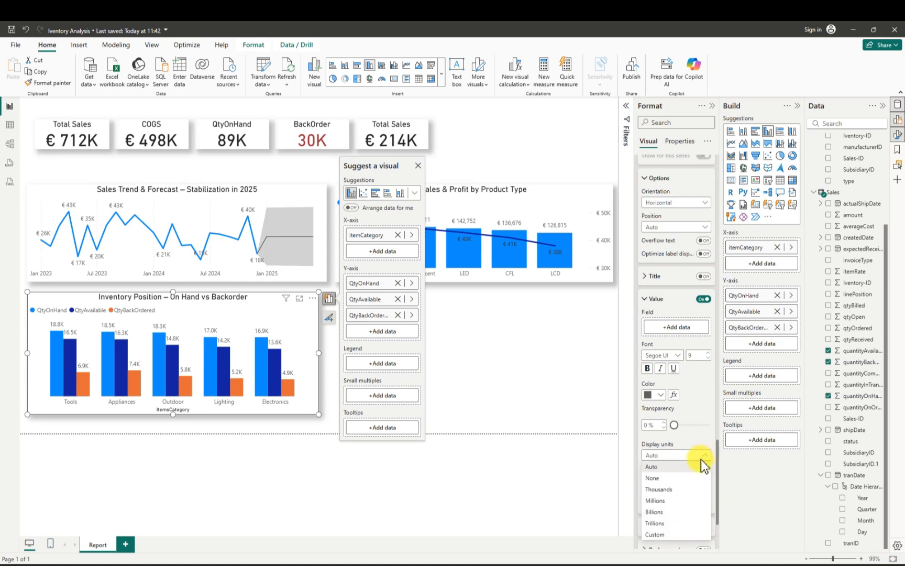
{"action": "left_click", "coordinate": [666, 478]}
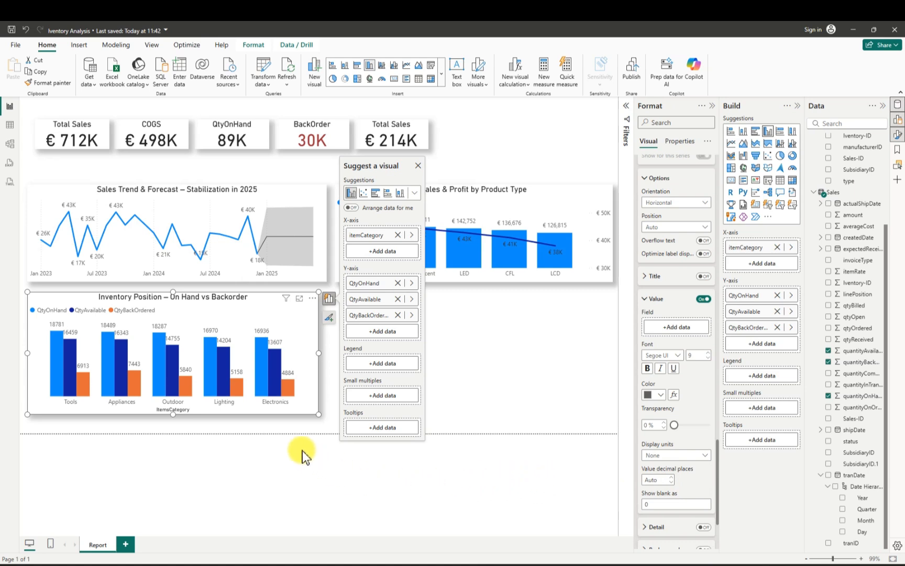
- Recolour the QtyBackOrdered columns of the Inventory Position chart dark red and save the report
{"action": "mouse_move", "coordinate": [287, 387]}
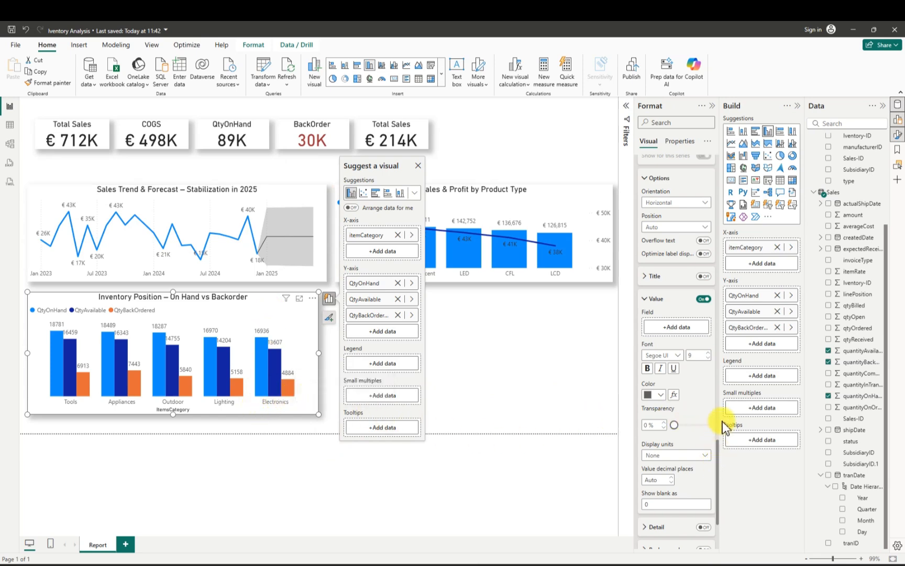
{"action": "left_click_drag", "start_coordinate": [717, 449], "coordinate": [719, 394]}
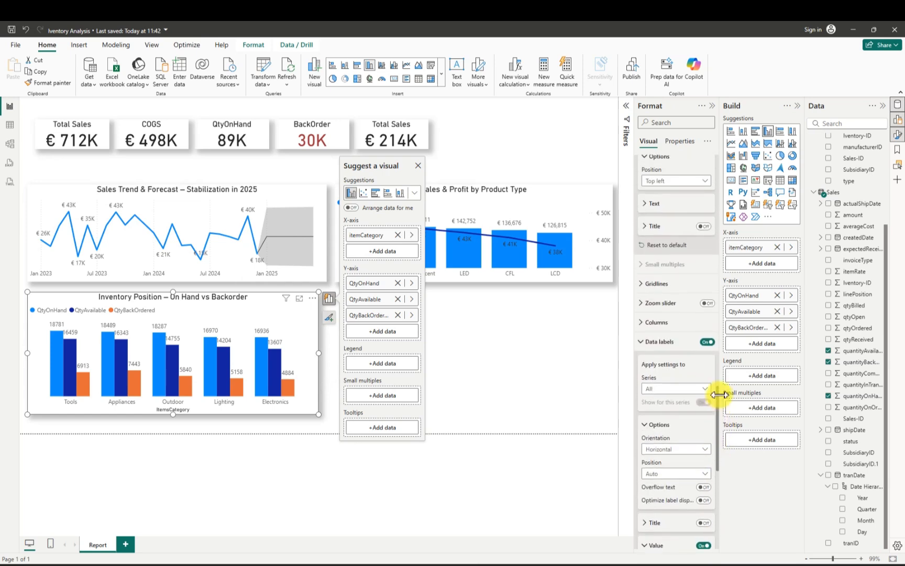
{"action": "left_click", "coordinate": [640, 320]}
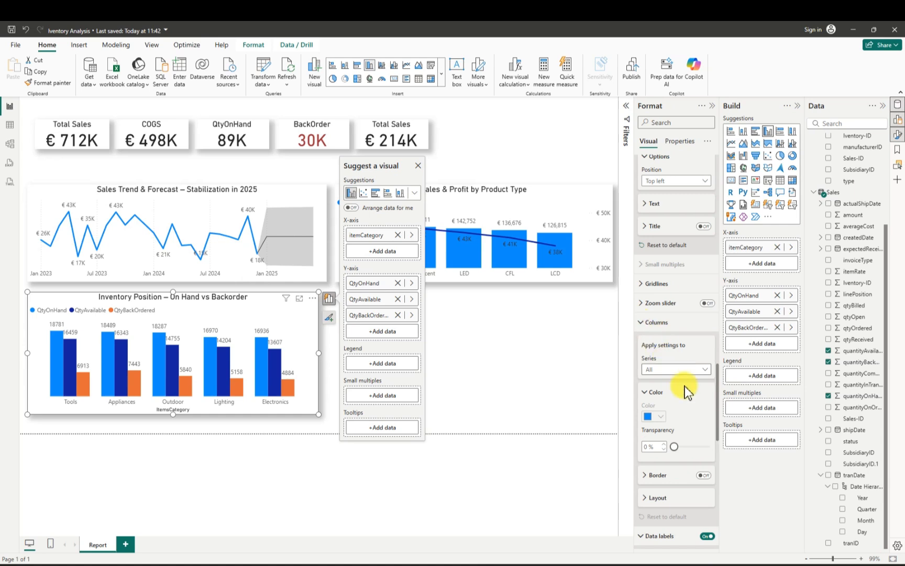
{"action": "left_click", "coordinate": [706, 370]}
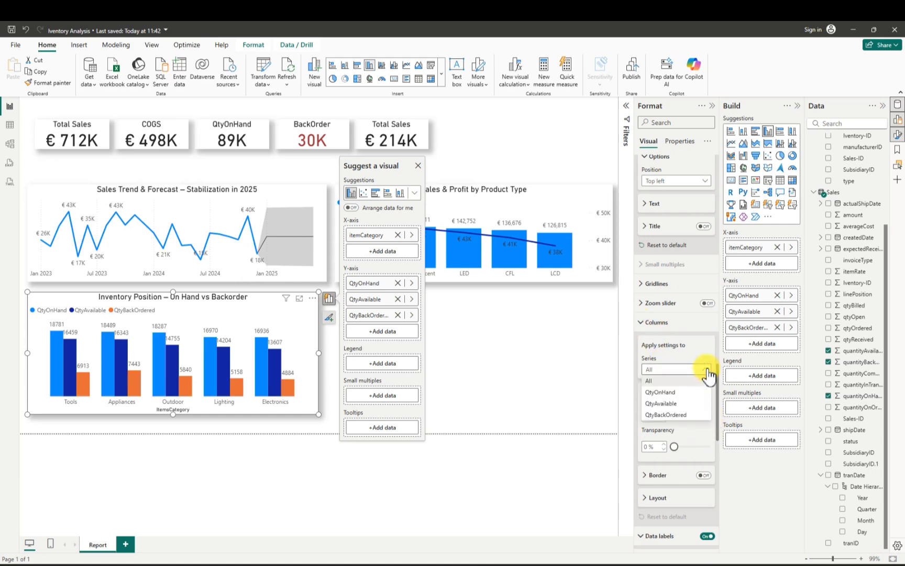
{"action": "left_click", "coordinate": [676, 415]}
{"action": "left_click", "coordinate": [661, 417]}
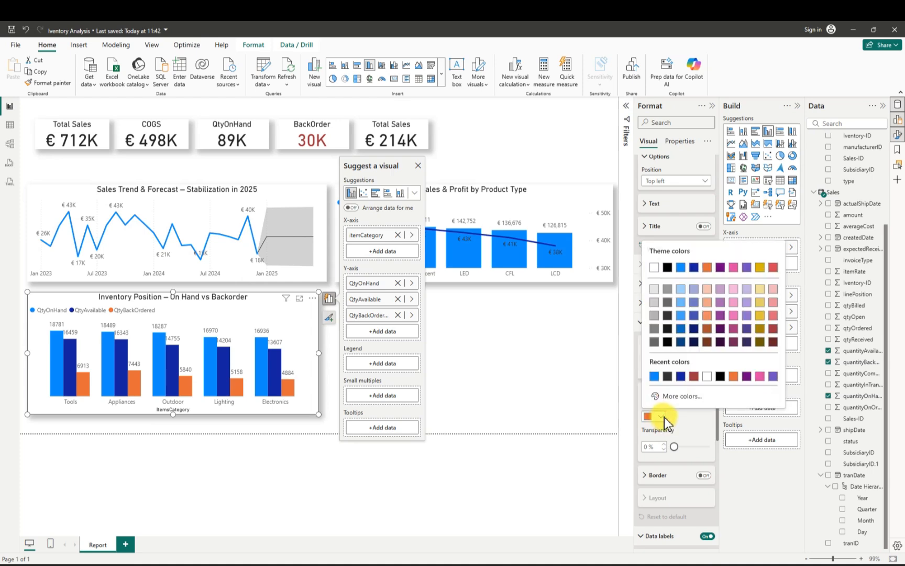
{"action": "left_click", "coordinate": [774, 330]}
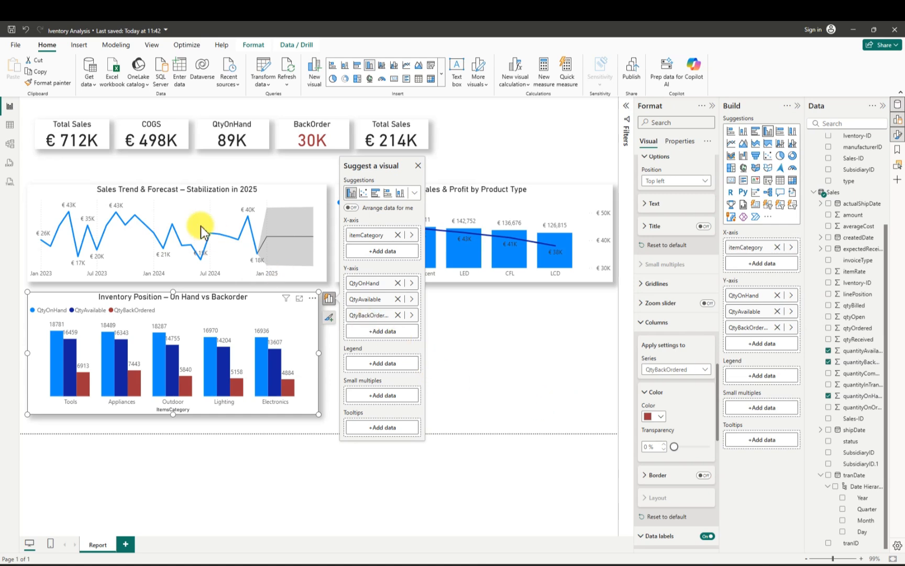
{"action": "left_click", "coordinate": [11, 30]}
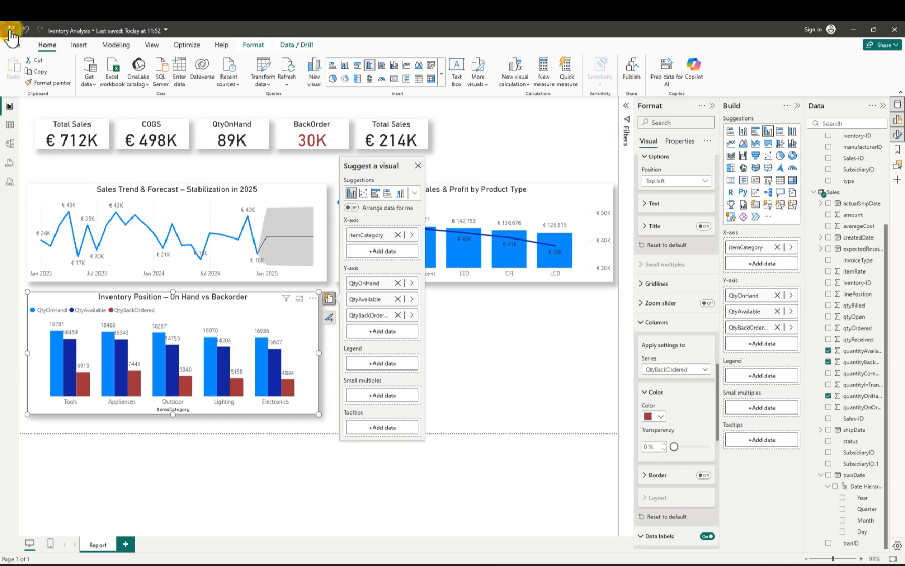
{"action": "left_click", "coordinate": [522, 373]}
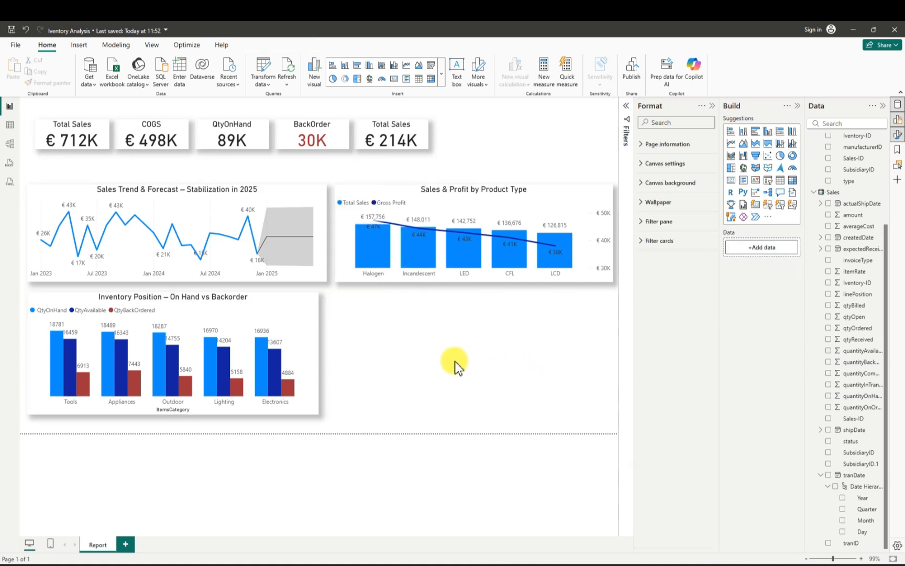
- Widen the Inventory Position chart so its right edge lines up with the Sales Trend & Forecast chart above
{"action": "left_click", "coordinate": [316, 343]}
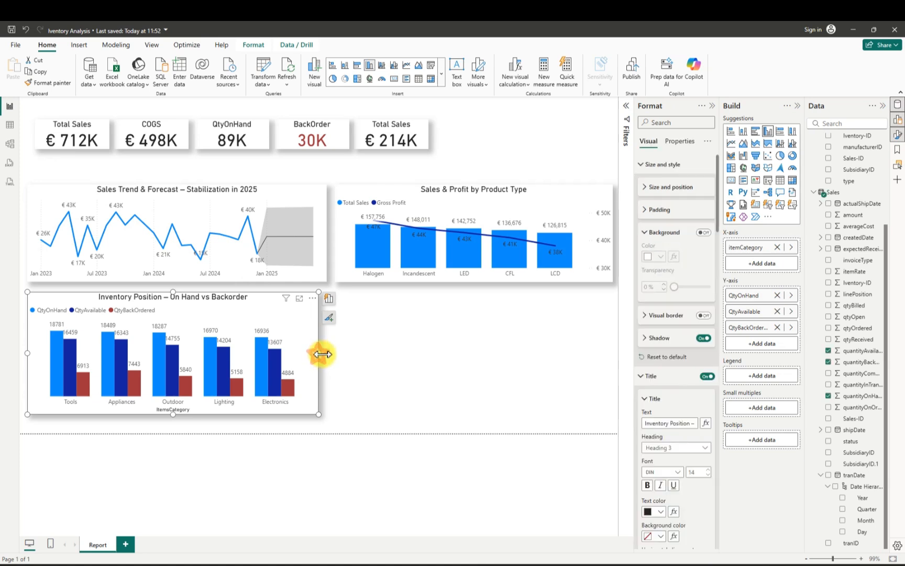
{"action": "left_click_drag", "start_coordinate": [319, 356], "coordinate": [327, 354]}
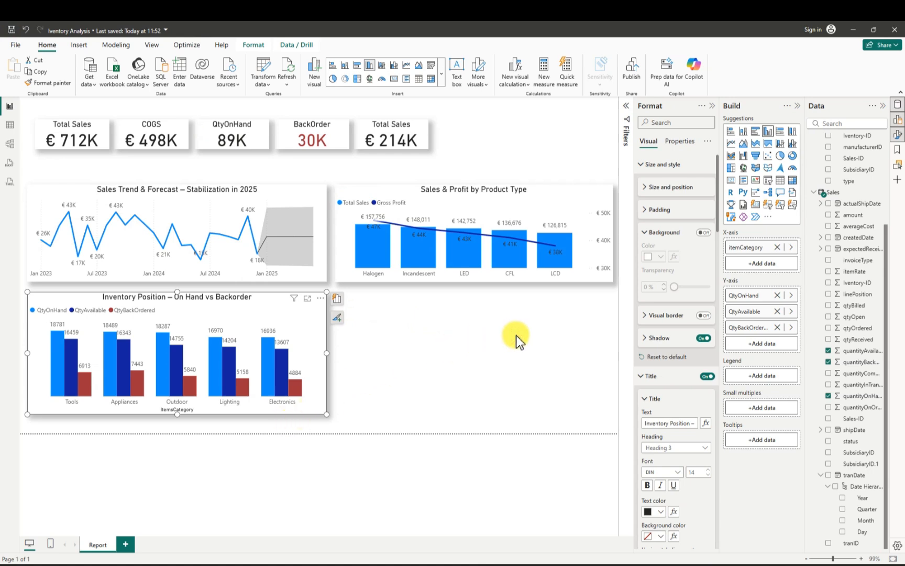
{"action": "left_click", "coordinate": [517, 341]}
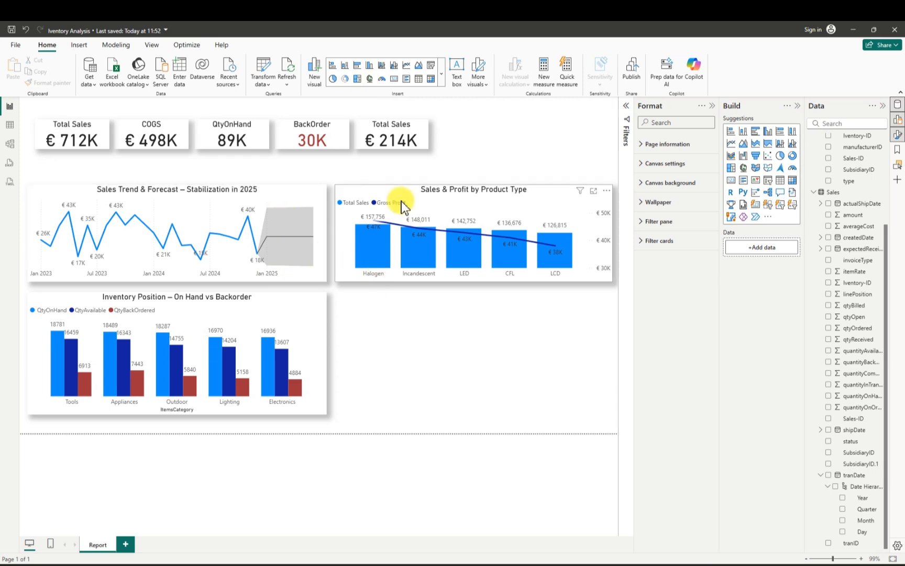
- Insert an empty treemap below the Sales & Profit chart and size it to fill the space beside the Inventory Position chart
{"action": "left_click", "coordinate": [357, 80]}
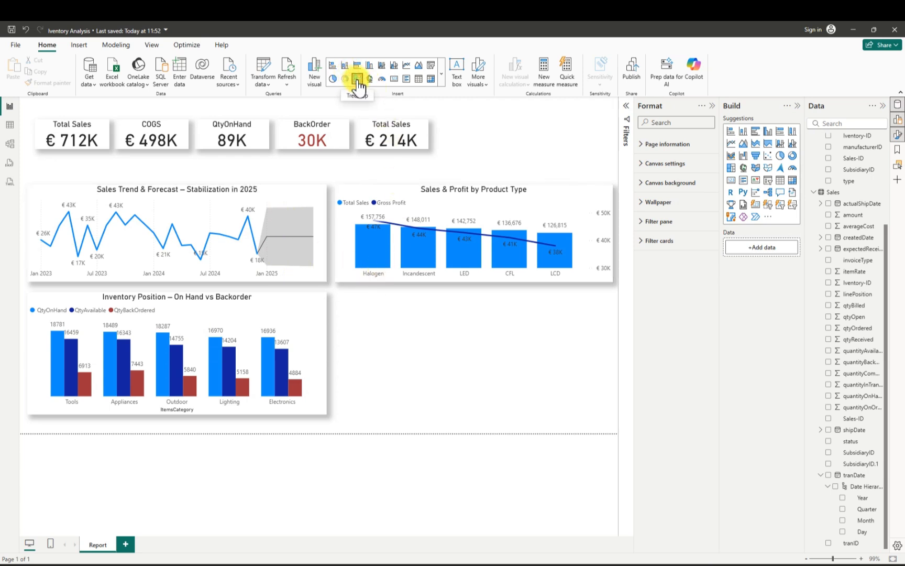
{"action": "left_click_drag", "start_coordinate": [451, 364], "coordinate": [372, 342]}
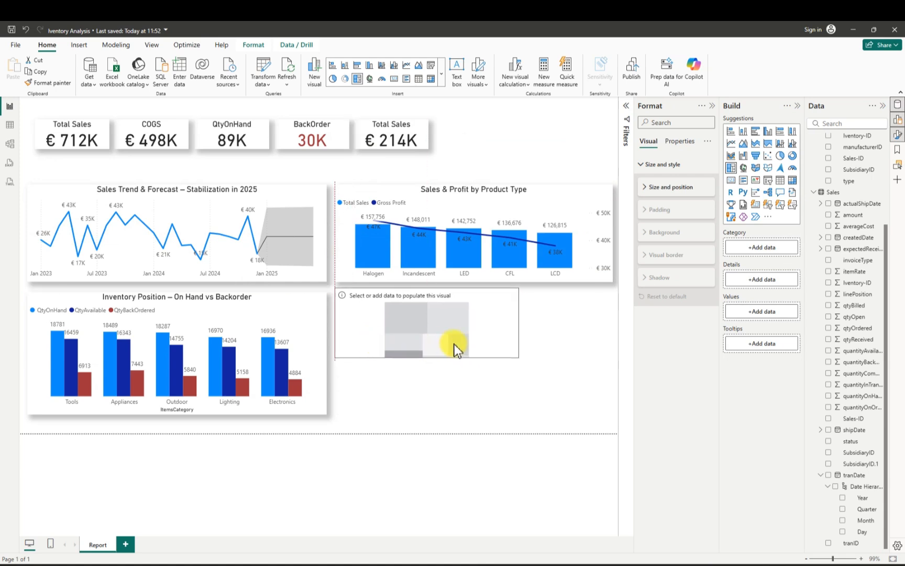
{"action": "left_click_drag", "start_coordinate": [521, 323], "coordinate": [609, 328]}
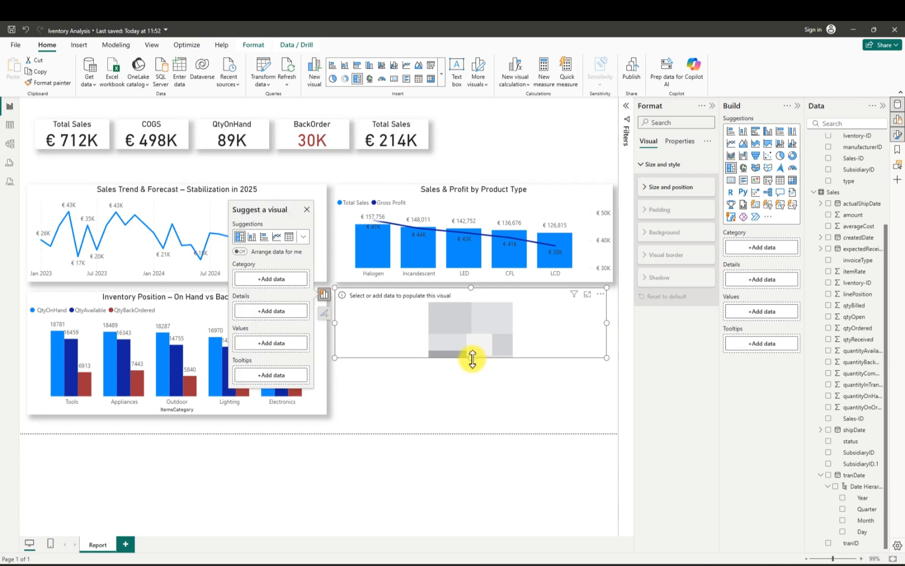
{"action": "left_click_drag", "start_coordinate": [471, 359], "coordinate": [465, 415]}
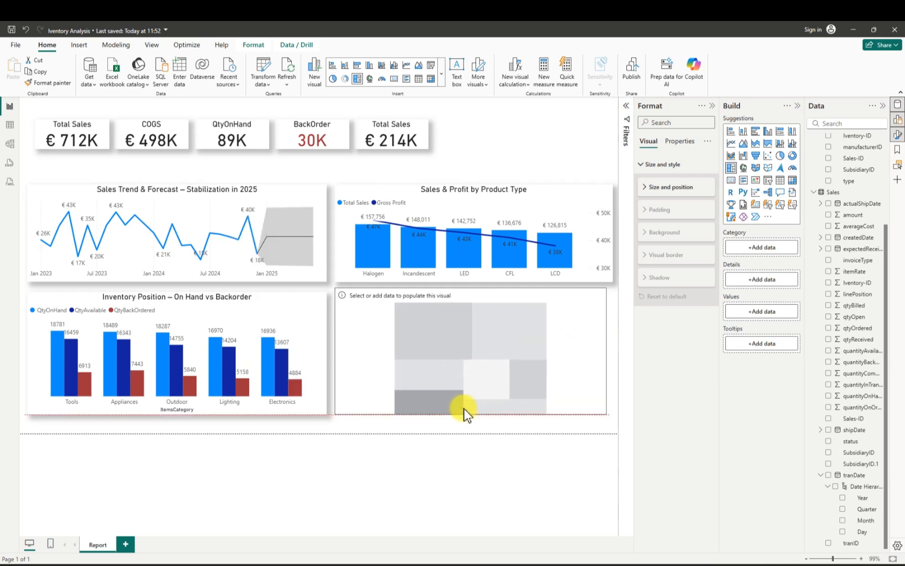
{"action": "left_click_drag", "start_coordinate": [474, 343], "coordinate": [469, 334]}
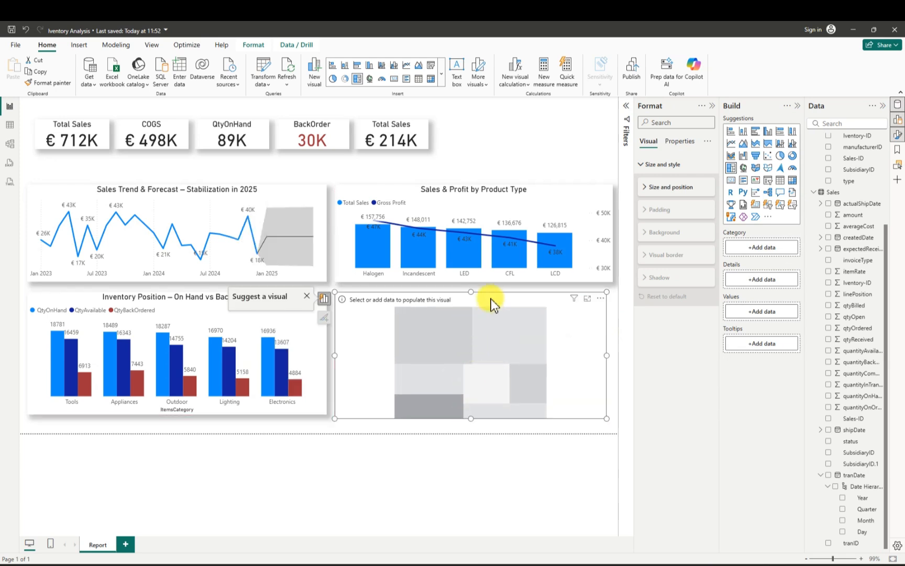
{"action": "left_click_drag", "start_coordinate": [470, 292], "coordinate": [473, 297]}
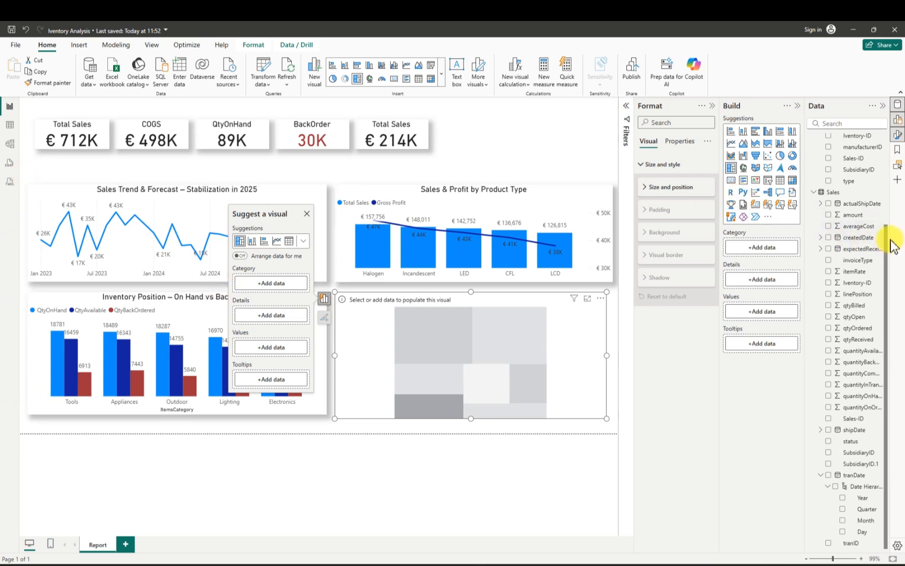
- Open the available commands for the Measure table in the data model
{"action": "left_click_drag", "start_coordinate": [891, 226], "coordinate": [889, 164]}
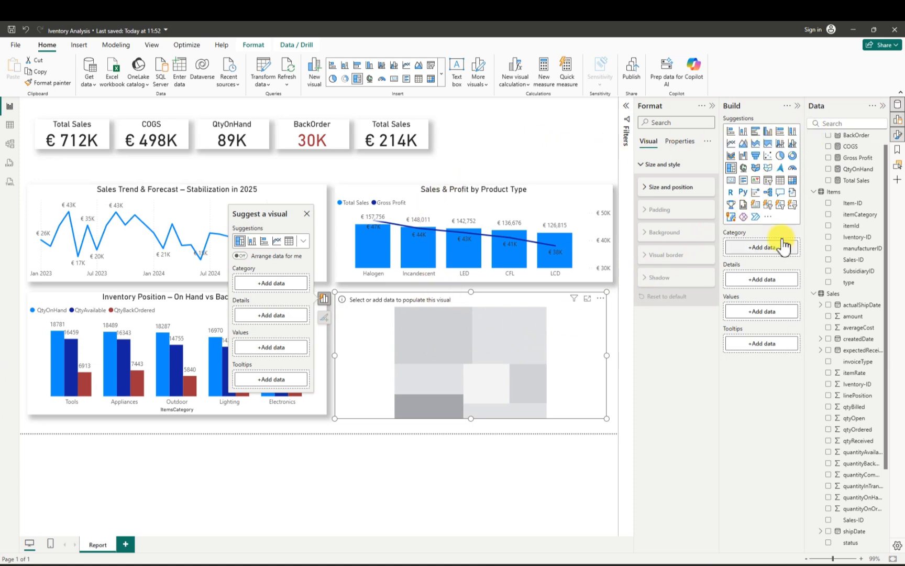
{"action": "scroll", "coordinate": [886, 178], "scroll_direction": "up", "scroll_amount": 1}
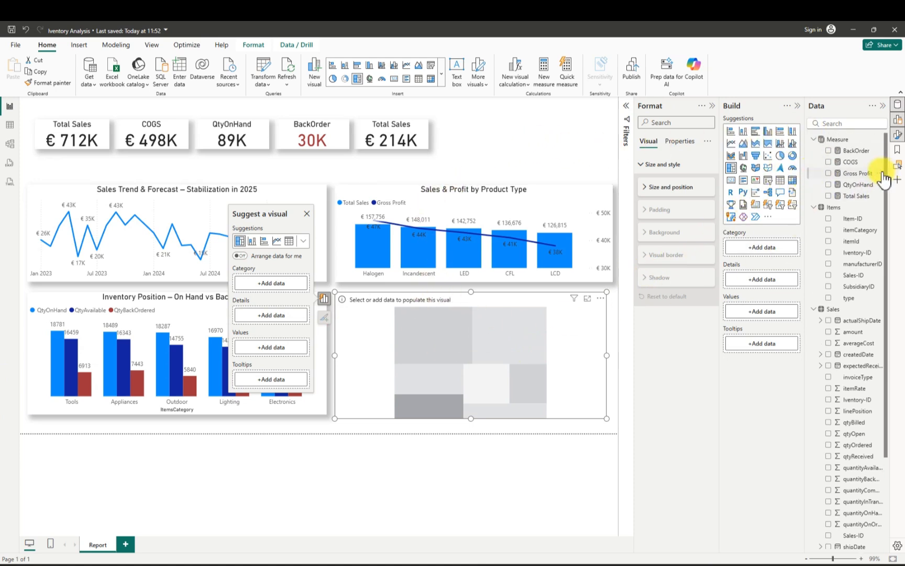
{"action": "left_click", "coordinate": [880, 139]}
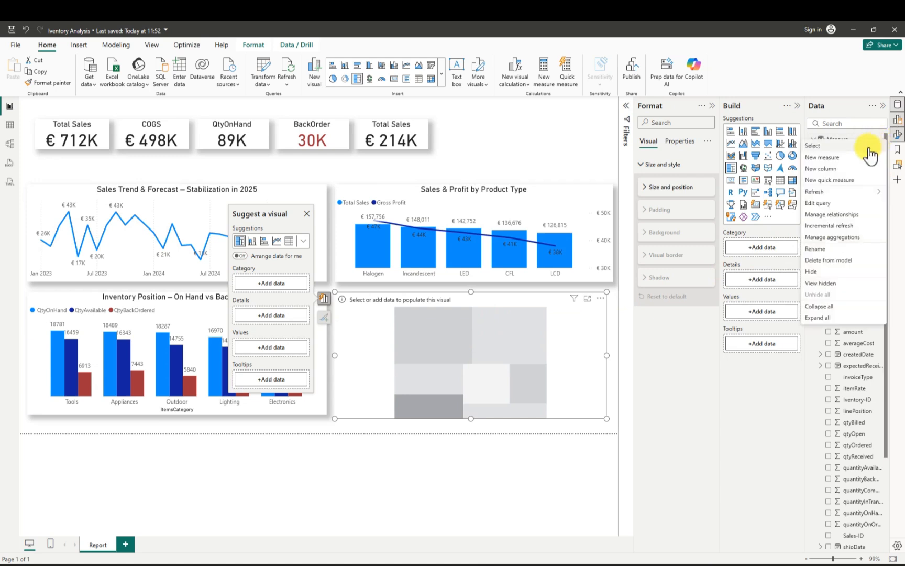
- Create a new measure in the Measure table defined as Total Qty Sold = SUM(Sales[qtyOrdered])
{"action": "left_click", "coordinate": [833, 157]}
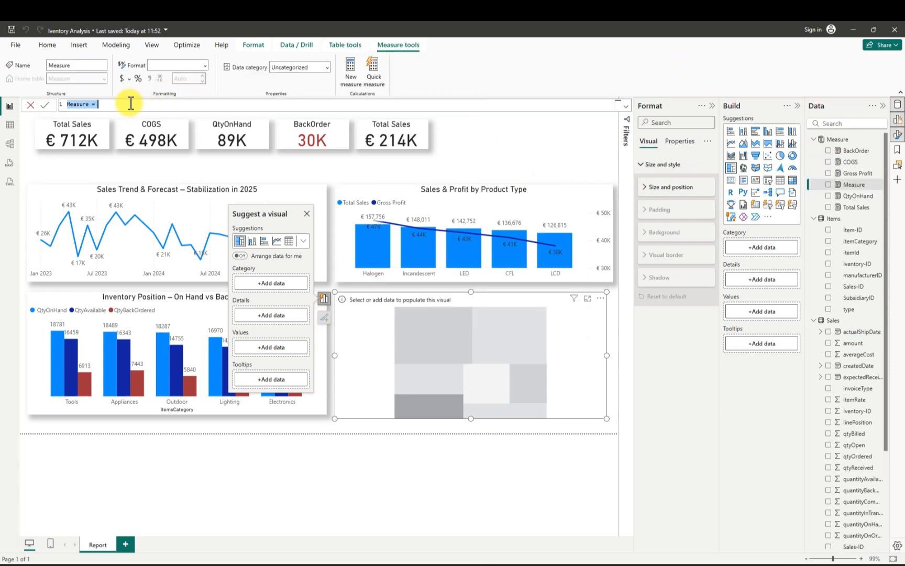
{"action": "key", "text": "BackSpace"}
{"action": "type", "text": "Total"}
{"action": "type", "text": "N"}
{"action": "type", "text": "Qu"}
{"action": "key", "text": "BackSpace"}
{"action": "key", "text": "BackSpace"}
{"action": "key", "text": "BackSpace"}
{"action": "type", "text": "Qty Sold = sum"}
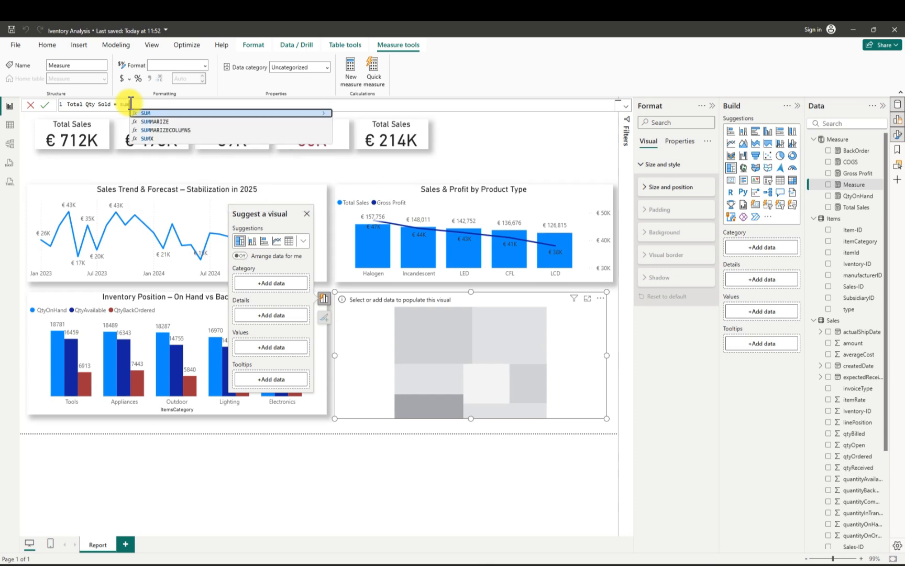
{"action": "key", "text": "Tab"}
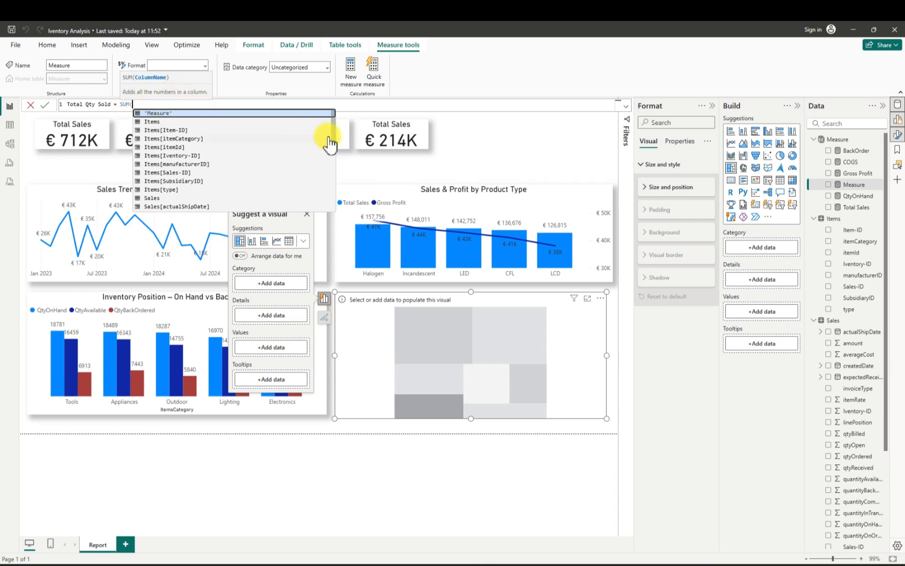
{"action": "left_click_drag", "start_coordinate": [333, 136], "coordinate": [335, 188]}
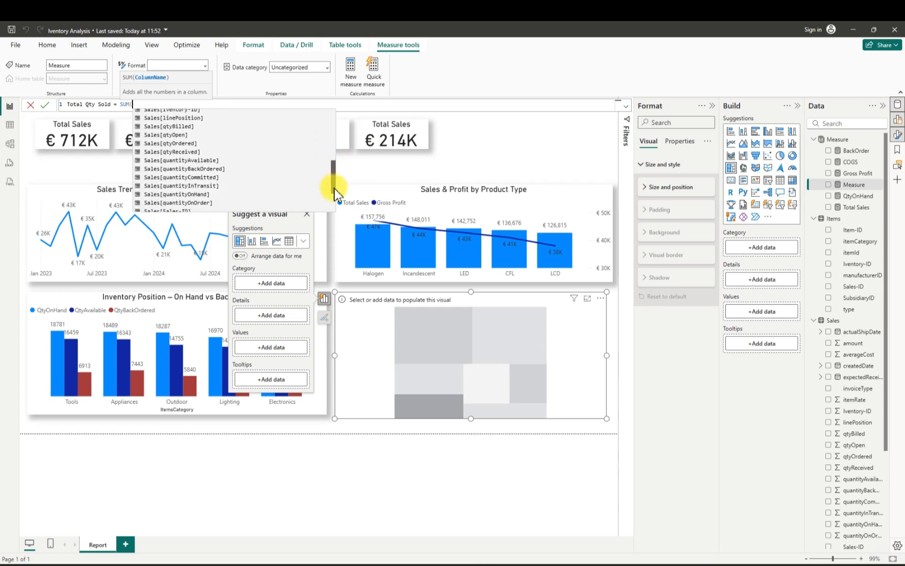
{"action": "left_click", "coordinate": [178, 143]}
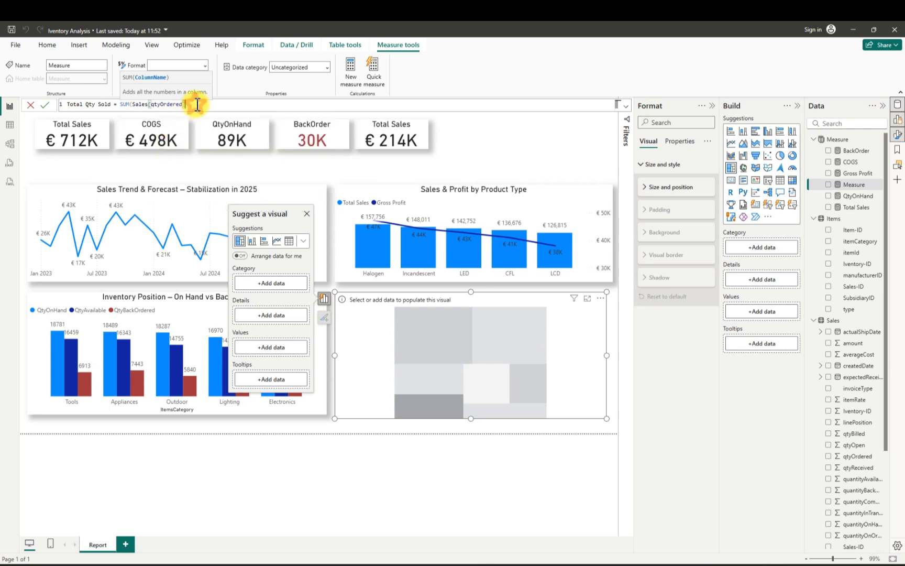
{"action": "type", "text": ")"}
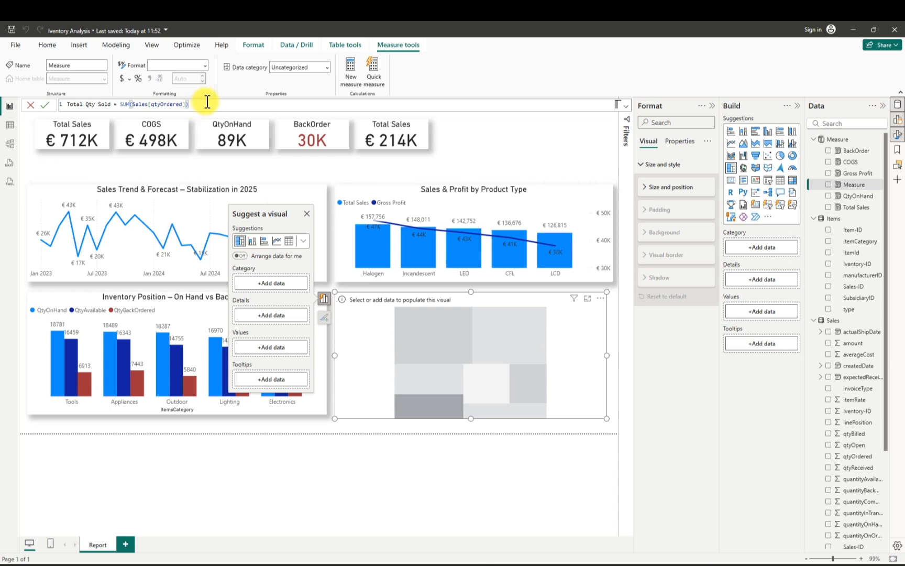
{"action": "left_click", "coordinate": [44, 105]}
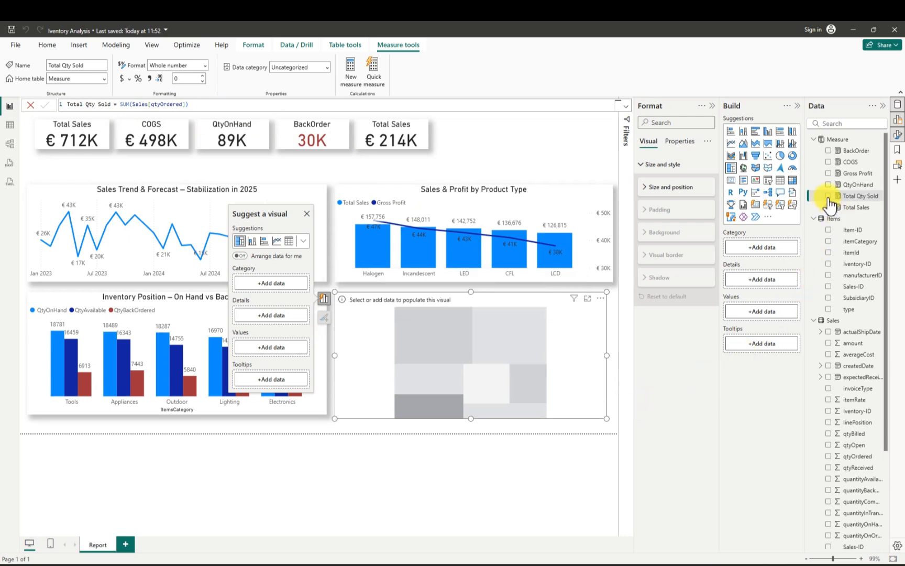
- Populate the empty treemap with Total Qty Sold as values and the Items table's type as category
{"action": "left_click", "coordinate": [829, 197]}
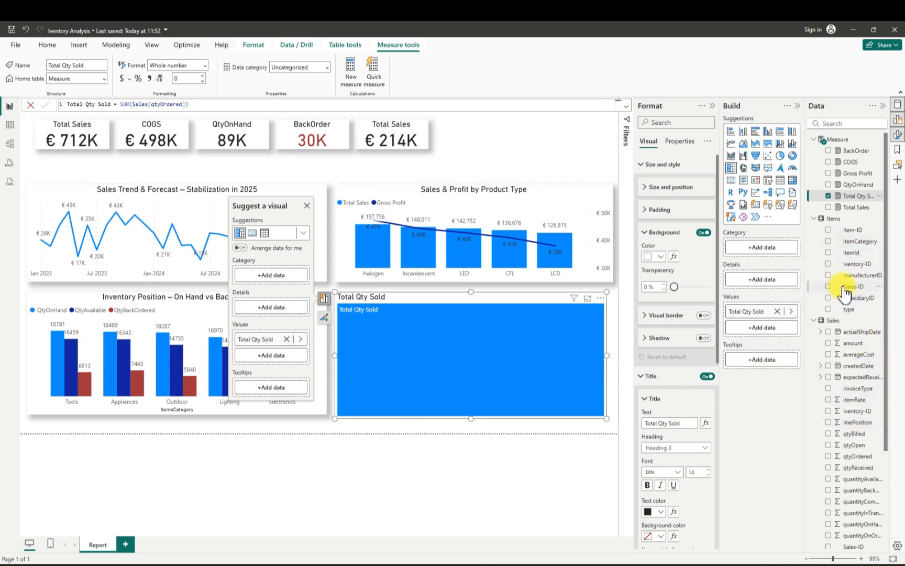
{"action": "left_click", "coordinate": [829, 310]}
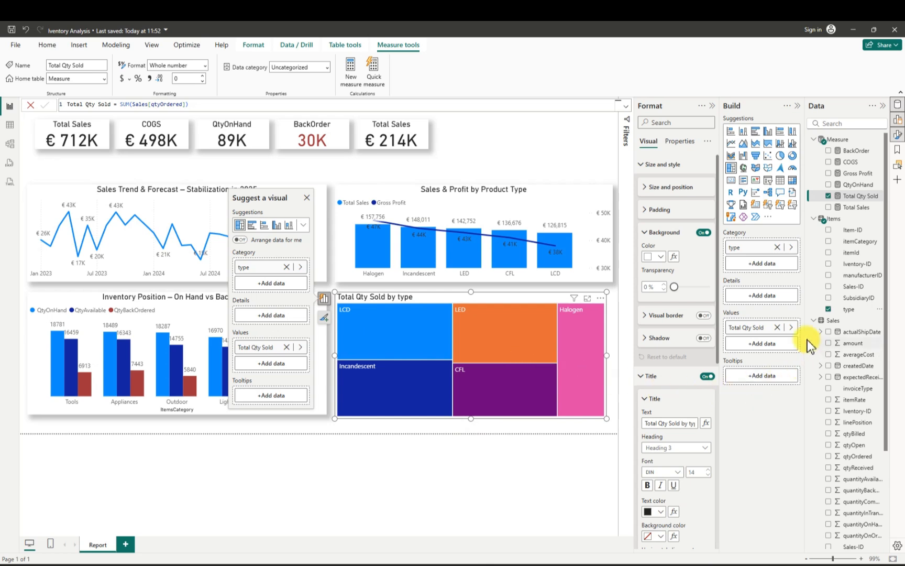
- Try itemCategory instead of type as the treemap's category, inspect the Lighting tile, and restore type
{"action": "left_click", "coordinate": [828, 309]}
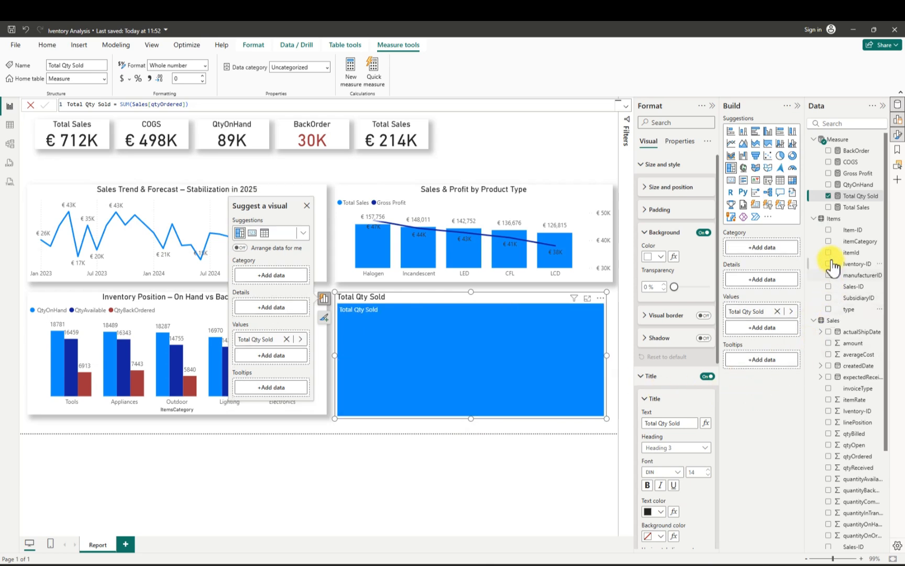
{"action": "left_click", "coordinate": [829, 242]}
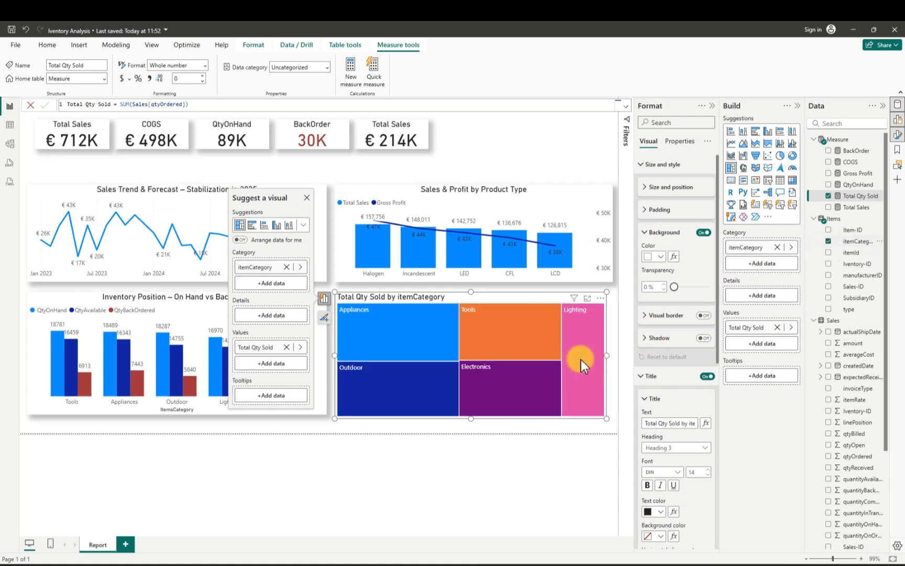
{"action": "mouse_move", "coordinate": [583, 356]}
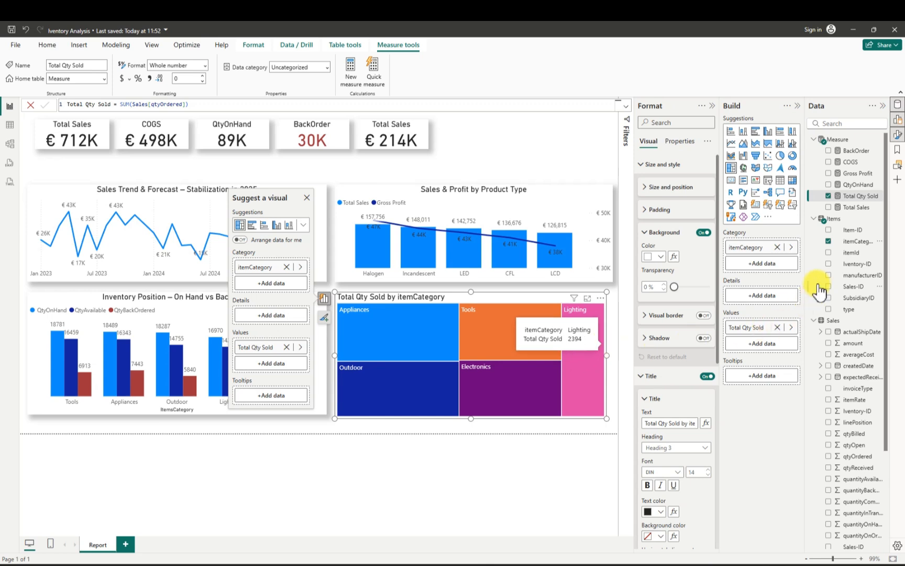
{"action": "left_click", "coordinate": [829, 241]}
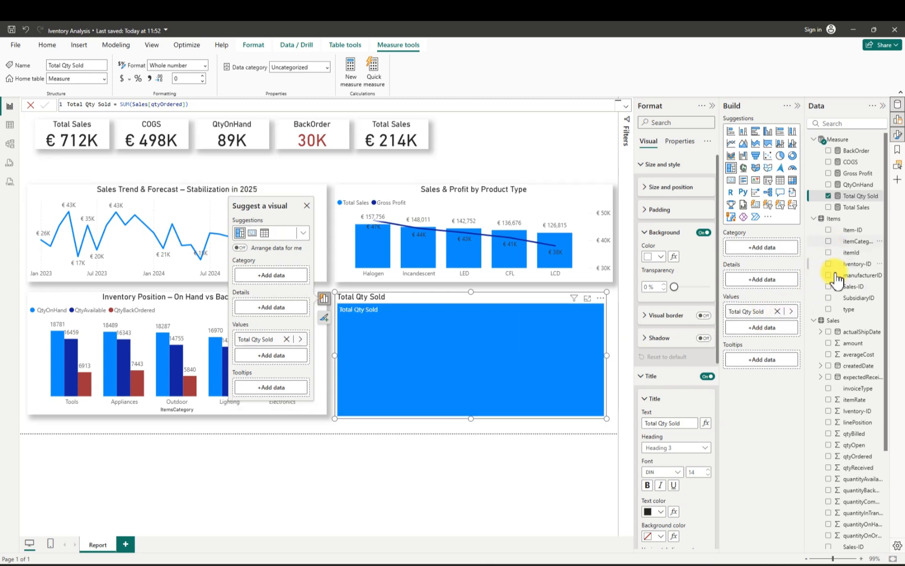
{"action": "left_click", "coordinate": [829, 311]}
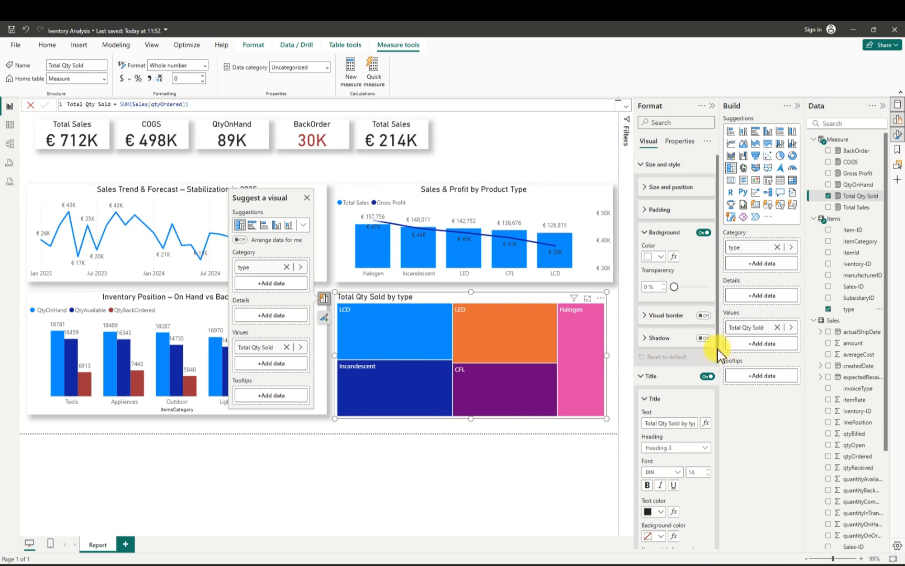
- Turn on the treemap's data labels and set their display units to None
{"action": "left_click_drag", "start_coordinate": [718, 349], "coordinate": [708, 480]}
{"action": "scroll", "coordinate": [708, 481], "scroll_direction": "down", "scroll_amount": 5}
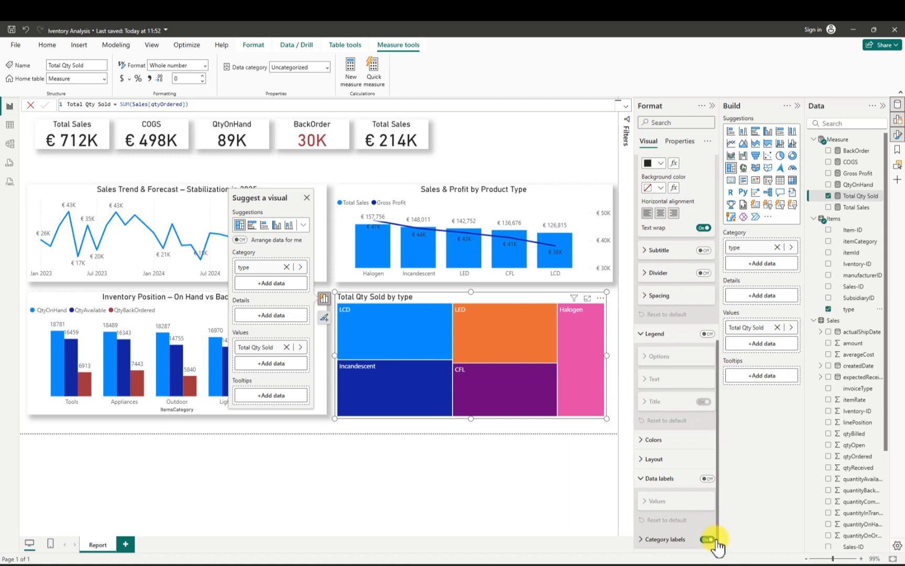
{"action": "left_click", "coordinate": [707, 478]}
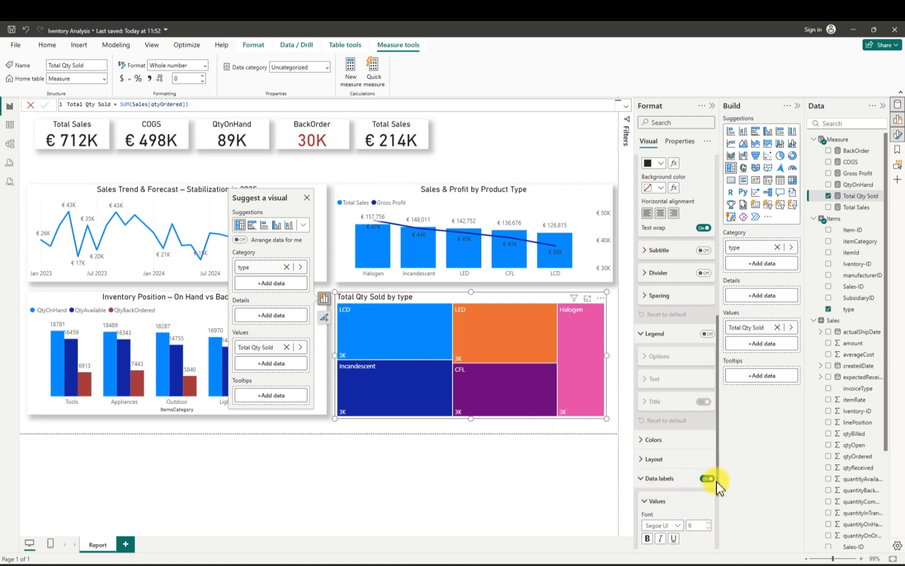
{"action": "left_click_drag", "start_coordinate": [717, 482], "coordinate": [723, 541]}
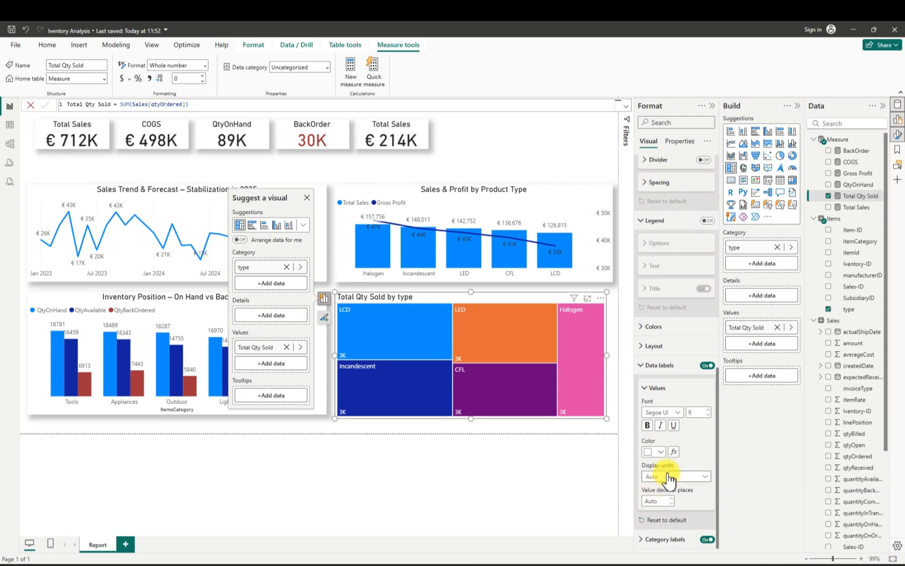
{"action": "left_click", "coordinate": [693, 477]}
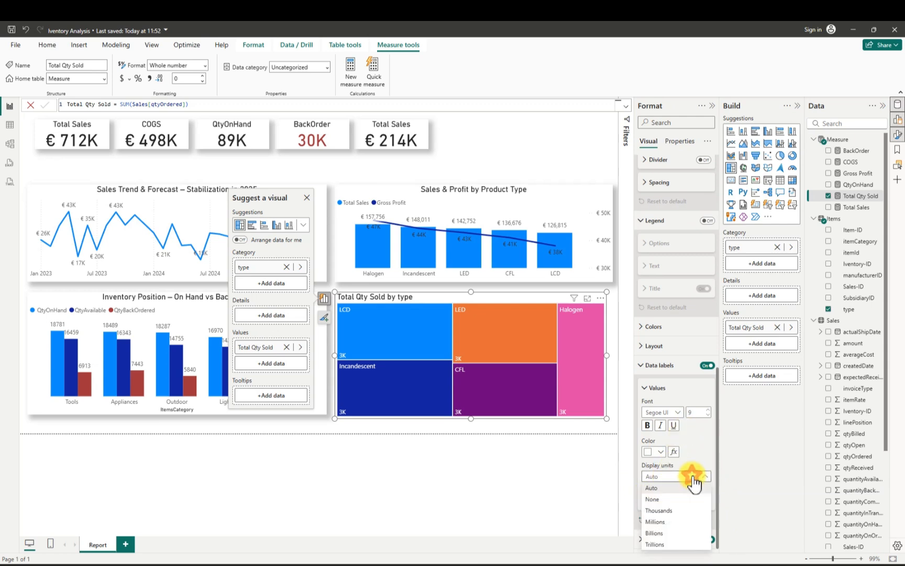
{"action": "left_click", "coordinate": [659, 492]}
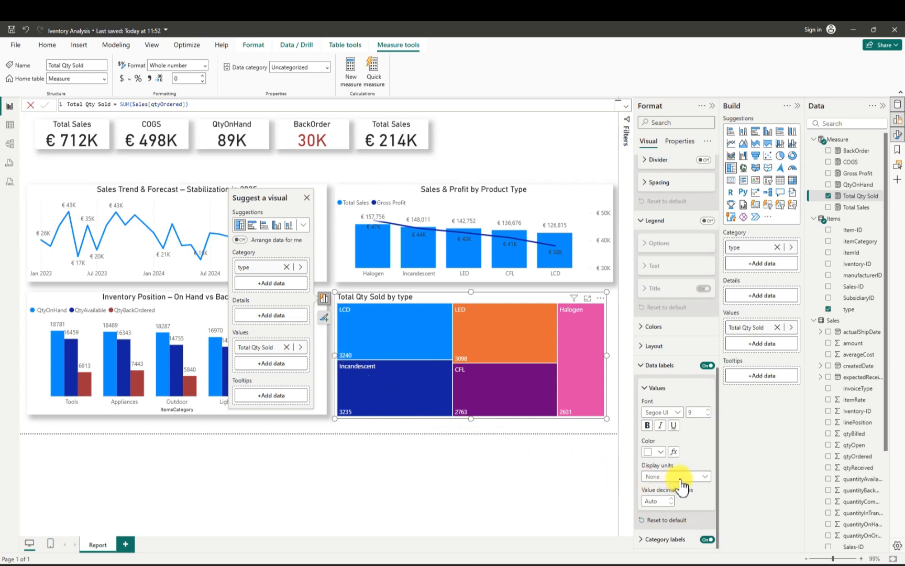
- Try Auto display units on the treemap's data labels and return them to None
{"action": "left_click", "coordinate": [702, 477]}
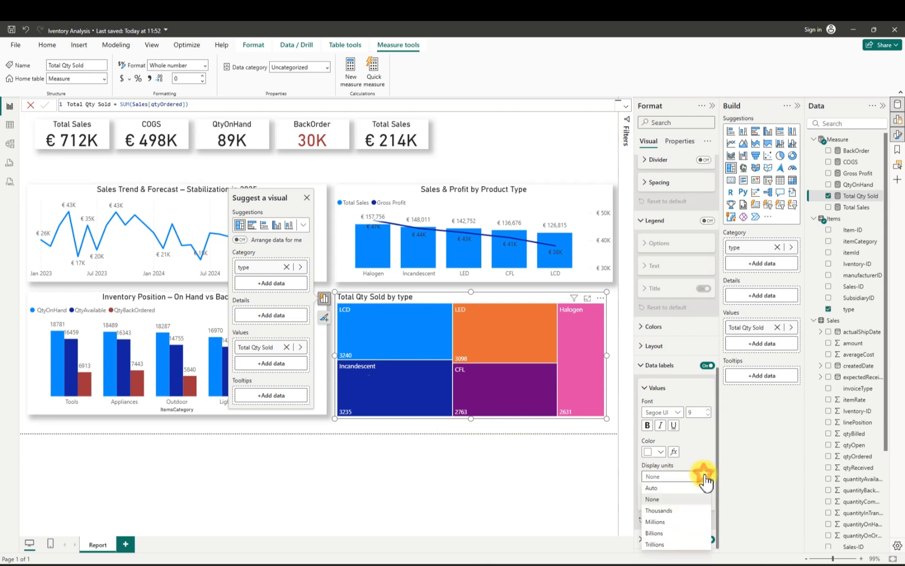
{"action": "left_click", "coordinate": [671, 488]}
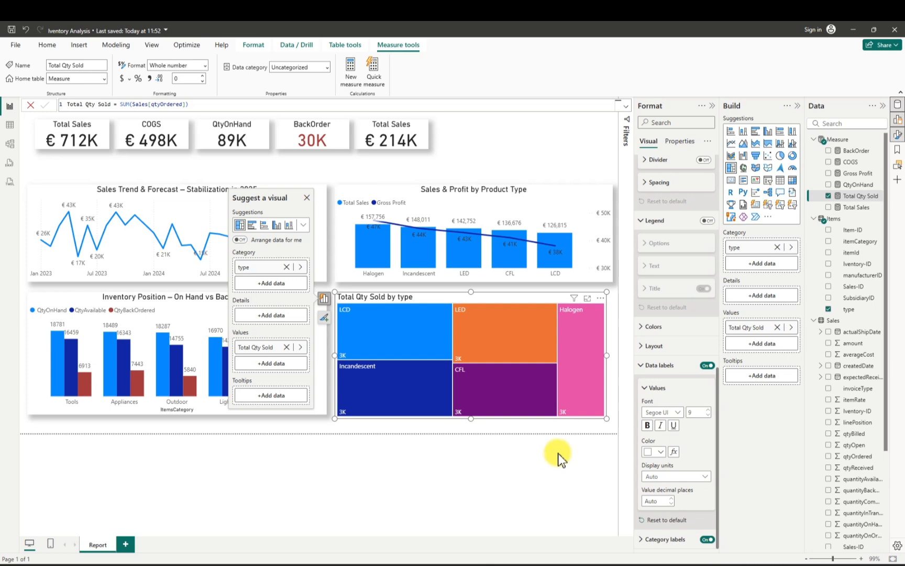
{"action": "left_click", "coordinate": [705, 482]}
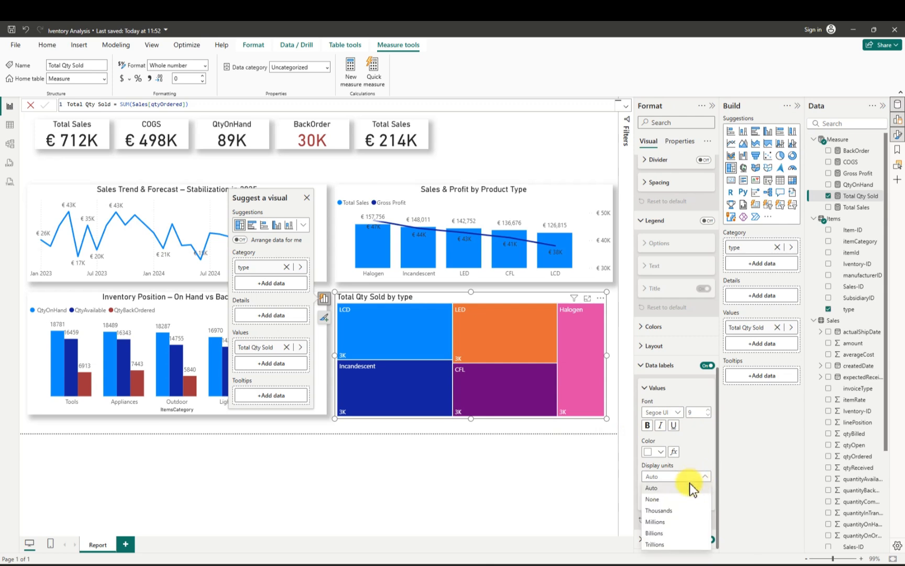
{"action": "left_click", "coordinate": [654, 499]}
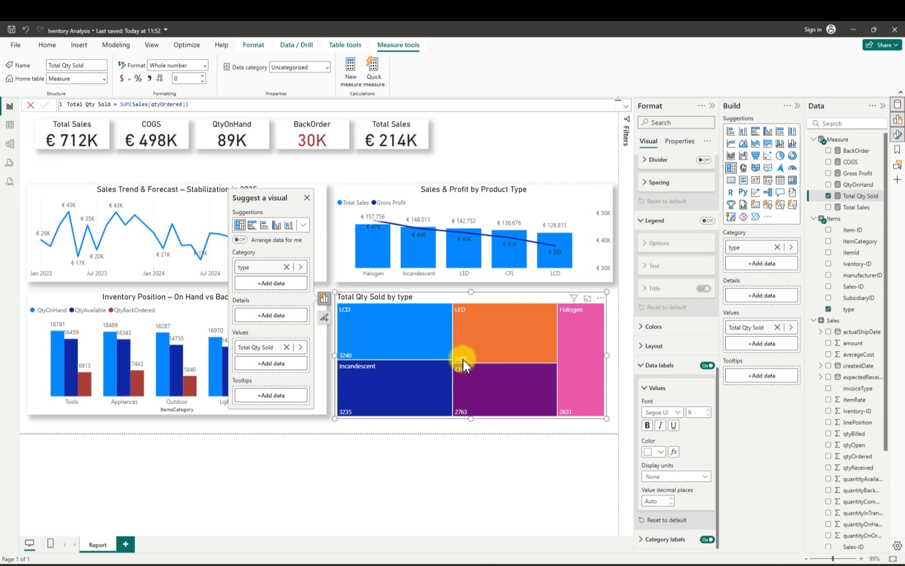
- Change the treemap's title to "Demand Concentration by Product Type" and center it
{"action": "mouse_move", "coordinate": [489, 335]}
{"action": "scroll", "coordinate": [719, 422], "scroll_direction": "up", "scroll_amount": 1}
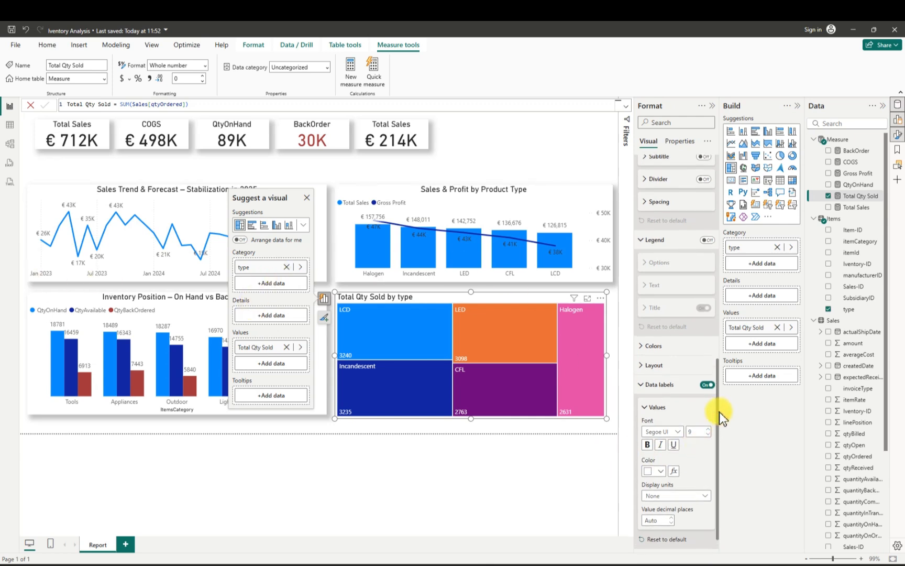
{"action": "left_click_drag", "start_coordinate": [719, 412], "coordinate": [707, 258]}
{"action": "left_click", "coordinate": [644, 320]}
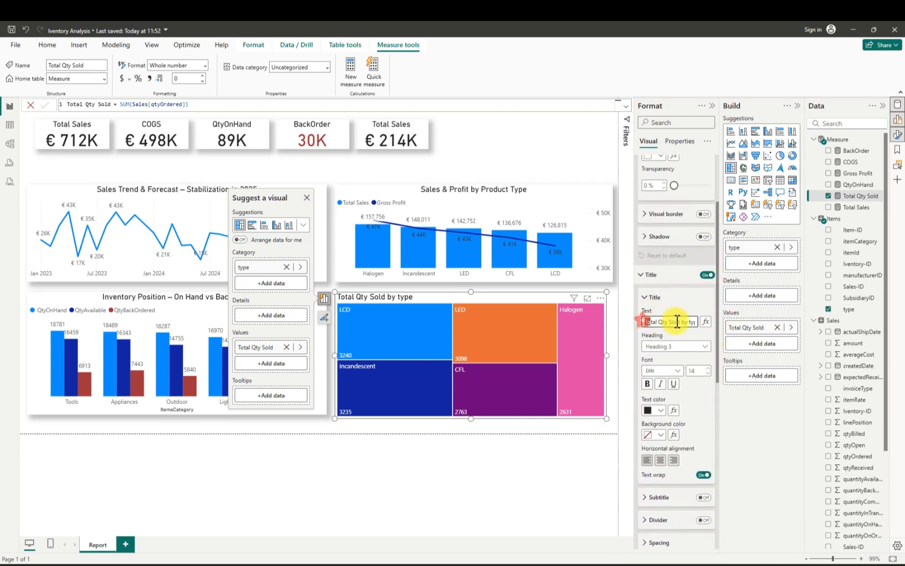
{"action": "left_click_drag", "start_coordinate": [678, 321], "coordinate": [699, 325]}
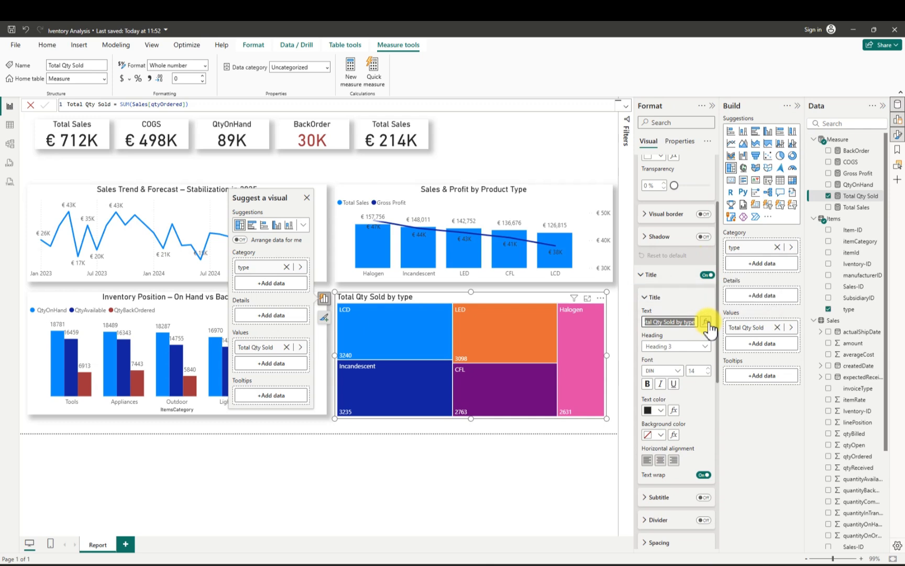
{"action": "key", "text": "ctrl+v"}
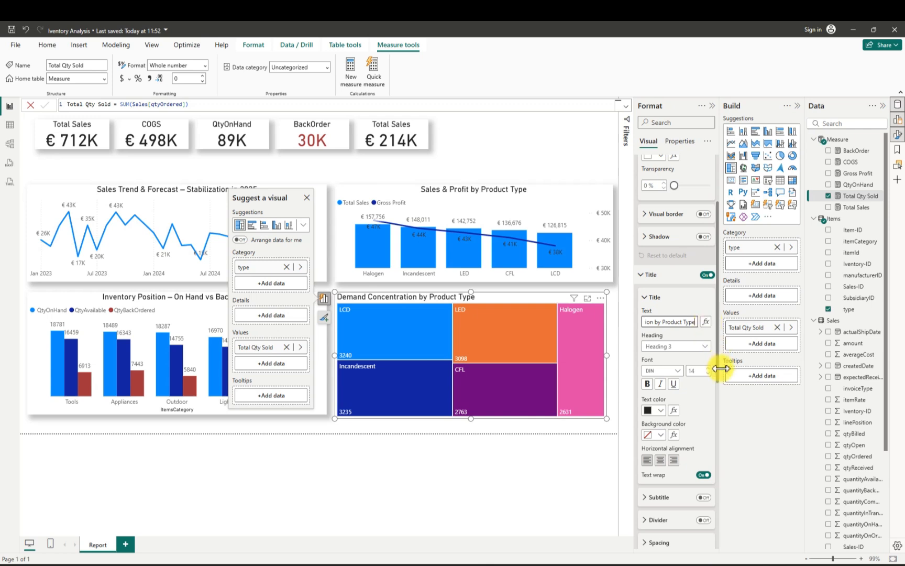
{"action": "left_click", "coordinate": [661, 460]}
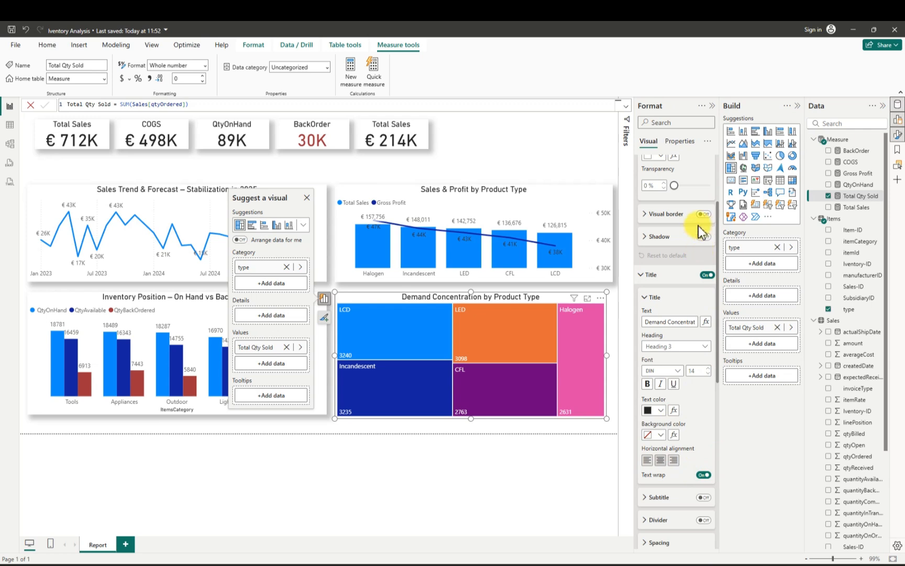
- Turn off the treemap's background and try to enable its shadow
{"action": "scroll", "coordinate": [694, 232], "scroll_direction": "up", "scroll_amount": 4}
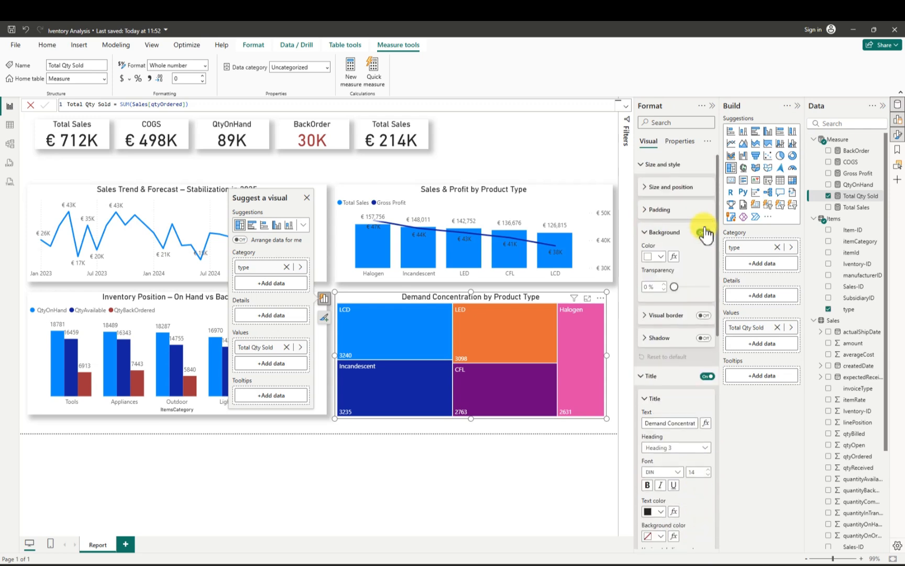
{"action": "left_click", "coordinate": [644, 188]}
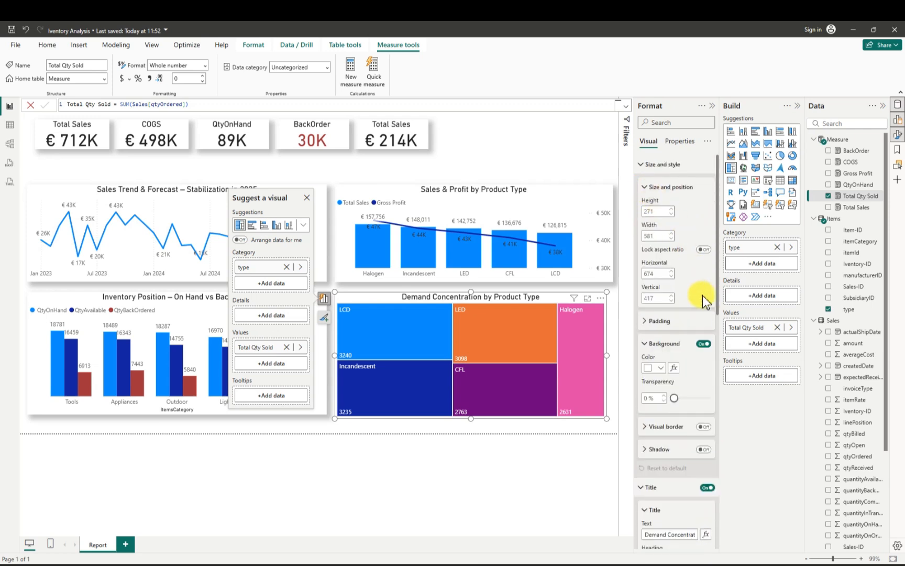
{"action": "left_click", "coordinate": [704, 344]}
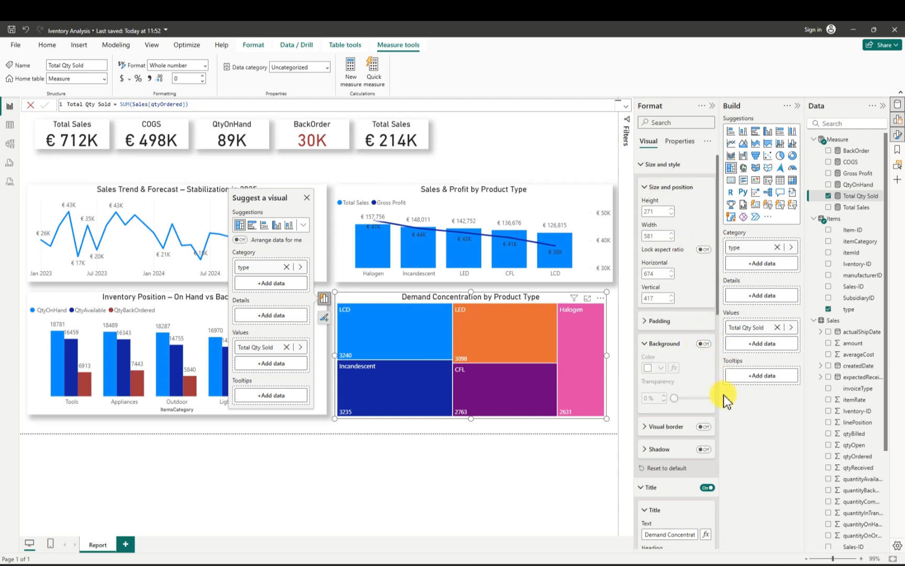
{"action": "left_click", "coordinate": [704, 449]}
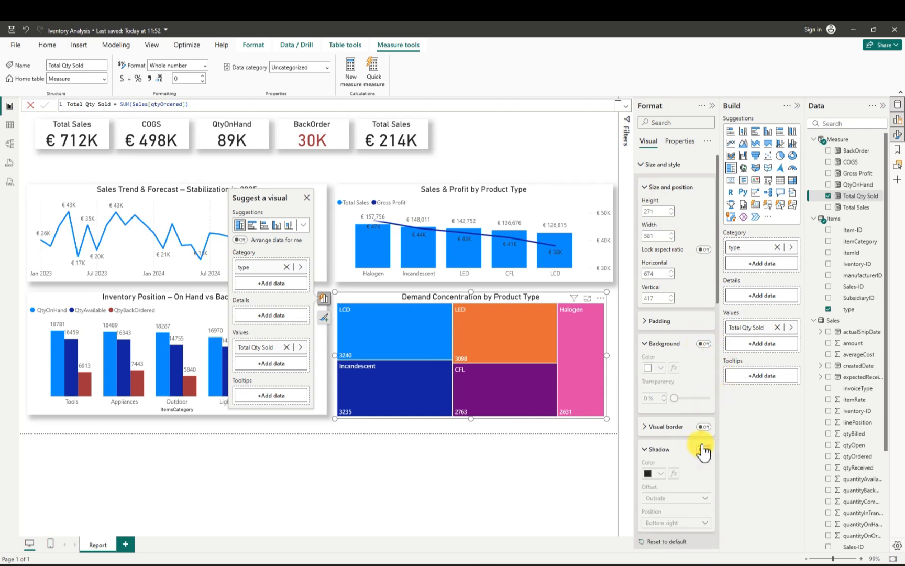
- Turn on the shadow of the Demand Concentration by Product Type treemap
{"action": "left_click", "coordinate": [552, 457]}
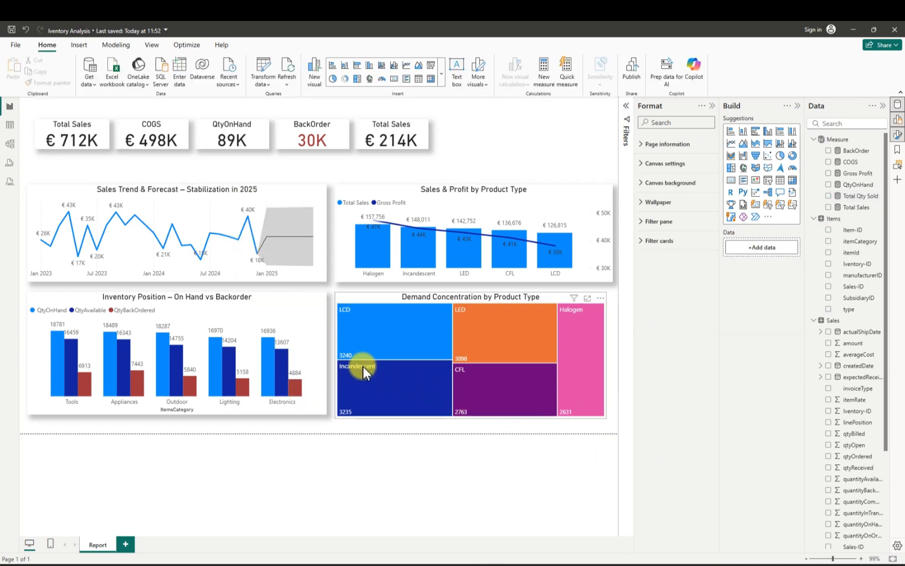
{"action": "left_click", "coordinate": [347, 292]}
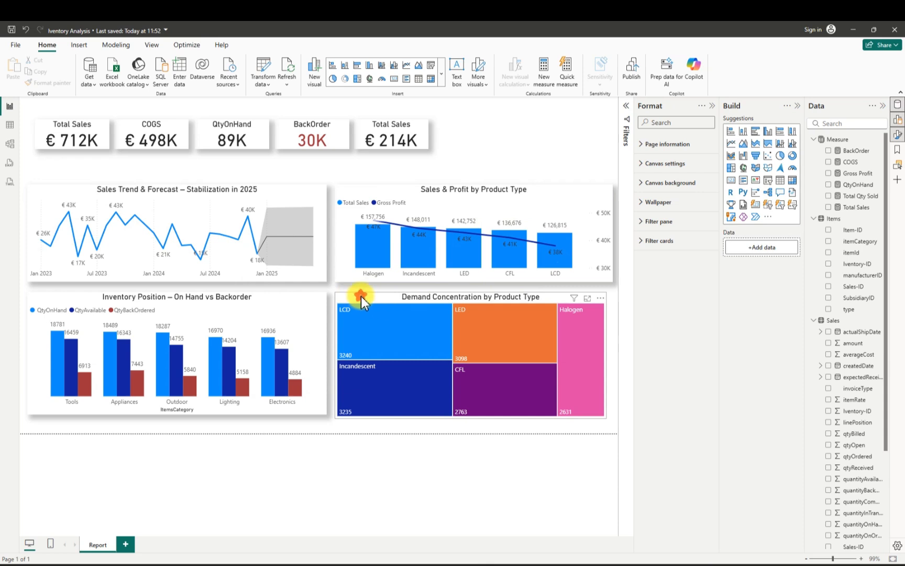
{"action": "left_click", "coordinate": [361, 295]}
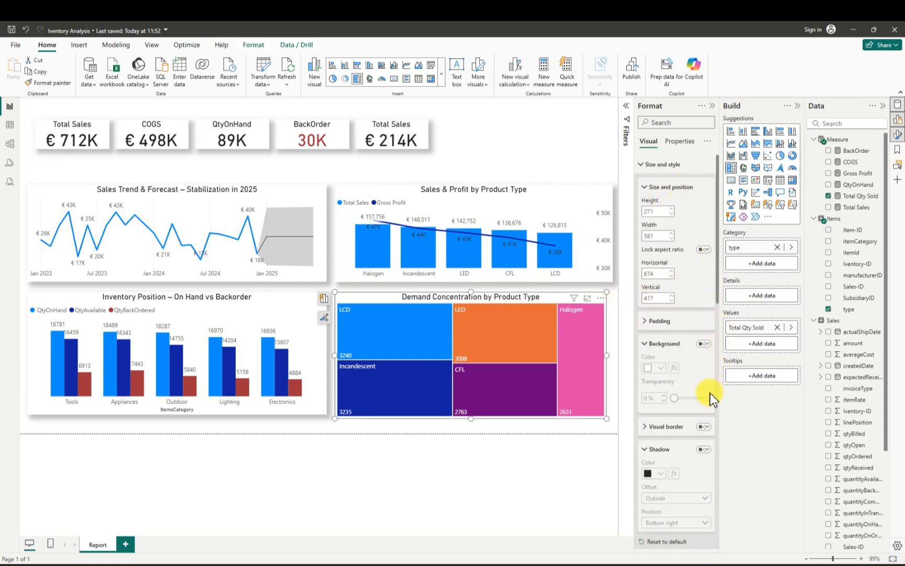
{"action": "left_click", "coordinate": [703, 449]}
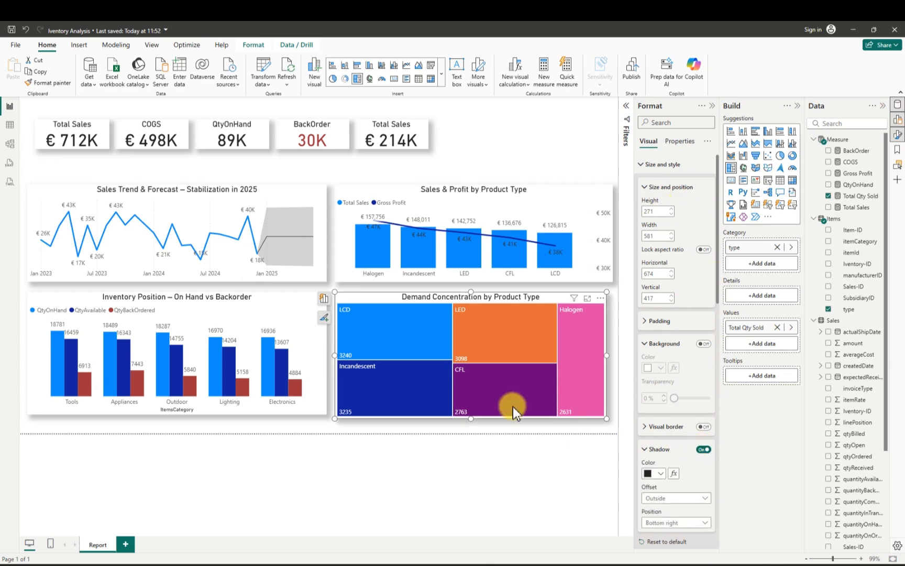
{"action": "left_click", "coordinate": [503, 150]}
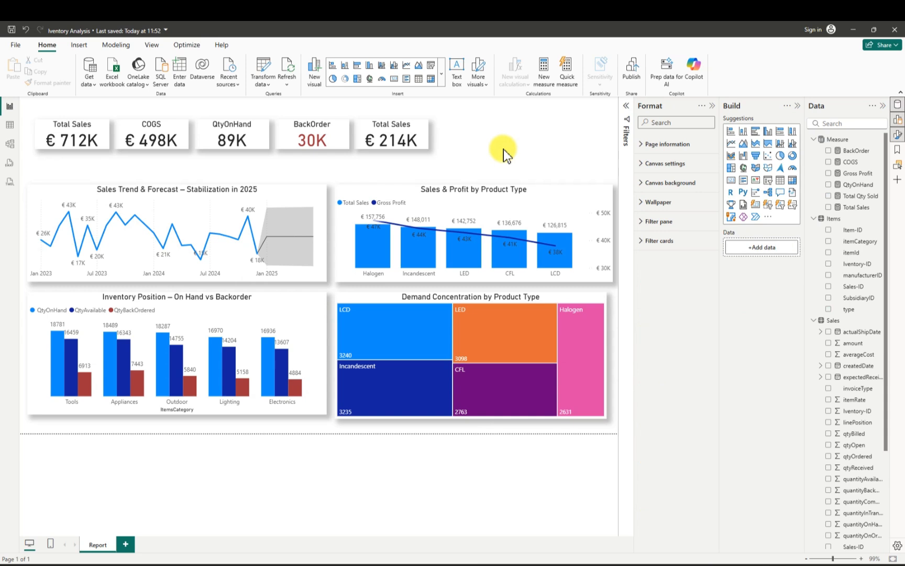
- Narrow the Sales & Profit by Product Type chart to a width of 581 and set its title background color to #71C9EB
{"action": "left_click", "coordinate": [611, 238]}
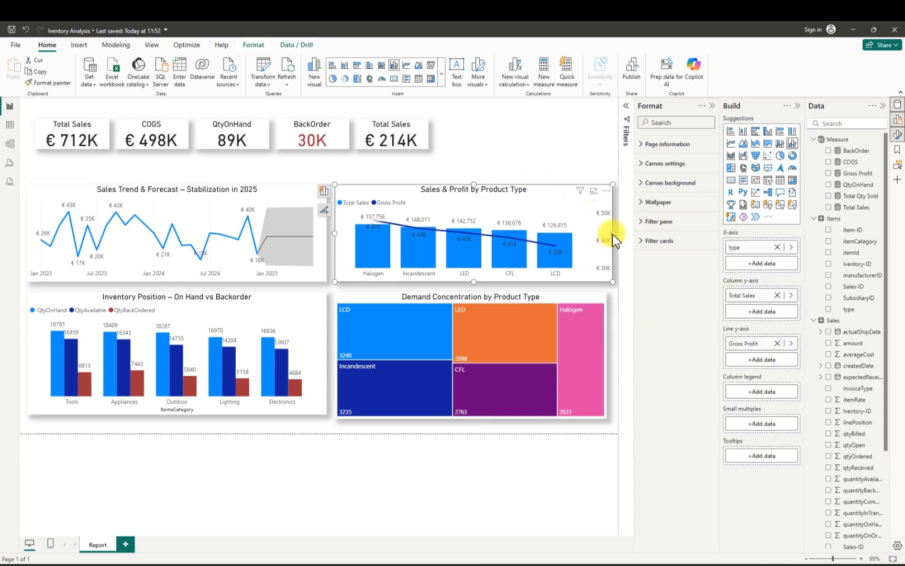
{"action": "left_click_drag", "start_coordinate": [613, 239], "coordinate": [607, 241]}
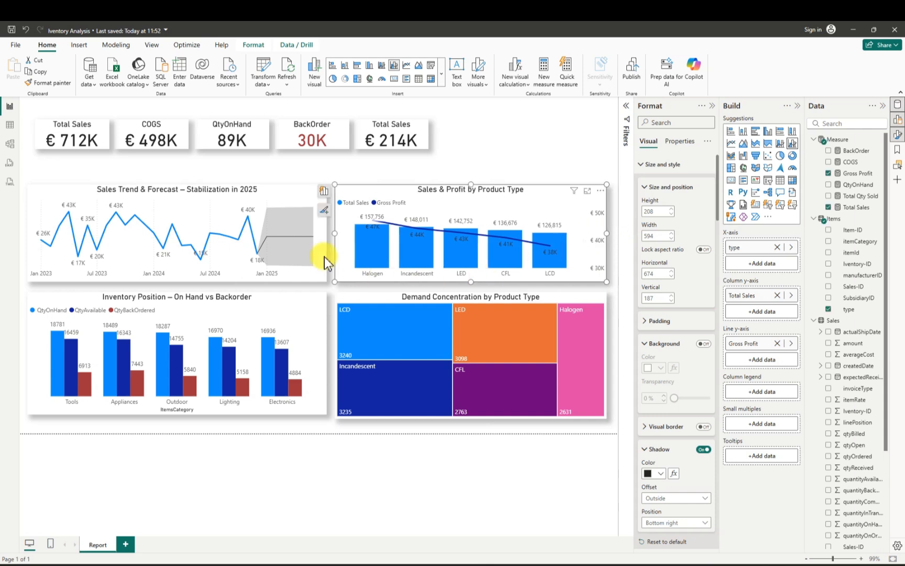
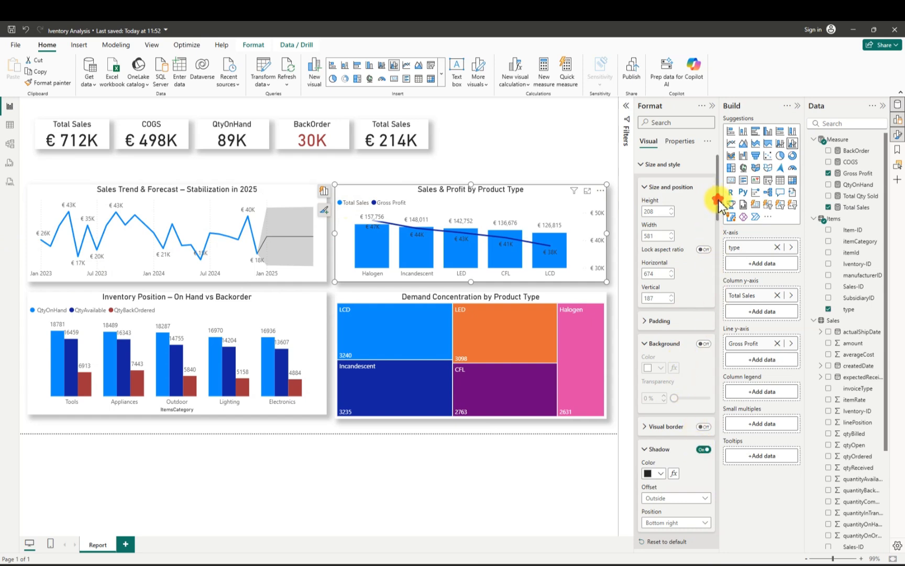
{"action": "left_click_drag", "start_coordinate": [717, 200], "coordinate": [721, 270]}
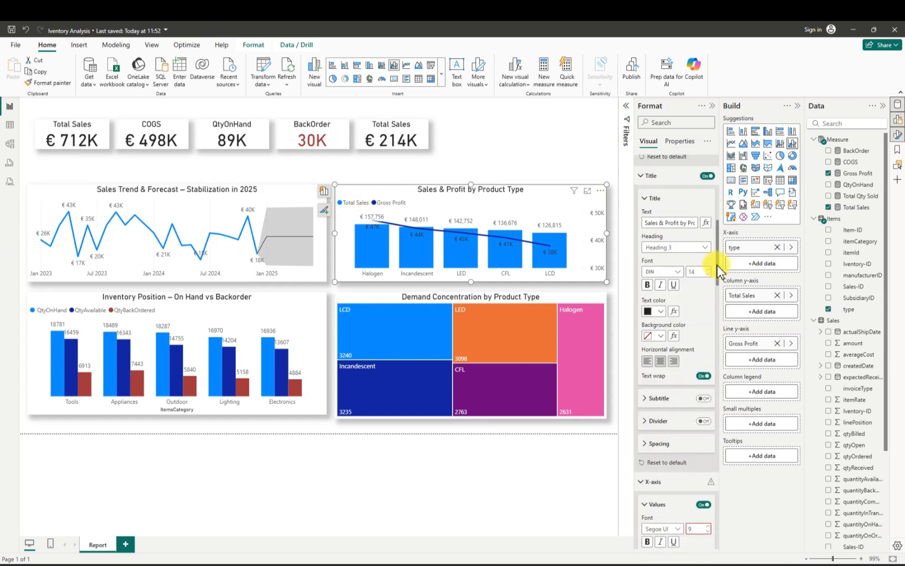
{"action": "left_click", "coordinate": [660, 336]}
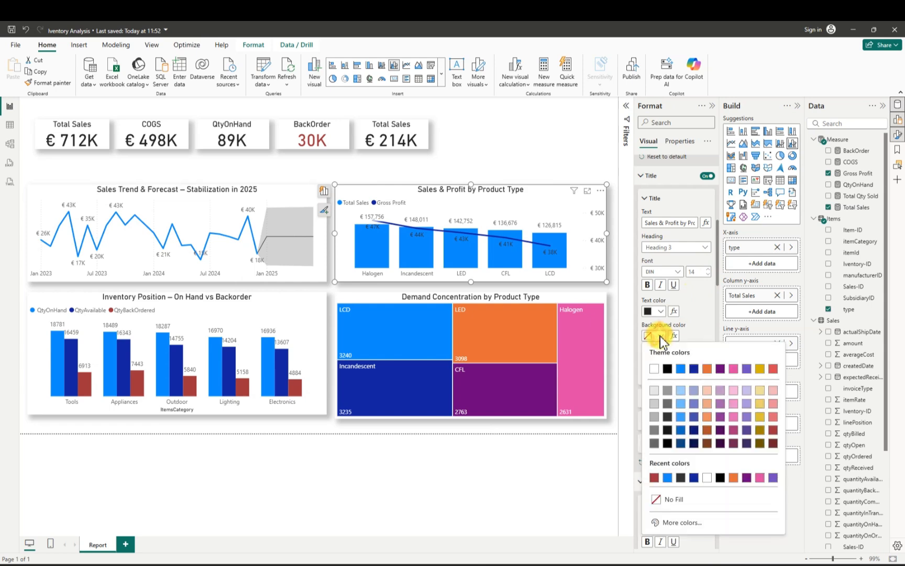
{"action": "left_click", "coordinate": [679, 523]}
{"action": "key", "text": "BackSpace"}
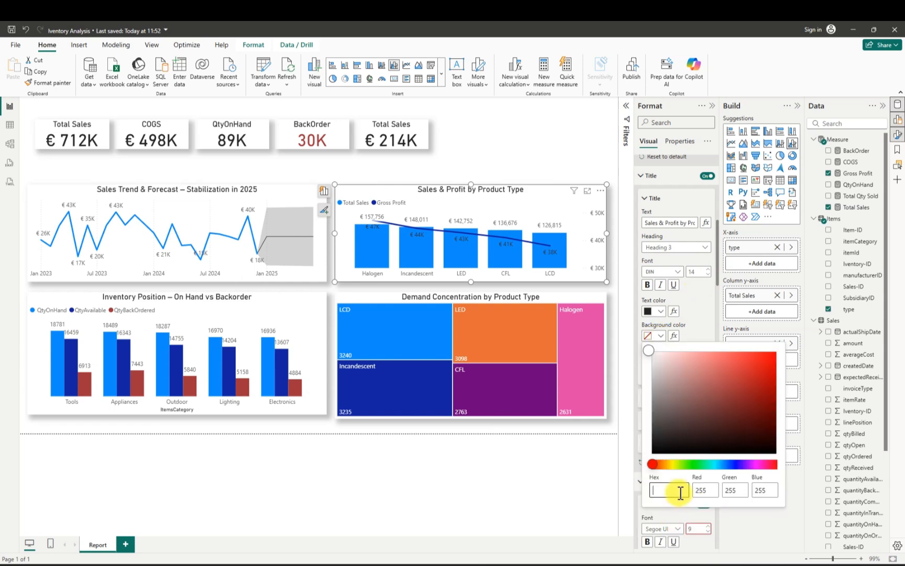
{"action": "type", "text": "#71C9EB"}
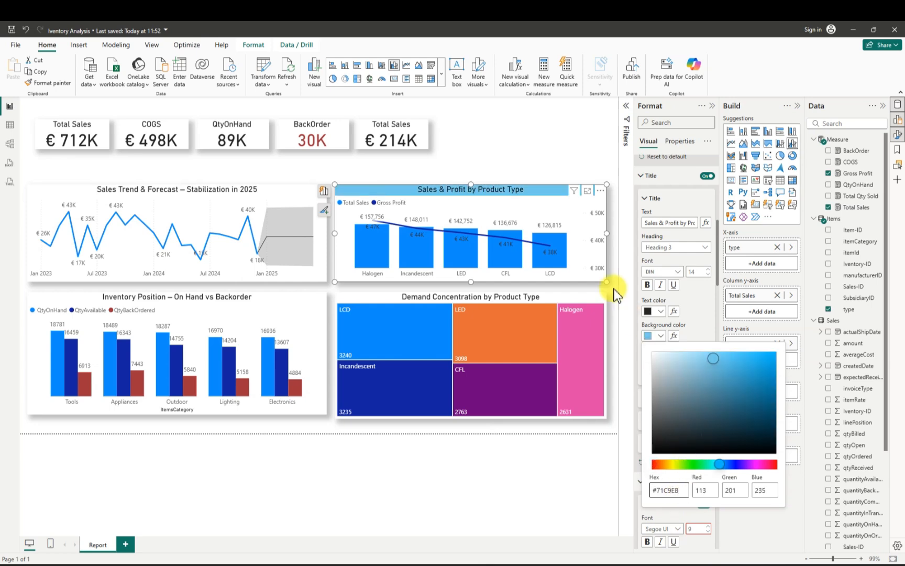
{"action": "left_click", "coordinate": [583, 160]}
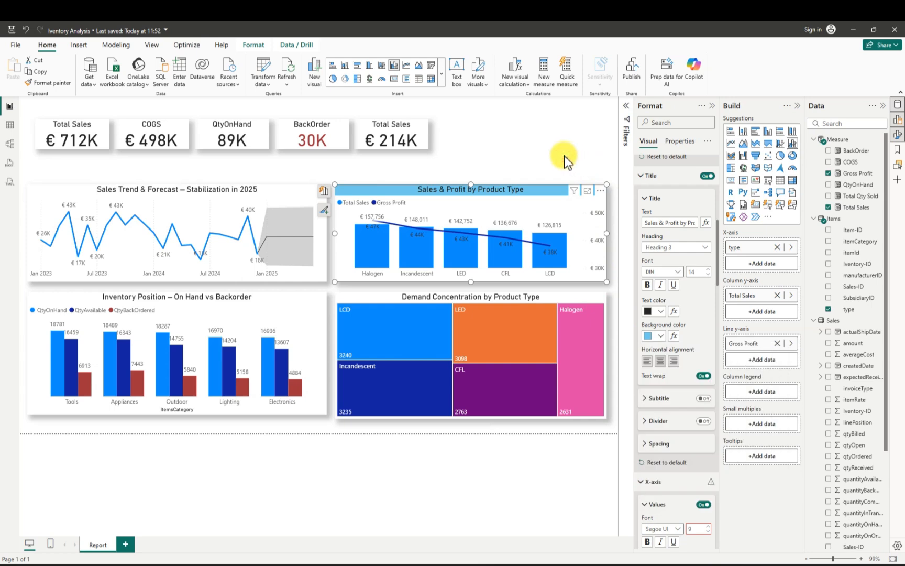
{"action": "left_click", "coordinate": [564, 155]}
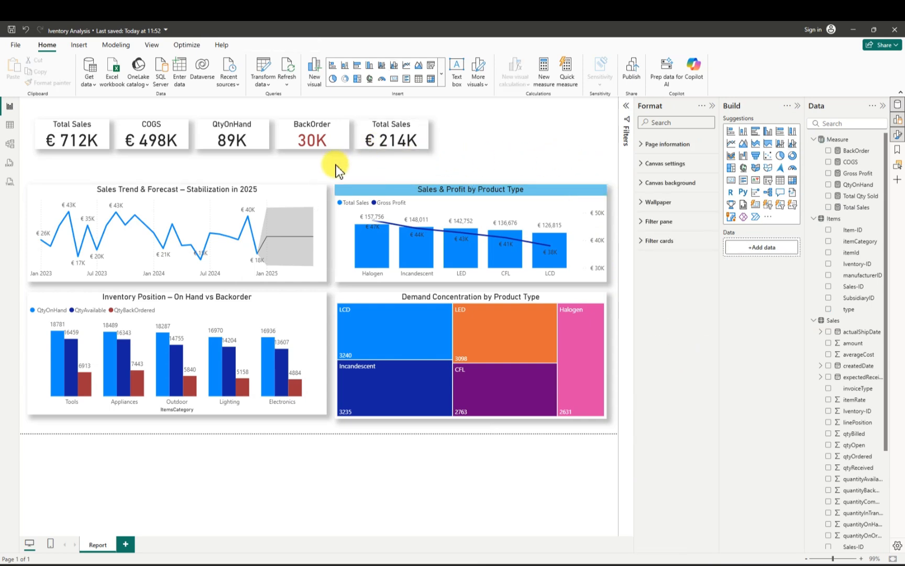
- Set the title background color of the Demand Concentration by Product Type treemap to #71C9EB
{"action": "left_click", "coordinate": [356, 294]}
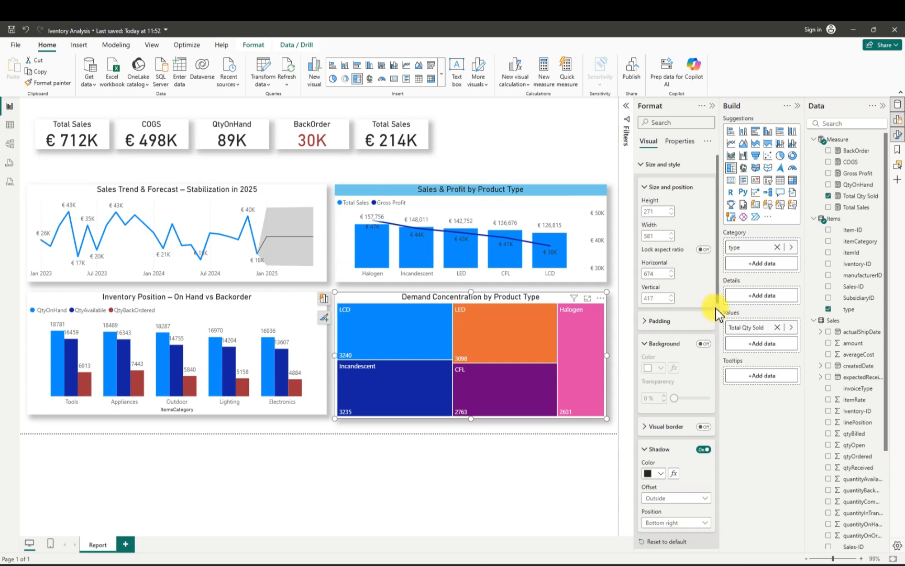
{"action": "left_click_drag", "start_coordinate": [717, 298], "coordinate": [730, 432]}
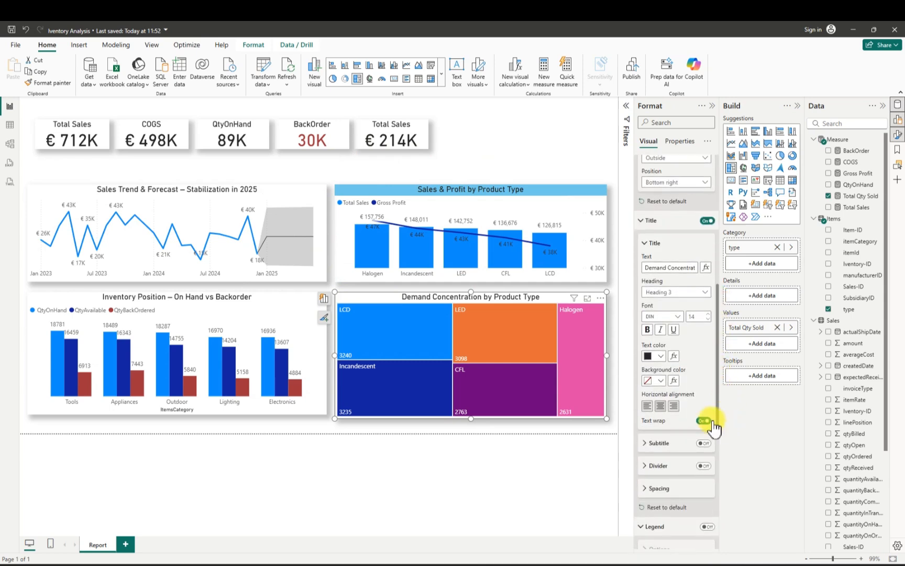
{"action": "left_click", "coordinate": [661, 381]}
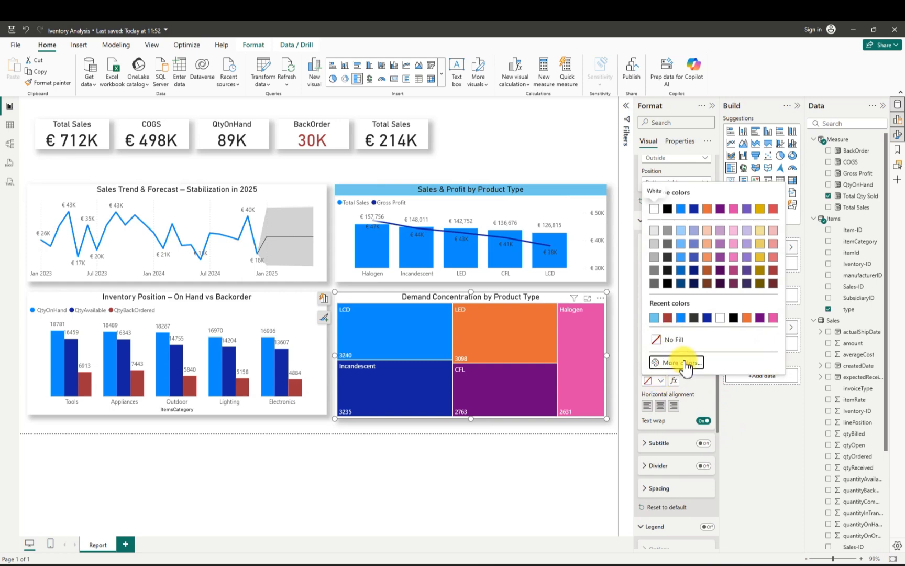
{"action": "left_click", "coordinate": [683, 363]}
{"action": "key", "text": "BackSpace"}
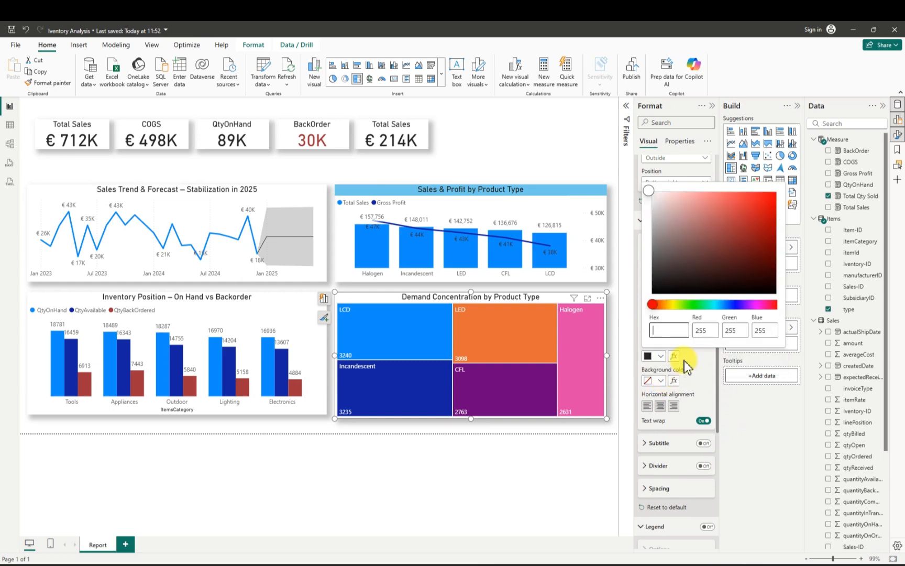
{"action": "type", "text": "#71C9E8"}
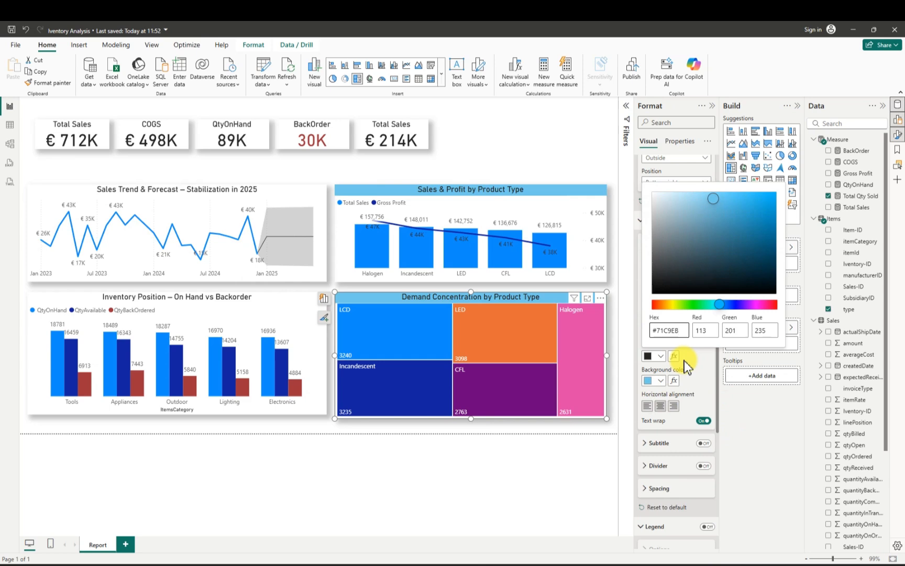
- Set the title background color of the Sales Trend & Forecast line chart to #71C9EB
{"action": "left_click", "coordinate": [62, 194]}
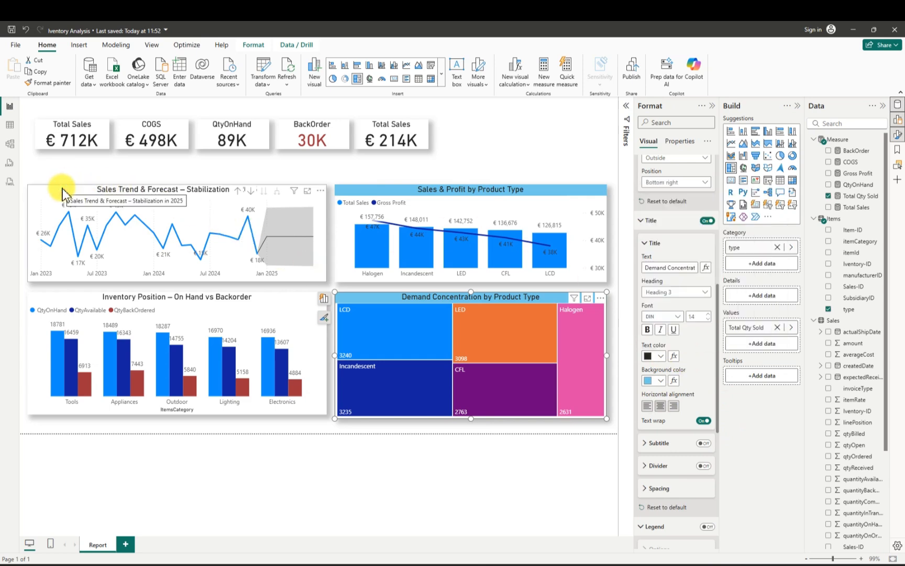
{"action": "left_click", "coordinate": [65, 189]}
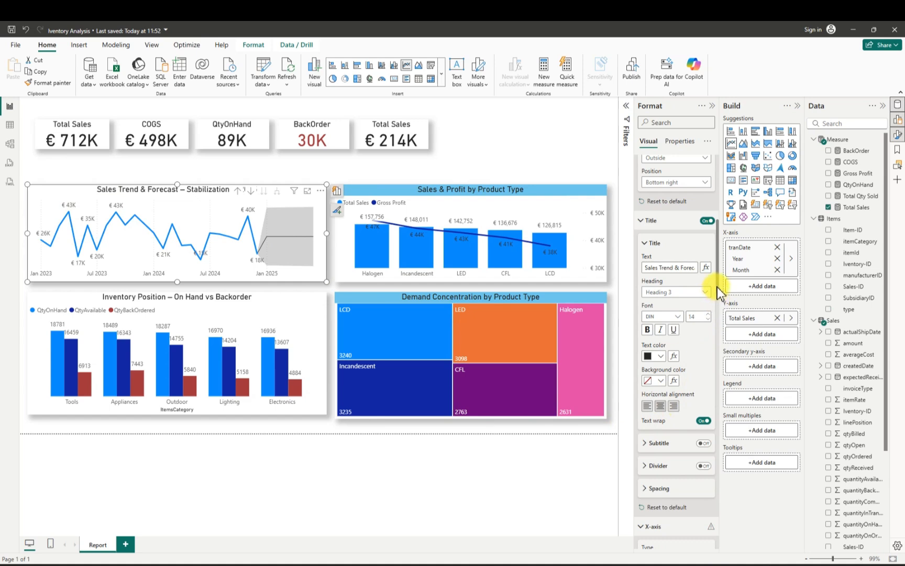
{"action": "scroll", "coordinate": [719, 291], "scroll_direction": "down", "scroll_amount": 3}
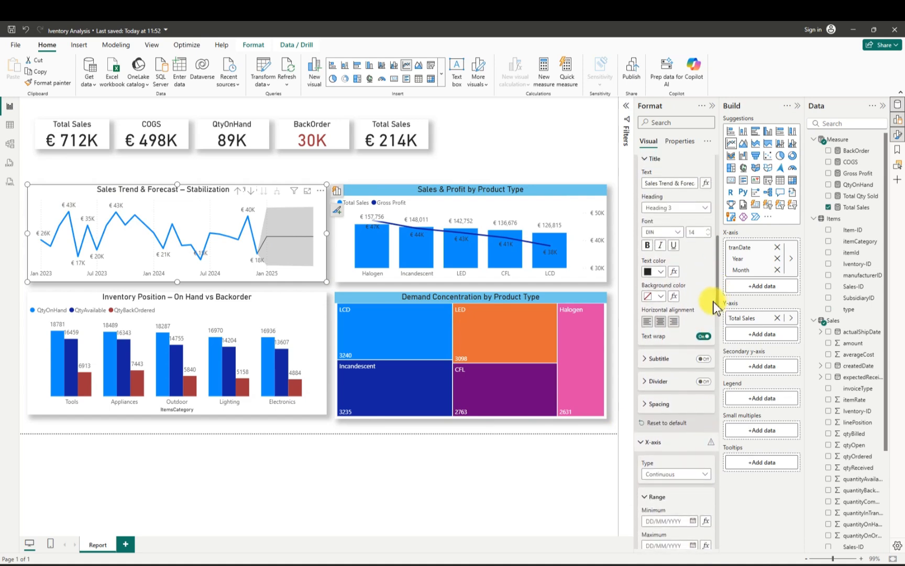
{"action": "left_click", "coordinate": [661, 306]}
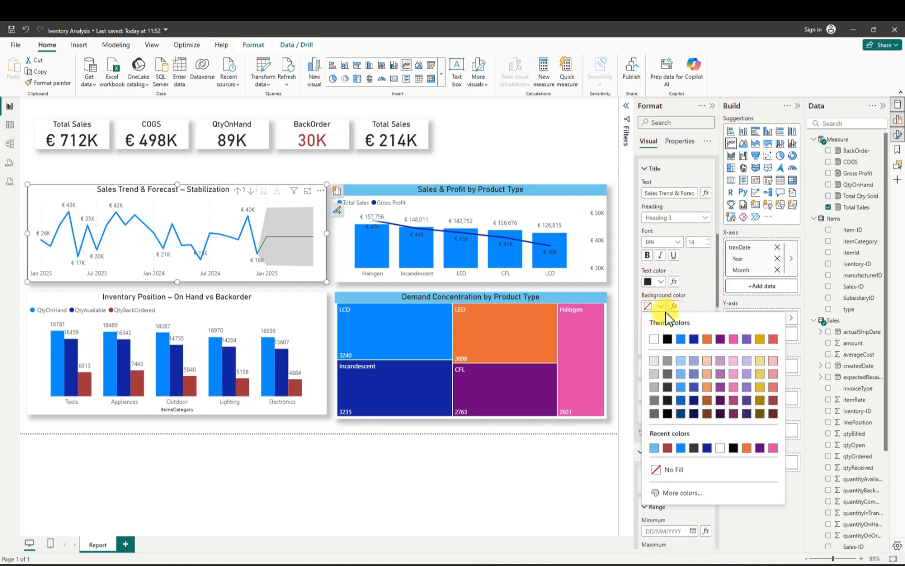
{"action": "left_click", "coordinate": [681, 493]}
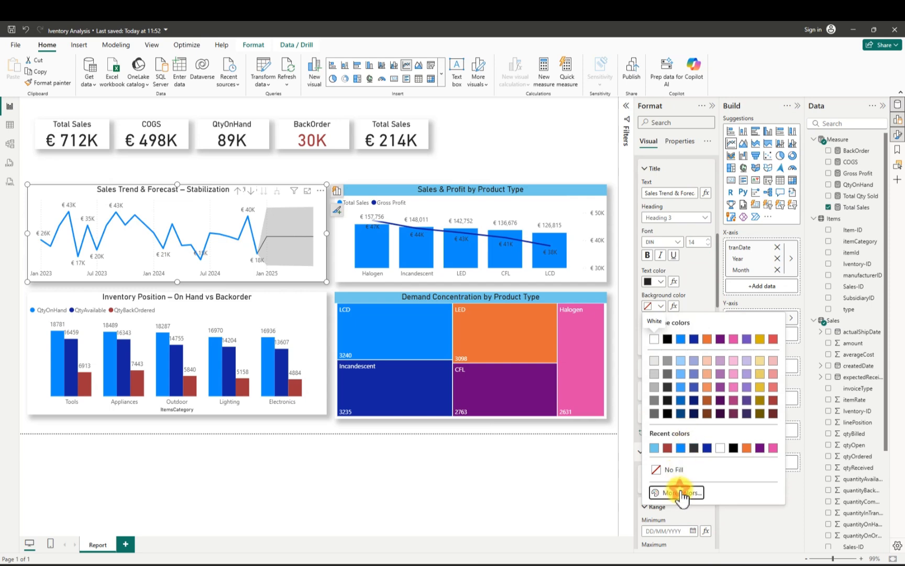
{"action": "key", "text": "BackSpace"}
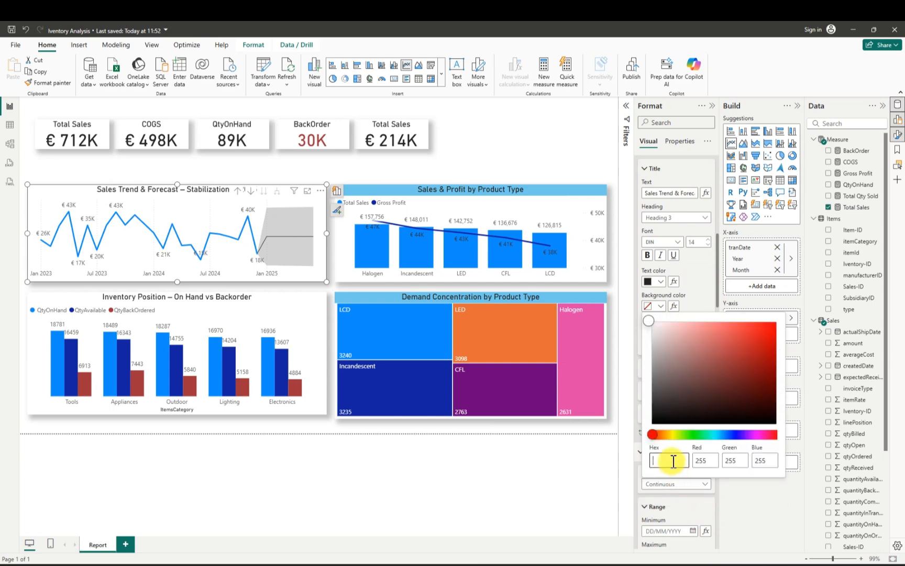
{"action": "type", "text": "#71C9EB"}
{"action": "key", "text": "Return"}
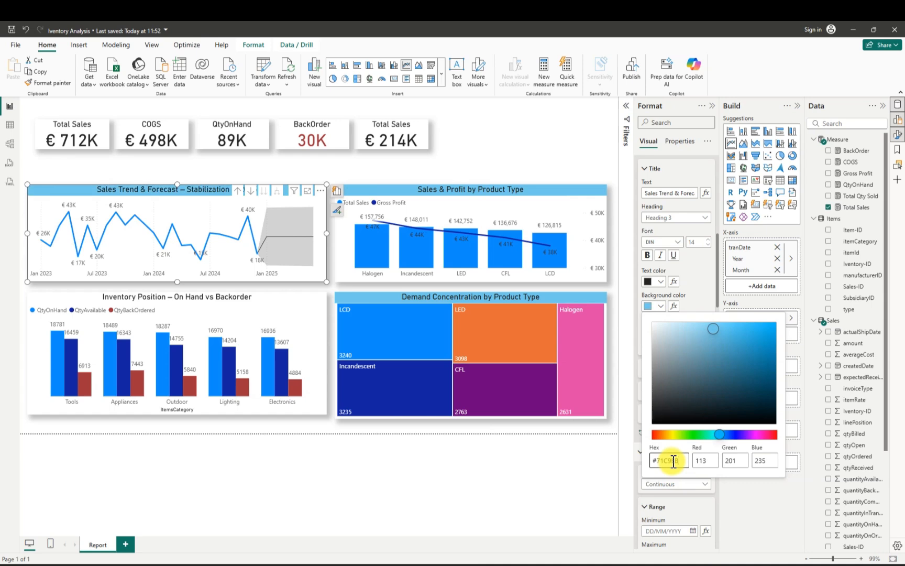
- Set the title background color of the Inventory Position – On Hand vs Backorder chart to #71C9EB
{"action": "left_click", "coordinate": [78, 300]}
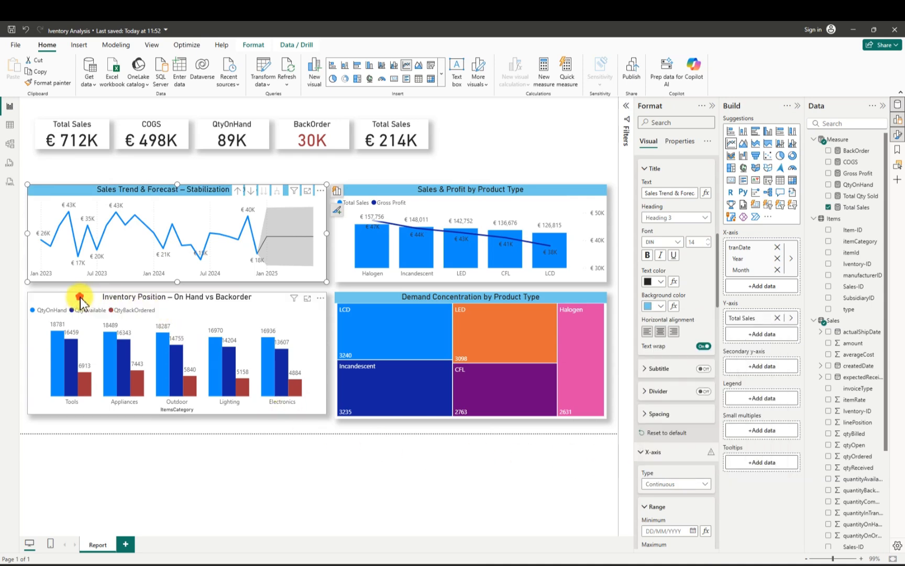
{"action": "left_click", "coordinate": [80, 302]}
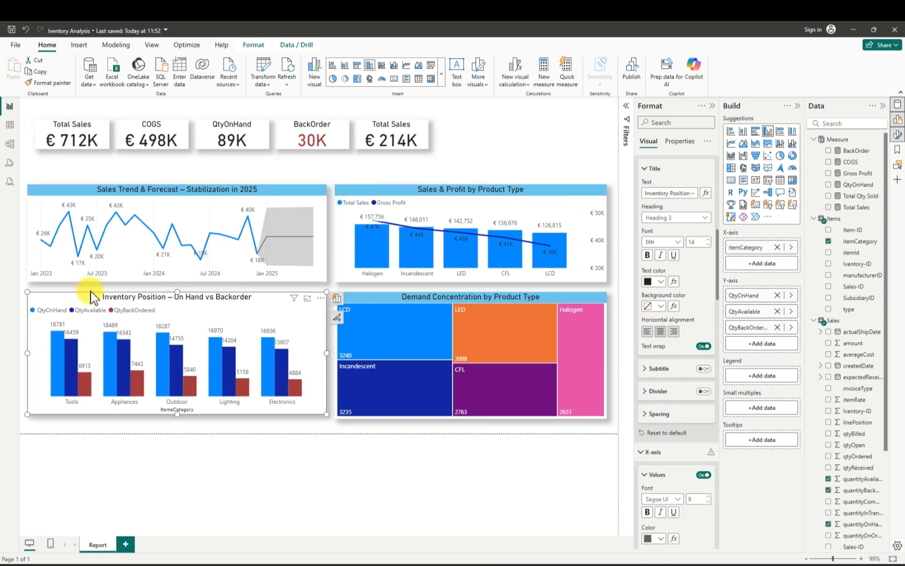
{"action": "left_click", "coordinate": [661, 306]}
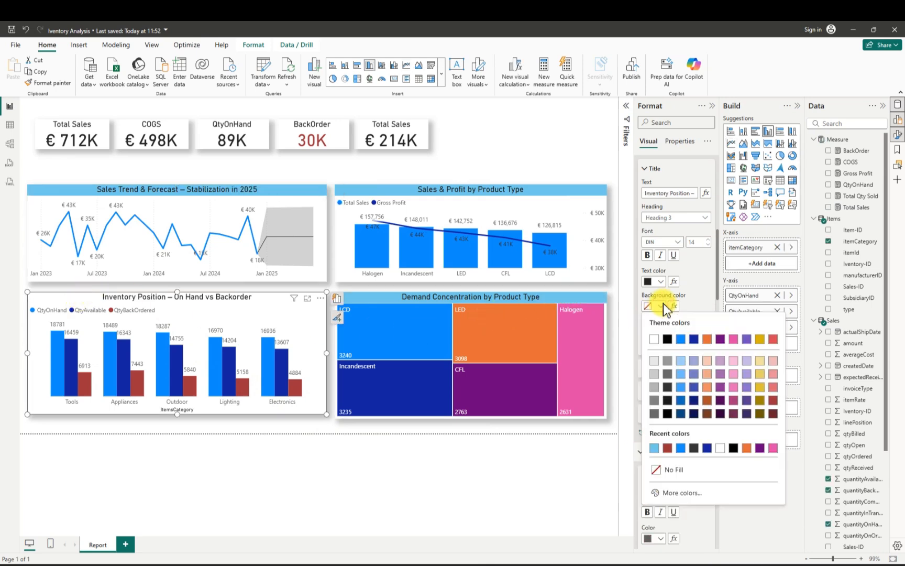
{"action": "left_click", "coordinate": [676, 492]}
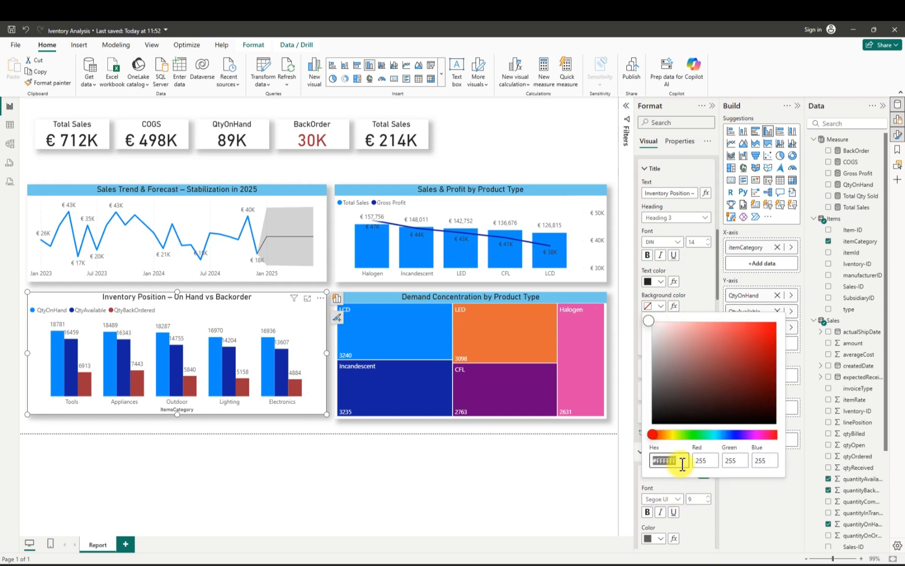
{"action": "key", "text": "BackSpace"}
{"action": "type", "text": "#71C9EB"}
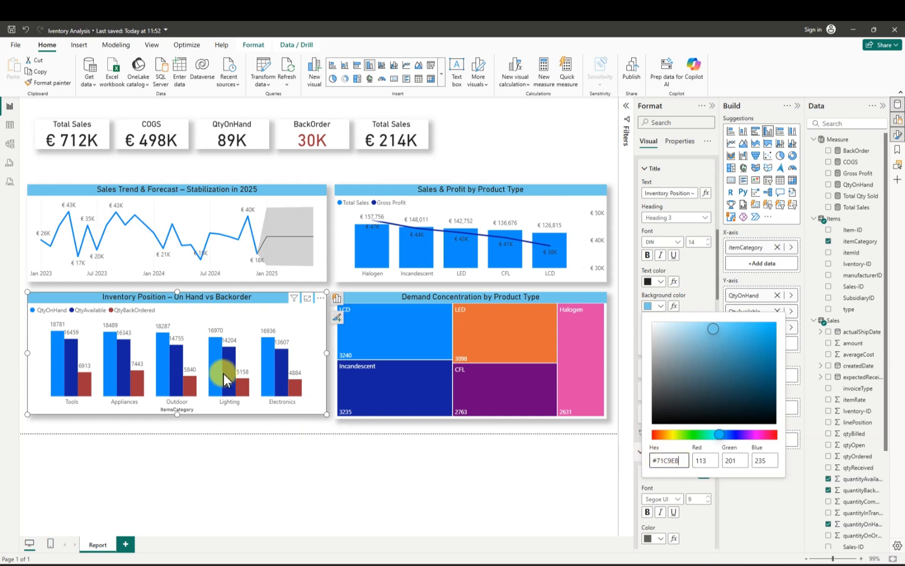
- Set the title background color of all five KPI cards to #71C9EB in one go and save the report
{"action": "left_click", "coordinate": [52, 121]}
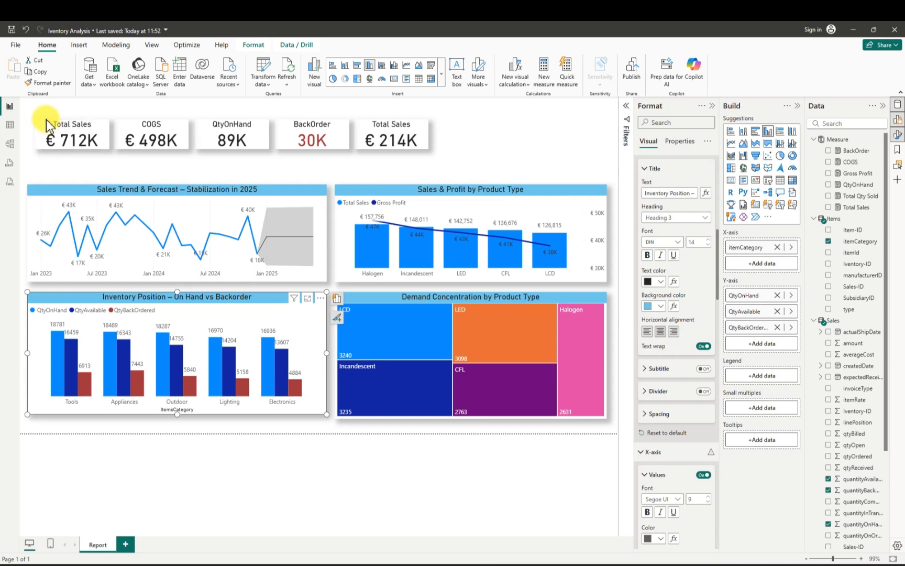
{"action": "left_click", "coordinate": [45, 126]}
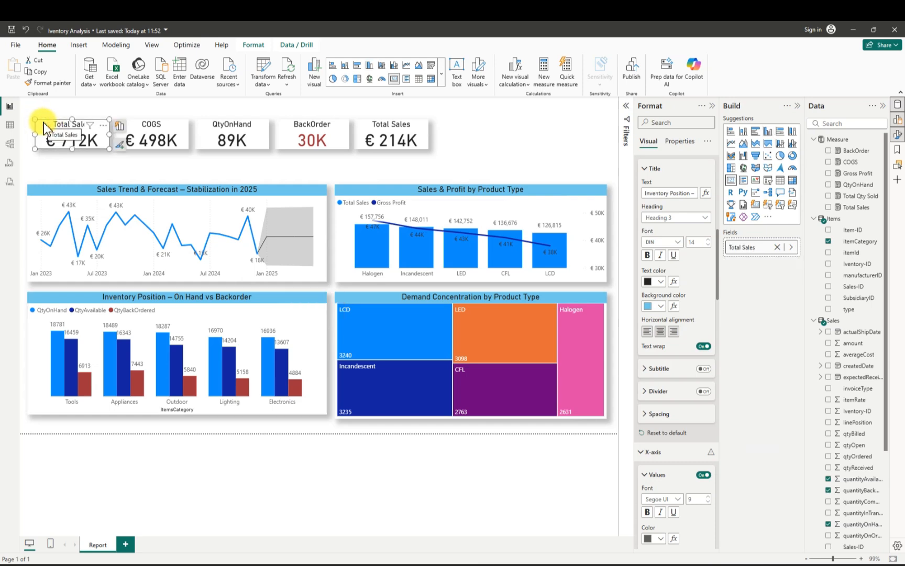
{"action": "left_click", "coordinate": [137, 125], "text": "ctrl"}
{"action": "left_click", "coordinate": [207, 121], "text": "ctrl"}
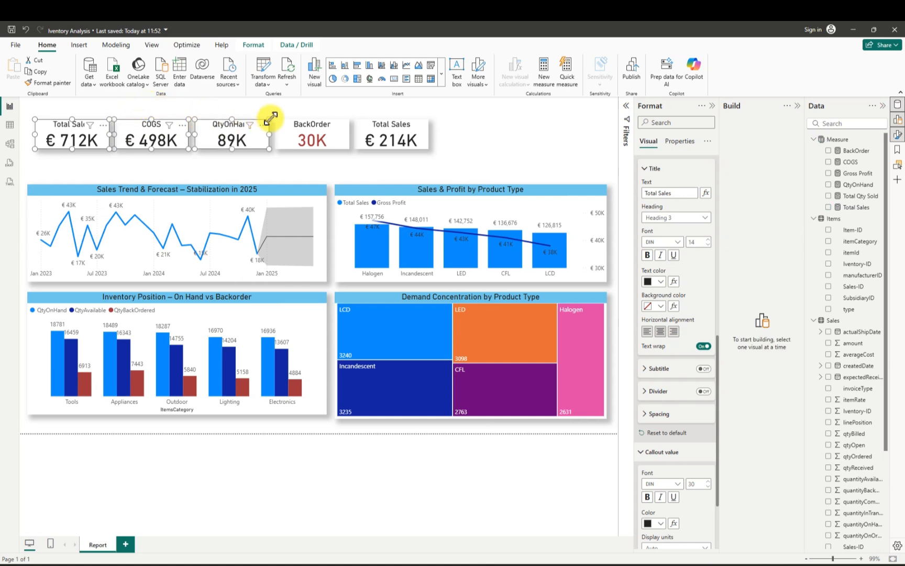
{"action": "left_click", "coordinate": [280, 120], "text": "ctrl"}
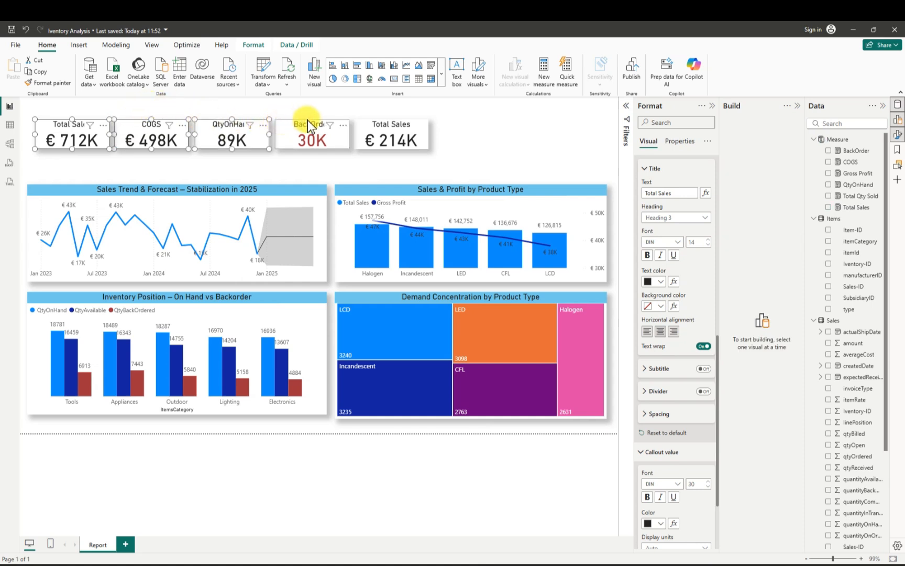
{"action": "left_click", "coordinate": [364, 125], "text": "ctrl"}
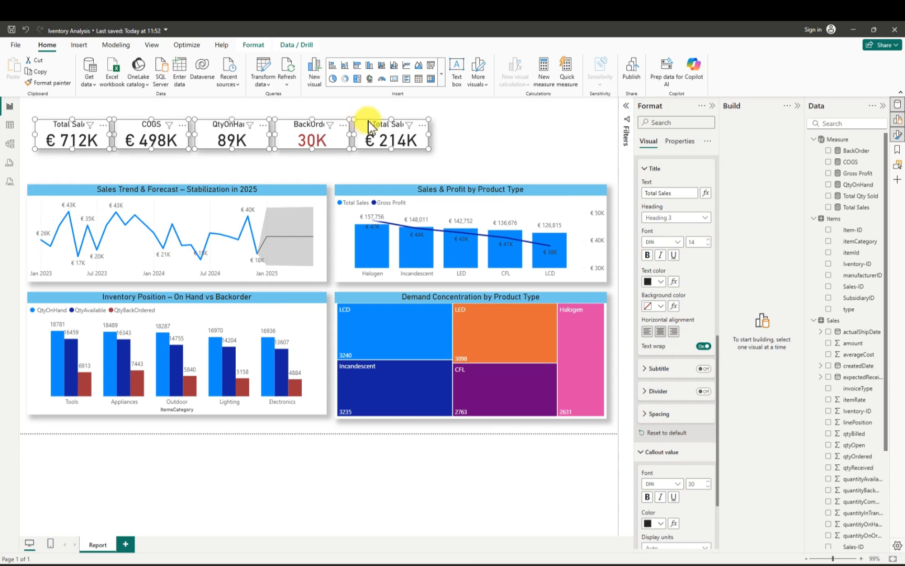
{"action": "left_click", "coordinate": [661, 306]}
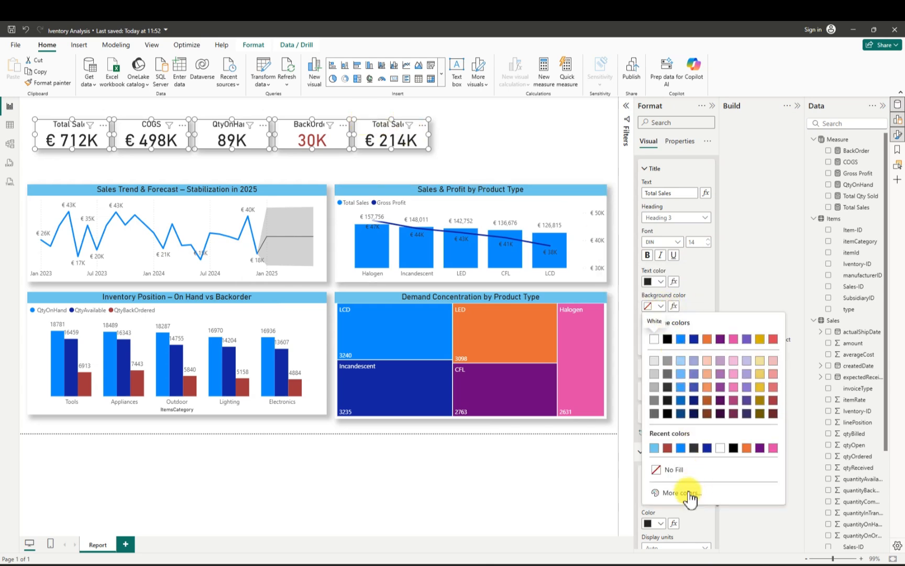
{"action": "left_click", "coordinate": [681, 493]}
{"action": "left_click", "coordinate": [679, 460]}
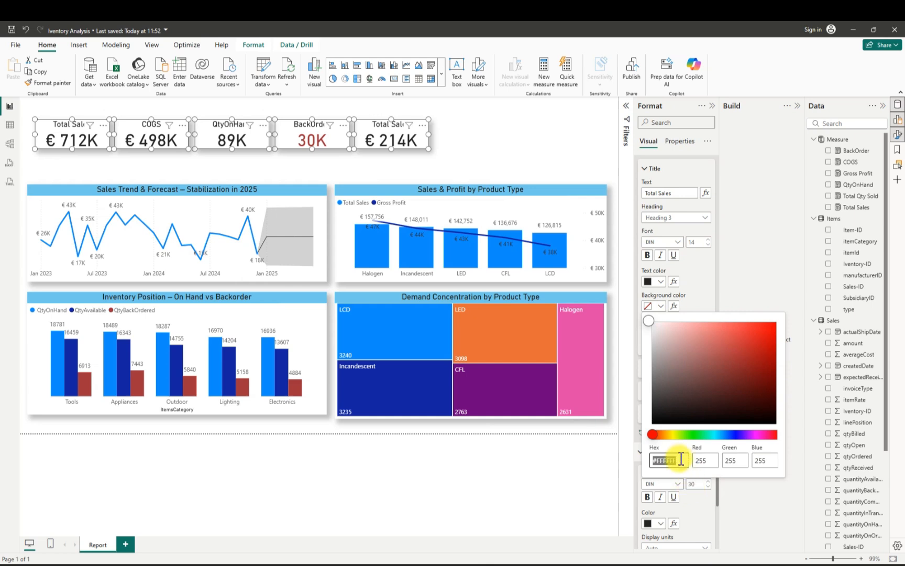
{"action": "key", "text": "BackSpace"}
{"action": "type", "text": "#71C9EB"}
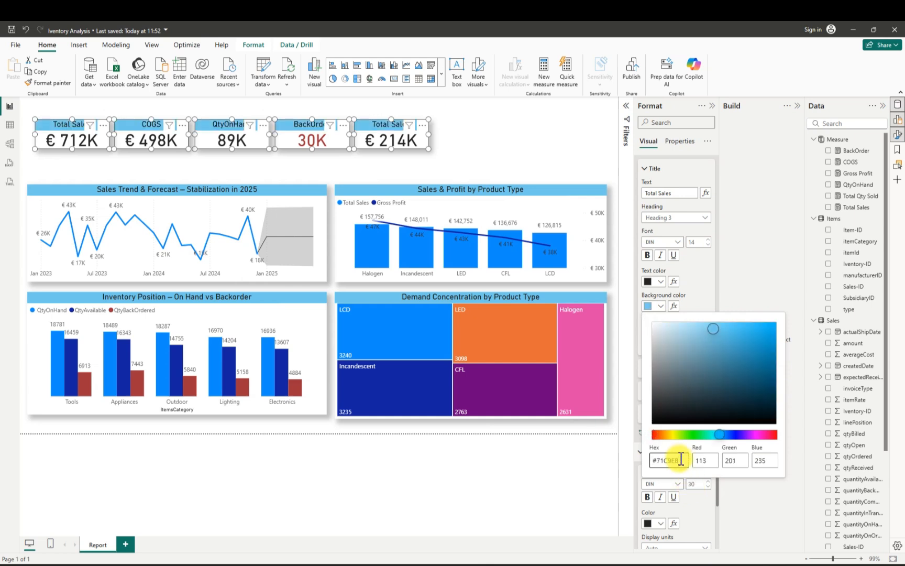
{"action": "left_click", "coordinate": [521, 148]}
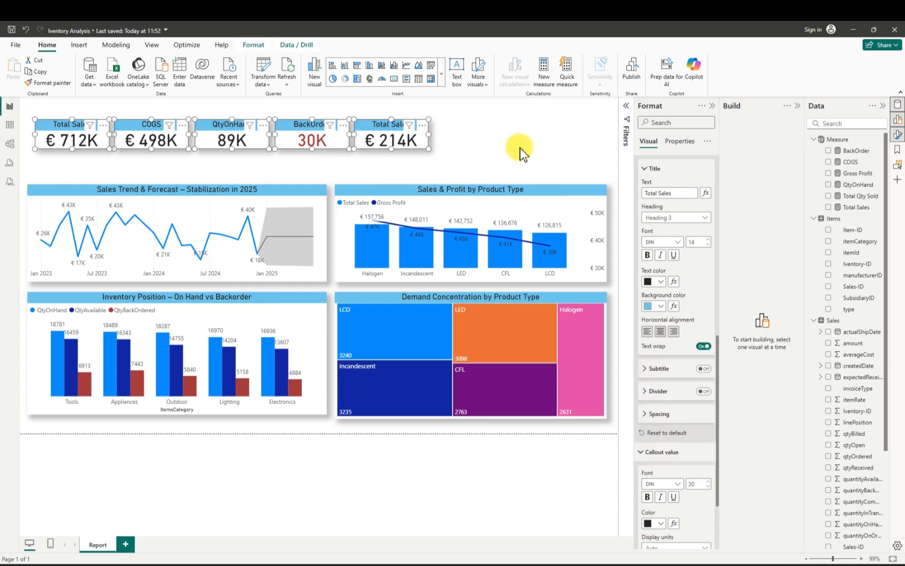
{"action": "left_click", "coordinate": [506, 151]}
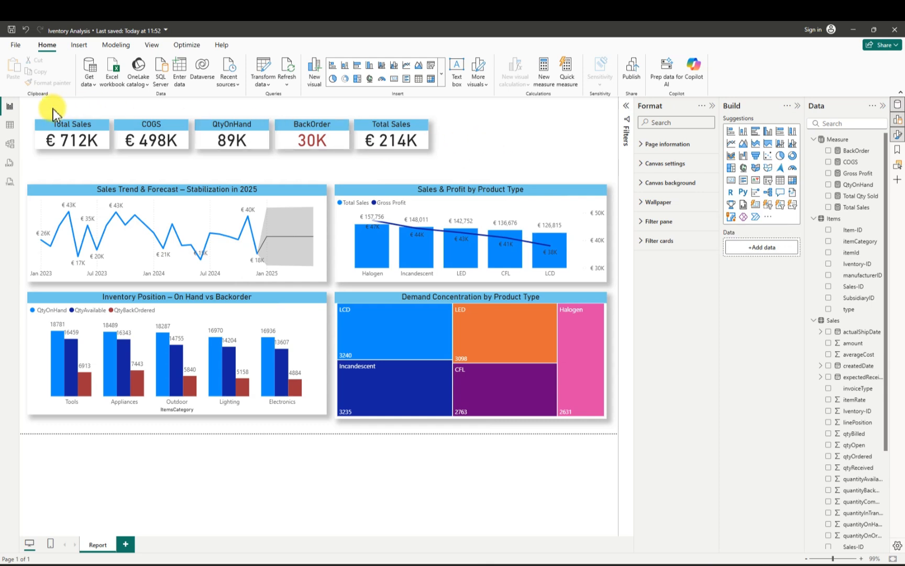
{"action": "left_click", "coordinate": [11, 31]}
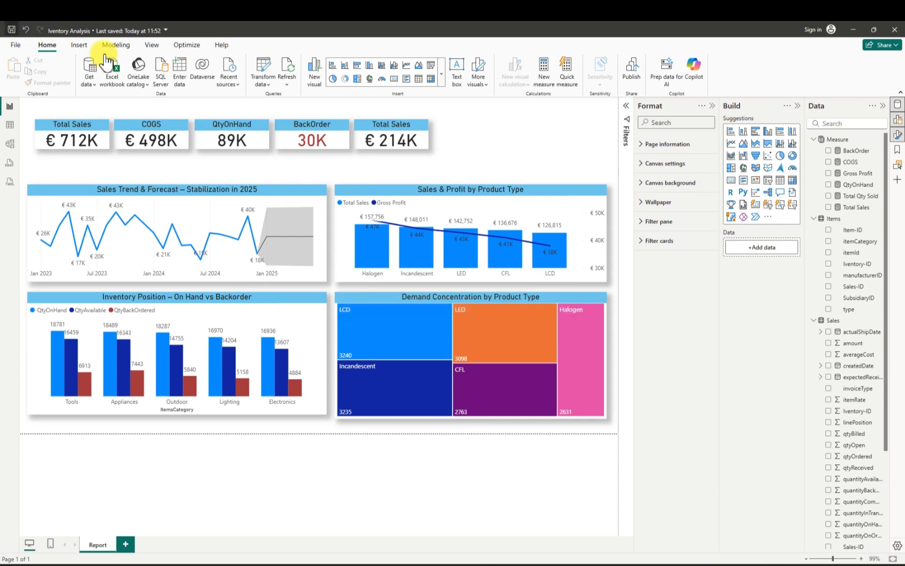
- Move the five KPI cards down into an evenly spaced row just above the charts, starting at the Sales Trend chart's left edge
{"action": "left_click", "coordinate": [711, 106]}
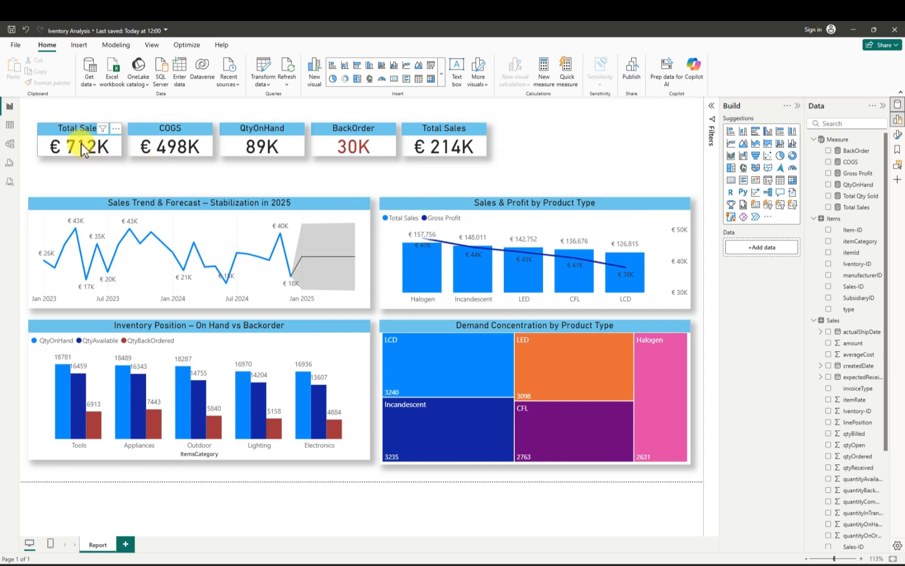
{"action": "left_click", "coordinate": [50, 129]}
{"action": "left_click_drag", "start_coordinate": [47, 139], "coordinate": [43, 149]}
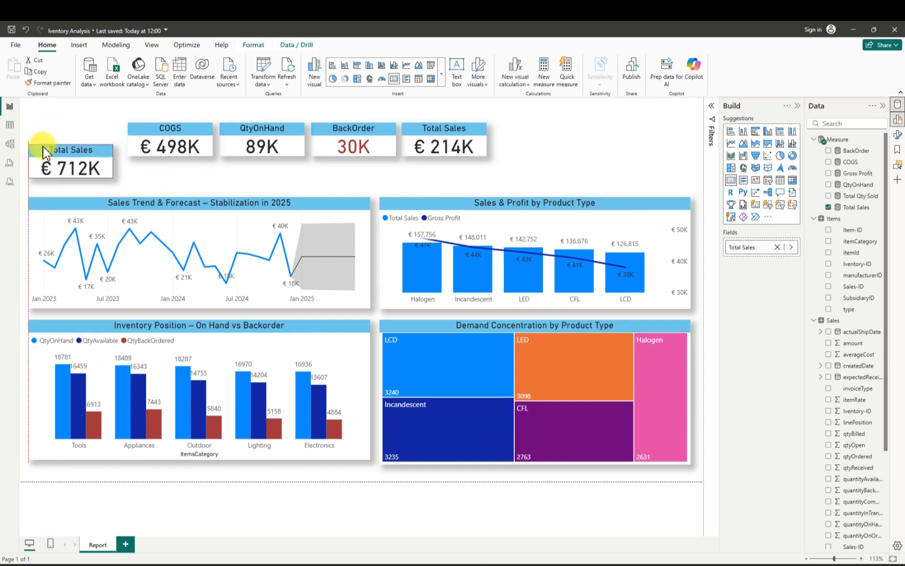
{"action": "left_click_drag", "start_coordinate": [125, 127], "coordinate": [127, 150]}
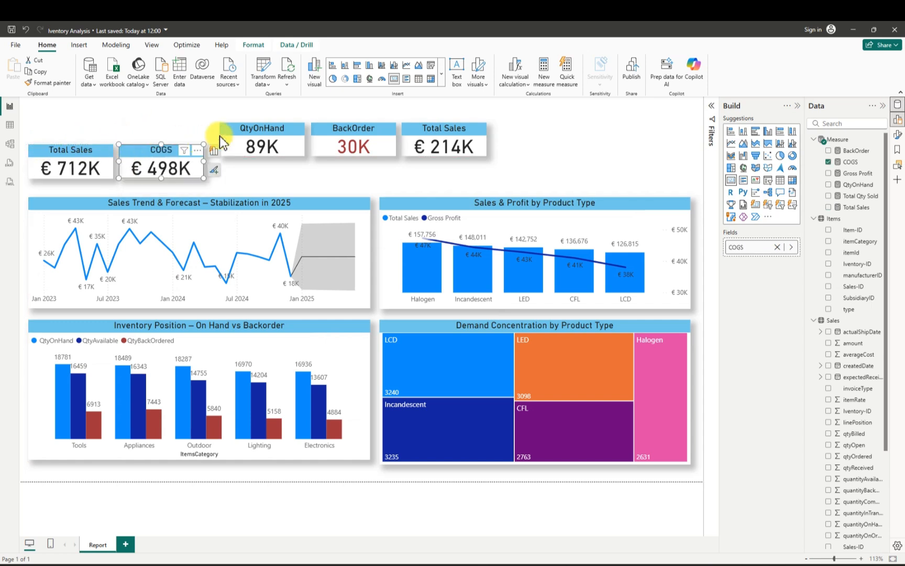
{"action": "left_click_drag", "start_coordinate": [223, 131], "coordinate": [214, 153]}
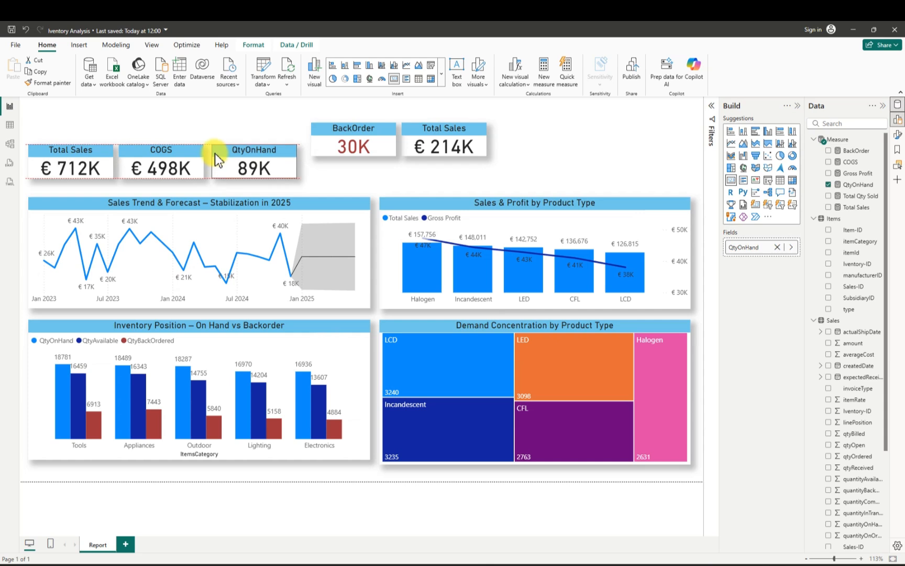
{"action": "left_click_drag", "start_coordinate": [312, 128], "coordinate": [305, 158]}
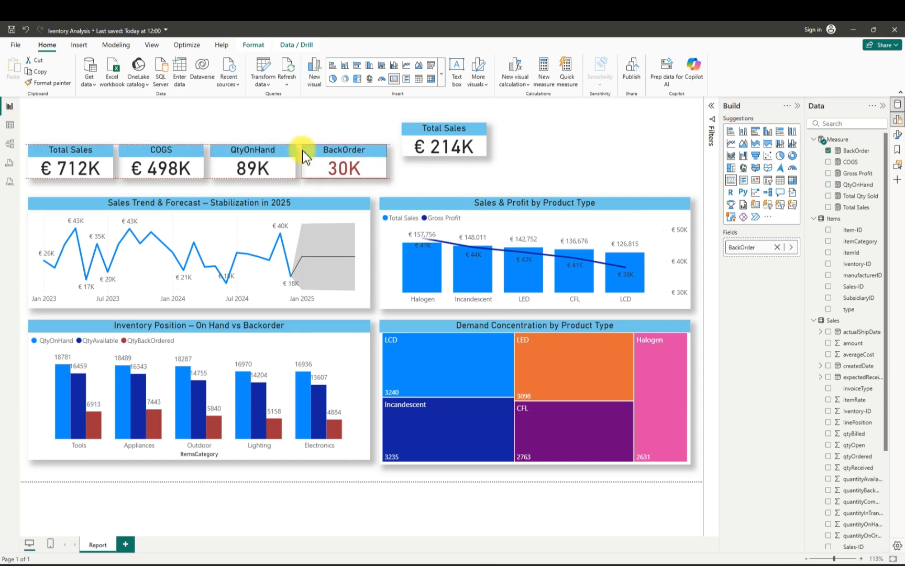
{"action": "left_click_drag", "start_coordinate": [414, 131], "coordinate": [400, 152]}
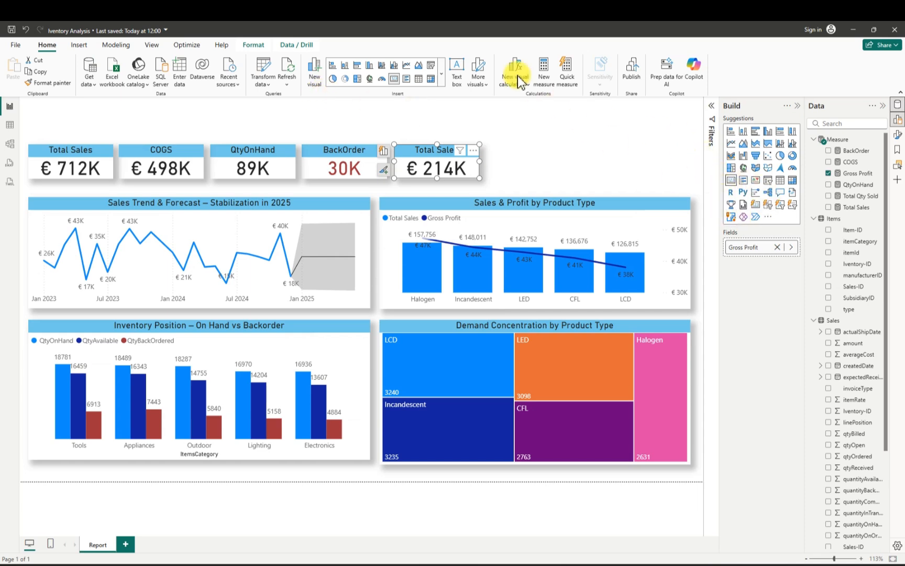
{"action": "left_click", "coordinate": [443, 84]}
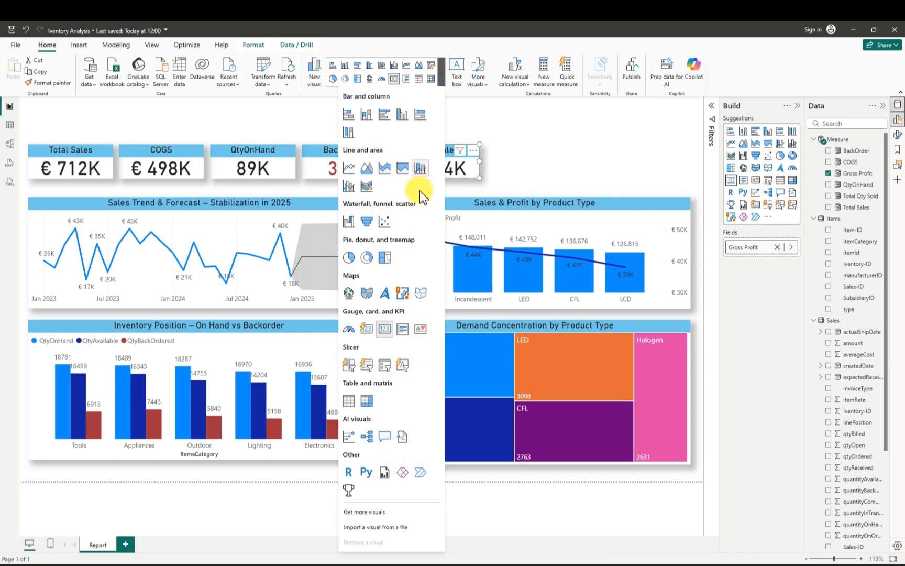
{"action": "left_click", "coordinate": [385, 365]}
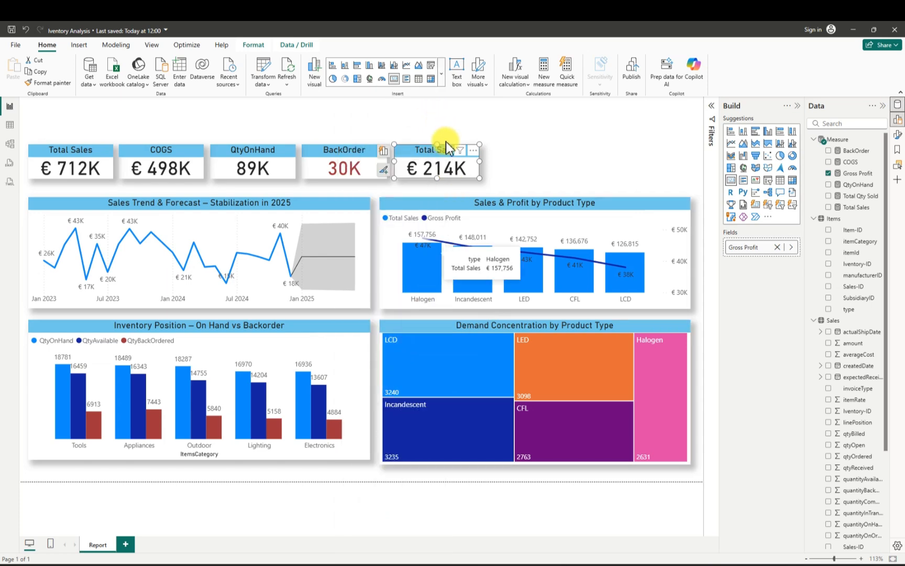
{"action": "left_click", "coordinate": [538, 157]}
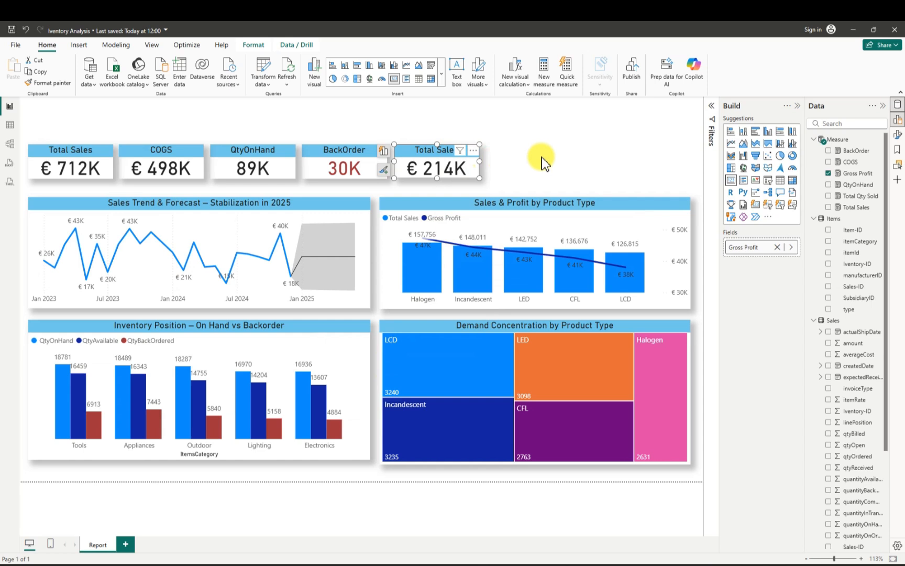
- Insert a new slicer, shrink it to a small box and place it in the empty area above the Sales & Profit by Product Type chart
{"action": "left_click", "coordinate": [543, 158]}
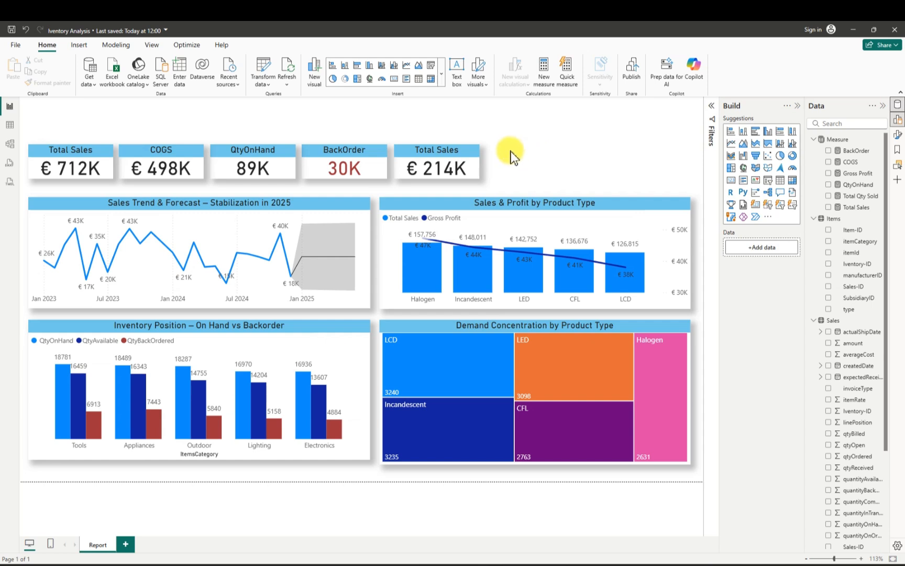
{"action": "left_click", "coordinate": [443, 80]}
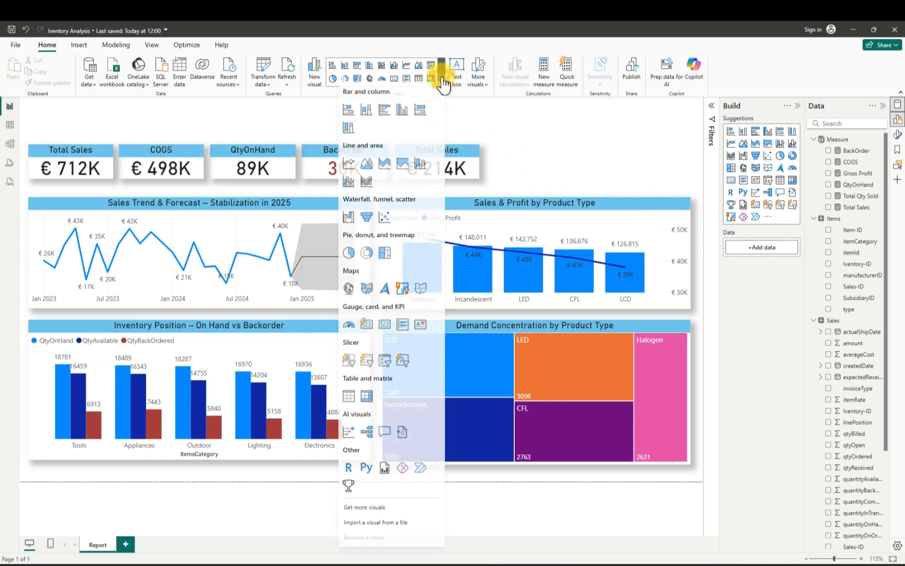
{"action": "left_click", "coordinate": [381, 365]}
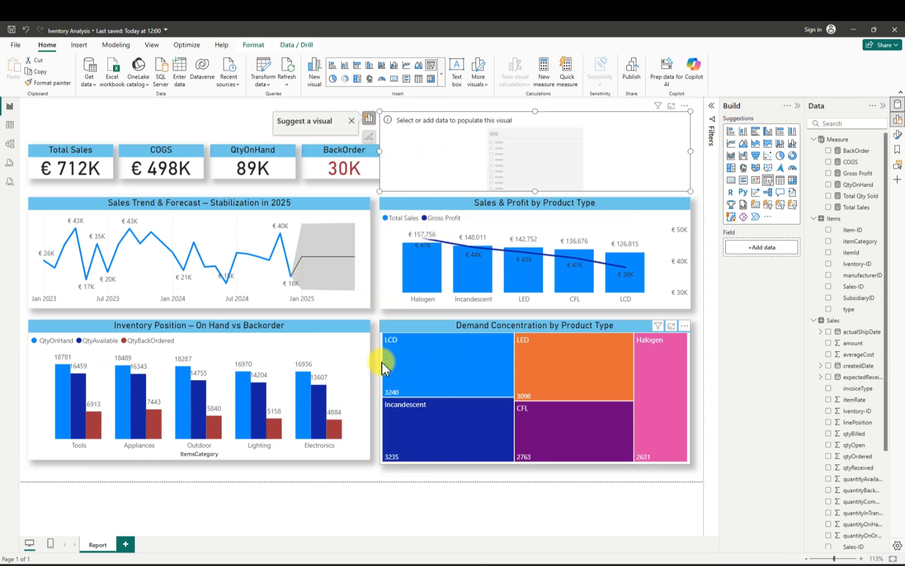
{"action": "left_click_drag", "start_coordinate": [693, 151], "coordinate": [490, 151]}
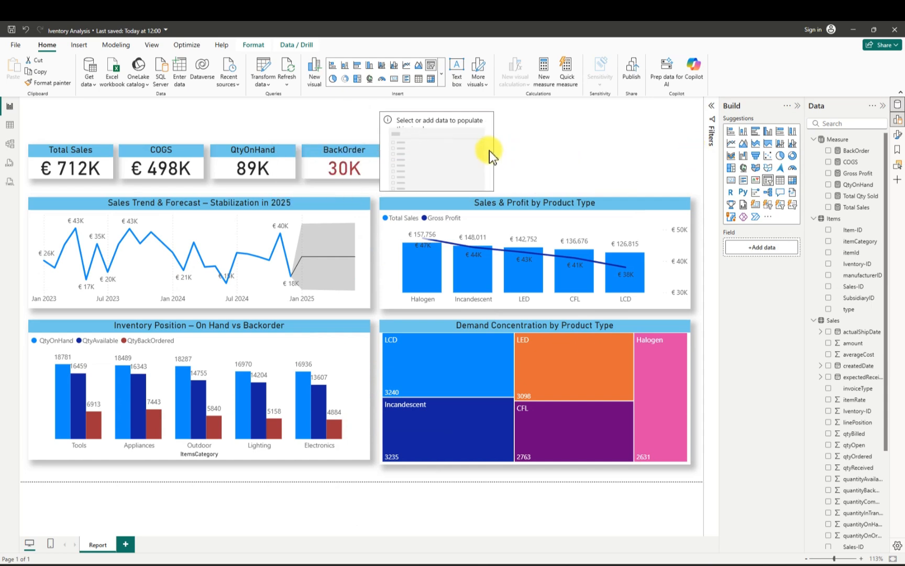
{"action": "left_click_drag", "start_coordinate": [449, 121], "coordinate": [560, 111]}
{"action": "left_click_drag", "start_coordinate": [555, 190], "coordinate": [573, 119]}
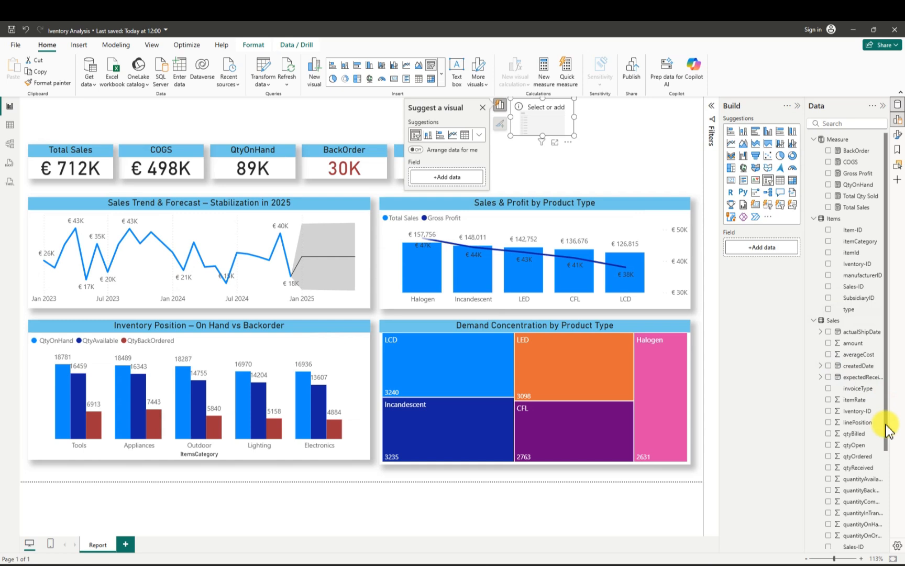
- Fill the slicer with the Year level of the tranDate date hierarchy and make it slightly taller
{"action": "left_click_drag", "start_coordinate": [887, 431], "coordinate": [887, 545]}
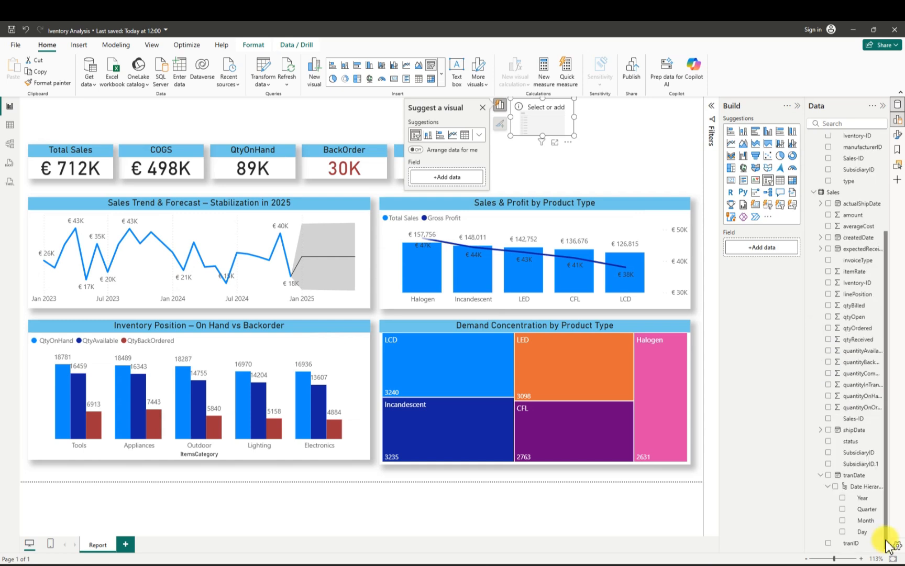
{"action": "left_click", "coordinate": [843, 498]}
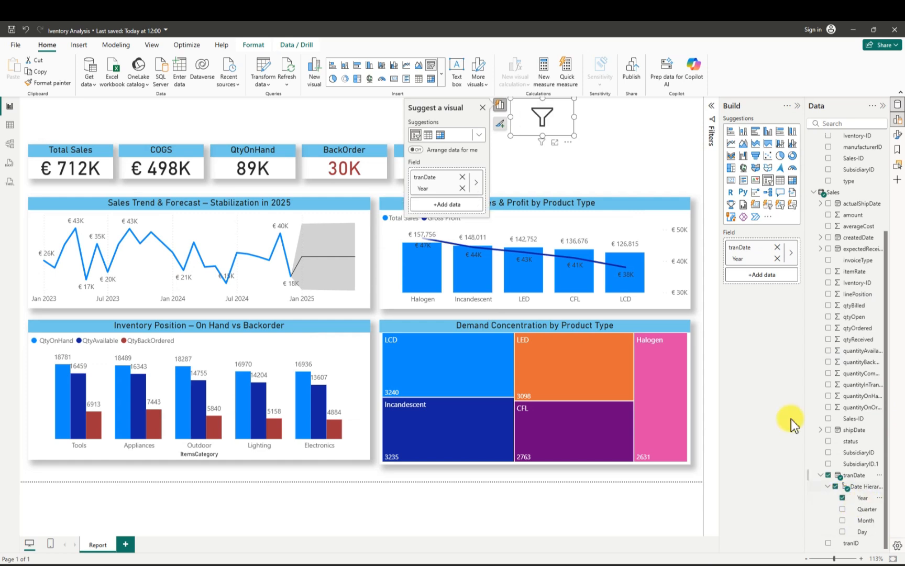
{"action": "left_click_drag", "start_coordinate": [542, 135], "coordinate": [545, 152]}
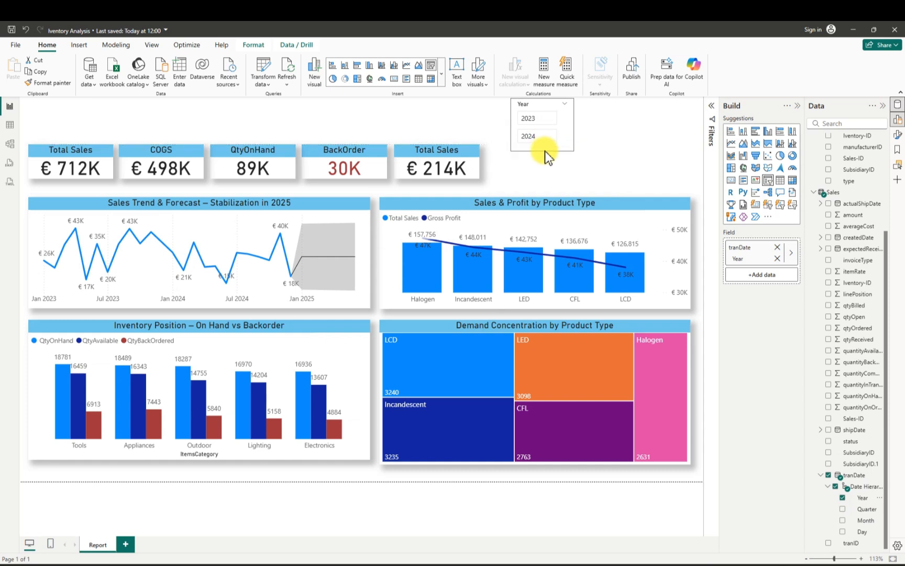
{"action": "left_click_drag", "start_coordinate": [545, 151], "coordinate": [546, 148]}
{"action": "left_click", "coordinate": [546, 148]}
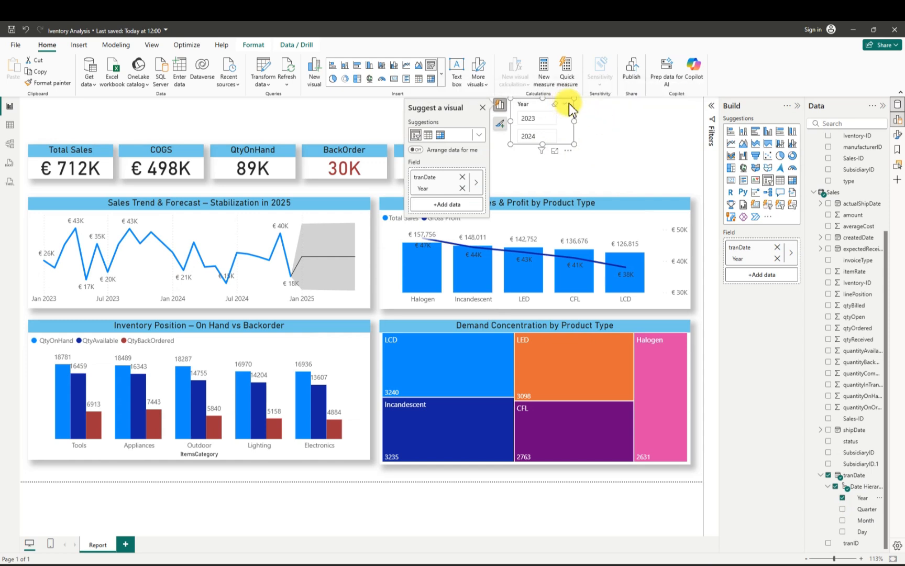
- Set the Year slicer's style to Dropdown and try opening its list of years
{"action": "left_click", "coordinate": [570, 153]}
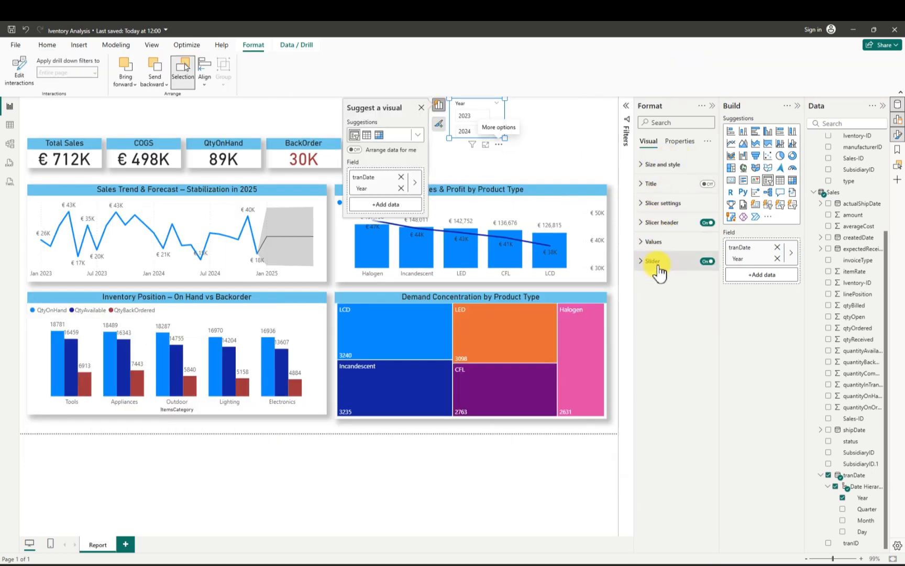
{"action": "left_click", "coordinate": [642, 207]}
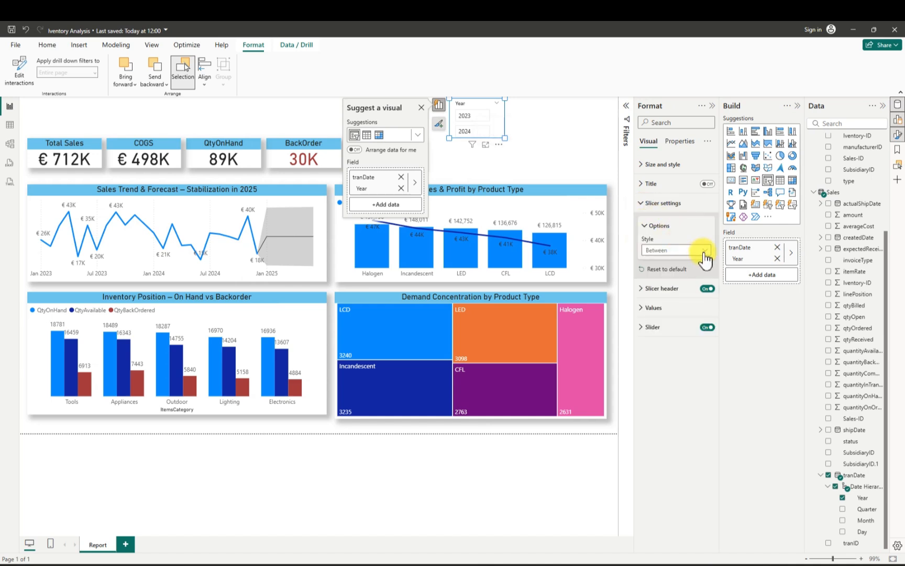
{"action": "left_click", "coordinate": [705, 252]}
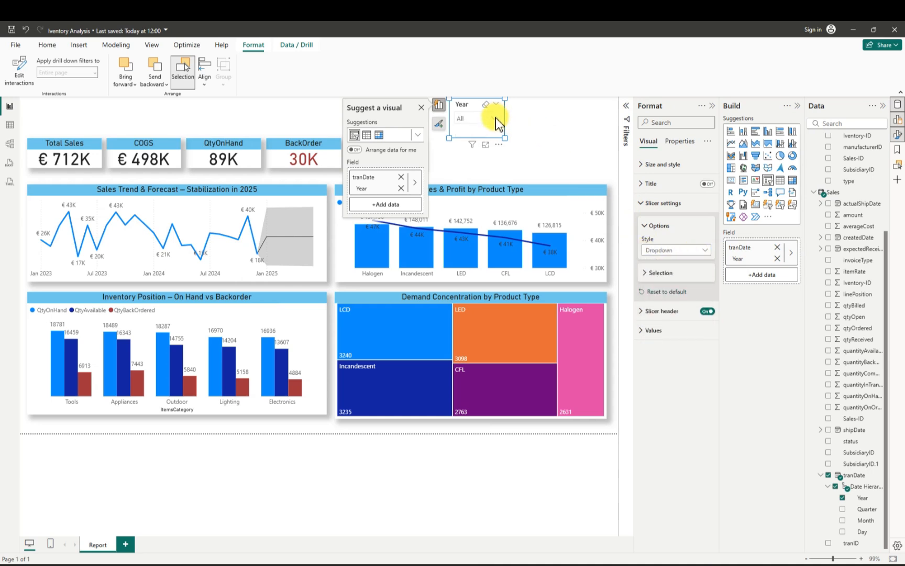
{"action": "left_click", "coordinate": [496, 119]}
{"action": "left_click", "coordinate": [496, 118]}
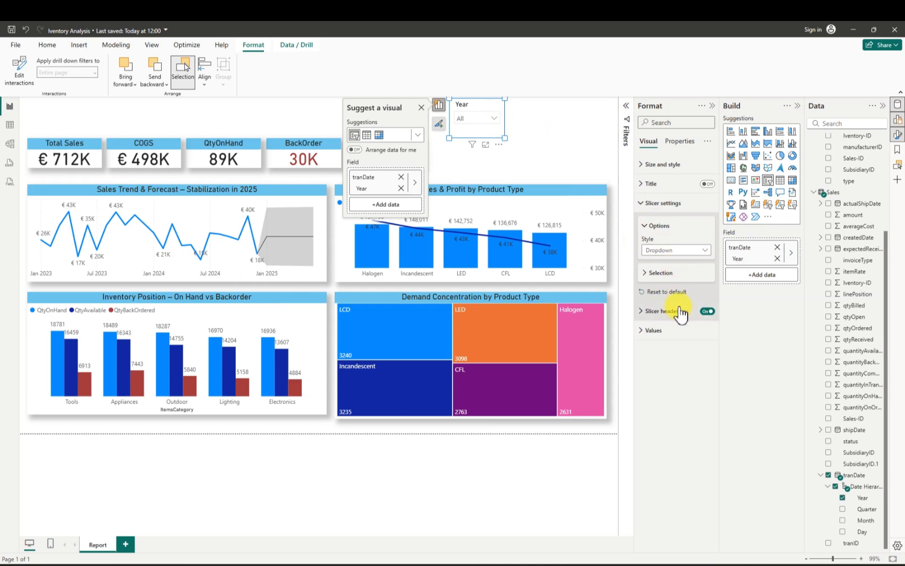
- Try setting the background colour of the Year slicer's header icons to #71C9EB
{"action": "left_click", "coordinate": [683, 142]}
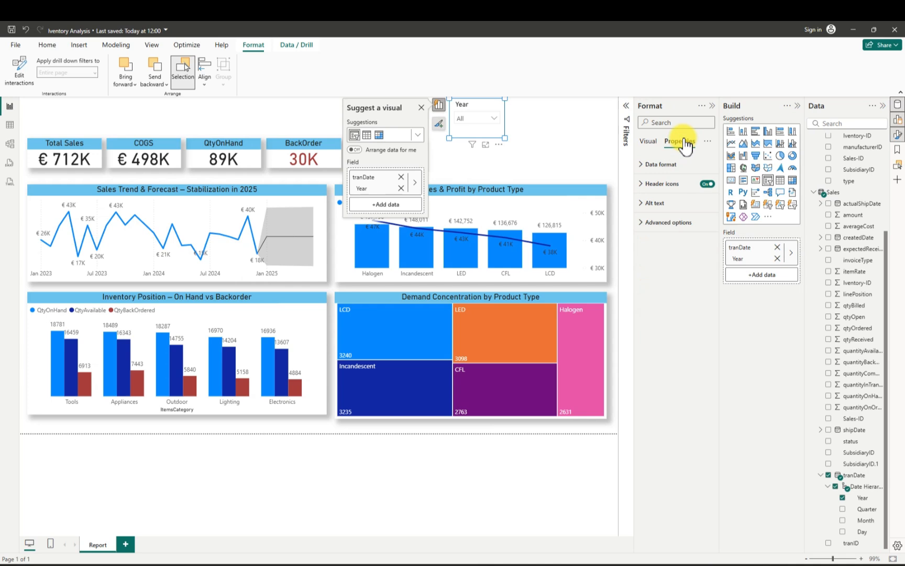
{"action": "left_click", "coordinate": [645, 184]}
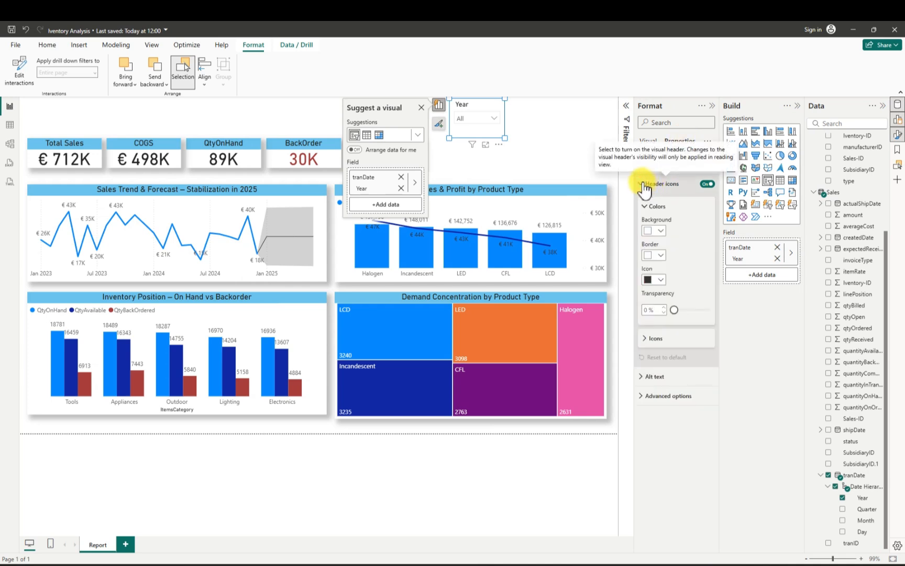
{"action": "left_click", "coordinate": [661, 230]}
{"action": "left_click", "coordinate": [691, 391]}
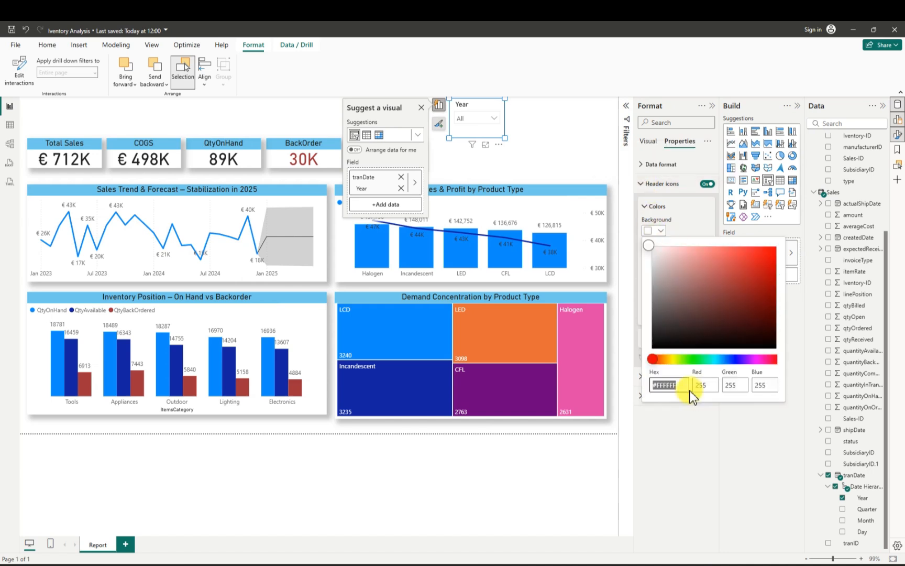
{"action": "double_click", "coordinate": [684, 386]}
{"action": "key", "text": "BackSpace"}
{"action": "type", "text": "#71C9EB"}
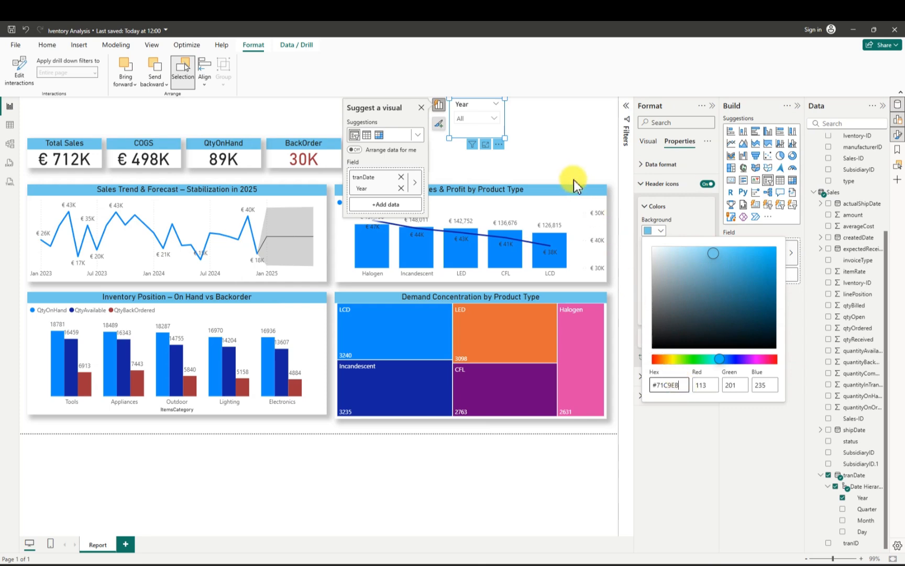
{"action": "left_click", "coordinate": [576, 160]}
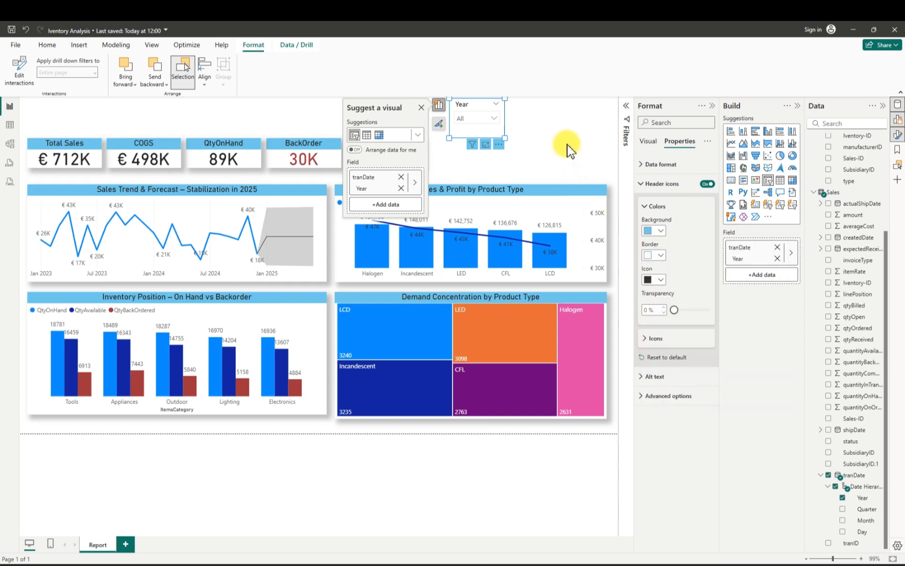
{"action": "left_click", "coordinate": [567, 145]}
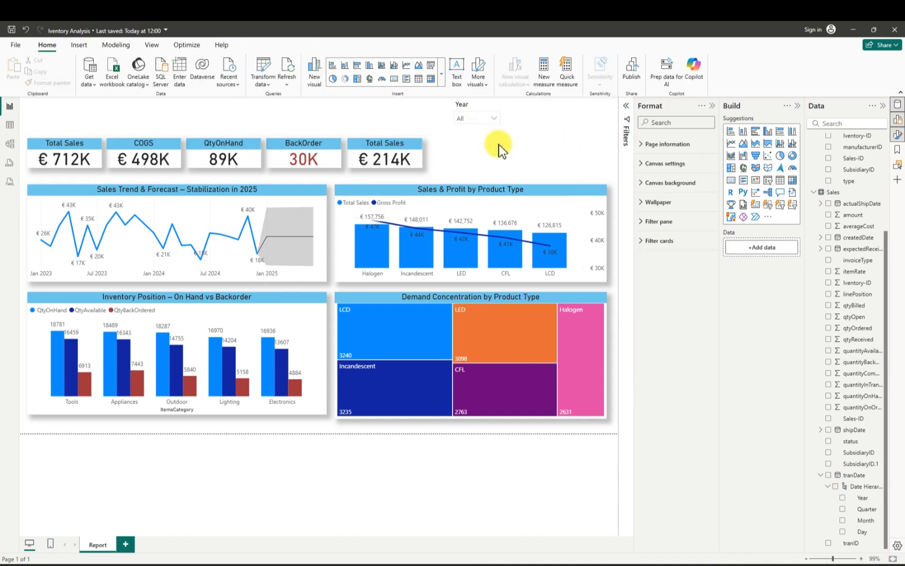
- Undo the background colour change on the Year slicer's header icons
{"action": "left_click", "coordinate": [24, 29]}
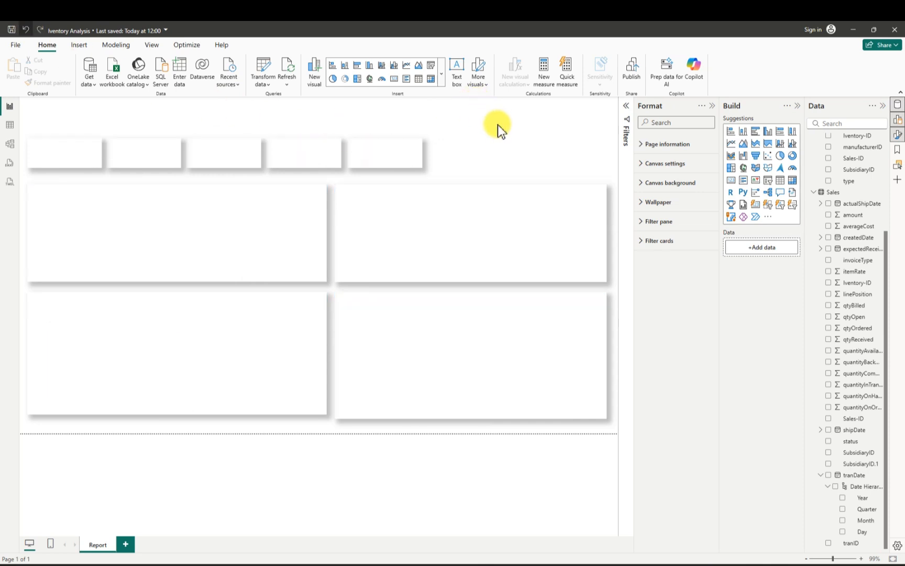
{"action": "left_click", "coordinate": [498, 125]}
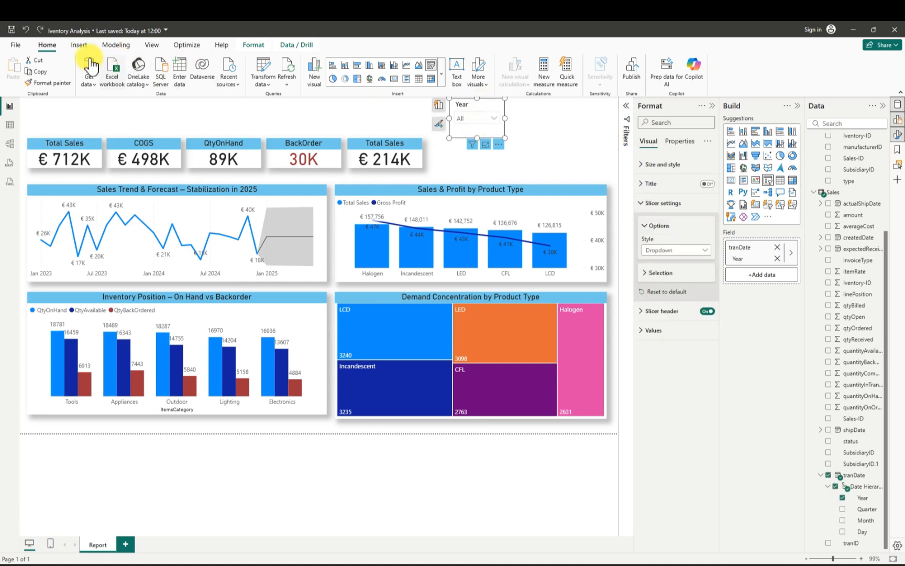
{"action": "left_click", "coordinate": [26, 30]}
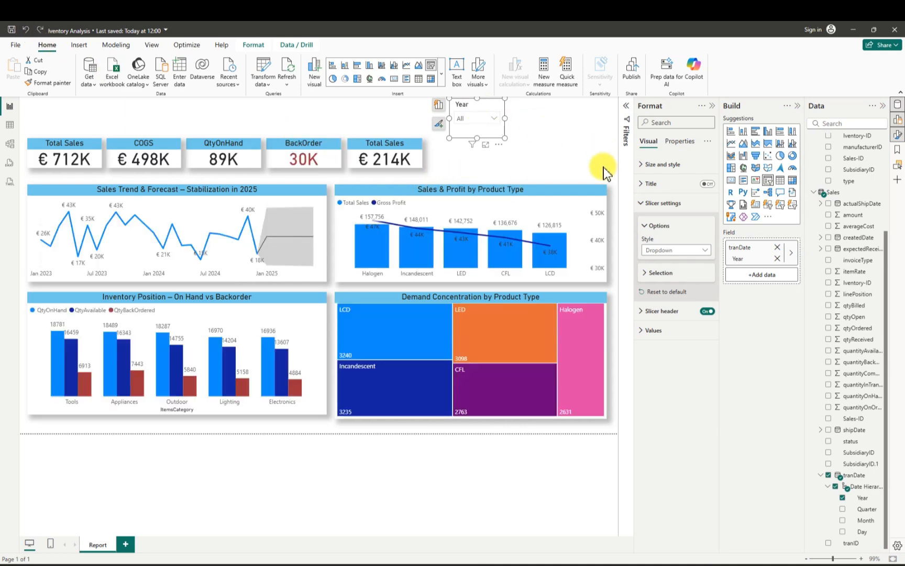
- Set the background colour of the Year slicer's header to #71C9EB
{"action": "left_click", "coordinate": [641, 311]}
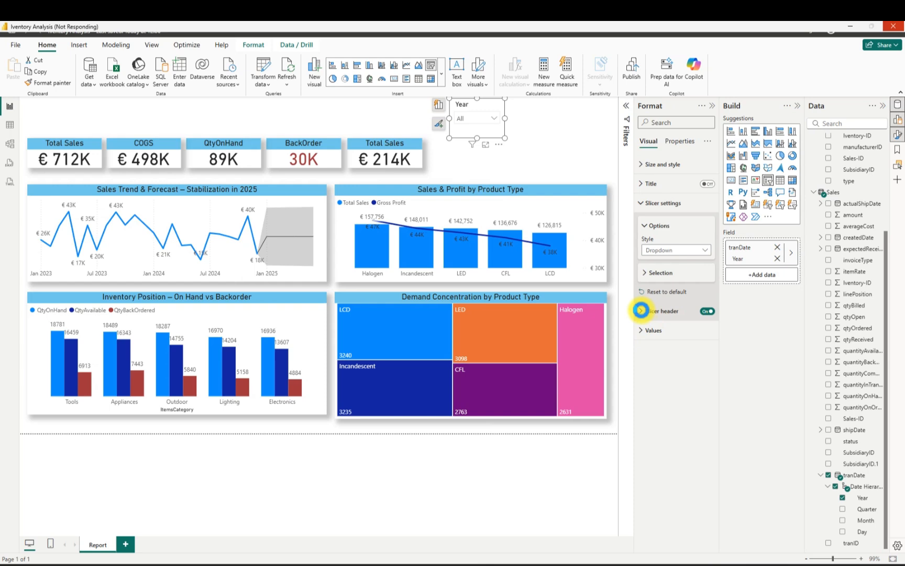
{"action": "left_click", "coordinate": [640, 311]}
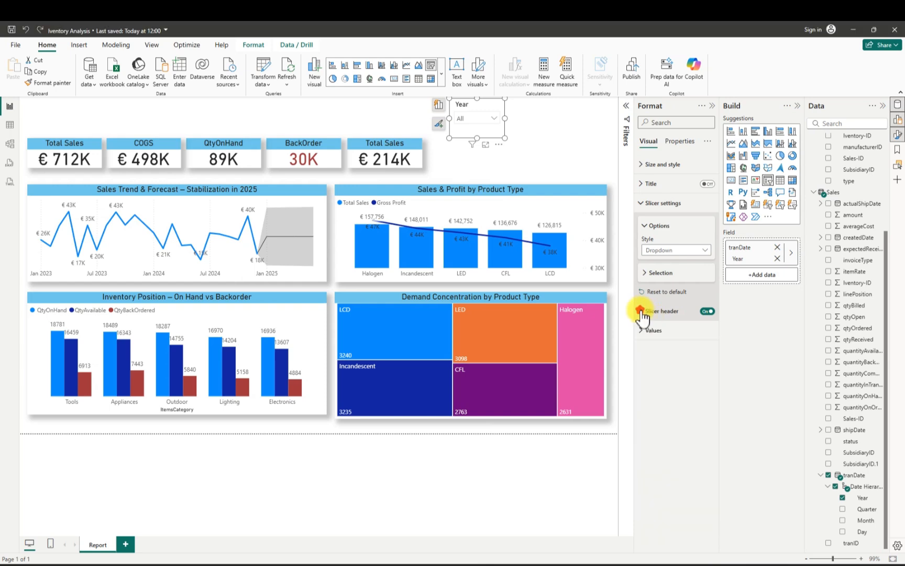
{"action": "left_click", "coordinate": [641, 311]}
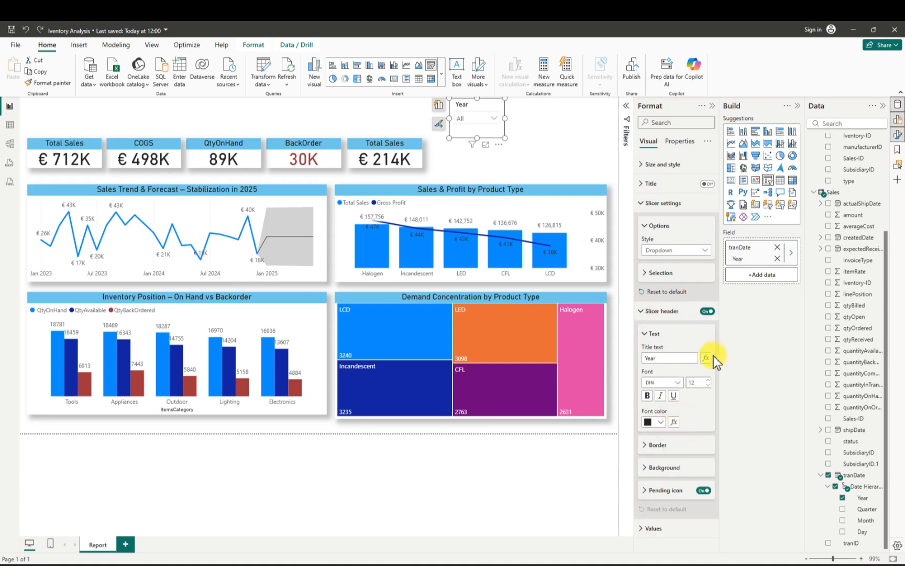
{"action": "left_click", "coordinate": [651, 468]}
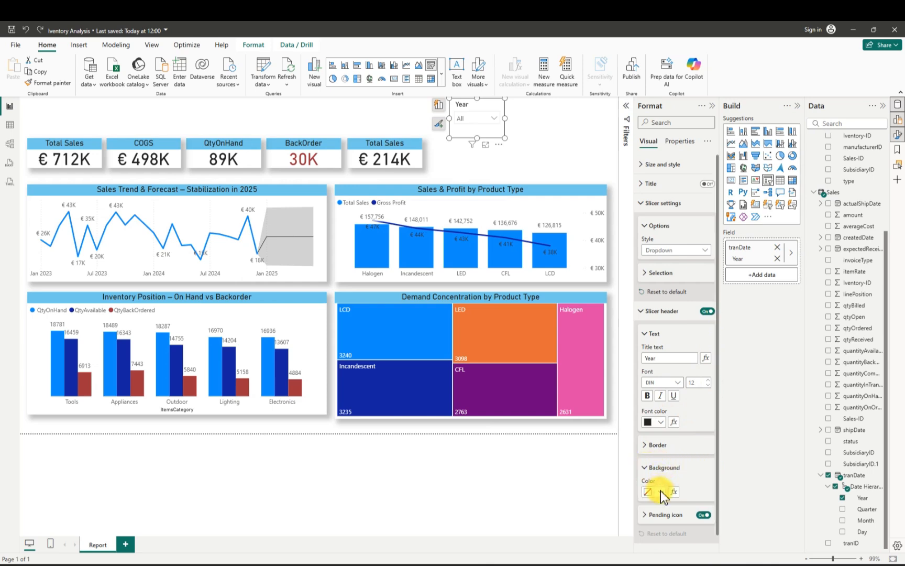
{"action": "left_click", "coordinate": [661, 493]}
{"action": "left_click", "coordinate": [670, 468]}
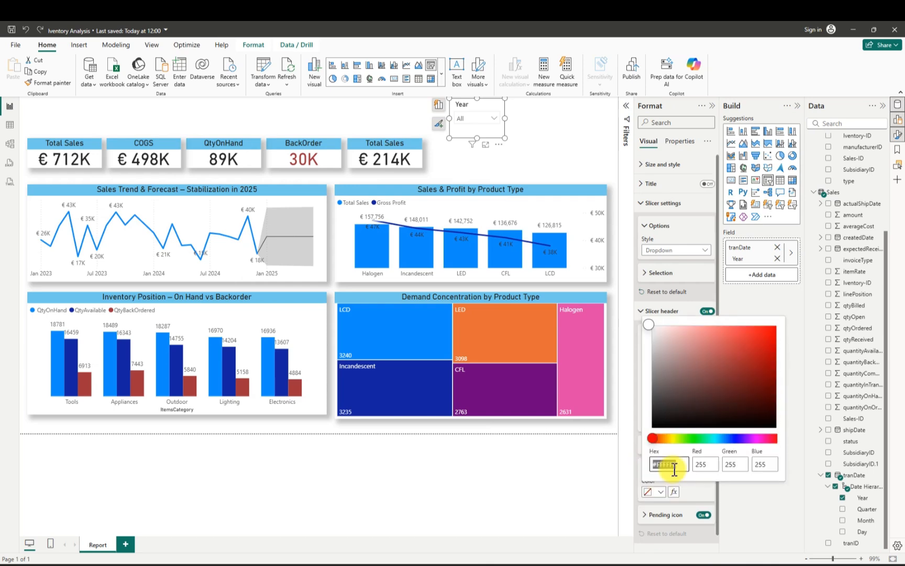
{"action": "key", "text": "BackSpace"}
{"action": "type", "text": "#71C9EB"}
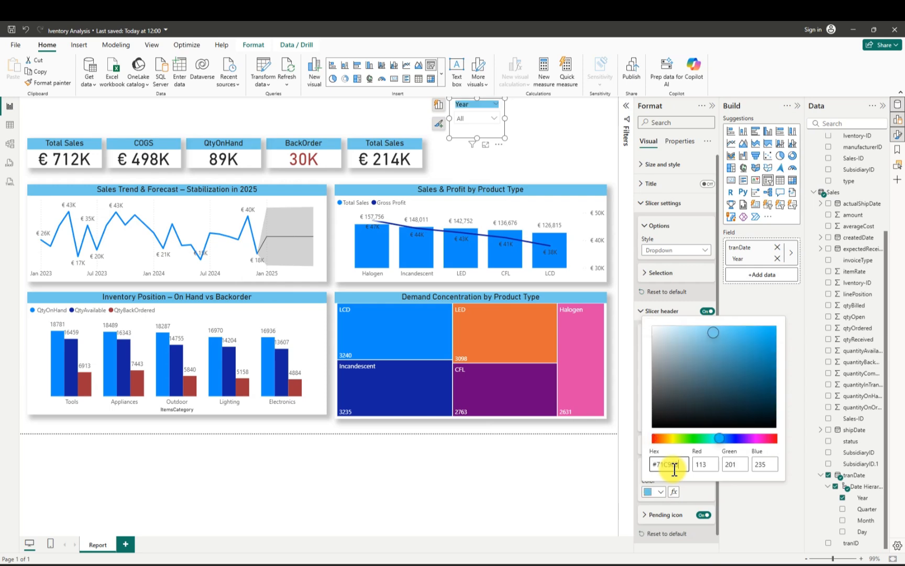
{"action": "left_click", "coordinate": [627, 407]}
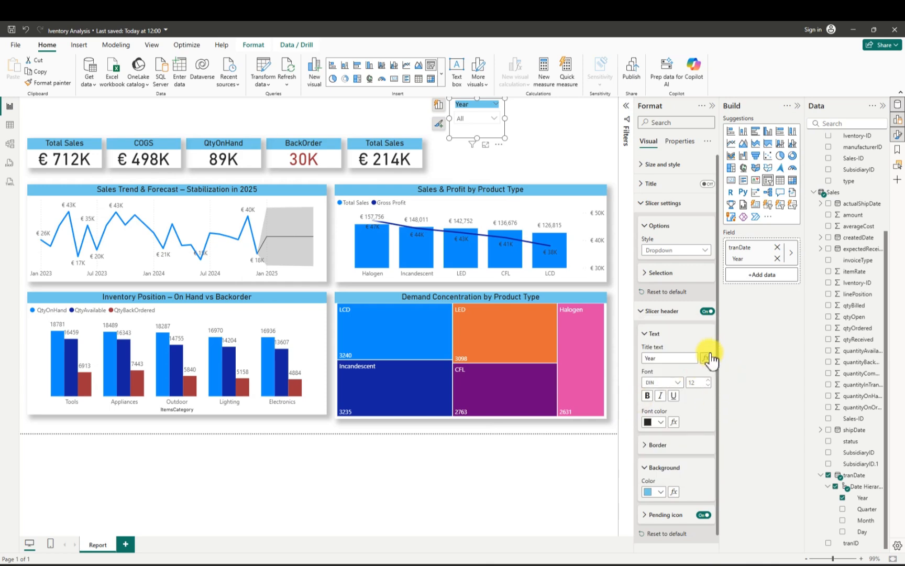
{"action": "left_click_drag", "start_coordinate": [719, 333], "coordinate": [720, 333]}
{"action": "left_click", "coordinate": [642, 312]}
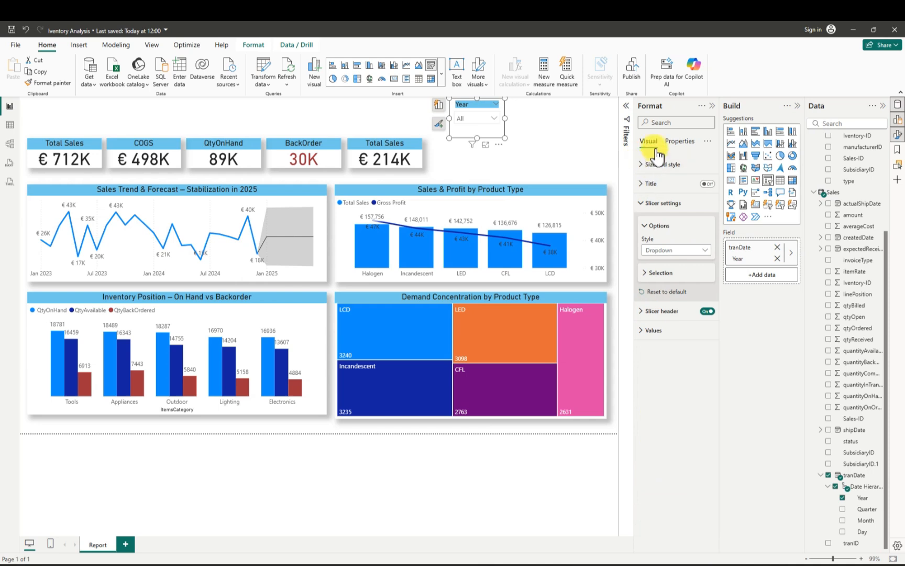
- Turn off the Year slicer's overall background and turn on its shadow
{"action": "left_click", "coordinate": [640, 167]}
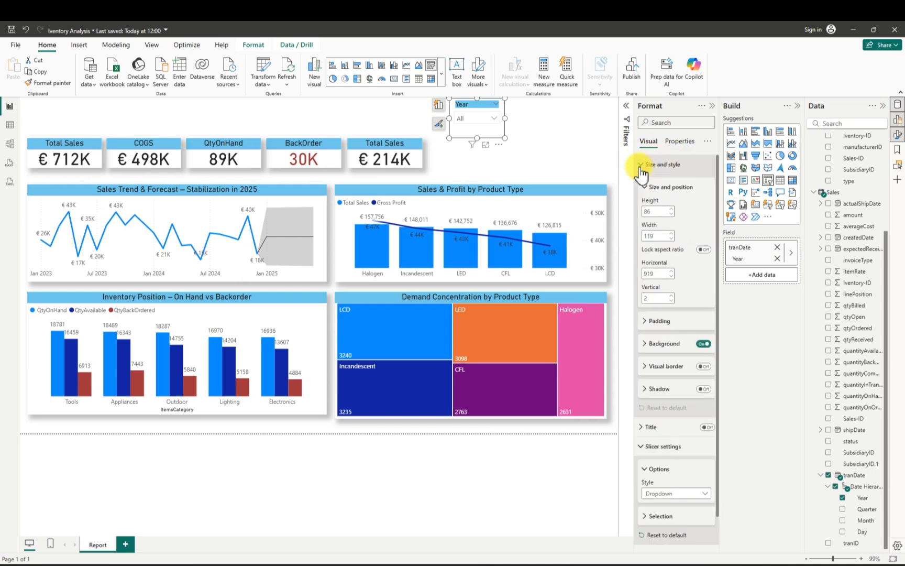
{"action": "left_click", "coordinate": [704, 343]}
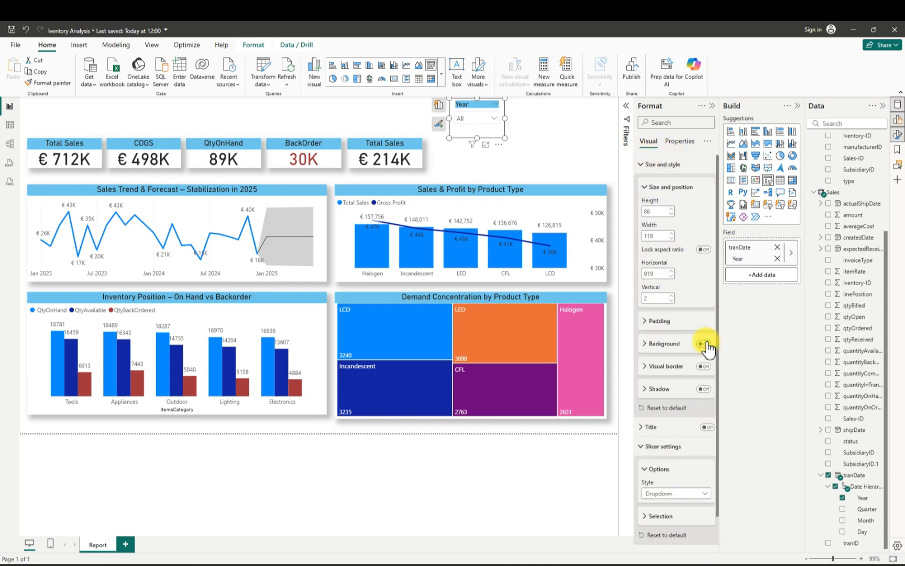
{"action": "left_click", "coordinate": [704, 390]}
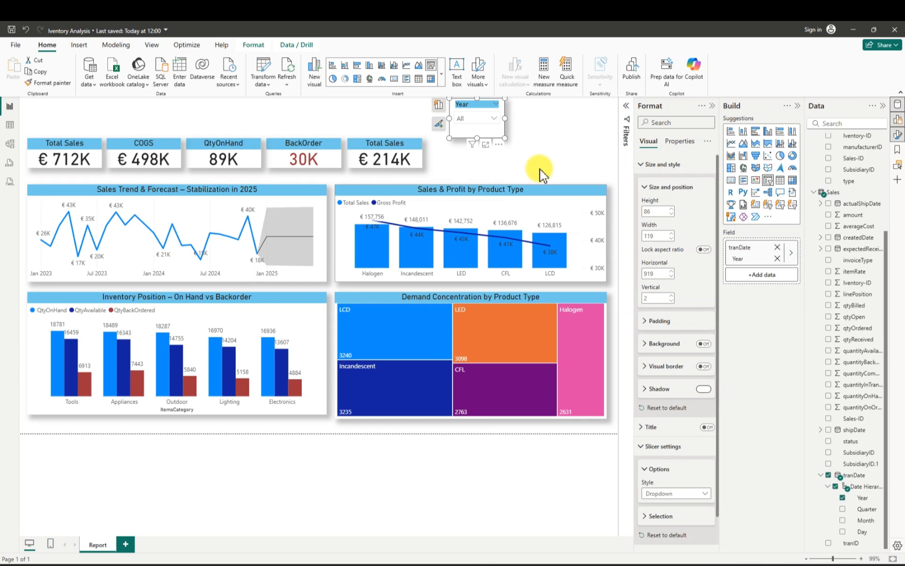
{"action": "left_click", "coordinate": [508, 152]}
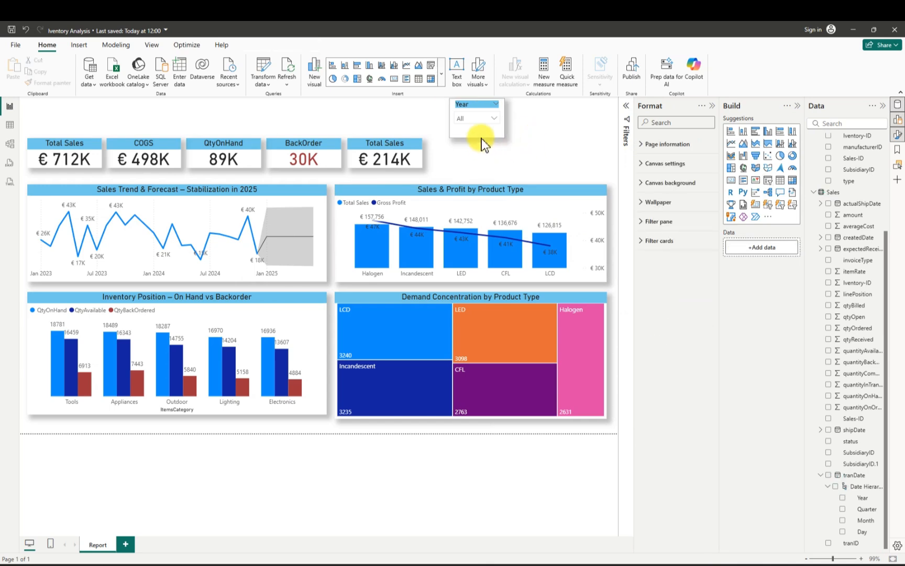
- Reduce the Year slicer's height to about 63 and check its dropdown list of years
{"action": "left_click", "coordinate": [481, 138]}
{"action": "left_click_drag", "start_coordinate": [476, 139], "coordinate": [477, 132]}
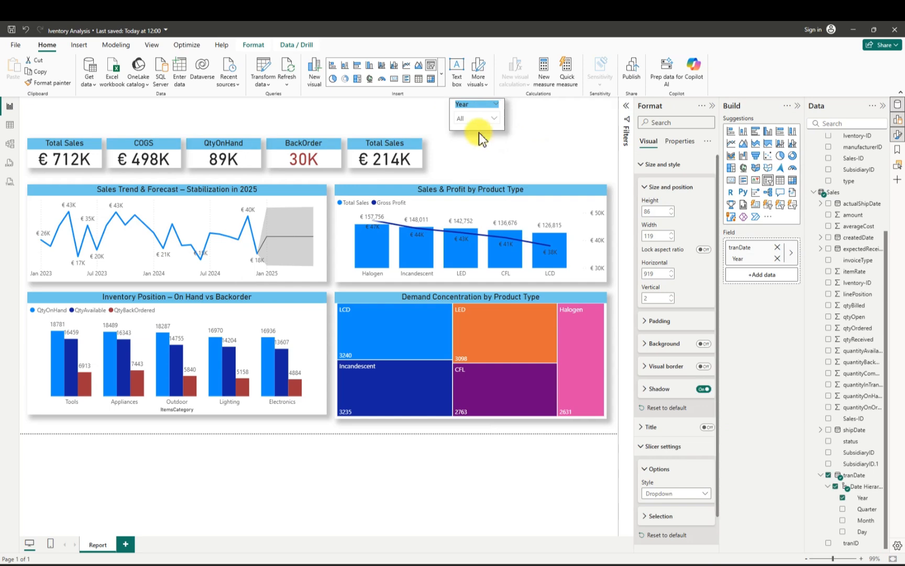
{"action": "left_click", "coordinate": [493, 118]}
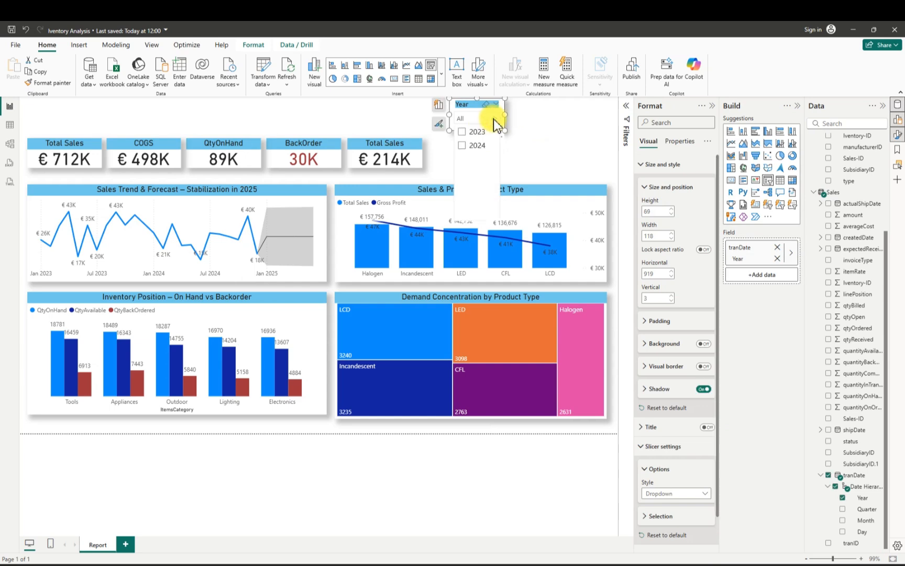
{"action": "left_click", "coordinate": [494, 119]}
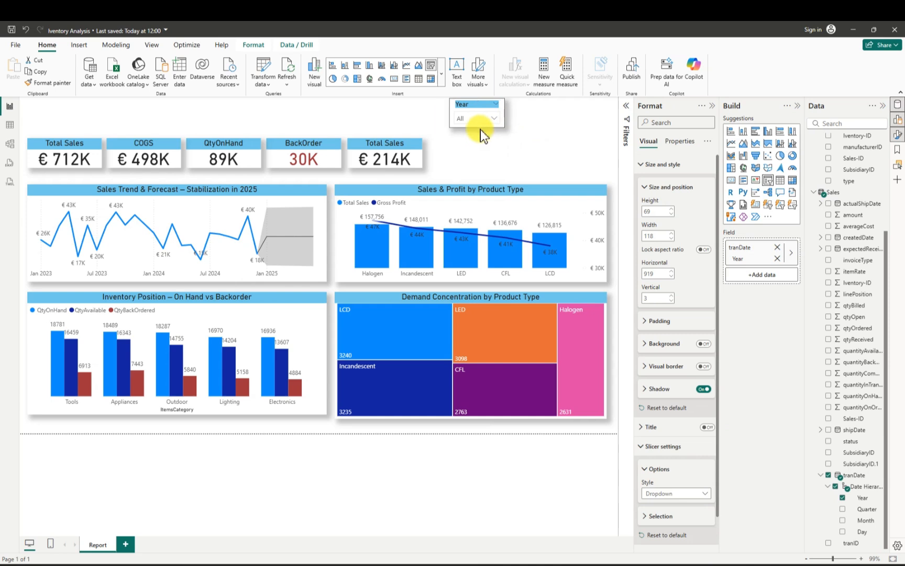
{"action": "left_click_drag", "start_coordinate": [480, 129], "coordinate": [481, 126]}
{"action": "left_click", "coordinate": [530, 141]}
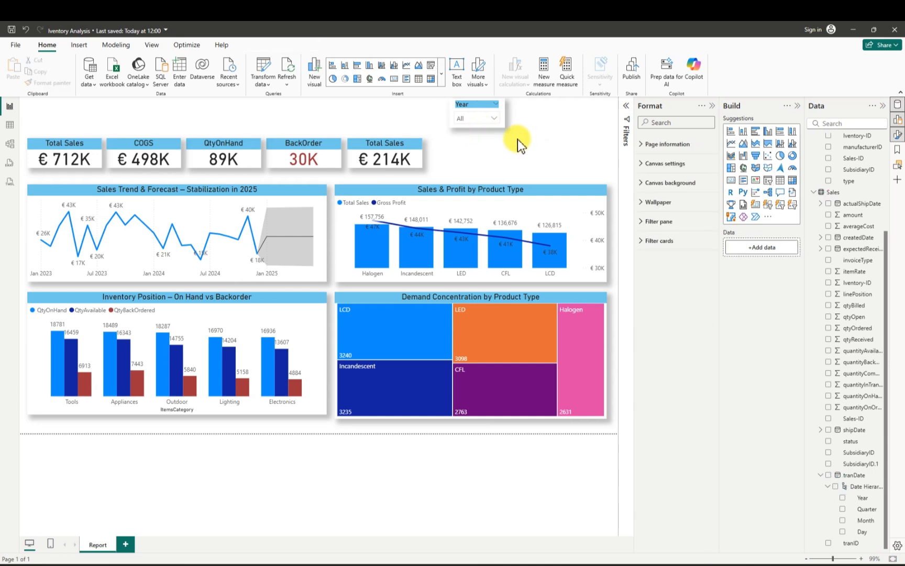
{"action": "left_click", "coordinate": [494, 117]}
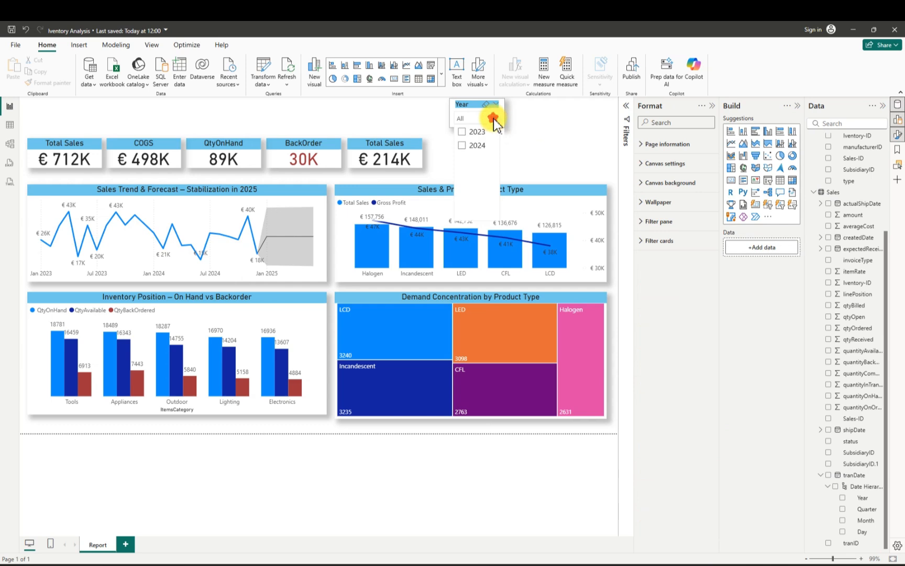
{"action": "left_click", "coordinate": [493, 117]}
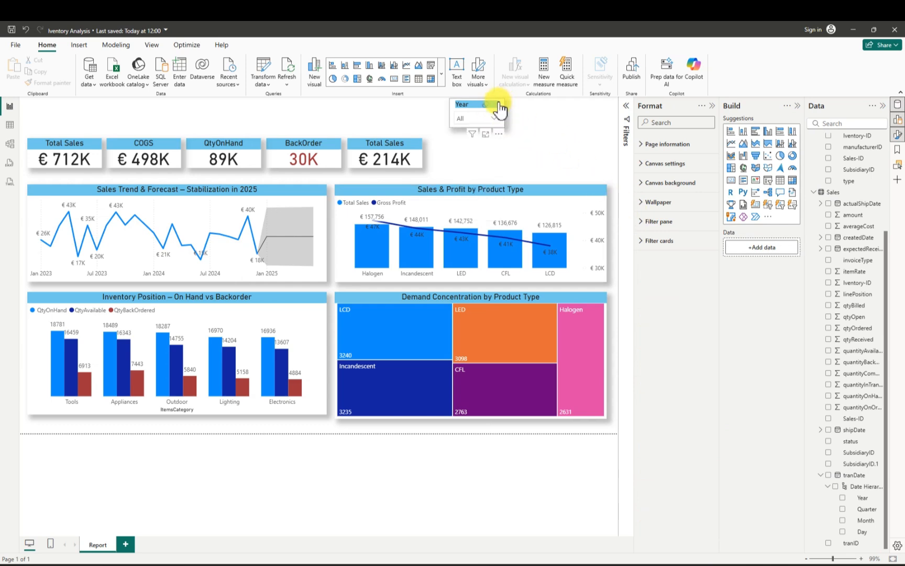
- Open the Year slicer's formatting again and try the Tile style
{"action": "right_click", "coordinate": [495, 134]}
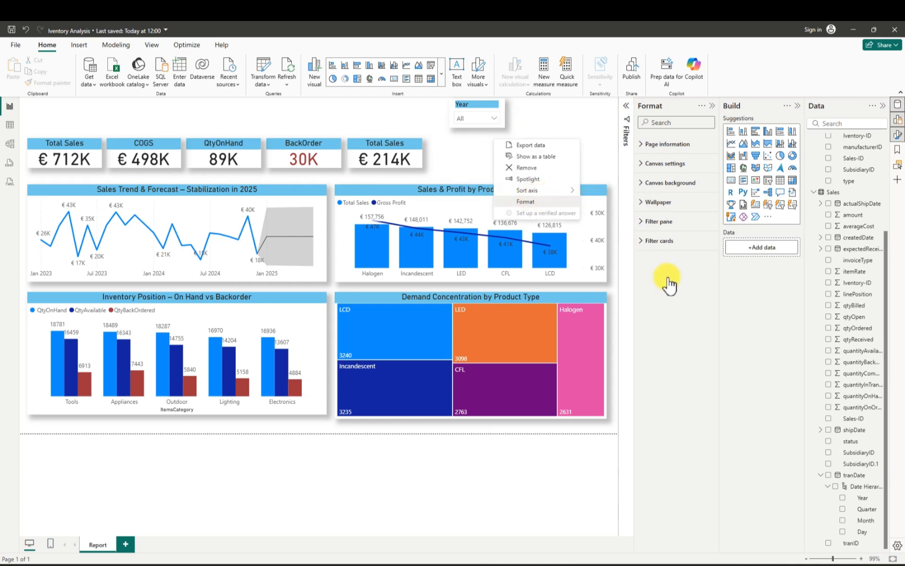
{"action": "key", "text": "Return"}
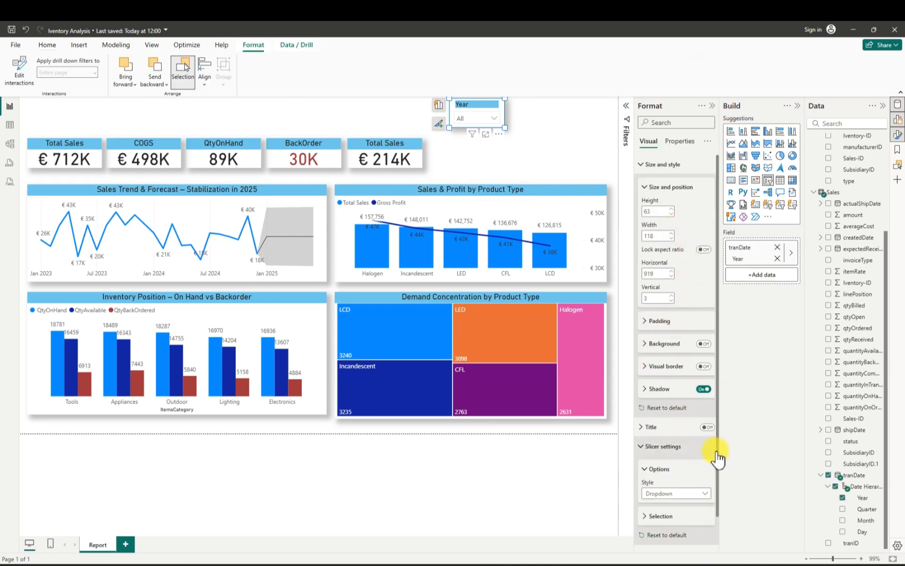
{"action": "scroll", "coordinate": [717, 451], "scroll_direction": "down", "scroll_amount": 1}
{"action": "scroll", "coordinate": [717, 464], "scroll_direction": "down", "scroll_amount": 2}
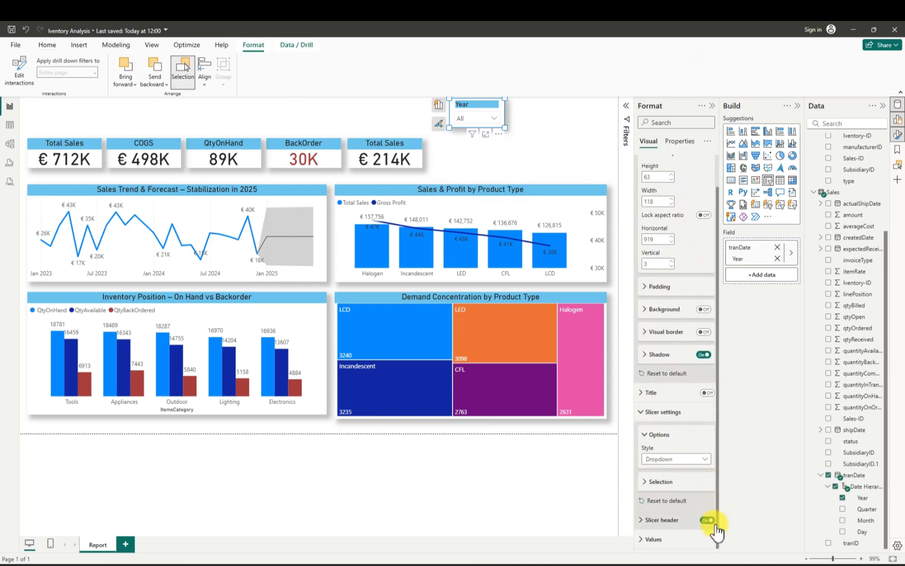
{"action": "left_click", "coordinate": [704, 460]}
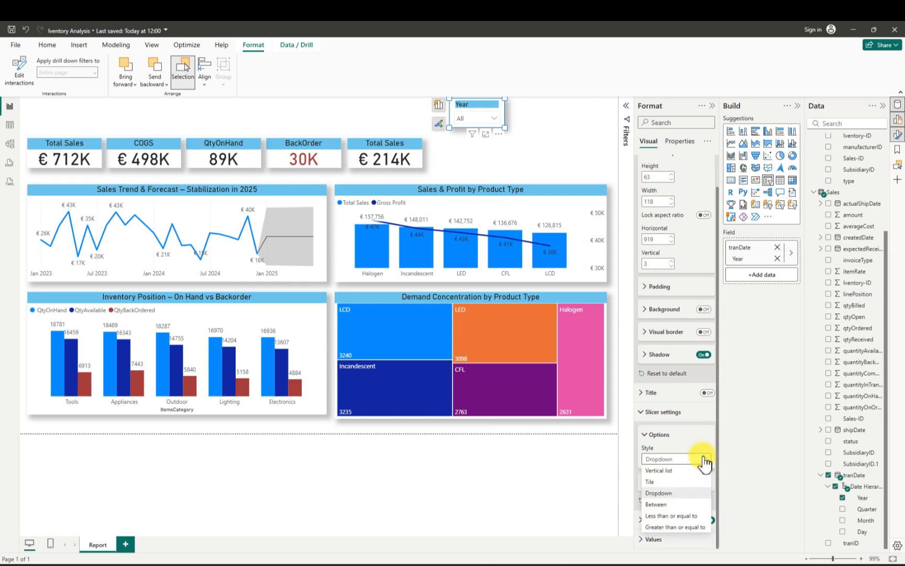
{"action": "left_click", "coordinate": [659, 483]}
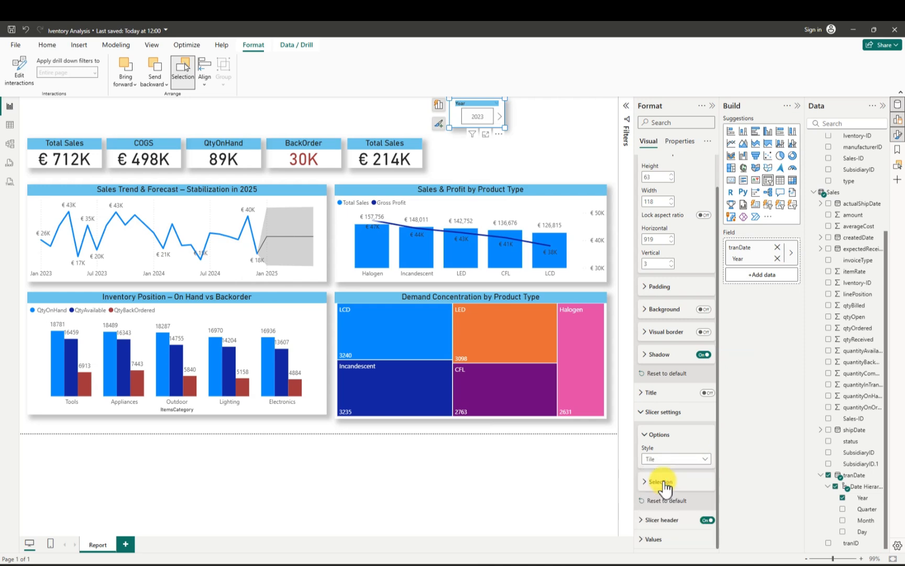
- Set the Year slicer's style to Between and make its box slightly taller and narrower
{"action": "left_click", "coordinate": [704, 460]}
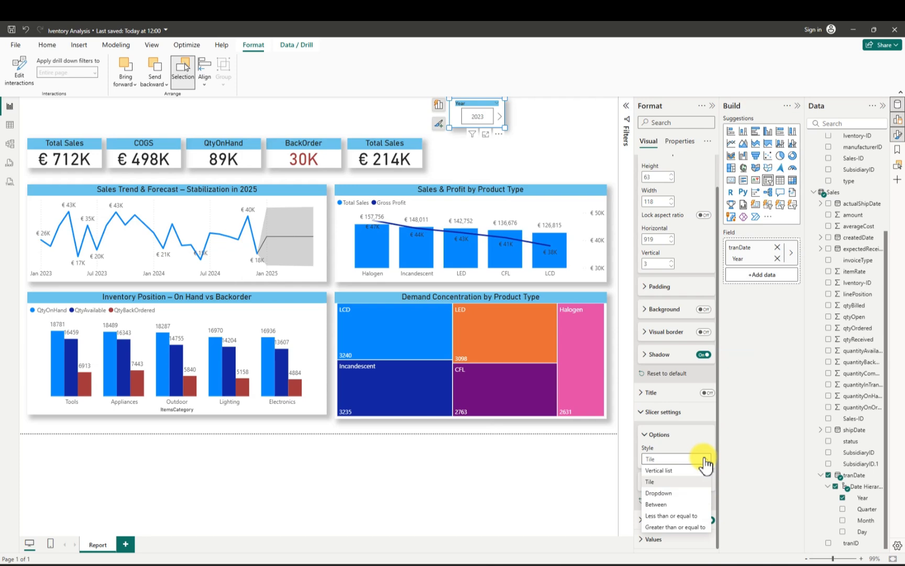
{"action": "left_click", "coordinate": [662, 506]}
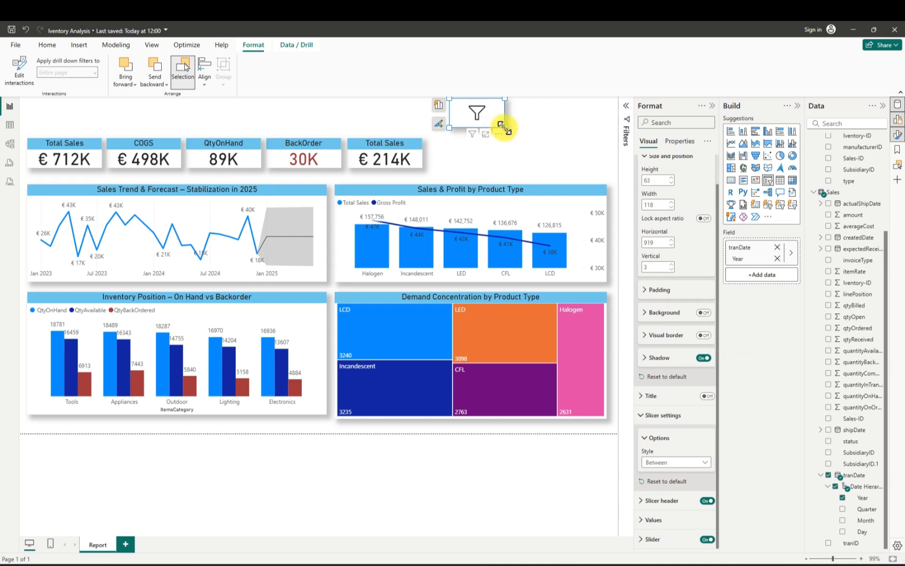
{"action": "left_click_drag", "start_coordinate": [504, 128], "coordinate": [500, 140]}
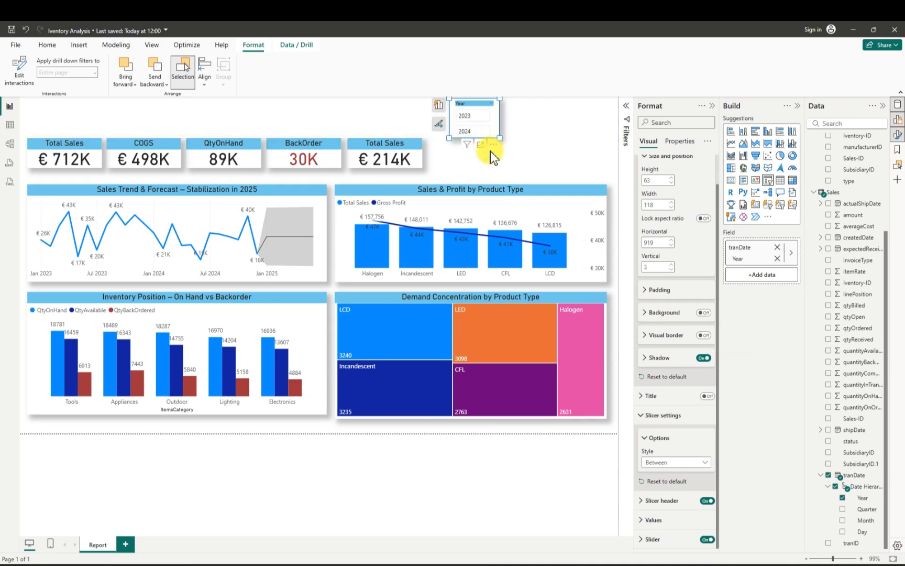
- Widen the Year slicer to about 119 and place it at a horizontal position of about 915
{"action": "left_click", "coordinate": [459, 109]}
{"action": "left_click", "coordinate": [454, 106]}
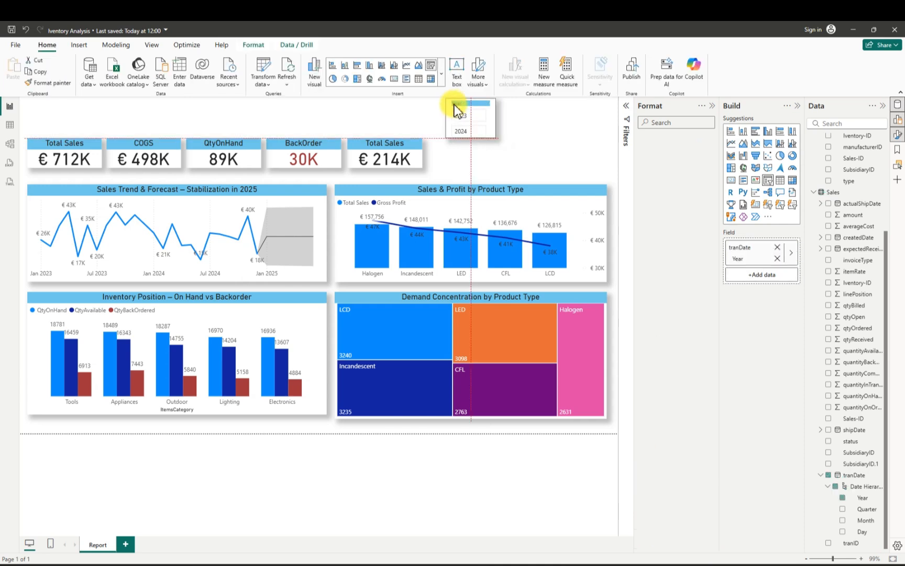
{"action": "left_click_drag", "start_coordinate": [457, 104], "coordinate": [506, 121]}
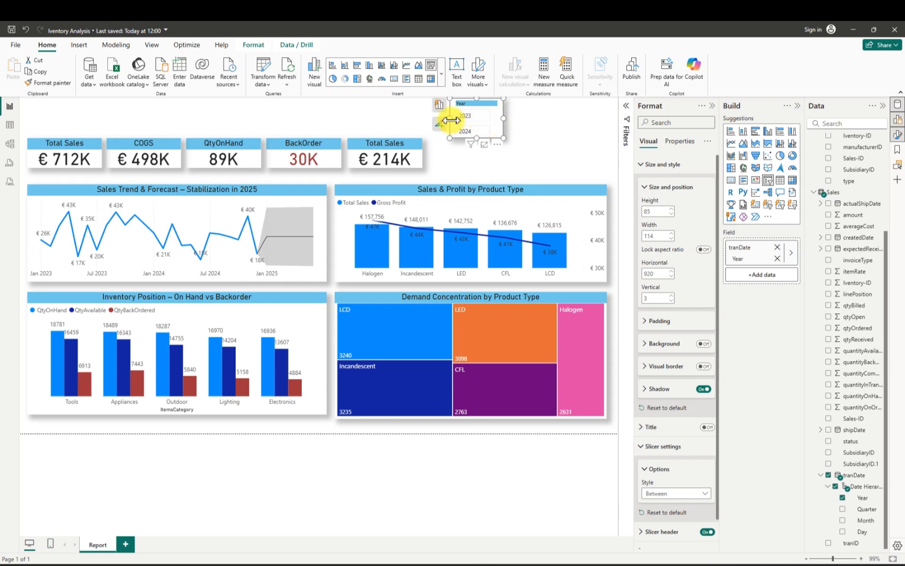
{"action": "left_click_drag", "start_coordinate": [451, 121], "coordinate": [447, 121]}
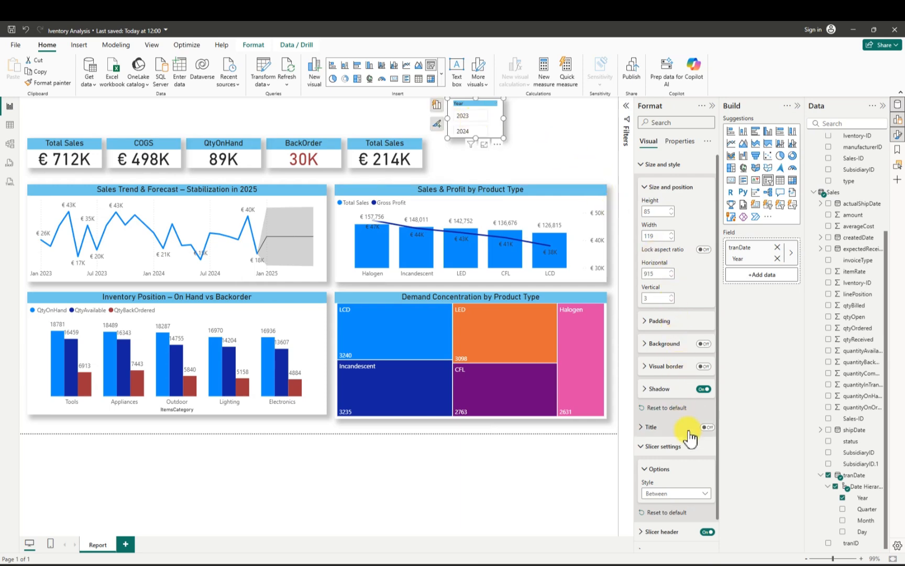
- Change the Year slicer's header font to Segoe UI Bold
{"action": "left_click_drag", "start_coordinate": [717, 485], "coordinate": [717, 517]}
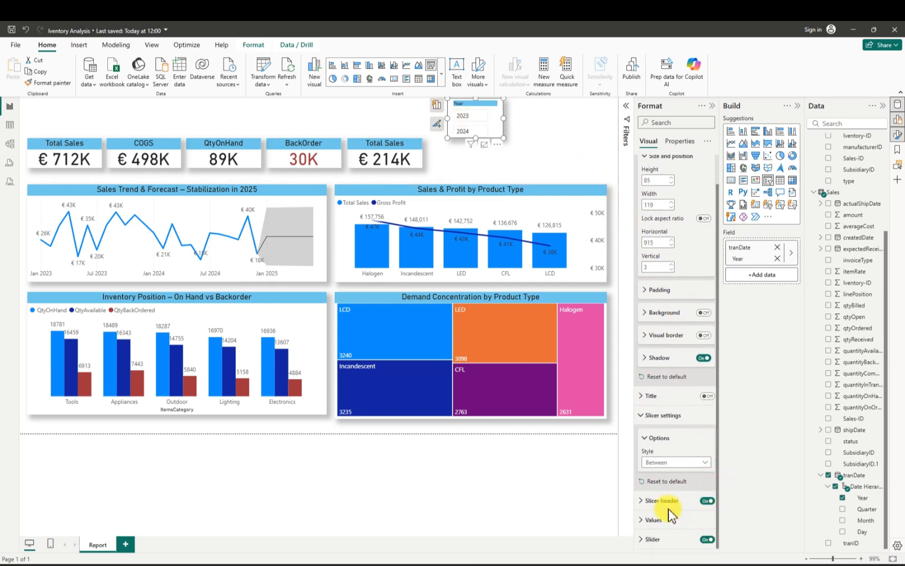
{"action": "left_click", "coordinate": [645, 502]}
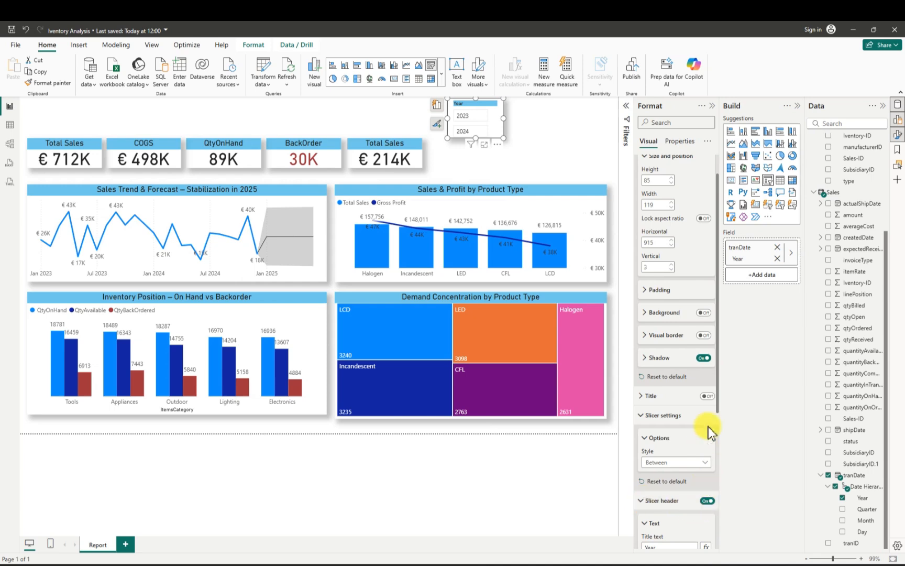
{"action": "left_click_drag", "start_coordinate": [716, 411], "coordinate": [729, 513]}
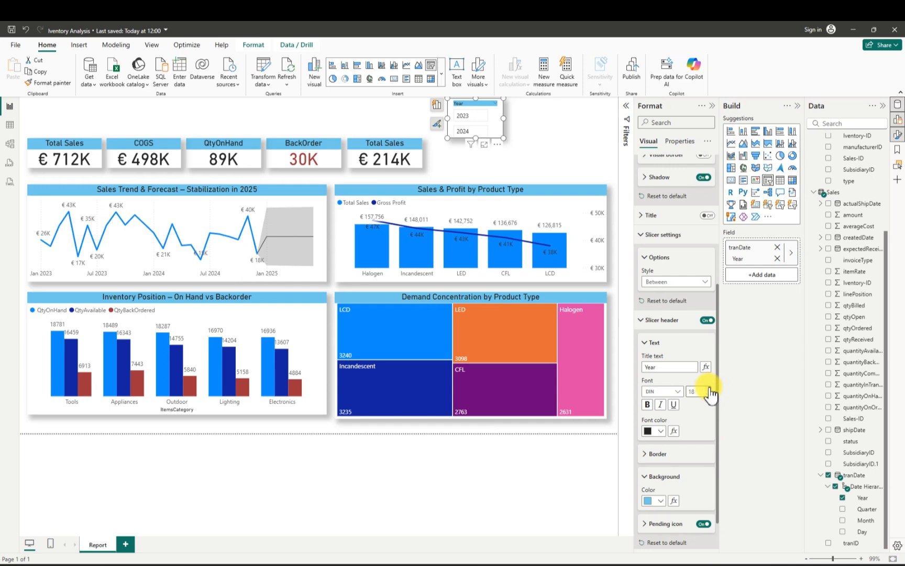
{"action": "left_click", "coordinate": [679, 392]}
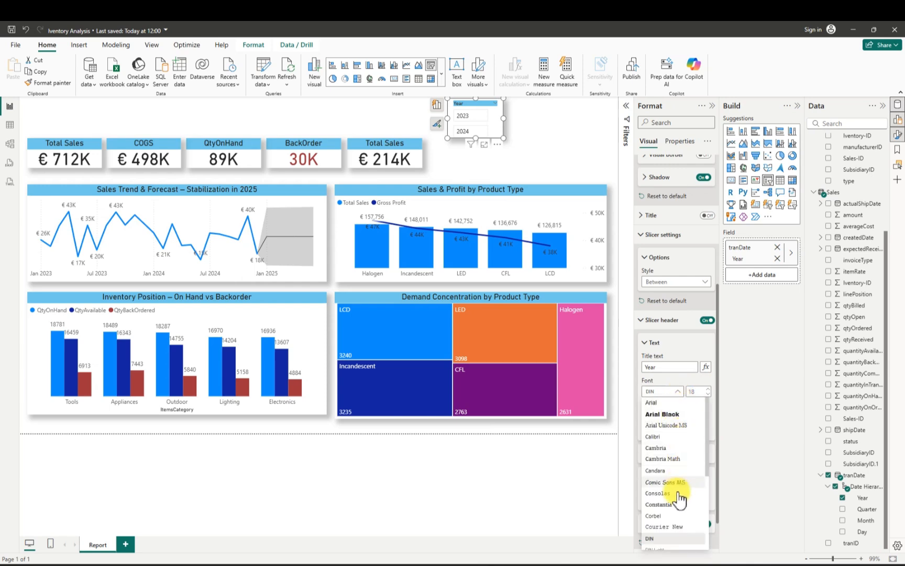
{"action": "left_click", "coordinate": [708, 475]}
{"action": "left_click_drag", "start_coordinate": [707, 474], "coordinate": [710, 533]}
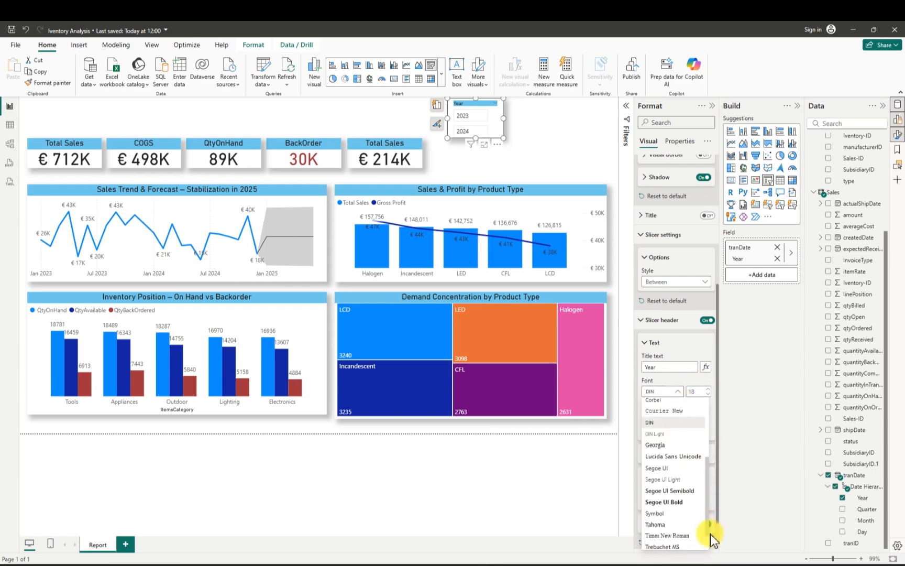
{"action": "left_click", "coordinate": [673, 499]}
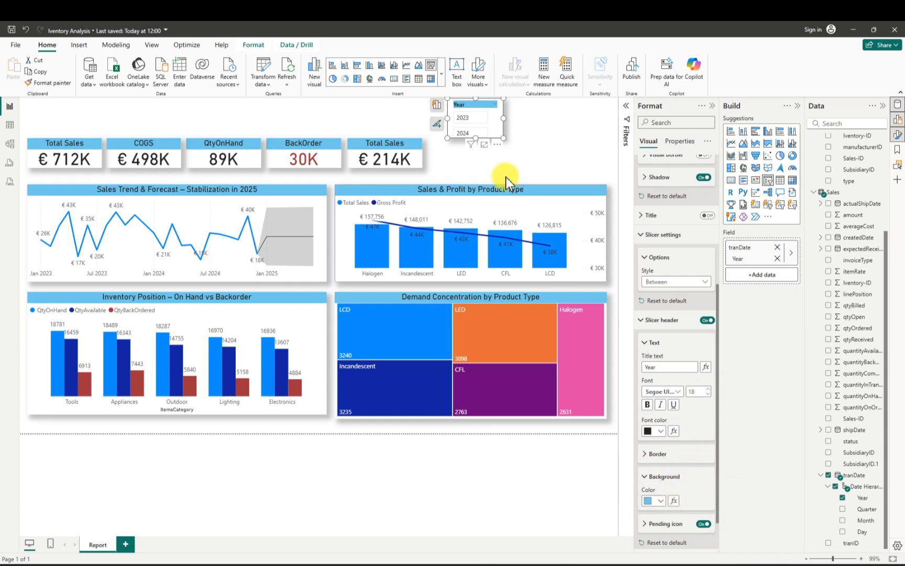
{"action": "left_click_drag", "start_coordinate": [478, 135], "coordinate": [475, 139]}
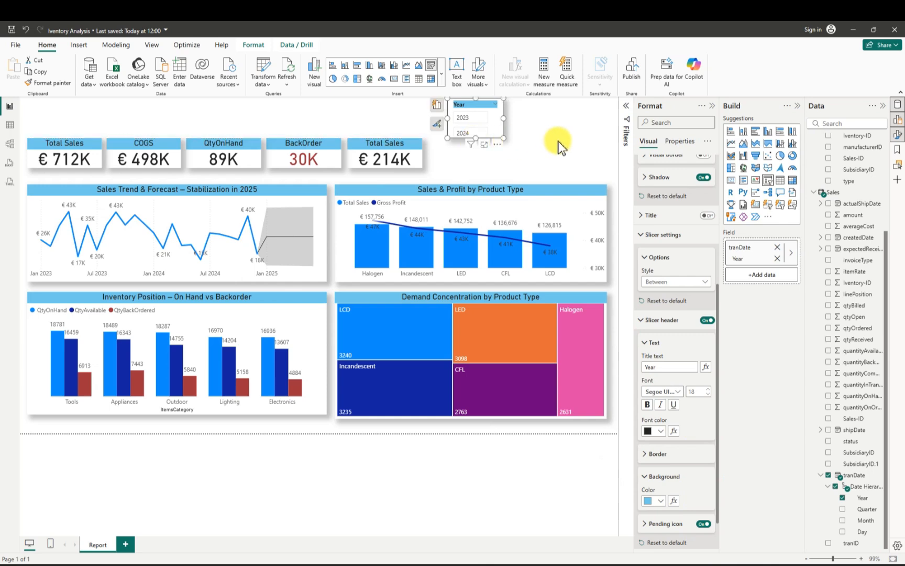
{"action": "left_click", "coordinate": [555, 118]}
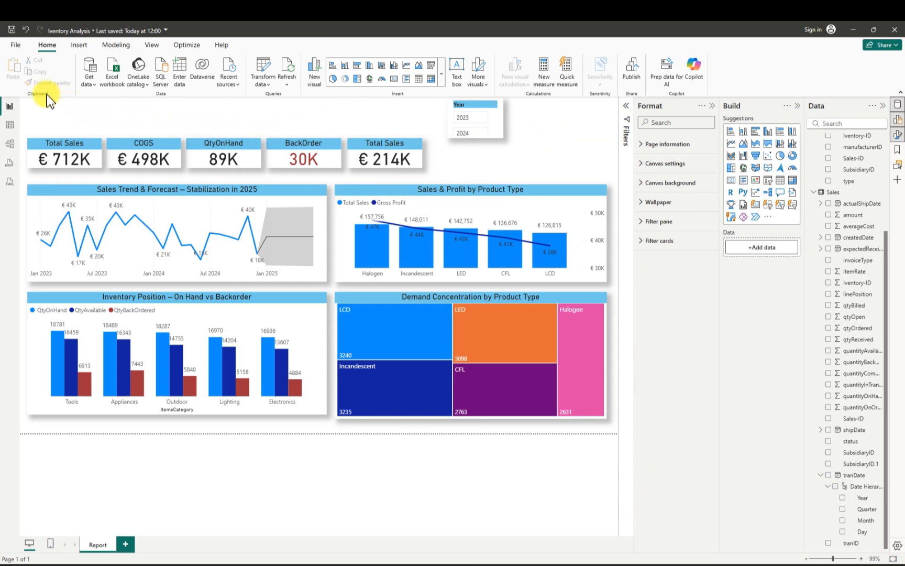
- Make two copies of the Year slicer
{"action": "left_click", "coordinate": [499, 137]}
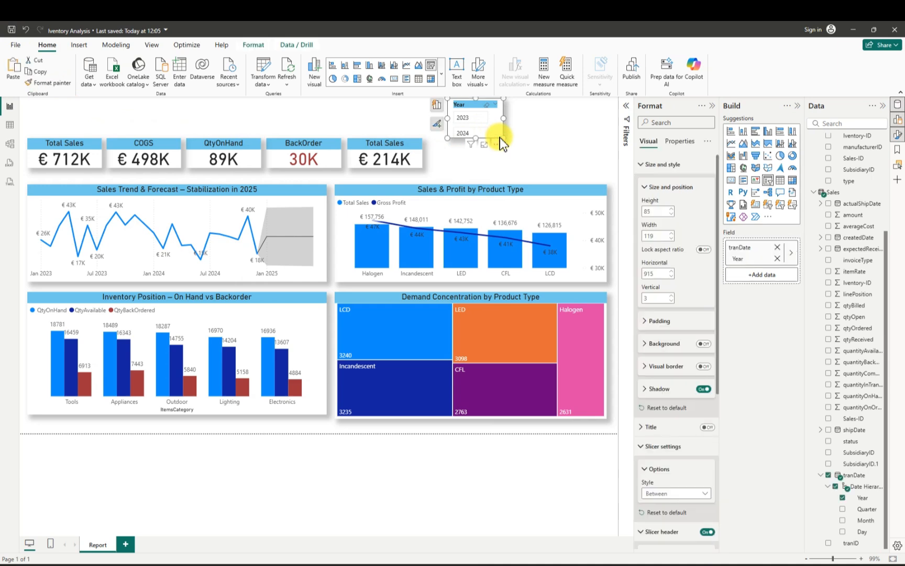
{"action": "key", "text": "ctrl+v"}
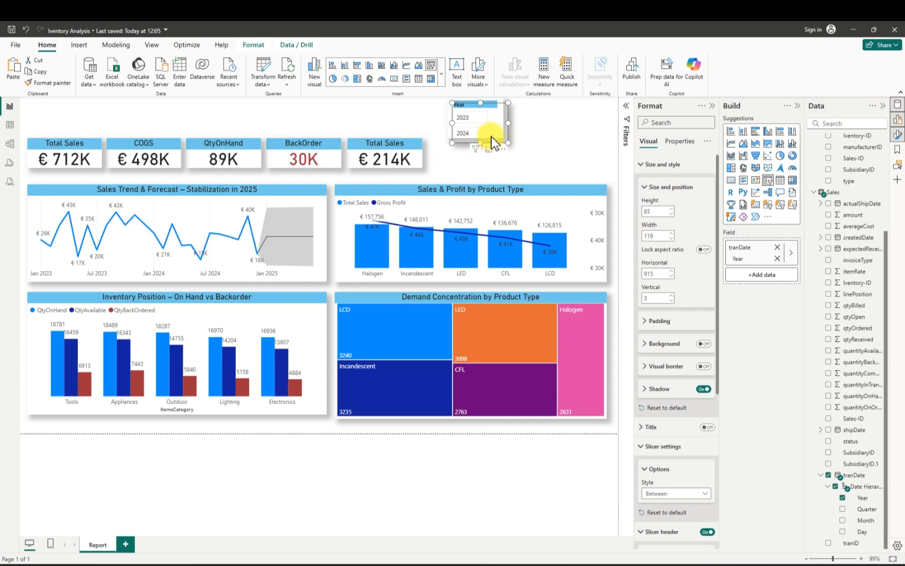
{"action": "left_click_drag", "start_coordinate": [490, 137], "coordinate": [568, 124]}
{"action": "left_click", "coordinate": [492, 117]}
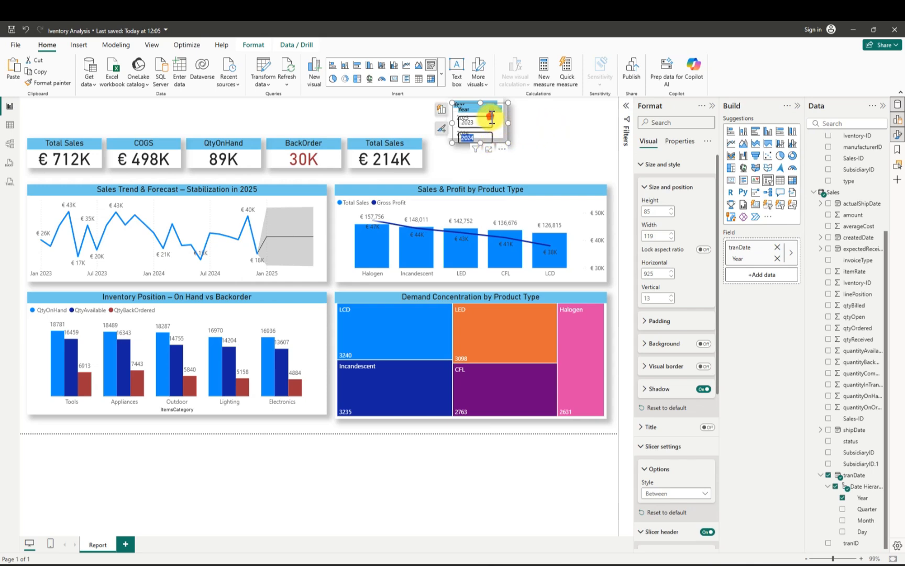
{"action": "left_click_drag", "start_coordinate": [491, 116], "coordinate": [526, 125]}
{"action": "left_click", "coordinate": [561, 135]}
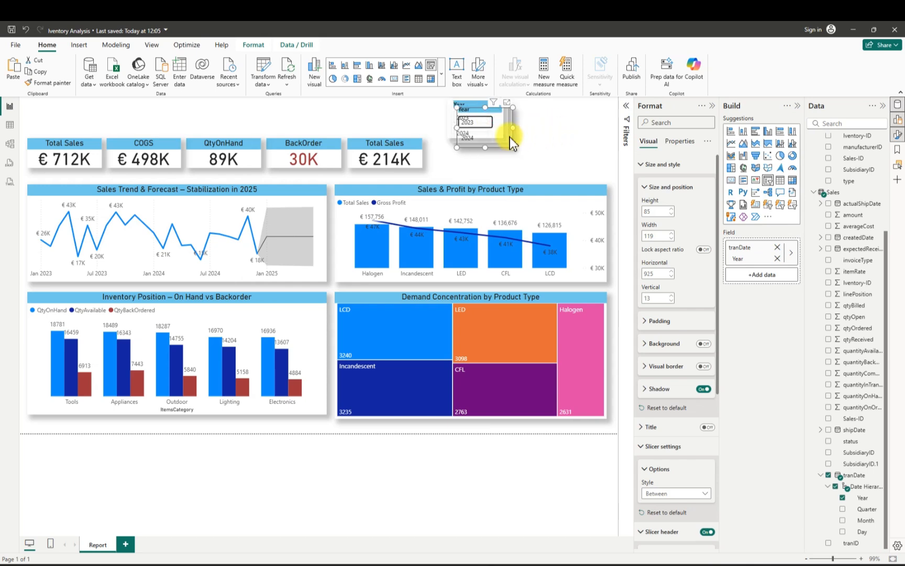
{"action": "key", "text": "ctrl+v"}
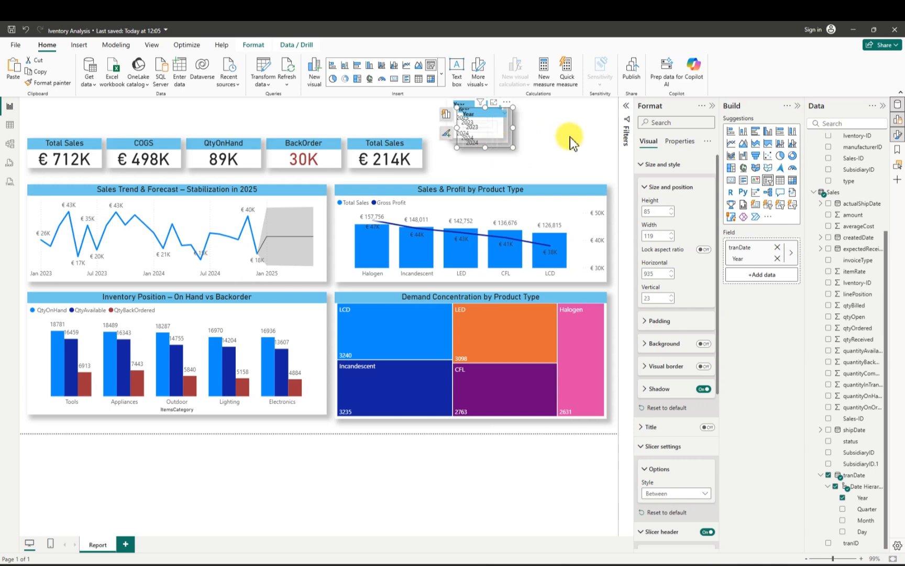
- Place the two slicer copies in a row beside the original, the last one at horizontal position 1160
{"action": "left_click_drag", "start_coordinate": [478, 116], "coordinate": [536, 107]}
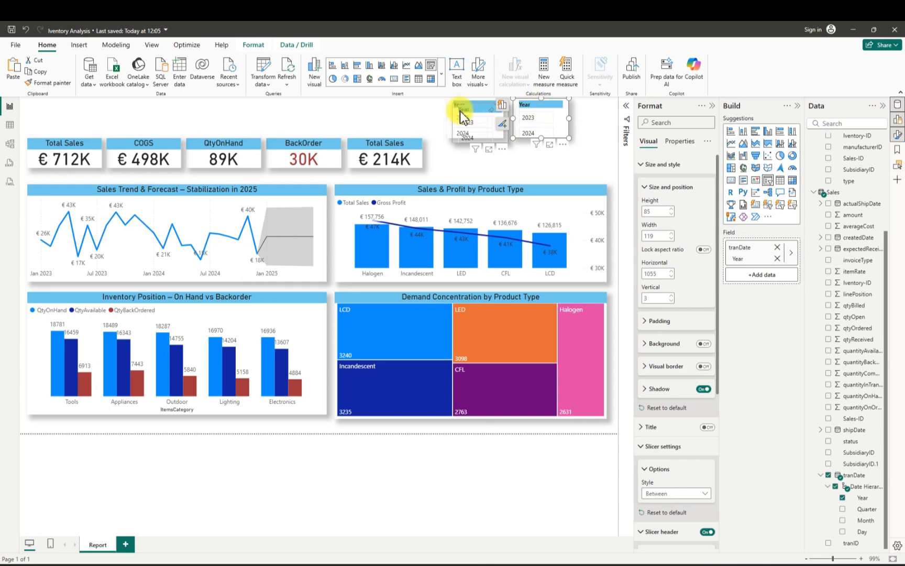
{"action": "left_click_drag", "start_coordinate": [479, 137], "coordinate": [595, 106]}
{"action": "left_click_drag", "start_coordinate": [519, 108], "coordinate": [511, 109]}
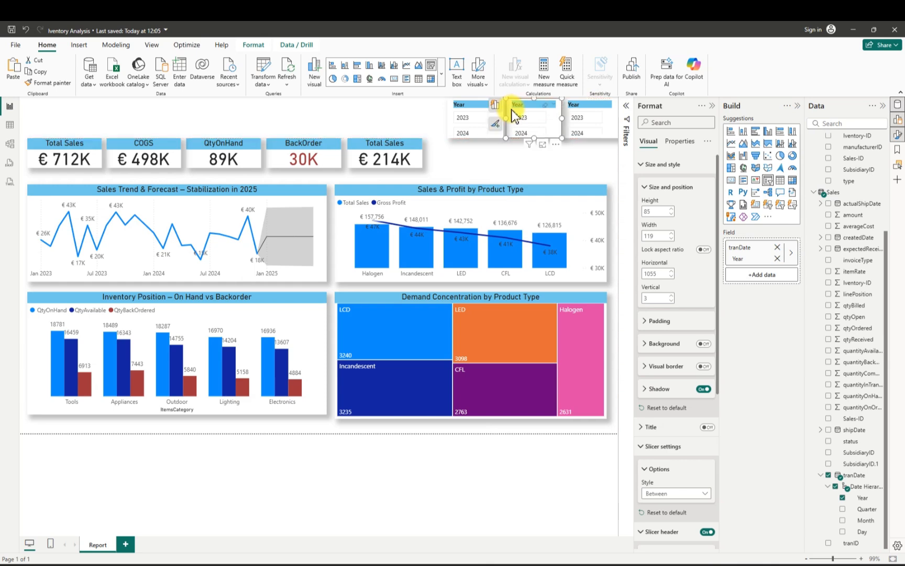
{"action": "left_click", "coordinate": [612, 128]}
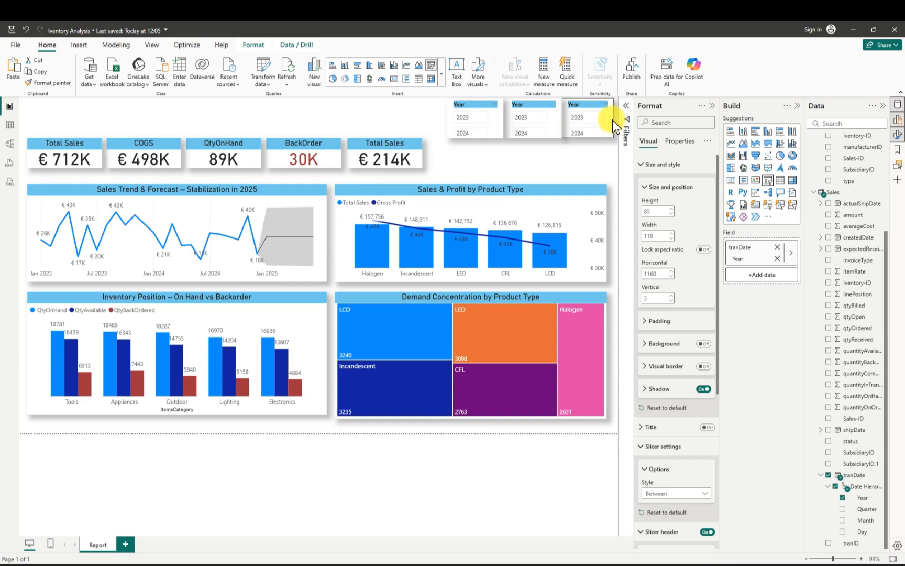
{"action": "left_click_drag", "start_coordinate": [612, 120], "coordinate": [613, 121]}
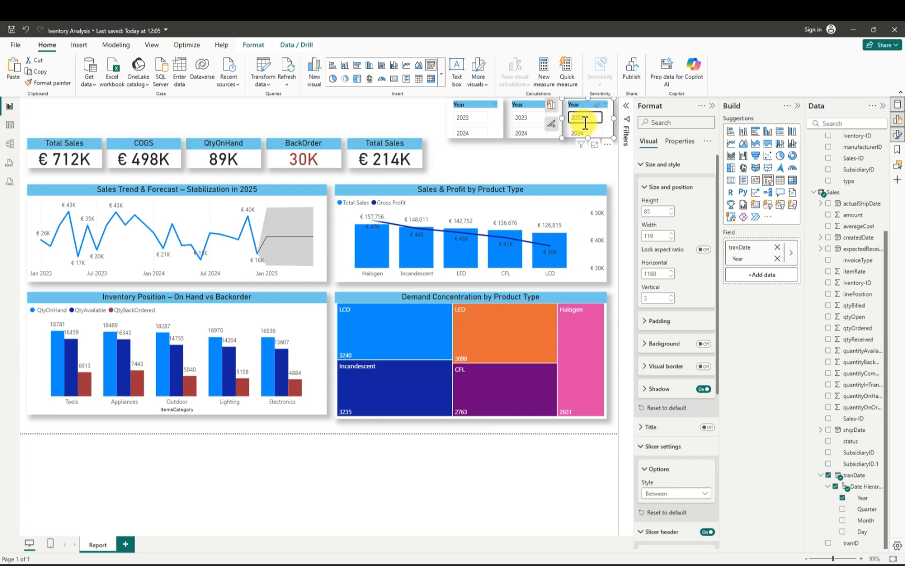
- Even out the gaps between the three slicers by shifting the first two slightly left, the middle one to horizontal position 1032
{"action": "left_click", "coordinate": [554, 120]}
{"action": "left_click_drag", "start_coordinate": [560, 118], "coordinate": [555, 125]}
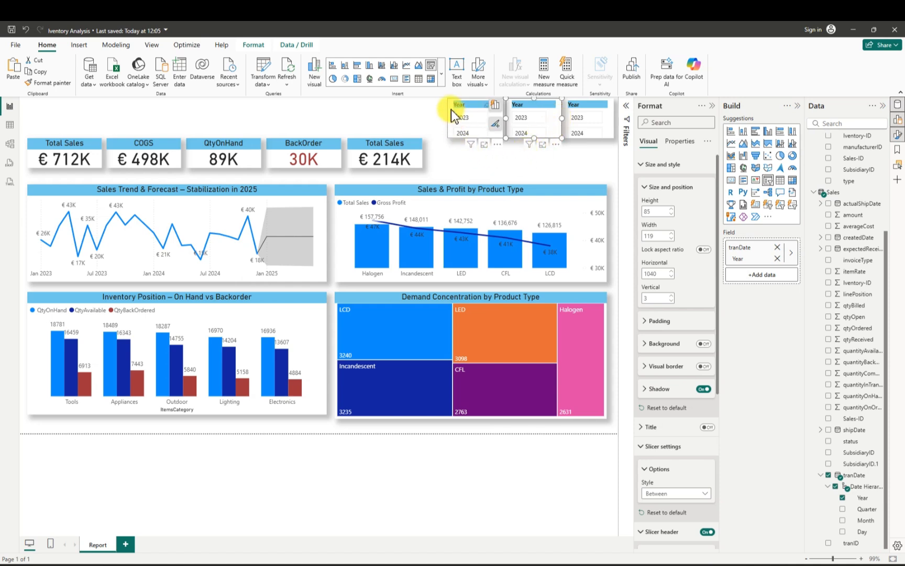
{"action": "left_click_drag", "start_coordinate": [450, 104], "coordinate": [444, 104]}
{"action": "left_click_drag", "start_coordinate": [505, 101], "coordinate": [505, 105]}
{"action": "left_click", "coordinate": [588, 157]}
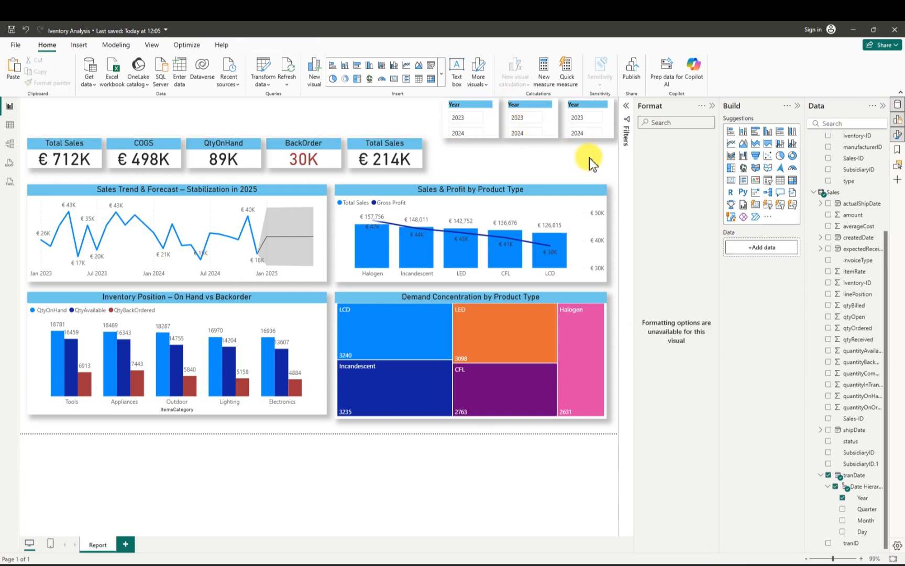
- Add the type field from the Items table to the middle slicer
{"action": "left_click", "coordinate": [523, 103]}
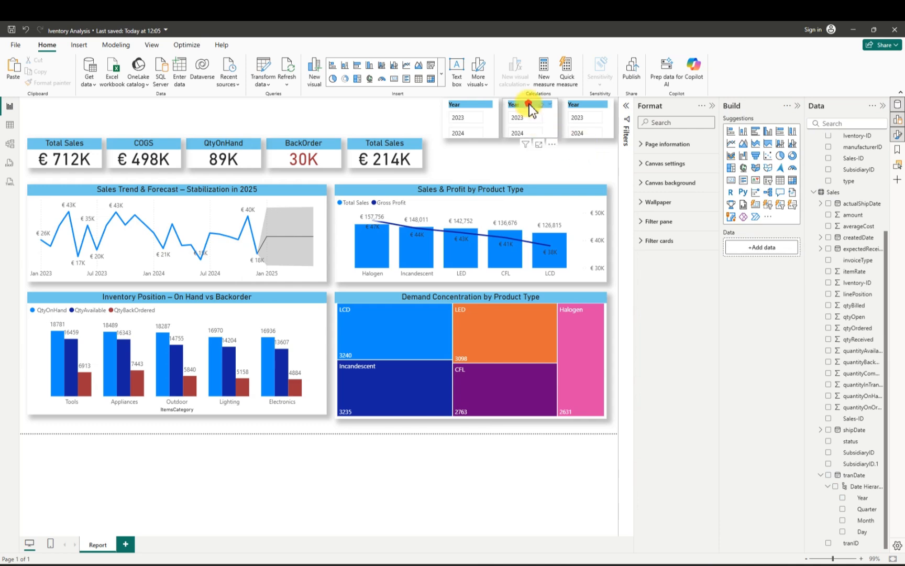
{"action": "left_click", "coordinate": [813, 192]}
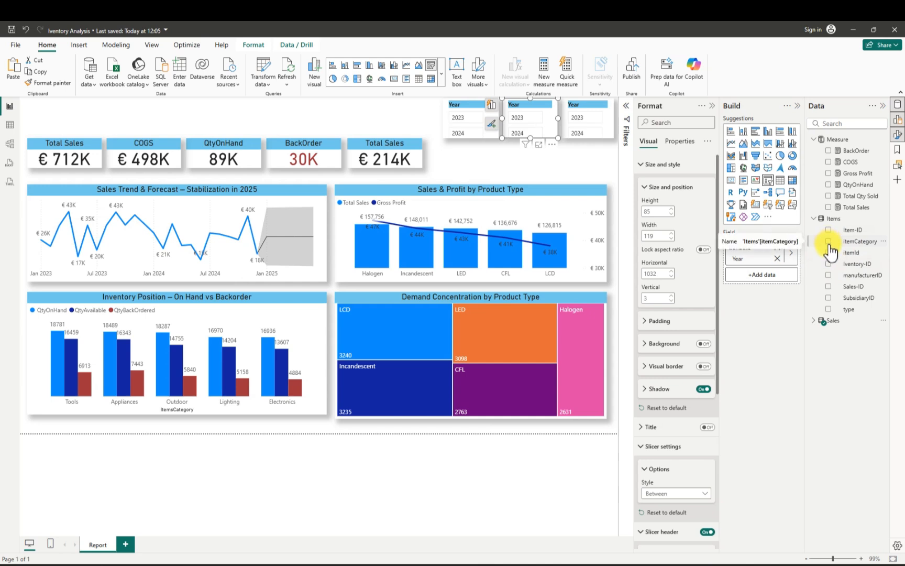
{"action": "left_click", "coordinate": [829, 310]}
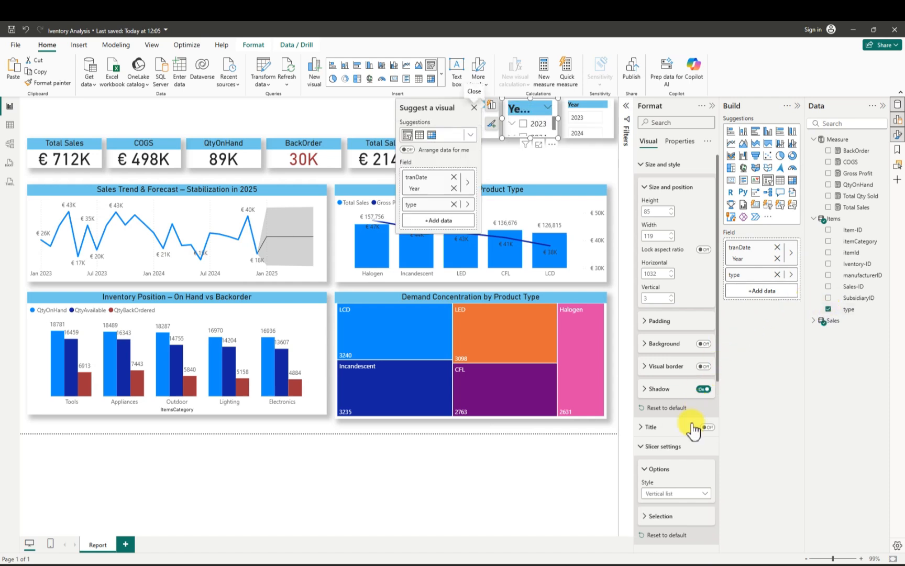
- Set the middle slicer's style to Dropdown and check its list of entries
{"action": "mouse_move", "coordinate": [718, 383]}
{"action": "left_mouse_down"}
{"action": "mouse_move", "coordinate": [725, 550]}
{"action": "mouse_move", "coordinate": [735, 510]}
{"action": "left_mouse_up"}
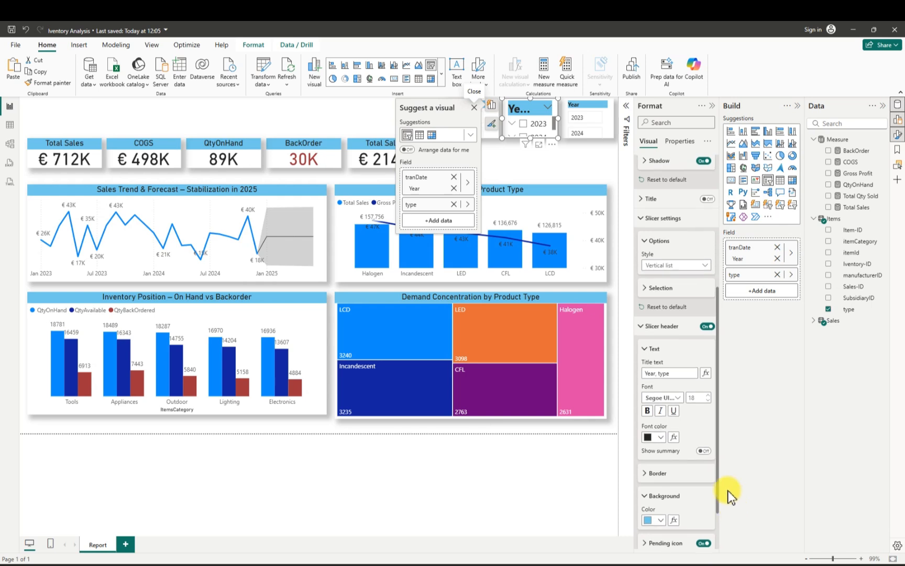
{"action": "left_click", "coordinate": [704, 264]}
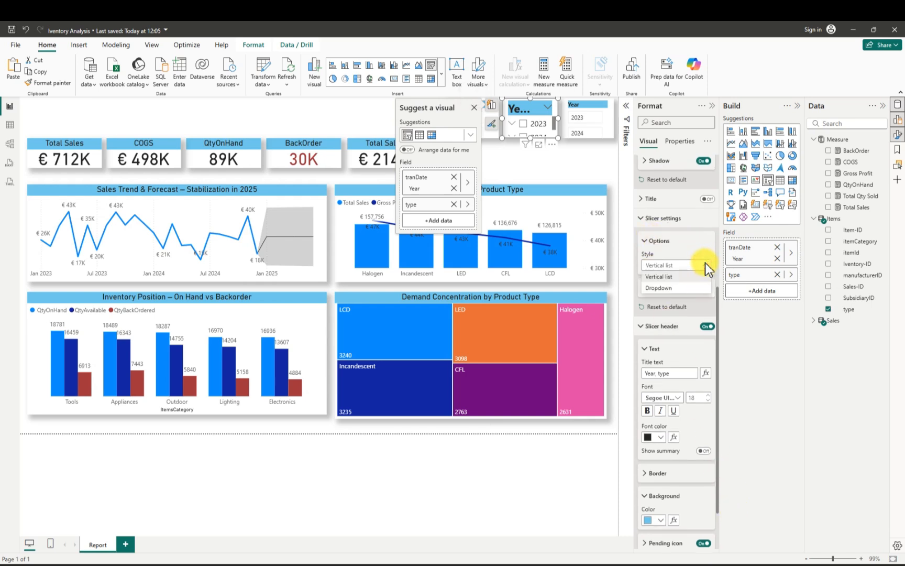
{"action": "left_click", "coordinate": [673, 290]}
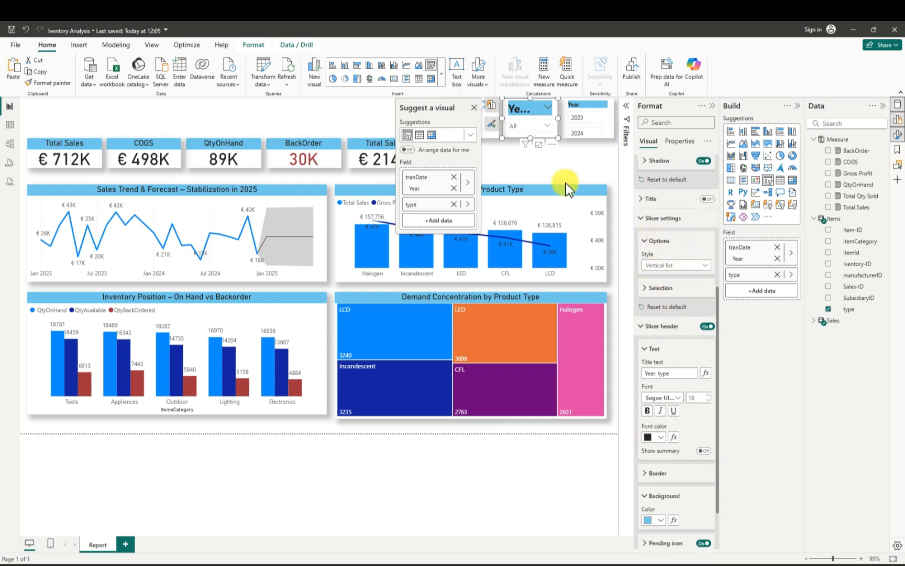
{"action": "left_click", "coordinate": [548, 124]}
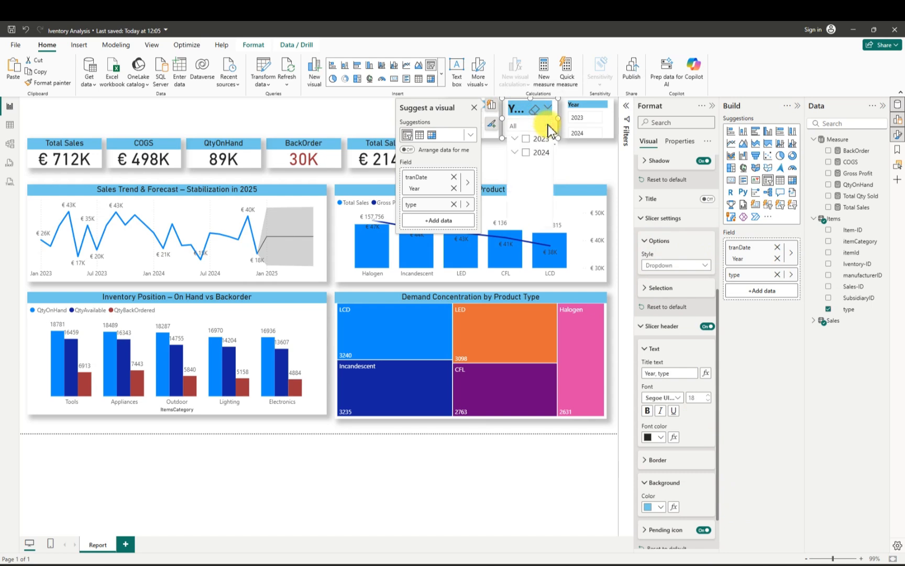
{"action": "left_click", "coordinate": [548, 125]}
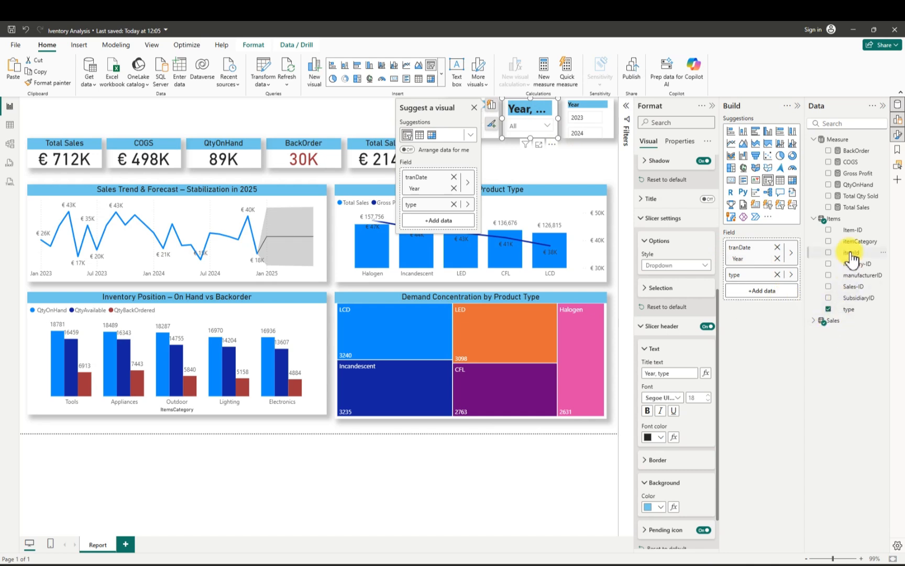
- Remove the Year field from the middle slicer so it filters only by type, and check its dropdown list
{"action": "left_click", "coordinate": [814, 321]}
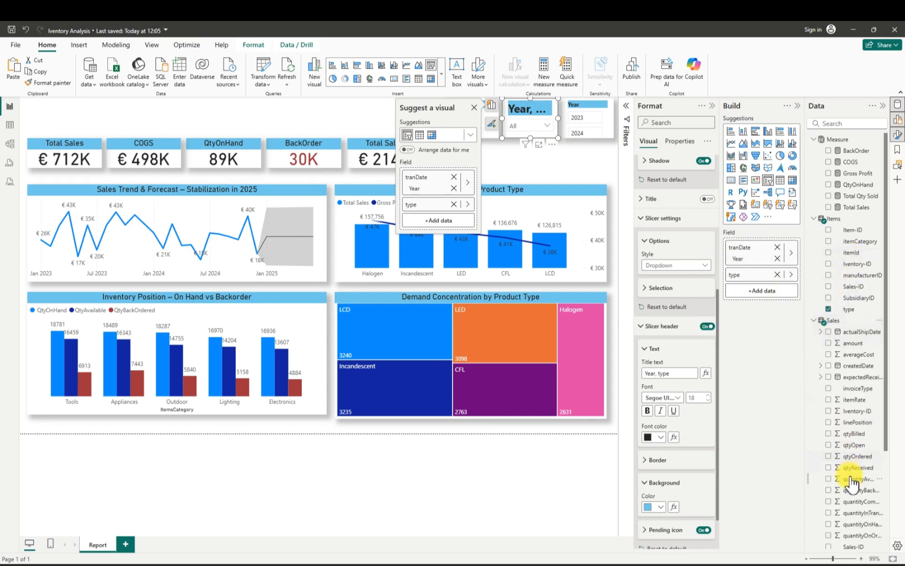
{"action": "scroll", "coordinate": [855, 479], "scroll_direction": "down", "scroll_amount": 3}
{"action": "left_click", "coordinate": [842, 497]}
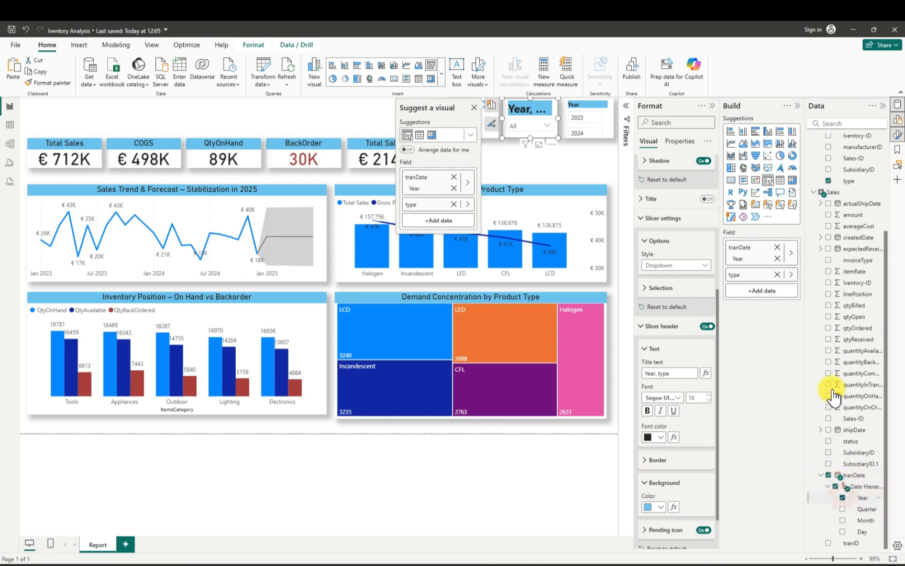
{"action": "scroll", "coordinate": [853, 259], "scroll_direction": "up", "scroll_amount": 5}
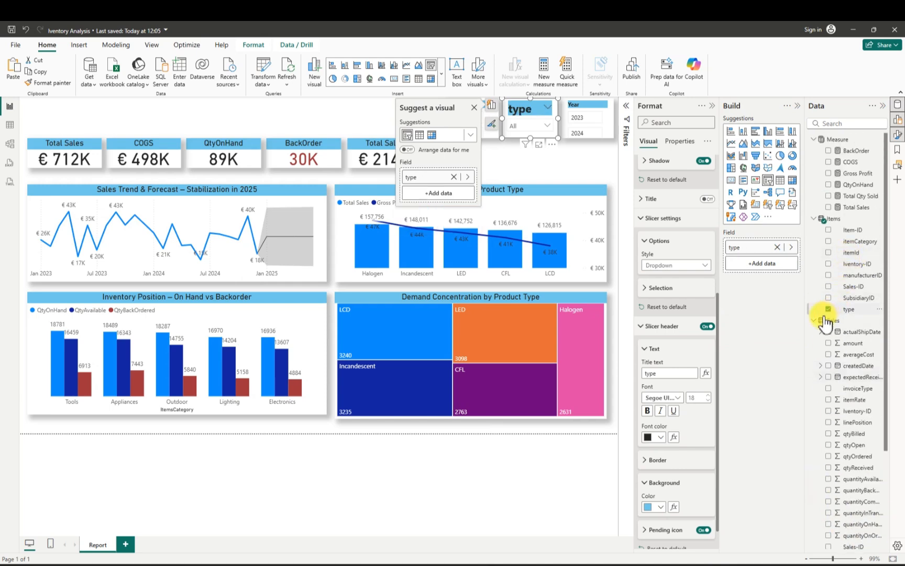
{"action": "left_click", "coordinate": [548, 126]}
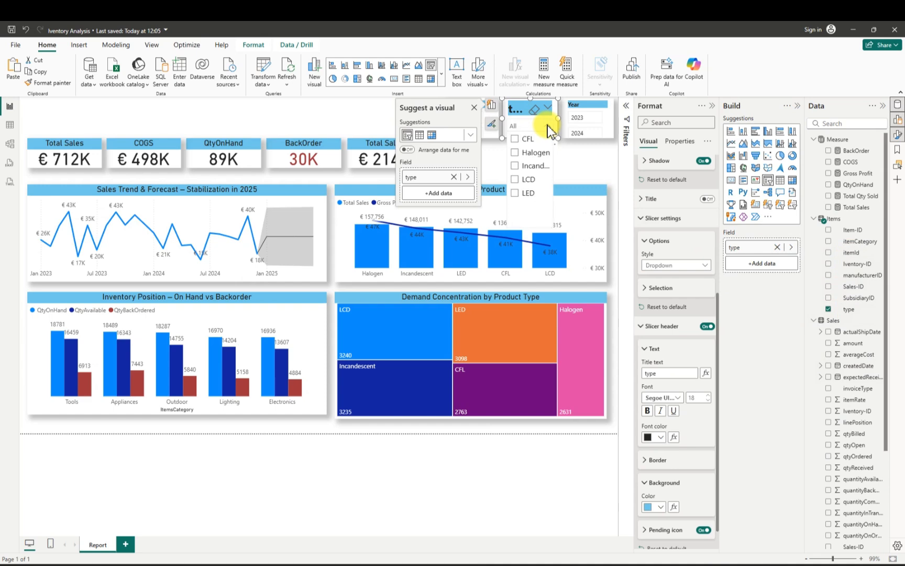
{"action": "left_click", "coordinate": [548, 125]}
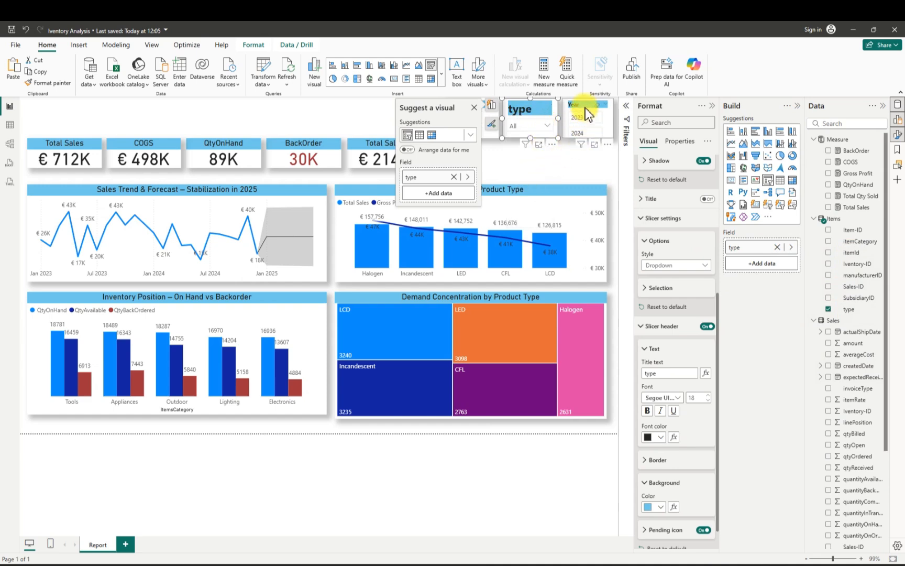
- Replace the Year field in the third slicer with itemCategory from the Items table and set the slicer's style to Dropdown
{"action": "left_click", "coordinate": [576, 122]}
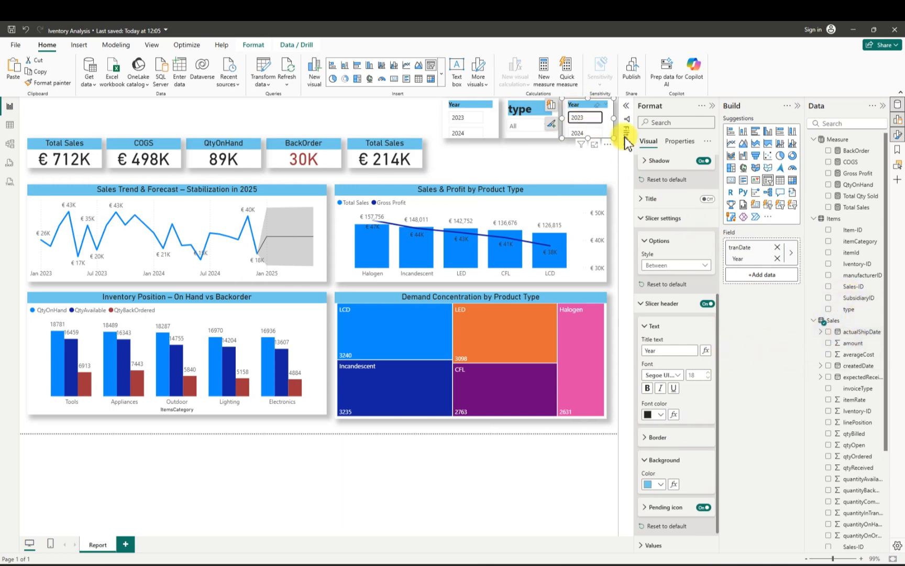
{"action": "scroll", "coordinate": [859, 476], "scroll_direction": "down", "scroll_amount": 5}
{"action": "left_click", "coordinate": [843, 497]}
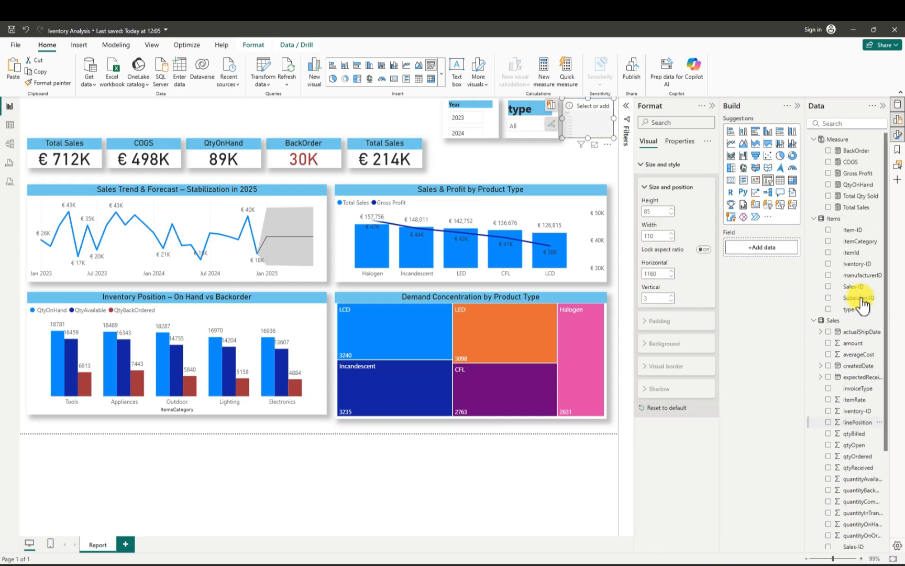
{"action": "left_click", "coordinate": [827, 242]}
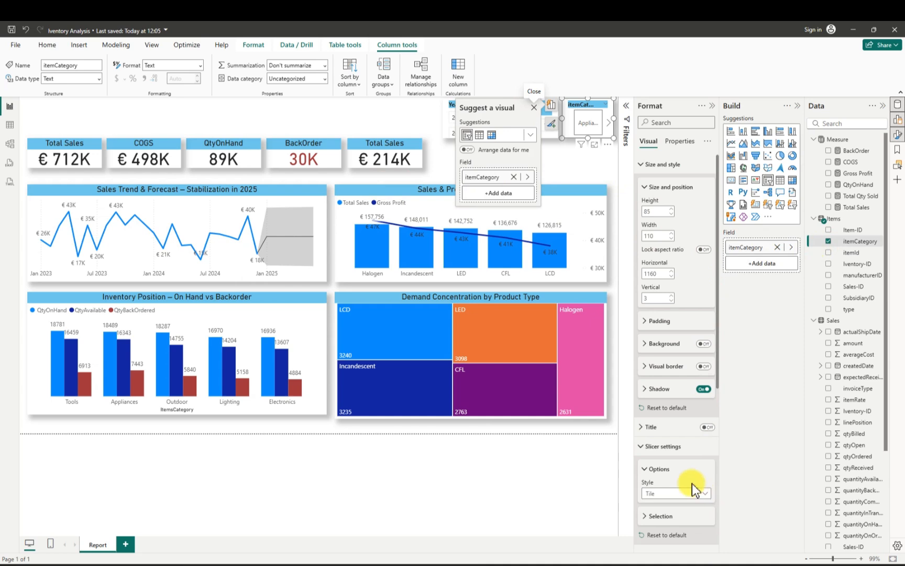
{"action": "left_click", "coordinate": [705, 494]}
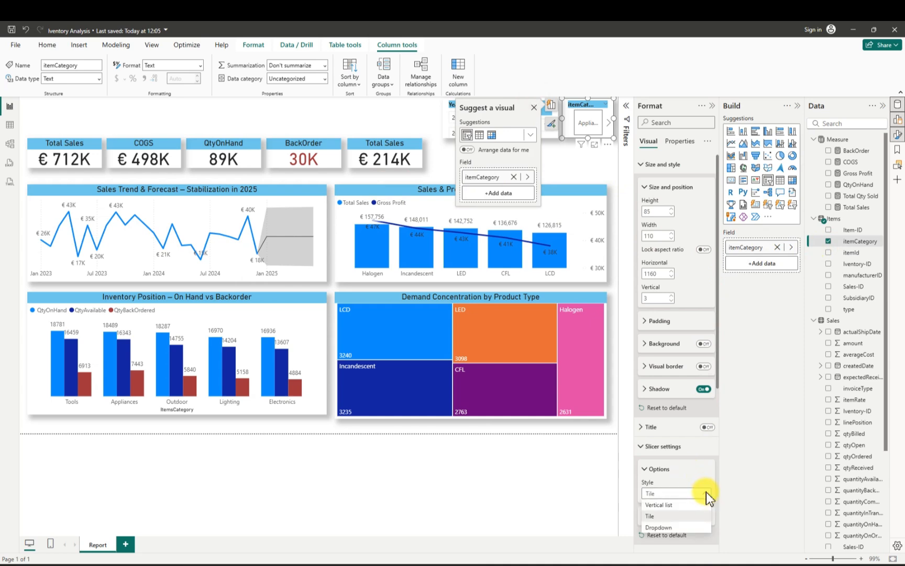
{"action": "left_click", "coordinate": [679, 524]}
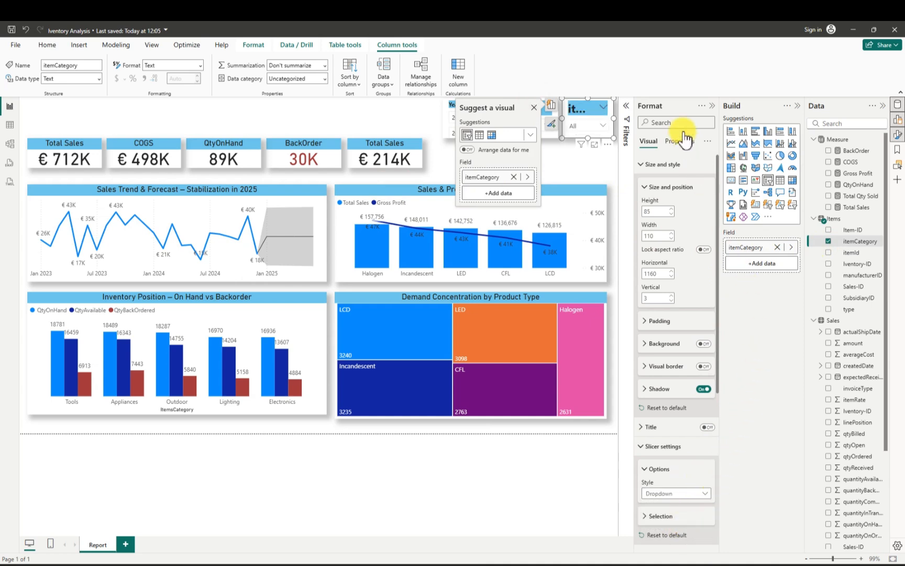
{"action": "left_click", "coordinate": [713, 107]}
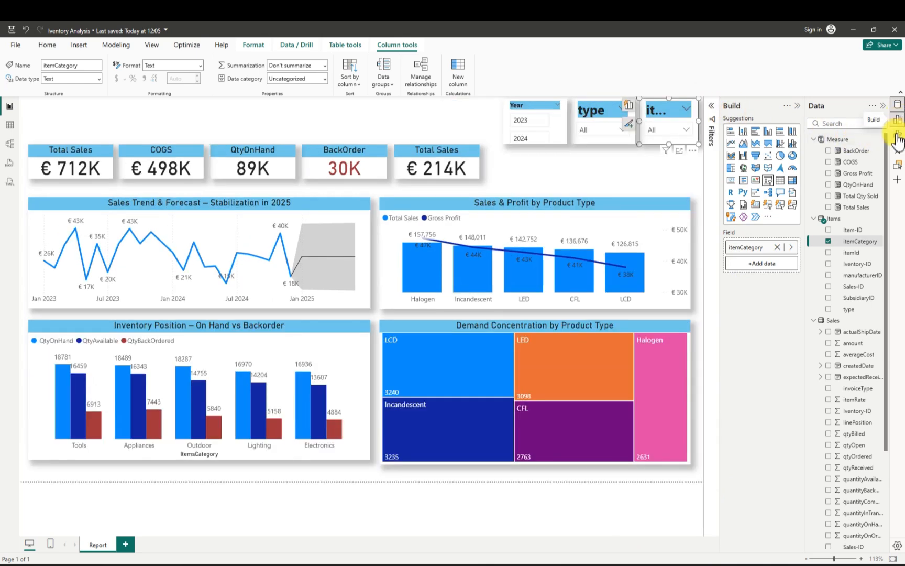
{"action": "left_click", "coordinate": [898, 135]}
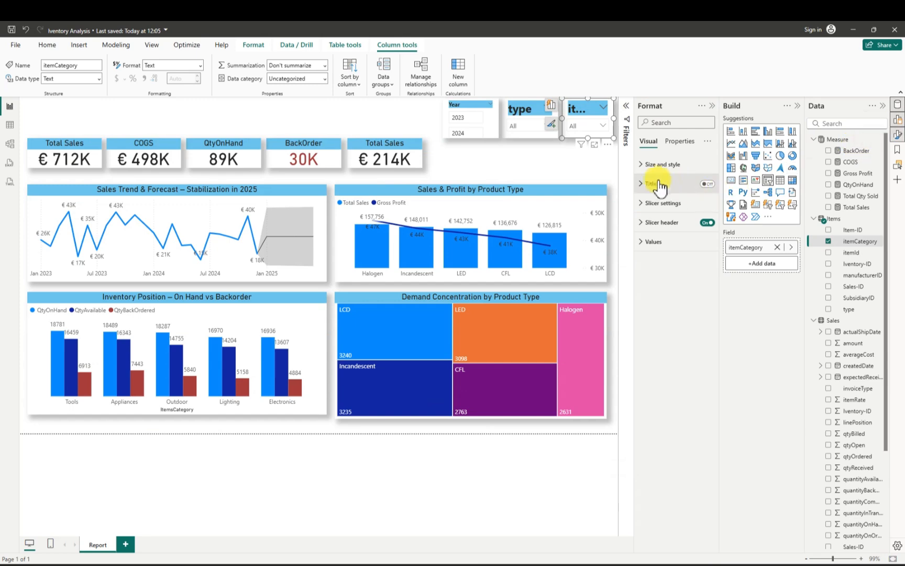
{"action": "left_click", "coordinate": [713, 107]}
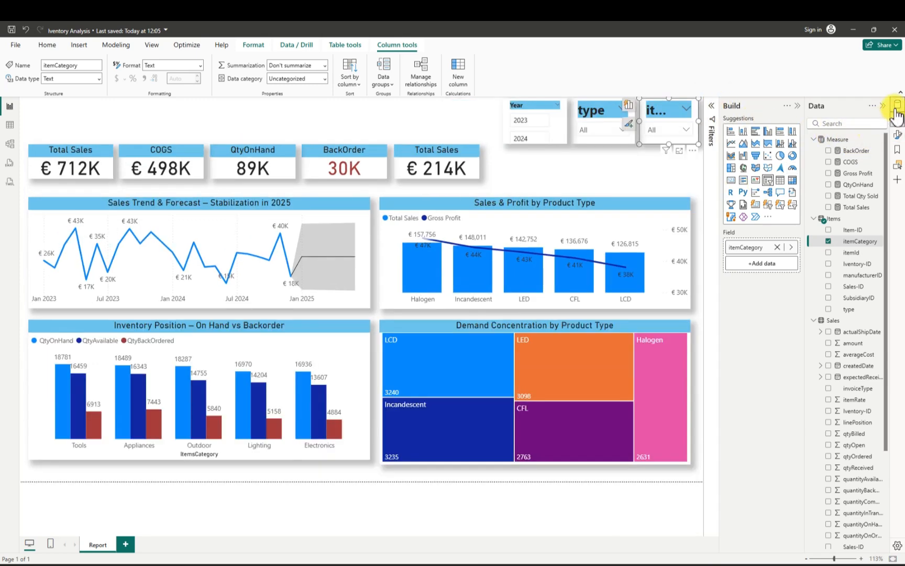
{"action": "left_click", "coordinate": [898, 135]}
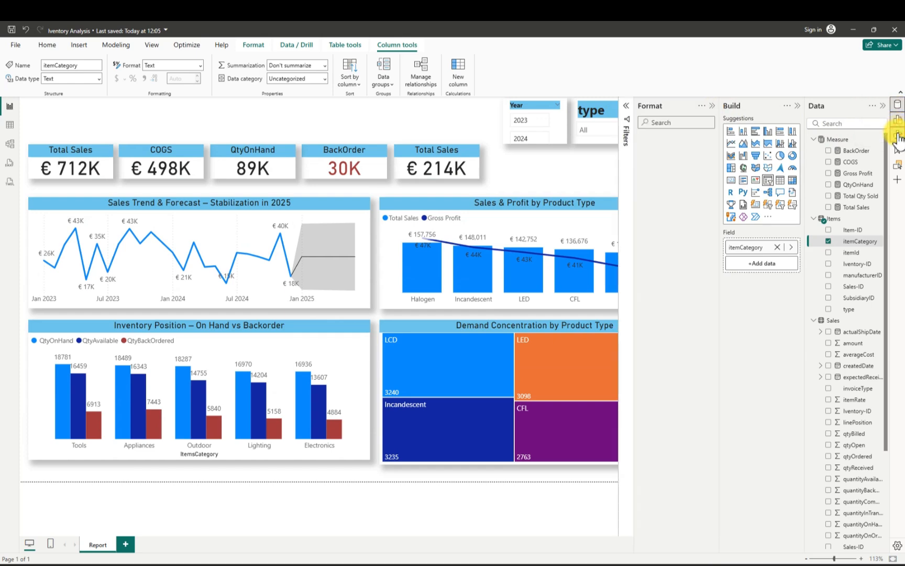
{"action": "left_click", "coordinate": [898, 136]}
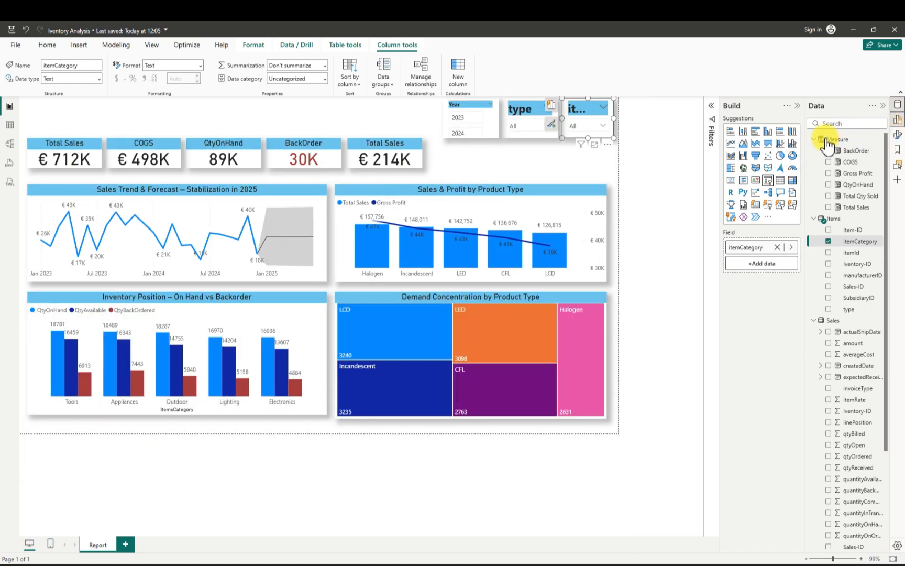
{"action": "left_click", "coordinate": [712, 108]}
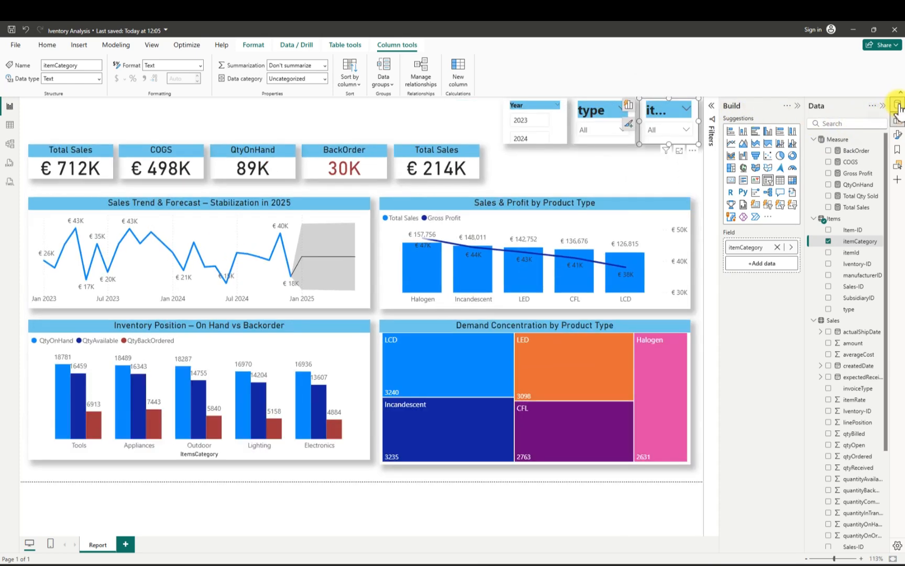
- Hide the Data and Build panes and keep only the Format pane open beside the report page
{"action": "left_click", "coordinate": [899, 105]}
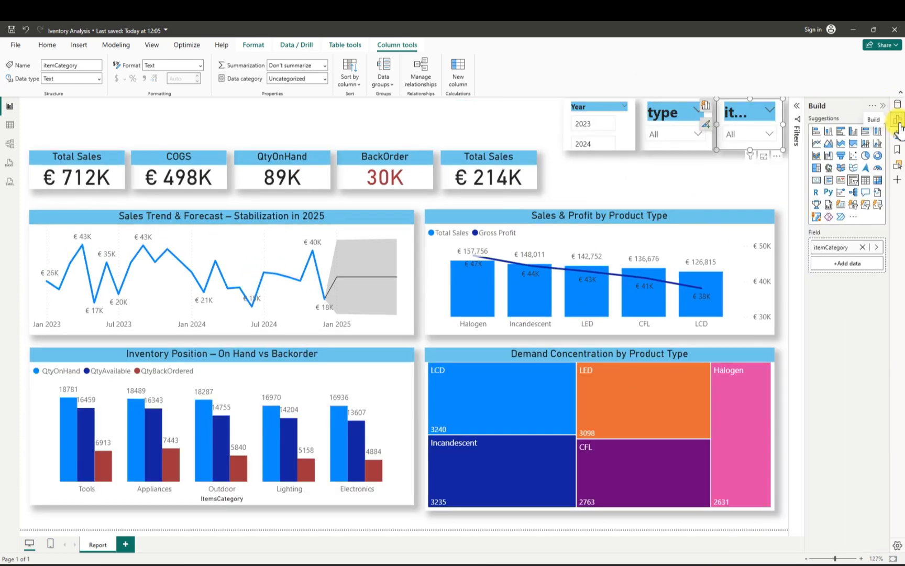
{"action": "left_click", "coordinate": [898, 120]}
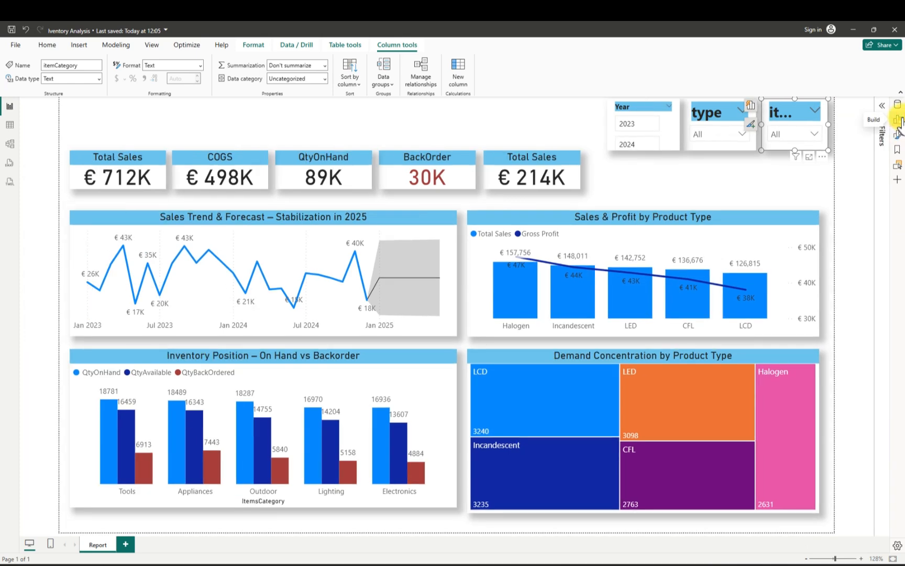
{"action": "left_click", "coordinate": [898, 104]}
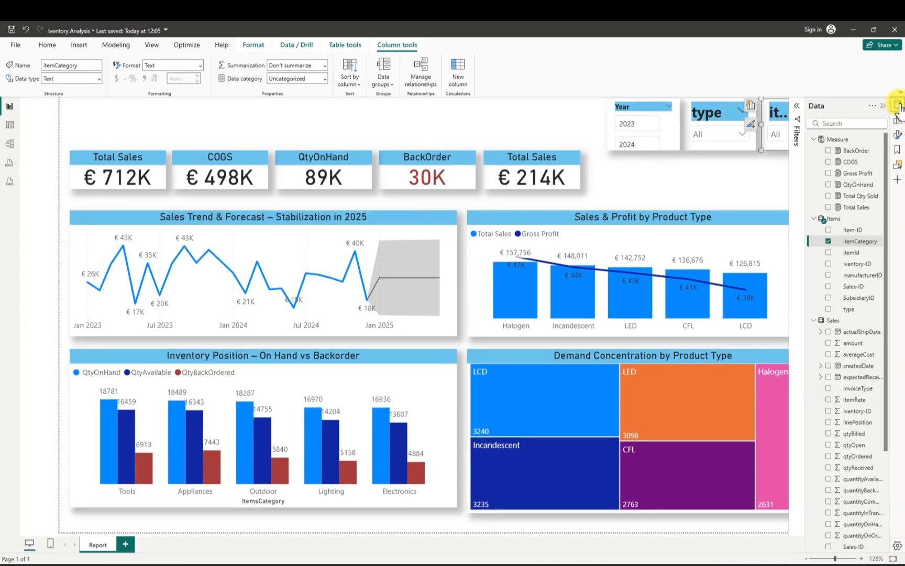
{"action": "left_click", "coordinate": [898, 106]}
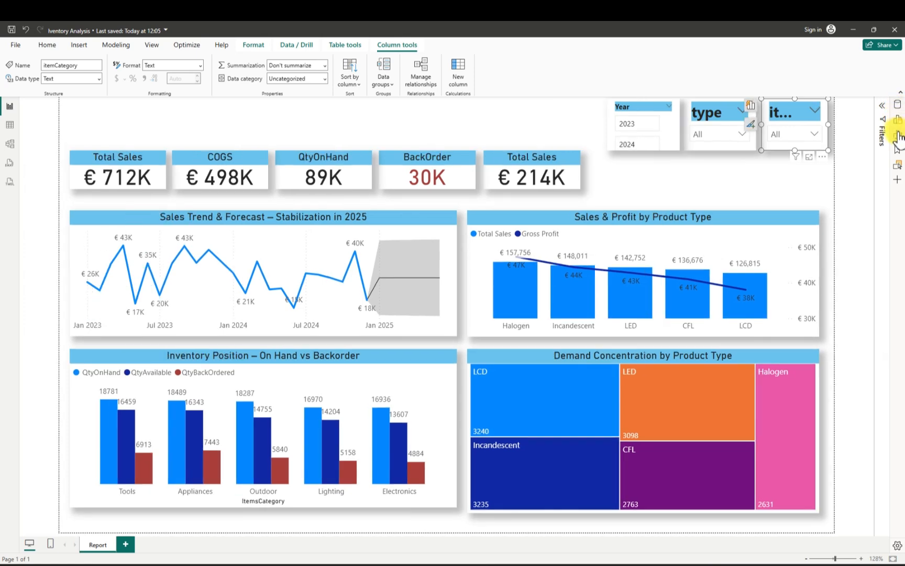
{"action": "left_click", "coordinate": [897, 135]}
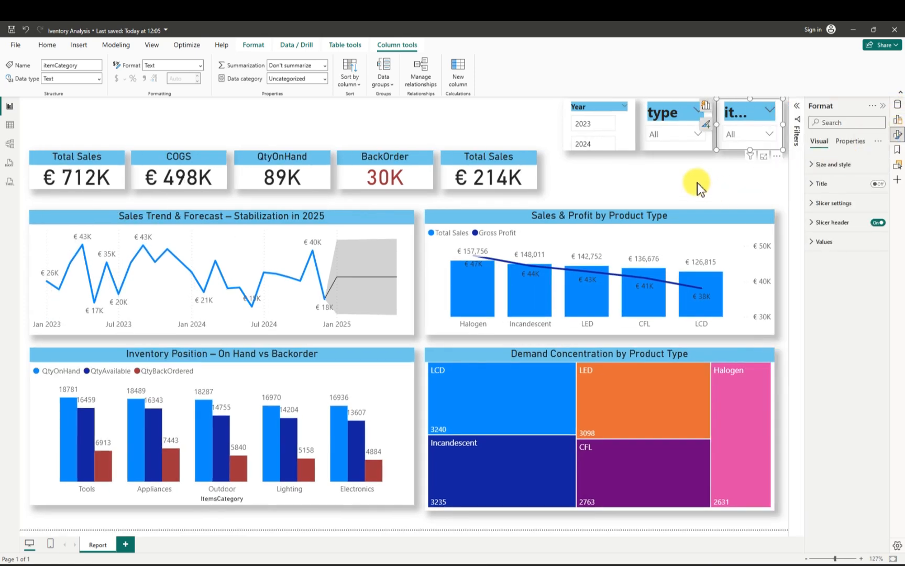
- Deselect the slicer and set the report page's canvas type to Custom
{"action": "left_click", "coordinate": [740, 162]}
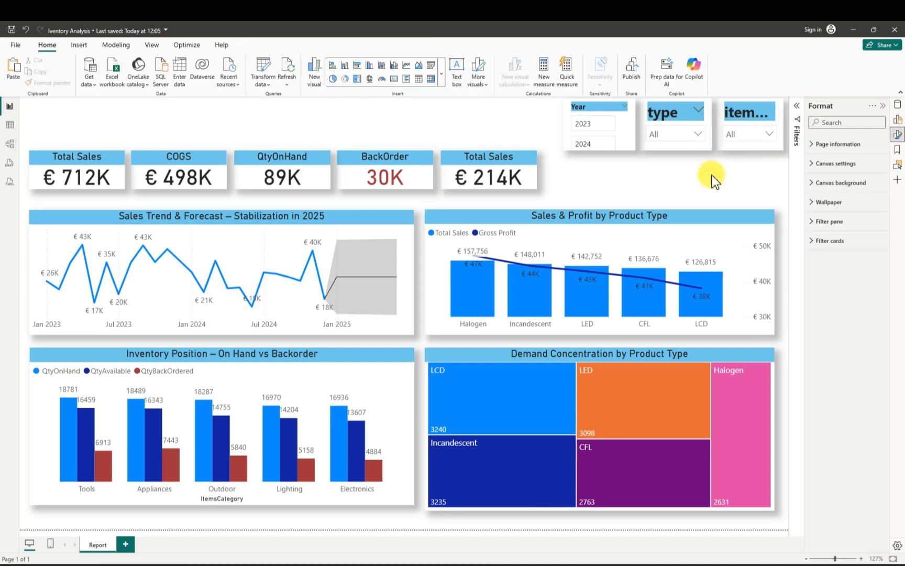
{"action": "left_click", "coordinate": [813, 165]}
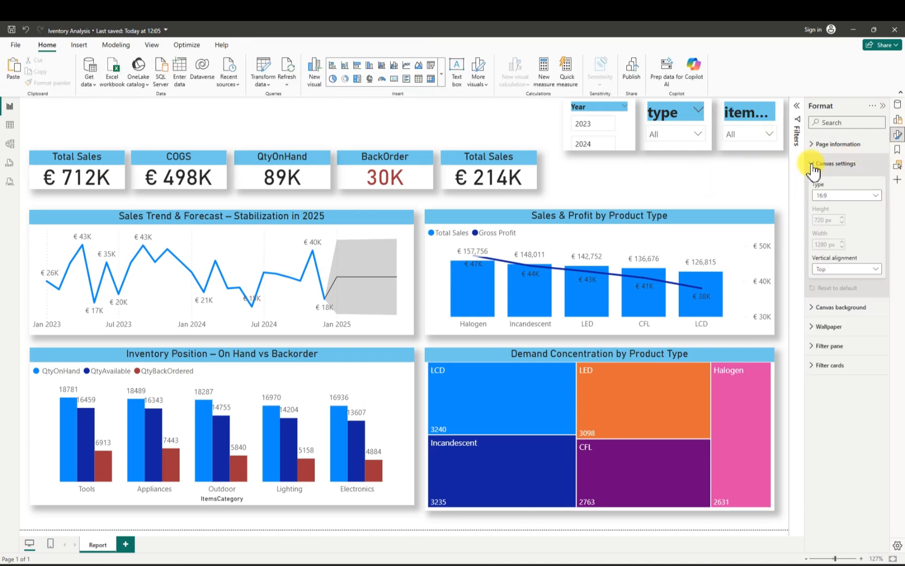
{"action": "left_click", "coordinate": [875, 195]}
{"action": "left_click", "coordinate": [828, 252]}
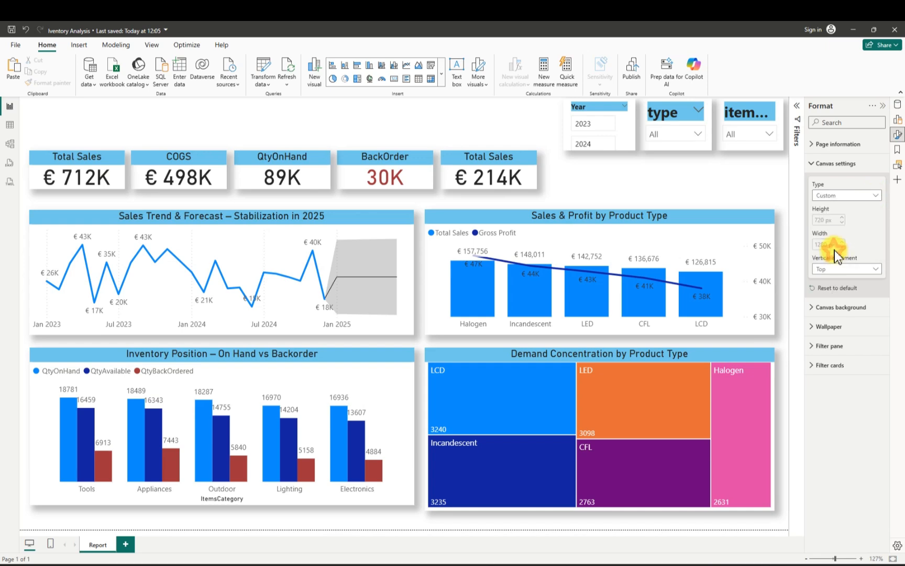
- Try a taller report page, raising the canvas height in small increments and setting it to 1200 px
{"action": "left_click", "coordinate": [842, 218]}
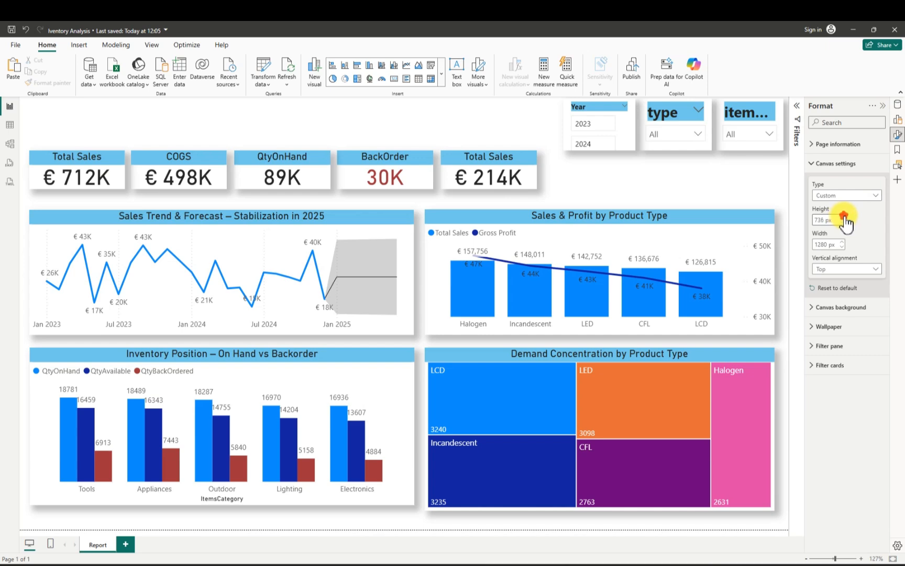
{"action": "left_click", "coordinate": [844, 217]}
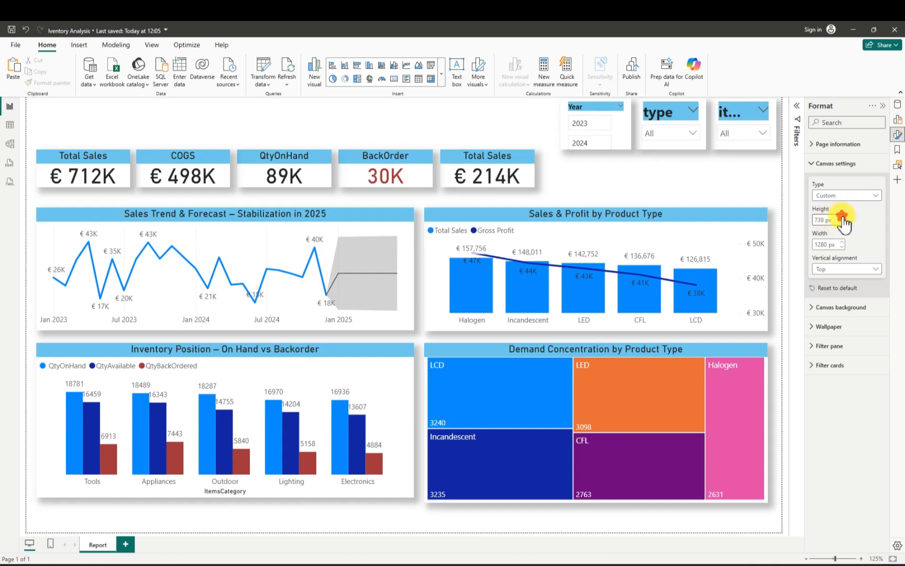
{"action": "left_click", "coordinate": [843, 218]}
{"action": "left_click", "coordinate": [843, 217]}
{"action": "left_click", "coordinate": [827, 219]}
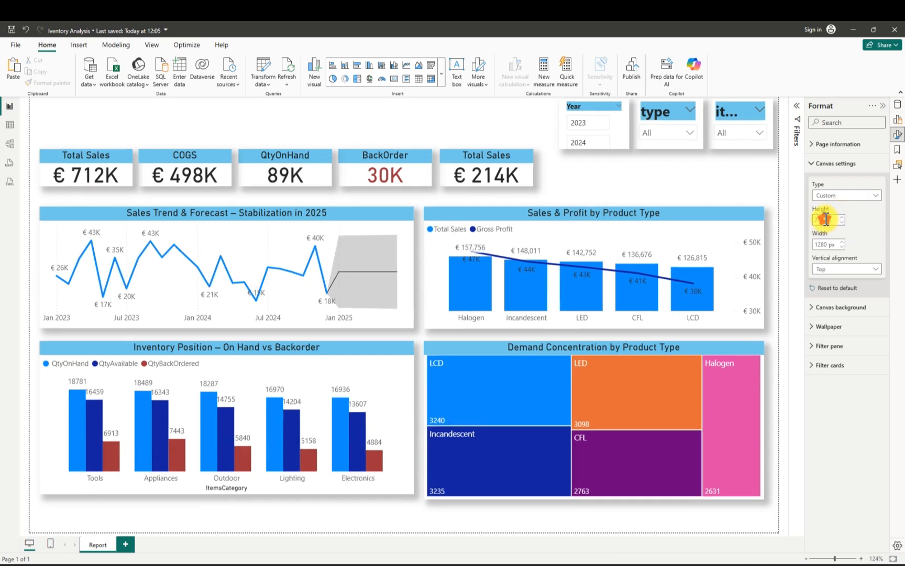
{"action": "double_click", "coordinate": [826, 219]}
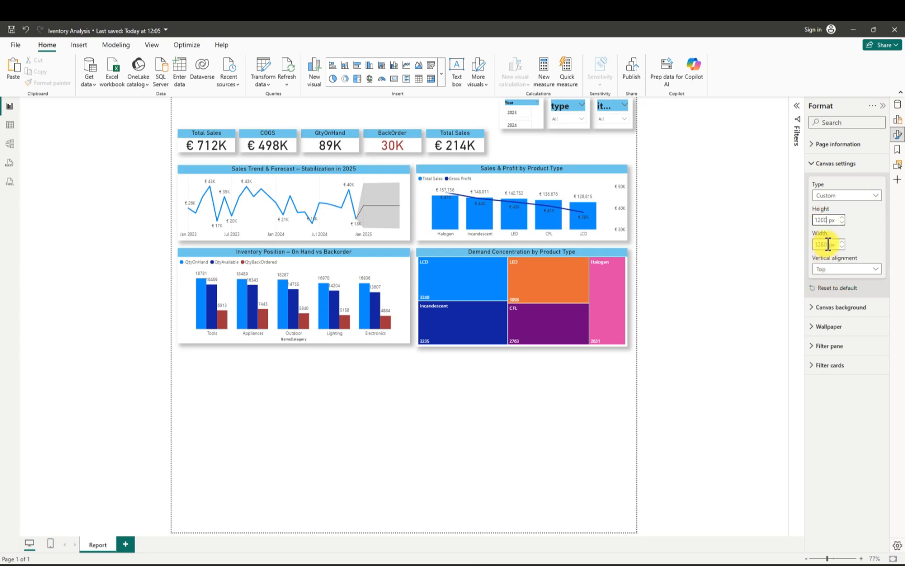
- Set the report page's canvas height to 1000 px
{"action": "double_click", "coordinate": [828, 244]}
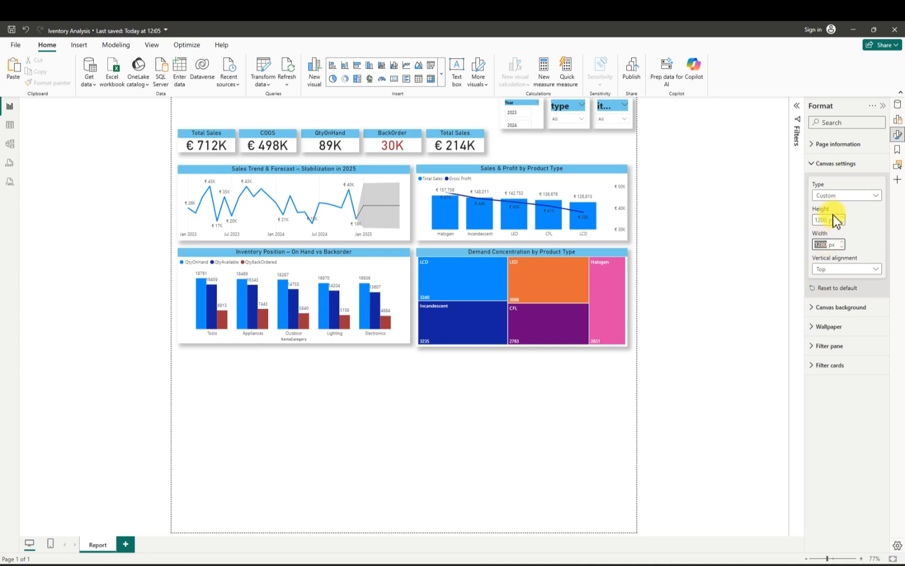
{"action": "double_click", "coordinate": [829, 220]}
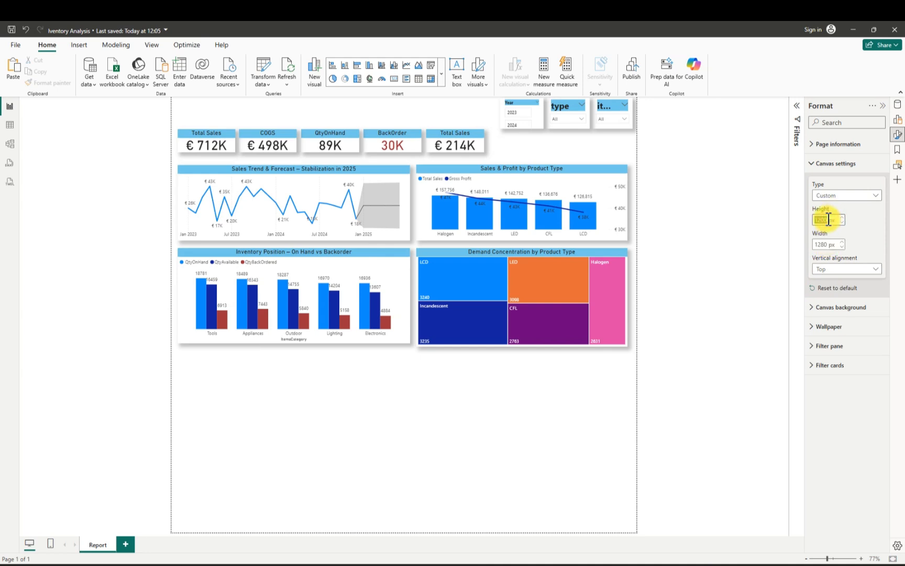
{"action": "type", "text": "100"}
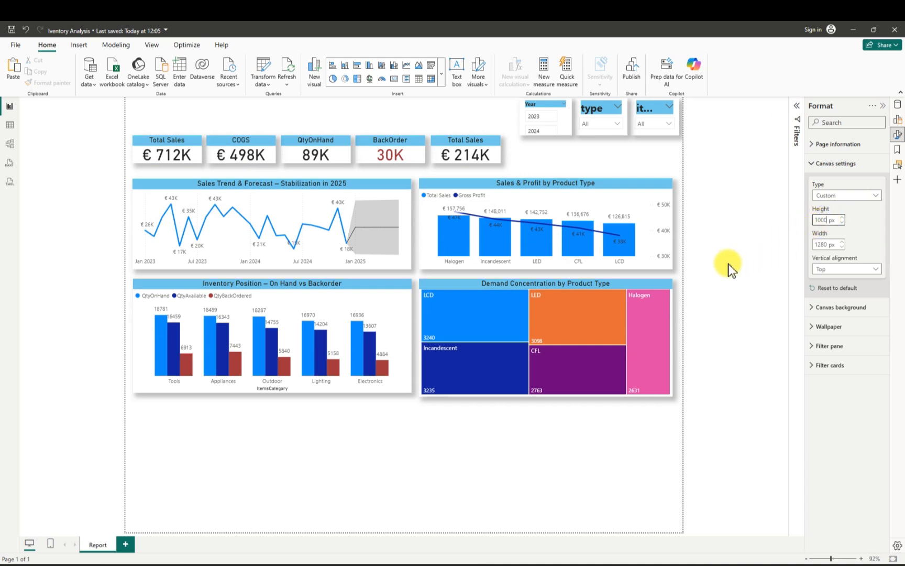
- Lower the report page's canvas height gradually in small increments
{"action": "left_click", "coordinate": [843, 222]}
{"action": "left_click", "coordinate": [842, 223]}
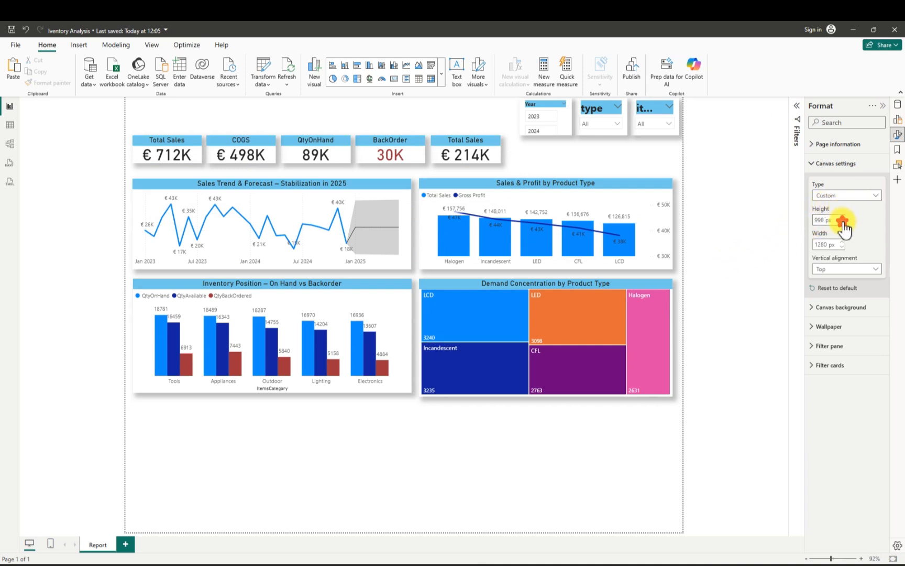
{"action": "left_click", "coordinate": [843, 222]}
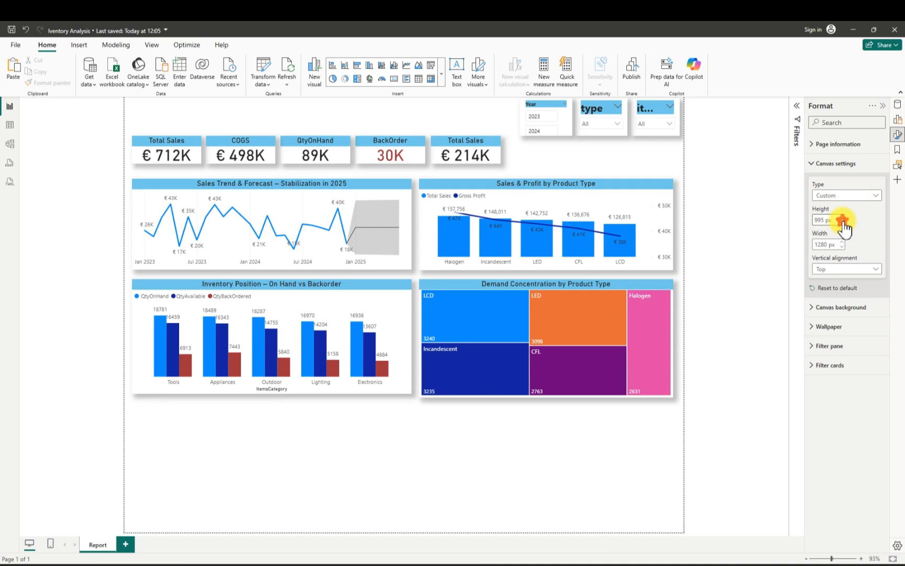
{"action": "left_click", "coordinate": [842, 222]}
{"action": "left_click", "coordinate": [843, 222]}
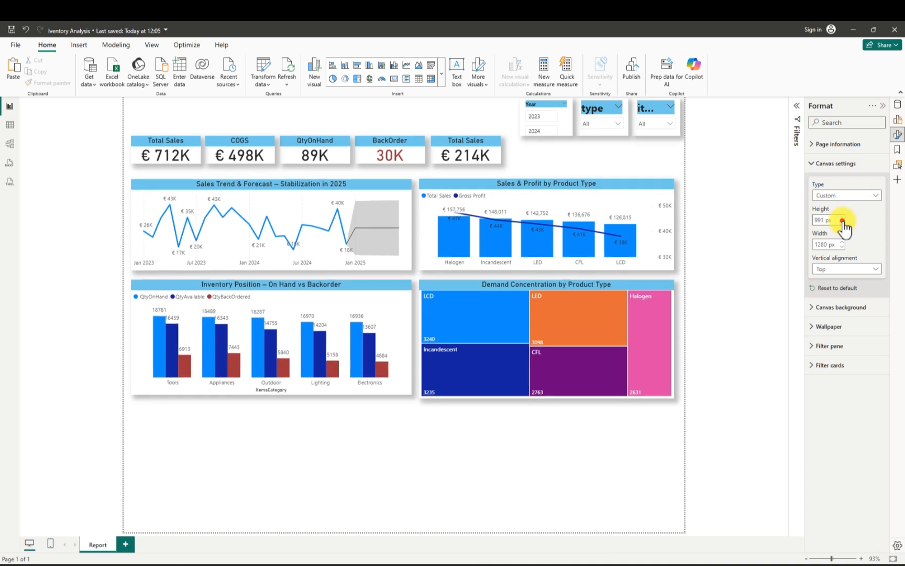
{"action": "left_click", "coordinate": [842, 222]}
{"action": "left_click", "coordinate": [843, 222]}
{"action": "left_click", "coordinate": [842, 223]}
{"action": "left_click", "coordinate": [843, 222]}
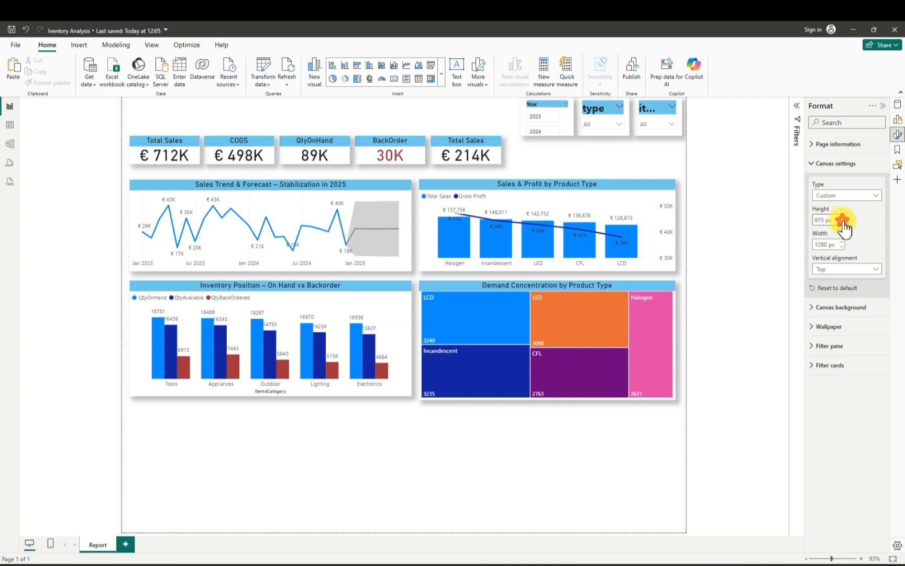
{"action": "left_click", "coordinate": [842, 222]}
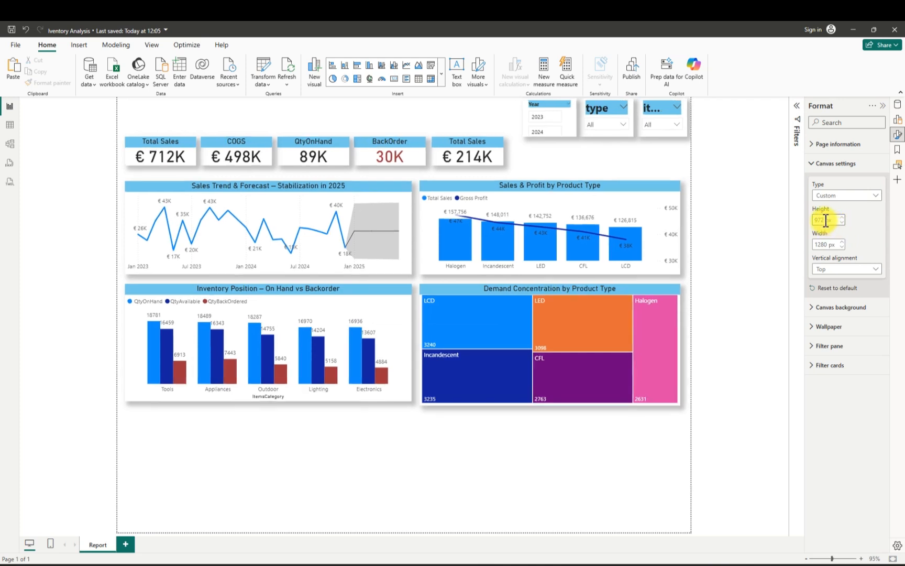
- Set the report page's canvas height to 750 px and widen the canvas to 1295 px
{"action": "double_click", "coordinate": [826, 221]}
{"action": "type", "text": "750"}
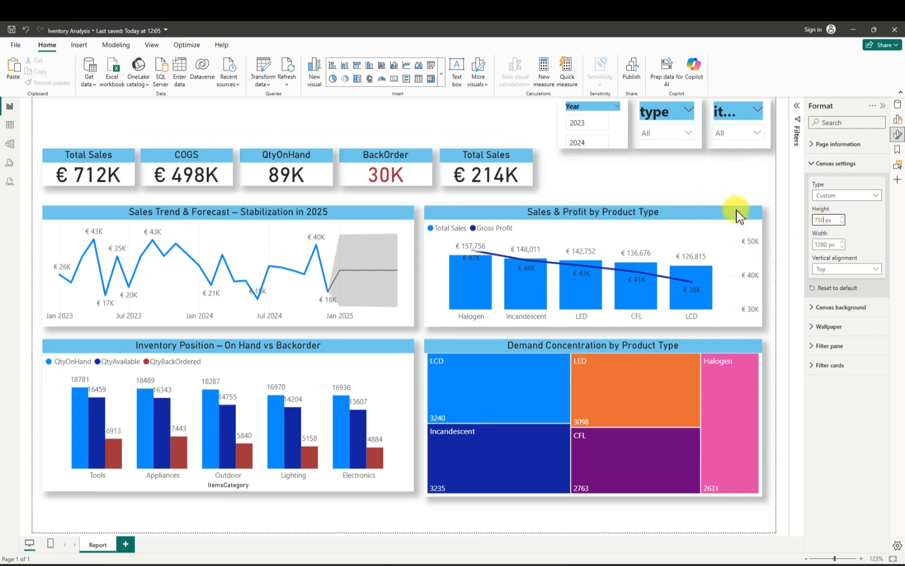
{"action": "double_click", "coordinate": [836, 244]}
{"action": "left_click", "coordinate": [843, 242]}
{"action": "left_click", "coordinate": [843, 242]}
{"action": "left_click", "coordinate": [842, 242]}
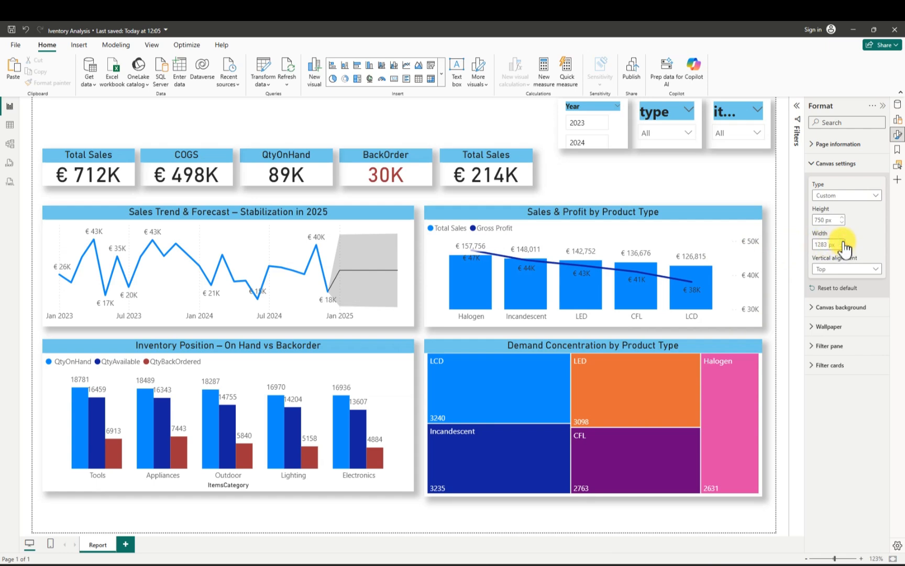
{"action": "left_click", "coordinate": [843, 242]}
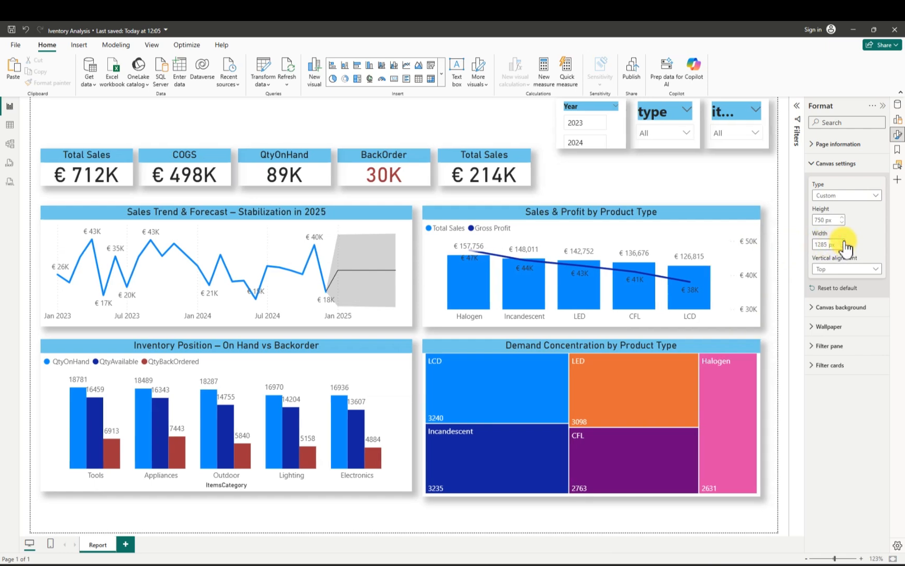
{"action": "left_click", "coordinate": [844, 242]}
{"action": "left_click", "coordinate": [843, 242]}
{"action": "left_click", "coordinate": [843, 242]}
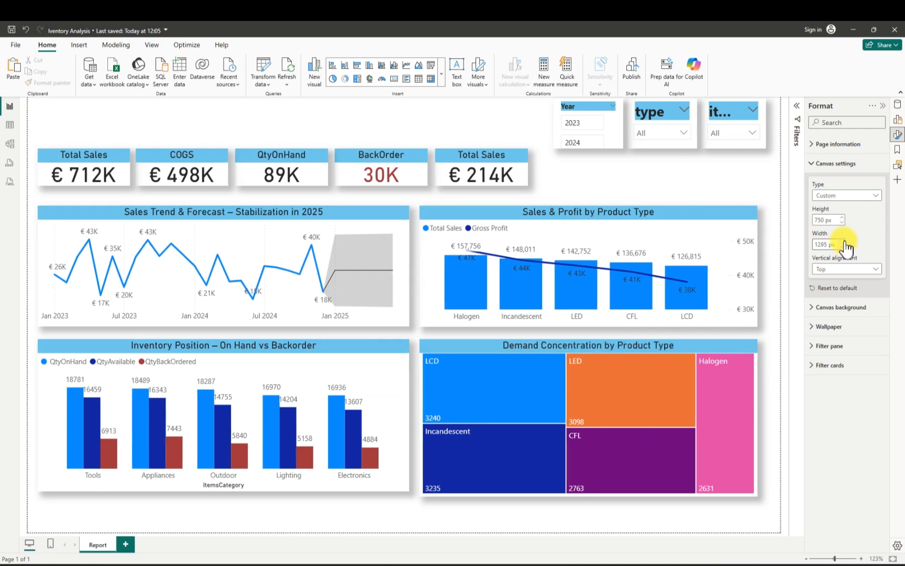
- Set the report page's canvas size to 1309 px wide and 752 px high
{"action": "left_click", "coordinate": [843, 242]}
{"action": "left_click", "coordinate": [843, 242]}
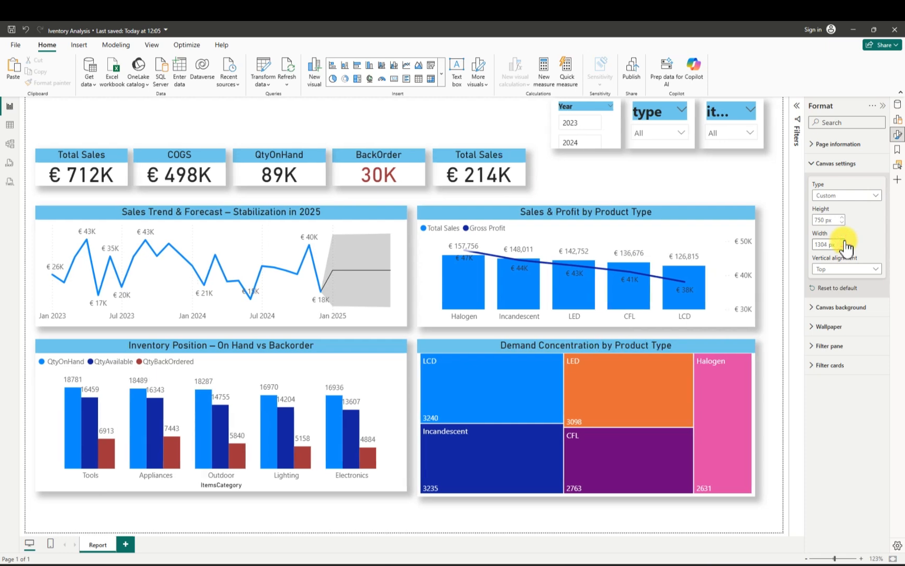
{"action": "left_click", "coordinate": [843, 242]}
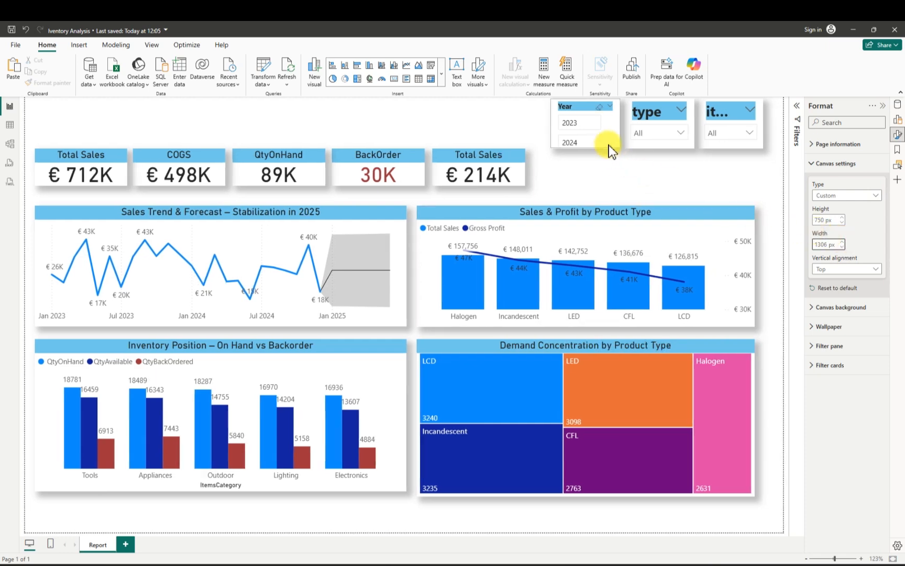
{"action": "left_click", "coordinate": [682, 133]}
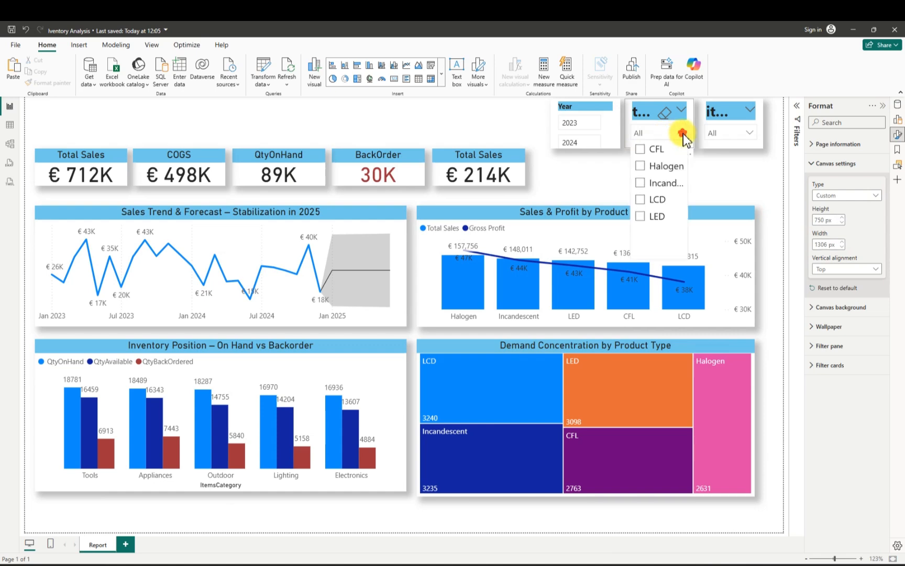
{"action": "left_click", "coordinate": [683, 134]}
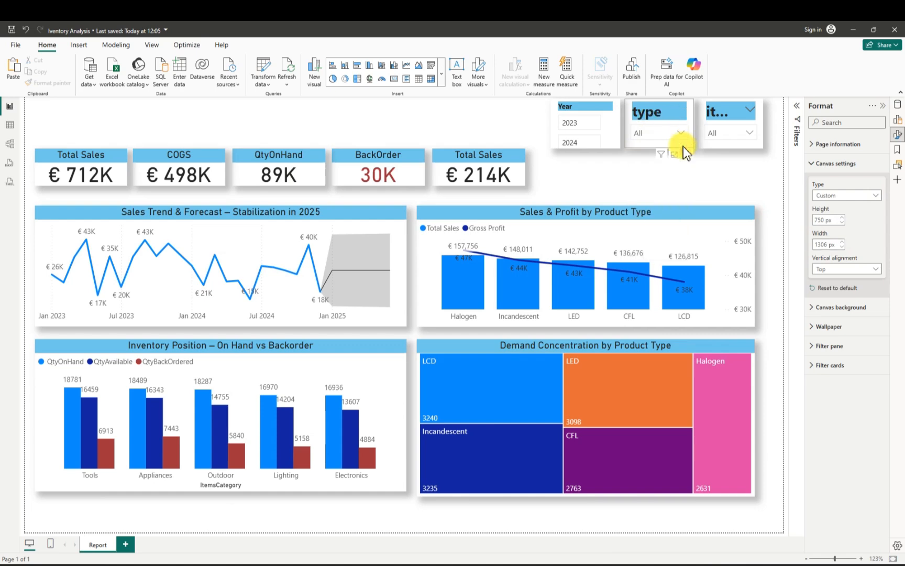
{"action": "left_click", "coordinate": [842, 218]}
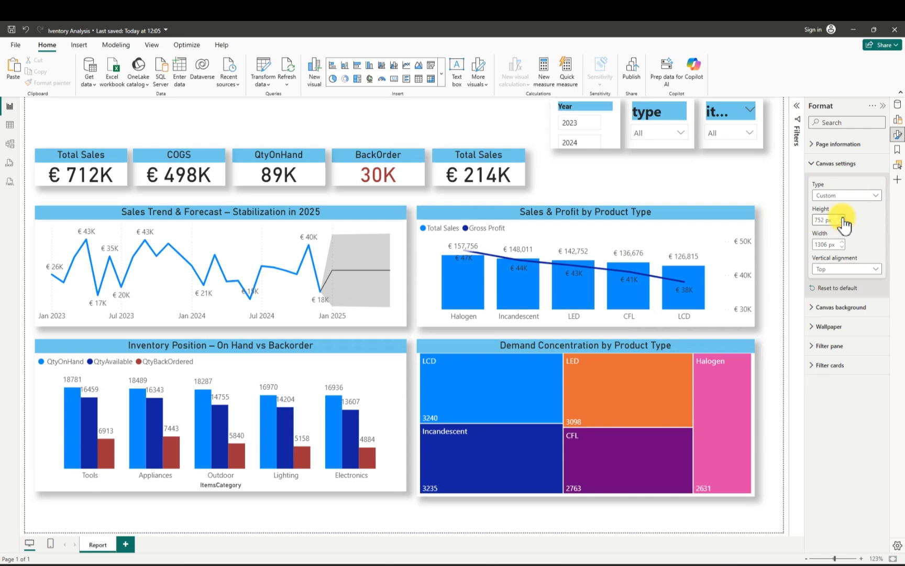
{"action": "left_click", "coordinate": [842, 242]}
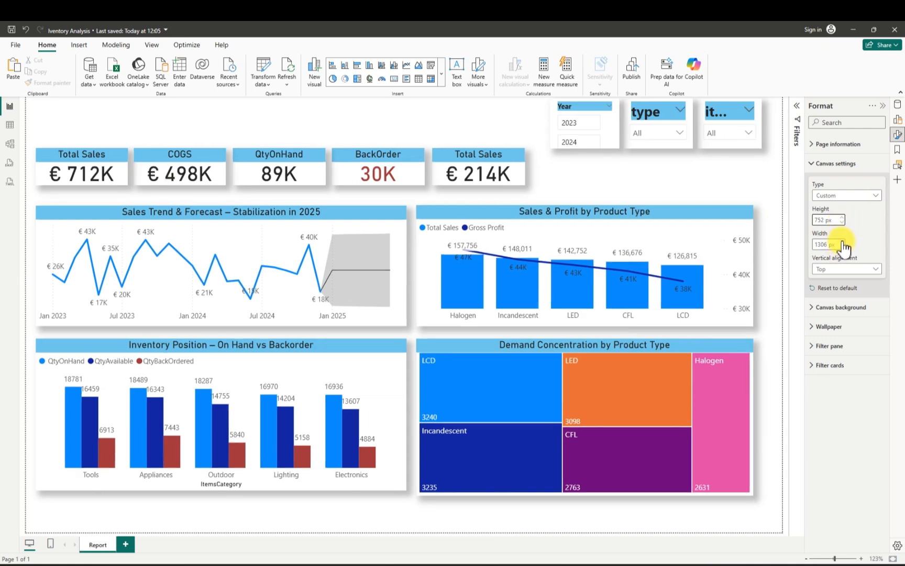
{"action": "left_click", "coordinate": [843, 242]}
{"action": "left_click", "coordinate": [842, 242]}
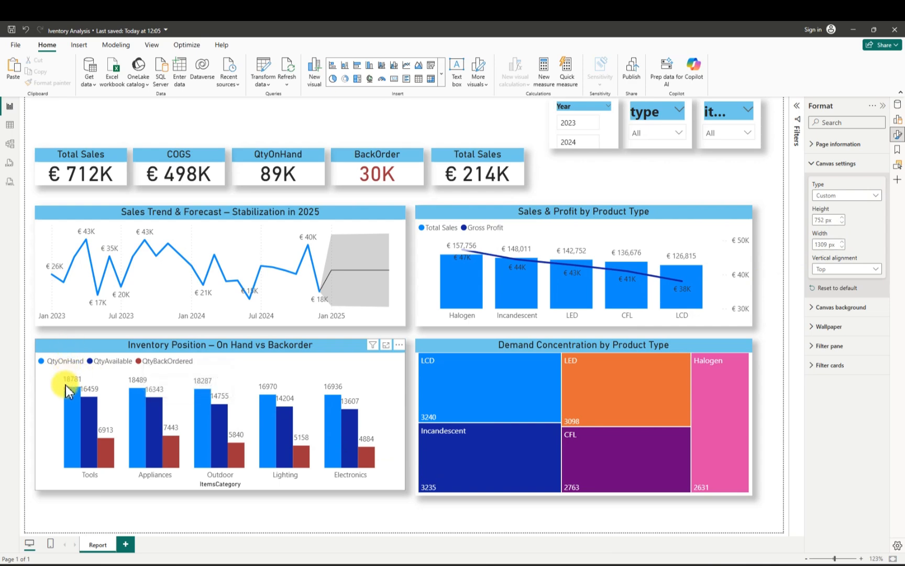
- Move the Inventory Position and Demand Concentration charts down to the page's lower edge
{"action": "left_click_drag", "start_coordinate": [67, 346], "coordinate": [70, 379]}
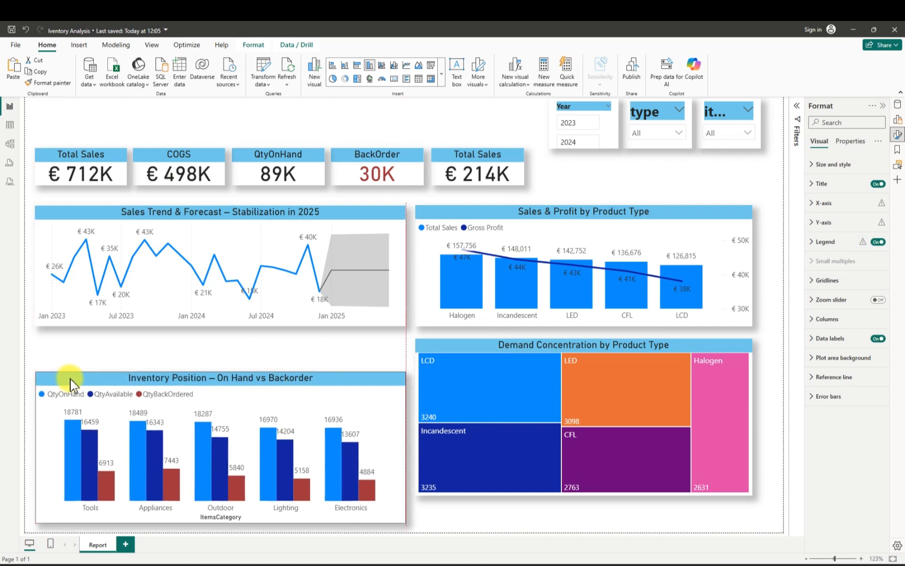
{"action": "left_click_drag", "start_coordinate": [425, 345], "coordinate": [438, 372]}
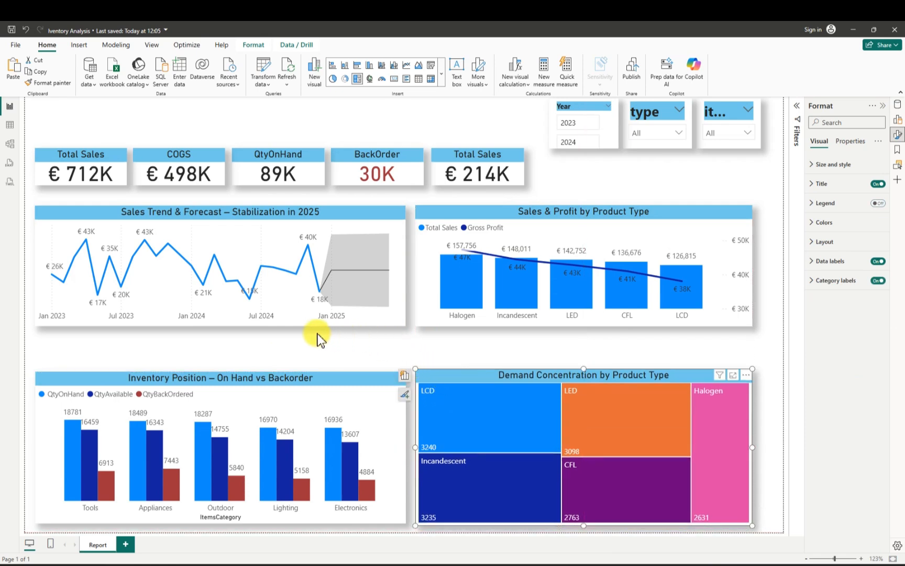
- Move the Sales Trend and Sales & Profit charts down side by side and make both taller, ending just above the lower charts
{"action": "left_click_drag", "start_coordinate": [63, 210], "coordinate": [65, 234]}
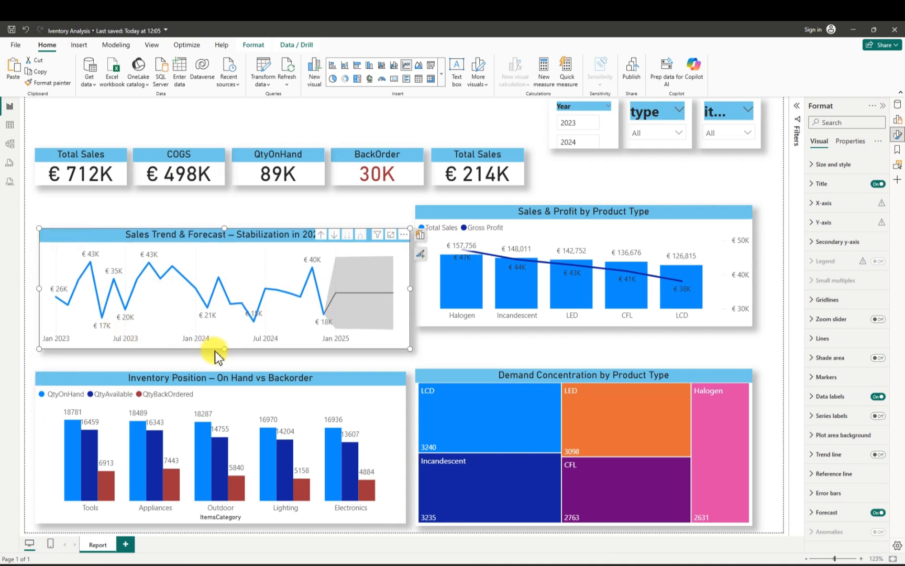
{"action": "left_click_drag", "start_coordinate": [216, 349], "coordinate": [222, 358]}
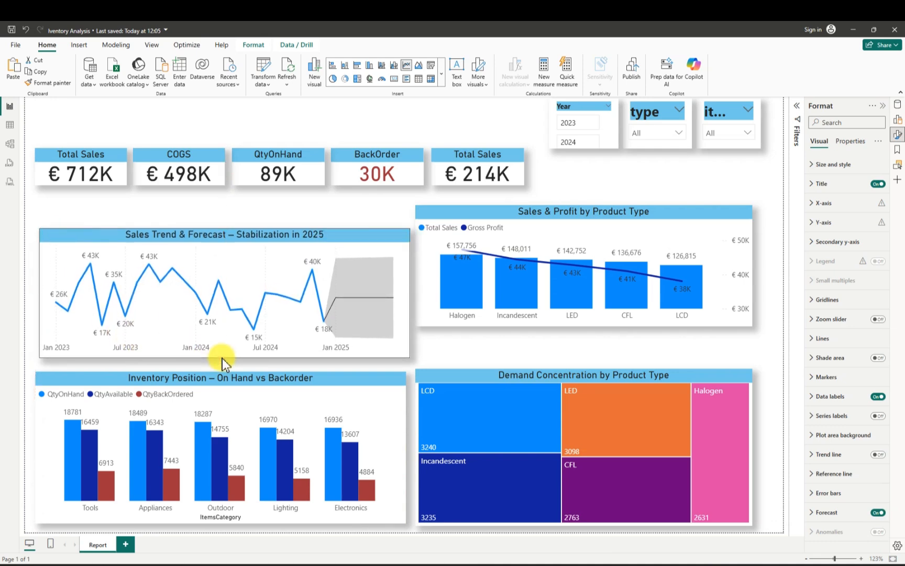
{"action": "left_click", "coordinate": [50, 234]}
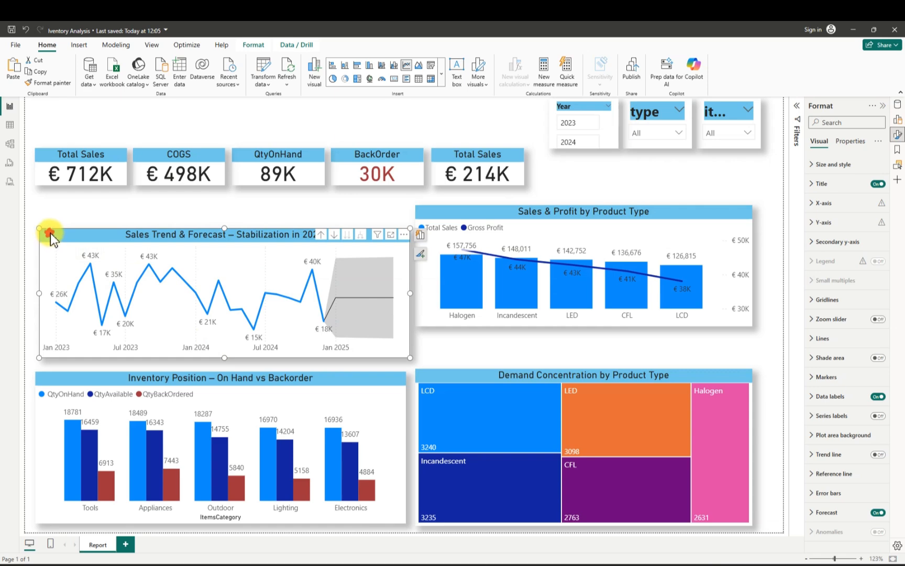
{"action": "left_click_drag", "start_coordinate": [50, 234], "coordinate": [45, 237]}
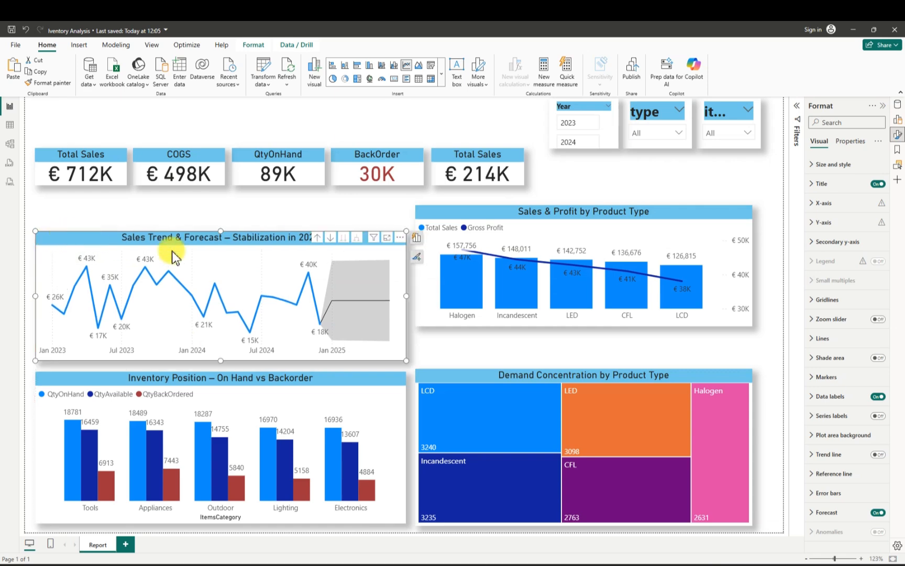
{"action": "left_click_drag", "start_coordinate": [437, 211], "coordinate": [435, 239]}
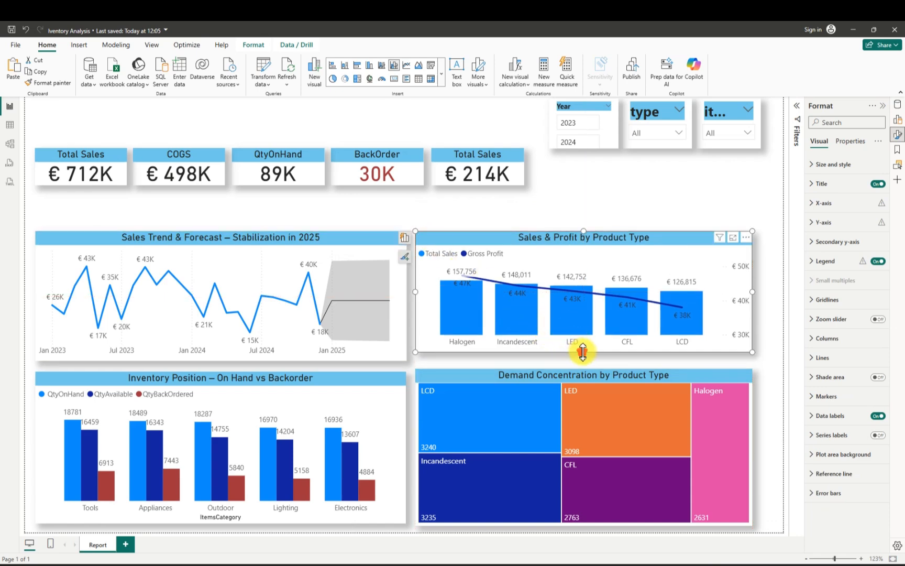
{"action": "left_click_drag", "start_coordinate": [584, 352], "coordinate": [582, 362]}
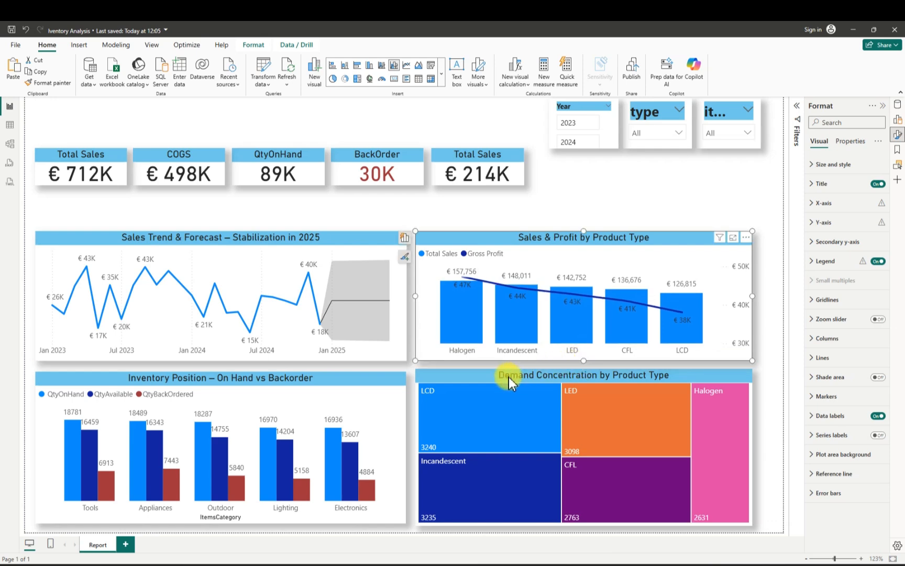
- Resize and reposition the Demand Concentration treemap so its title lines up with the Inventory Position chart's, and save the report
{"action": "left_click", "coordinate": [455, 374]}
{"action": "left_click_drag", "start_coordinate": [583, 369], "coordinate": [580, 376]}
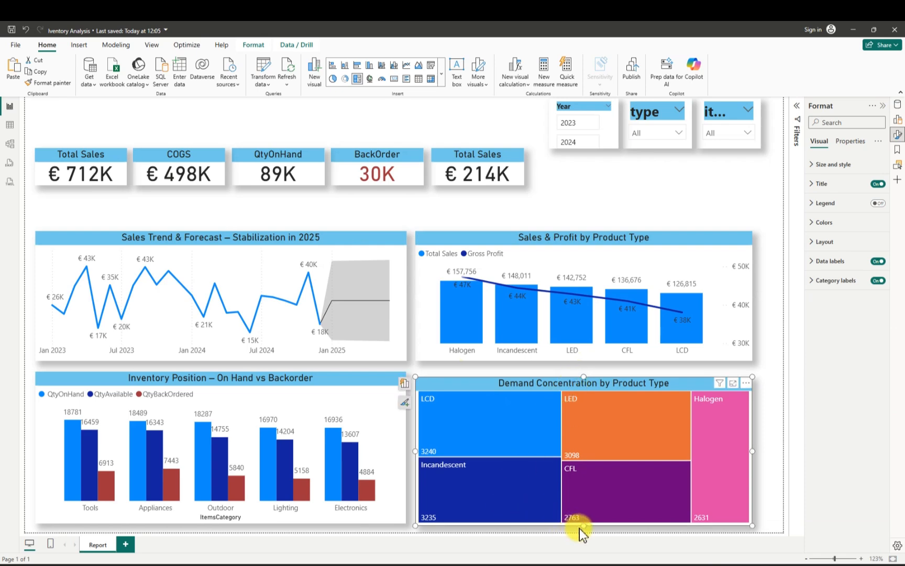
{"action": "left_click_drag", "start_coordinate": [583, 525], "coordinate": [584, 522]}
{"action": "left_click_drag", "start_coordinate": [434, 380], "coordinate": [436, 374]}
{"action": "left_click_drag", "start_coordinate": [582, 521], "coordinate": [587, 527]}
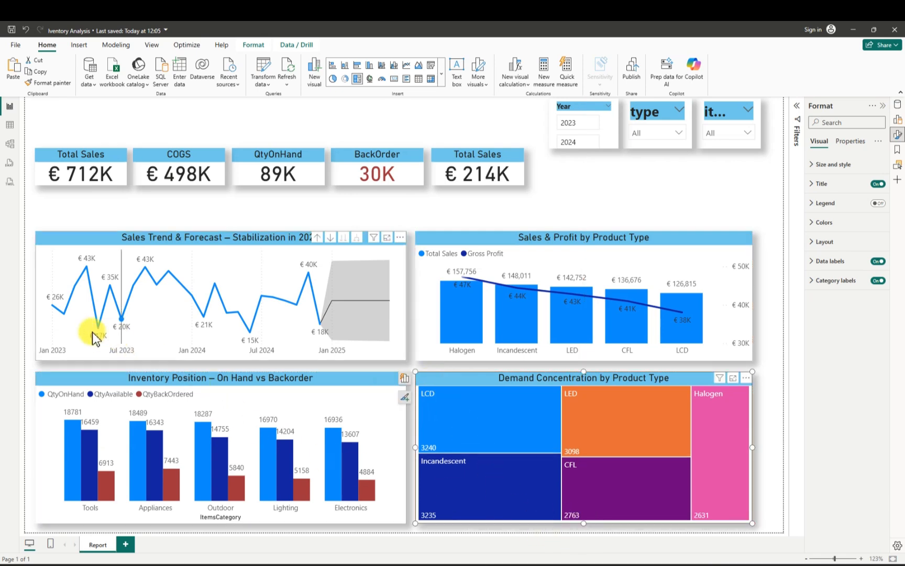
{"action": "mouse_move", "coordinate": [90, 335]}
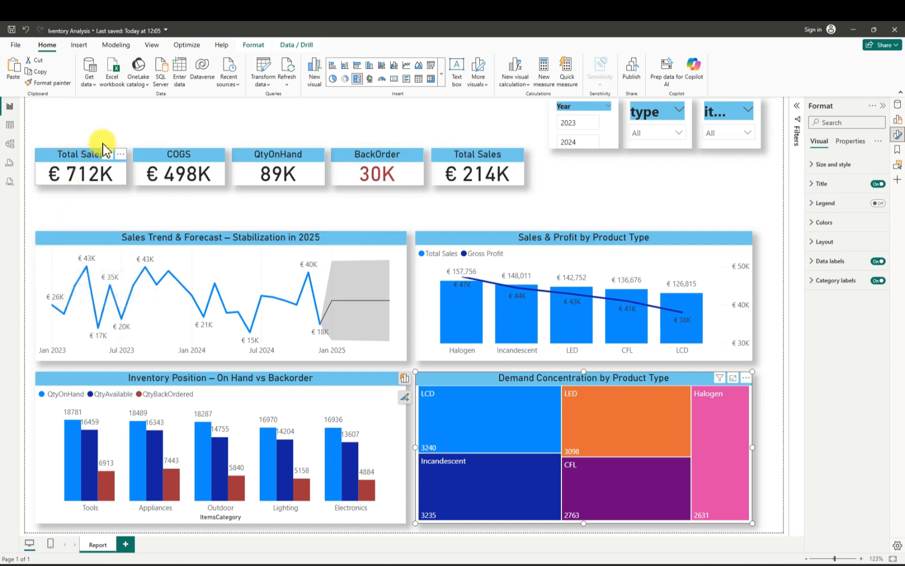
{"action": "left_click", "coordinate": [11, 30]}
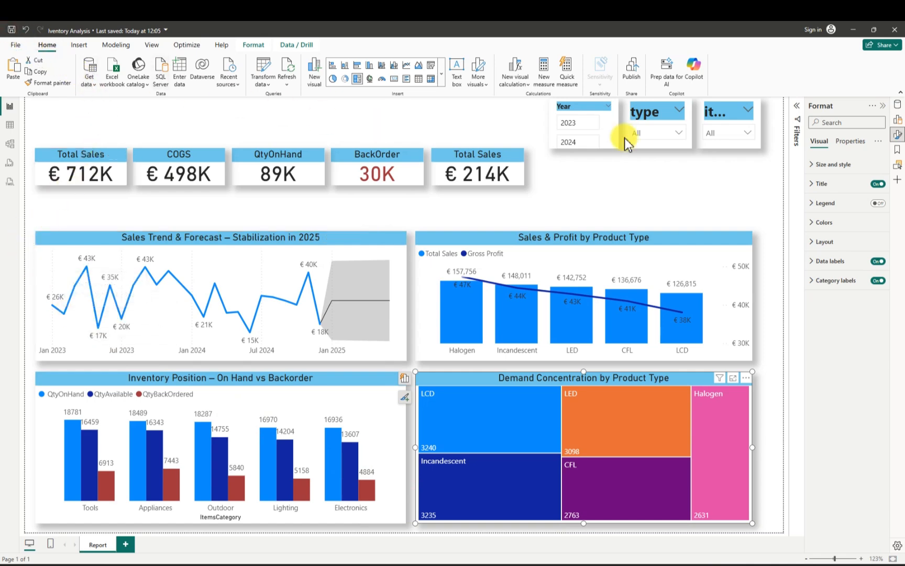
- Select the Year, type and itemCategory slicers together and set their slicer style to Dropdown
{"action": "left_click", "coordinate": [572, 107]}
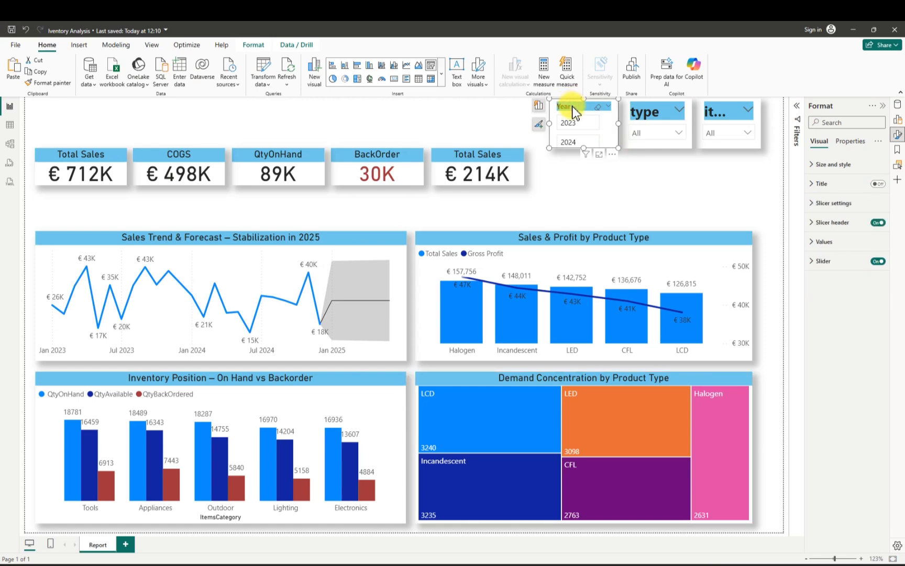
{"action": "left_click", "coordinate": [698, 101], "text": "ctrl"}
{"action": "left_click", "coordinate": [717, 102], "text": "ctrl"}
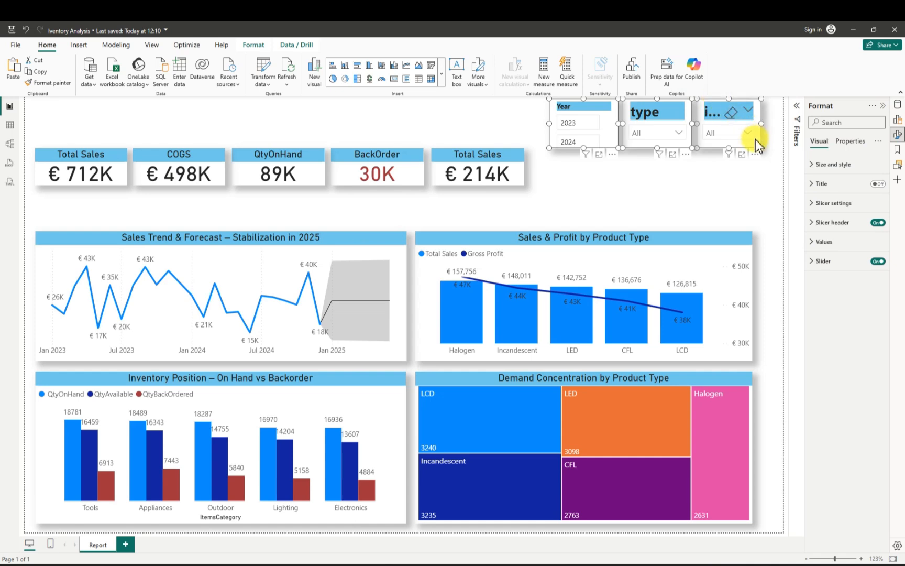
{"action": "left_click", "coordinate": [755, 154]}
{"action": "mouse_move", "coordinate": [786, 224]}
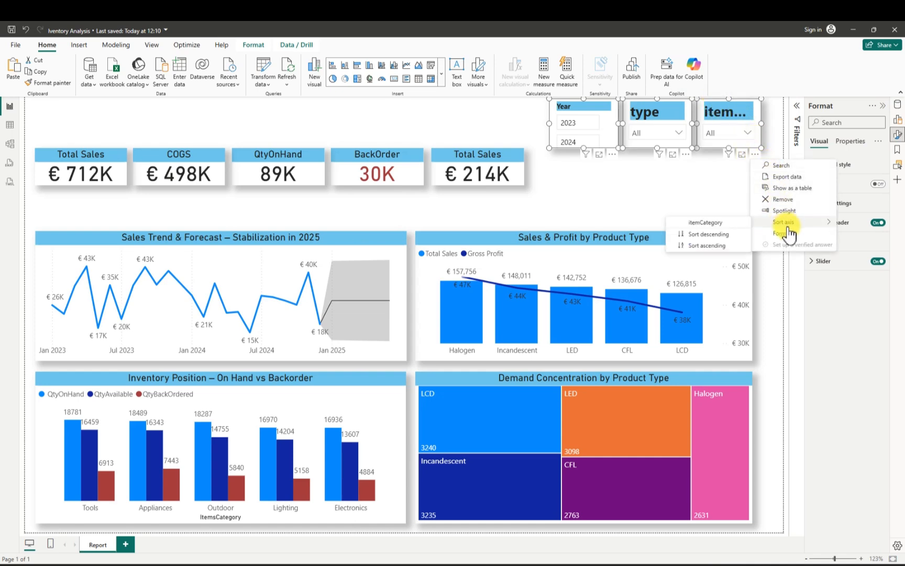
{"action": "left_click", "coordinate": [784, 233]}
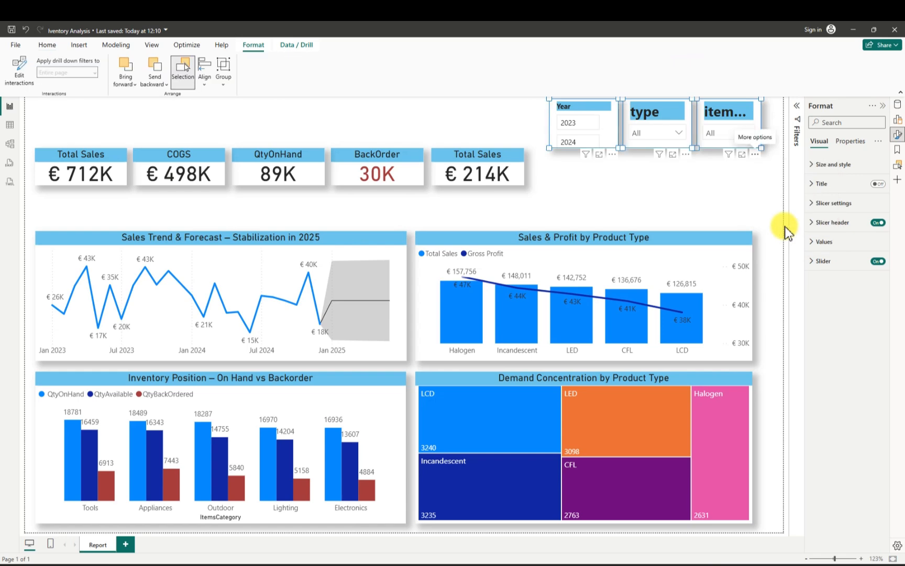
{"action": "left_click", "coordinate": [816, 204]}
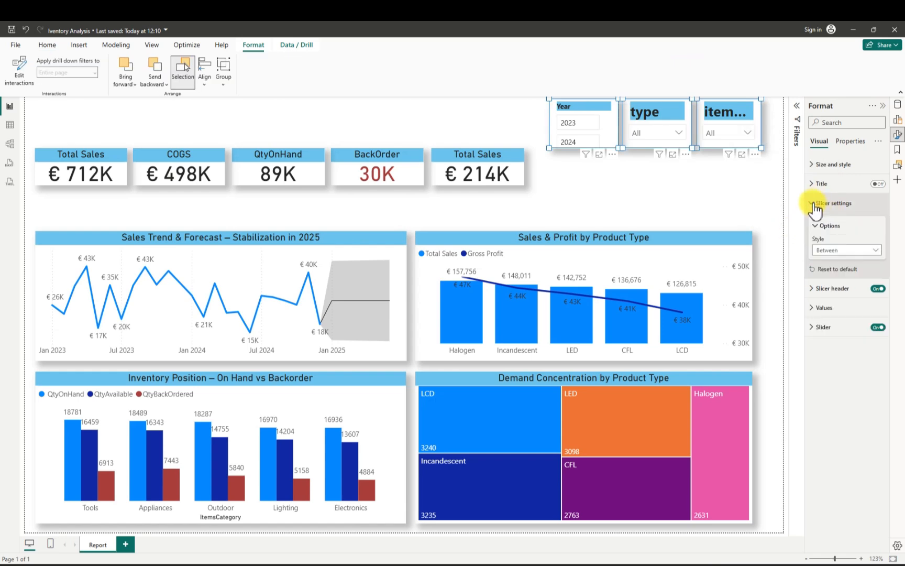
{"action": "left_click", "coordinate": [876, 251]}
{"action": "left_click", "coordinate": [840, 285]}
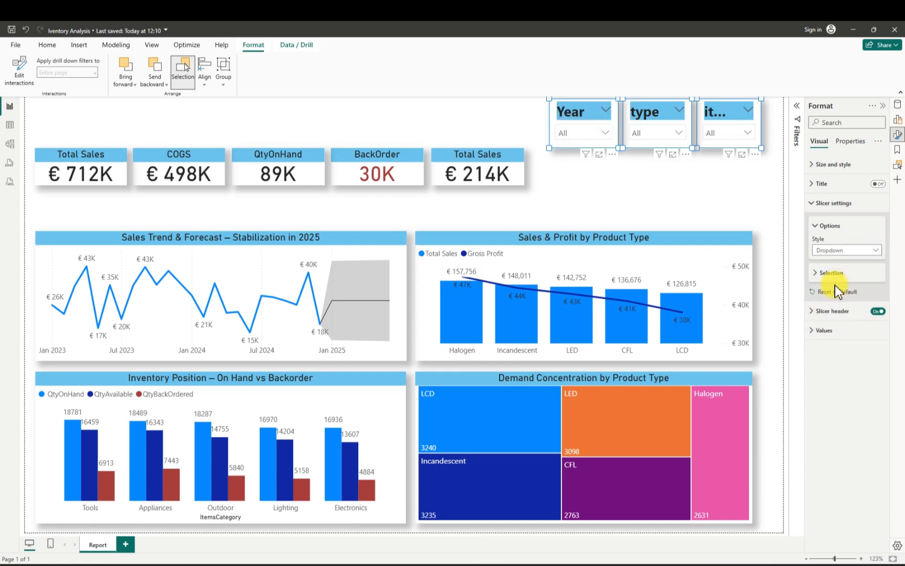
- Change the header font of the three selected slicers to DIN
{"action": "left_click", "coordinate": [816, 312]}
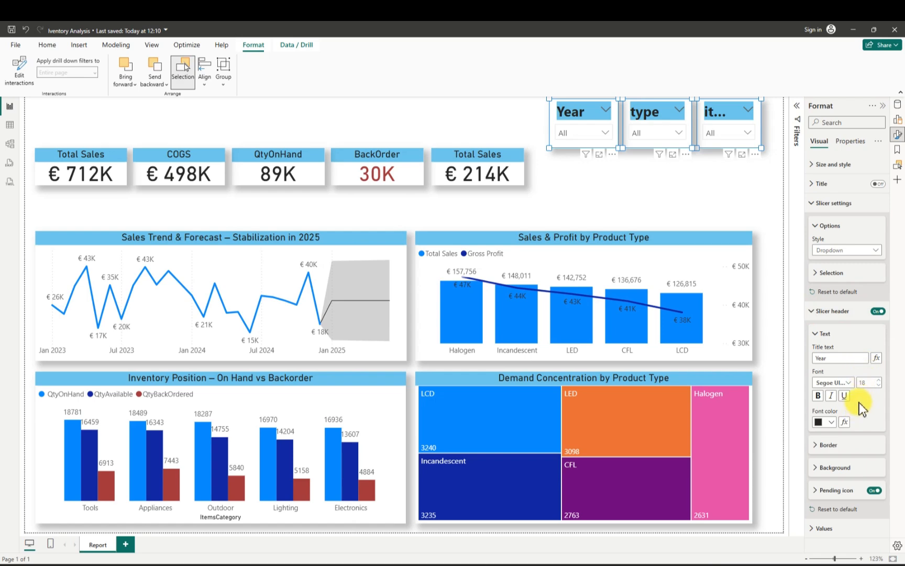
{"action": "left_click", "coordinate": [848, 382]}
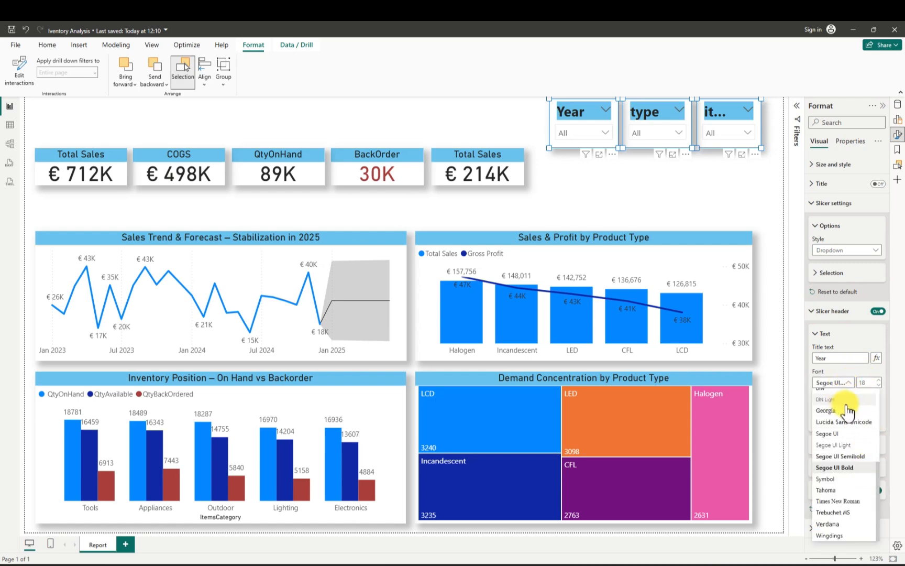
{"action": "scroll", "coordinate": [849, 435], "scroll_direction": "up", "scroll_amount": 5}
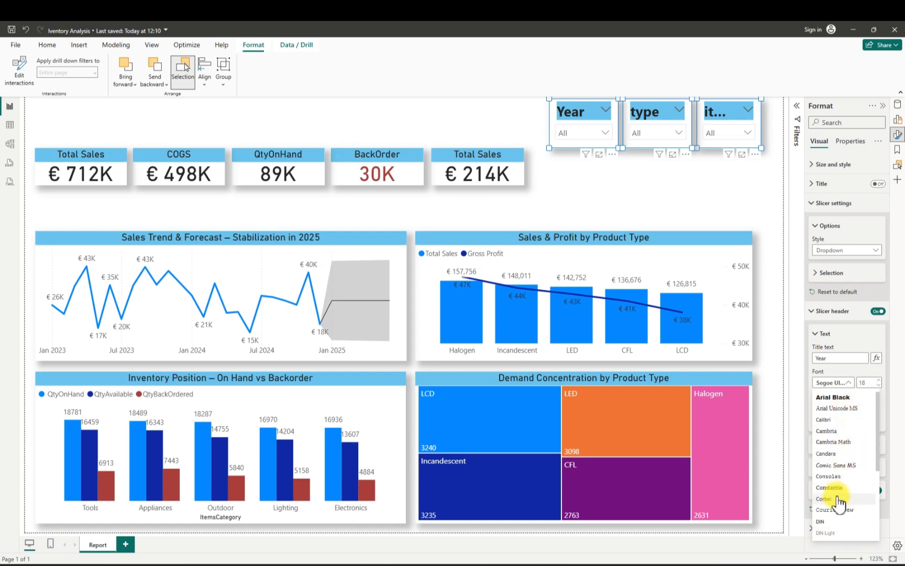
{"action": "scroll", "coordinate": [839, 498], "scroll_direction": "up", "scroll_amount": 1}
{"action": "scroll", "coordinate": [845, 456], "scroll_direction": "down", "scroll_amount": 4}
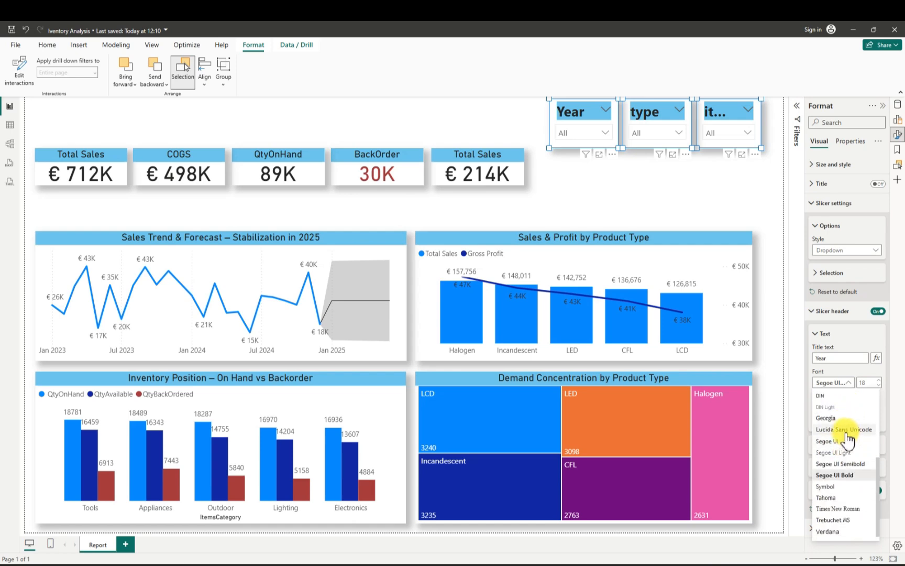
{"action": "left_click", "coordinate": [825, 402]}
- Set the slicers' header font size to 14 and widen the itemCategory slicer until its full header fits
{"action": "left_click", "coordinate": [876, 384]}
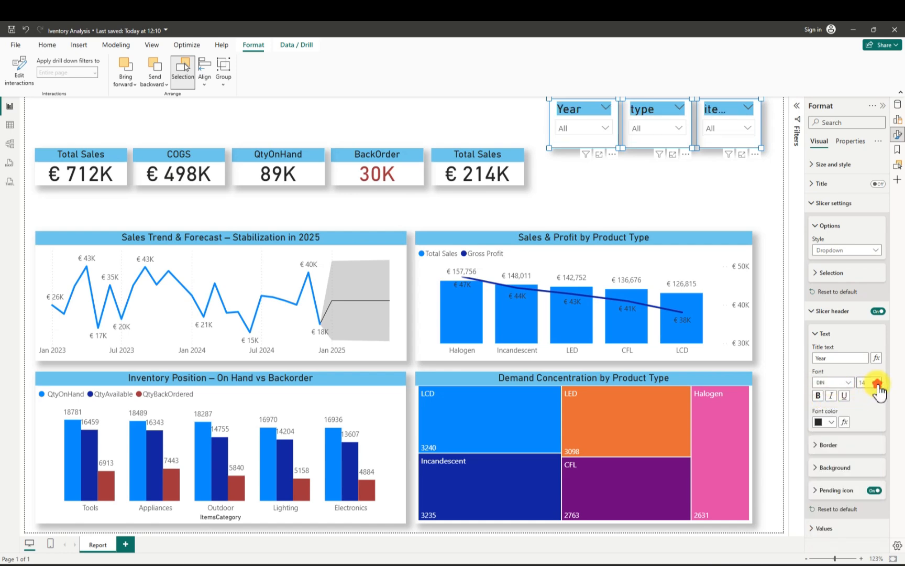
{"action": "left_click", "coordinate": [879, 386]}
{"action": "left_click", "coordinate": [879, 388]}
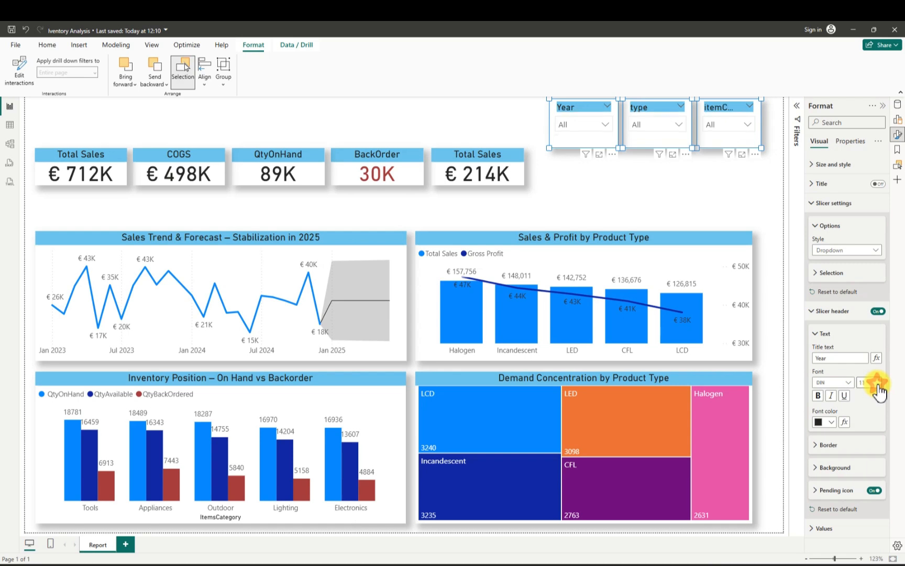
{"action": "left_click", "coordinate": [879, 387]}
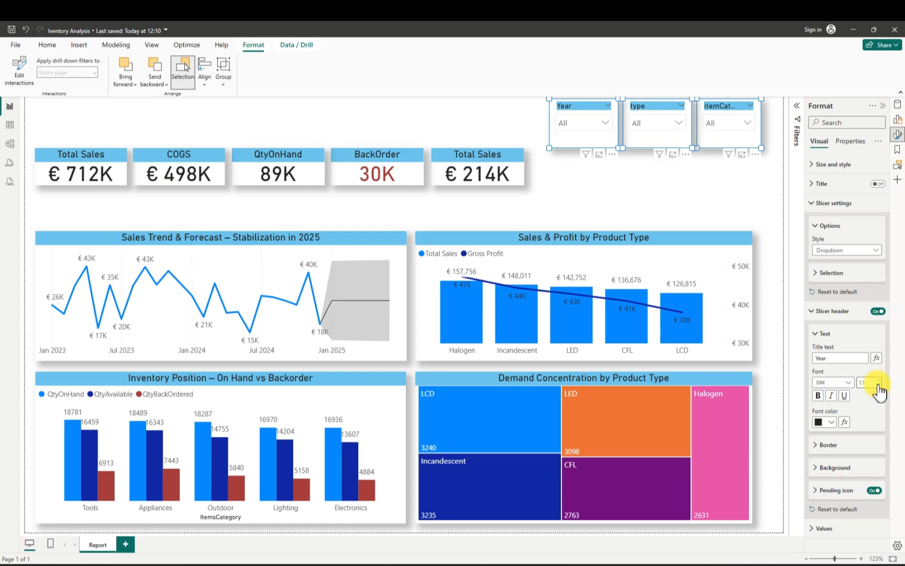
{"action": "left_click", "coordinate": [879, 381]}
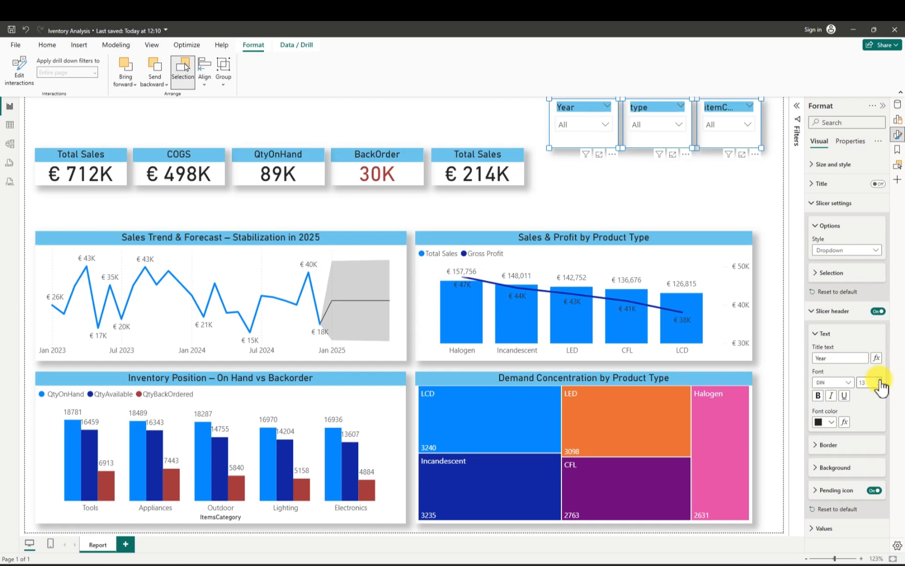
{"action": "left_click", "coordinate": [880, 381]}
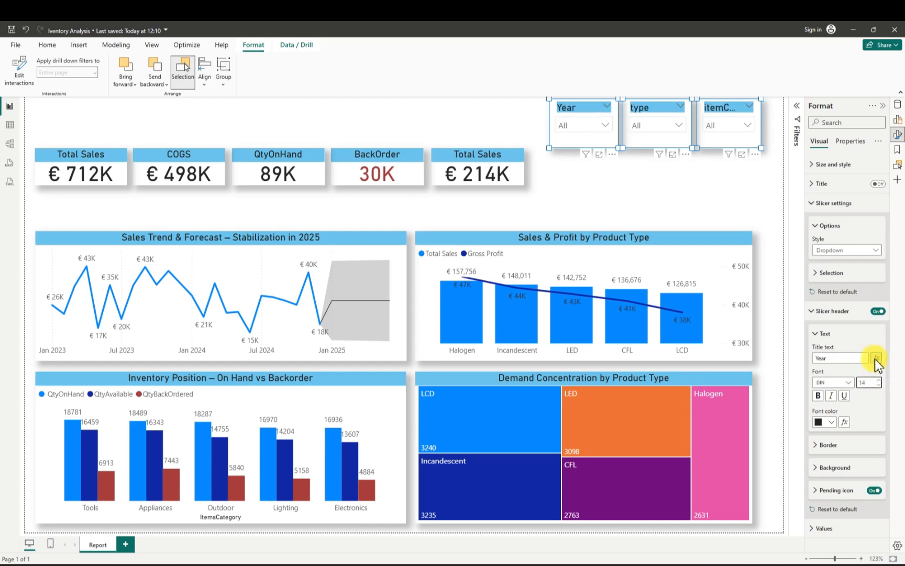
{"action": "mouse_move", "coordinate": [762, 147]}
{"action": "left_mouse_down"}
{"action": "mouse_move", "coordinate": [786, 152]}
{"action": "mouse_move", "coordinate": [774, 149]}
{"action": "left_mouse_up"}
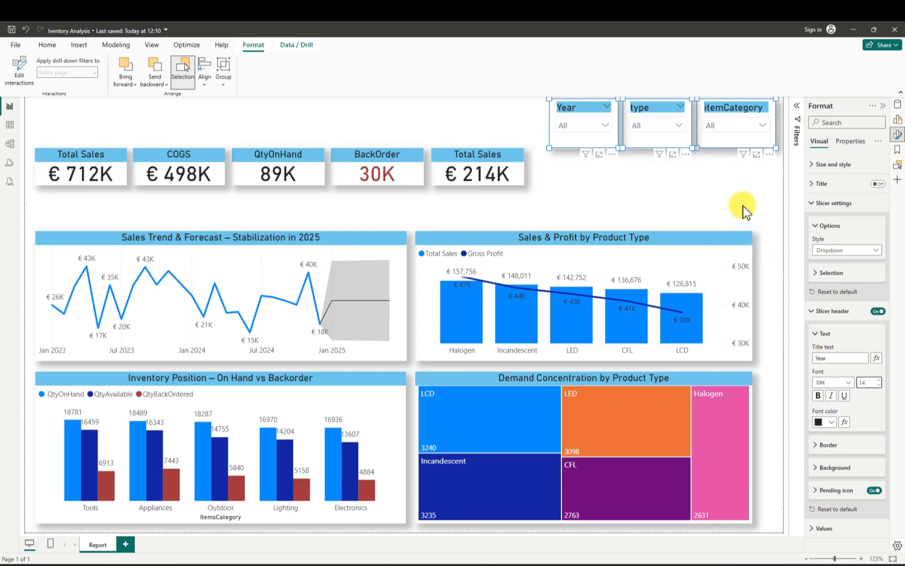
- Set the header font size of the three selected slicers to 12 and widen the itemCategory slicer slightly so its header fits
{"action": "left_click", "coordinate": [879, 387]}
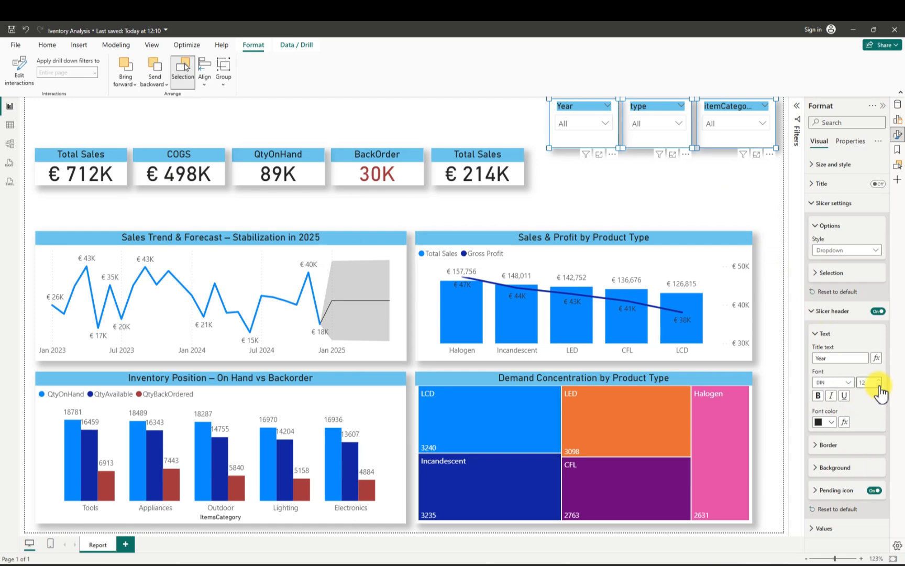
{"action": "left_click_drag", "start_coordinate": [773, 150], "coordinate": [774, 149]}
{"action": "left_click_drag", "start_coordinate": [774, 149], "coordinate": [769, 151]}
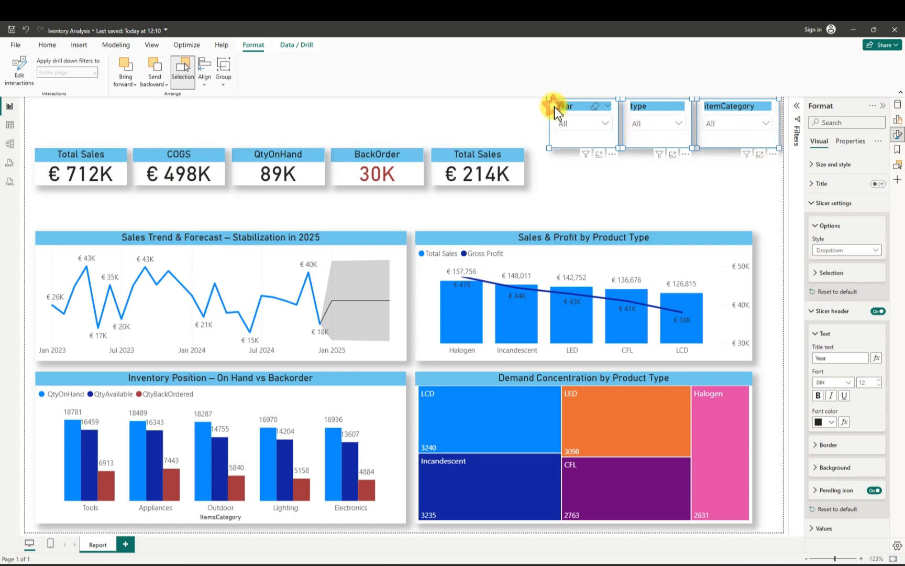
- Move the Year, type and itemCategory slicers together slightly inward from the page's upper-right corner and deselect them
{"action": "left_click_drag", "start_coordinate": [554, 106], "coordinate": [549, 109]}
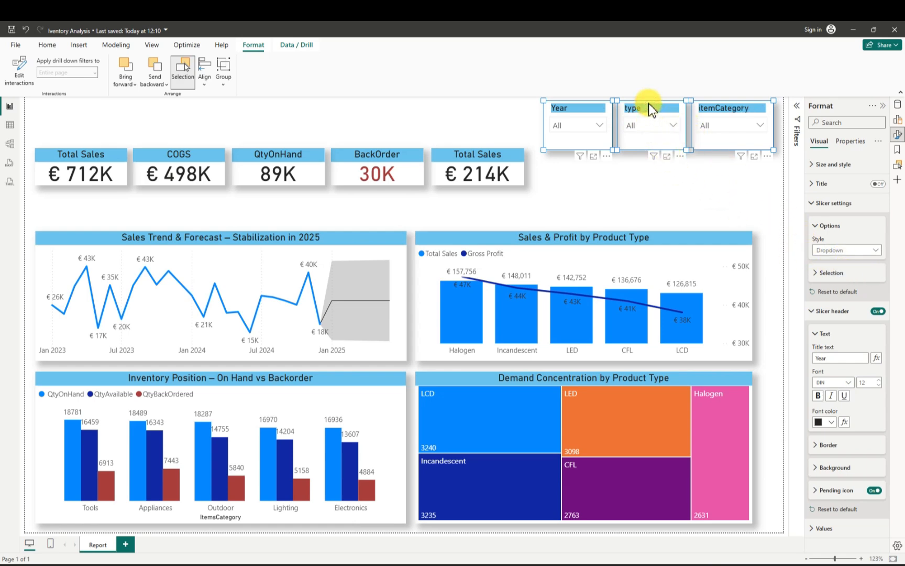
{"action": "left_click", "coordinate": [681, 180]}
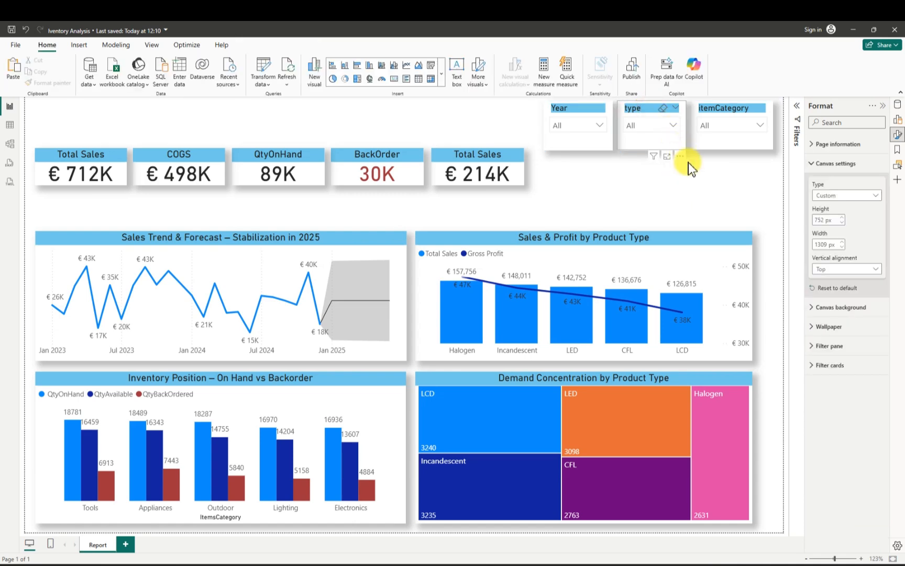
- Change the type slicer's header title text to Type, with a capital T
{"action": "left_click", "coordinate": [682, 146]}
{"action": "left_click", "coordinate": [672, 125]}
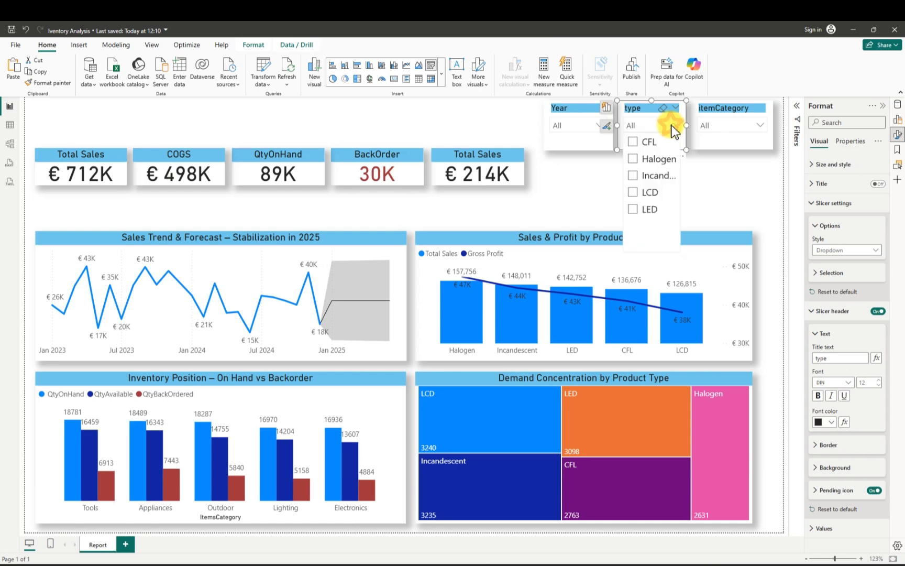
{"action": "left_click", "coordinate": [672, 129]}
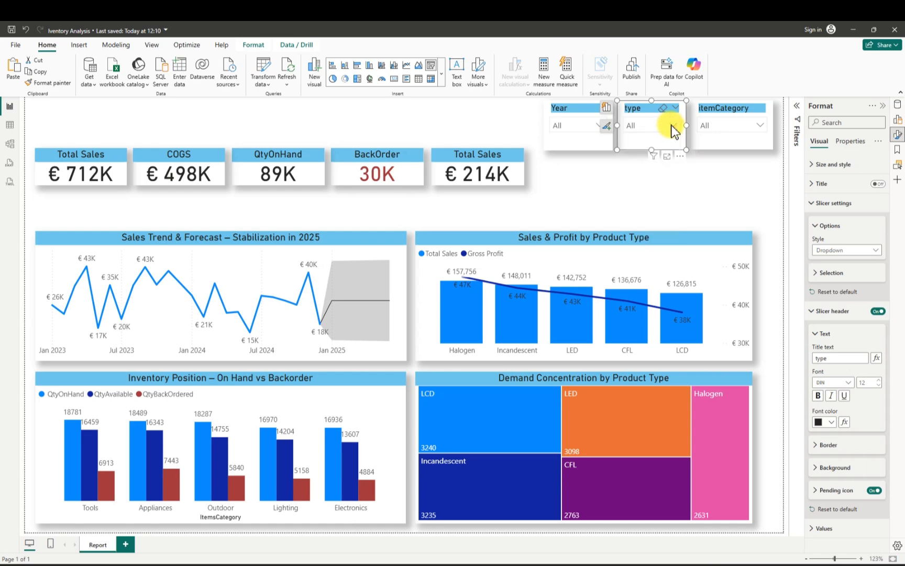
{"action": "left_click", "coordinate": [818, 358]}
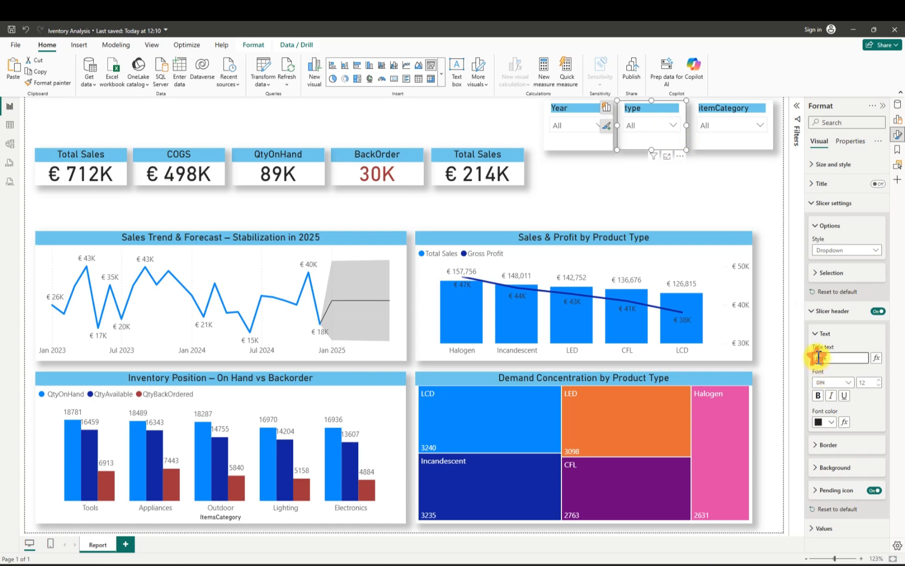
{"action": "key", "text": "Delete"}
{"action": "type", "text": "T"}
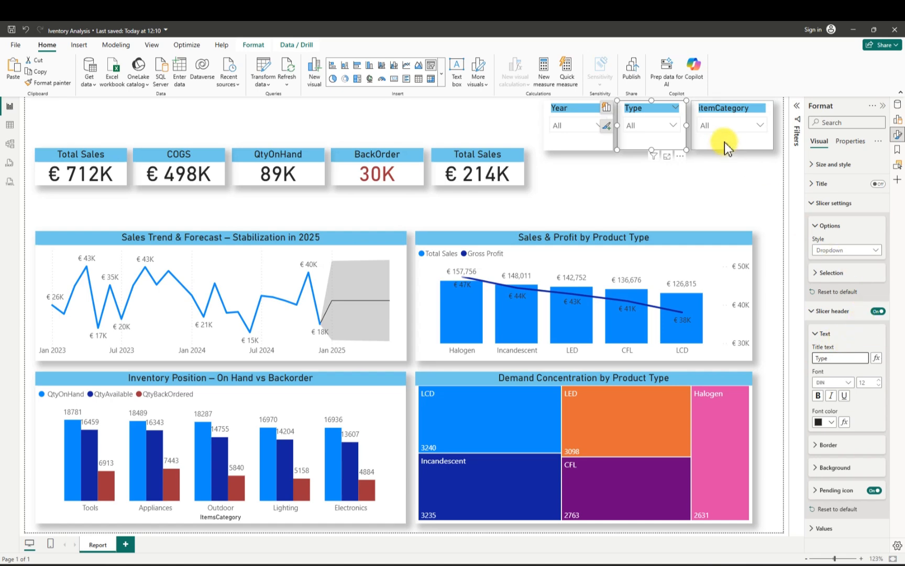
- Change the itemCategory slicer's header title text to ItemCategory, with a capital I
{"action": "left_click", "coordinate": [705, 113]}
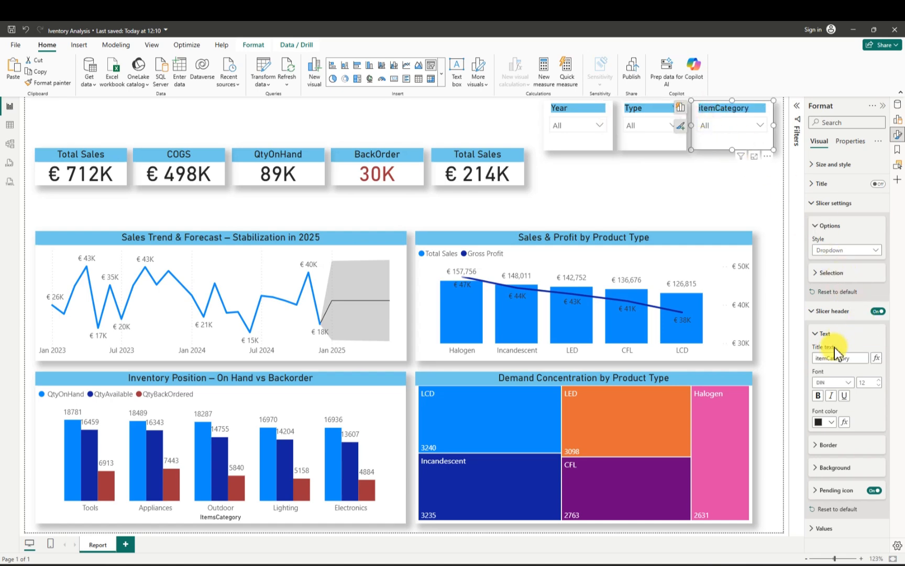
{"action": "left_click", "coordinate": [819, 359]}
{"action": "key", "text": "Delete"}
{"action": "type", "text": "I"}
{"action": "left_click", "coordinate": [667, 191]}
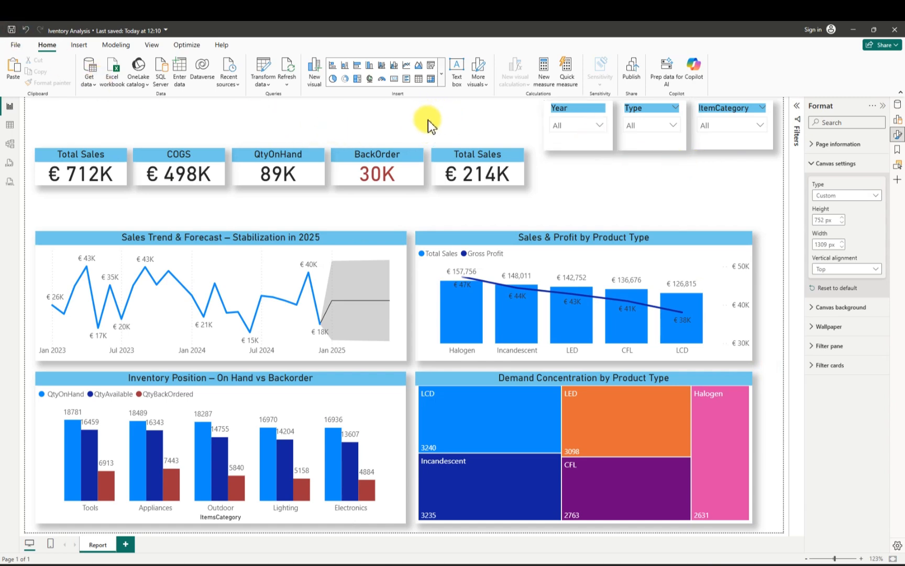
- Insert a text box, shrink it to about 48 high by 299 wide, and place it above the KPI cards
{"action": "left_click", "coordinate": [456, 78]}
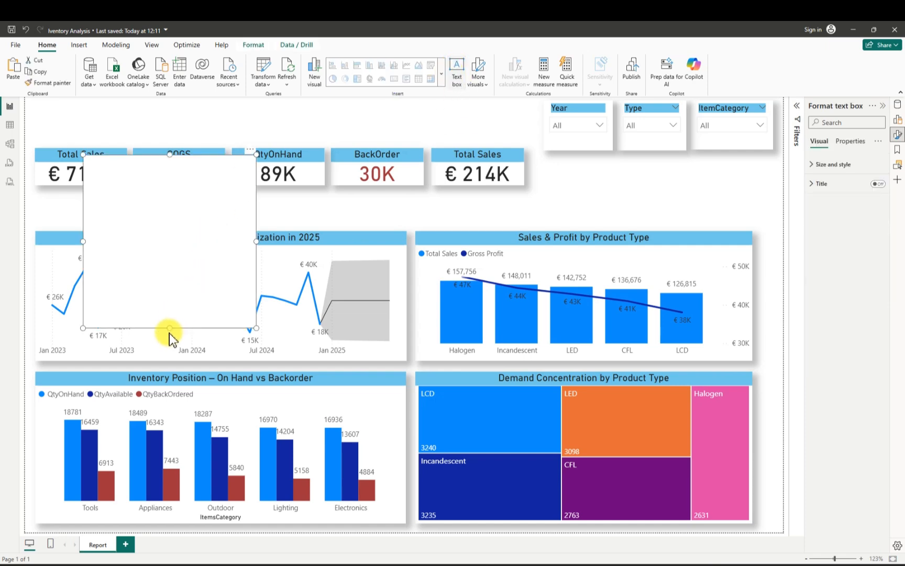
{"action": "left_click_drag", "start_coordinate": [172, 332], "coordinate": [180, 208]}
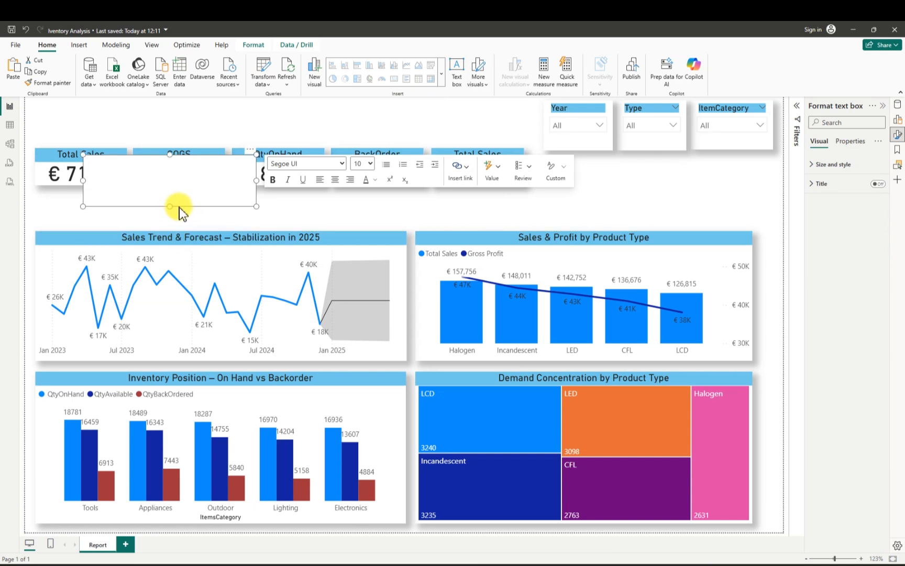
{"action": "left_click", "coordinate": [238, 209]}
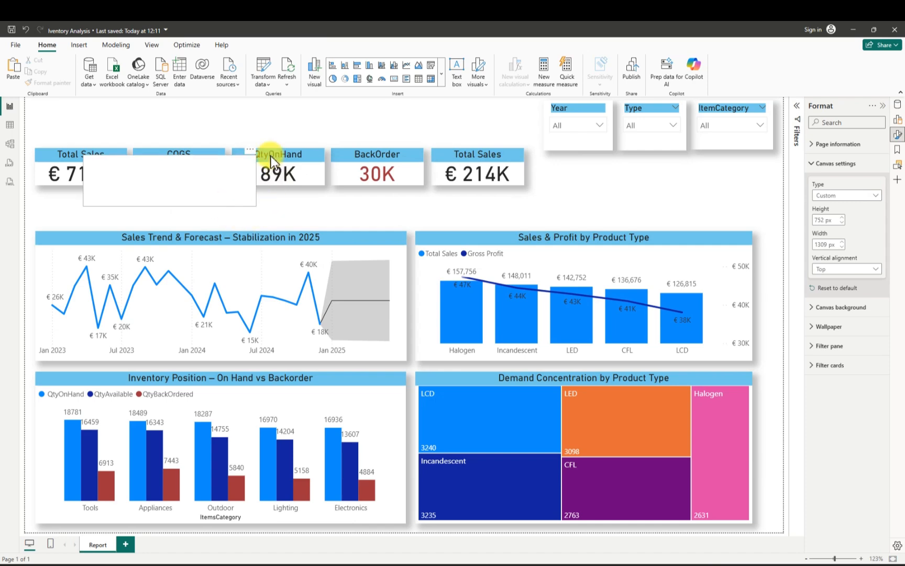
{"action": "left_click_drag", "start_coordinate": [230, 157], "coordinate": [280, 105]}
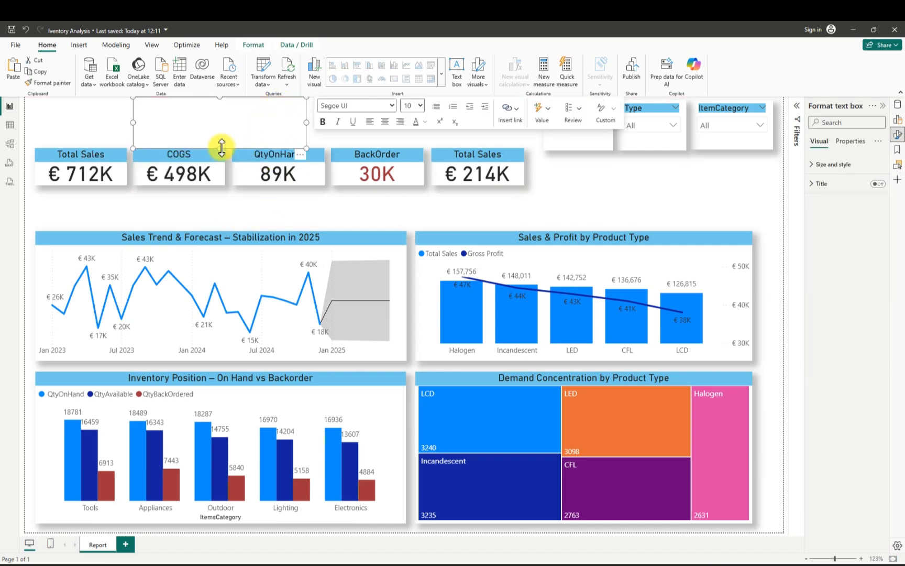
{"action": "left_click_drag", "start_coordinate": [222, 148], "coordinate": [222, 108]}
{"action": "left_click", "coordinate": [189, 116]}
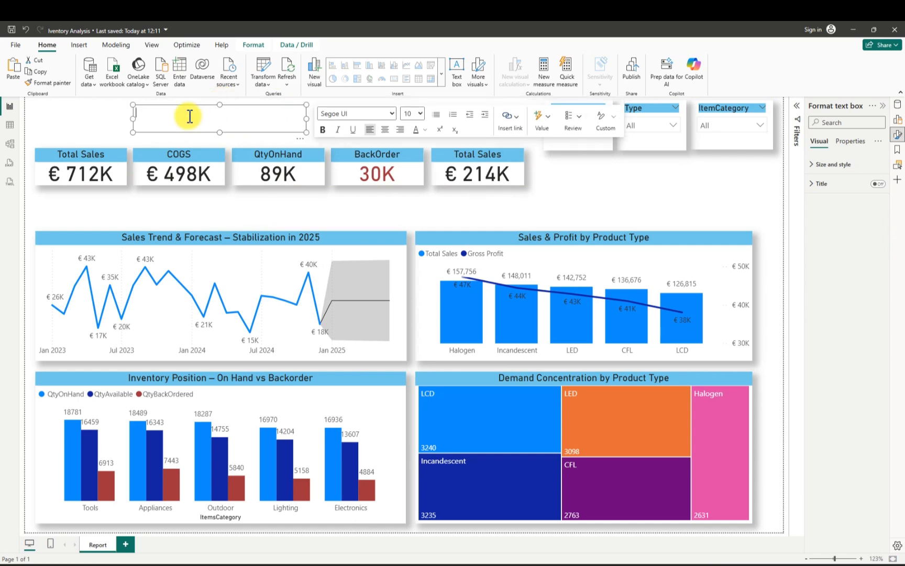
- Enter the title INVENTORY ANALYSIS in the text box and centre it
{"action": "type", "text": "iVENTORY"}
{"action": "key", "text": "BackSpace"}
{"action": "key", "text": "BackSpace"}
{"action": "key", "text": "BackSpace"}
{"action": "key", "text": "BackSpace"}
{"action": "key", "text": "BackSpace"}
{"action": "key", "text": "BackSpace"}
{"action": "key", "text": "BackSpace"}
{"action": "key", "text": "BackSpace"}
{"action": "key", "text": "BackSpace"}
{"action": "type", "text": "INVENTORY ANALYSIS"}
{"action": "left_click", "coordinate": [384, 130]}
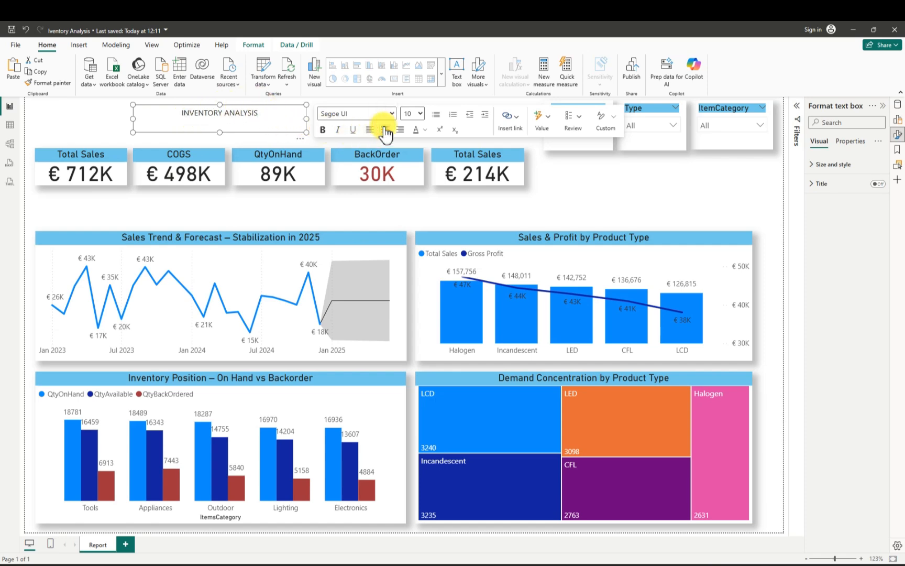
- Try font sizes 11, 12 and 16 on the title without selecting its text
{"action": "left_click", "coordinate": [419, 114]}
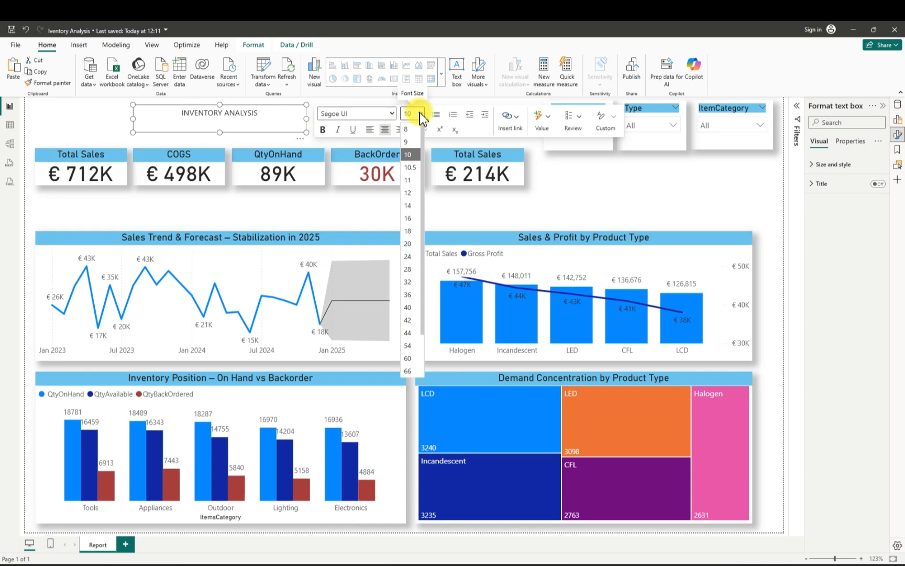
{"action": "left_click", "coordinate": [411, 179]}
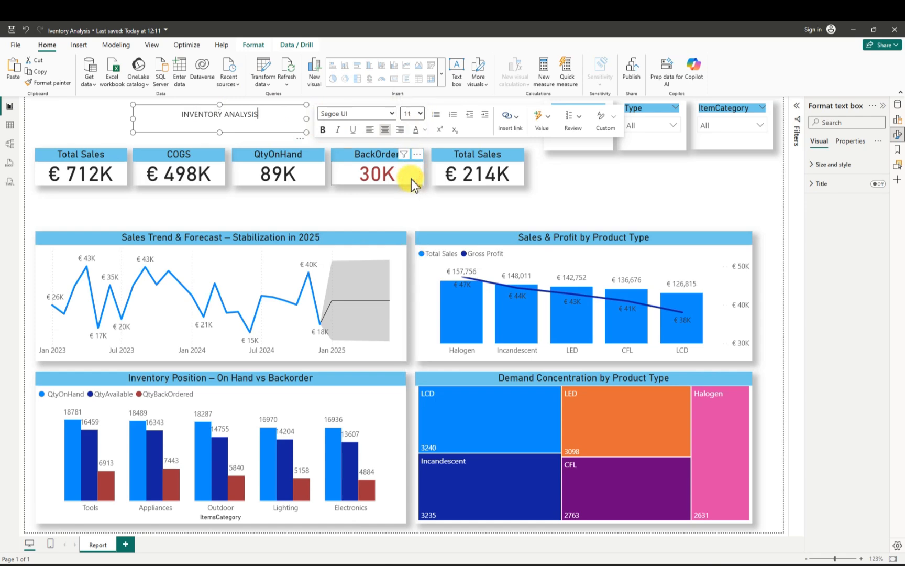
{"action": "left_click", "coordinate": [420, 114]}
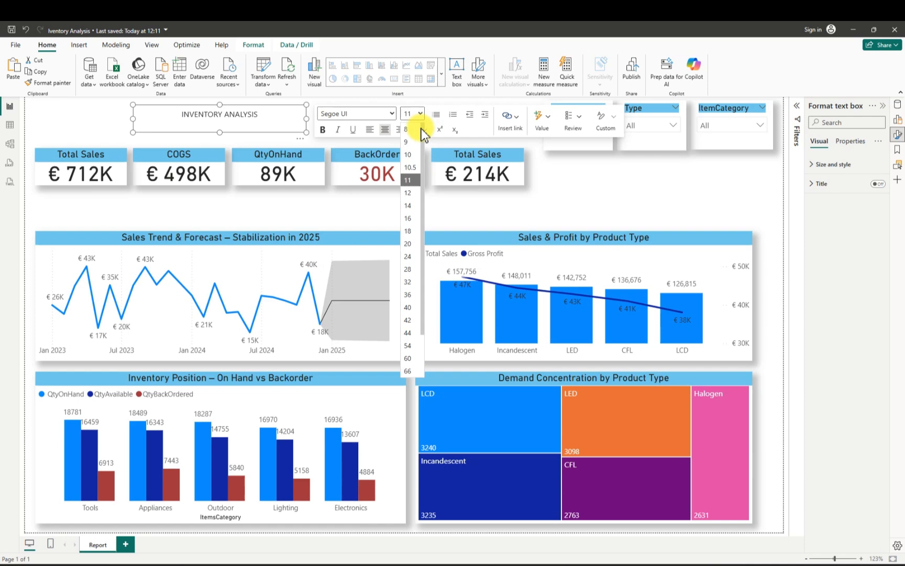
{"action": "left_click", "coordinate": [412, 193]}
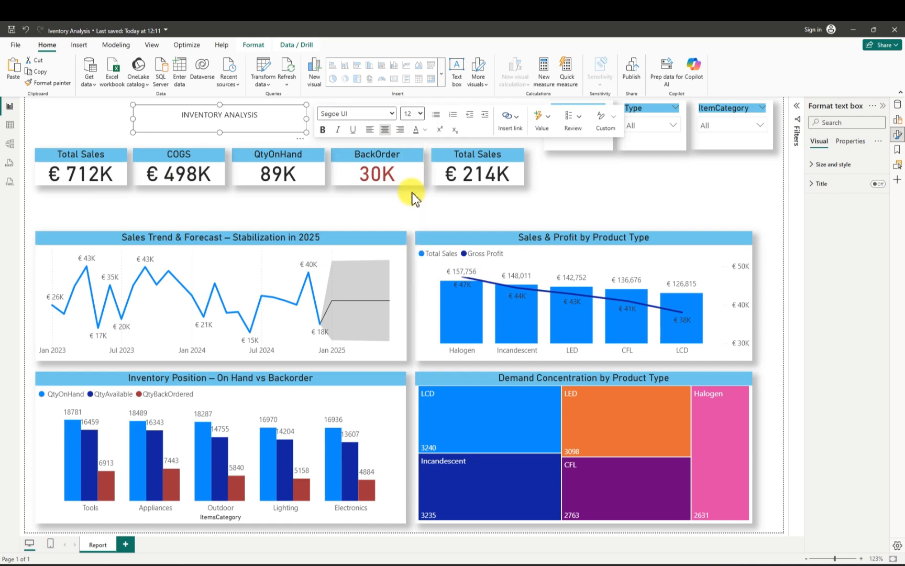
{"action": "left_click", "coordinate": [420, 116]}
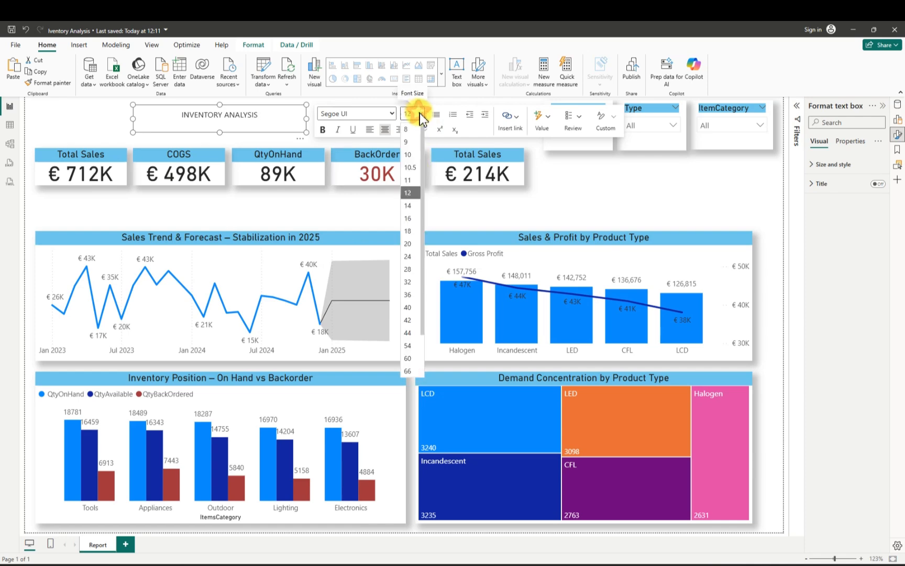
{"action": "left_click", "coordinate": [415, 216]}
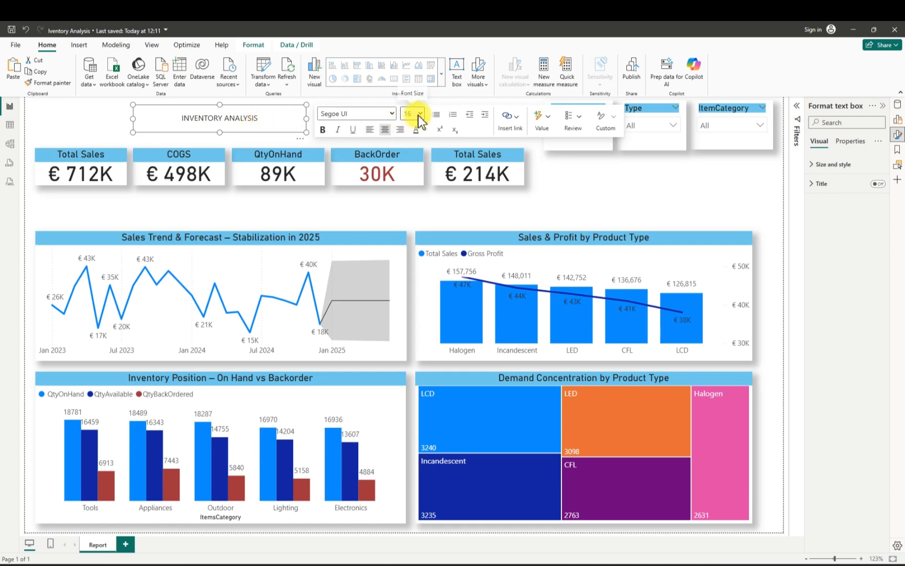
- Select the whole INVENTORY ANALYSIS title text and set its font size to 14
{"action": "left_click_drag", "start_coordinate": [268, 118], "coordinate": [182, 122]}
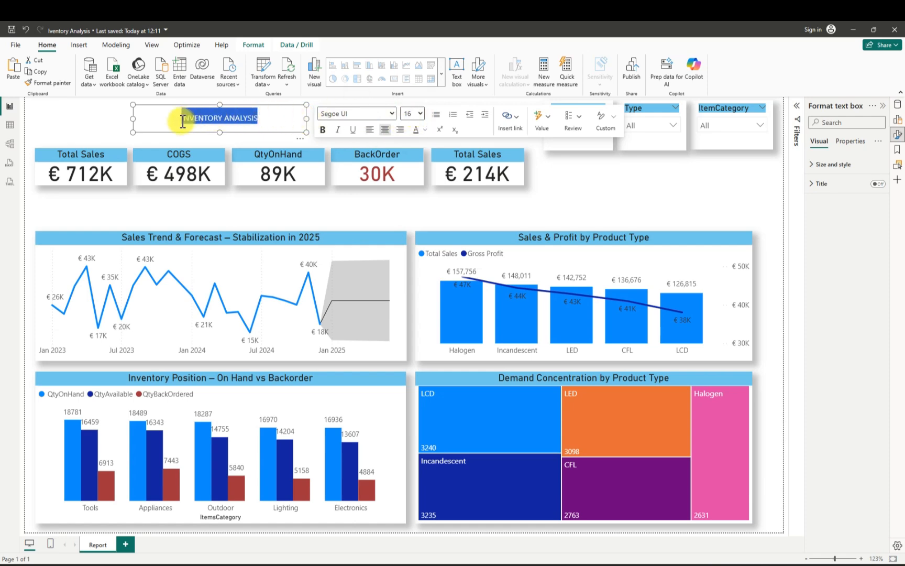
{"action": "left_click", "coordinate": [419, 114]}
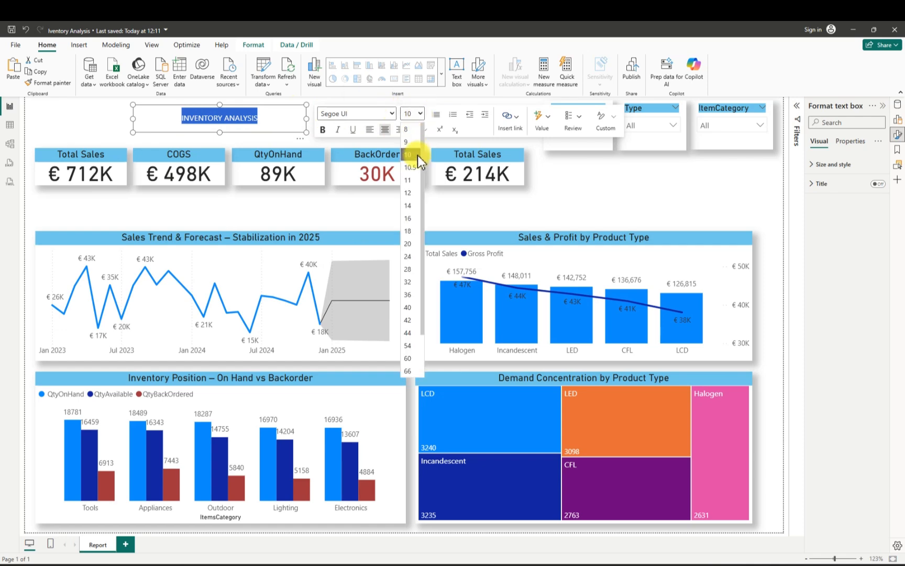
{"action": "left_click", "coordinate": [410, 205]}
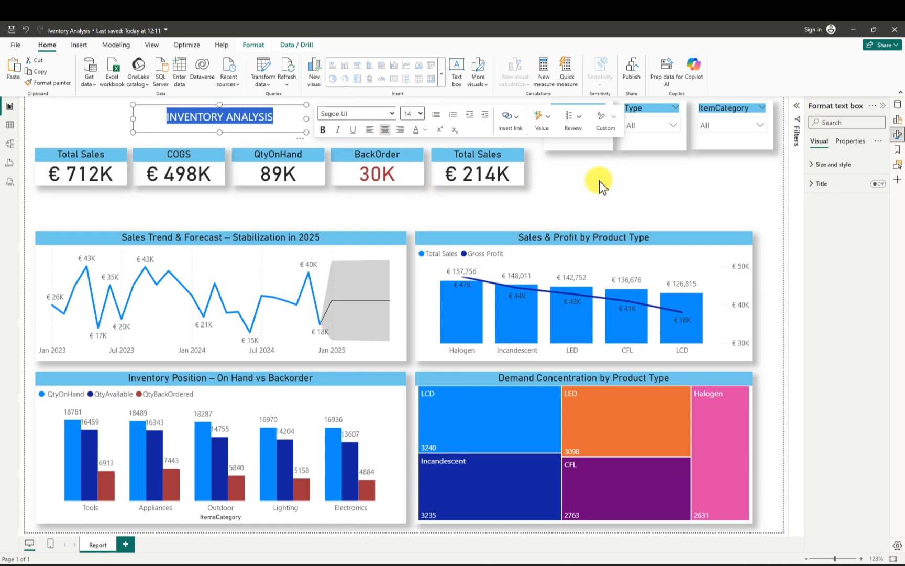
- Turn off the background and turn on the shadow of the INVENTORY ANALYSIS text box
{"action": "right_click", "coordinate": [299, 138]}
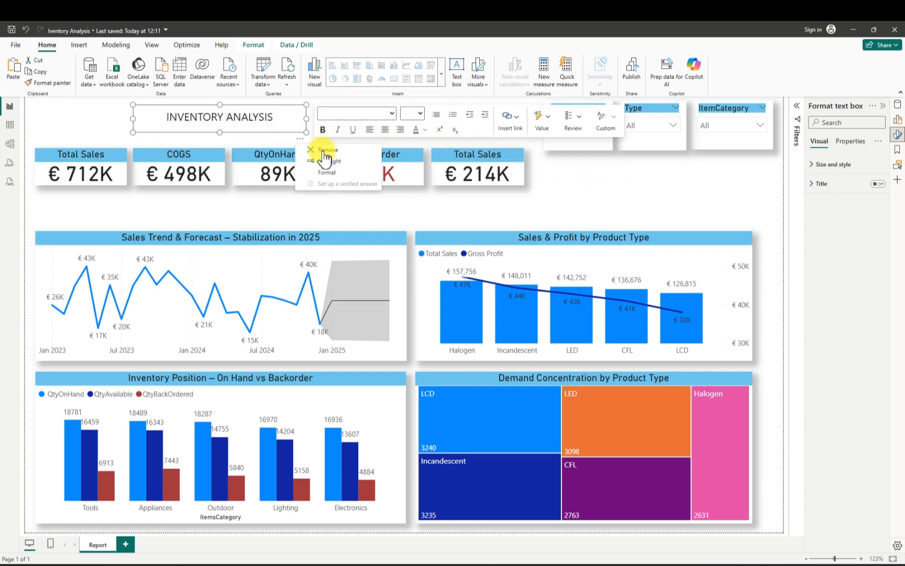
{"action": "left_click", "coordinate": [359, 172]}
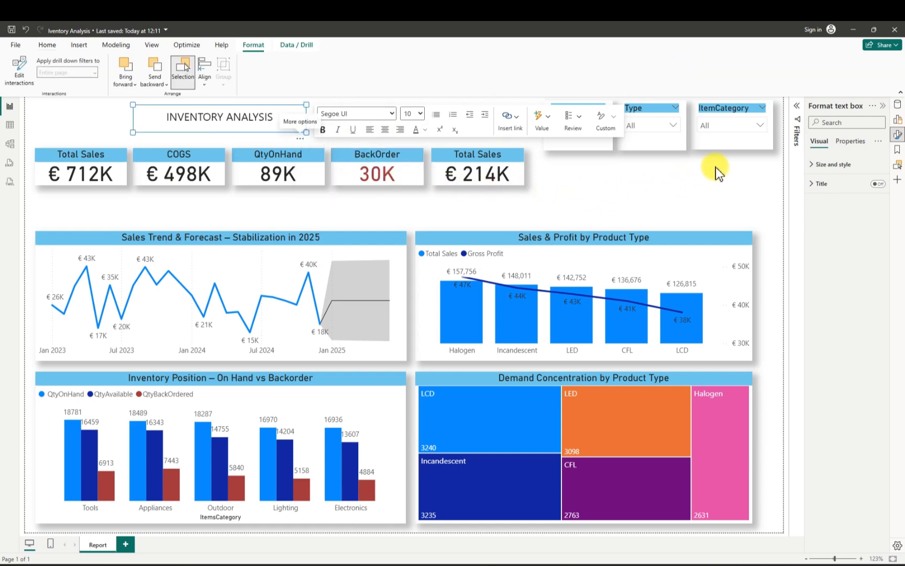
{"action": "left_click", "coordinate": [816, 166]}
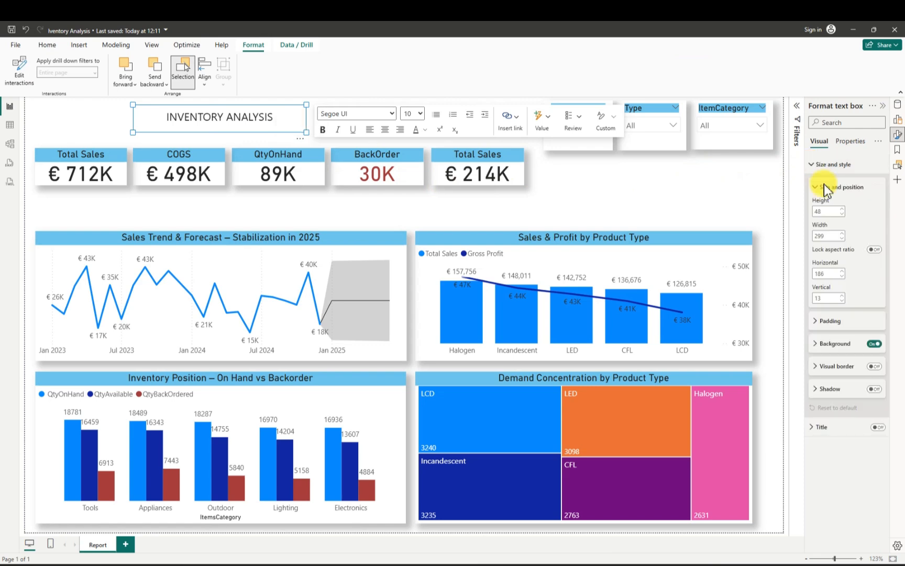
{"action": "left_click", "coordinate": [874, 344]}
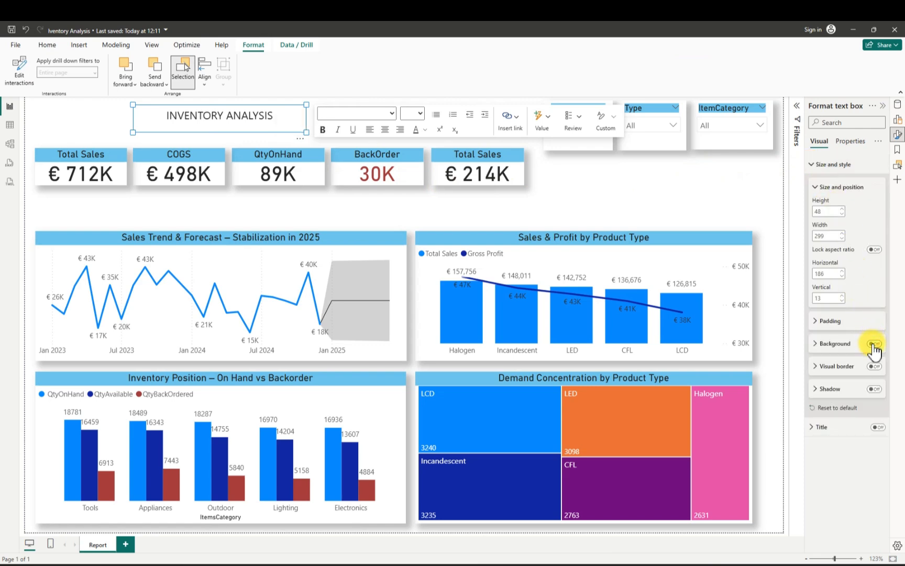
{"action": "left_click", "coordinate": [875, 389]}
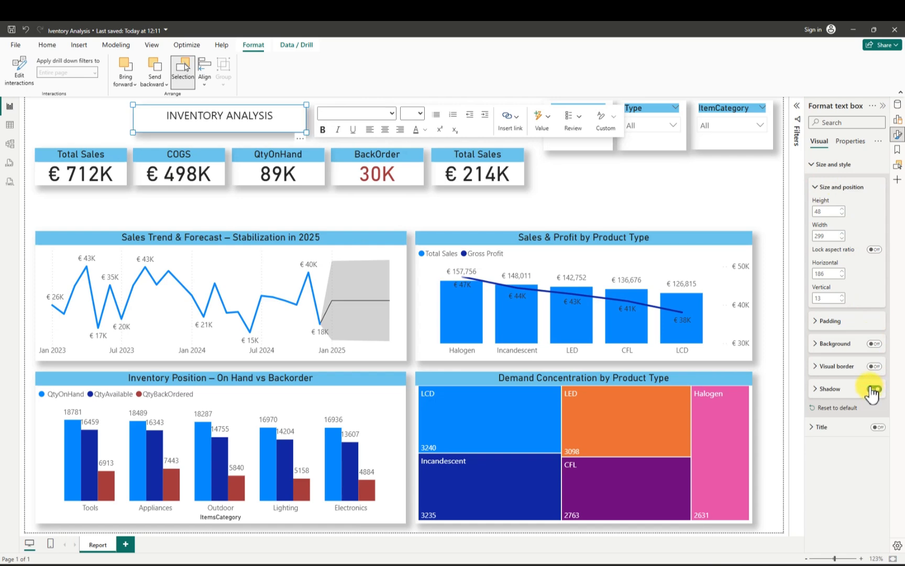
{"action": "left_click", "coordinate": [612, 173]}
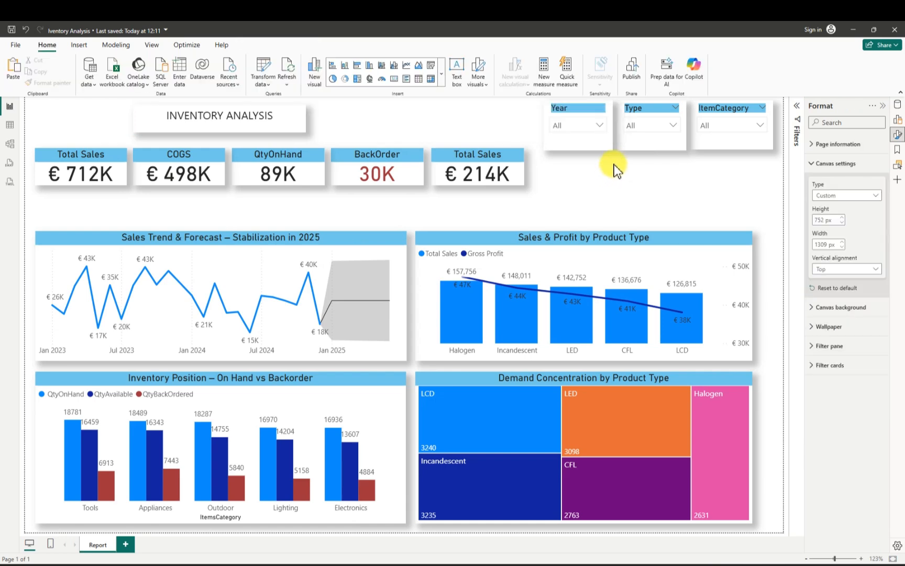
- Reduce the height of the INVENTORY ANALYSIS text box to about 35
{"action": "left_click", "coordinate": [219, 134]}
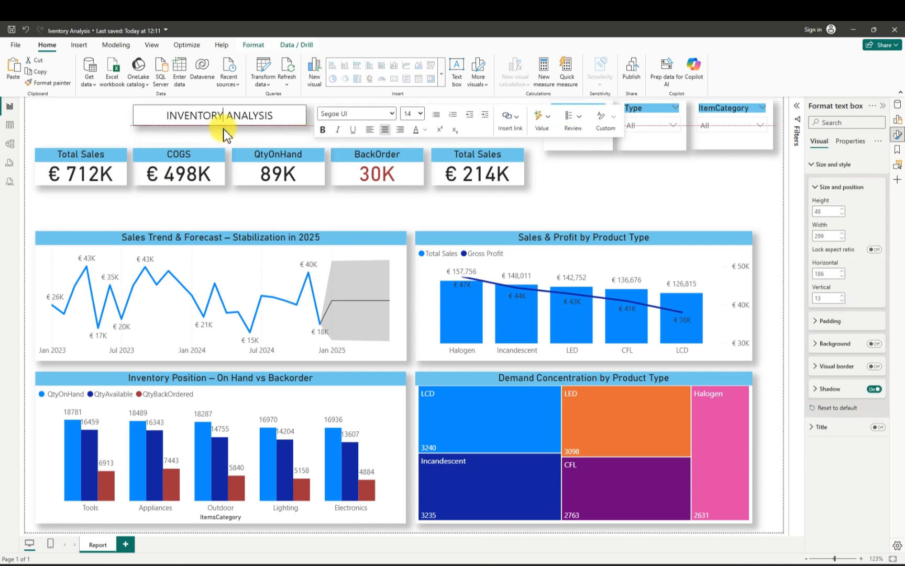
{"action": "left_click_drag", "start_coordinate": [223, 130], "coordinate": [222, 129]}
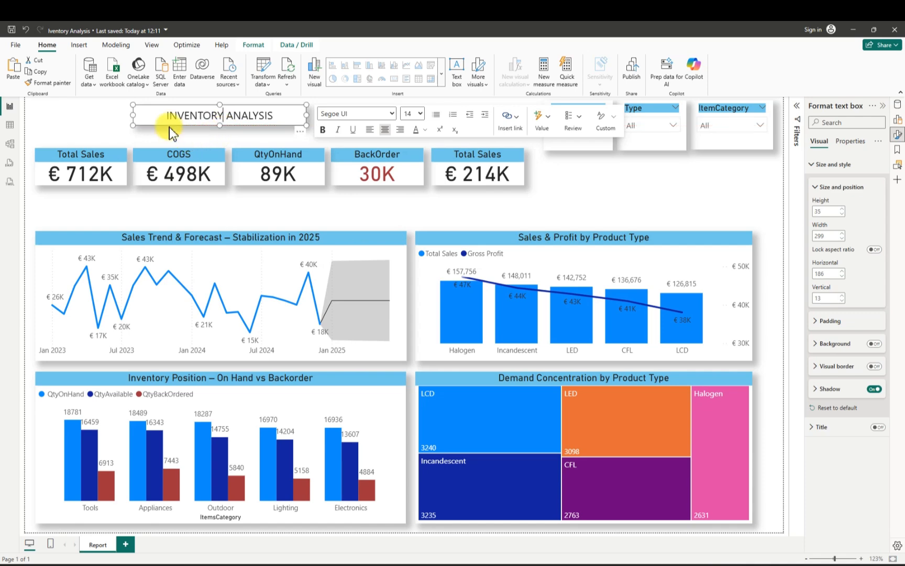
- Save the report and collapse the Format pane
{"action": "left_click", "coordinate": [12, 29]}
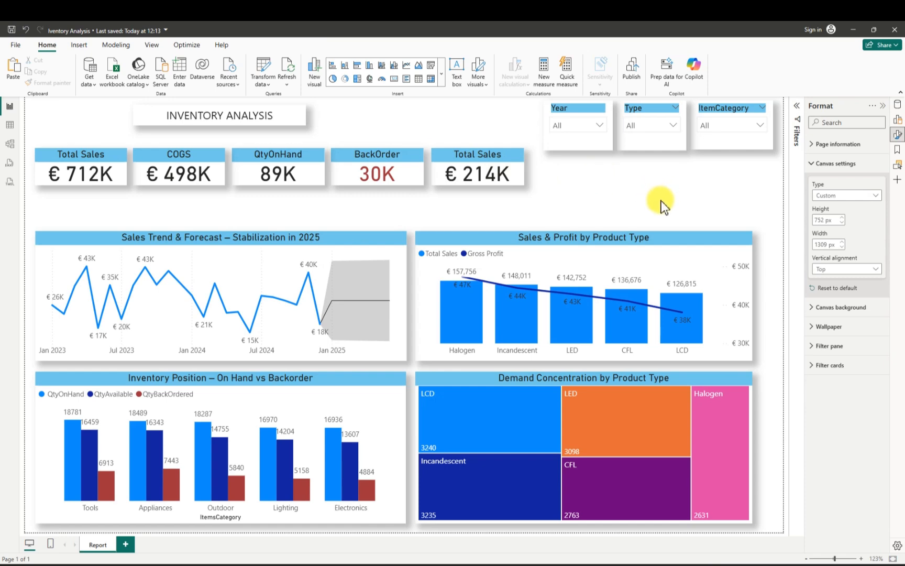
{"action": "left_click", "coordinate": [883, 106]}
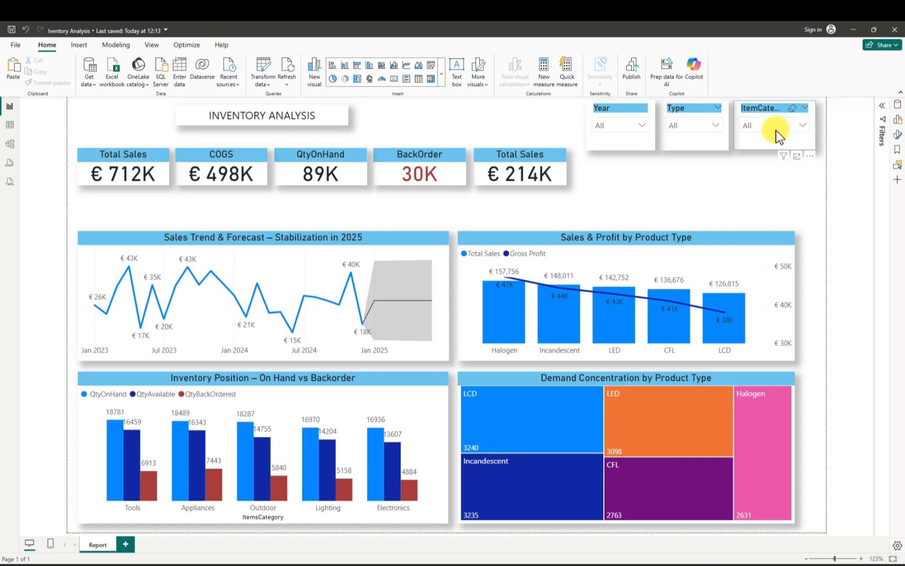
- Widen the ItemCategory slicer slightly so its full header fits, and filter the report to Appliances with it
{"action": "left_click", "coordinate": [805, 124]}
{"action": "left_click", "coordinate": [813, 134]}
{"action": "left_click", "coordinate": [816, 136]}
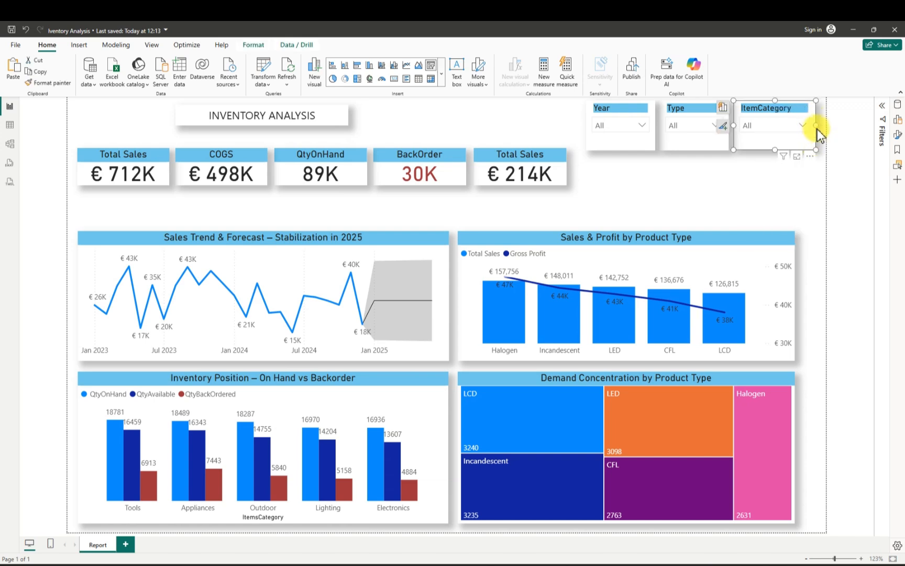
{"action": "left_click_drag", "start_coordinate": [818, 126], "coordinate": [821, 127]}
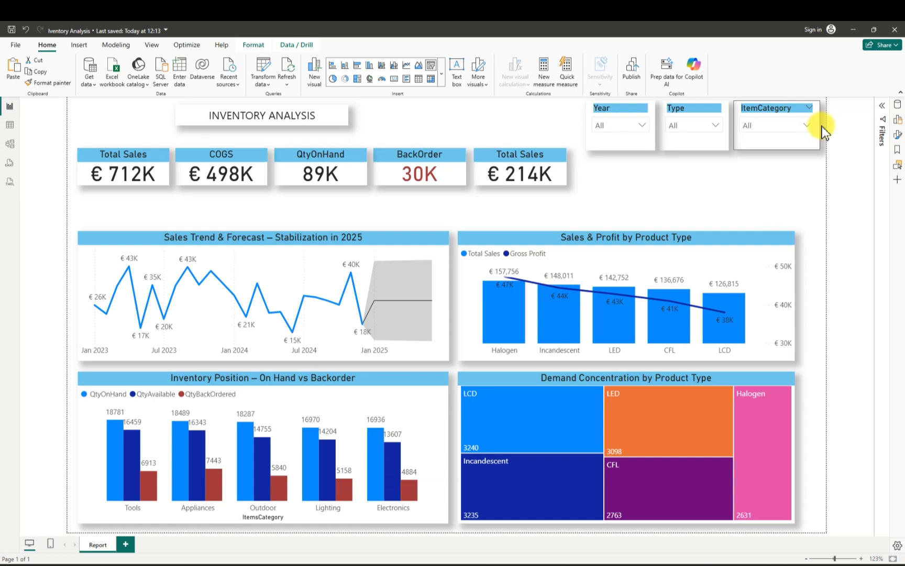
{"action": "left_click", "coordinate": [810, 125]}
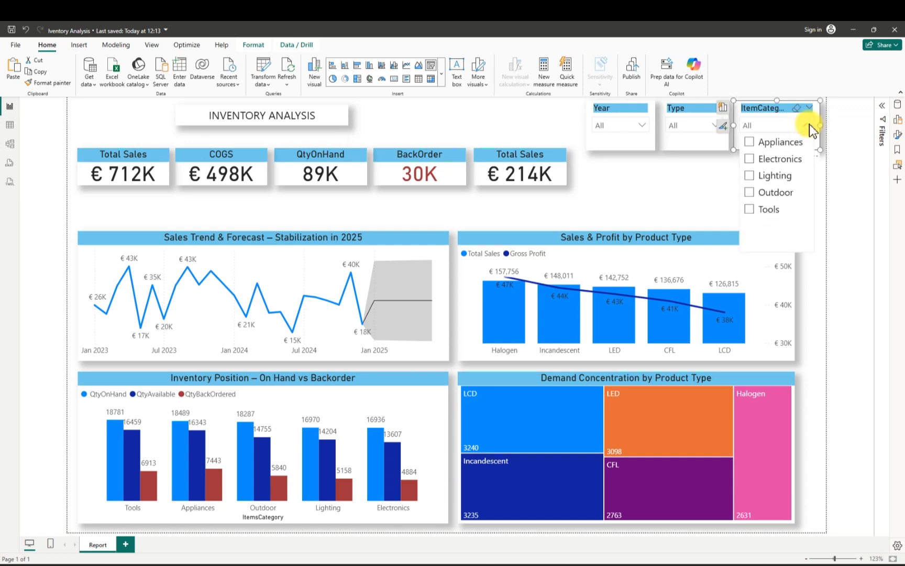
{"action": "left_click", "coordinate": [750, 143]}
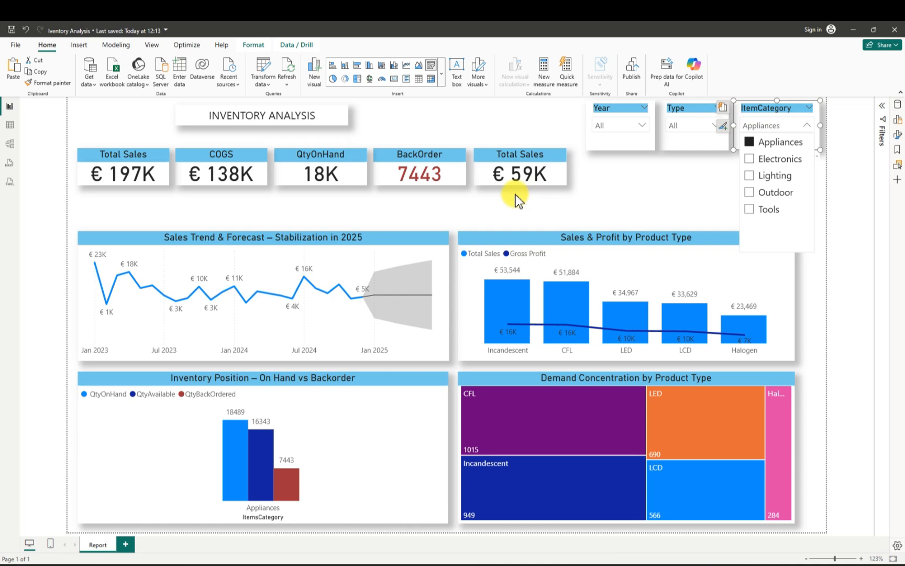
- Change the title text of the fifth KPI card, the duplicate Total Sales one, to Gross Profit
{"action": "left_click", "coordinate": [490, 153]}
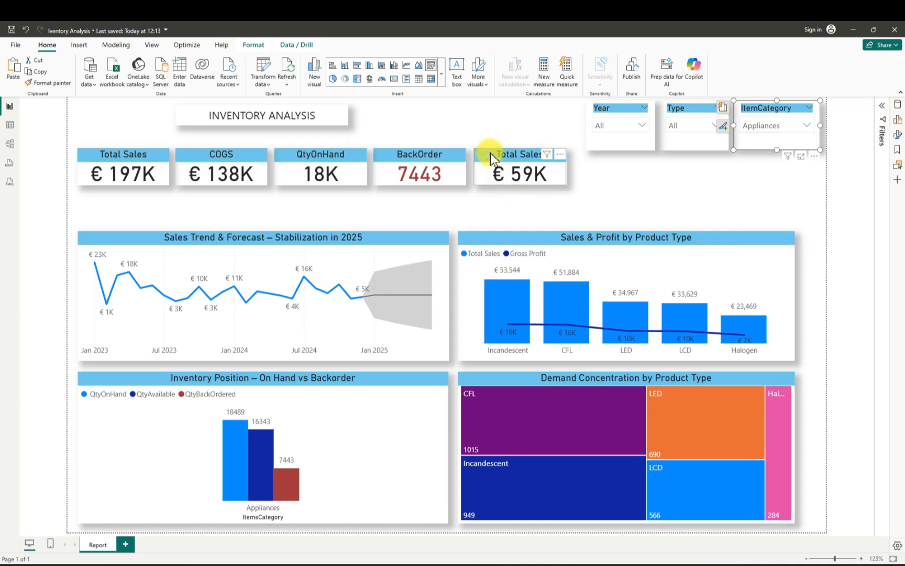
{"action": "left_click", "coordinate": [491, 153]}
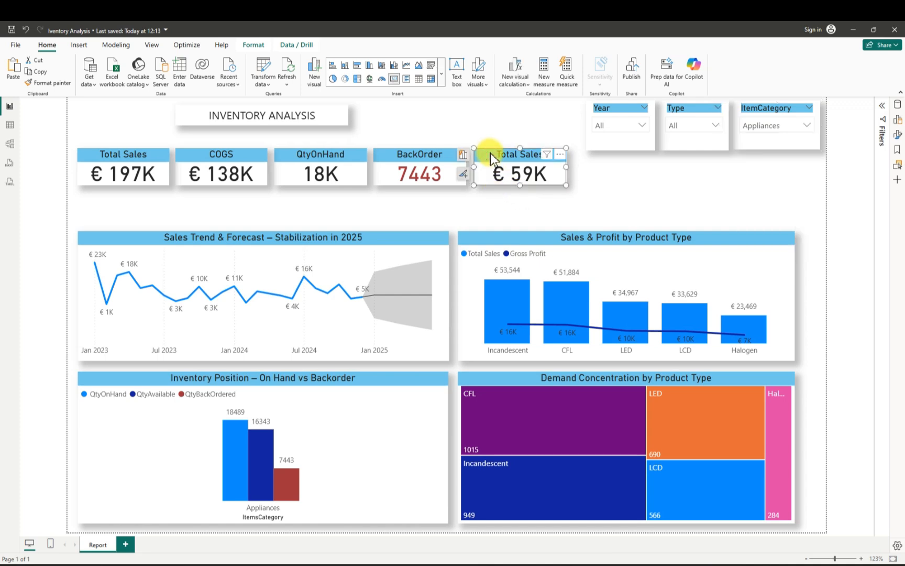
{"action": "left_click", "coordinate": [560, 155]}
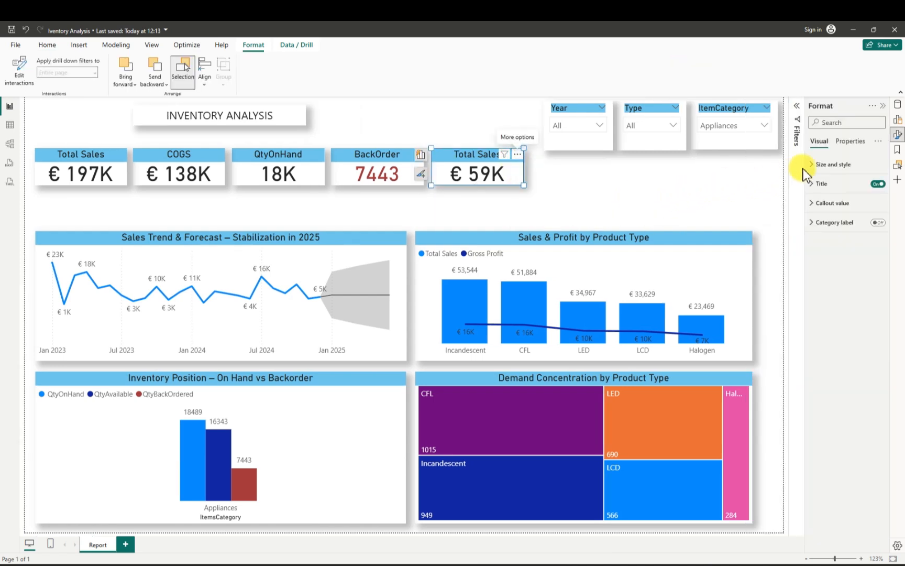
{"action": "left_click", "coordinate": [825, 183]}
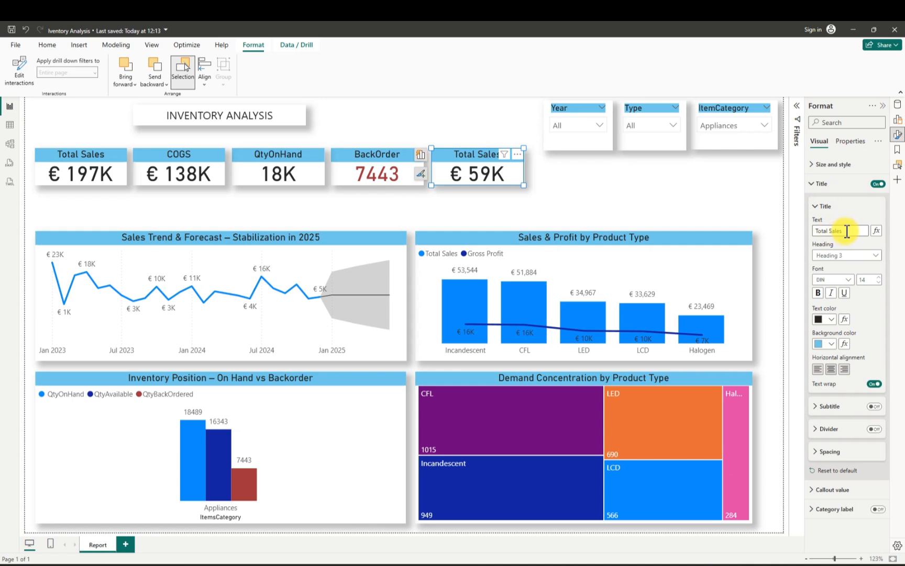
{"action": "left_click_drag", "start_coordinate": [848, 231], "coordinate": [802, 232]}
{"action": "key", "text": "BackSpace"}
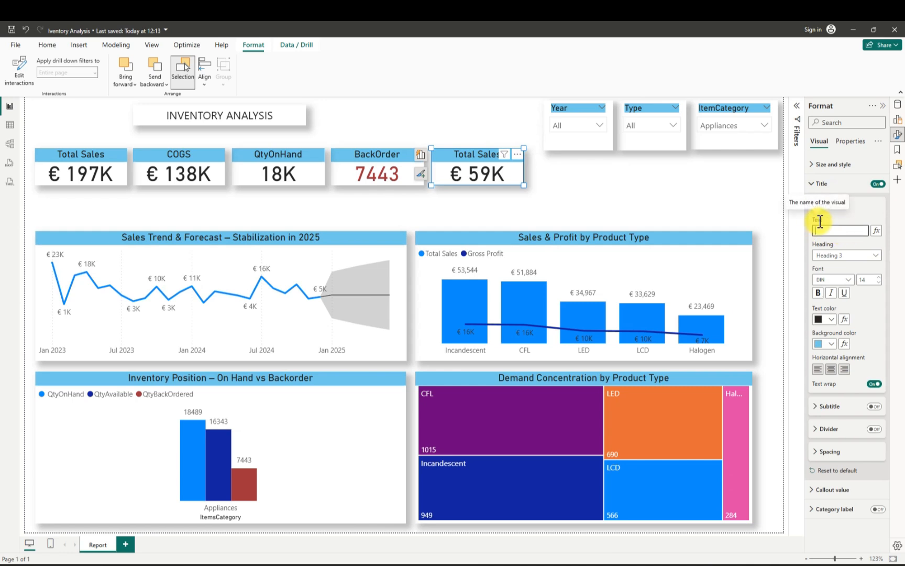
{"action": "type", "text": "gROSS"}
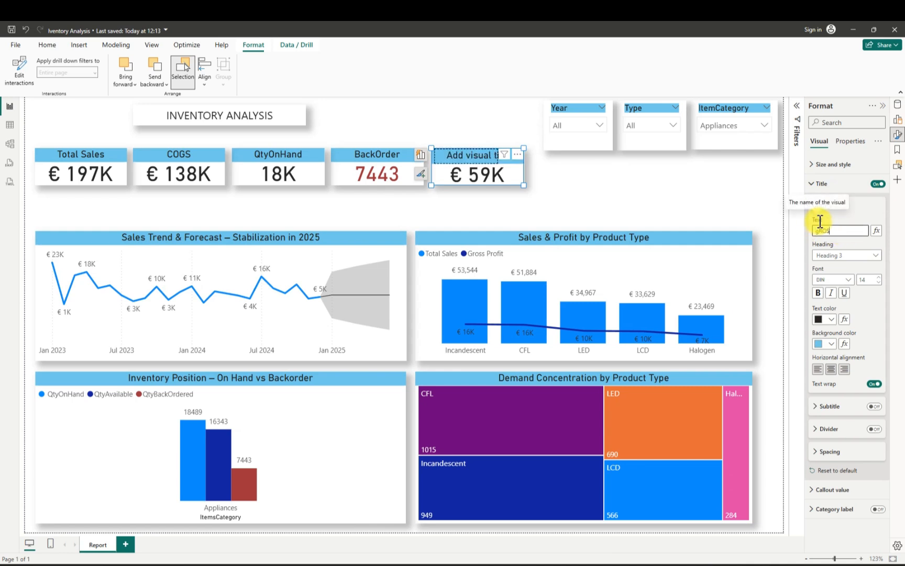
{"action": "key", "text": "BackSpace"}
{"action": "key", "text": "BackSpace"}
{"action": "key", "text": "BackSpace"}
{"action": "key", "text": "BackSpace"}
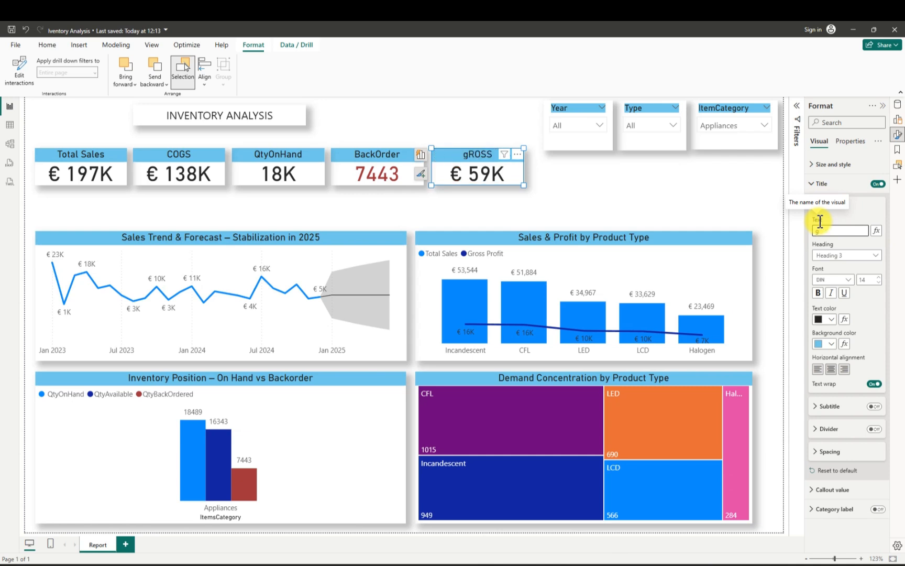
{"action": "key", "text": "BackSpace"}
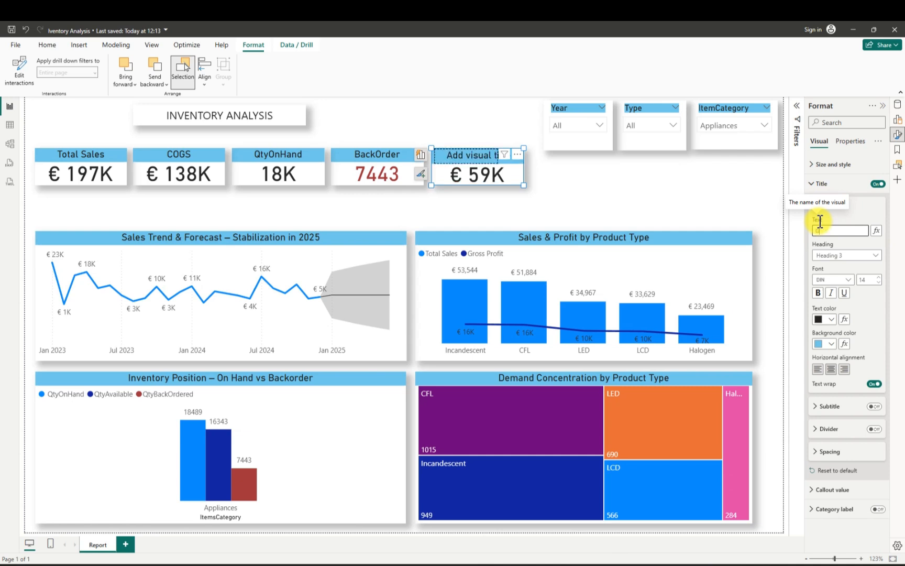
{"action": "type", "text": "G"}
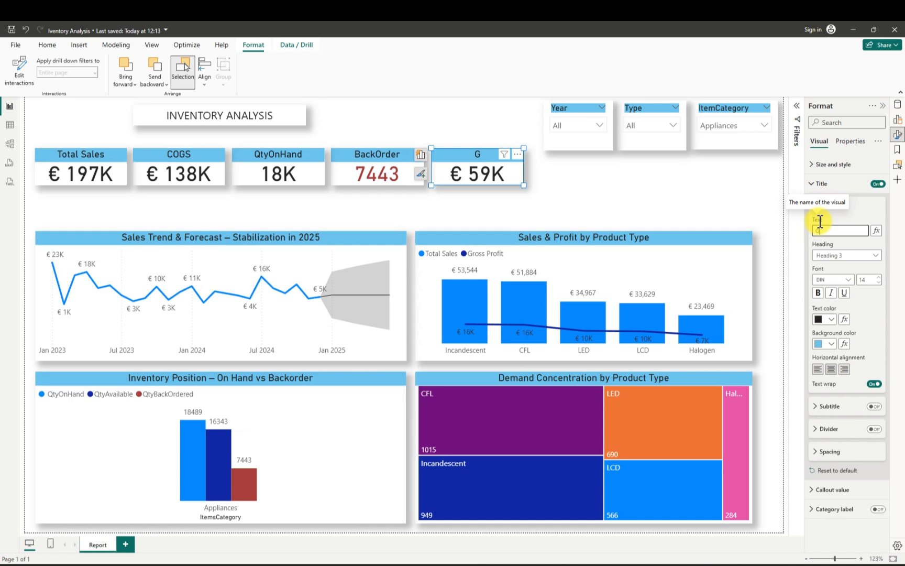
{"action": "type", "text": "ross Profit"}
{"action": "left_click", "coordinate": [640, 187]}
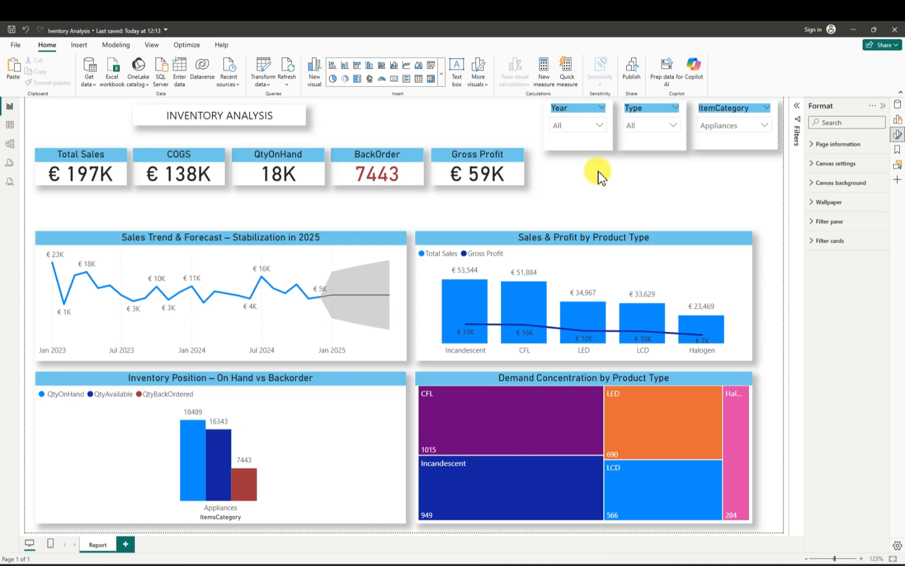
- Switch the ItemCategory filter to Electronics, inspect the sales forecast for January 2025, and clear the category filter
{"action": "left_click", "coordinate": [763, 127]}
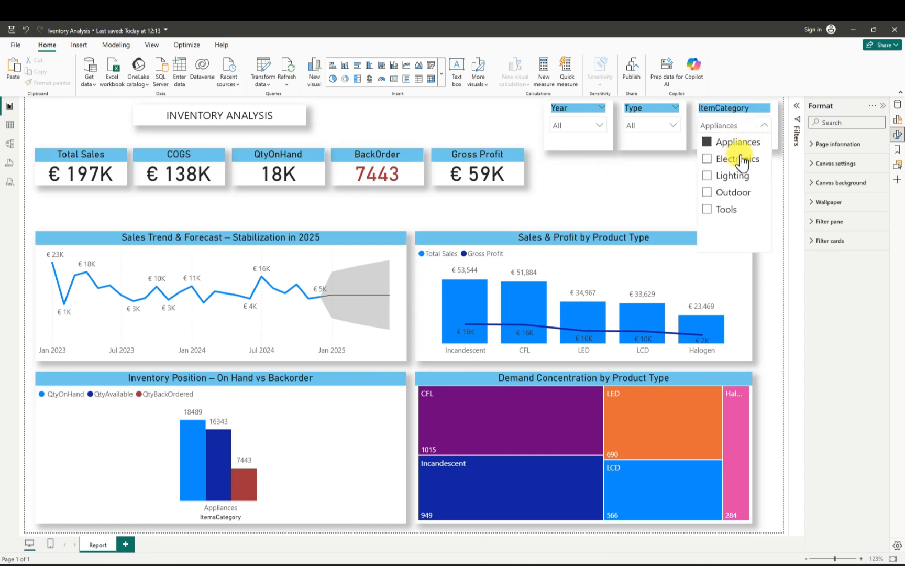
{"action": "left_click", "coordinate": [709, 159]}
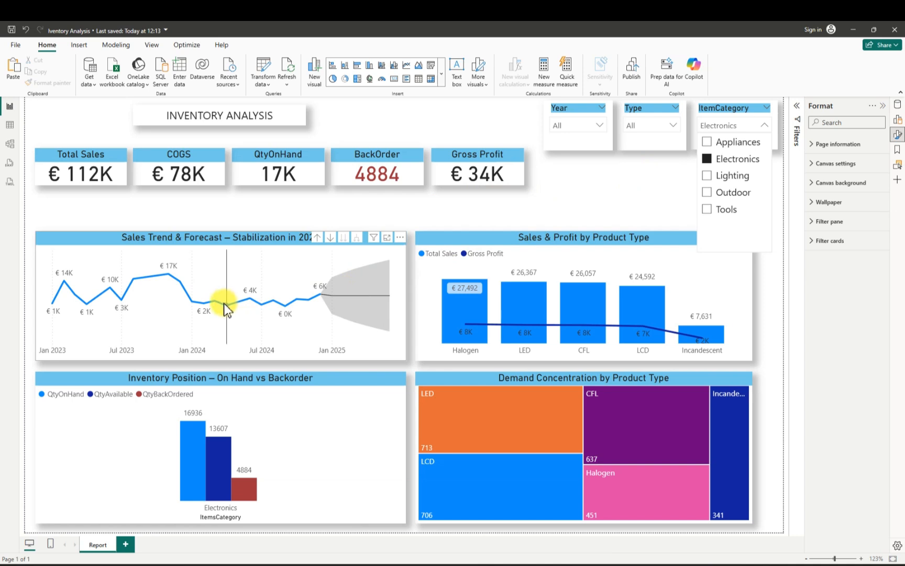
{"action": "mouse_move", "coordinate": [321, 297]}
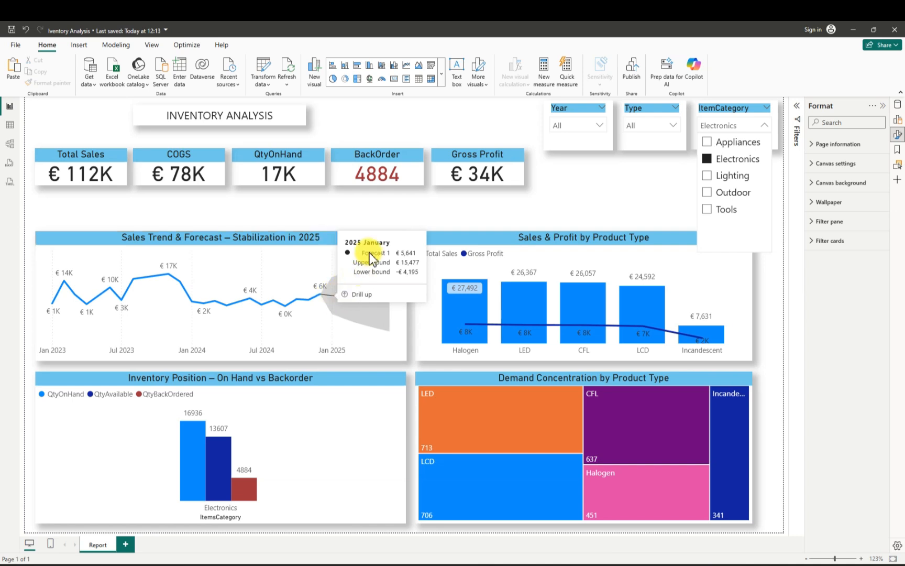
{"action": "left_click", "coordinate": [494, 210]}
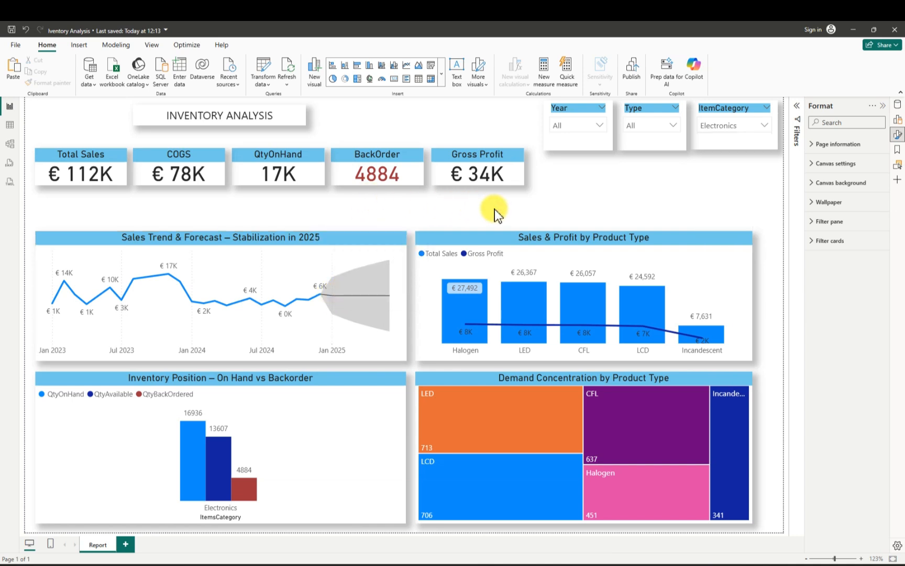
{"action": "left_click", "coordinate": [765, 127]}
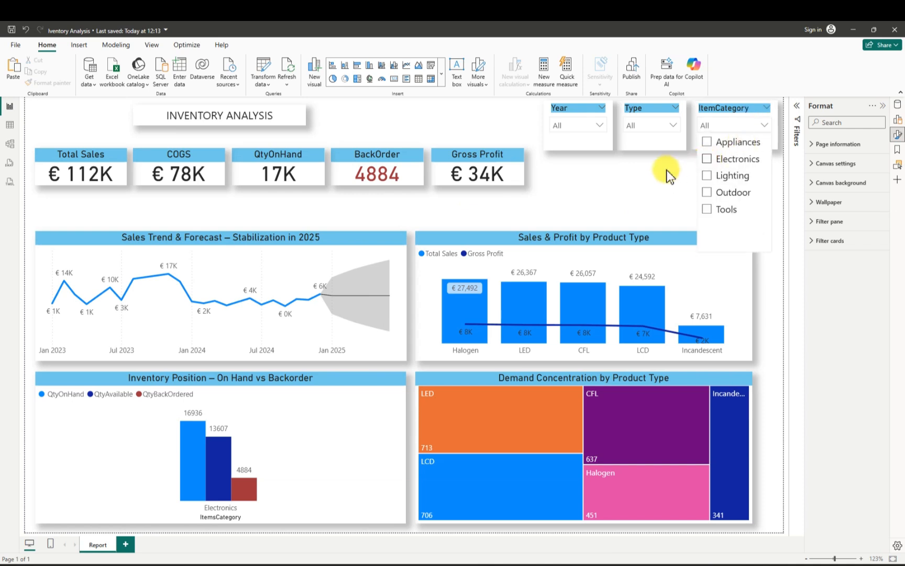
- Check the visuals with the Type slicer set to CFL and to Halogen, including Halogen's gross profit, and clear the filter
{"action": "left_click", "coordinate": [675, 124]}
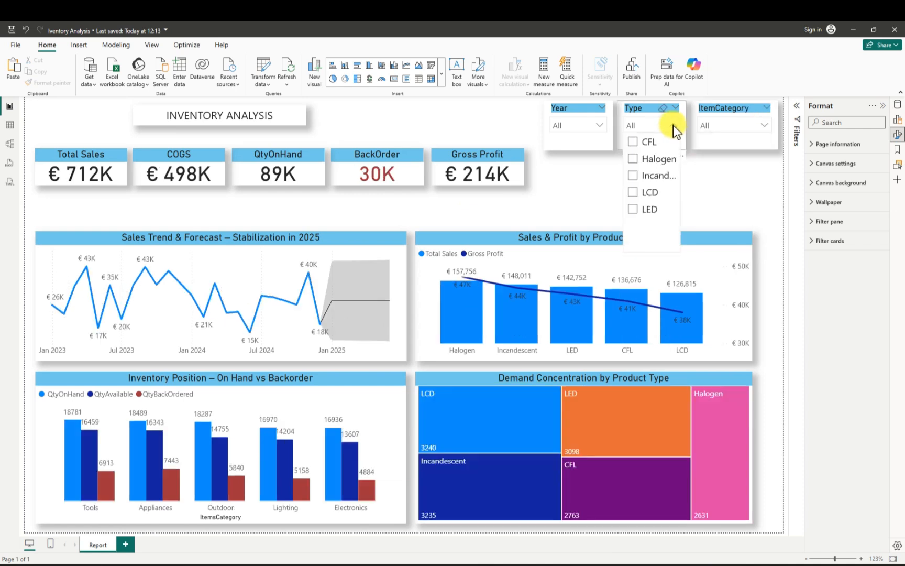
{"action": "left_click", "coordinate": [633, 142]}
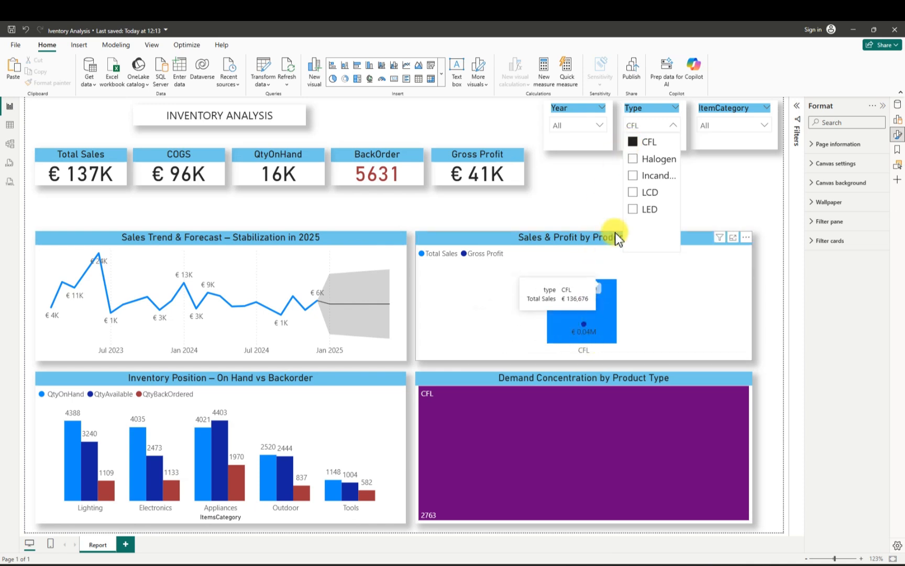
{"action": "left_click", "coordinate": [634, 142]}
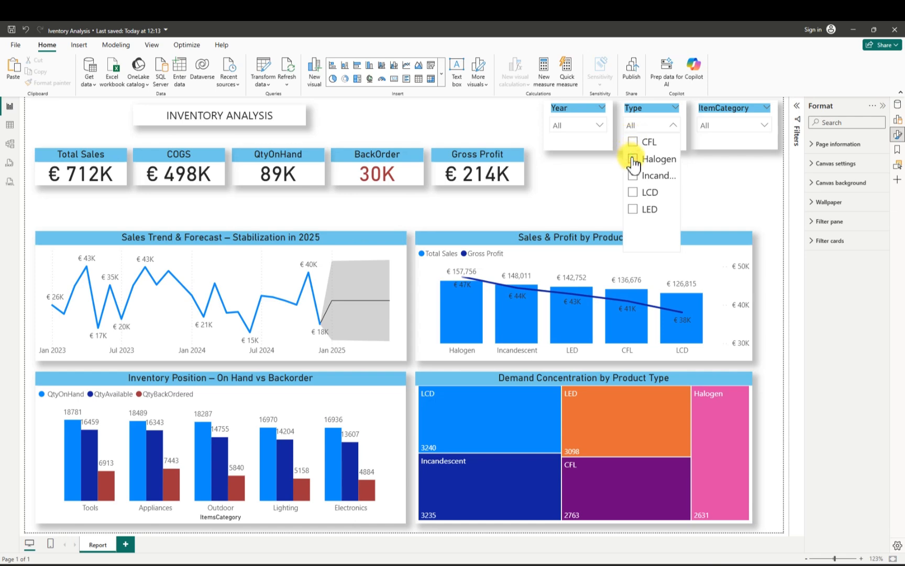
{"action": "left_click", "coordinate": [634, 160]}
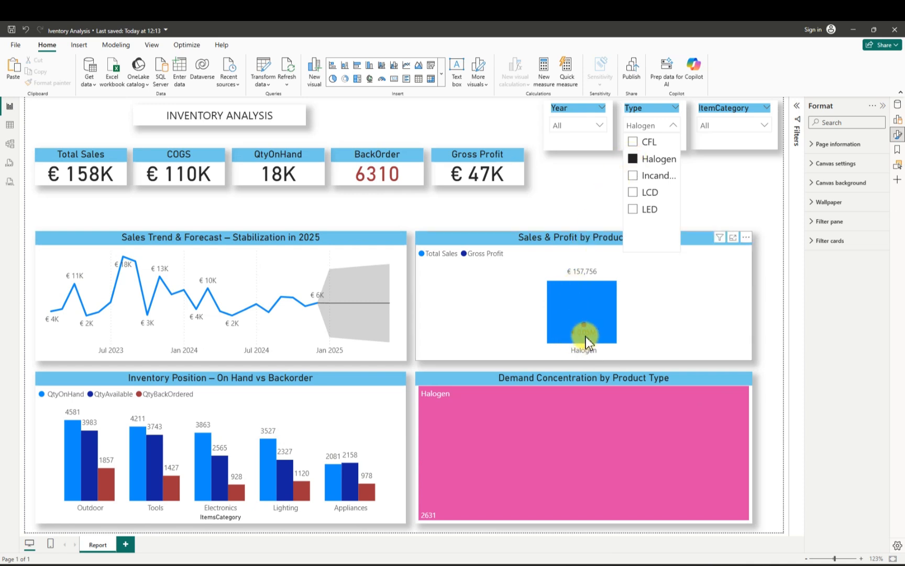
{"action": "mouse_move", "coordinate": [587, 333]}
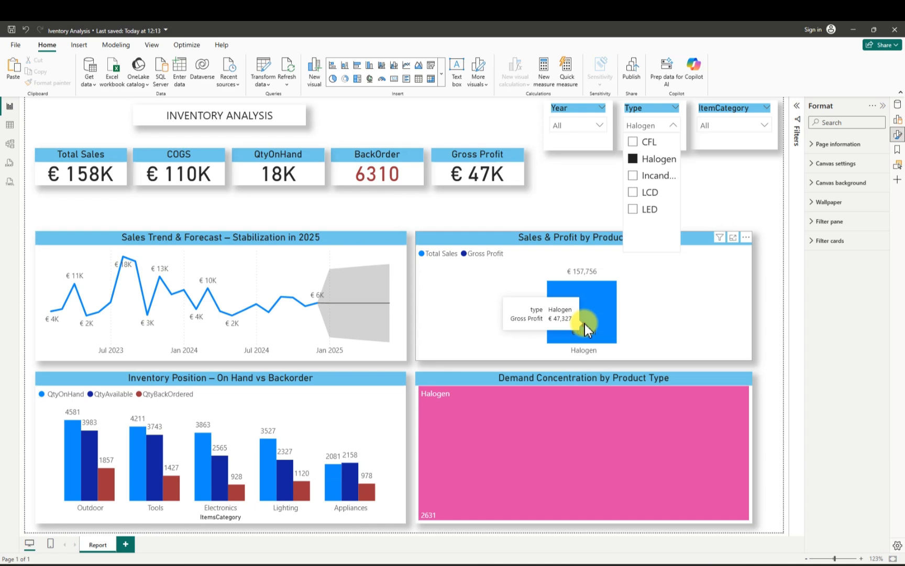
{"action": "left_click", "coordinate": [634, 160]}
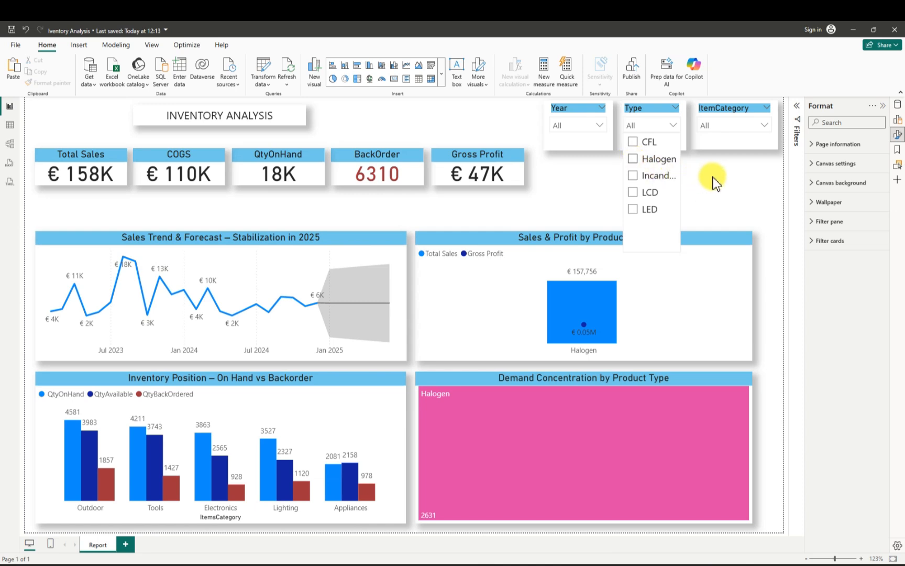
{"action": "left_click", "coordinate": [736, 178]}
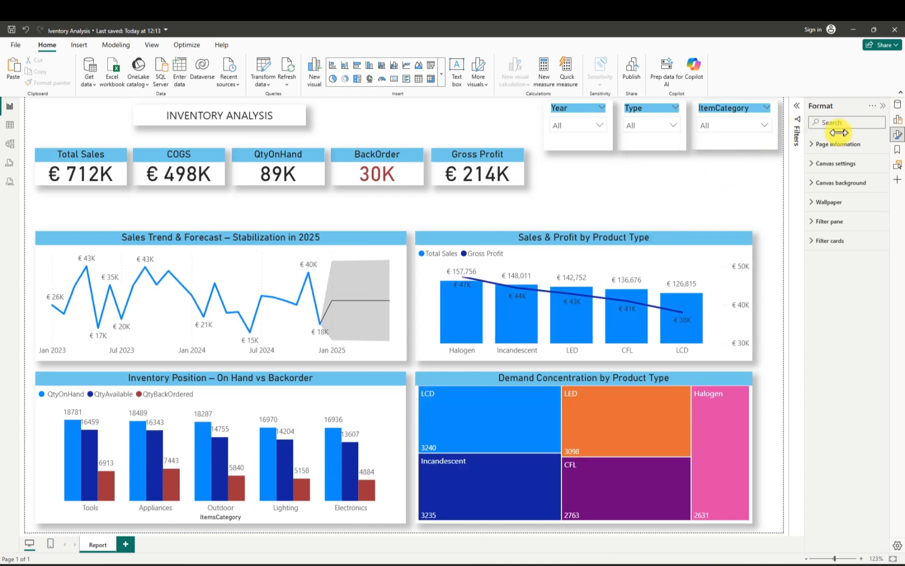
- Collapse the Format pane, compare the dashboard for Year 2023 and 2024, and clear the year filter
{"action": "left_click", "coordinate": [884, 107]}
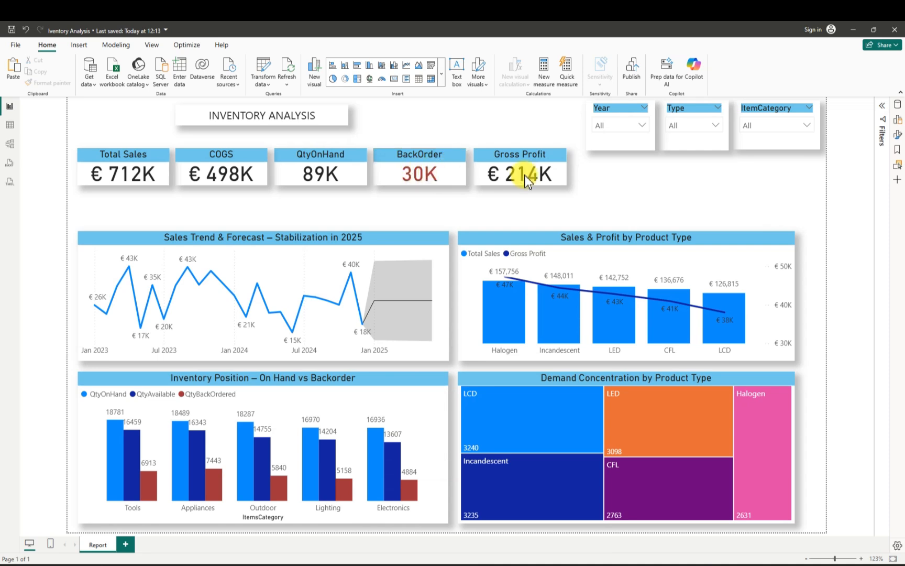
{"action": "left_click", "coordinate": [641, 124]}
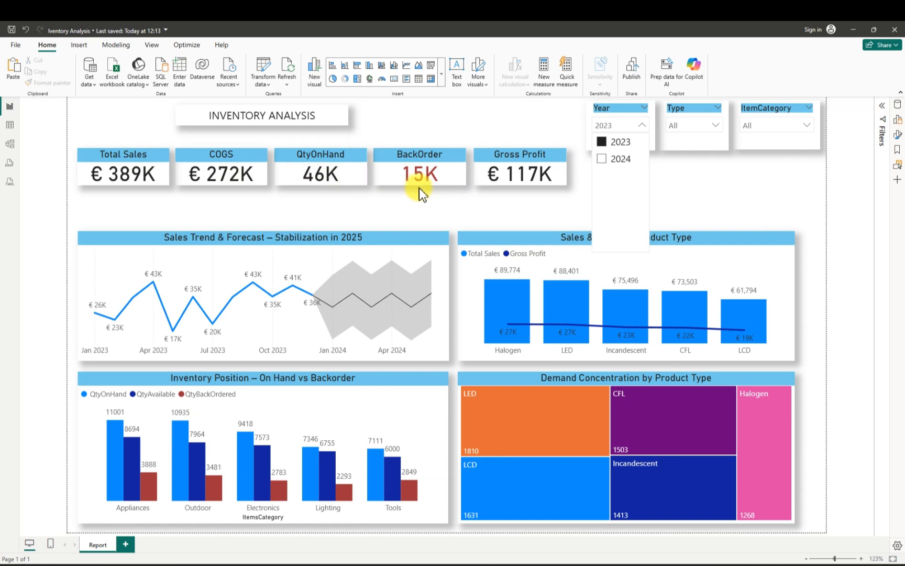
{"action": "left_click", "coordinate": [601, 159]}
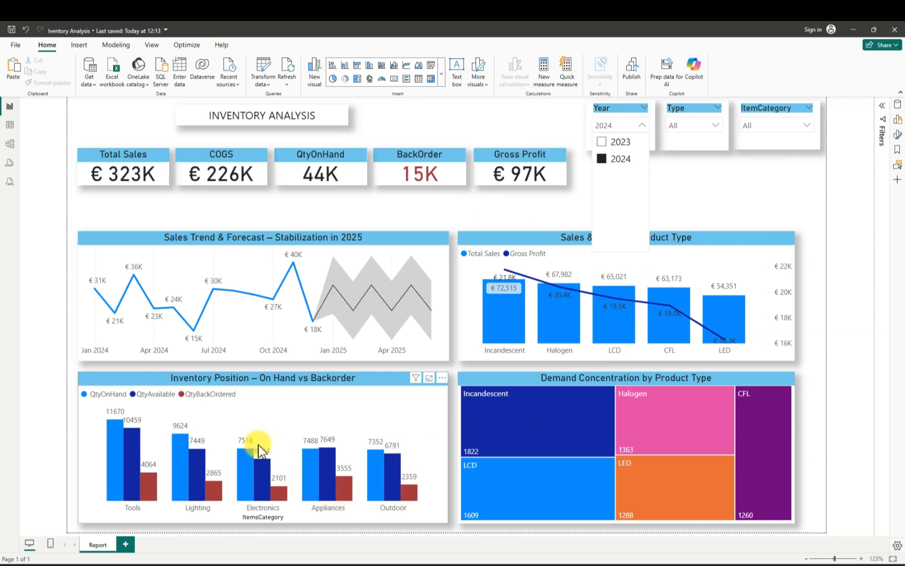
{"action": "left_click", "coordinate": [603, 157]}
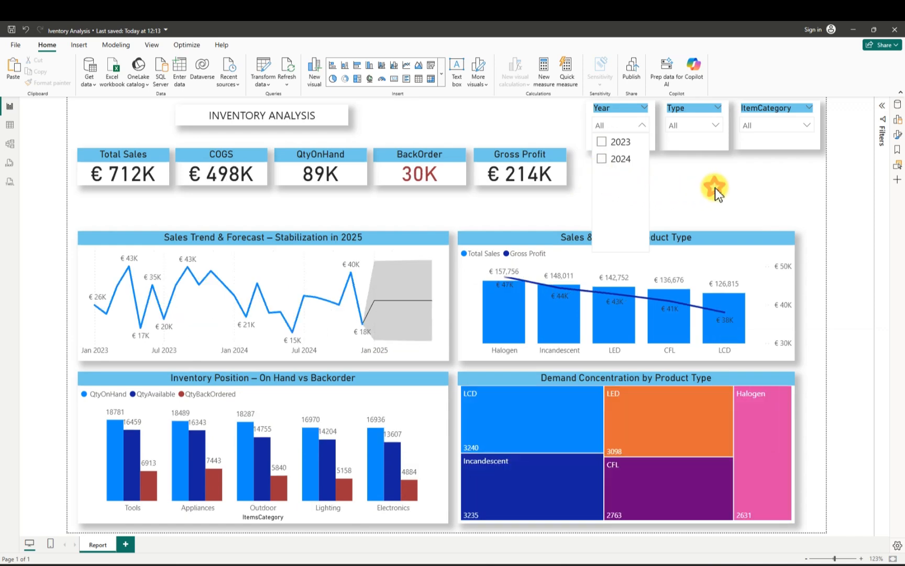
{"action": "left_click", "coordinate": [715, 187]}
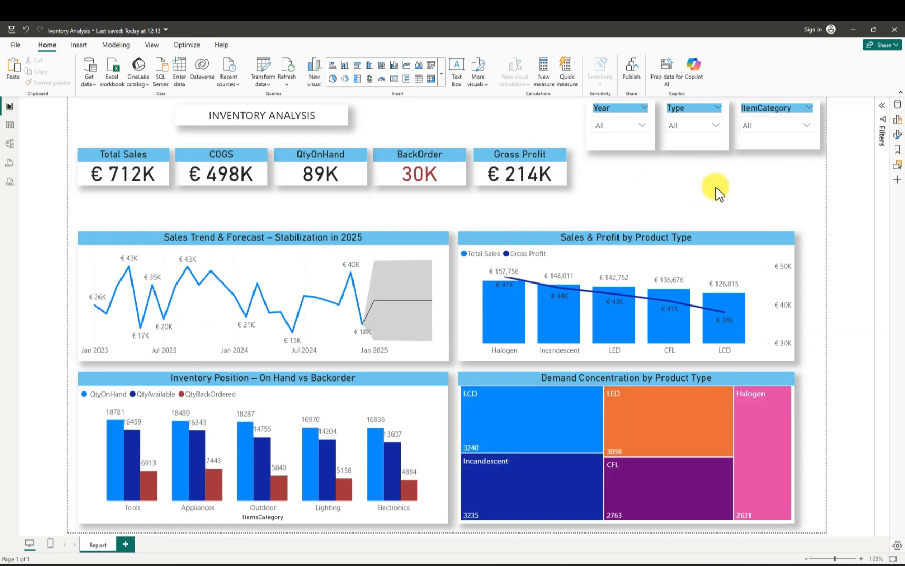
- Save the report and examine the Inventory Position chart and the April 2025 sales forecast
{"action": "left_click", "coordinate": [11, 29]}
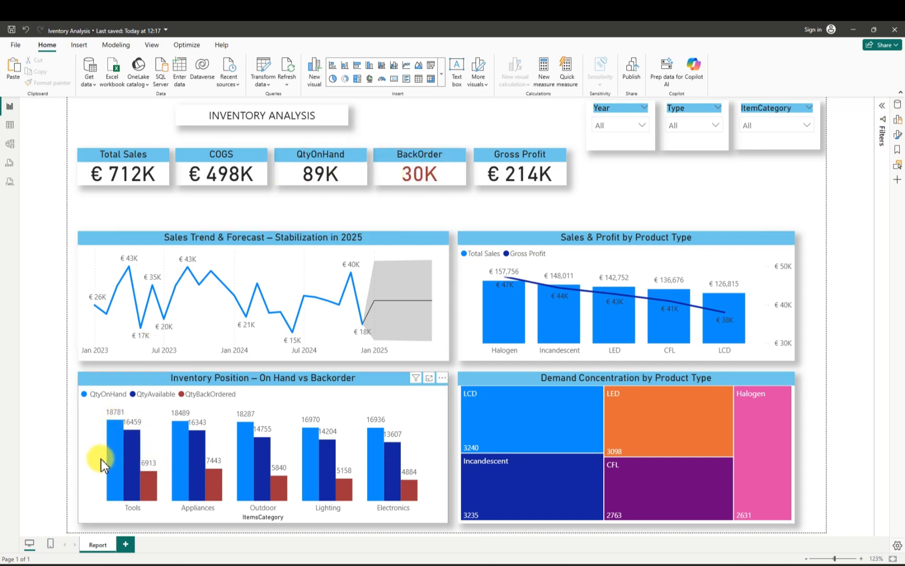
{"action": "mouse_move", "coordinate": [115, 436]}
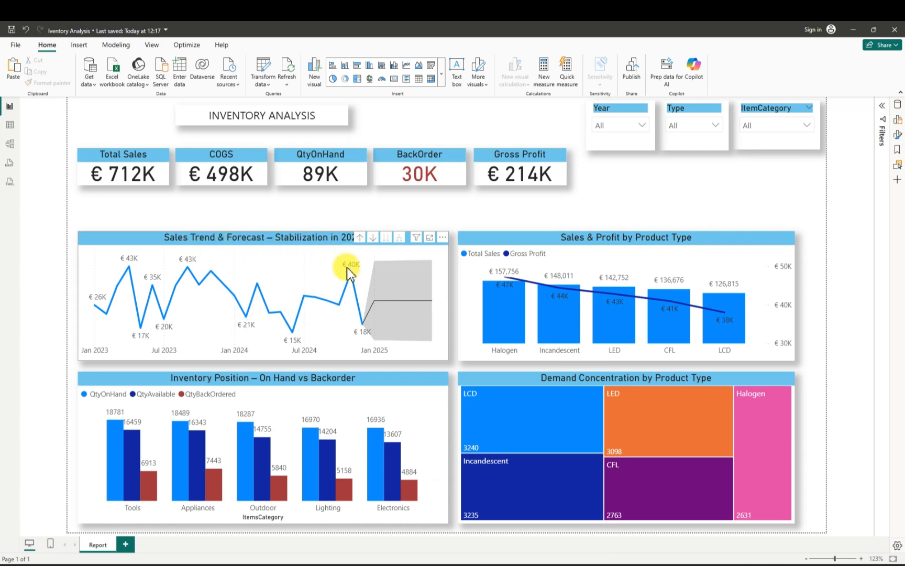
{"action": "mouse_move", "coordinate": [414, 305]}
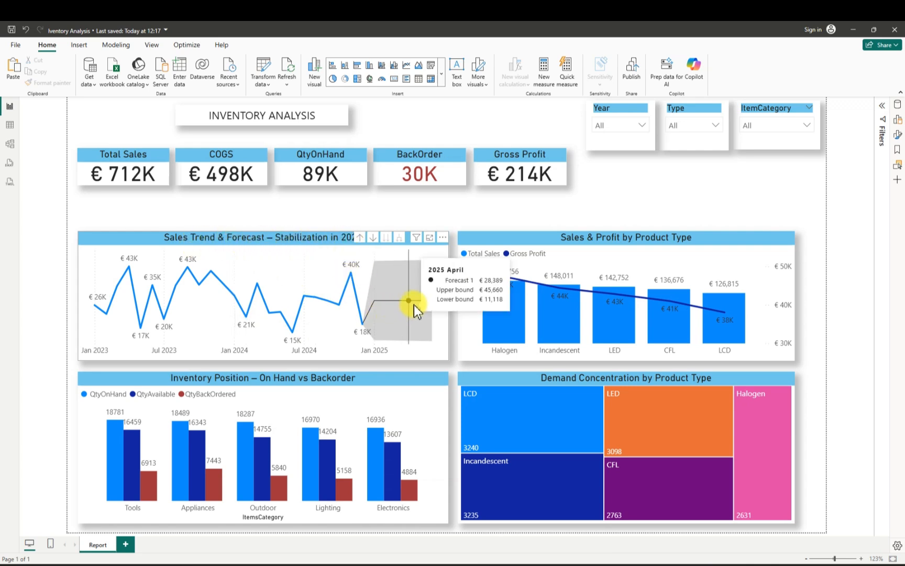